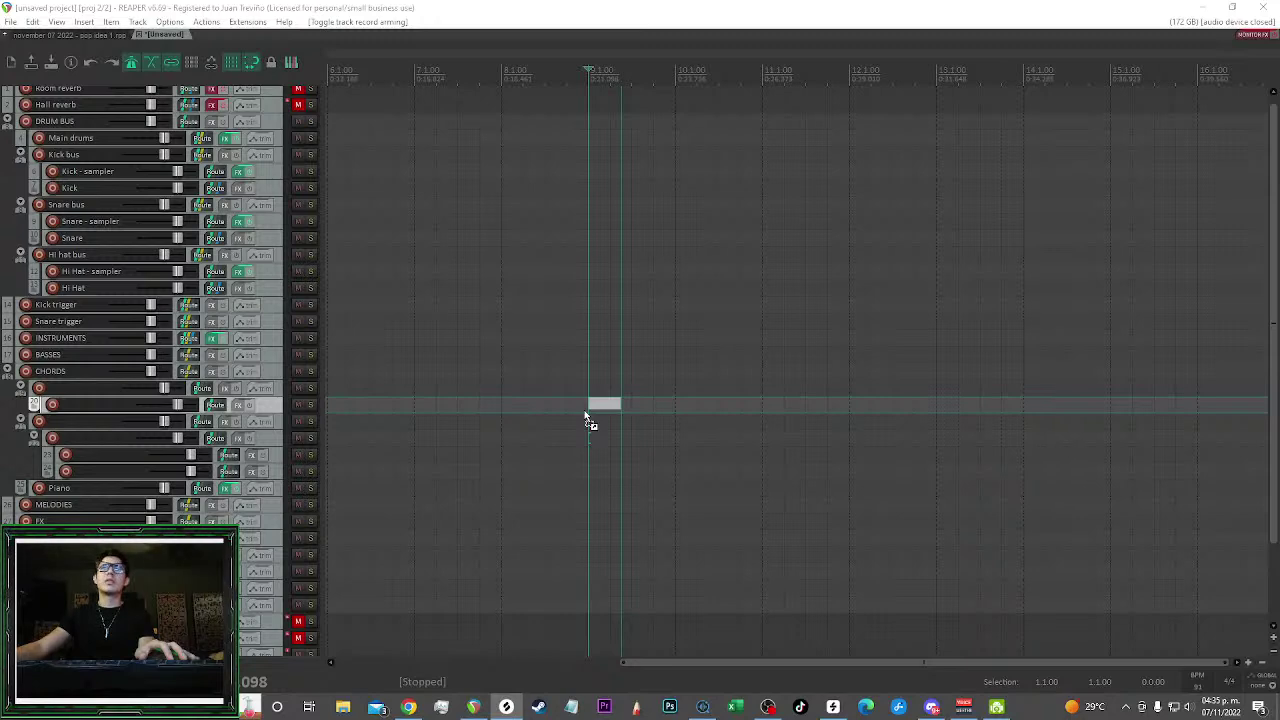
Insert the OS_SV_130 songstarter sweet C#m loop at measure 9 on the empty nested track under CHORDS
{"action": "left_click", "coordinate": [684, 387]}
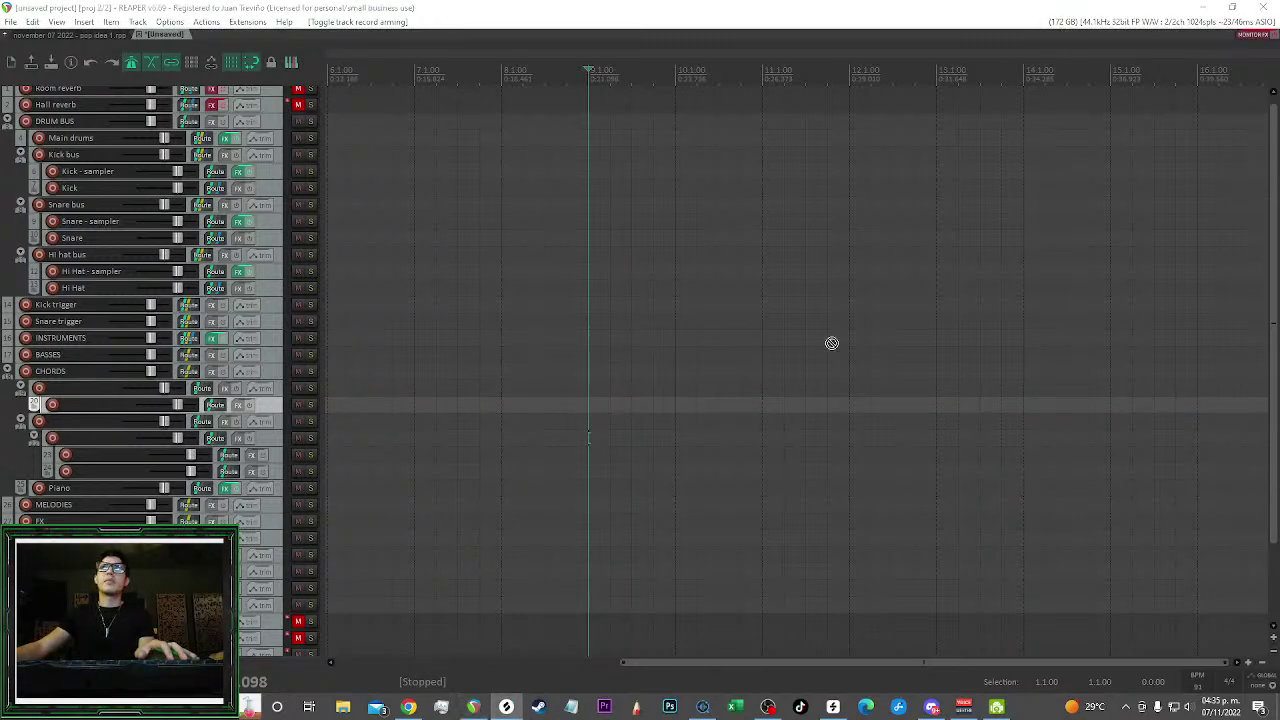
{"action": "scroll", "coordinate": [691, 337], "scroll_direction": "down", "scroll_amount": 3}
{"action": "scroll", "coordinate": [780, 306], "scroll_direction": "up", "scroll_amount": 3}
{"action": "scroll", "coordinate": [780, 306], "scroll_direction": "right", "scroll_amount": 3}
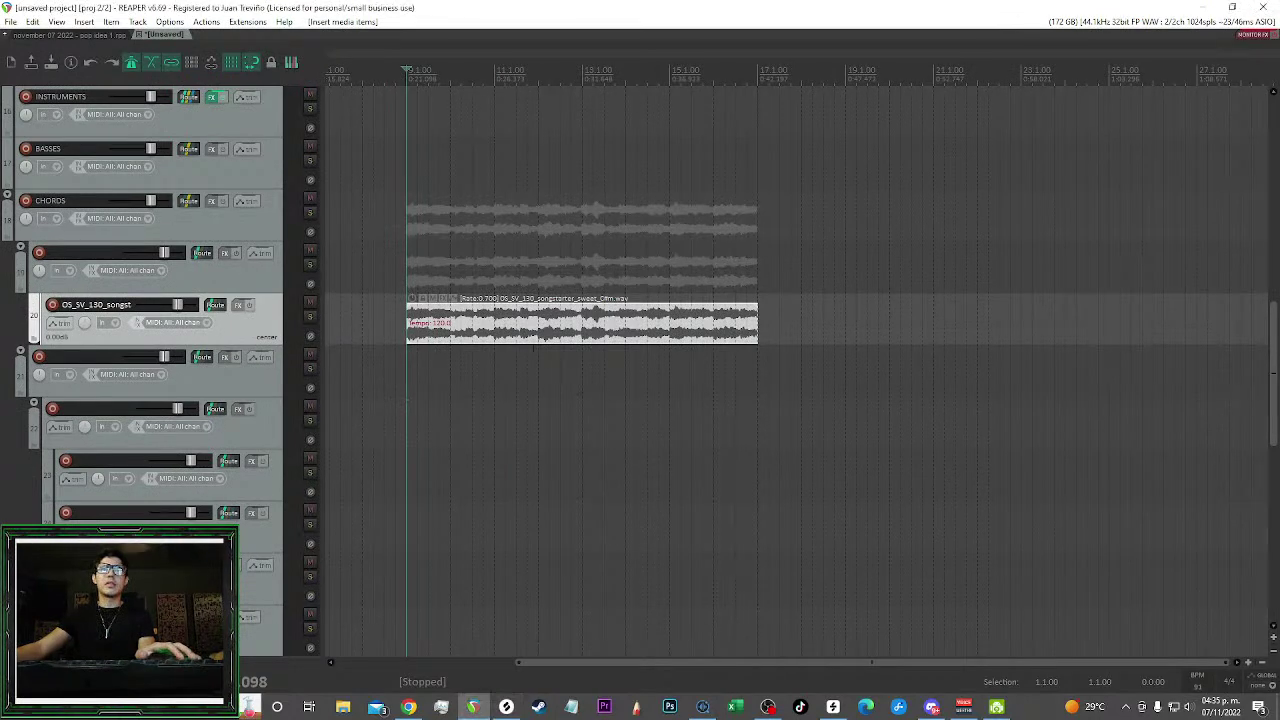
Set the project tempo to 125 BPM
{"action": "scroll", "coordinate": [549, 343], "scroll_direction": "left", "scroll_amount": 3}
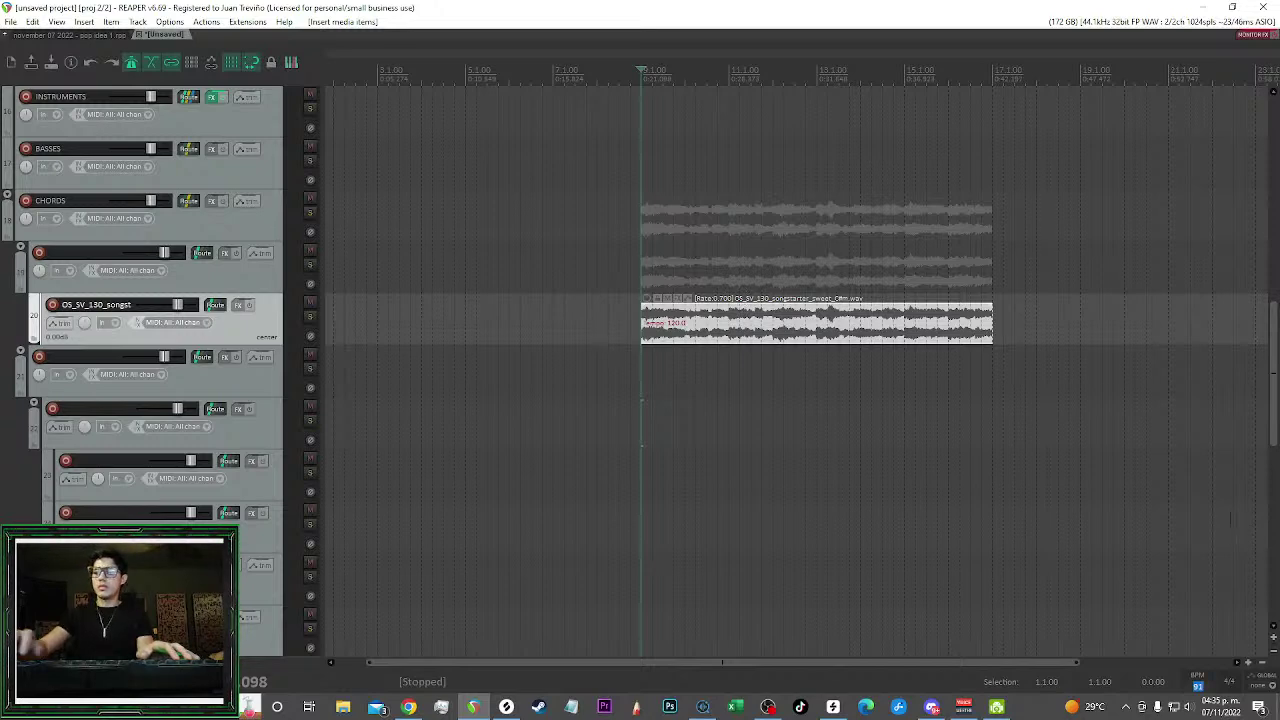
{"action": "key", "text": "Return"}
{"action": "scroll", "coordinate": [646, 341], "scroll_direction": "up", "scroll_amount": 2}
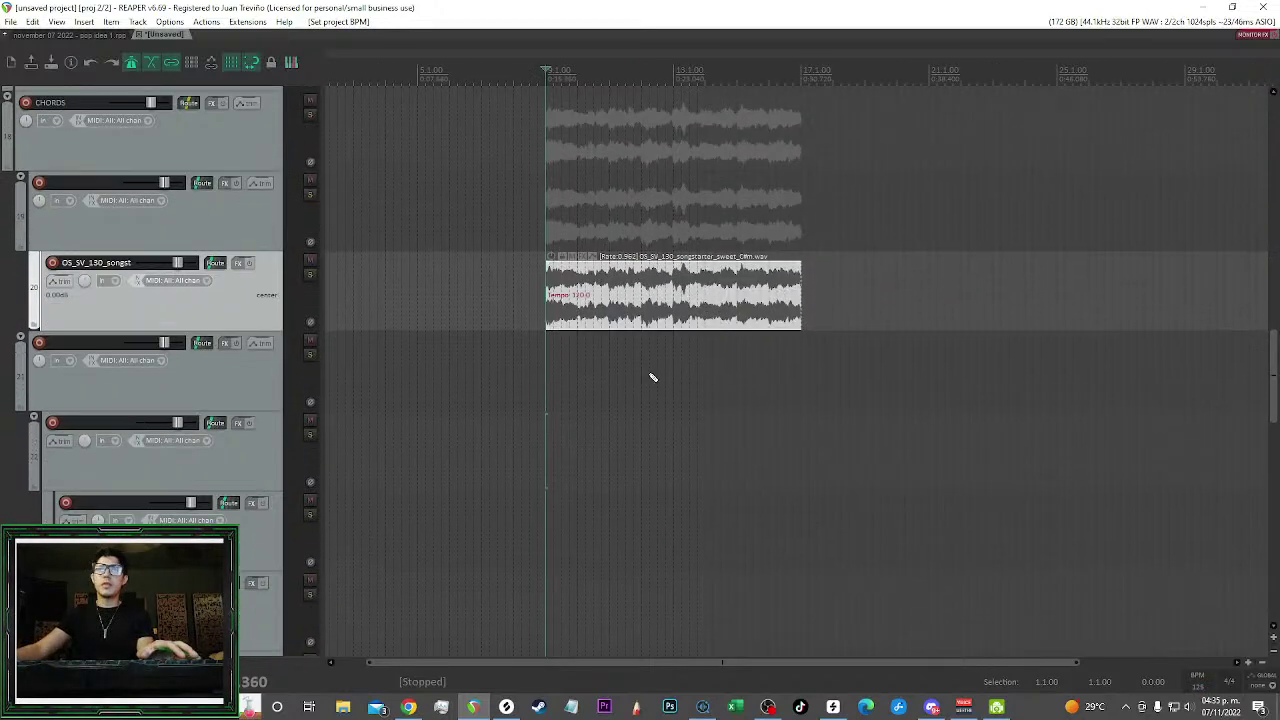
Lower the songstarter loop's item volume to -7.10 dB and raise its pitch by 2 semitones
{"action": "scroll", "coordinate": [599, 346], "scroll_direction": "up", "scroll_amount": 3}
{"action": "left_click_drag", "start_coordinate": [528, 258], "coordinate": [533, 303]}
{"action": "scroll", "coordinate": [640, 262], "scroll_direction": "up", "scroll_amount": 1}
{"action": "left_click", "coordinate": [804, 361]}
{"action": "left_click_drag", "start_coordinate": [774, 281], "coordinate": [789, 257]}
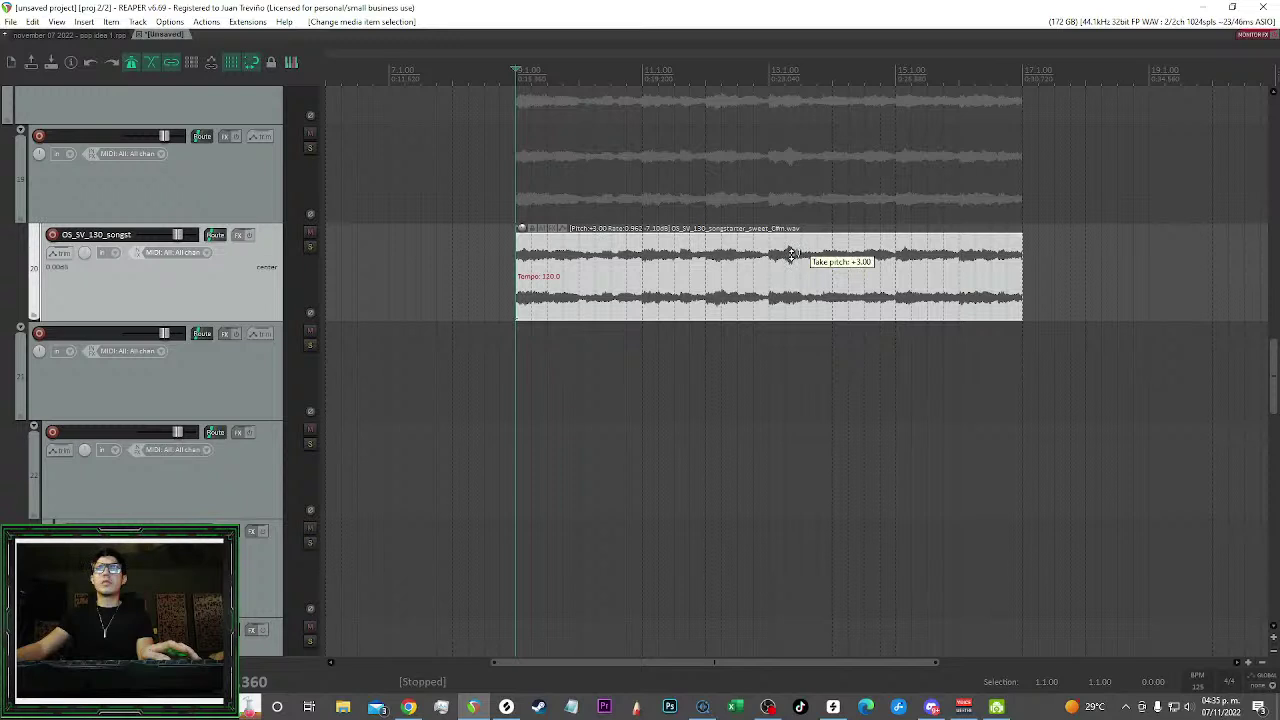
{"action": "left_click", "coordinate": [744, 173]}
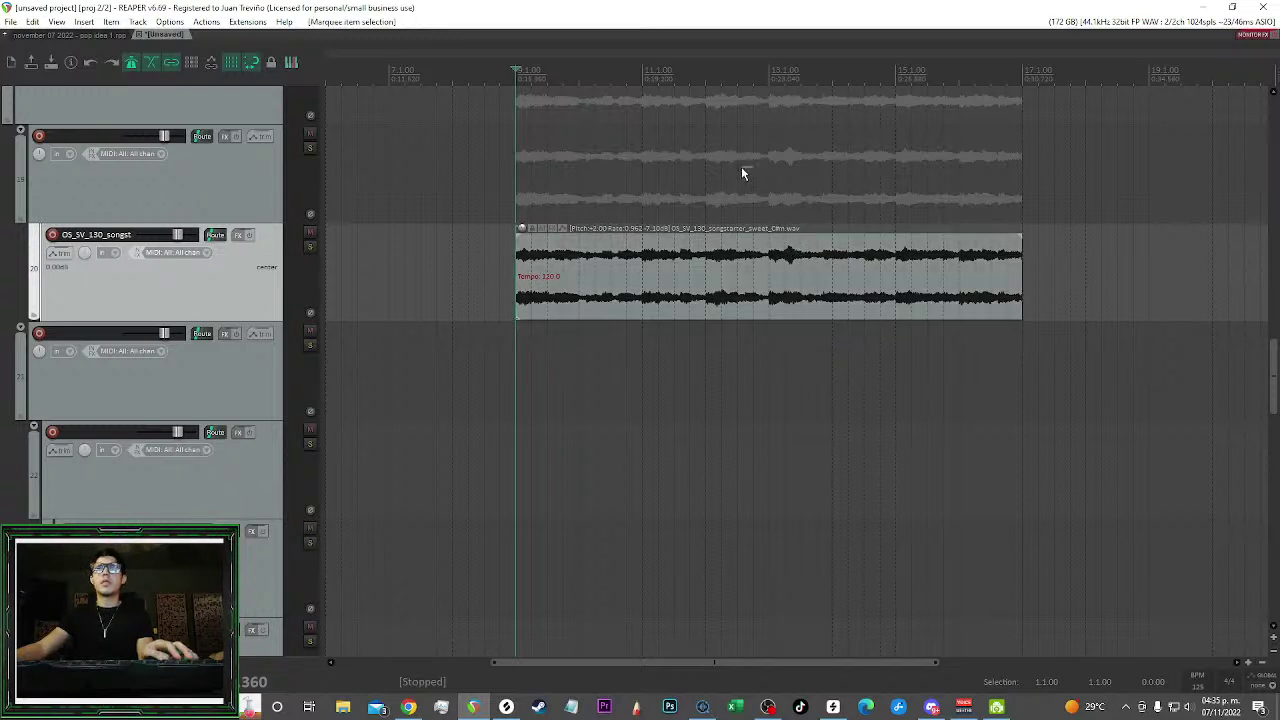
Play the songstarter loop from measure 9 and turn the metronome off
{"action": "scroll", "coordinate": [715, 178], "scroll_direction": "up", "scroll_amount": 2}
{"action": "key", "text": "space"}
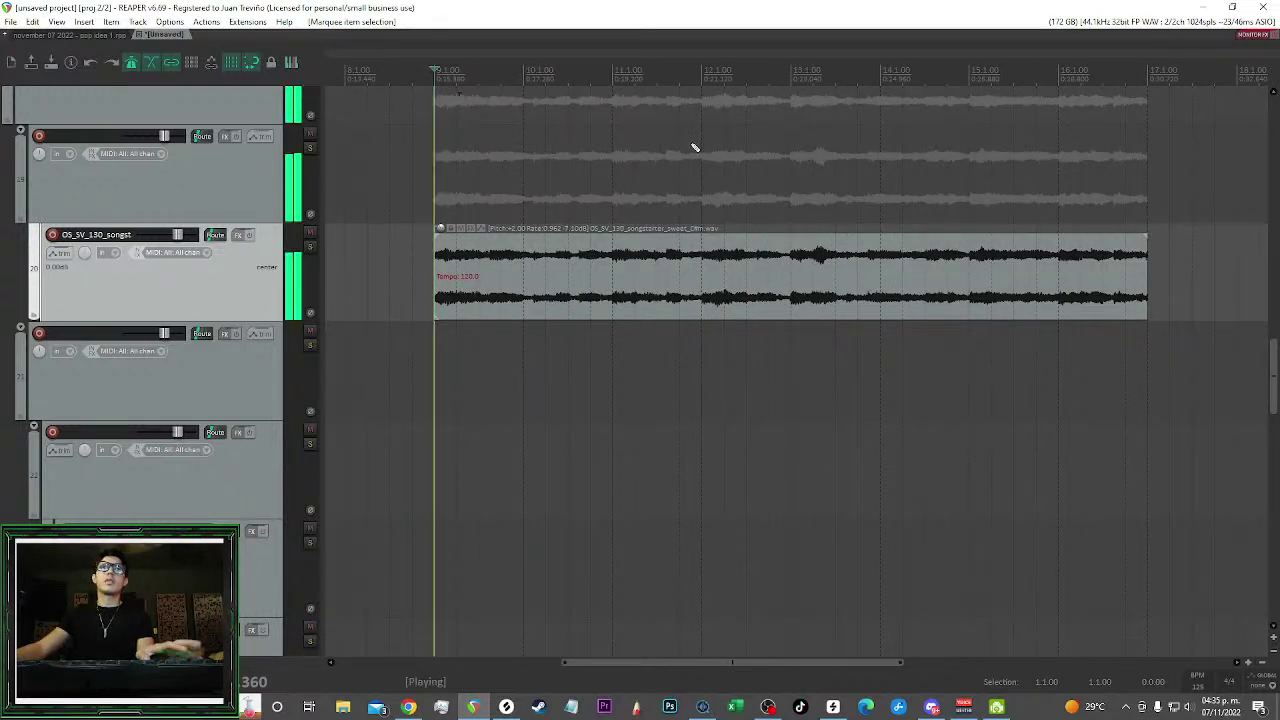
{"action": "scroll", "coordinate": [603, 243], "scroll_direction": "down", "scroll_amount": 1}
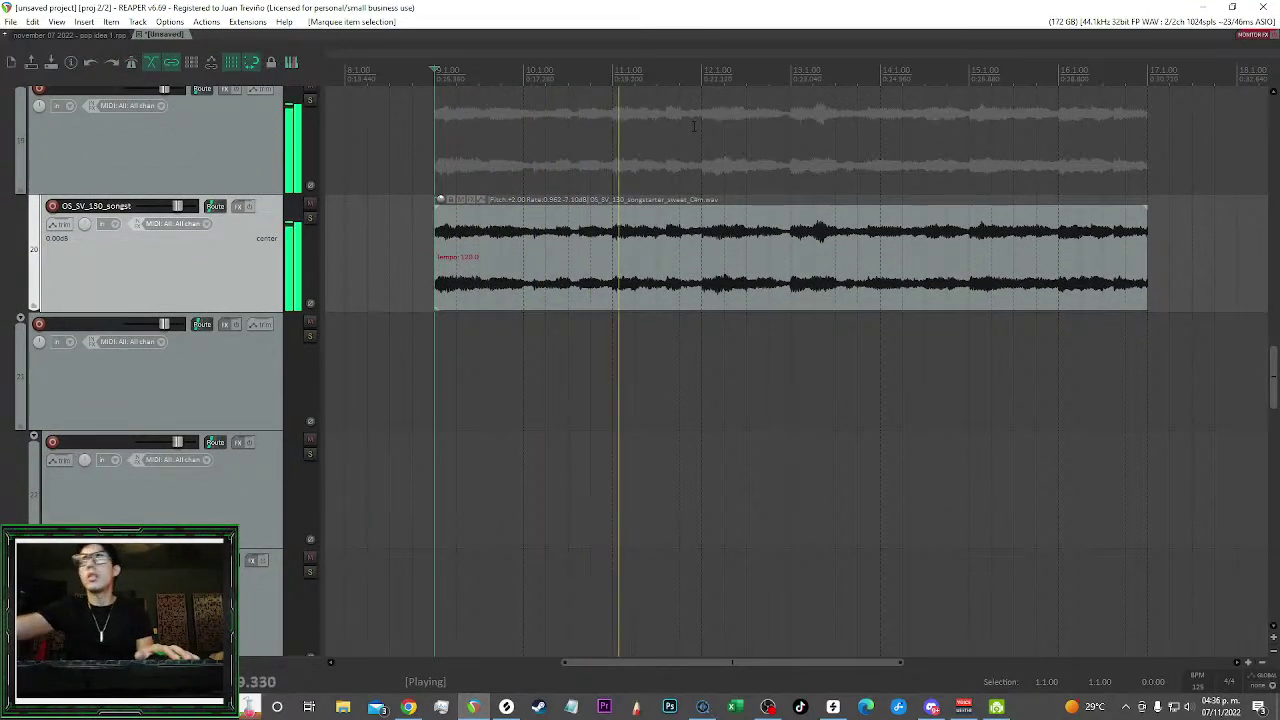
{"action": "scroll", "coordinate": [697, 145], "scroll_direction": "down", "scroll_amount": 2}
{"action": "scroll", "coordinate": [695, 220], "scroll_direction": "up", "scroll_amount": 1}
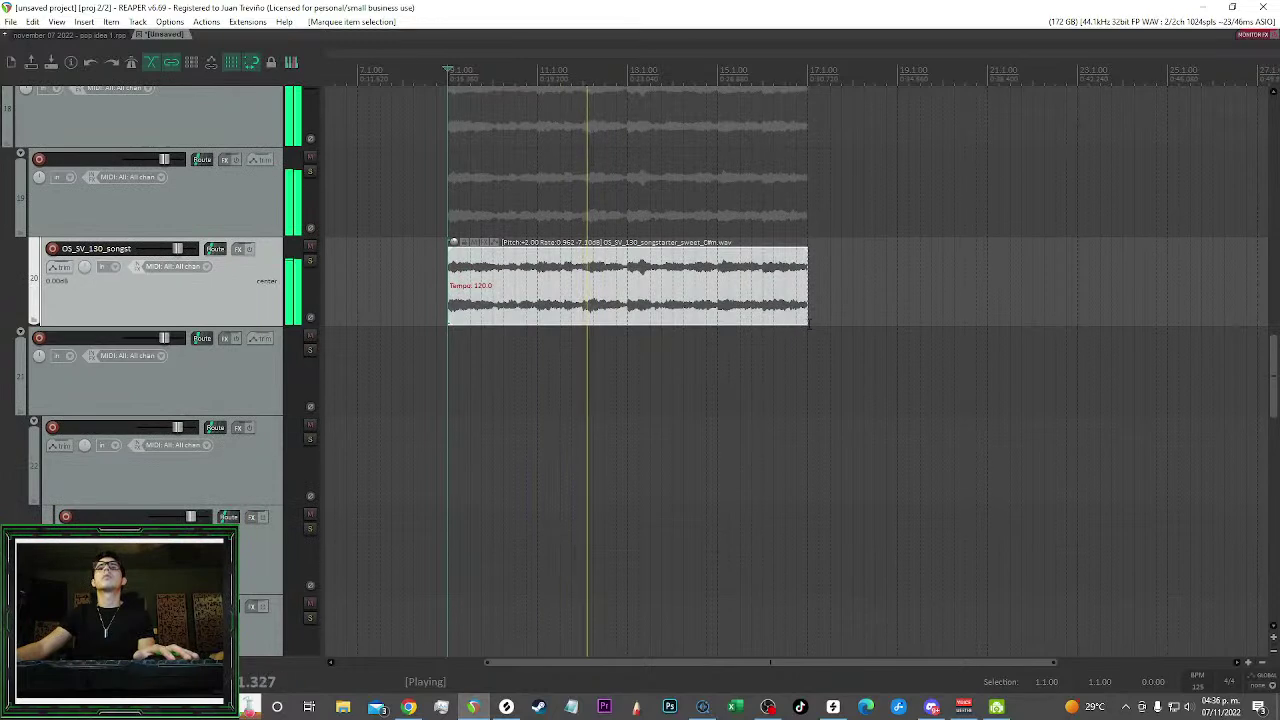
Duplicate the songstarter loop twice so three copies run back to back from measure 9 to measure 33
{"action": "scroll", "coordinate": [693, 279], "scroll_direction": "down", "scroll_amount": 1}
{"action": "scroll", "coordinate": [800, 320], "scroll_direction": "up", "scroll_amount": 1}
{"action": "key", "text": "ctrl+d"}
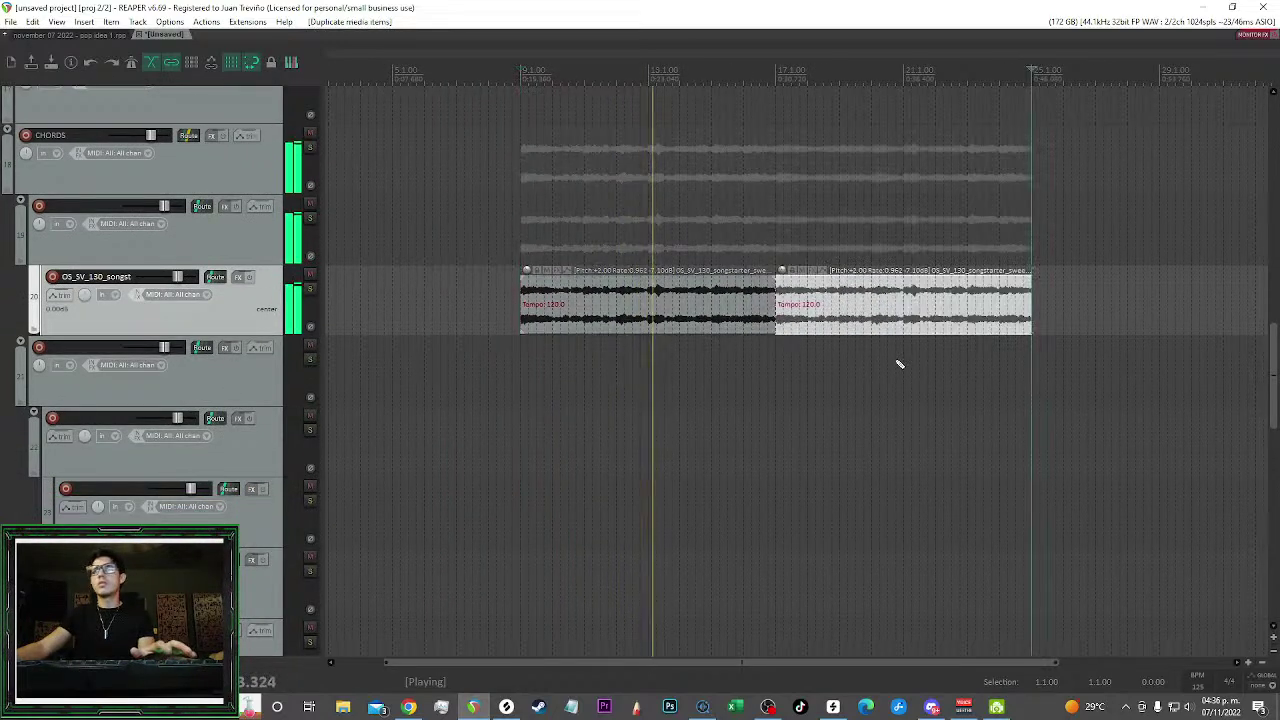
{"action": "key", "text": "ctrl+d"}
{"action": "scroll", "coordinate": [929, 414], "scroll_direction": "down", "scroll_amount": 3}
{"action": "scroll", "coordinate": [680, 406], "scroll_direction": "up", "scroll_amount": 2}
{"action": "scroll", "coordinate": [522, 442], "scroll_direction": "up", "scroll_amount": 2}
{"action": "scroll", "coordinate": [522, 442], "scroll_direction": "left", "scroll_amount": 3}
{"action": "left_click", "coordinate": [522, 442]}
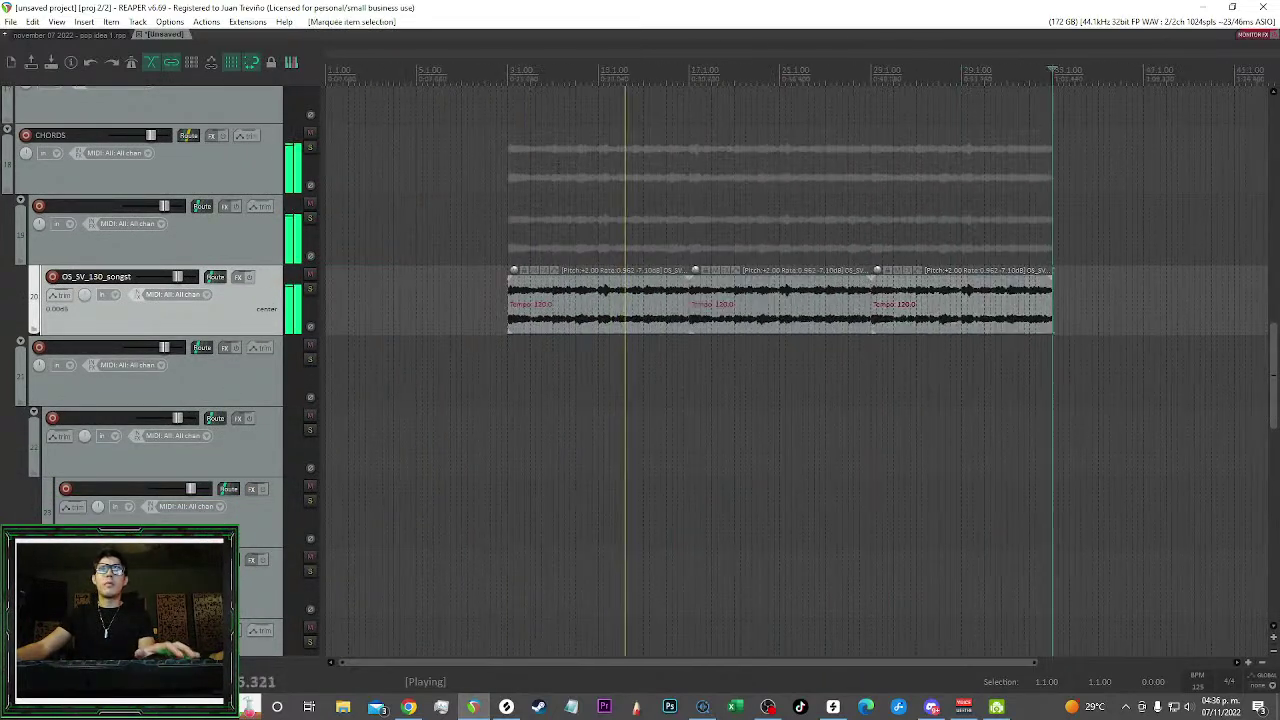
Set the time selection over the first loop, from 9.1.00 to 17.1.00, and stop playback
{"action": "left_click_drag", "start_coordinate": [508, 80], "coordinate": [711, 88]}
{"action": "key", "text": "space"}
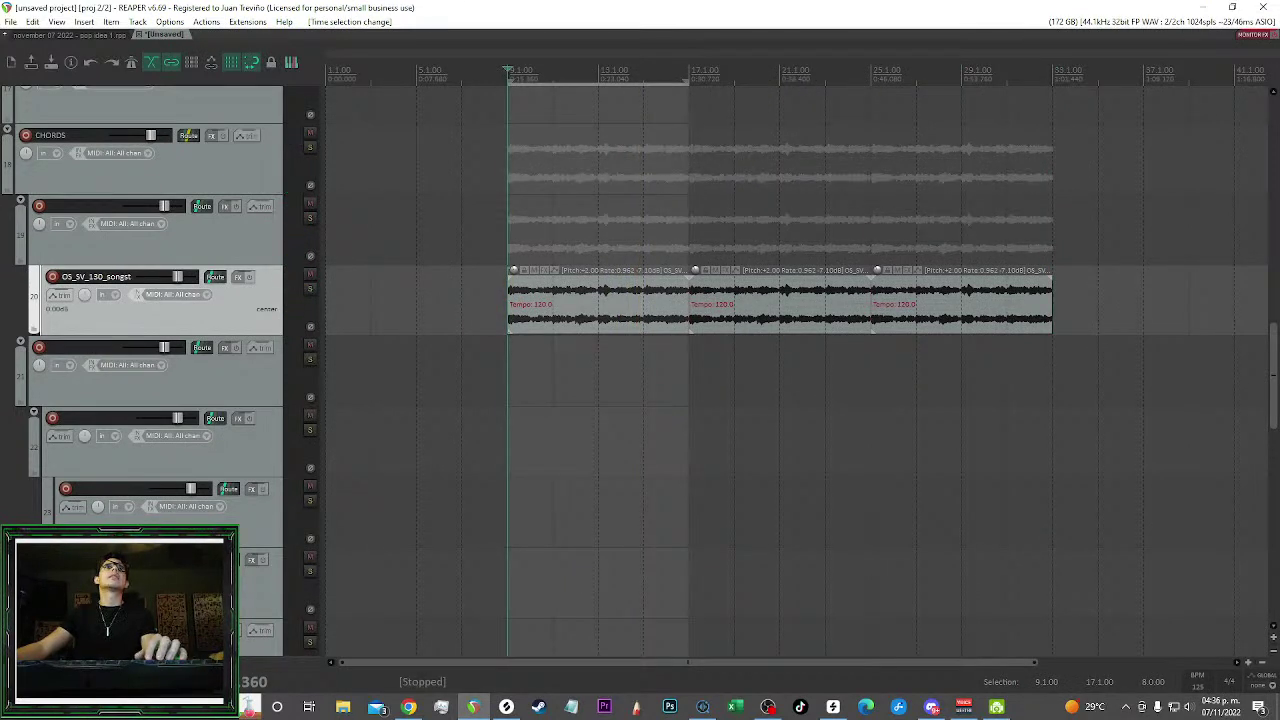
{"action": "key", "text": "alt+Tab"}
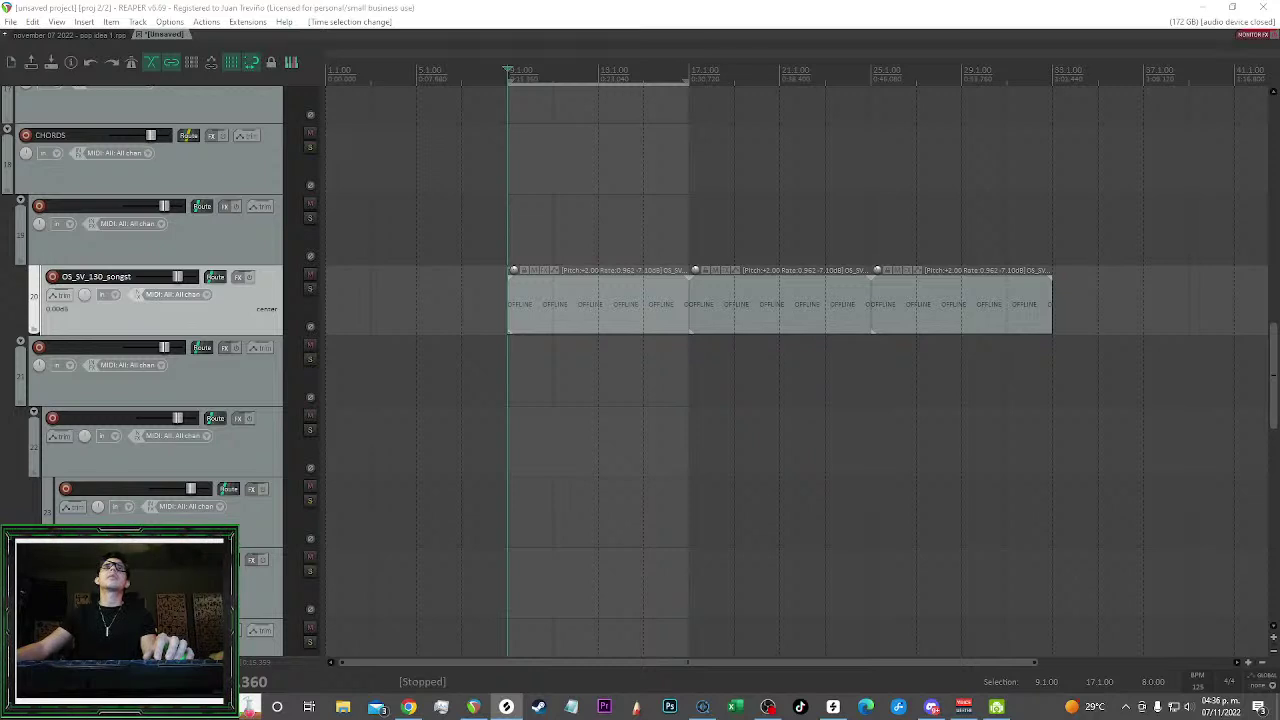
{"action": "key", "text": "alt+Tab"}
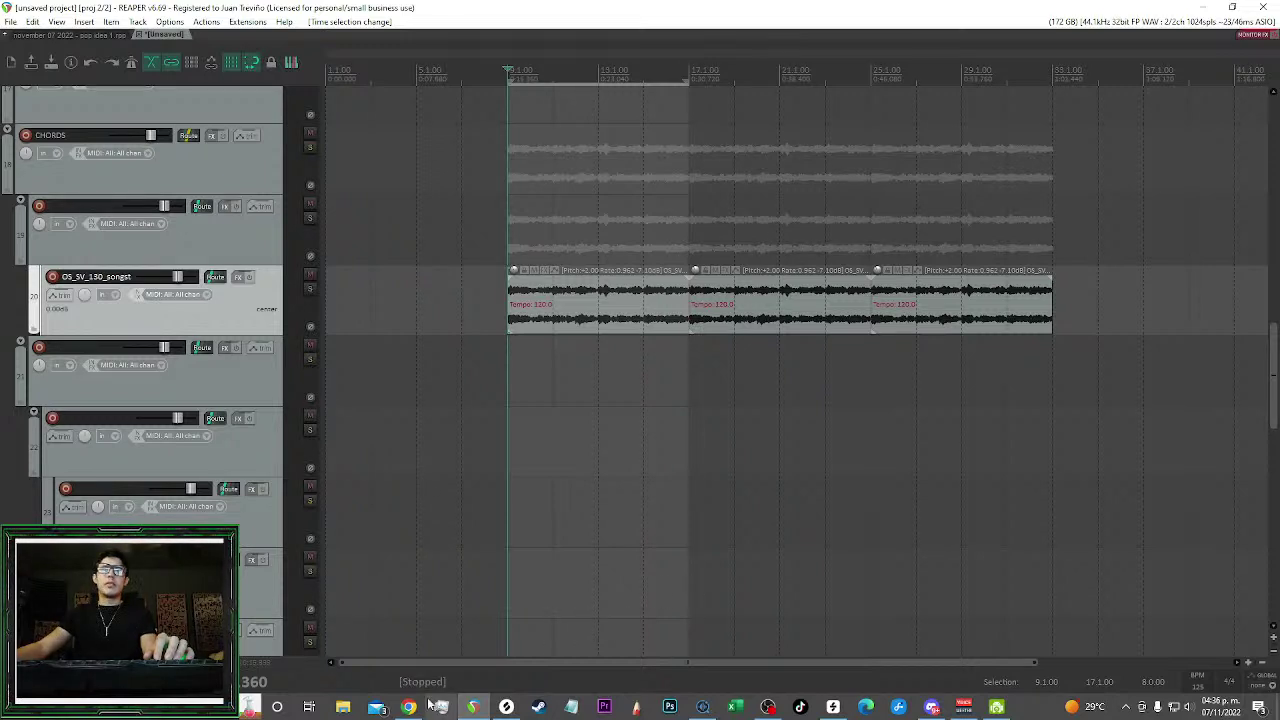
{"action": "left_click", "coordinate": [515, 703]}
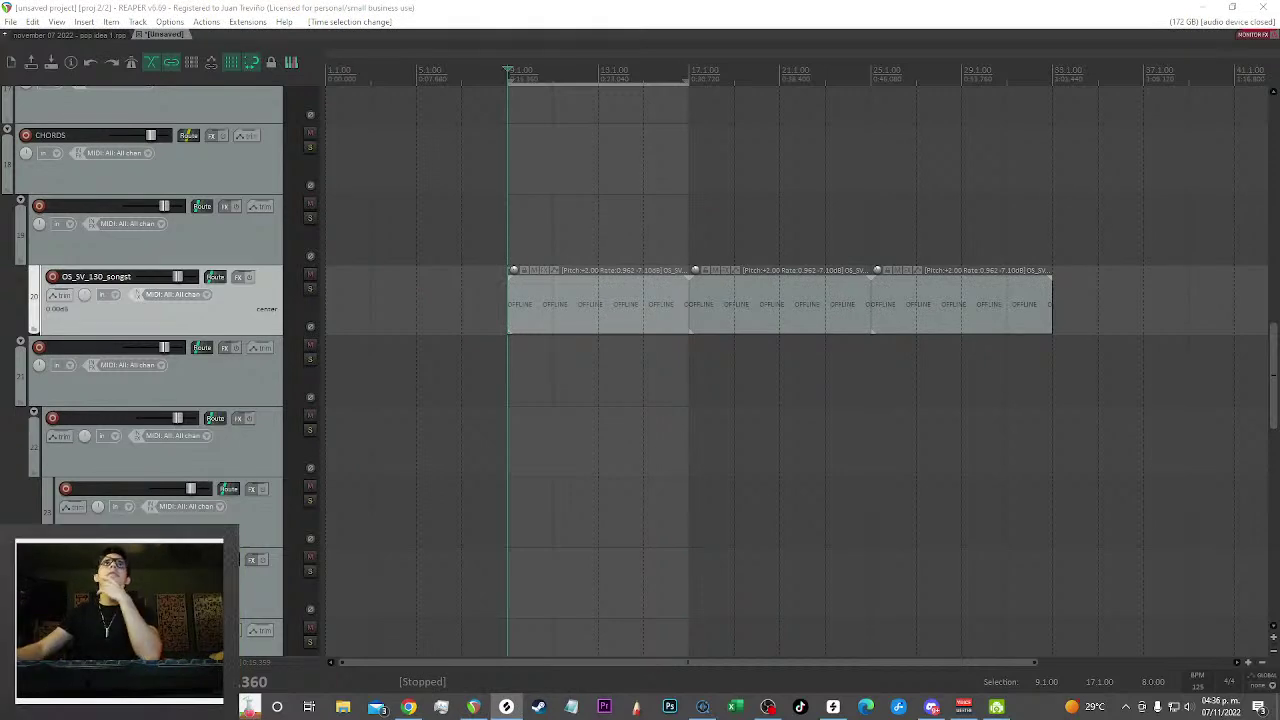
{"action": "left_click", "coordinate": [746, 194]}
Insert a new track directly below the DRUM BUS track
{"action": "scroll", "coordinate": [645, 228], "scroll_direction": "down", "scroll_amount": 5}
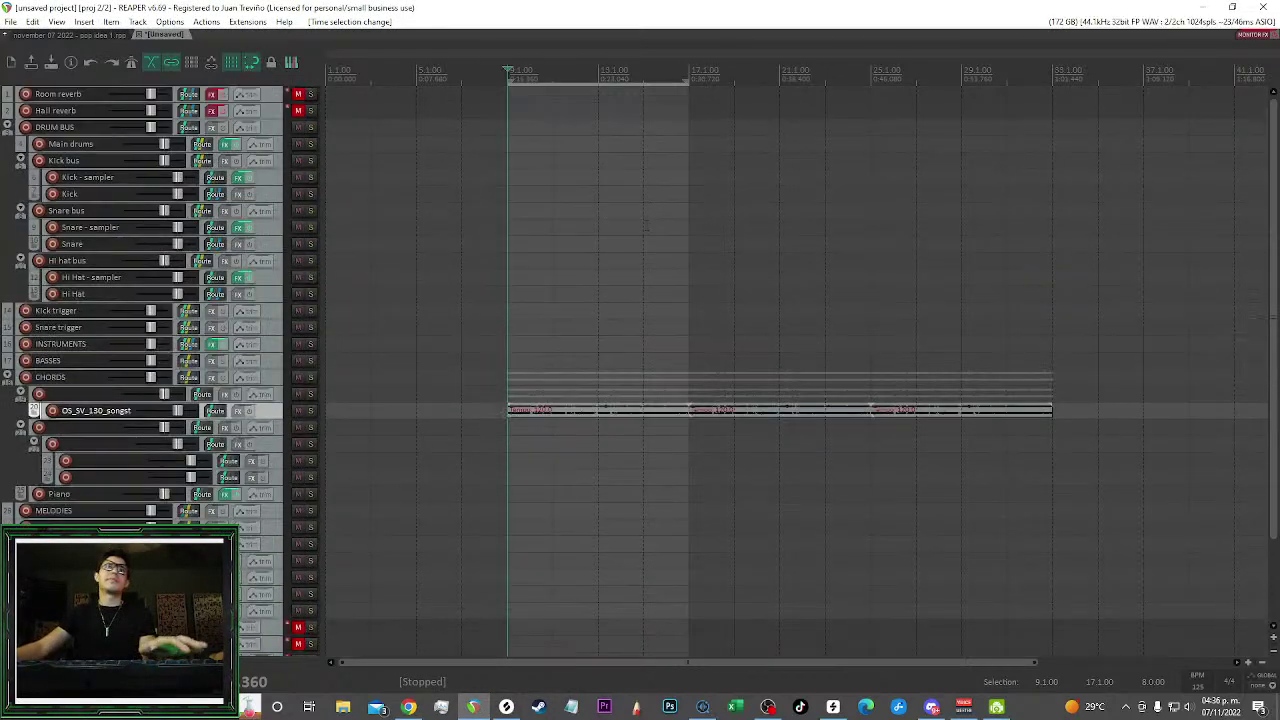
{"action": "right_click", "coordinate": [272, 131]}
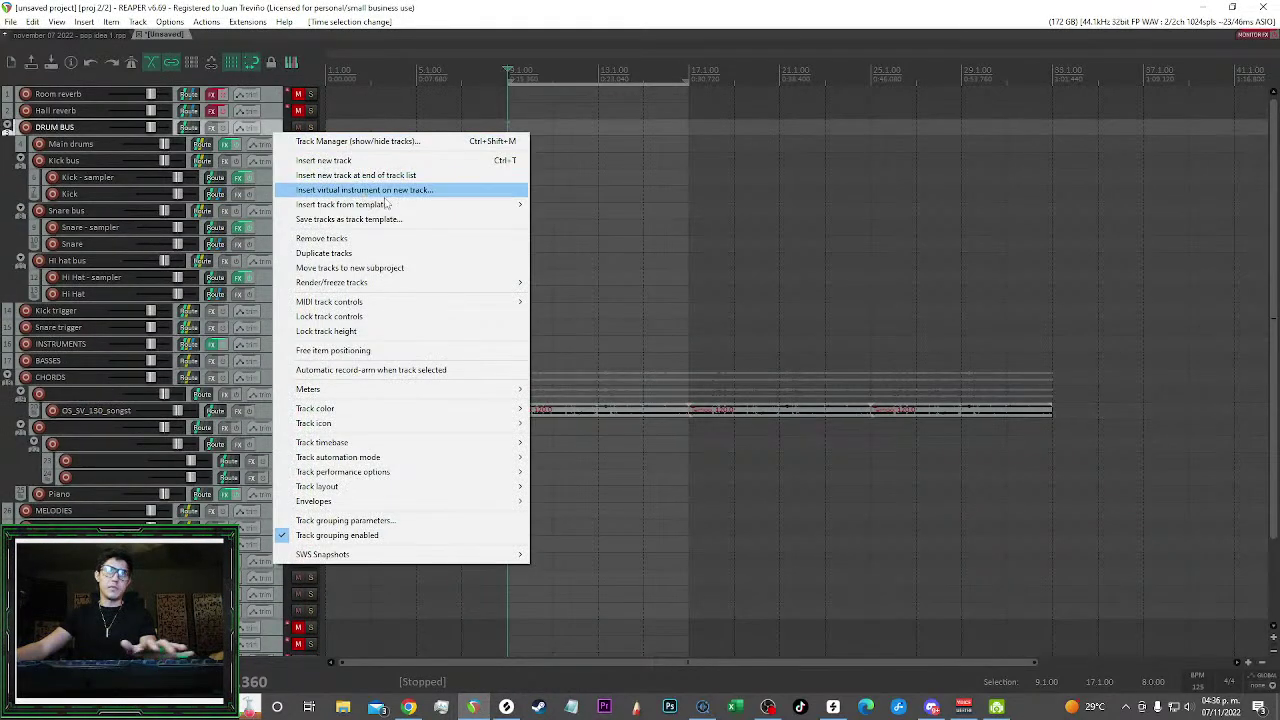
{"action": "mouse_move", "coordinate": [480, 204]}
{"action": "left_click", "coordinate": [608, 268]}
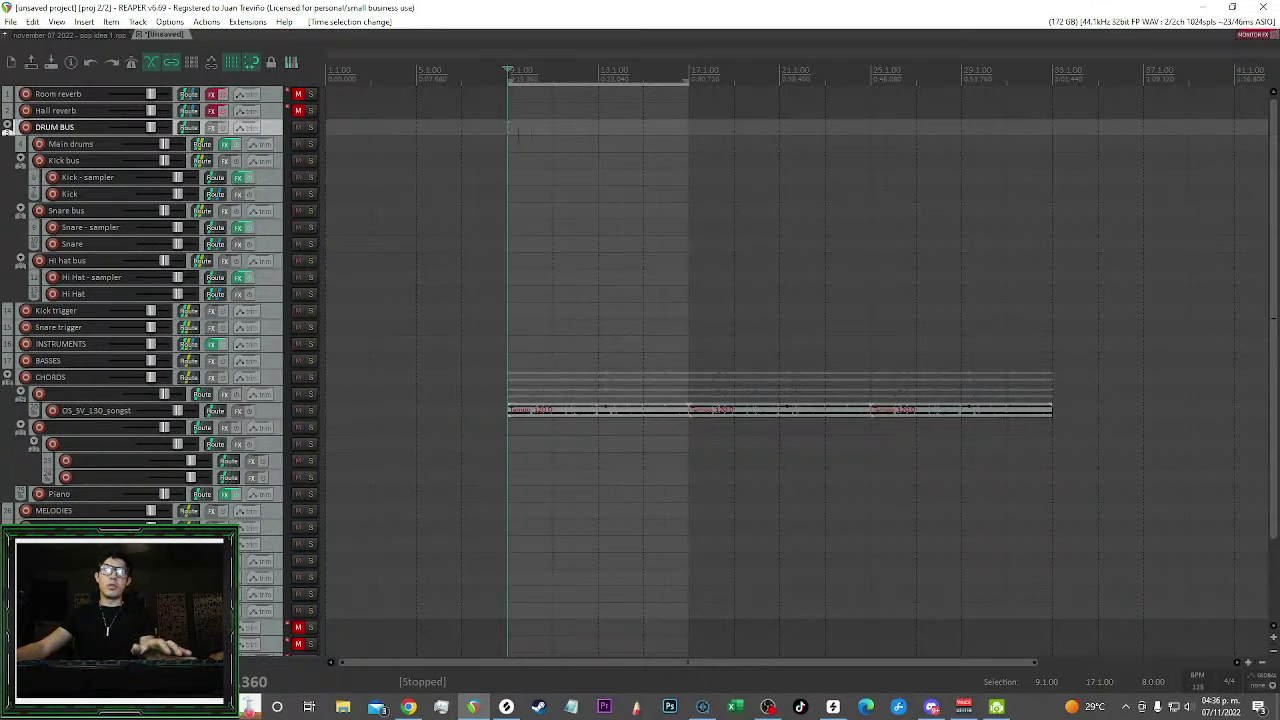
{"action": "key", "text": "ctrl+t"}
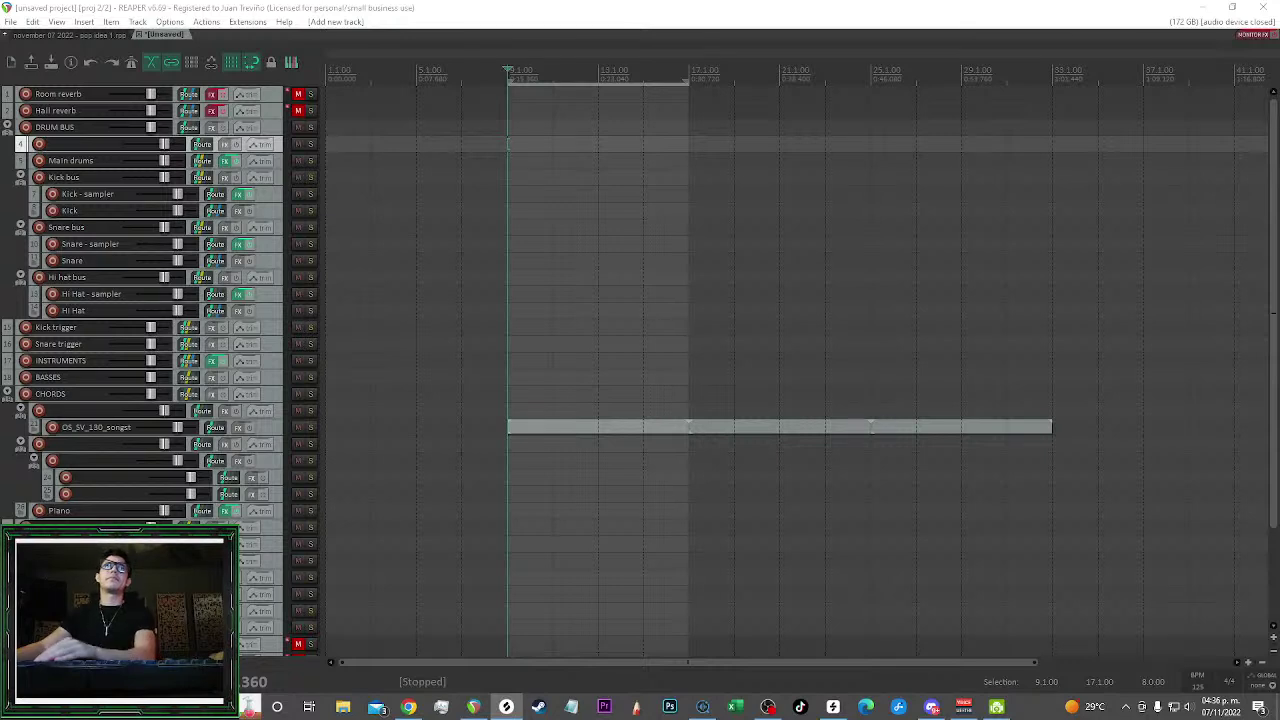
Start playback and load a snare one-shot into the CR8 sampler on the Snare - sampler track
{"action": "key", "text": "space"}
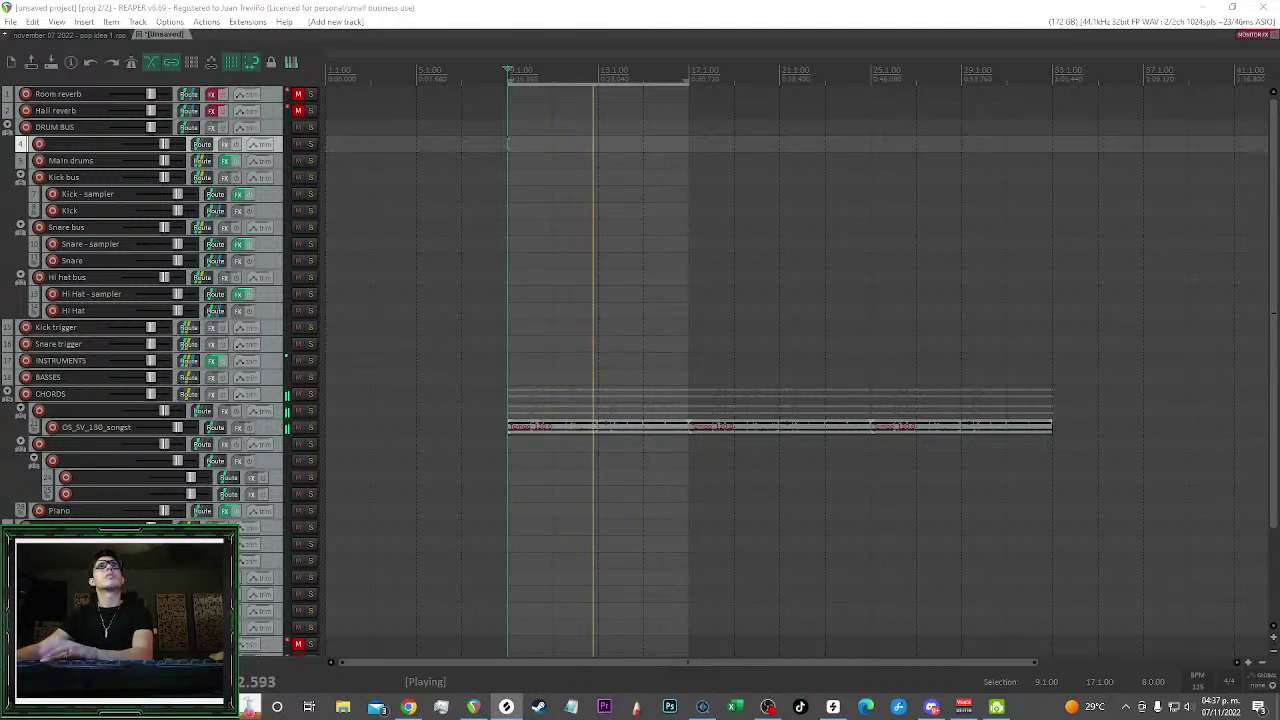
{"action": "left_click", "coordinate": [275, 246]}
{"action": "left_click", "coordinate": [238, 244]}
{"action": "left_click_drag", "start_coordinate": [817, 91], "coordinate": [685, 257]}
Set the snare's CR8 sampler to Launch mode, adjust its volume and close the plugin window
{"action": "left_click", "coordinate": [645, 185]}
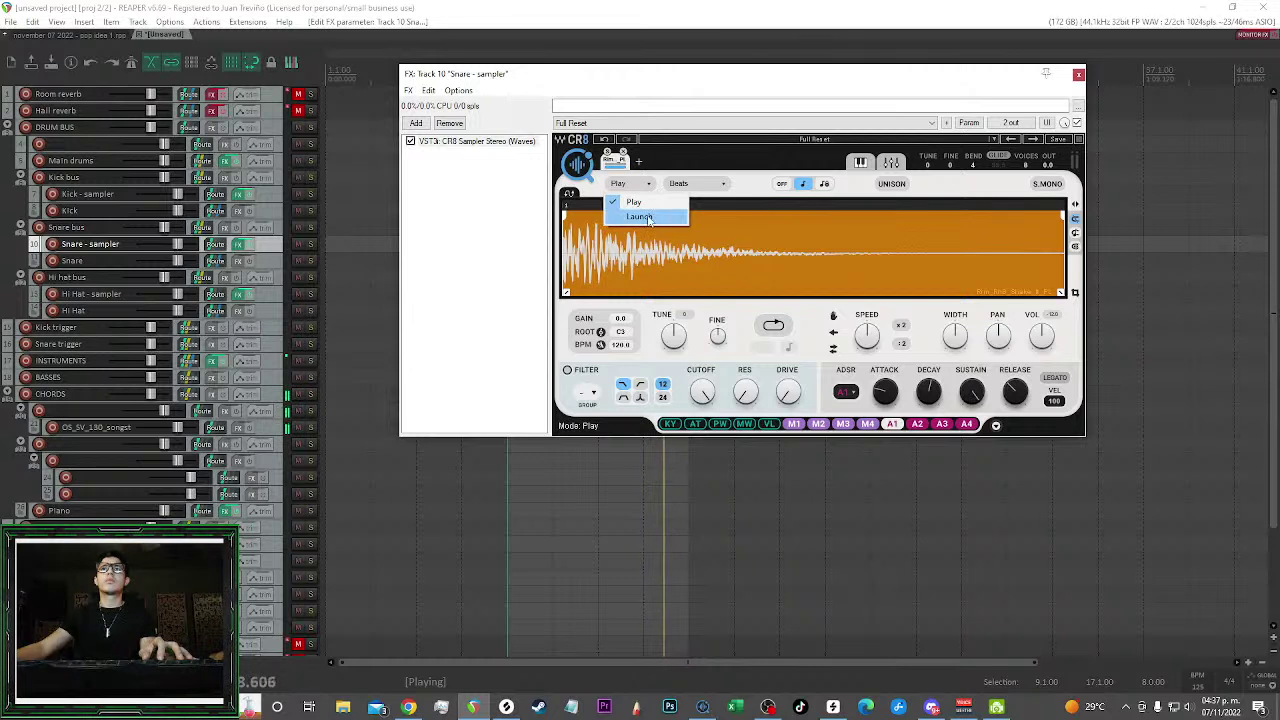
{"action": "left_click", "coordinate": [643, 217]}
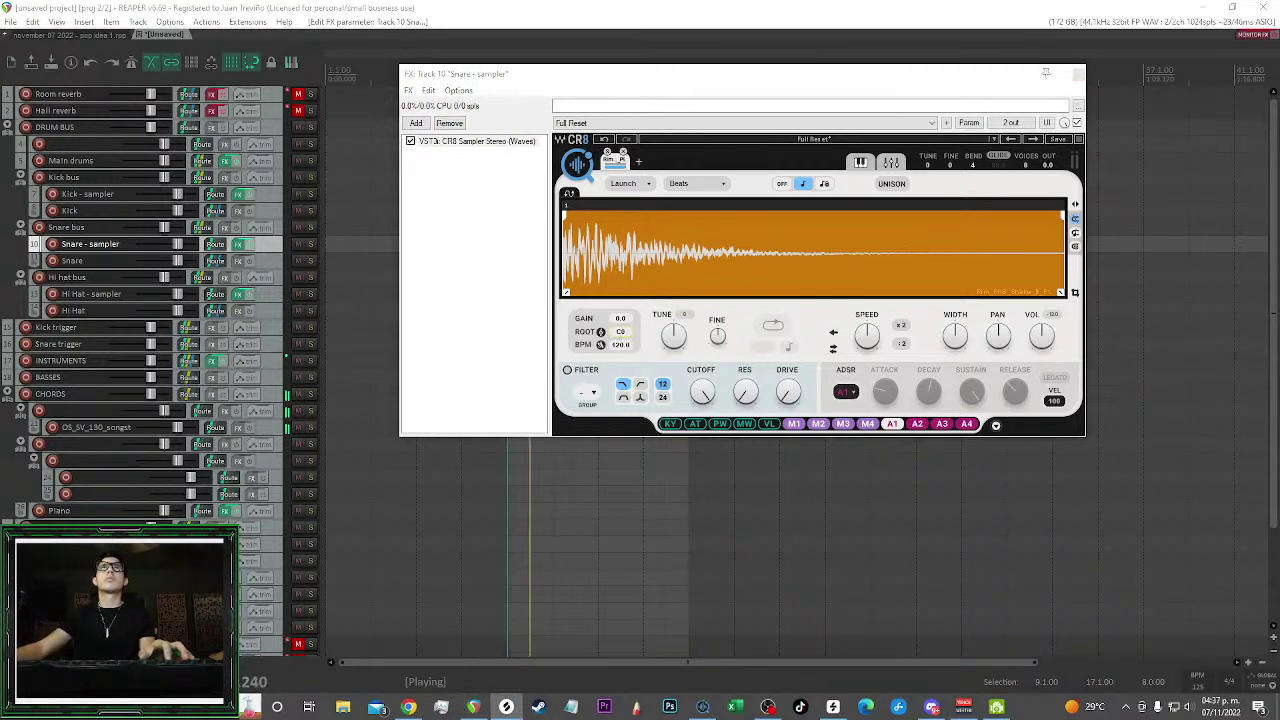
{"action": "left_click_drag", "start_coordinate": [1041, 337], "coordinate": [1041, 352]}
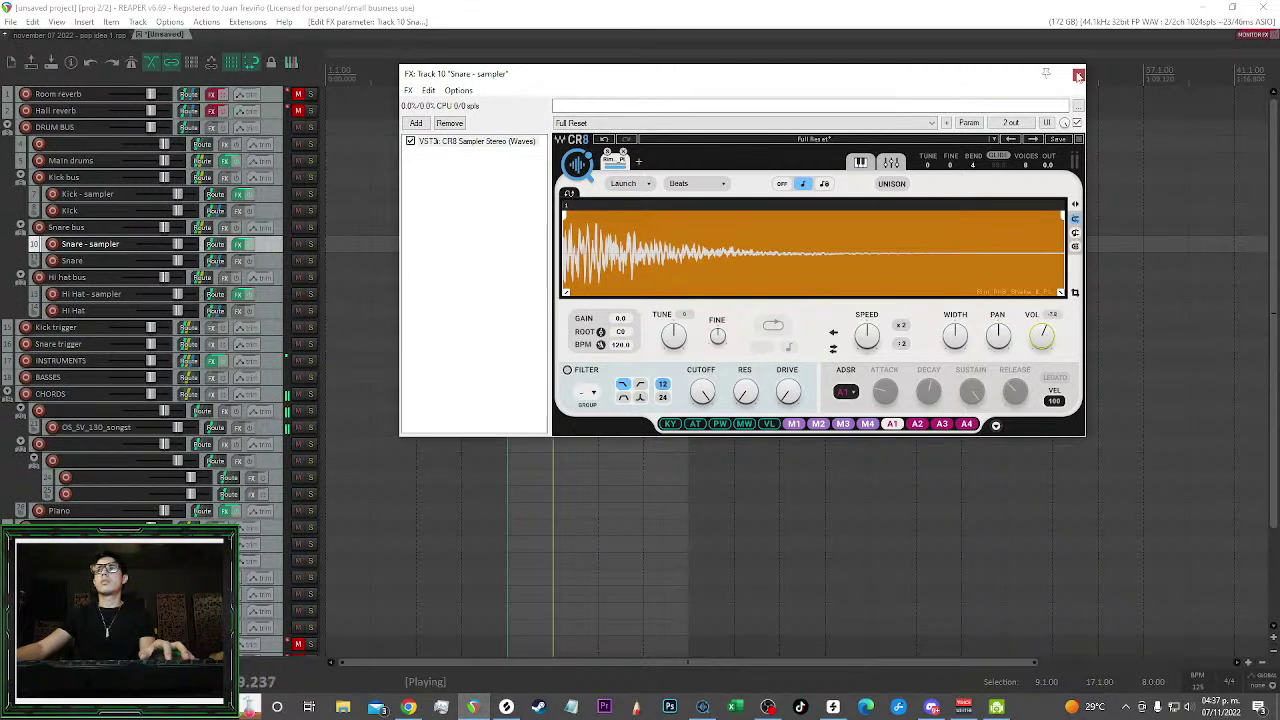
{"action": "left_click", "coordinate": [1079, 74]}
Create a MIDI item from measure 9 on the Snare - sampler track, open it for editing and audition C2
{"action": "scroll", "coordinate": [571, 251], "scroll_direction": "up", "scroll_amount": 2}
{"action": "left_click_drag", "start_coordinate": [496, 245], "coordinate": [656, 249]}
{"action": "double_click", "coordinate": [655, 250]}
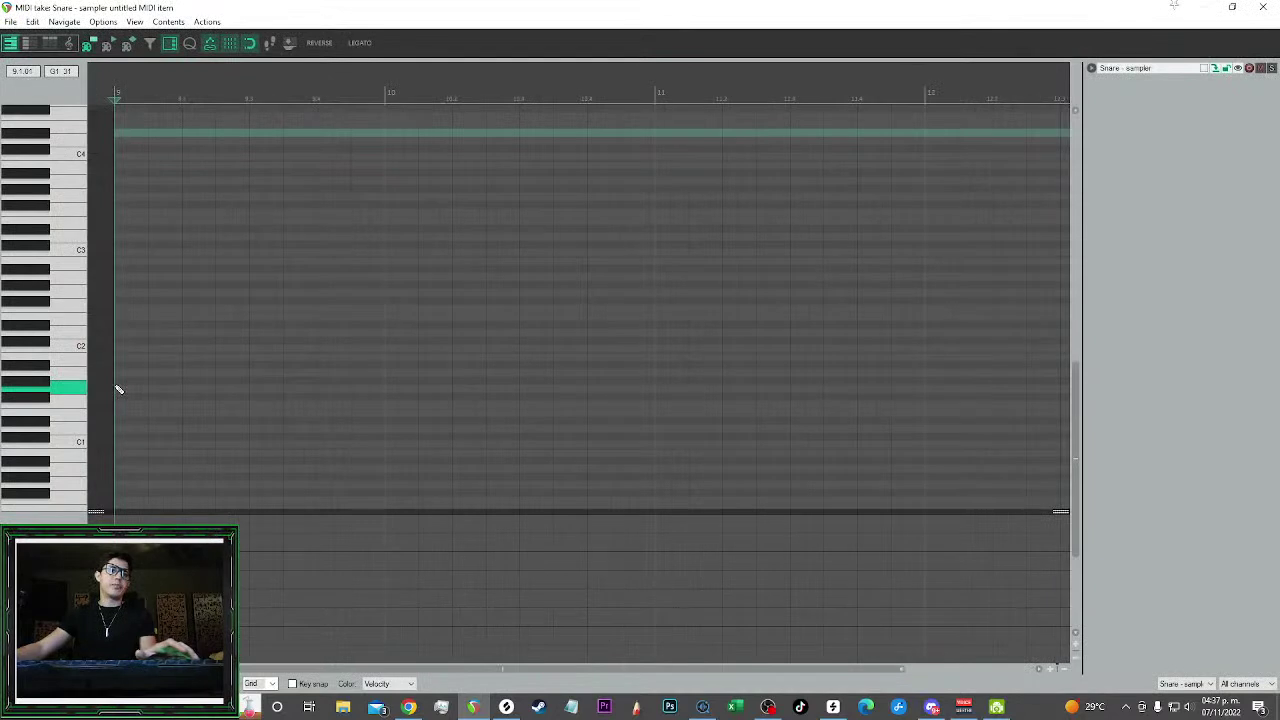
{"action": "left_click", "coordinate": [76, 346]}
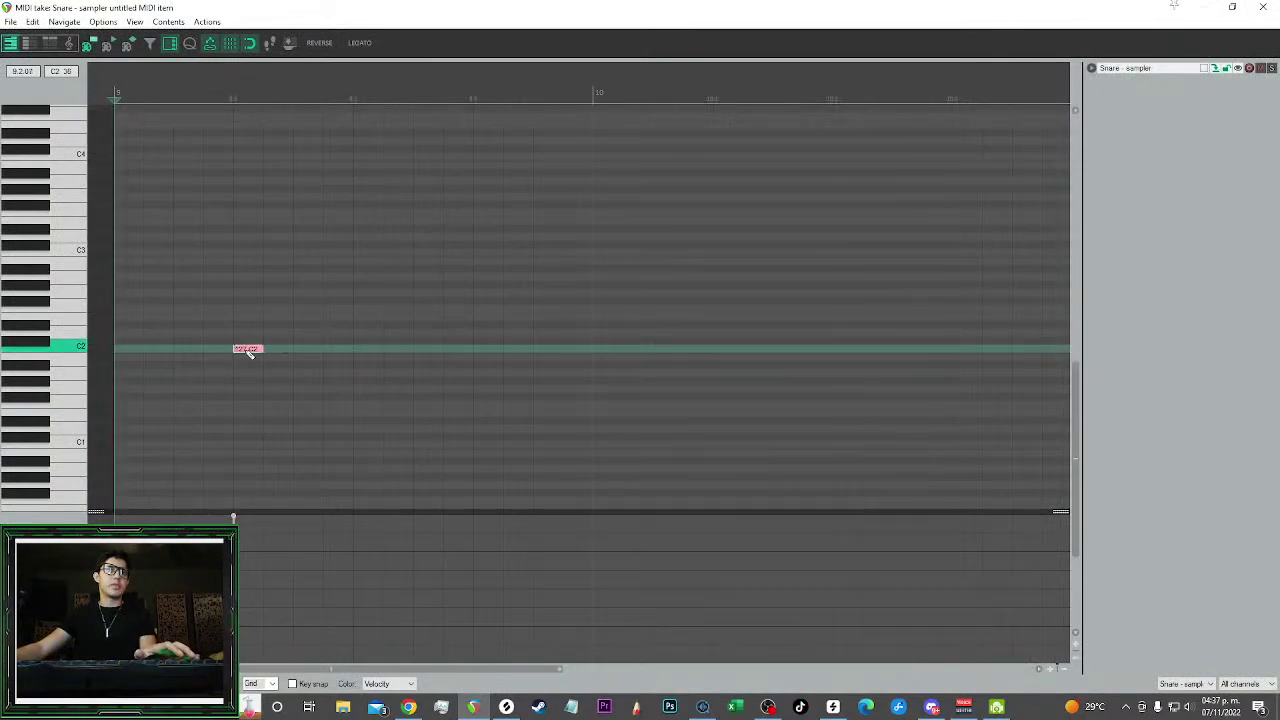
Add C2 snare notes in measure 9 and copy them into measure 10
{"action": "double_click", "coordinate": [481, 348]}
{"action": "left_click_drag", "start_coordinate": [550, 357], "coordinate": [54, 264]}
{"action": "scroll", "coordinate": [228, 344], "scroll_direction": "down", "scroll_amount": 2}
{"action": "left_click_drag", "start_coordinate": [237, 347], "coordinate": [570, 358]}
Try a half-time snare pattern with C2 notes on beat 3 of measures 9 and 10, and undo it
{"action": "key", "text": "space"}
{"action": "left_click_drag", "start_coordinate": [429, 421], "coordinate": [317, 350]}
{"action": "key", "text": "space"}
{"action": "left_click", "coordinate": [434, 357]}
{"action": "left_click_drag", "start_coordinate": [596, 336], "coordinate": [557, 366]}
{"action": "key", "text": "Delete"}
{"action": "left_click_drag", "start_coordinate": [450, 351], "coordinate": [583, 352]}
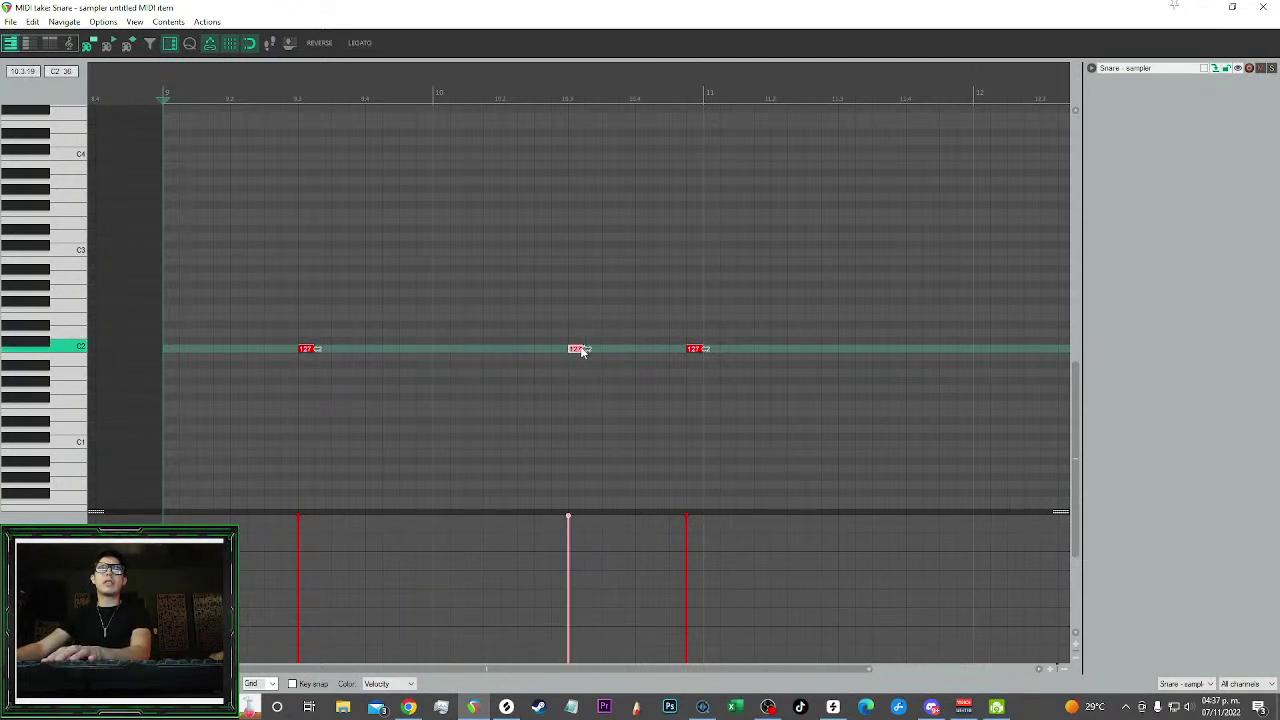
{"action": "key", "text": "ctrl+z"}
{"action": "key", "text": "ctrl+z"}
{"action": "key", "text": "ctrl+z"}
Finish the snare pattern with C2 notes on beats 2 and 4 of measures 9 and 10 and close the editor
{"action": "left_click", "coordinate": [410, 310]}
{"action": "left_click_drag", "start_coordinate": [722, 332], "coordinate": [513, 354]}
{"action": "left_click", "coordinate": [588, 363]}
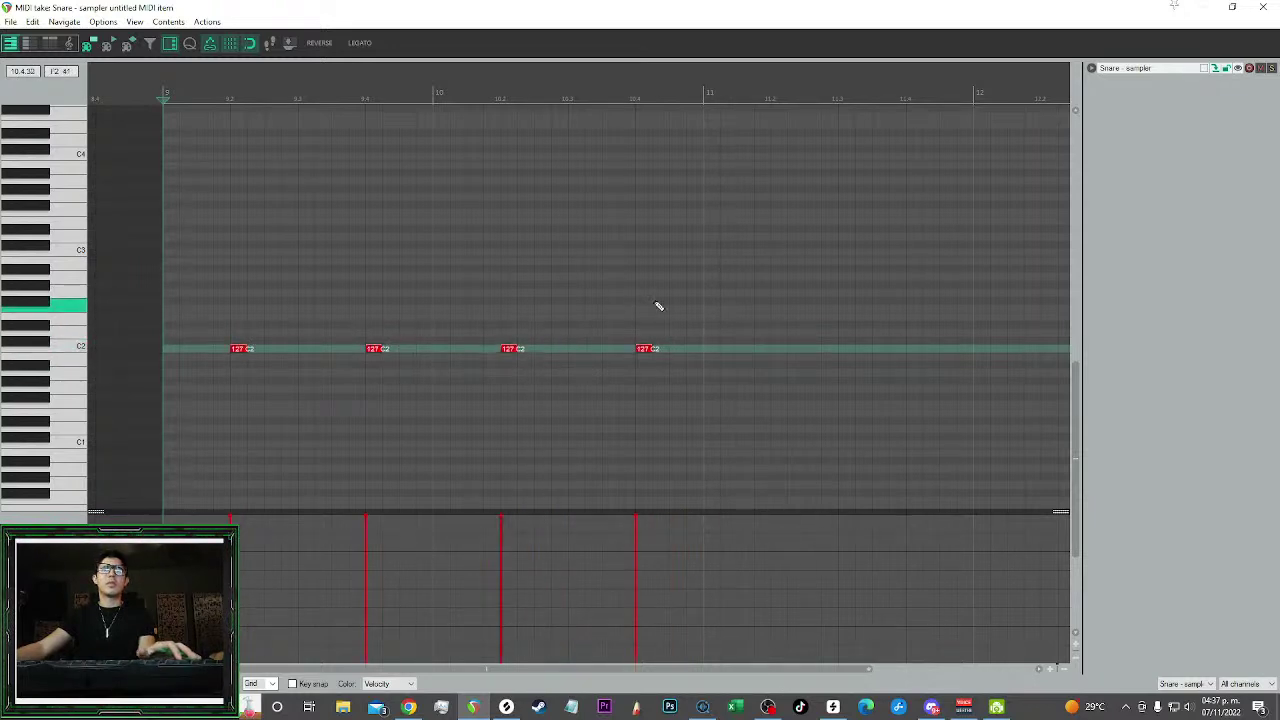
{"action": "key", "text": "space"}
{"action": "key", "text": "Escape"}
Split the snare MIDI item at measure 11 and delete the part after it
{"action": "key", "text": "s"}
{"action": "left_click_drag", "start_coordinate": [610, 236], "coordinate": [659, 259]}
{"action": "key", "text": "Delete"}
Duplicate the two-measure snare item three times to fill the time selection up to measure 17
{"action": "left_click_drag", "start_coordinate": [543, 258], "coordinate": [570, 229]}
{"action": "key", "text": "ctrl+d"}
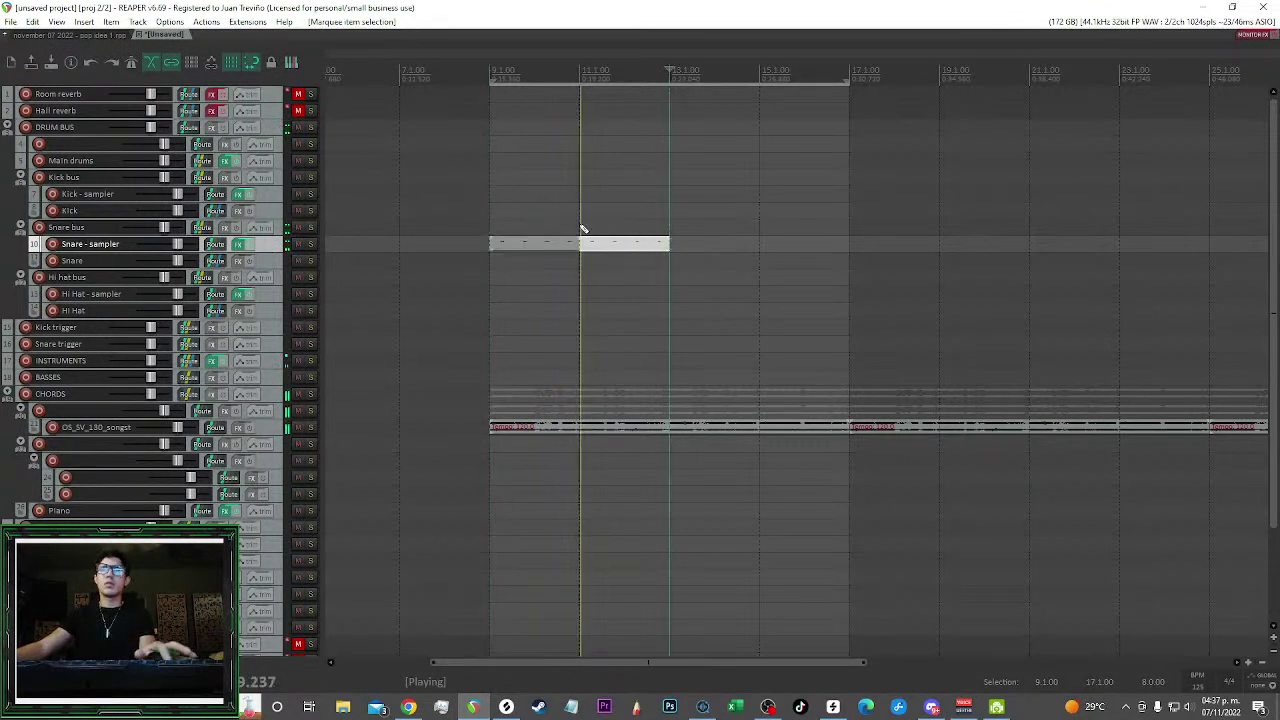
{"action": "key", "text": "ctrl+d"}
{"action": "key", "text": "ctrl+d"}
{"action": "left_click", "coordinate": [849, 300]}
Set the root key of the CR8 sampler on the Snare - sampler track to C1
{"action": "left_click", "coordinate": [238, 244]}
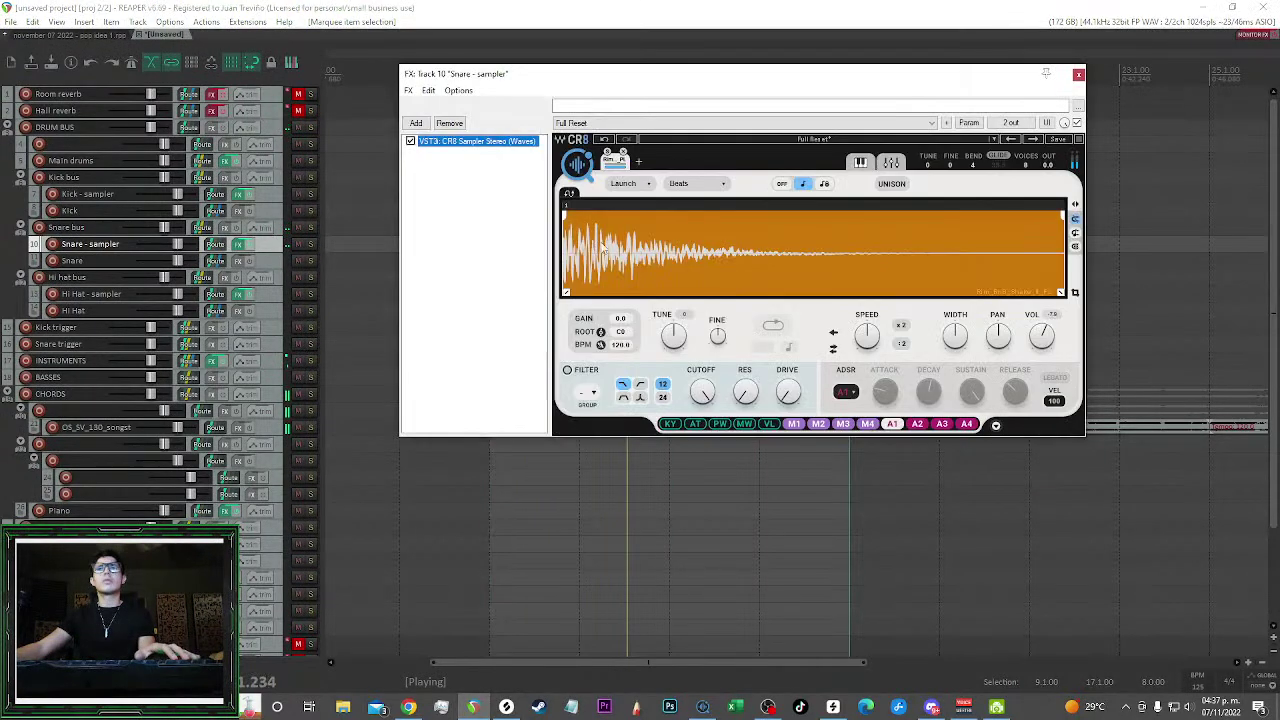
{"action": "left_click_drag", "start_coordinate": [619, 333], "coordinate": [619, 314]}
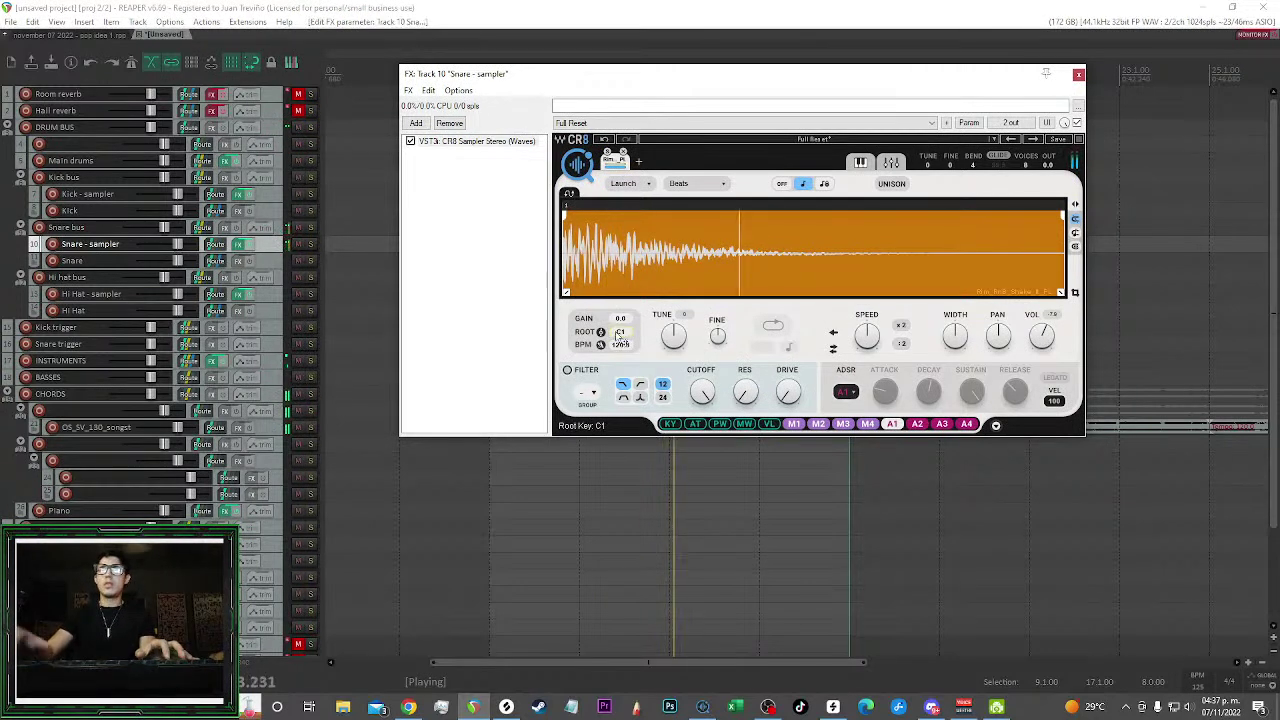
{"action": "left_click", "coordinate": [1078, 76]}
Select the four snare items and duplicate them twice so the pattern extends to measure 33
{"action": "scroll", "coordinate": [671, 199], "scroll_direction": "down", "scroll_amount": 2}
{"action": "left_click_drag", "start_coordinate": [671, 199], "coordinate": [799, 253]}
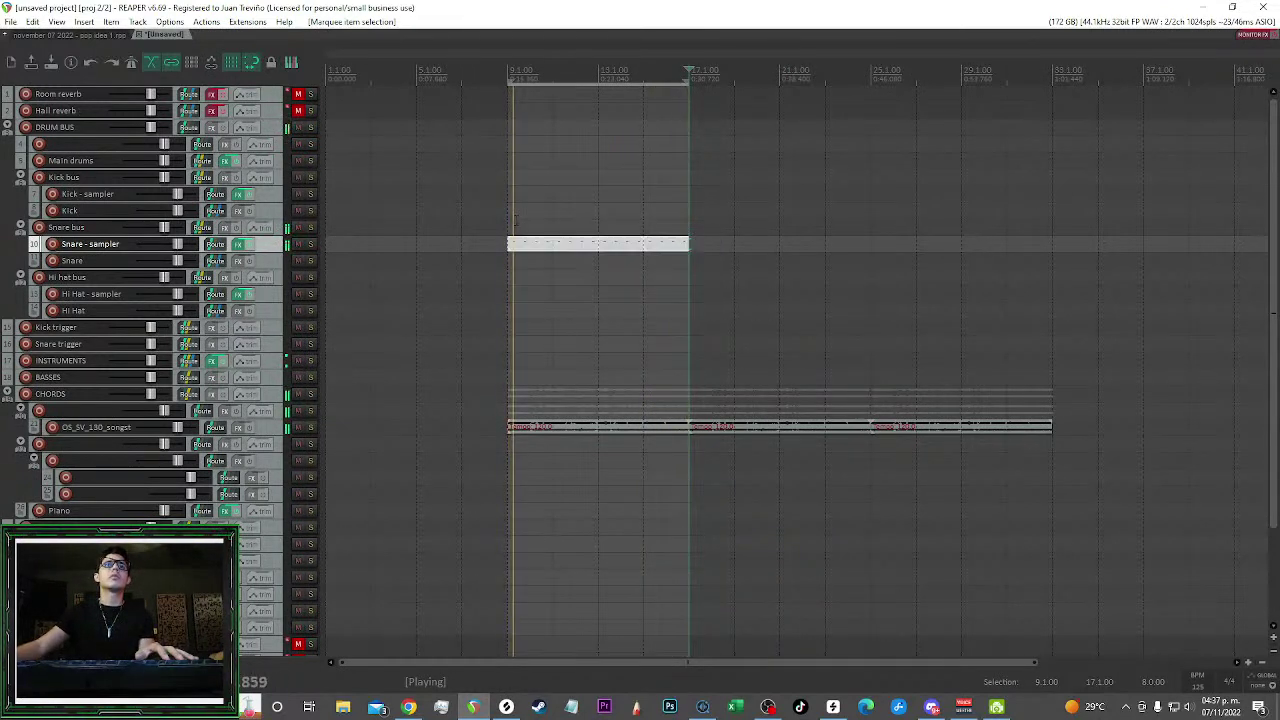
{"action": "key", "text": "ctrl+d"}
{"action": "key", "text": "ctrl+d"}
{"action": "scroll", "coordinate": [734, 346], "scroll_direction": "down", "scroll_amount": 1}
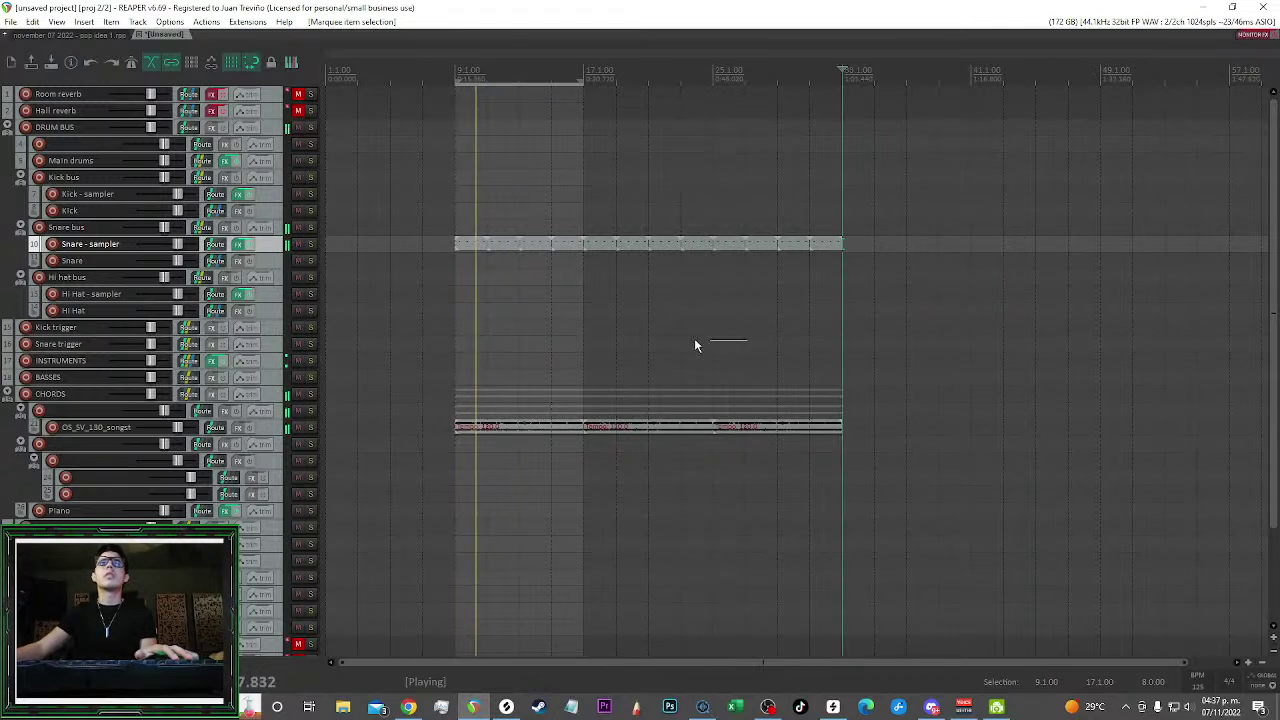
Stop playback and return the edit cursor to measure 9
{"action": "key", "text": "space"}
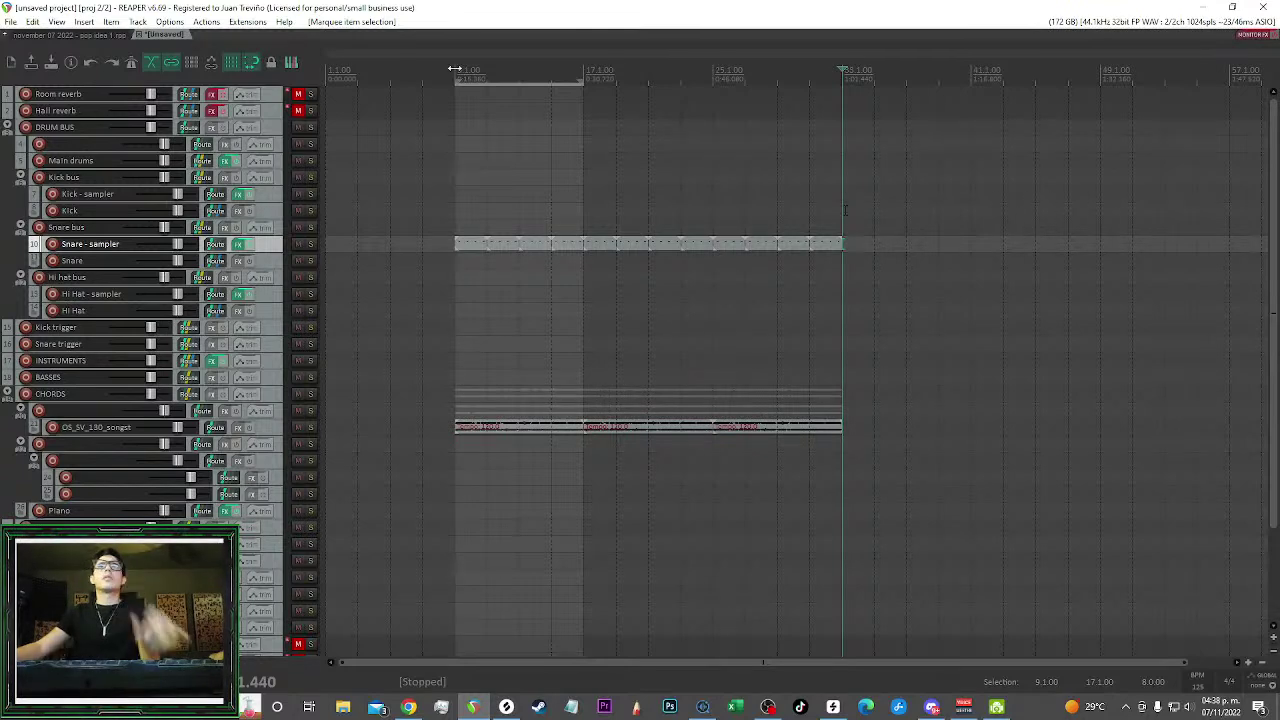
{"action": "key", "text": "Home"}
{"action": "scroll", "coordinate": [546, 192], "scroll_direction": "up", "scroll_amount": 2}
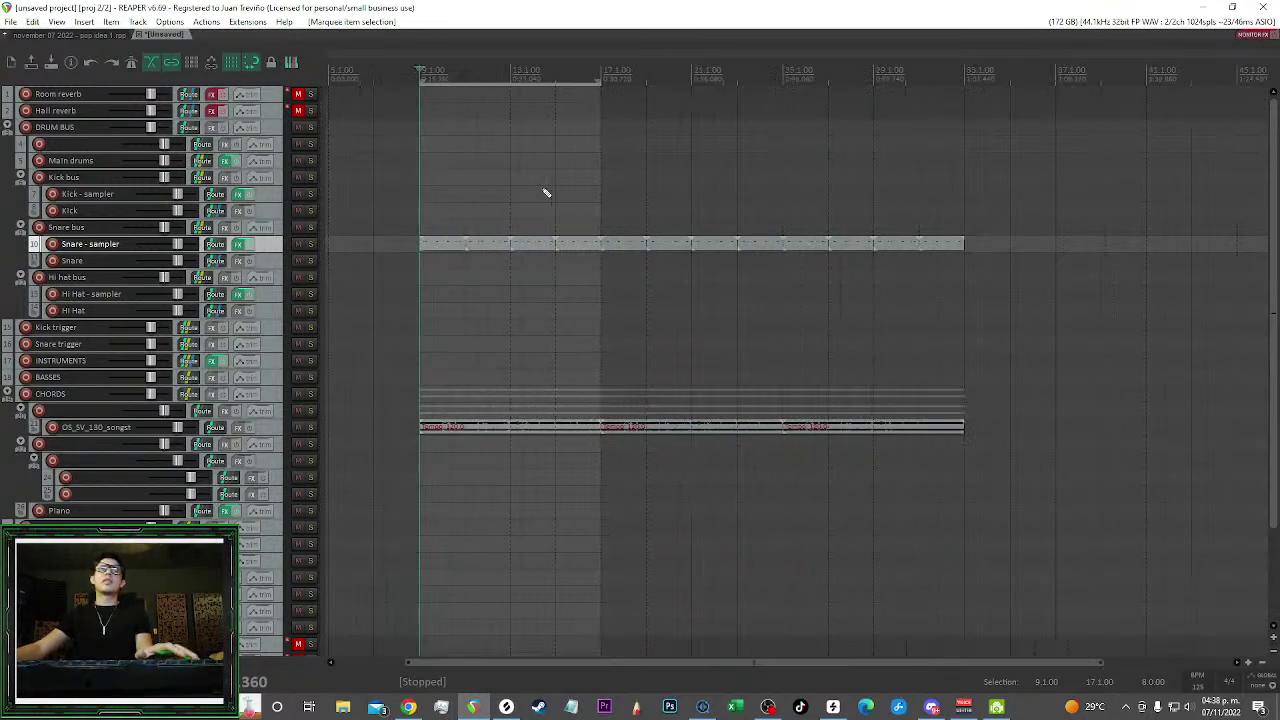
{"action": "scroll", "coordinate": [546, 192], "scroll_direction": "down", "scroll_amount": 2}
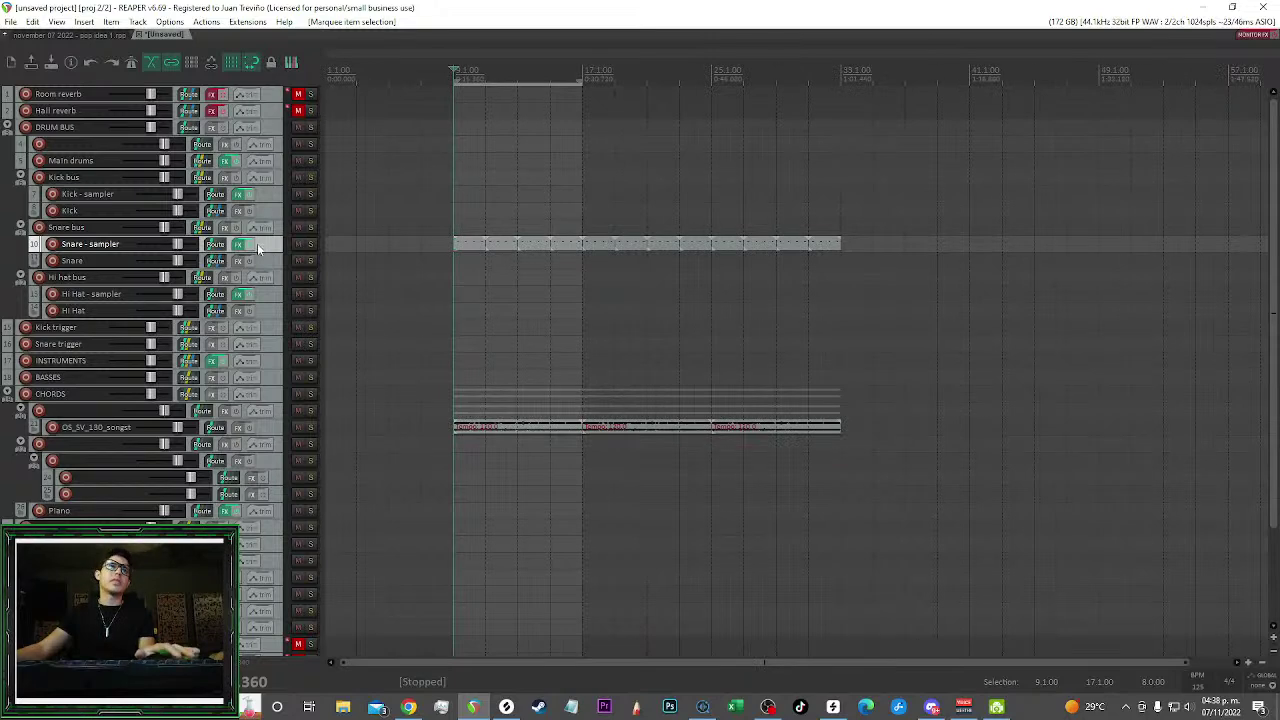
Save the project in the November 2022 folder as "november 07 2022 - rnb idea 1"
{"action": "scroll", "coordinate": [608, 148], "scroll_direction": "up", "scroll_amount": 1}
{"action": "scroll", "coordinate": [608, 148], "scroll_direction": "down", "scroll_amount": 2}
{"action": "scroll", "coordinate": [500, 200], "scroll_direction": "up", "scroll_amount": 3}
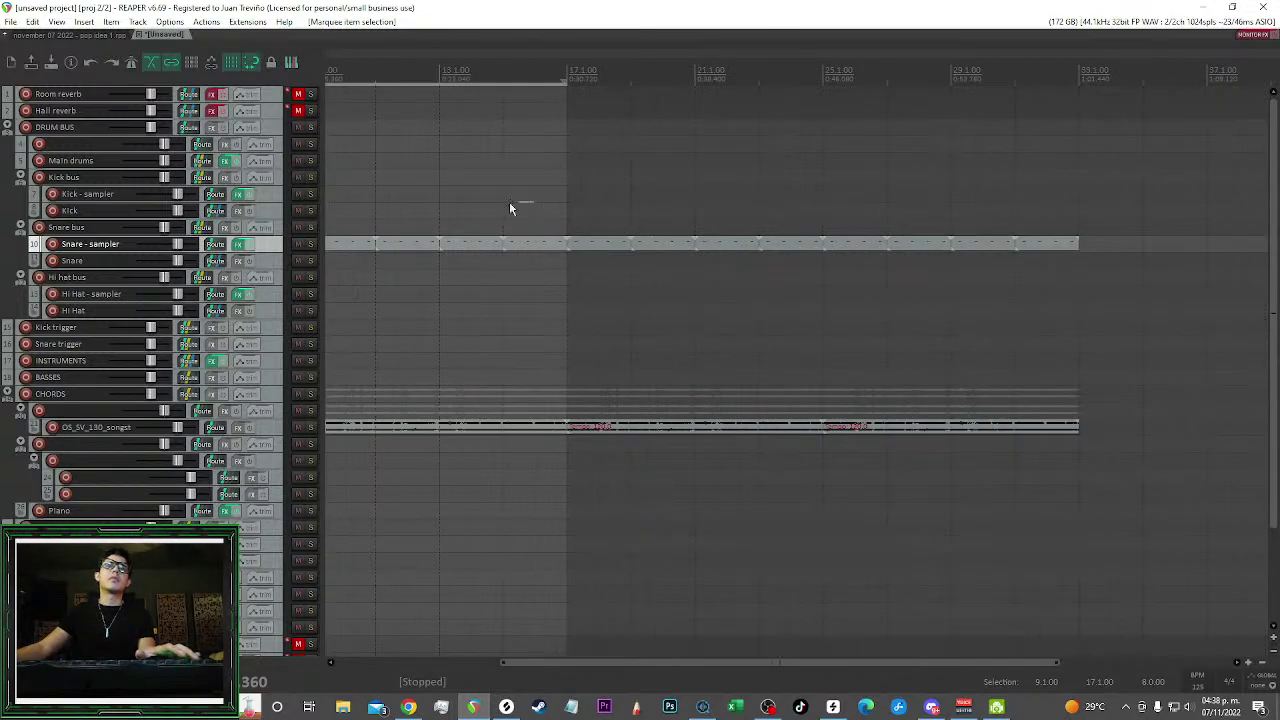
{"action": "scroll", "coordinate": [640, 201], "scroll_direction": "left", "scroll_amount": 2}
{"action": "key", "text": "ctrl+s"}
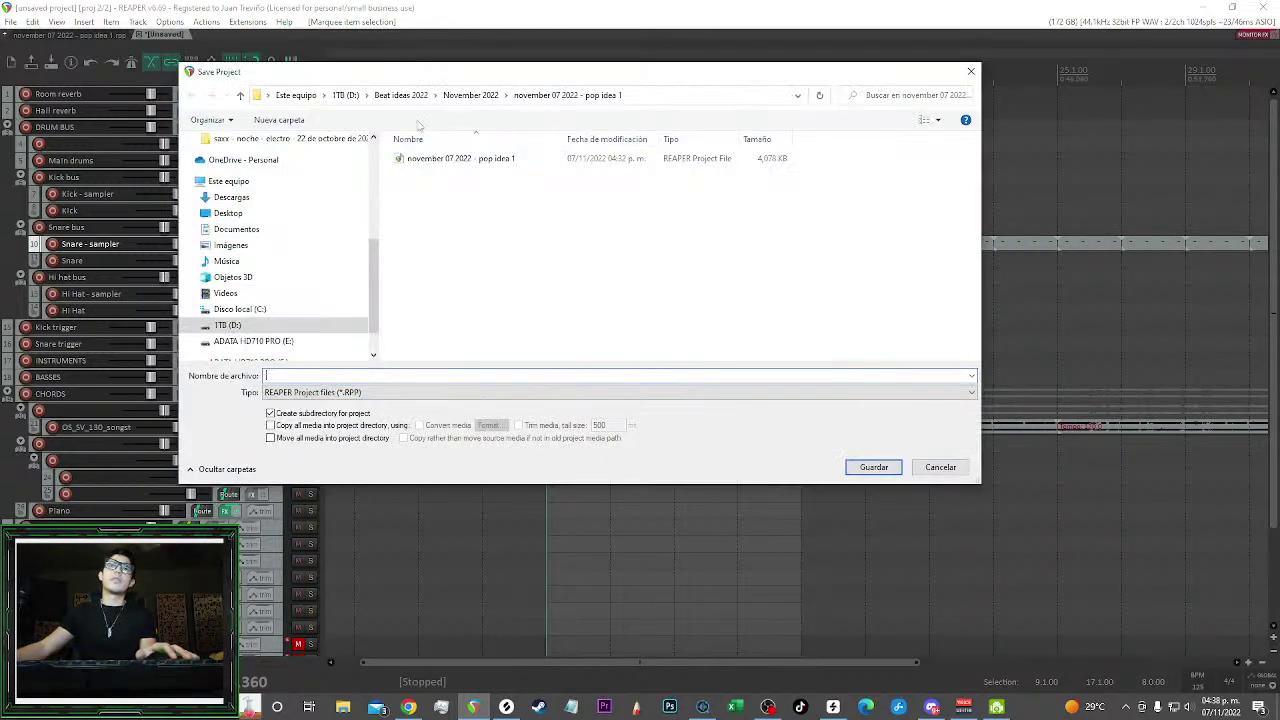
{"action": "left_click", "coordinate": [468, 96]}
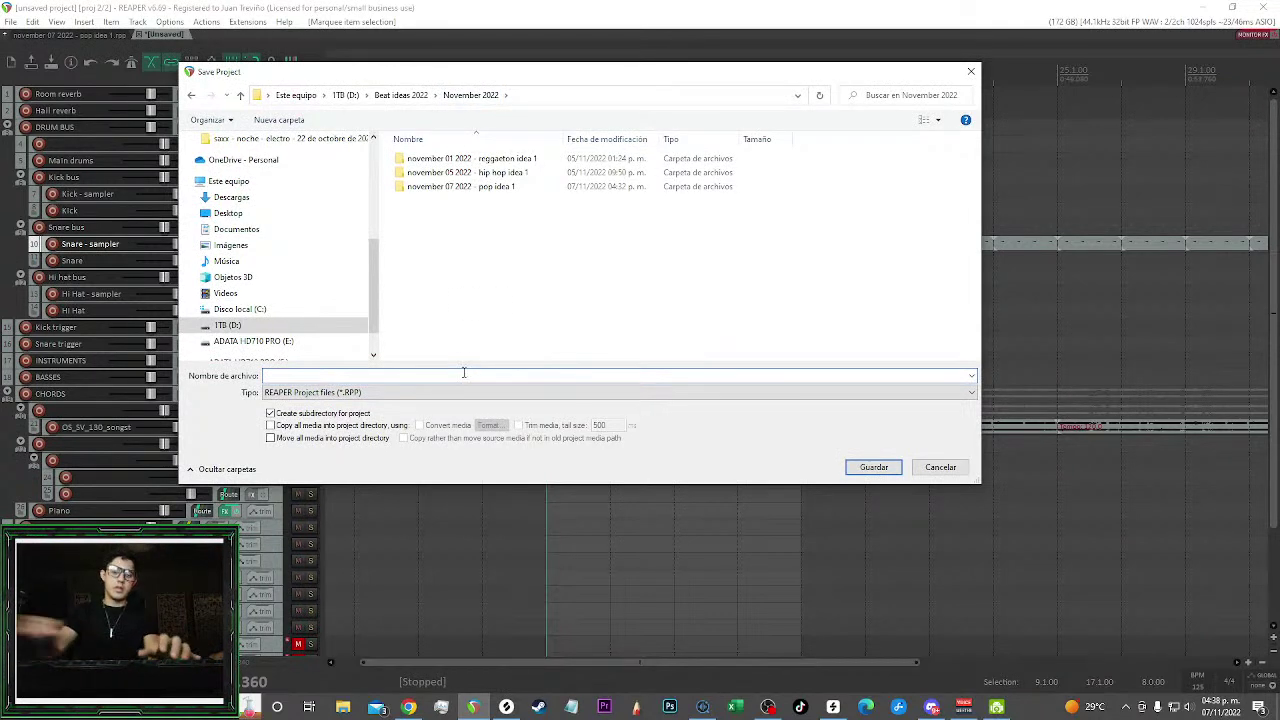
{"action": "type", "text": "november"}
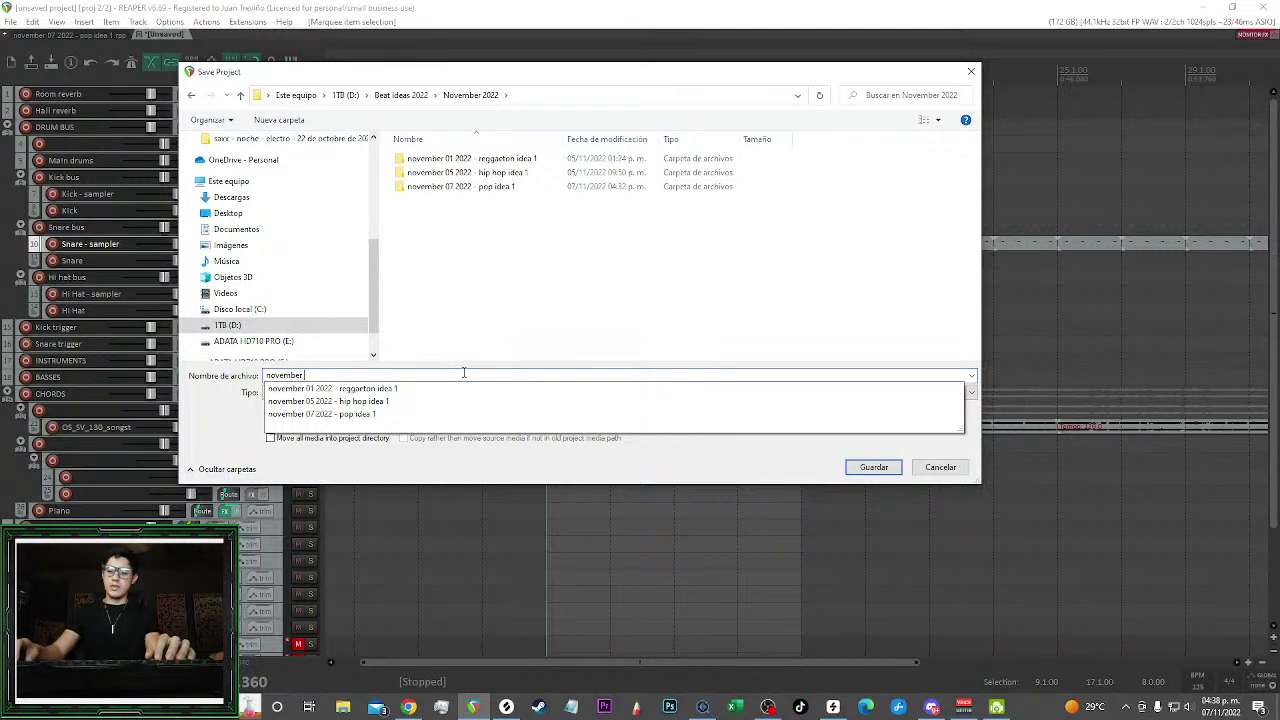
{"action": "type", "text": "07 2022"}
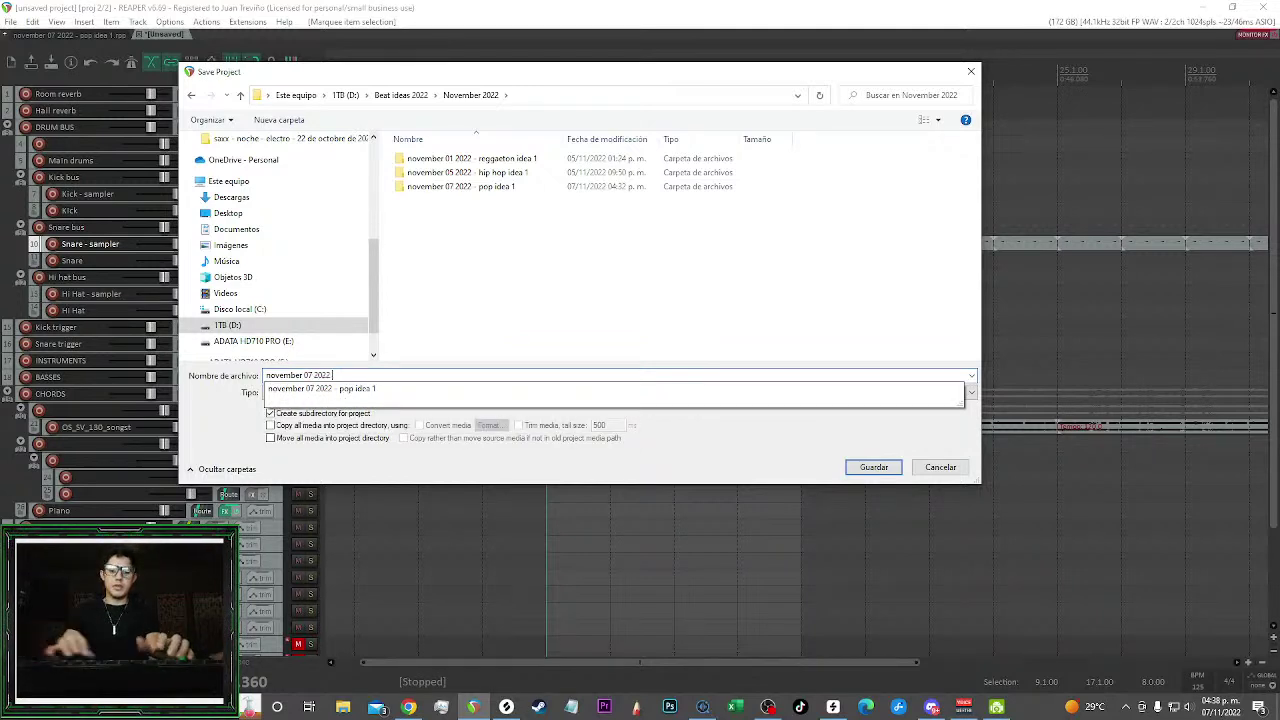
{"action": "type", "text": " - m"}
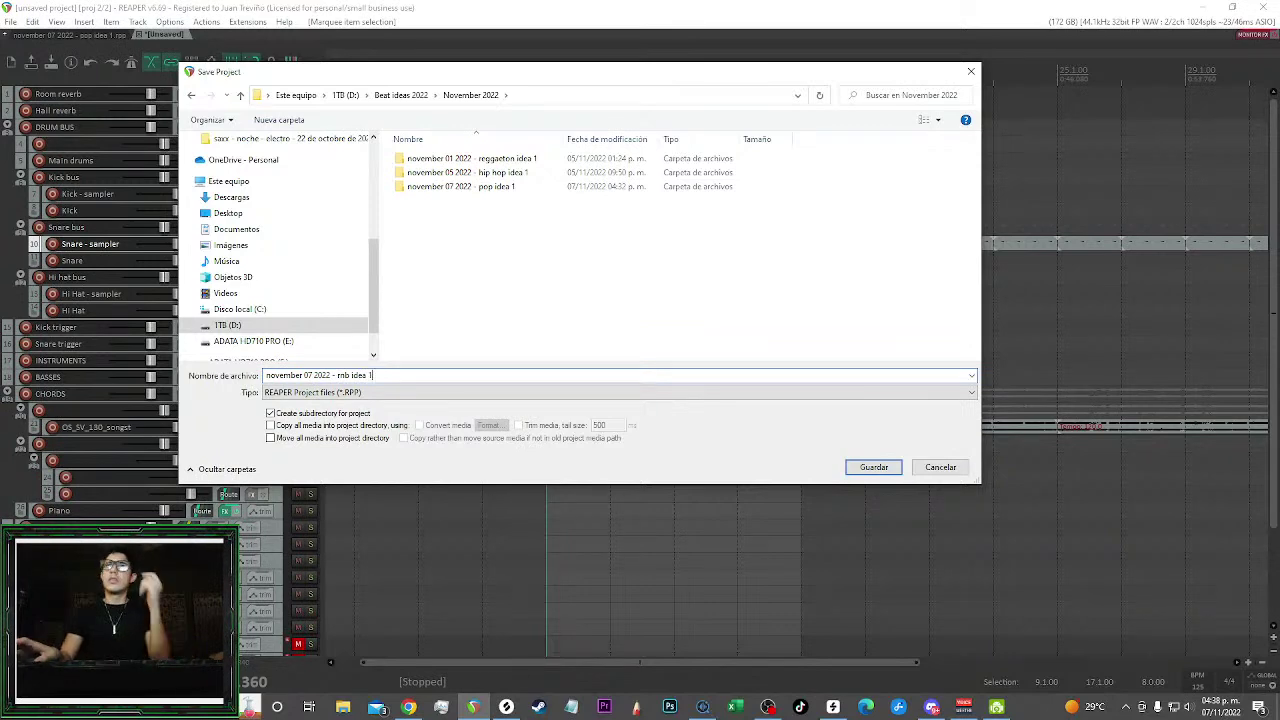
{"action": "key", "text": "Return"}
Play the loop and load a hi-hat one-shot into the CR8 sampler on the Hi Hat - sampler track
{"action": "scroll", "coordinate": [643, 362], "scroll_direction": "right", "scroll_amount": 2}
{"action": "key", "text": "space"}
{"action": "left_click", "coordinate": [240, 294]}
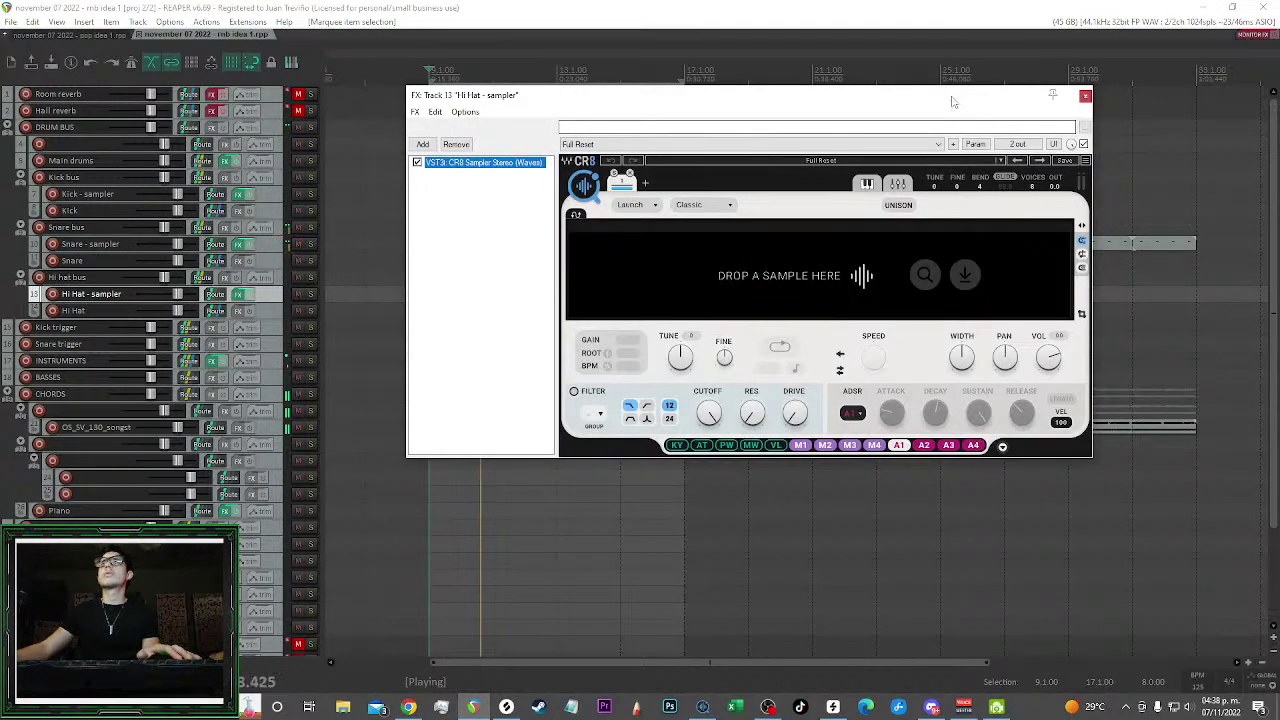
{"action": "left_click_drag", "start_coordinate": [953, 101], "coordinate": [890, 110]}
{"action": "left_click", "coordinate": [850, 560]}
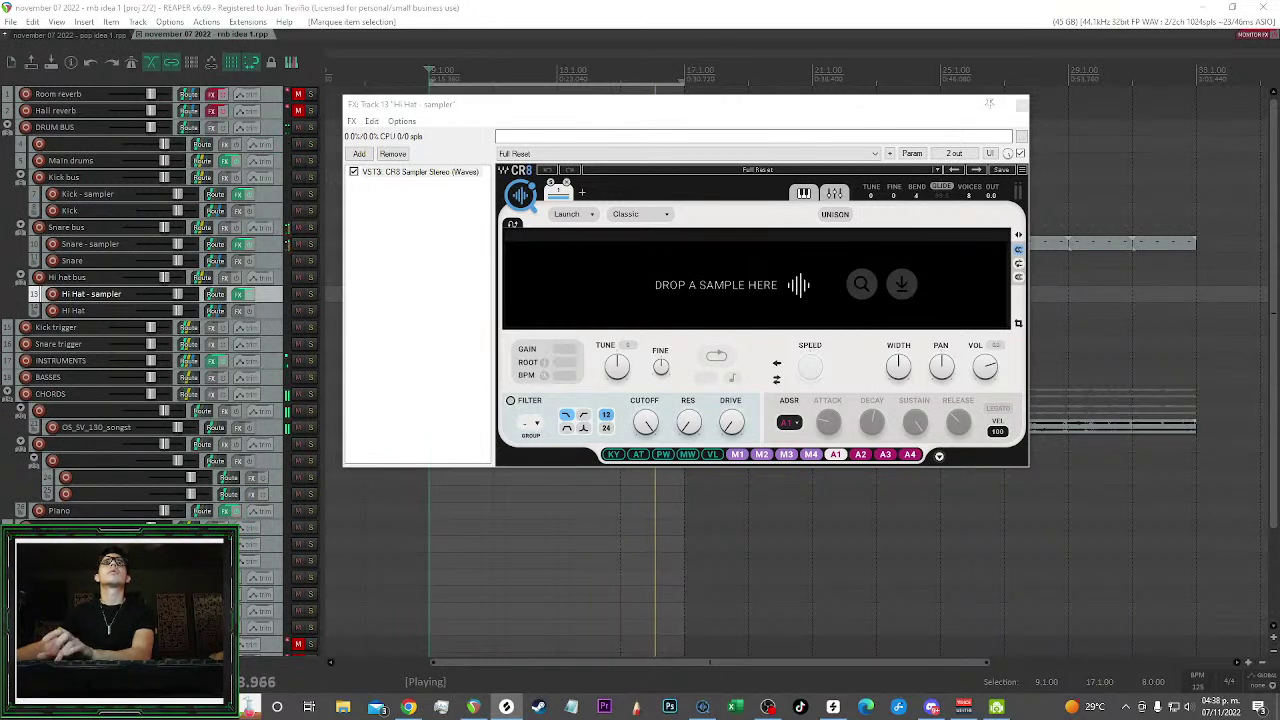
{"action": "left_click_drag", "start_coordinate": [722, 297], "coordinate": [722, 296]}
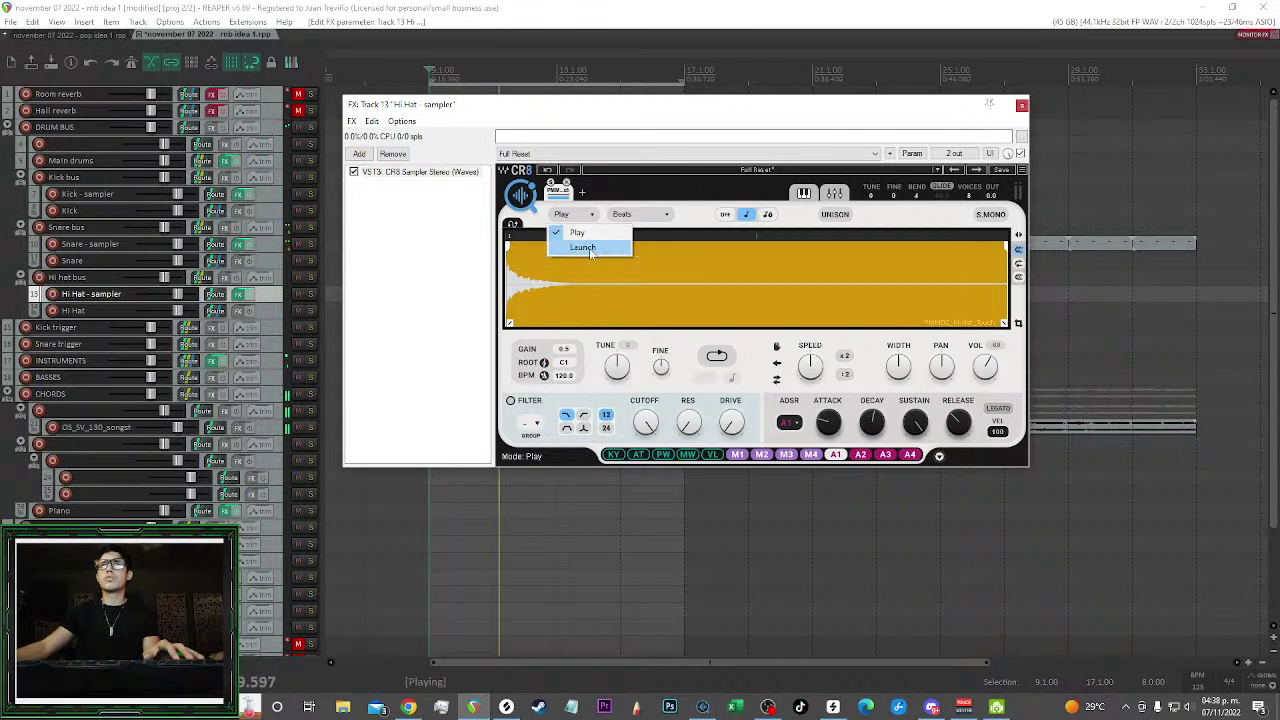
Set the hi-hat sampler to Launch mode with Classic playback and close its window
{"action": "left_click", "coordinate": [582, 247]}
{"action": "left_click", "coordinate": [628, 214]}
{"action": "left_click", "coordinate": [650, 299]}
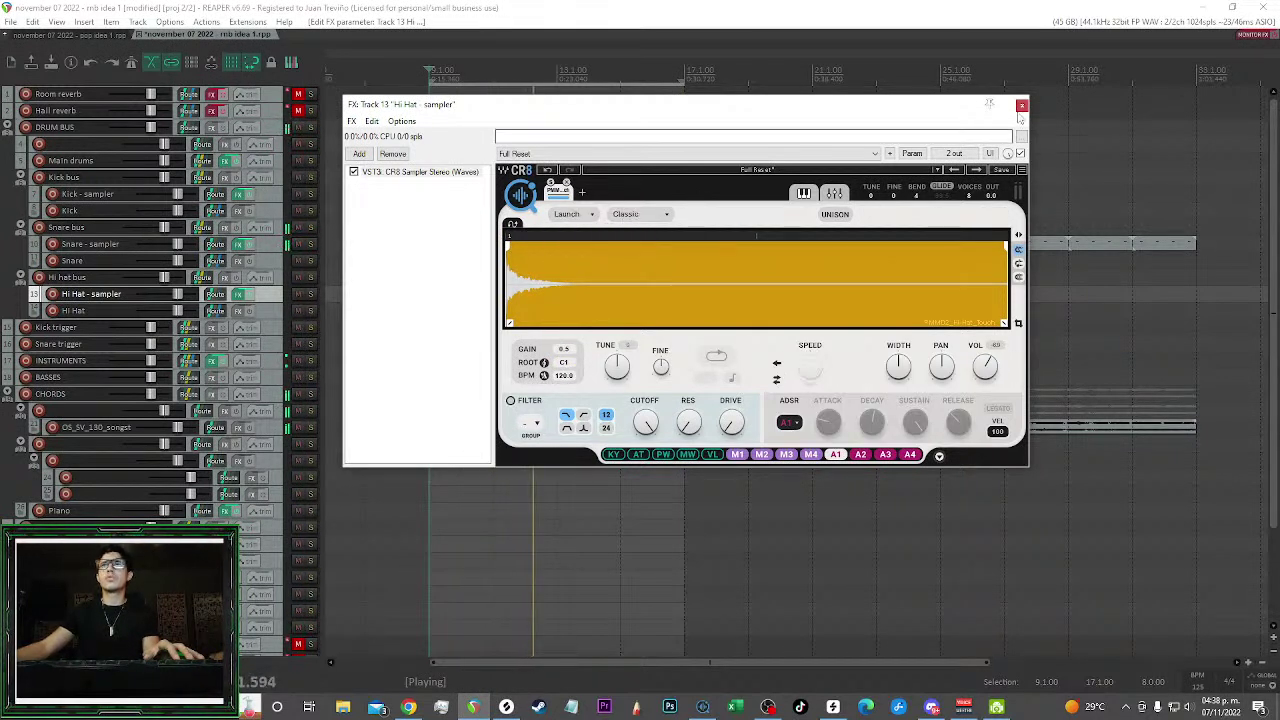
{"action": "left_click", "coordinate": [1022, 105]}
Open a two-measure hi-hat MIDI item at measure 9 and enter four C2 eighth notes alternating velocities 127 and 75
{"action": "scroll", "coordinate": [499, 225], "scroll_direction": "up", "scroll_amount": 2}
{"action": "key", "text": "space"}
{"action": "double_click", "coordinate": [426, 298]}
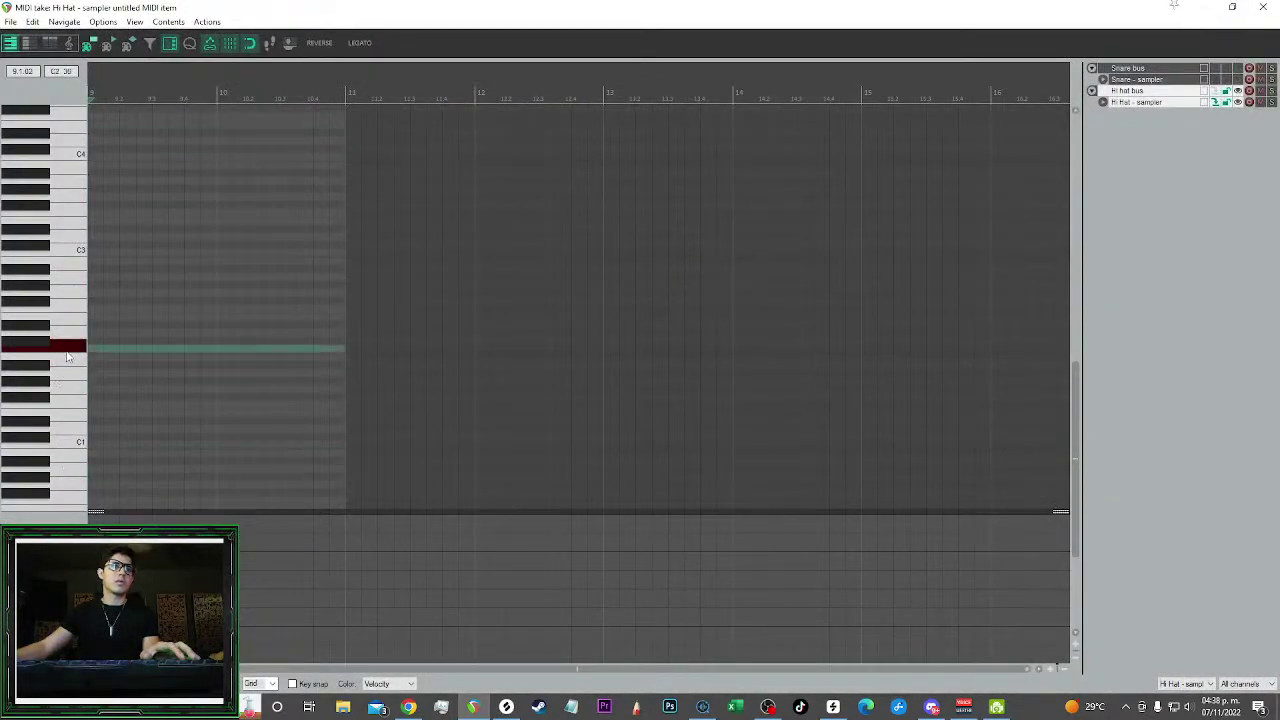
{"action": "scroll", "coordinate": [100, 349], "scroll_direction": "up", "scroll_amount": 5}
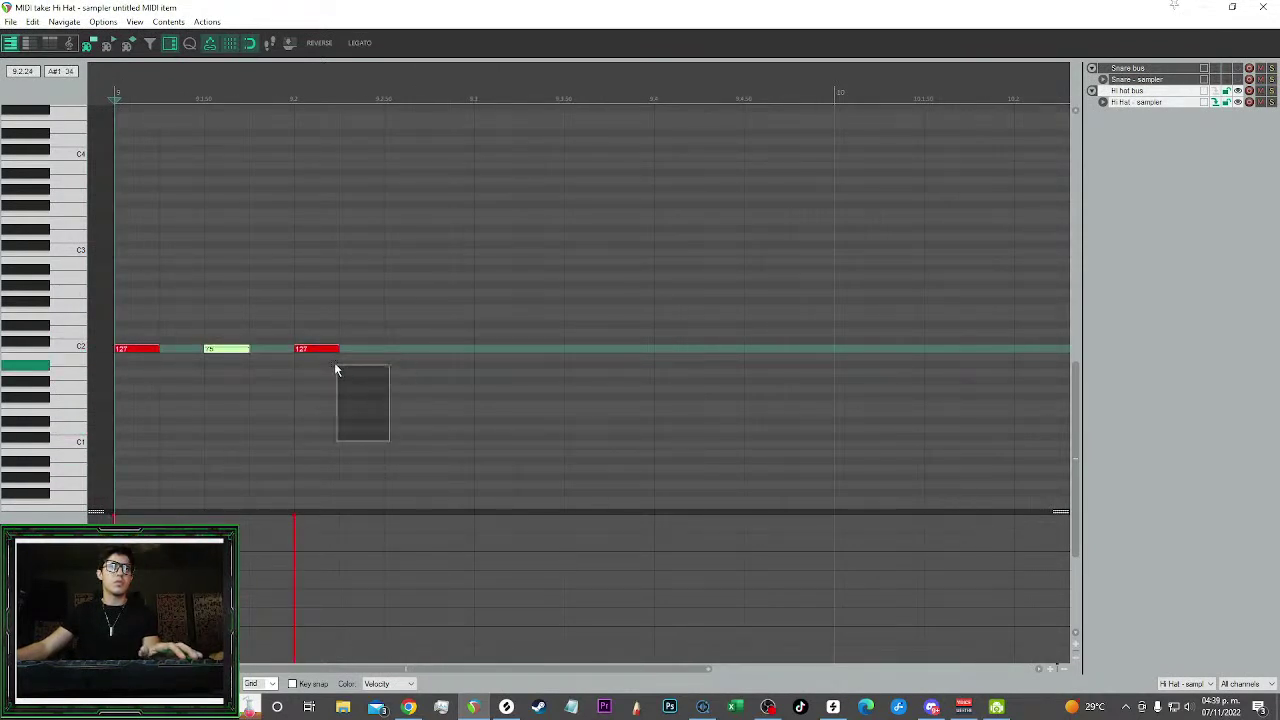
{"action": "scroll", "coordinate": [266, 396], "scroll_direction": "down", "scroll_amount": 1}
{"action": "left_click", "coordinate": [385, 346]}
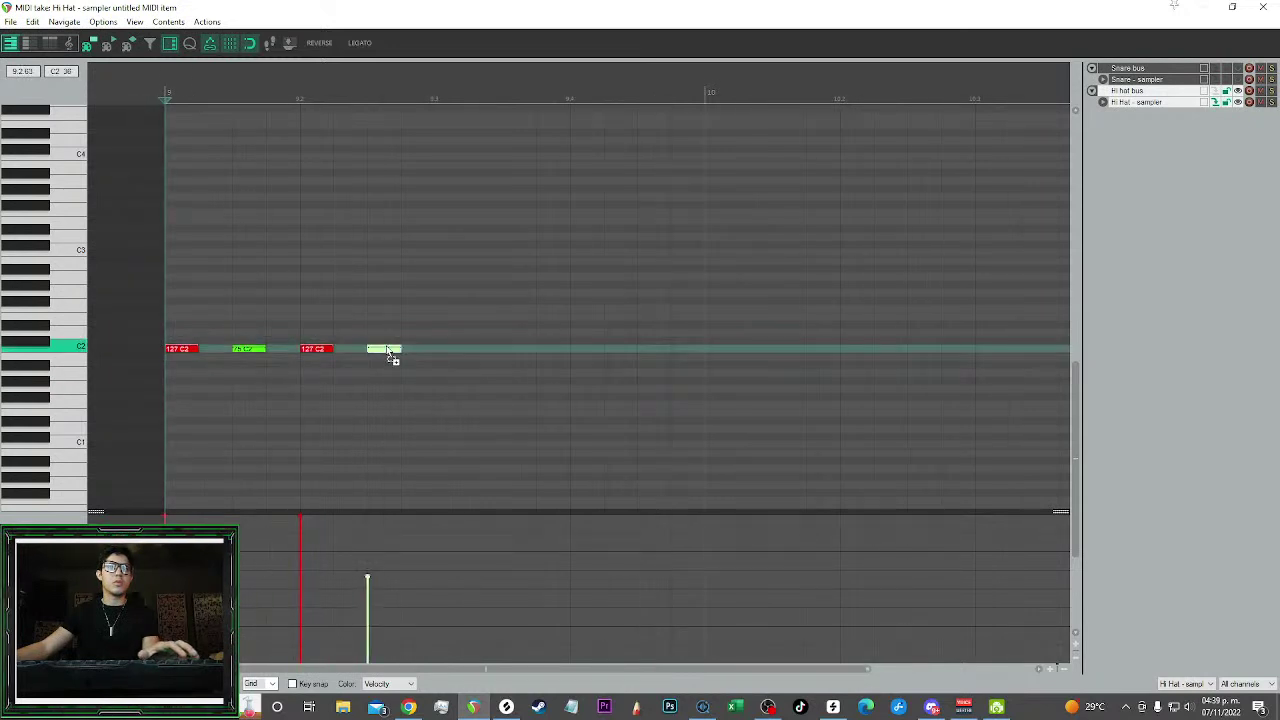
Copy the hi-hat notes along C2 until the eighth-note pattern fills both measures of the item
{"action": "key", "text": "ctrl+a"}
{"action": "left_click_drag", "start_coordinate": [172, 358], "coordinate": [449, 354]}
{"action": "scroll", "coordinate": [449, 354], "scroll_direction": "down", "scroll_amount": 2}
{"action": "key", "text": "space"}
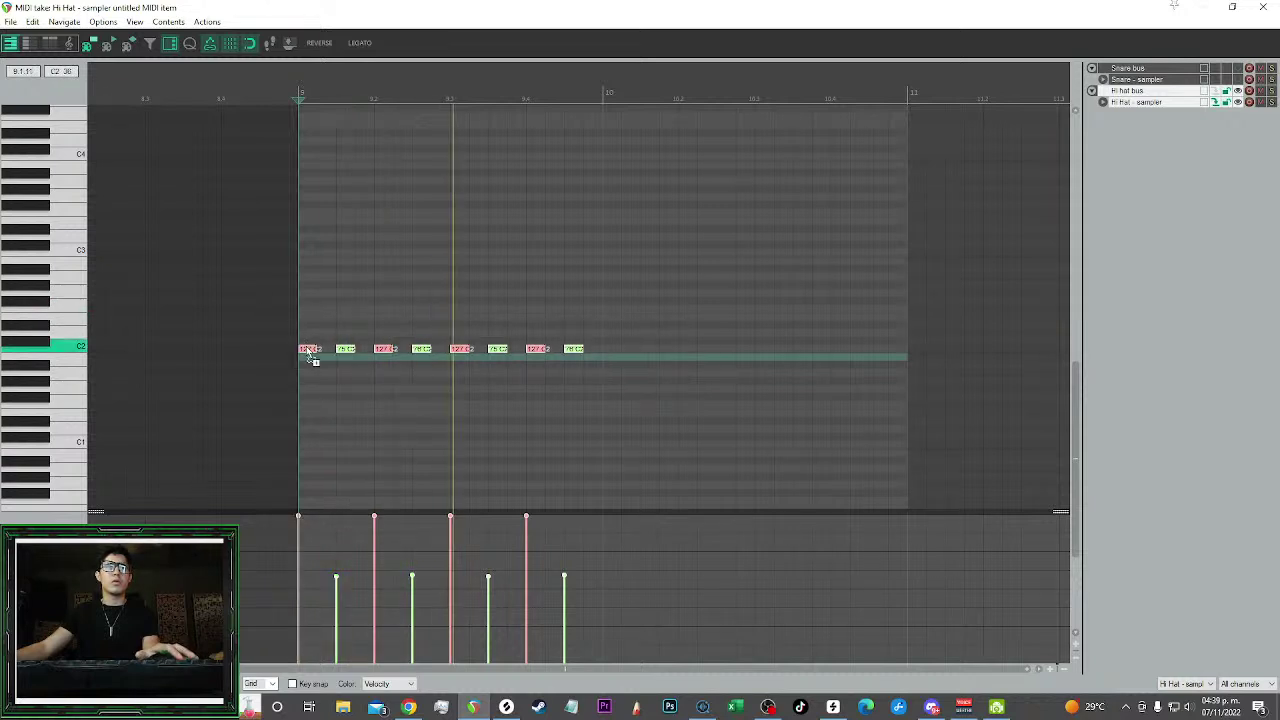
{"action": "left_click_drag", "start_coordinate": [317, 359], "coordinate": [621, 351]}
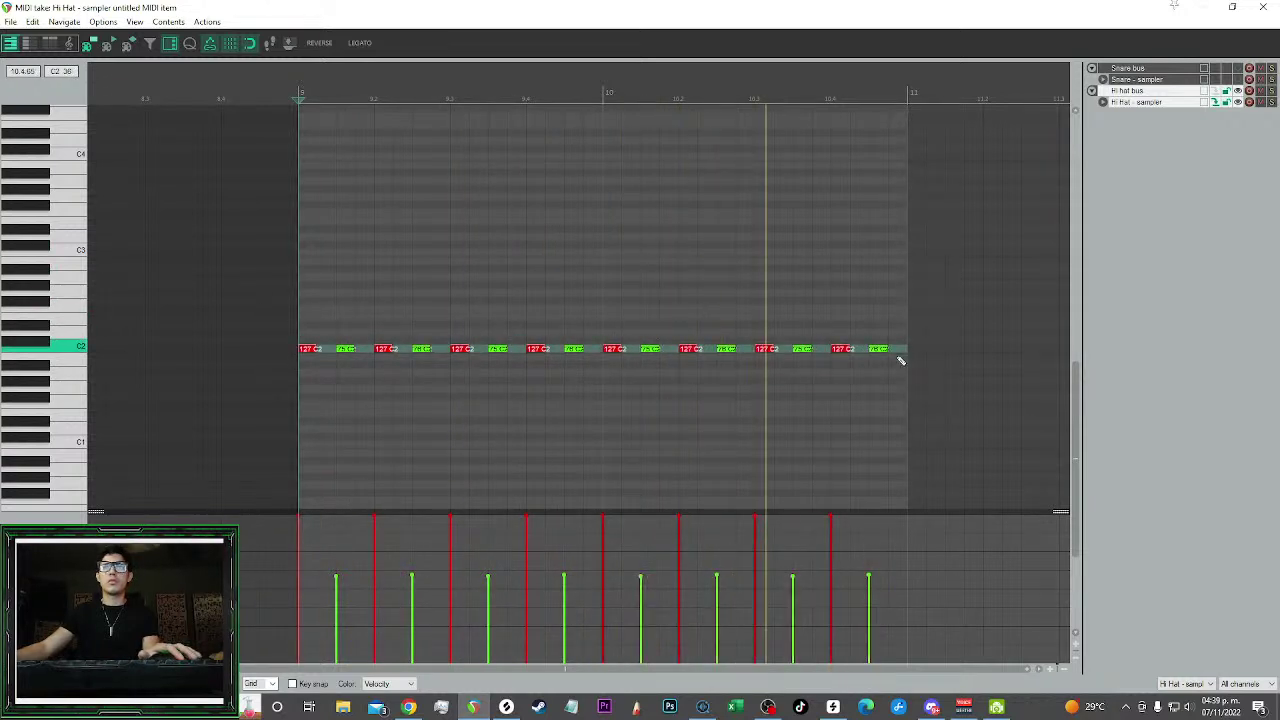
{"action": "scroll", "coordinate": [394, 305], "scroll_direction": "down", "scroll_amount": 2}
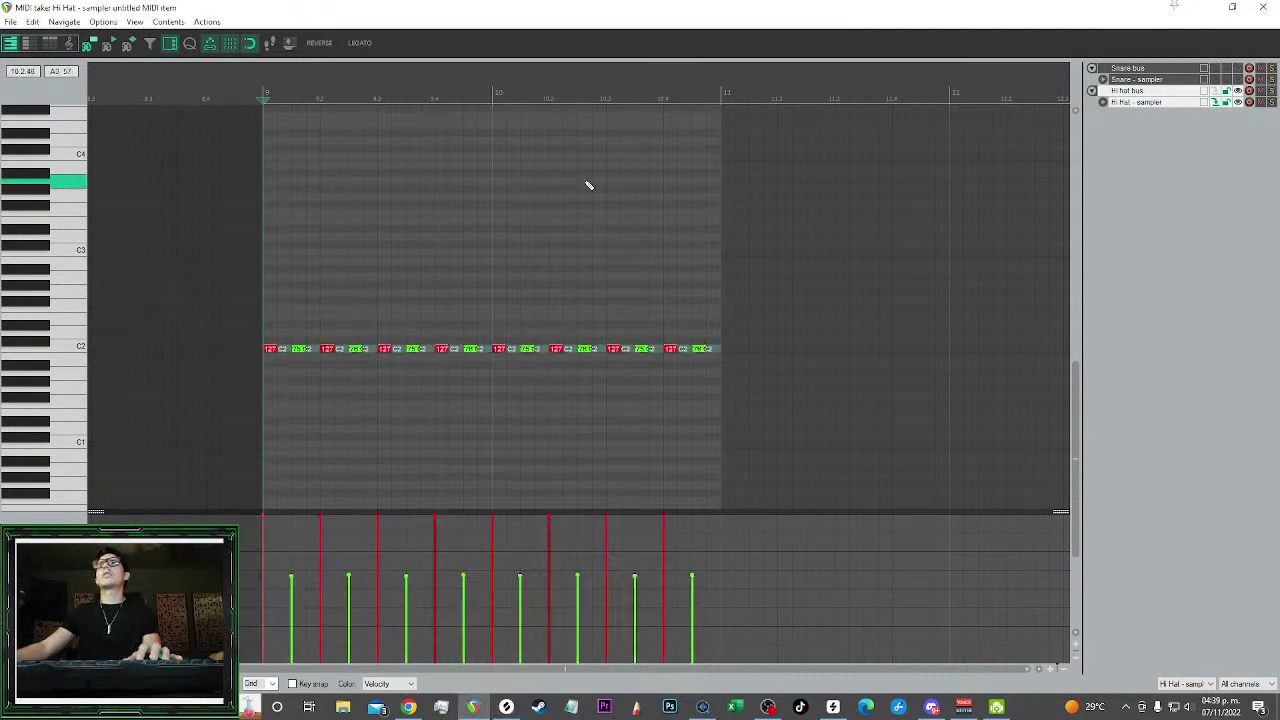
Humanize the selected hi-hat notes with 8% timing, 18% velocity and 1% timing bias, and close the MIDI editor
{"action": "key", "text": "h"}
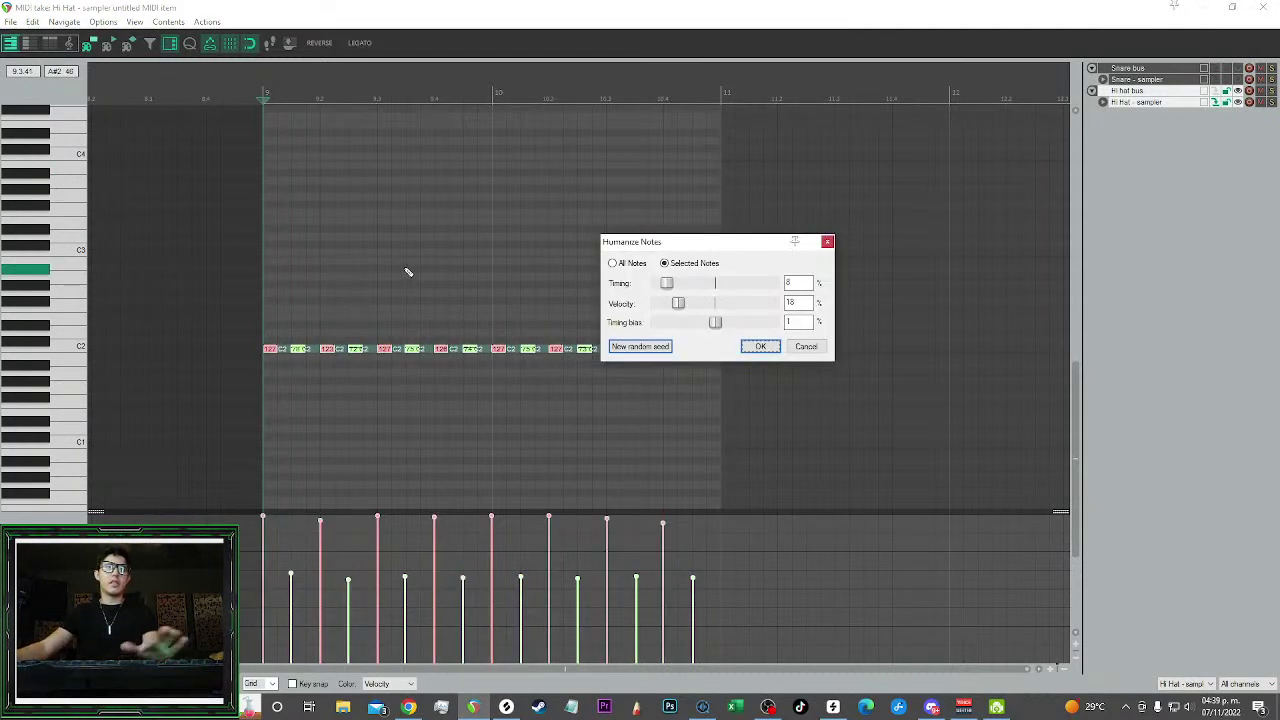
{"action": "key", "text": "Return"}
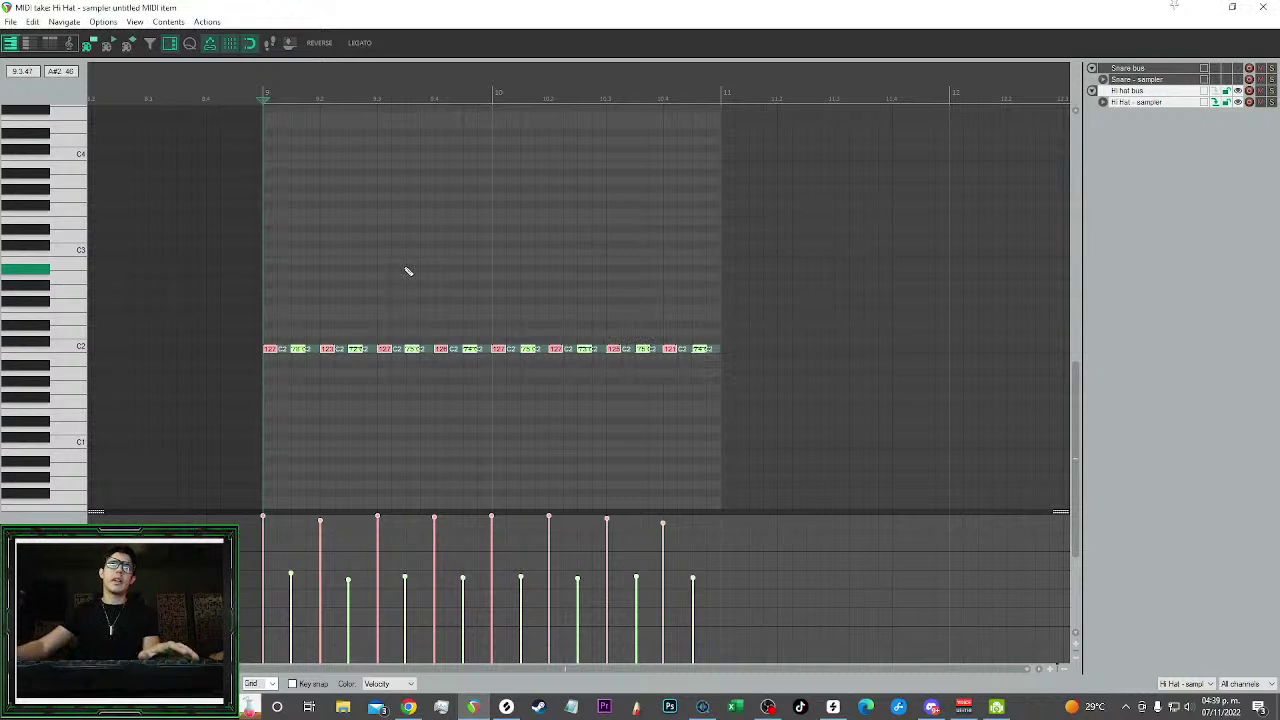
{"action": "scroll", "coordinate": [407, 270], "scroll_direction": "up", "scroll_amount": 5}
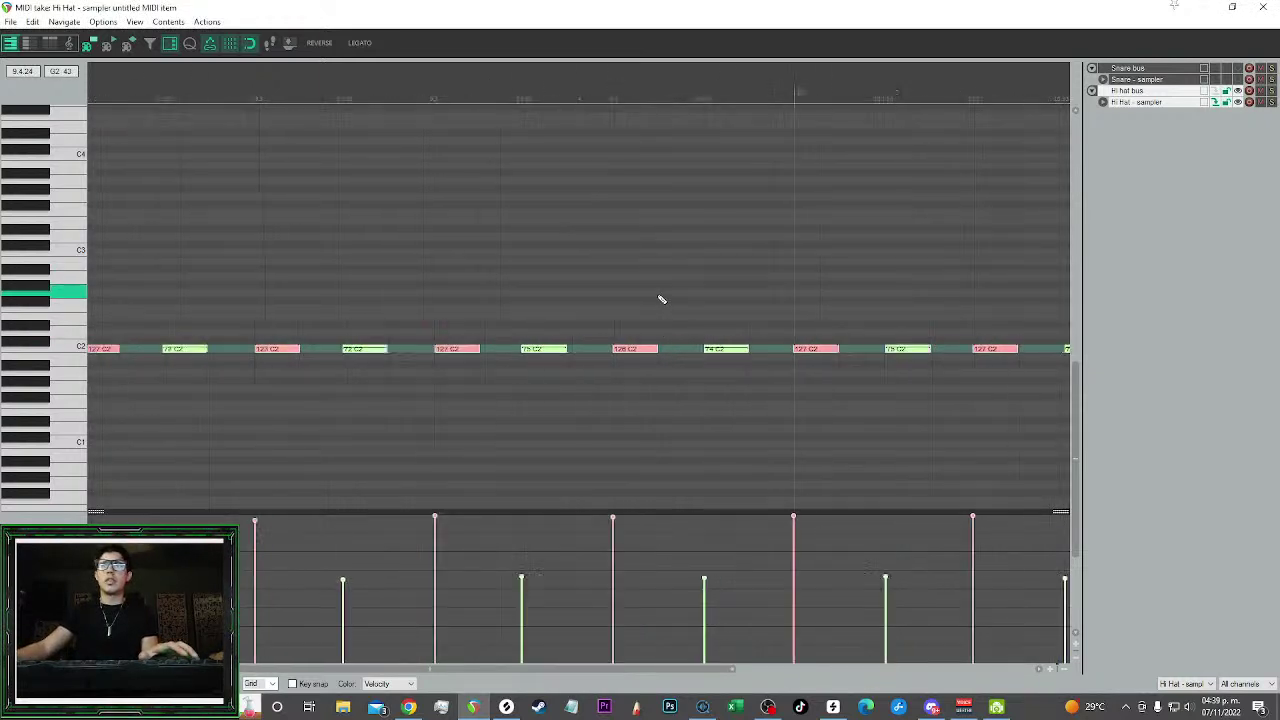
{"action": "scroll", "coordinate": [730, 271], "scroll_direction": "down", "scroll_amount": 5}
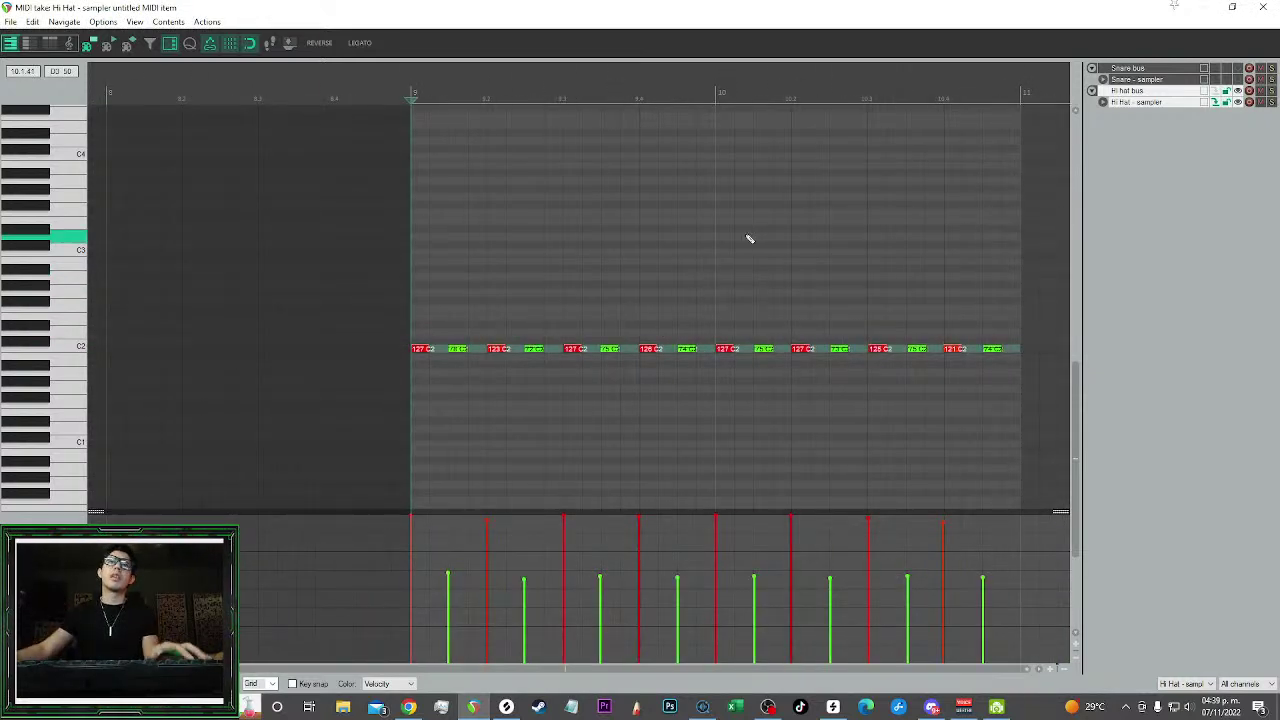
{"action": "scroll", "coordinate": [680, 251], "scroll_direction": "down", "scroll_amount": 2}
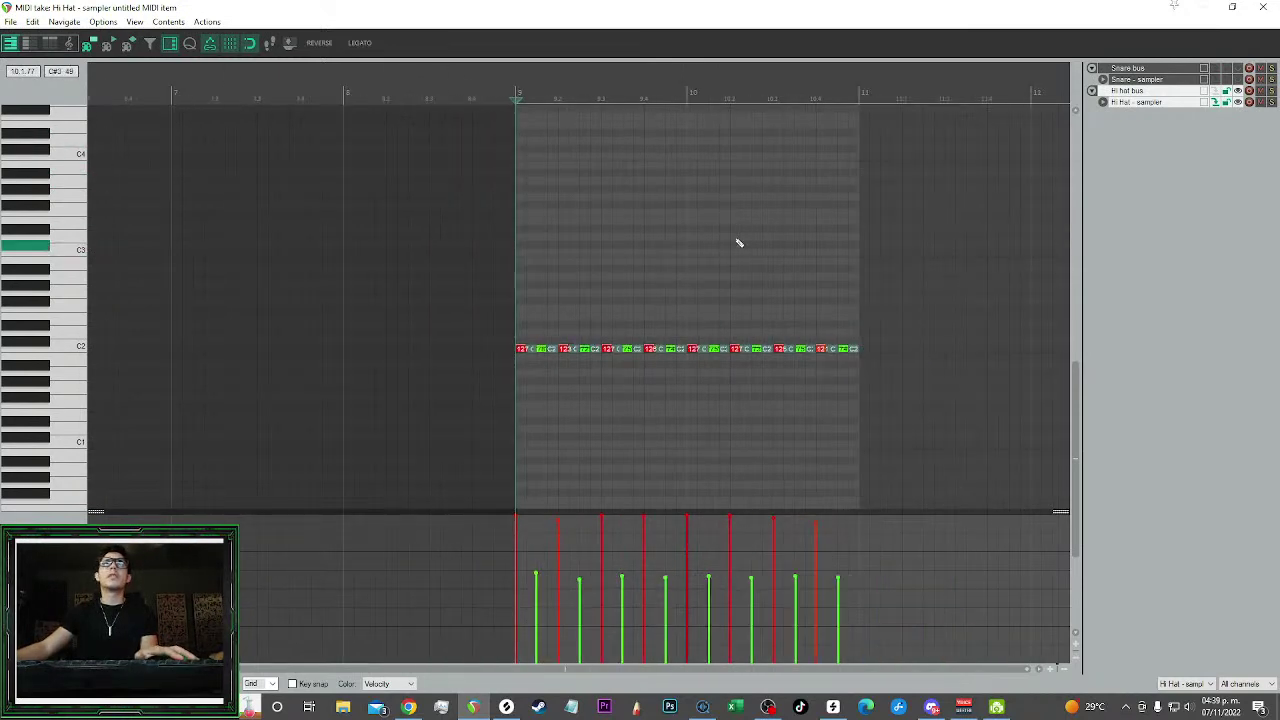
{"action": "left_click", "coordinate": [1264, 7]}
Duplicate the two-measure hi-hat item to fill the time selection up to measure 17 and save the project
{"action": "left_click_drag", "start_coordinate": [590, 244], "coordinate": [462, 290]}
{"action": "key", "text": "ctrl+d"}
{"action": "key", "text": "ctrl+d"}
{"action": "scroll", "coordinate": [540, 345], "scroll_direction": "down", "scroll_amount": 2}
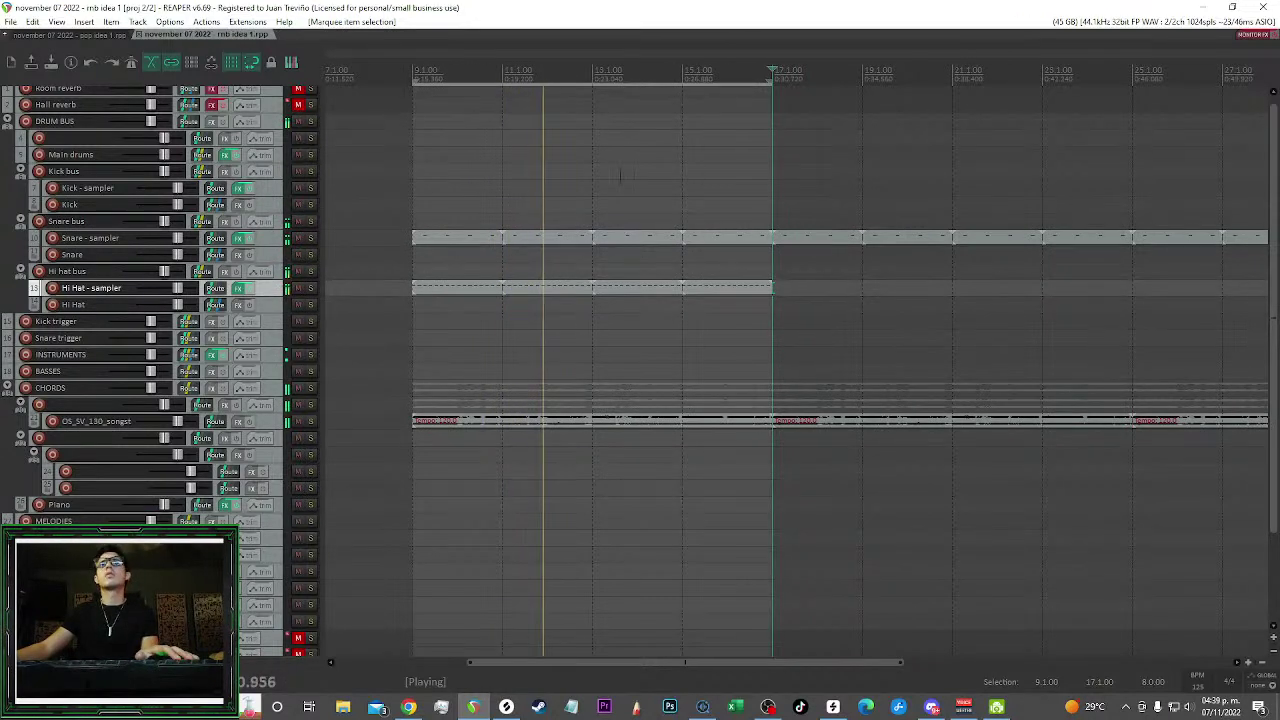
{"action": "scroll", "coordinate": [603, 195], "scroll_direction": "up", "scroll_amount": 1}
{"action": "left_click_drag", "start_coordinate": [853, 363], "coordinate": [474, 296]}
{"action": "left_click_drag", "start_coordinate": [667, 357], "coordinate": [568, 364]}
{"action": "left_click_drag", "start_coordinate": [600, 165], "coordinate": [510, 178]}
{"action": "key", "text": "ctrl+s"}
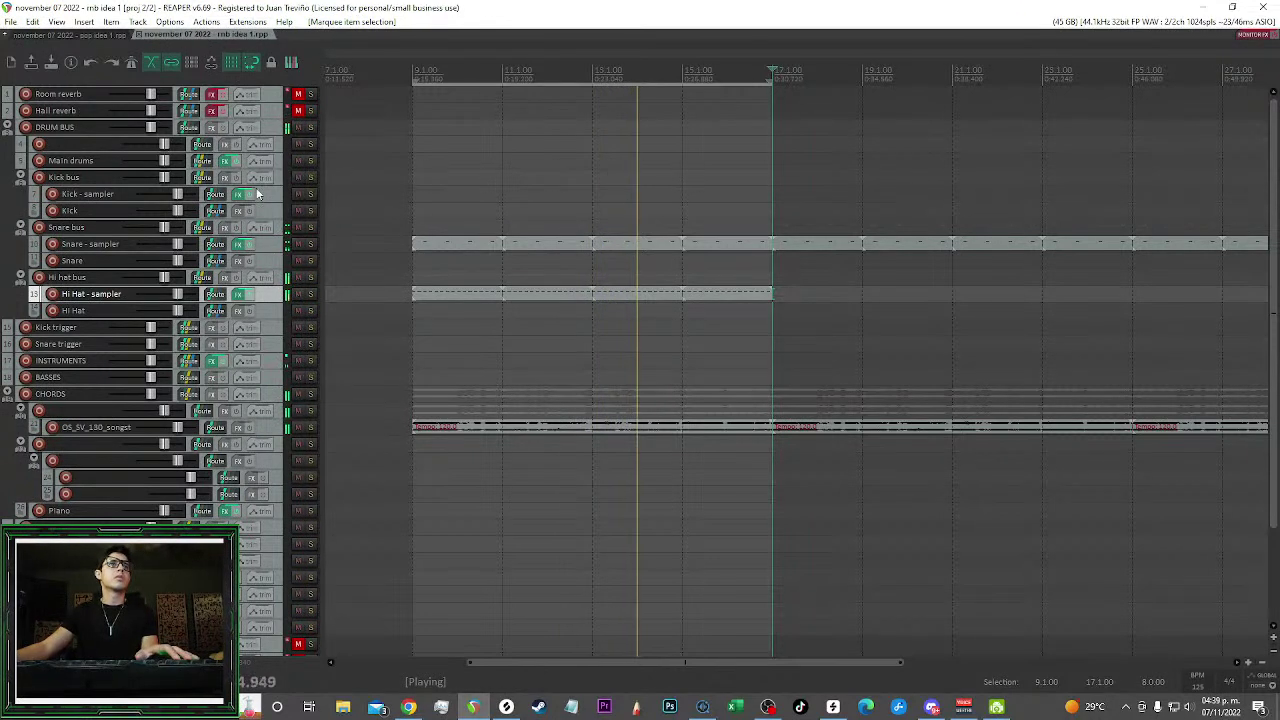
Load a kick one-shot into the CR8 sampler on the Kick - sampler track, using Launch mode and root key C1
{"action": "left_click", "coordinate": [273, 197]}
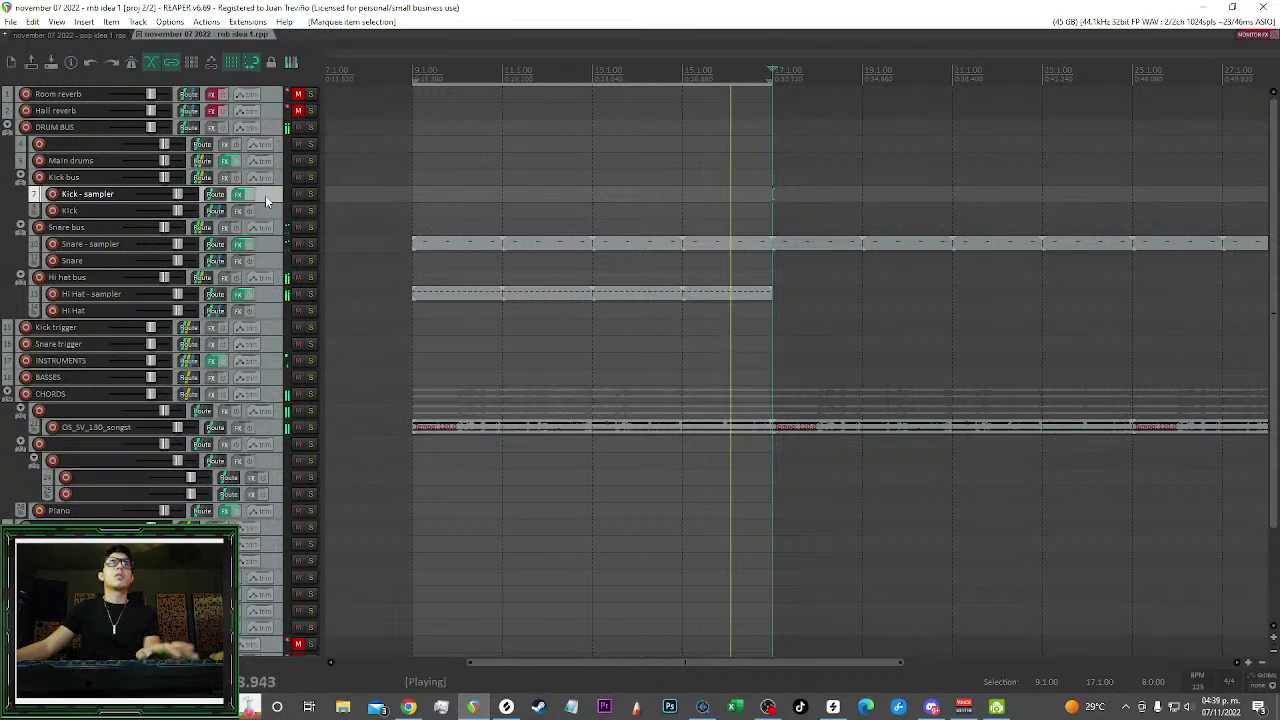
{"action": "left_click", "coordinate": [239, 195]}
{"action": "left_click", "coordinate": [506, 708]}
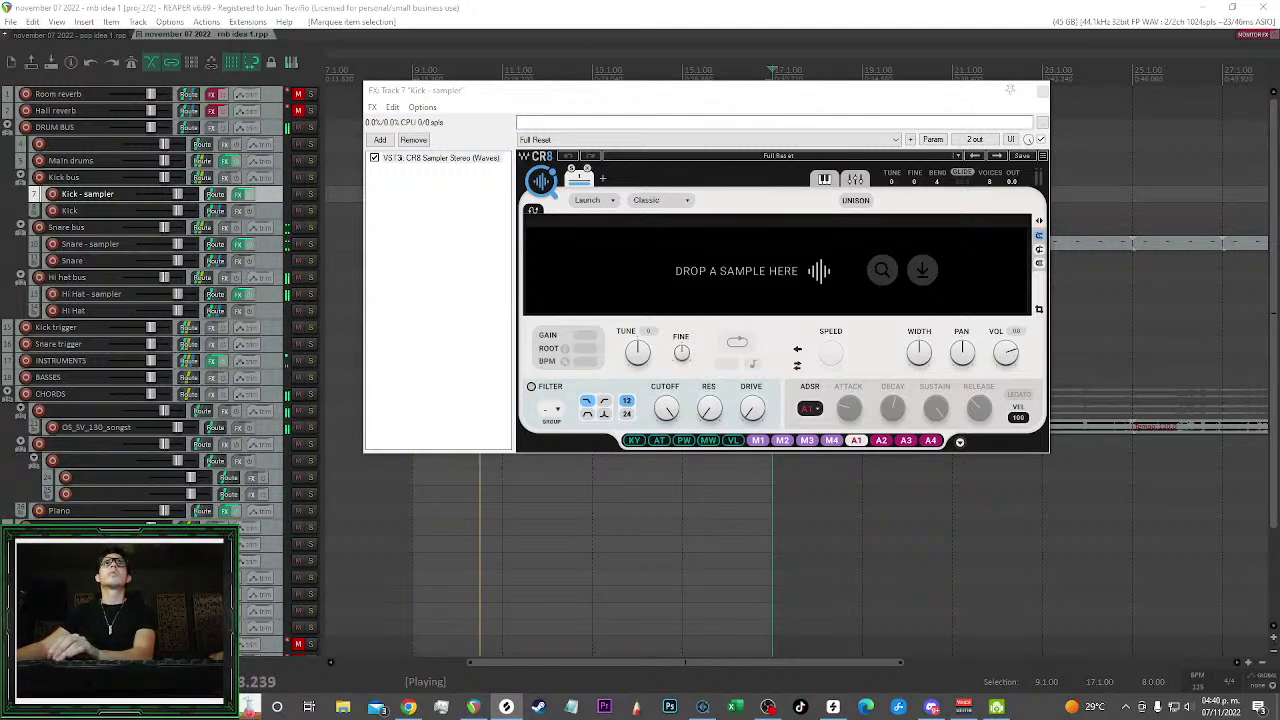
{"action": "left_click_drag", "start_coordinate": [657, 268], "coordinate": [657, 268]}
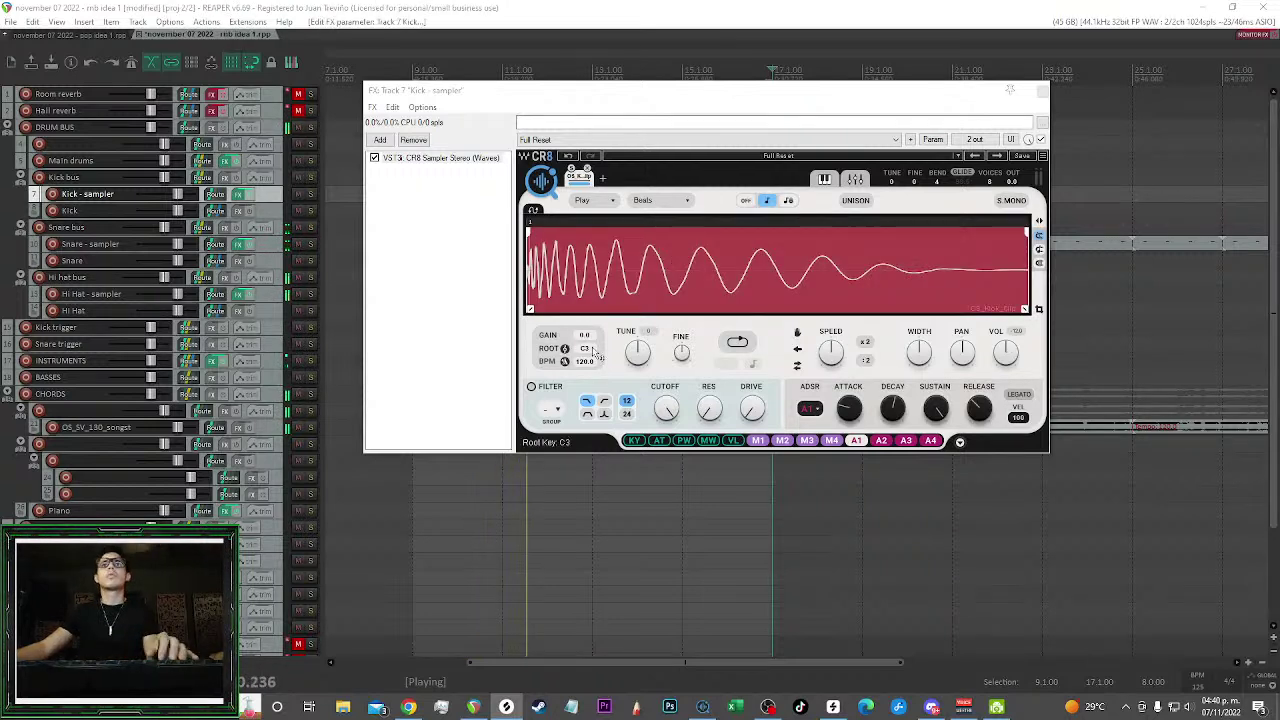
{"action": "left_click", "coordinate": [600, 203]}
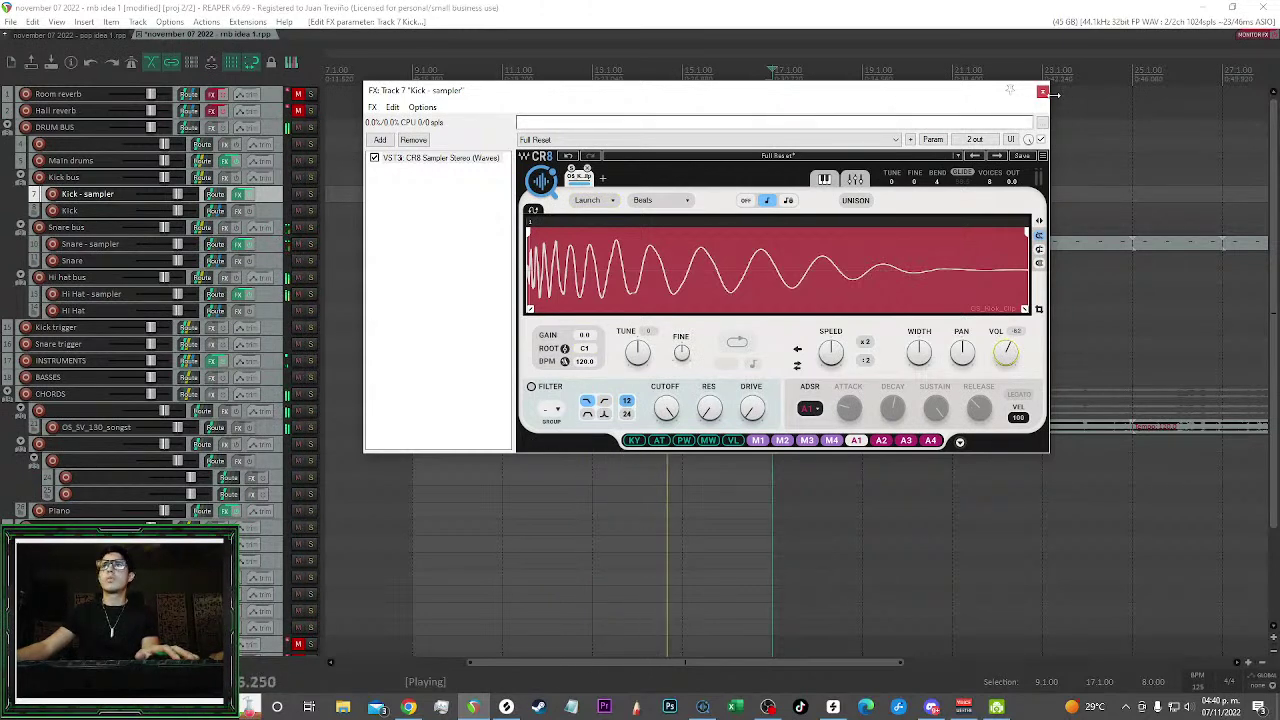
{"action": "key", "text": "Escape"}
Create a kick MIDI item from measure 9 to 13 and enter C2 notes on all four beats of measure 9
{"action": "left_click_drag", "start_coordinate": [414, 195], "coordinate": [588, 195]}
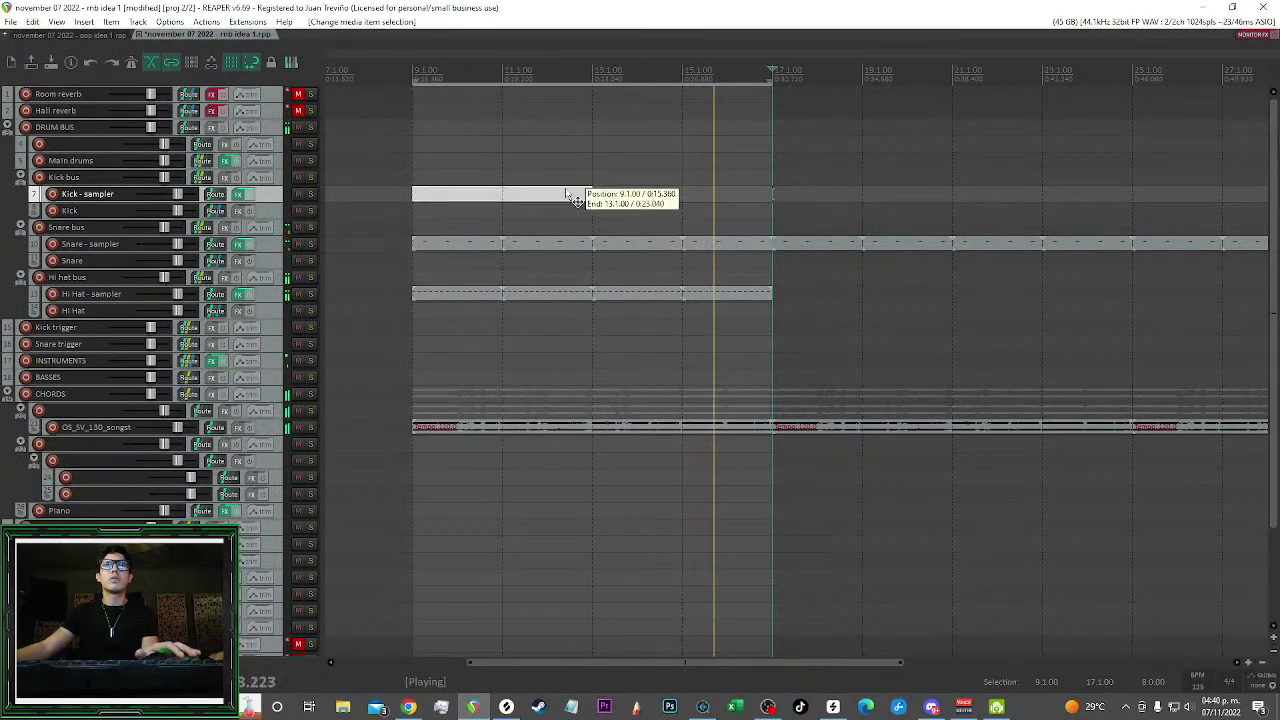
{"action": "double_click", "coordinate": [540, 195]}
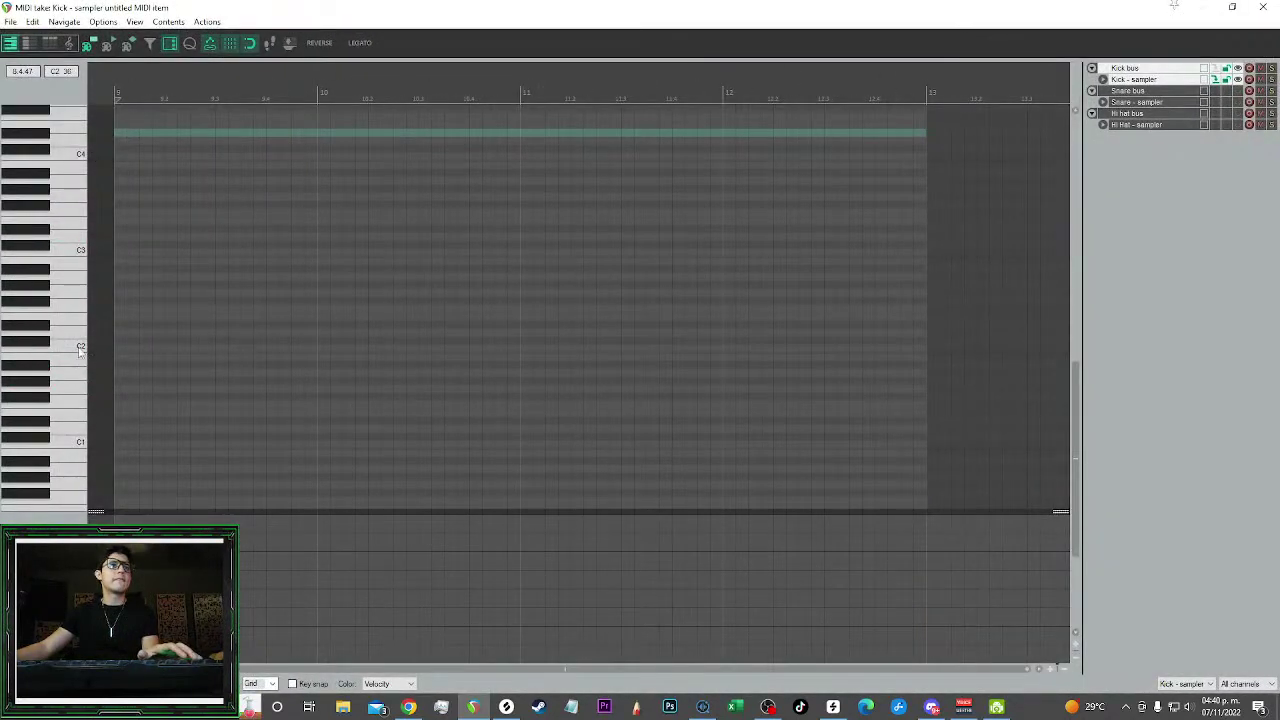
{"action": "key", "text": "space"}
{"action": "left_click", "coordinate": [80, 348]}
{"action": "scroll", "coordinate": [104, 348], "scroll_direction": "up", "scroll_amount": 3}
{"action": "left_click", "coordinate": [136, 350]}
{"action": "left_click", "coordinate": [271, 349]}
{"action": "left_click", "coordinate": [372, 350]}
{"action": "left_click", "coordinate": [481, 350]}
Delete the kick notes on beats 2 and 4 of measure 9
{"action": "left_click_drag", "start_coordinate": [595, 427], "coordinate": [128, 328]}
{"action": "scroll", "coordinate": [379, 325], "scroll_direction": "down", "scroll_amount": 1}
{"action": "key", "text": "space"}
{"action": "left_click_drag", "start_coordinate": [573, 413], "coordinate": [240, 293]}
{"action": "left_click_drag", "start_coordinate": [346, 414], "coordinate": [245, 300]}
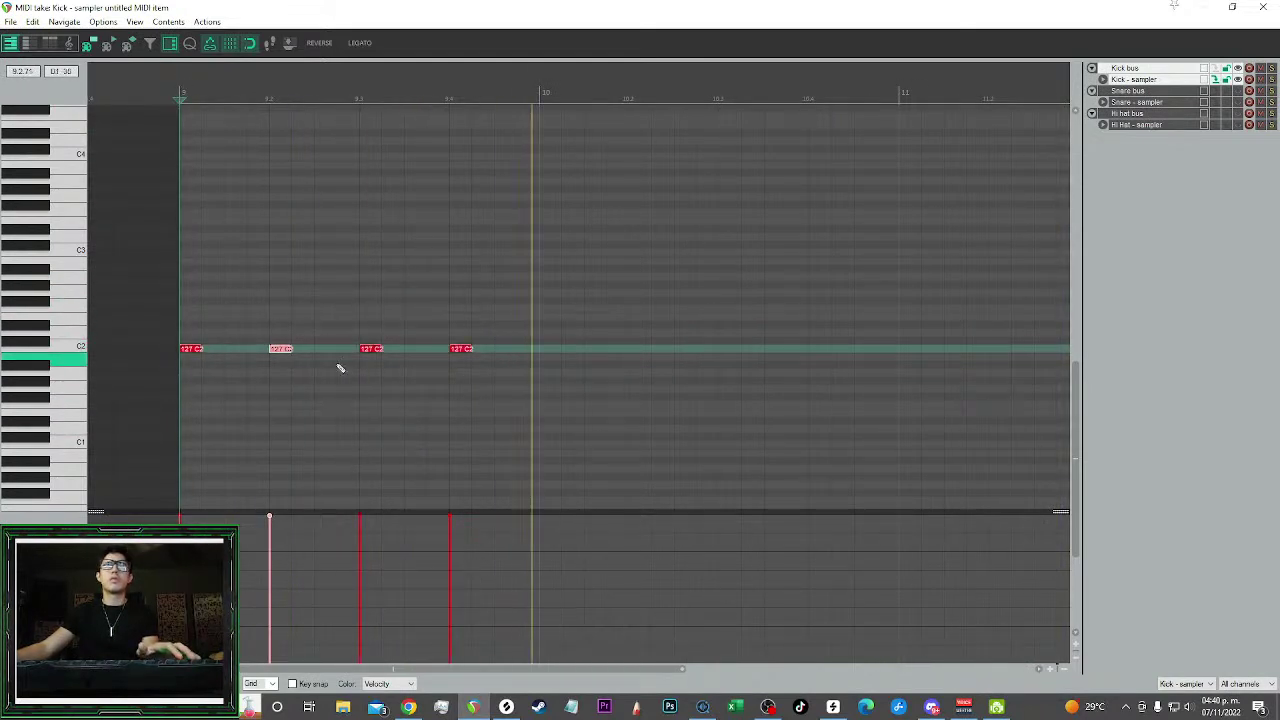
{"action": "key", "text": "Delete"}
{"action": "left_click_drag", "start_coordinate": [540, 426], "coordinate": [425, 310]}
{"action": "key", "text": "Delete"}
Copy the kicks on beats 1 and 3 through measures 10, 11 and 12 to fill the item
{"action": "left_click_drag", "start_coordinate": [483, 421], "coordinate": [160, 303]}
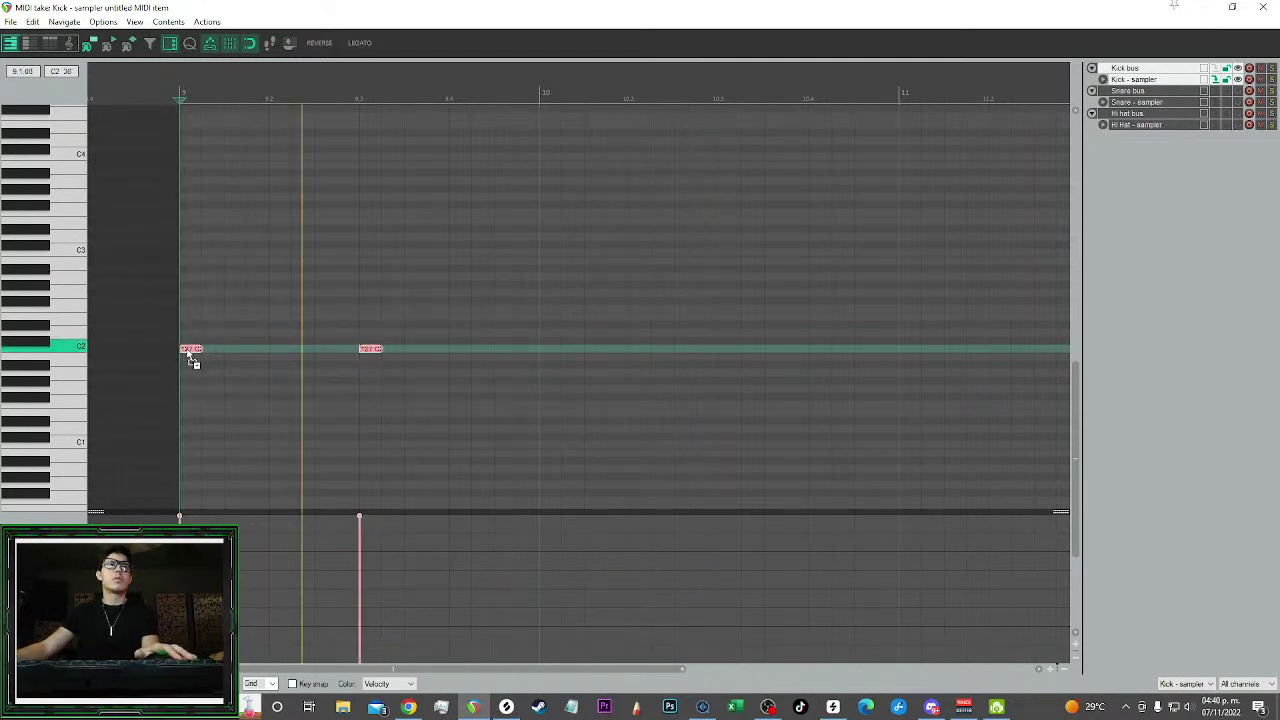
{"action": "left_click_drag", "start_coordinate": [190, 350], "coordinate": [547, 348]}
{"action": "scroll", "coordinate": [543, 350], "scroll_direction": "down", "scroll_amount": 2}
{"action": "left_click_drag", "start_coordinate": [769, 404], "coordinate": [165, 270]}
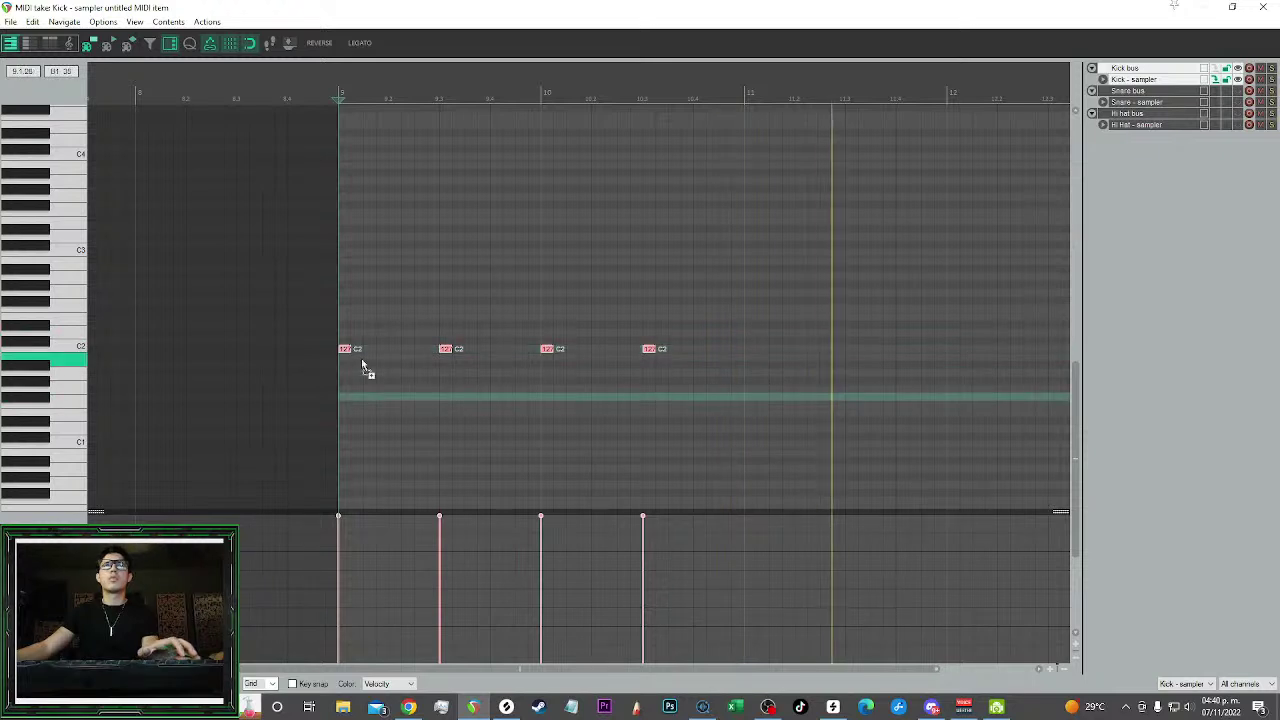
{"action": "left_click_drag", "start_coordinate": [347, 351], "coordinate": [754, 353]}
{"action": "scroll", "coordinate": [756, 345], "scroll_direction": "down", "scroll_amount": 2}
Close the kick's MIDI editor and duplicate the four-measure kick item so the pattern reaches measure 17
{"action": "left_click", "coordinate": [757, 322]}
{"action": "scroll", "coordinate": [755, 270], "scroll_direction": "right", "scroll_amount": 4}
{"action": "left_click_drag", "start_coordinate": [747, 256], "coordinate": [697, 260]}
{"action": "scroll", "coordinate": [419, 262], "scroll_direction": "left", "scroll_amount": 2}
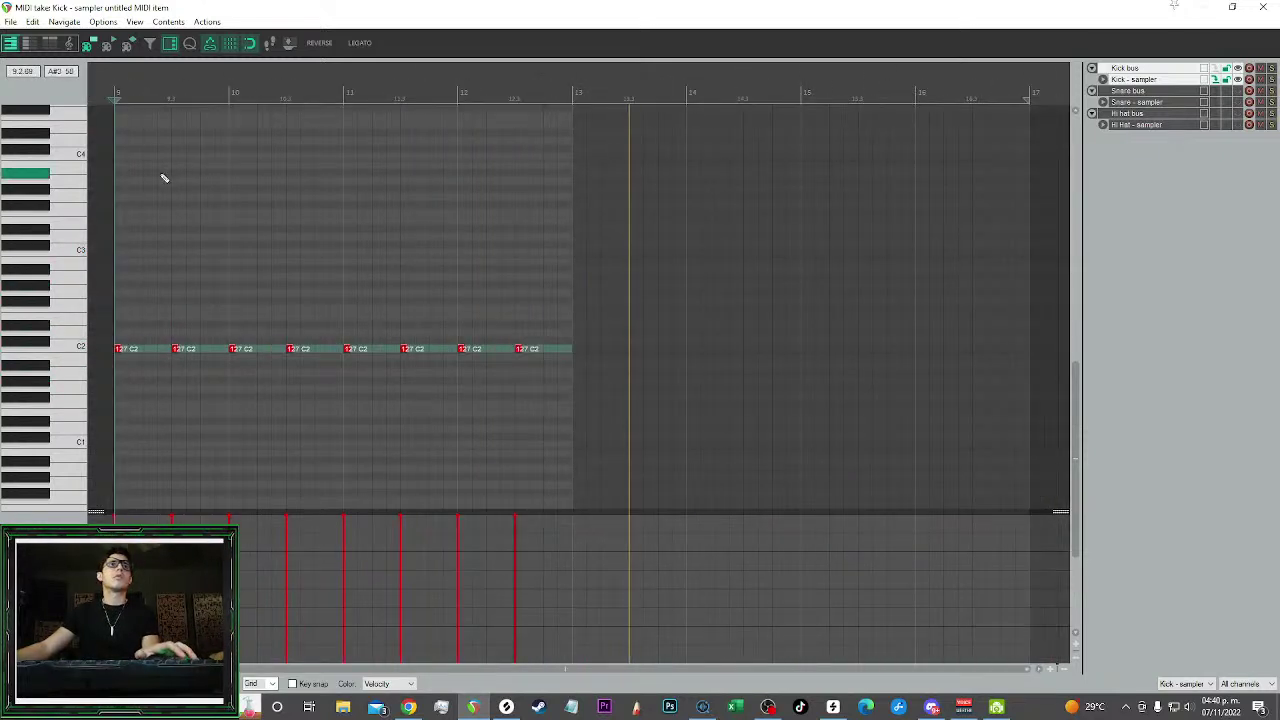
{"action": "left_click", "coordinate": [1273, 12]}
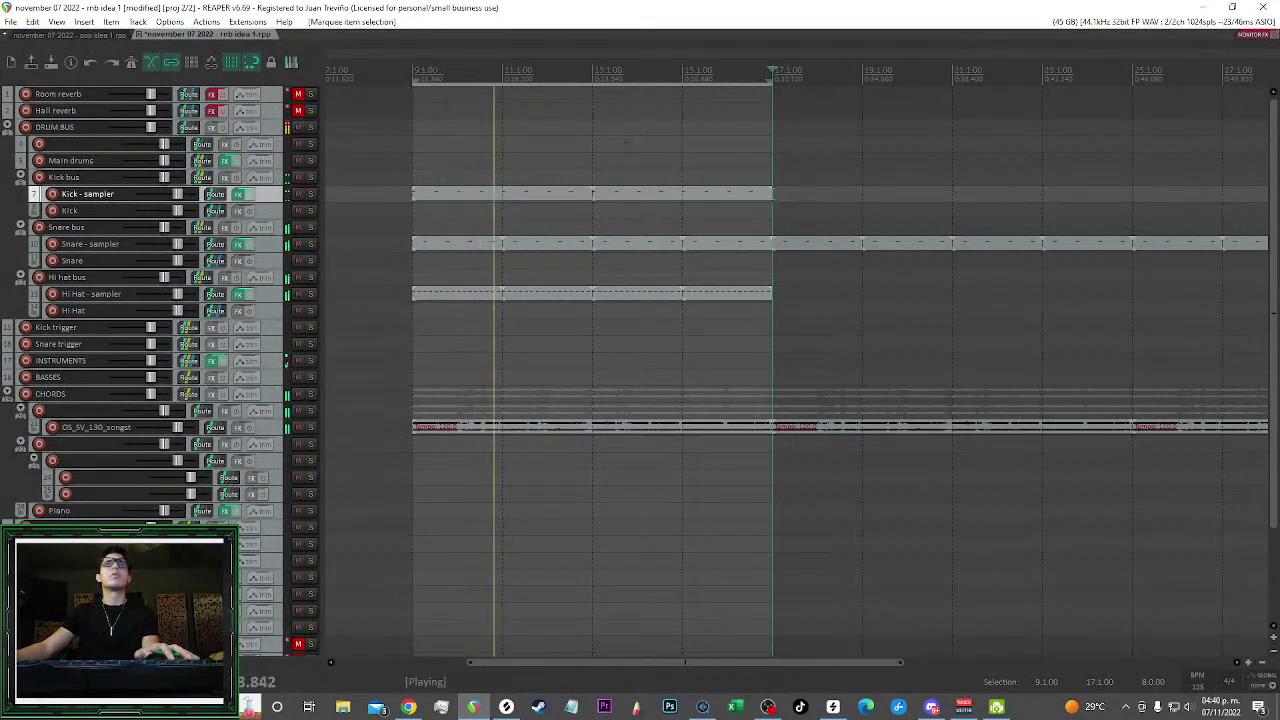
Add C2 kicks half a beat before beat 3 in measures 9 and 11, and delete the duplicate kick item starting at measure 13
{"action": "double_click", "coordinate": [524, 194]}
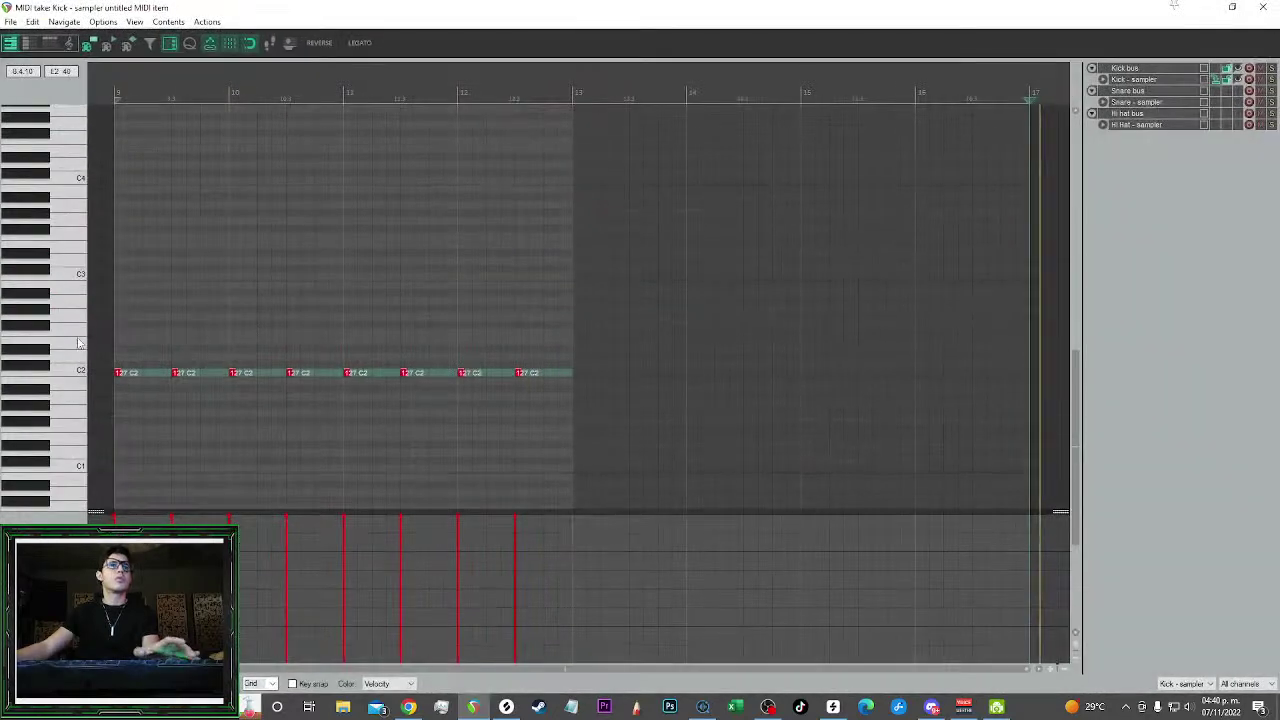
{"action": "scroll", "coordinate": [115, 91], "scroll_direction": "up", "scroll_amount": 3}
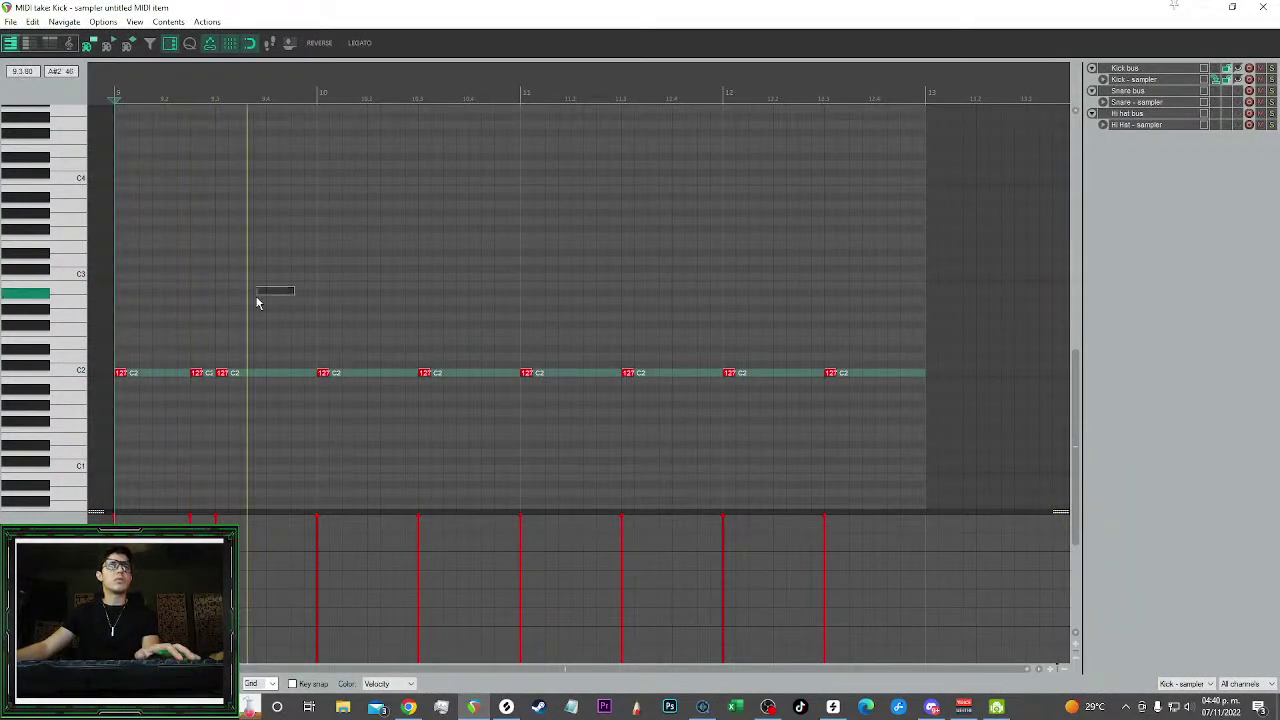
{"action": "left_click", "coordinate": [602, 377]}
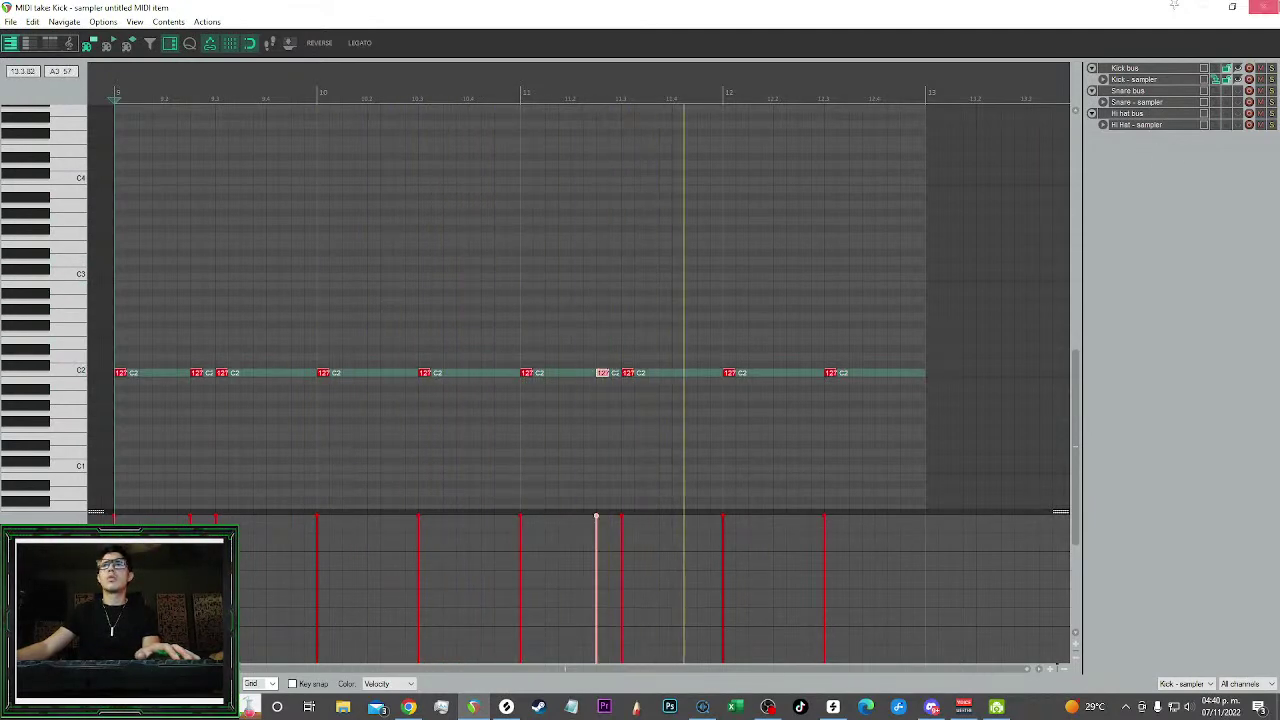
{"action": "left_click", "coordinate": [1263, 7]}
{"action": "left_click_drag", "start_coordinate": [931, 198], "coordinate": [705, 181]}
{"action": "key", "text": "Delete"}
Add a C2 kick half a beat after beat 3 of measure 12 in the kick item
{"action": "left_click", "coordinate": [568, 194]}
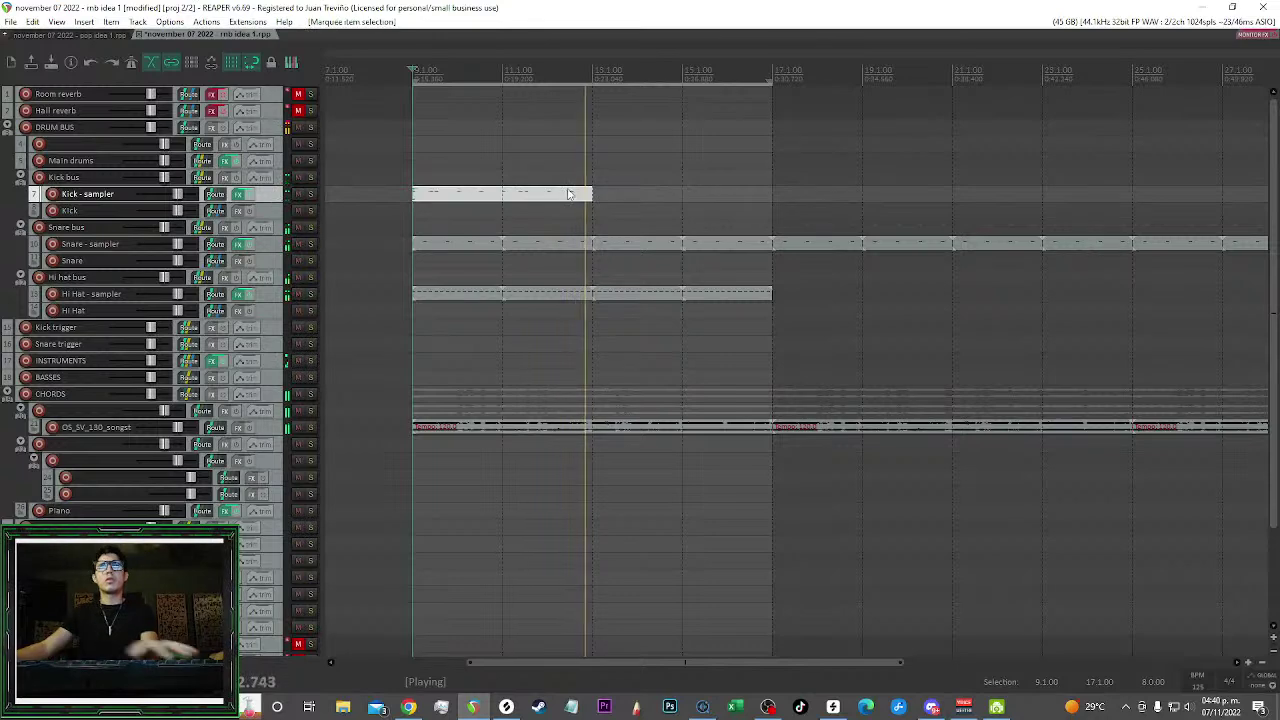
{"action": "left_click", "coordinate": [503, 71]}
{"action": "double_click", "coordinate": [558, 195]}
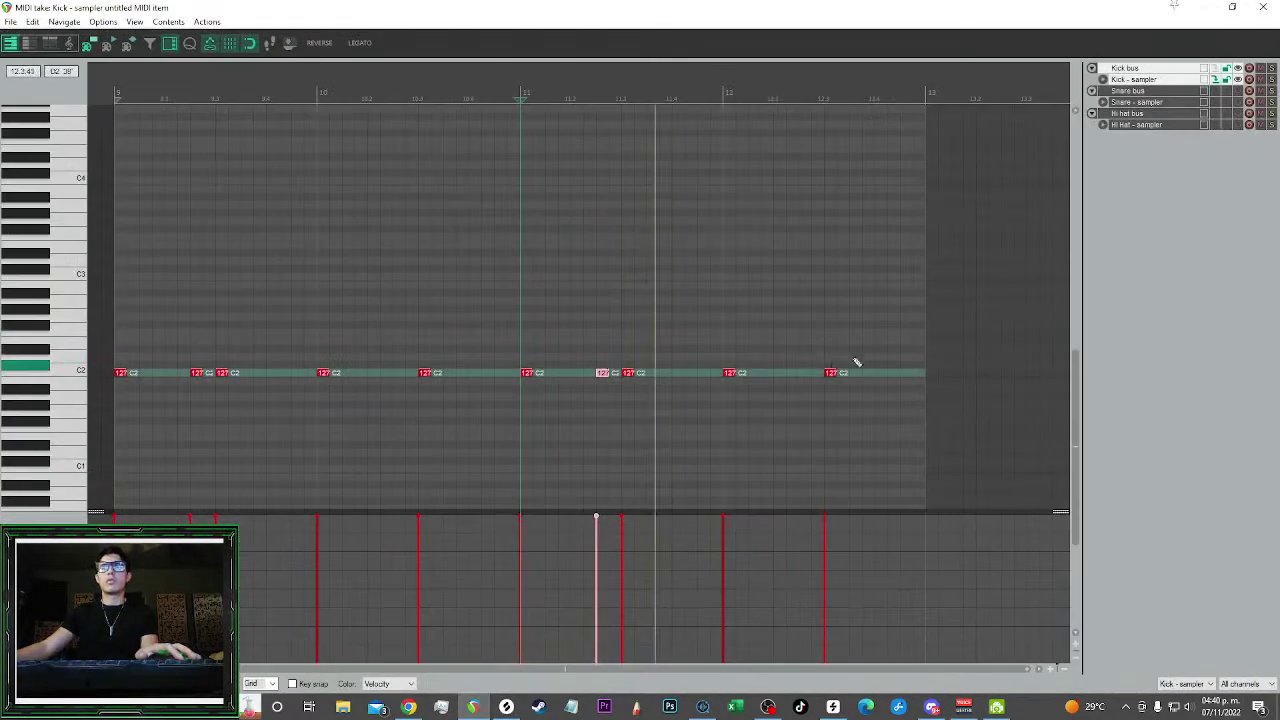
{"action": "scroll", "coordinate": [886, 317], "scroll_direction": "up", "scroll_amount": 2}
{"action": "left_click", "coordinate": [846, 373]}
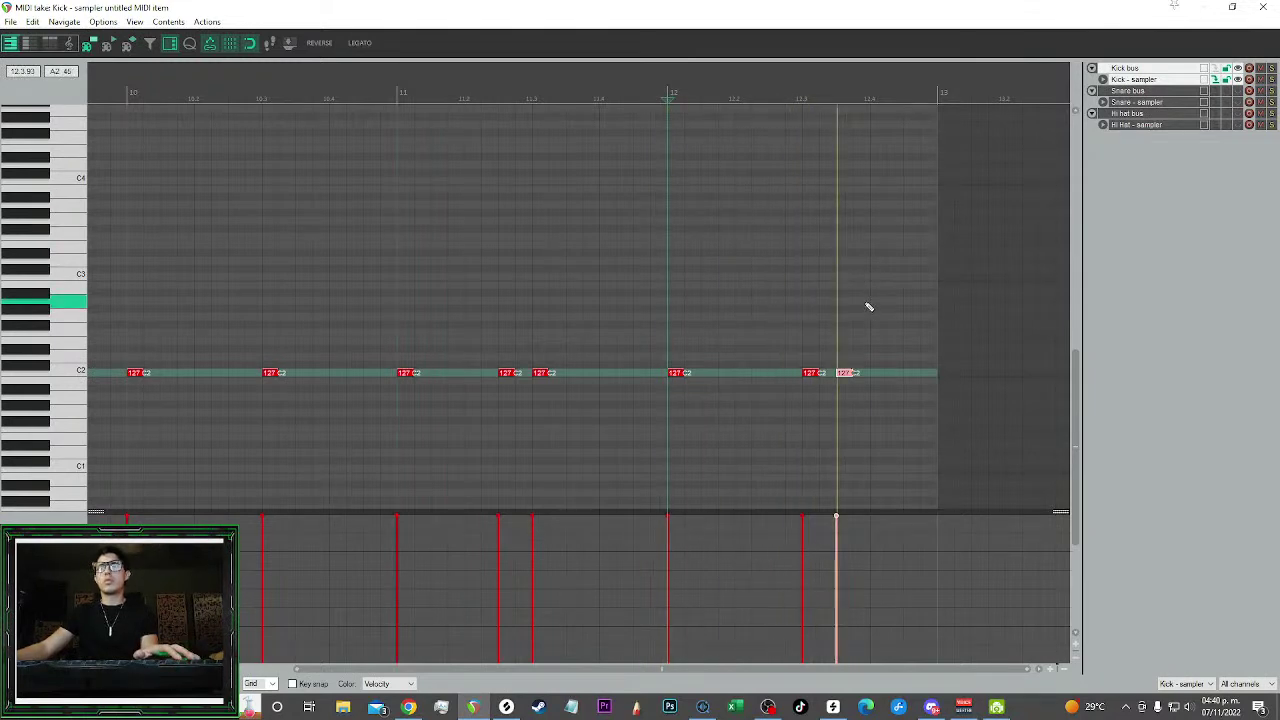
{"action": "key", "text": "Escape"}
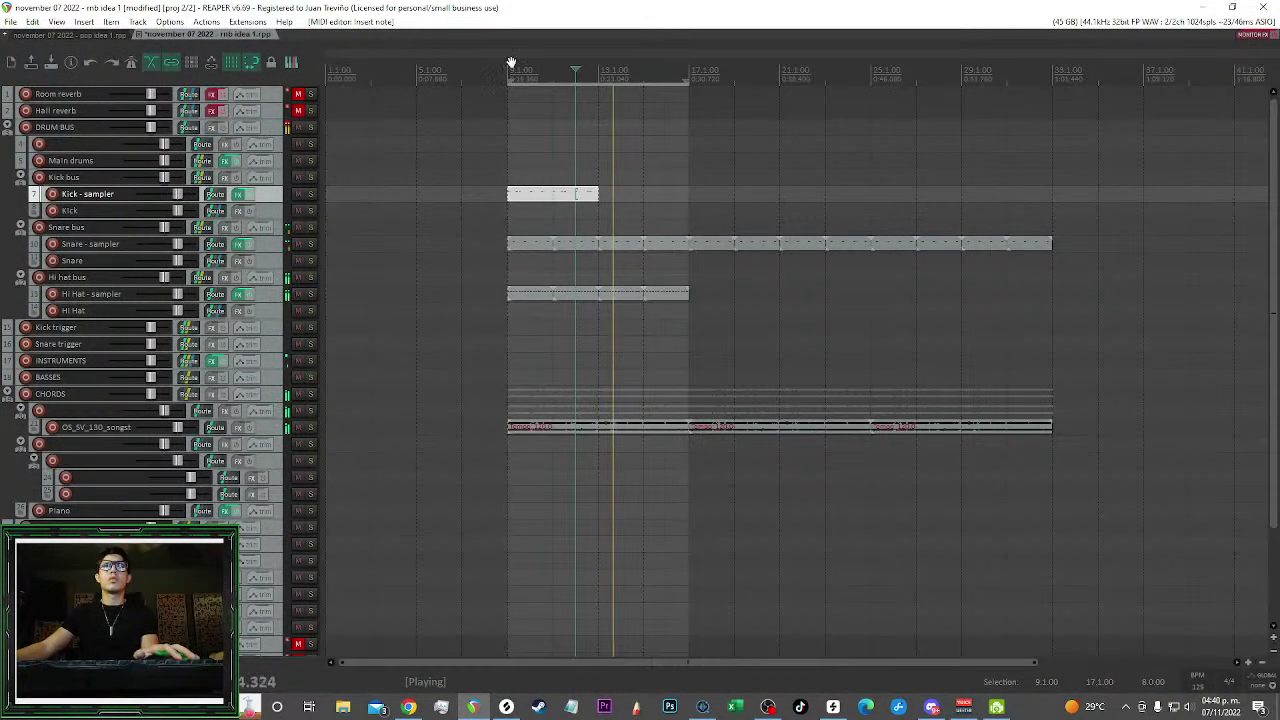
Duplicate the edited four-measure kick item so the pattern reaches measure 17
{"action": "scroll", "coordinate": [511, 63], "scroll_direction": "up", "scroll_amount": 2}
{"action": "left_click", "coordinate": [506, 200]}
{"action": "key", "text": "ctrl+d"}
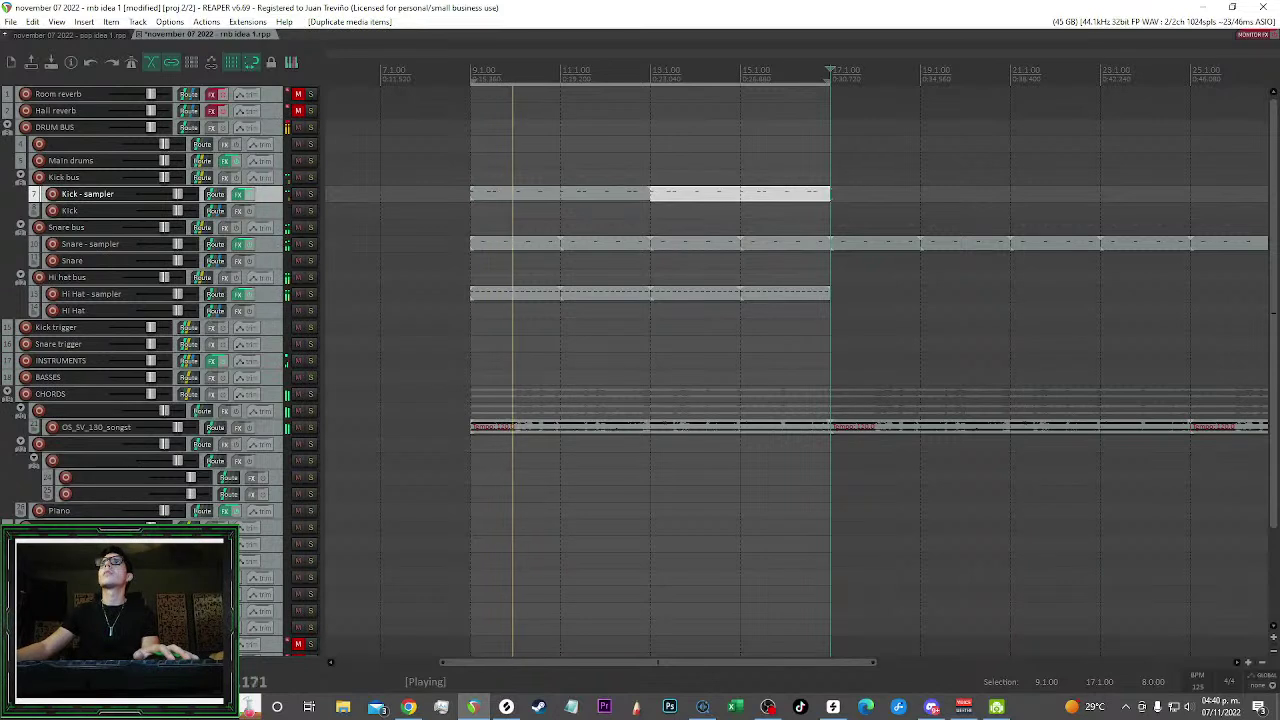
Duplicate both kick items from measures 9 to 17 so the kick pattern reaches measure 25
{"action": "left_click", "coordinate": [937, 183]}
{"action": "scroll", "coordinate": [937, 183], "scroll_direction": "down", "scroll_amount": 2}
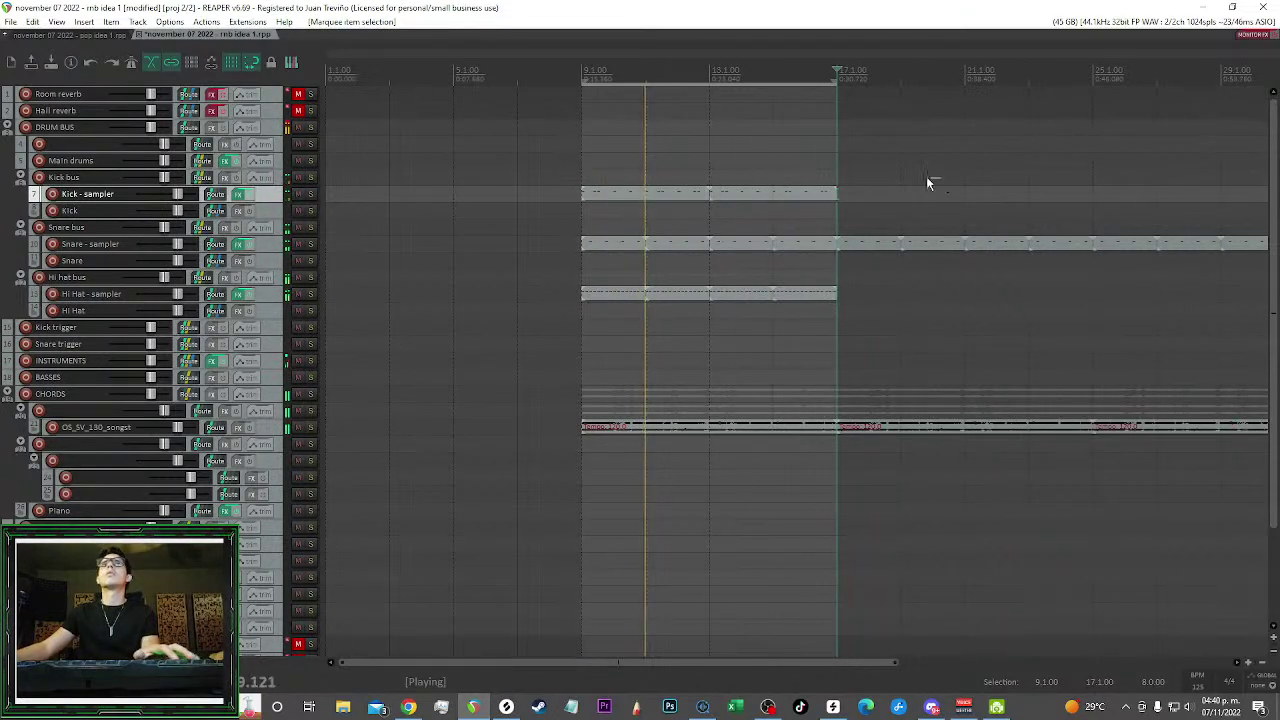
{"action": "scroll", "coordinate": [937, 183], "scroll_direction": "right", "scroll_amount": 2}
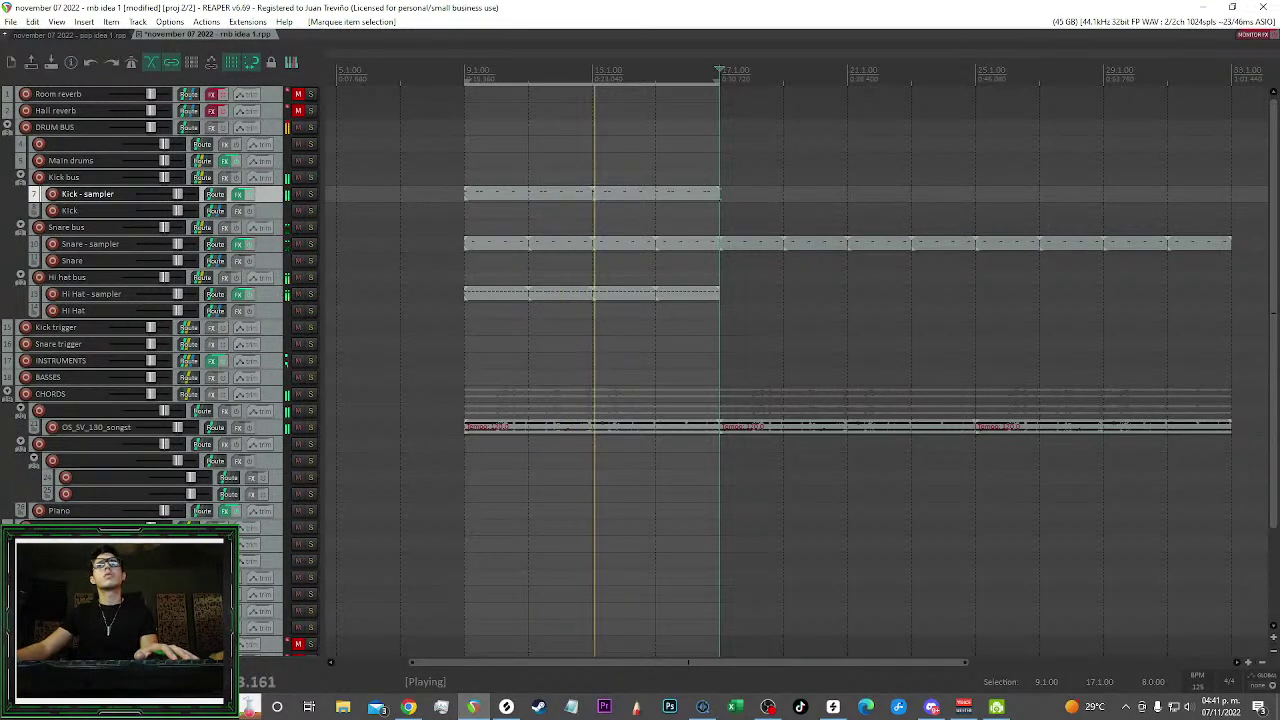
{"action": "scroll", "coordinate": [692, 168], "scroll_direction": "down", "scroll_amount": 2}
{"action": "left_click_drag", "start_coordinate": [762, 168], "coordinate": [512, 205]}
{"action": "left_click", "coordinate": [679, 172]}
{"action": "scroll", "coordinate": [660, 173], "scroll_direction": "up", "scroll_amount": 2}
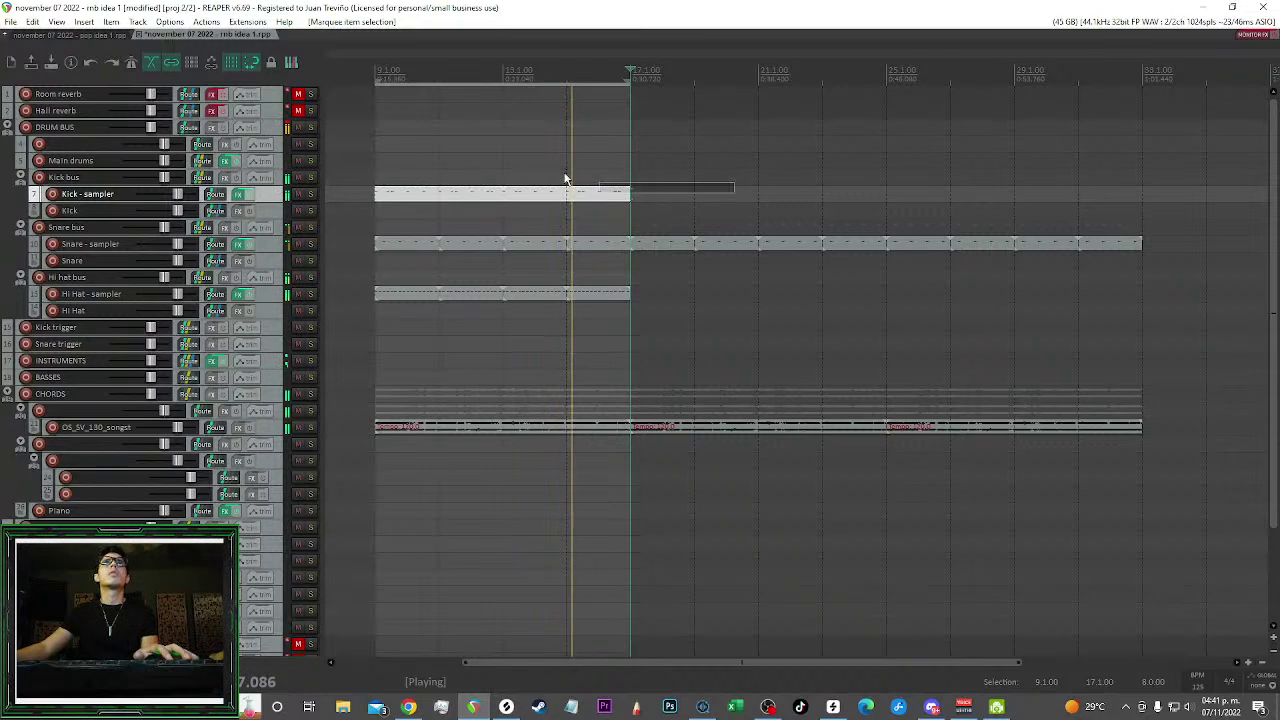
{"action": "scroll", "coordinate": [654, 174], "scroll_direction": "down", "scroll_amount": 2}
{"action": "key", "text": "ctrl+d"}
Move all drum and sample items eight measures later so they start at measure 17
{"action": "left_click", "coordinate": [809, 149]}
{"action": "left_click_drag", "start_coordinate": [650, 143], "coordinate": [597, 150]}
{"action": "scroll", "coordinate": [749, 170], "scroll_direction": "down", "scroll_amount": 2}
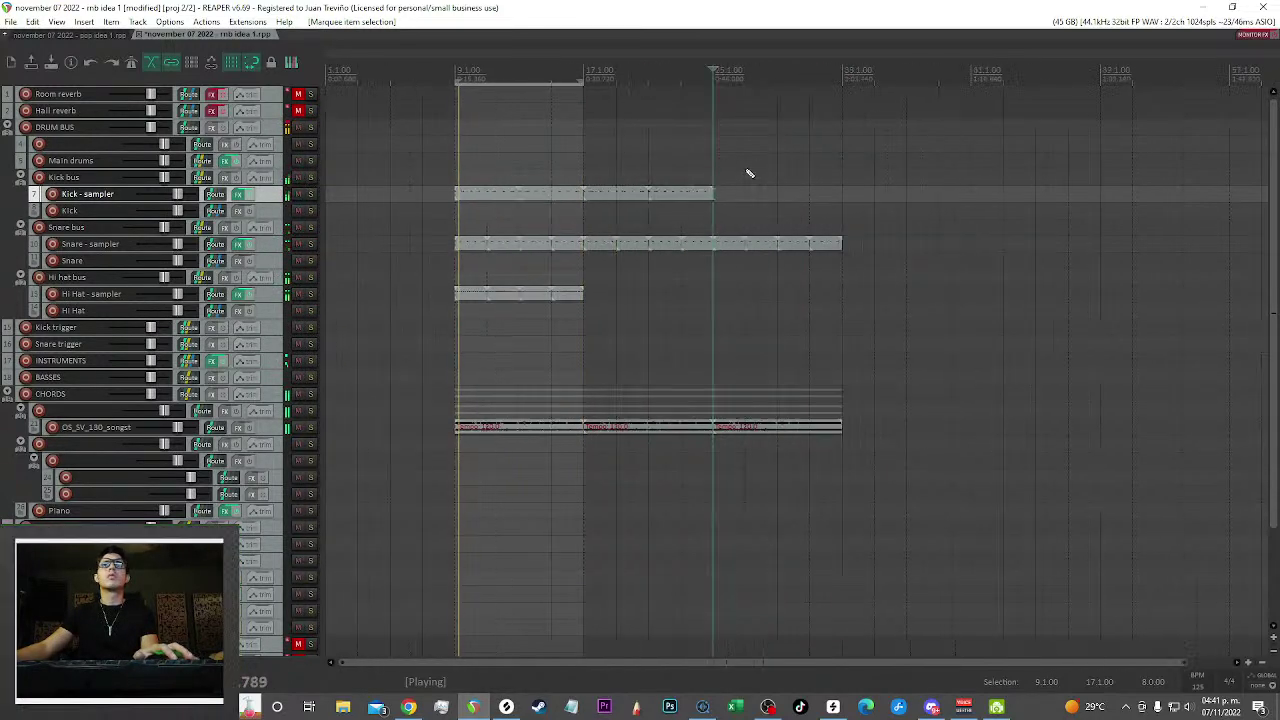
{"action": "left_click_drag", "start_coordinate": [982, 162], "coordinate": [455, 655]}
{"action": "left_click_drag", "start_coordinate": [497, 197], "coordinate": [625, 200]}
Copy the songstarter sample loop to measure 9 as an intro before the drums and remove the time selection
{"action": "left_click_drag", "start_coordinate": [633, 357], "coordinate": [512, 411]}
{"action": "left_click", "coordinate": [460, 408]}
{"action": "scroll", "coordinate": [621, 220], "scroll_direction": "down", "scroll_amount": 1}
{"action": "scroll", "coordinate": [621, 220], "scroll_direction": "down", "scroll_amount": 1}
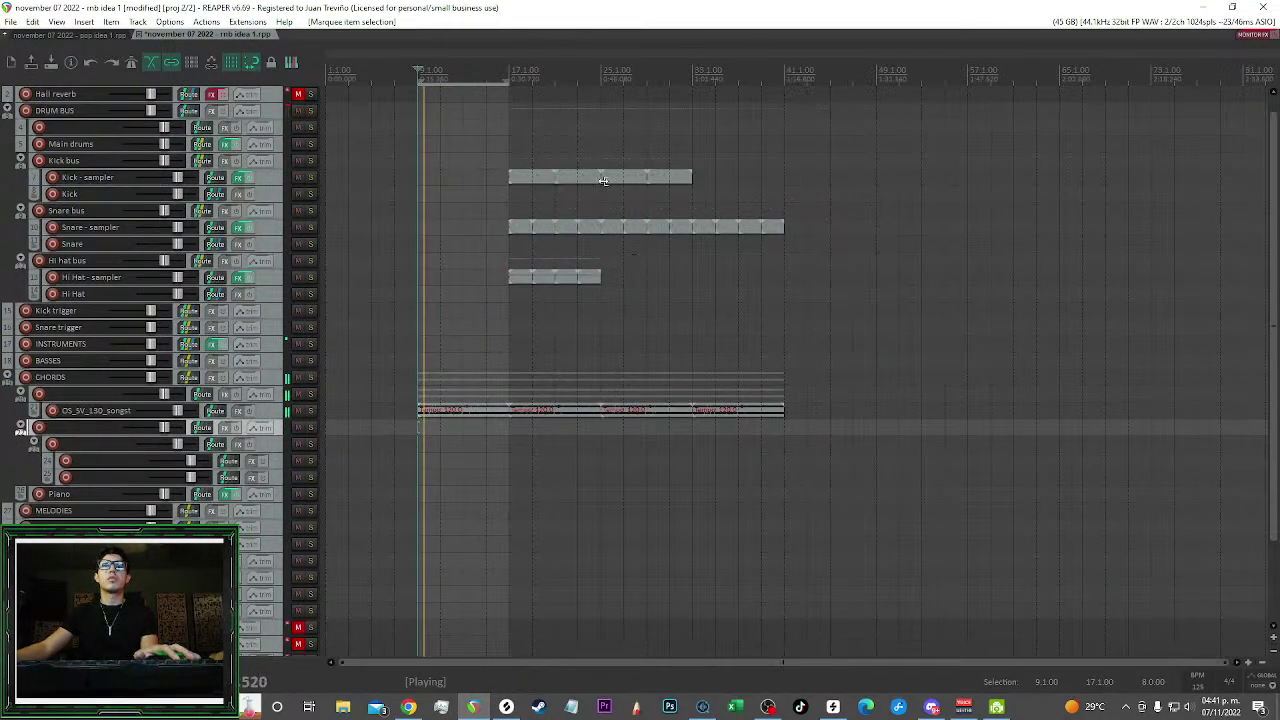
{"action": "scroll", "coordinate": [637, 338], "scroll_direction": "up", "scroll_amount": 2}
{"action": "scroll", "coordinate": [682, 303], "scroll_direction": "down", "scroll_amount": 2}
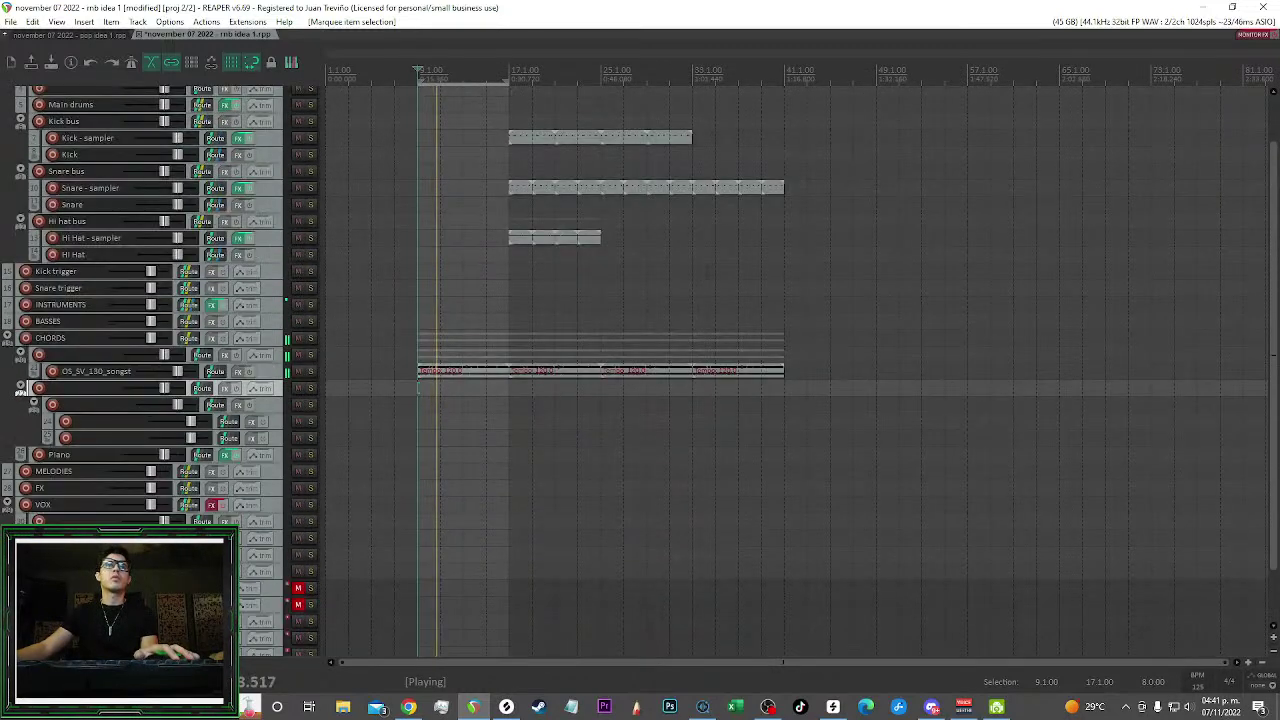
{"action": "key", "text": "Escape"}
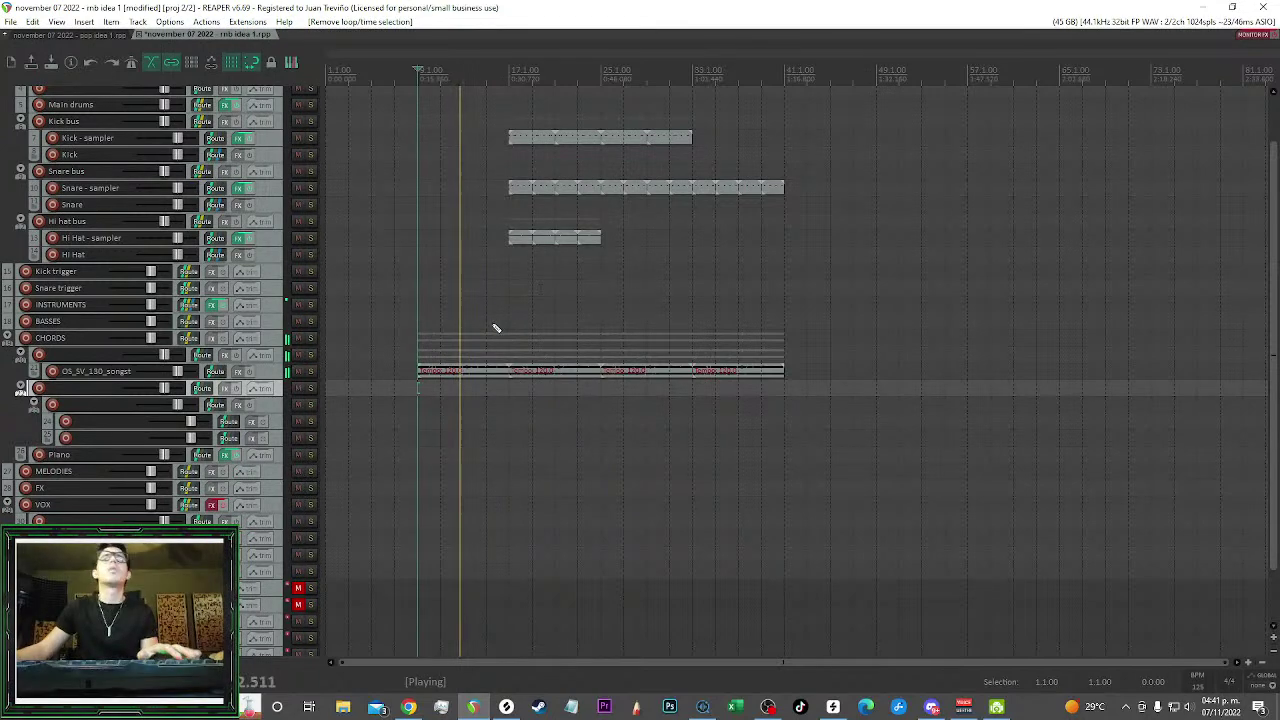
Copy a two-measure snare item to measure 15 so the snare enters before the other drums
{"action": "scroll", "coordinate": [503, 243], "scroll_direction": "up", "scroll_amount": 4}
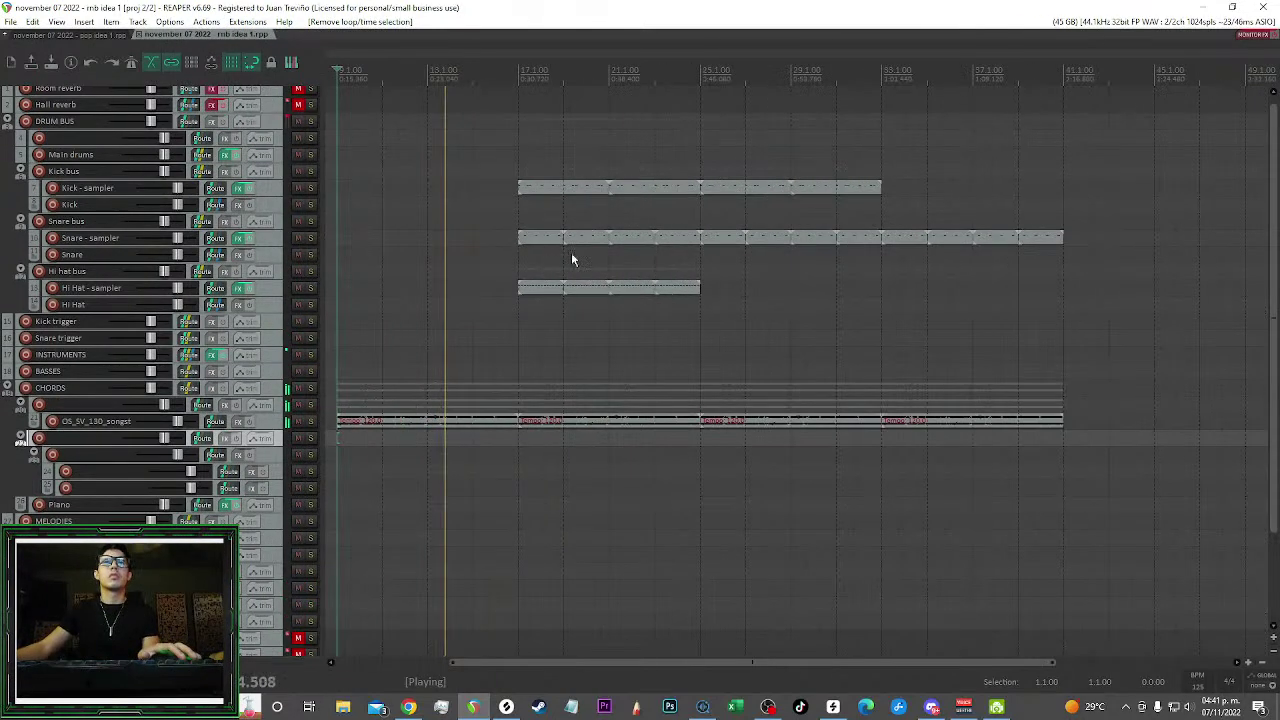
{"action": "scroll", "coordinate": [660, 258], "scroll_direction": "up", "scroll_amount": 2}
{"action": "left_click_drag", "start_coordinate": [658, 244], "coordinate": [568, 241]}
{"action": "left_click", "coordinate": [575, 206]}
Add the VST3 kHs Tape Stop effect to the songstarter sample's folder track and show its Play parameter envelope
{"action": "scroll", "coordinate": [591, 234], "scroll_direction": "up", "scroll_amount": 2}
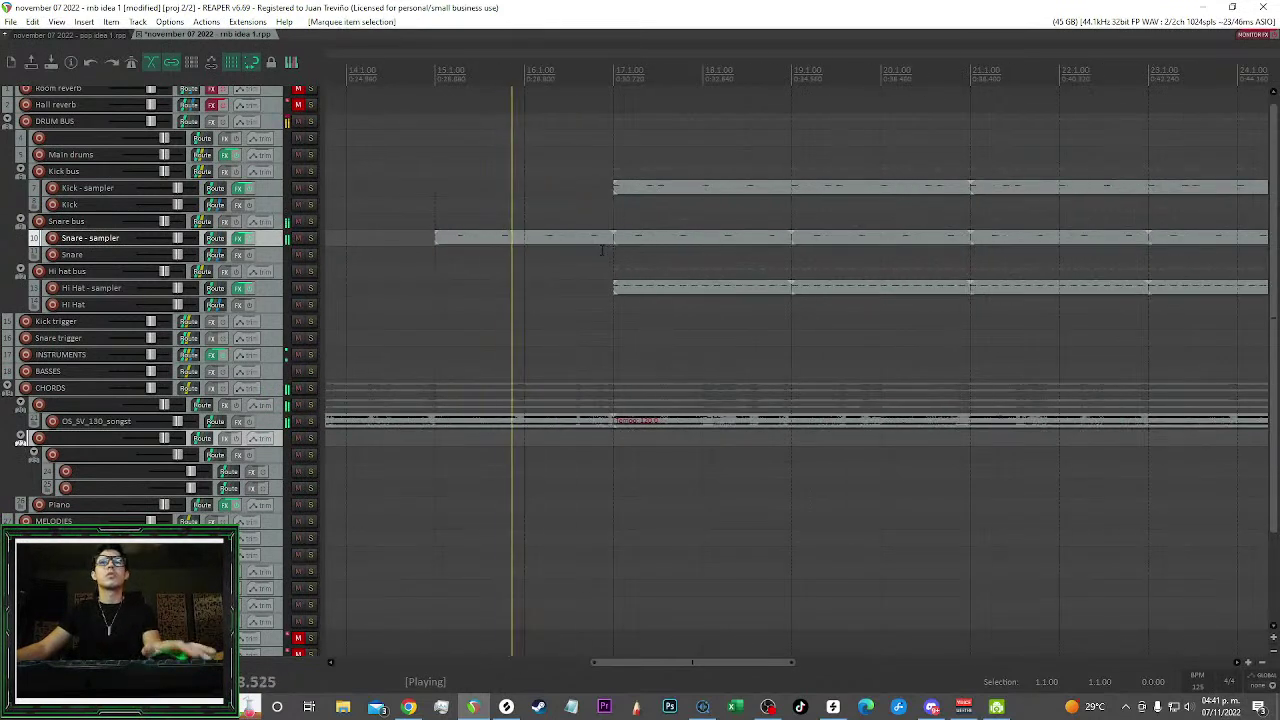
{"action": "scroll", "coordinate": [595, 240], "scroll_direction": "up", "scroll_amount": 1}
{"action": "scroll", "coordinate": [620, 240], "scroll_direction": "left", "scroll_amount": 2}
{"action": "scroll", "coordinate": [665, 245], "scroll_direction": "down", "scroll_amount": 1}
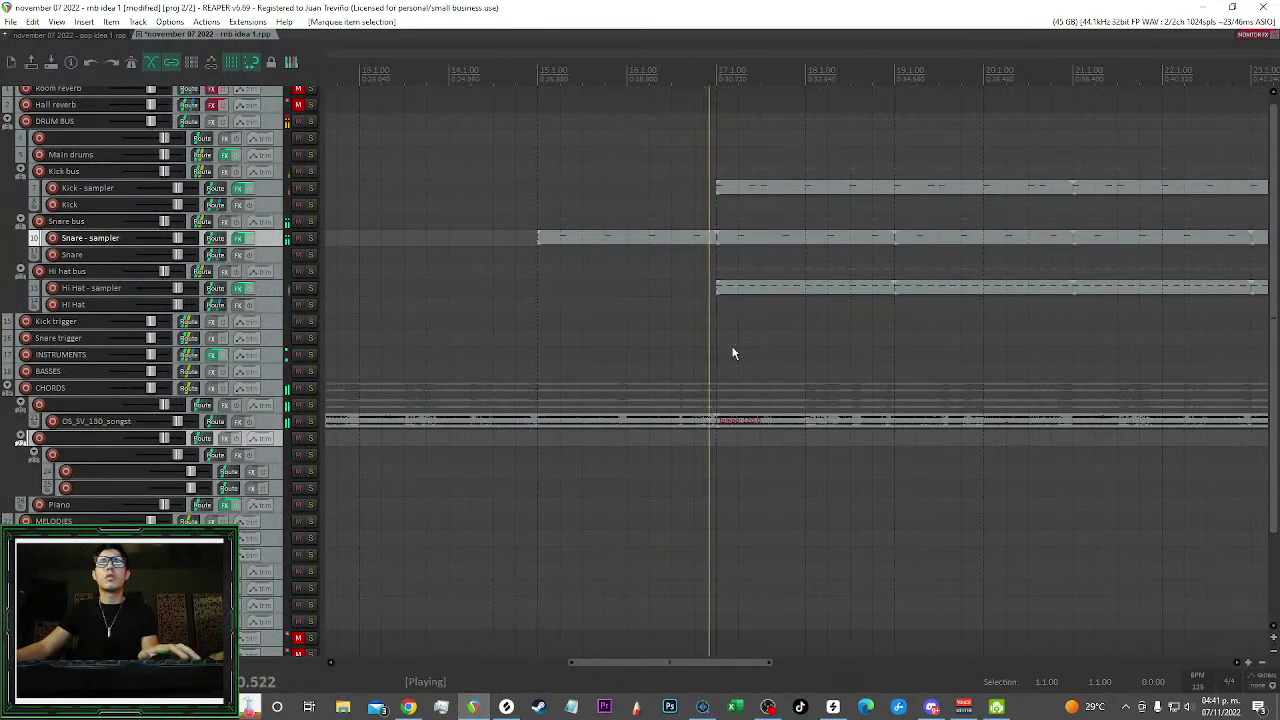
{"action": "left_click", "coordinate": [284, 404]}
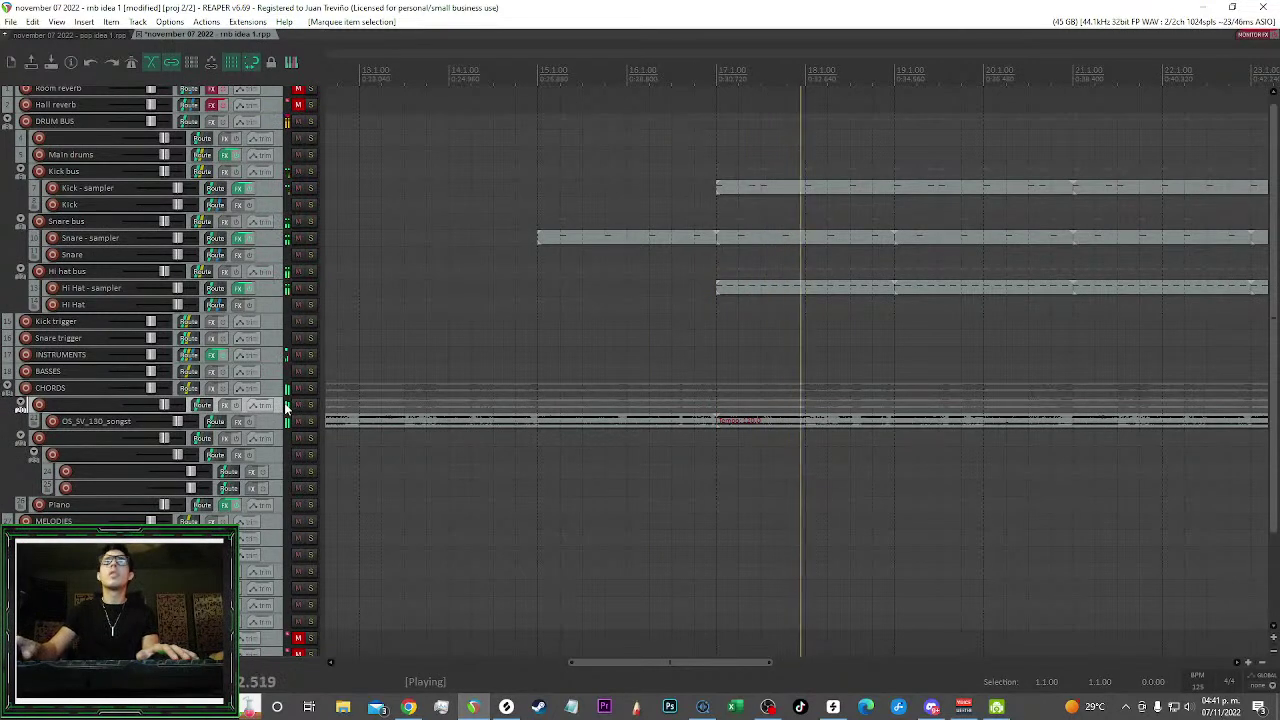
{"action": "key", "text": "f"}
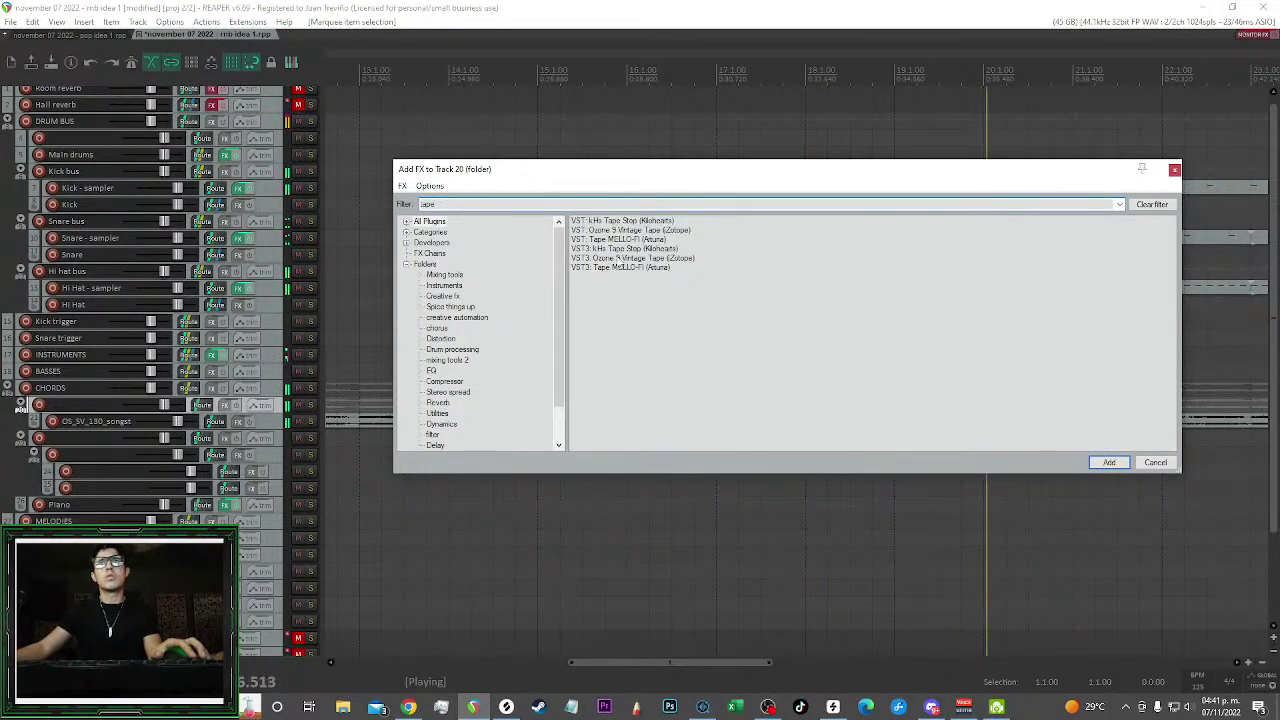
{"action": "left_click", "coordinate": [625, 249]}
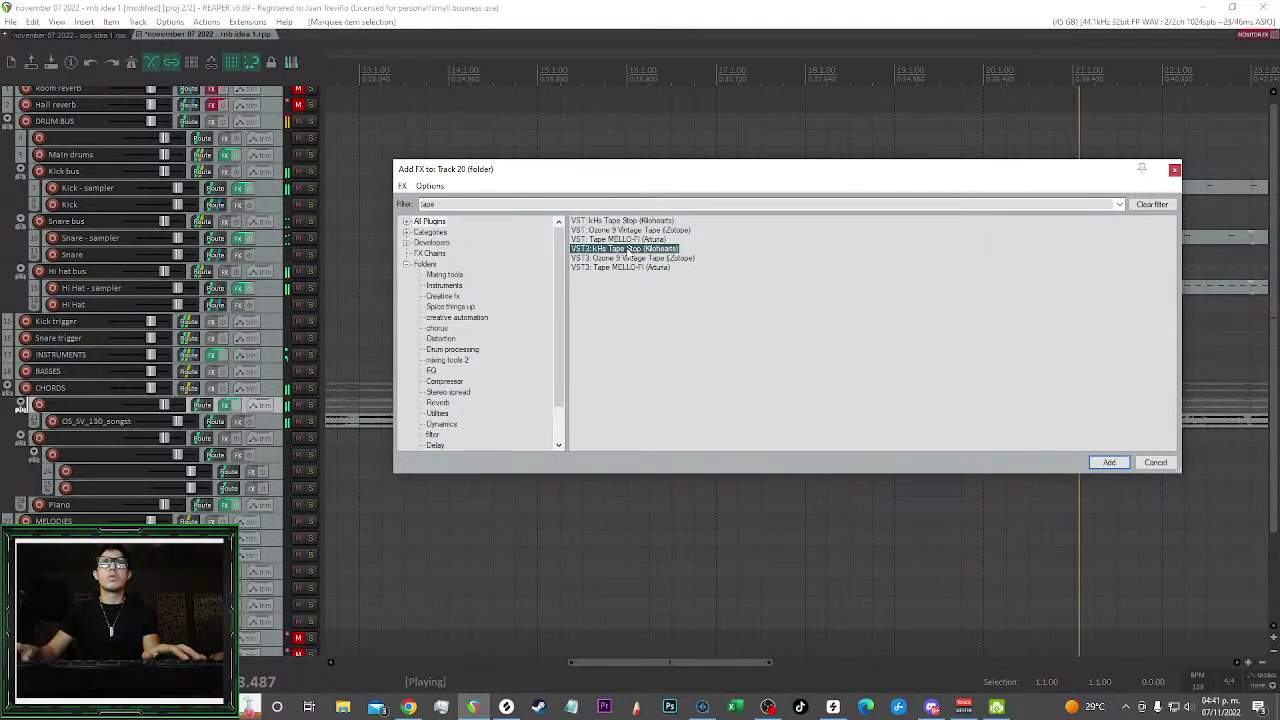
{"action": "double_click", "coordinate": [625, 249]}
{"action": "left_click", "coordinate": [214, 93]}
{"action": "left_click", "coordinate": [264, 139]}
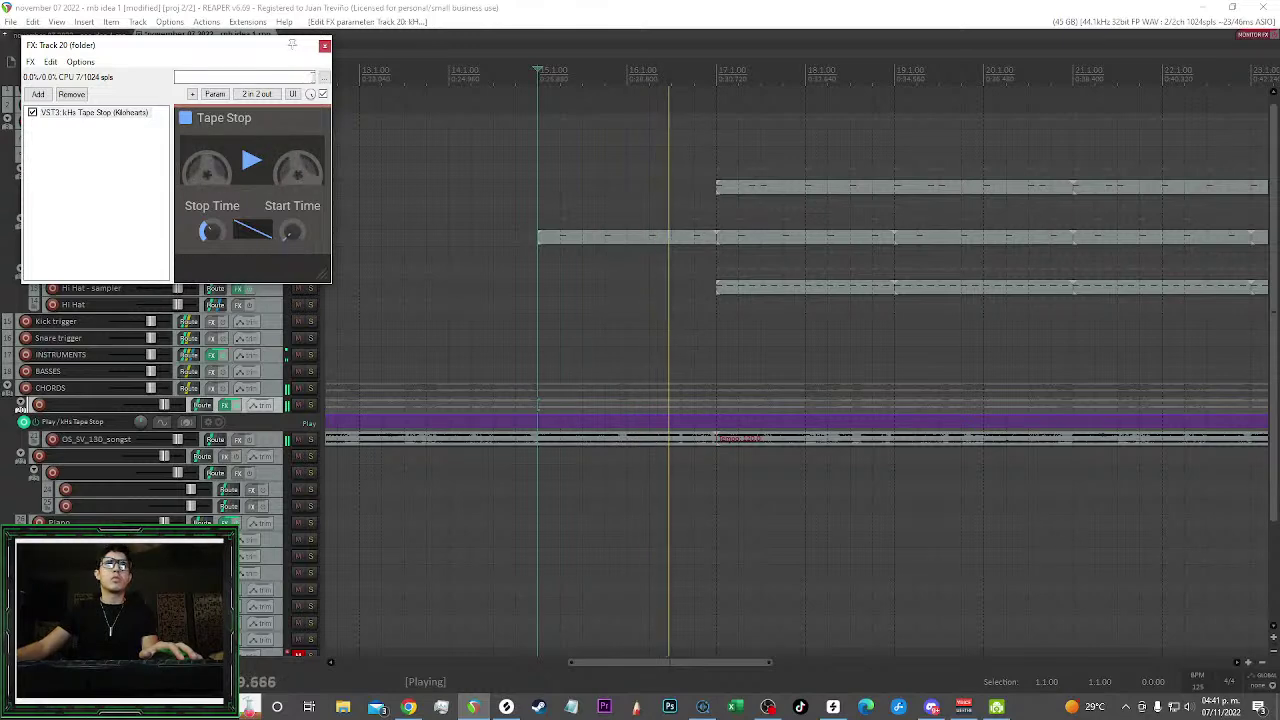
Lower the Tape Stop Play envelope on beat 4 of measure 16 and play back the transition into measure 17
{"action": "left_click", "coordinate": [324, 46]}
{"action": "scroll", "coordinate": [829, 299], "scroll_direction": "up", "scroll_amount": 3}
{"action": "scroll", "coordinate": [829, 299], "scroll_direction": "up", "scroll_amount": 2}
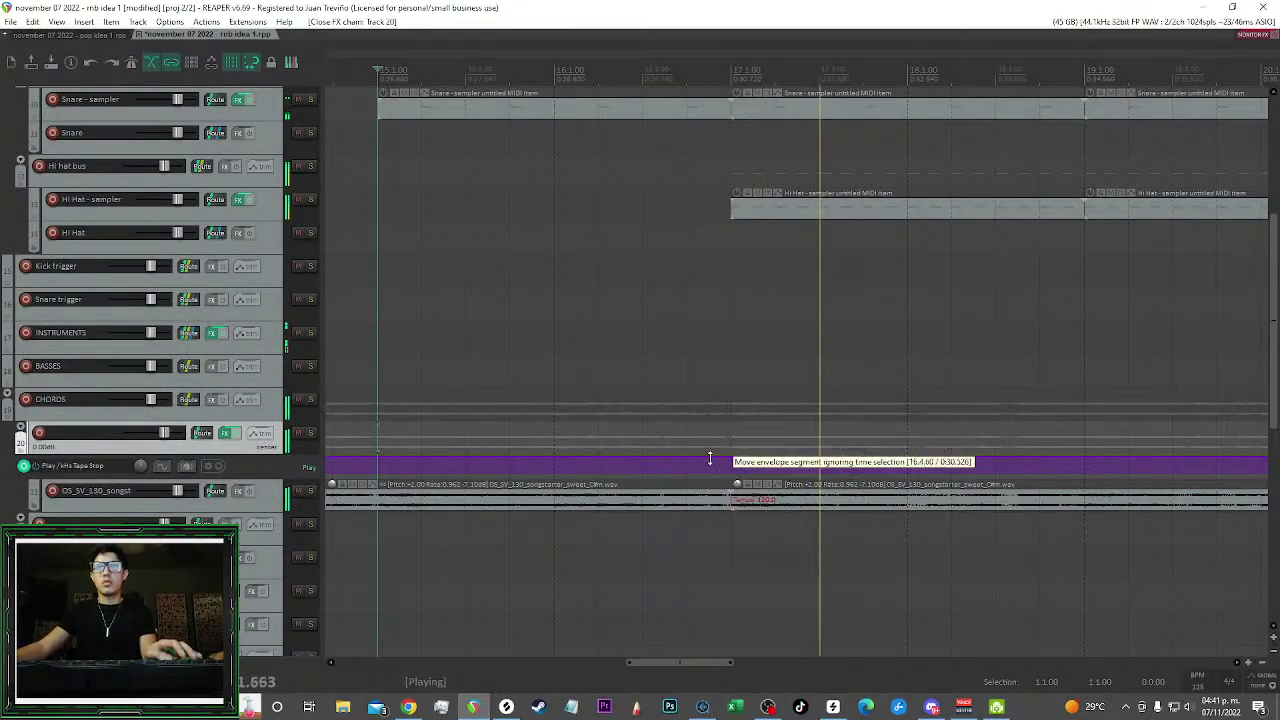
{"action": "left_click_drag", "start_coordinate": [717, 460], "coordinate": [703, 606]}
{"action": "scroll", "coordinate": [841, 331], "scroll_direction": "down", "scroll_amount": 2}
{"action": "key", "text": "space"}
{"action": "key", "text": "space"}
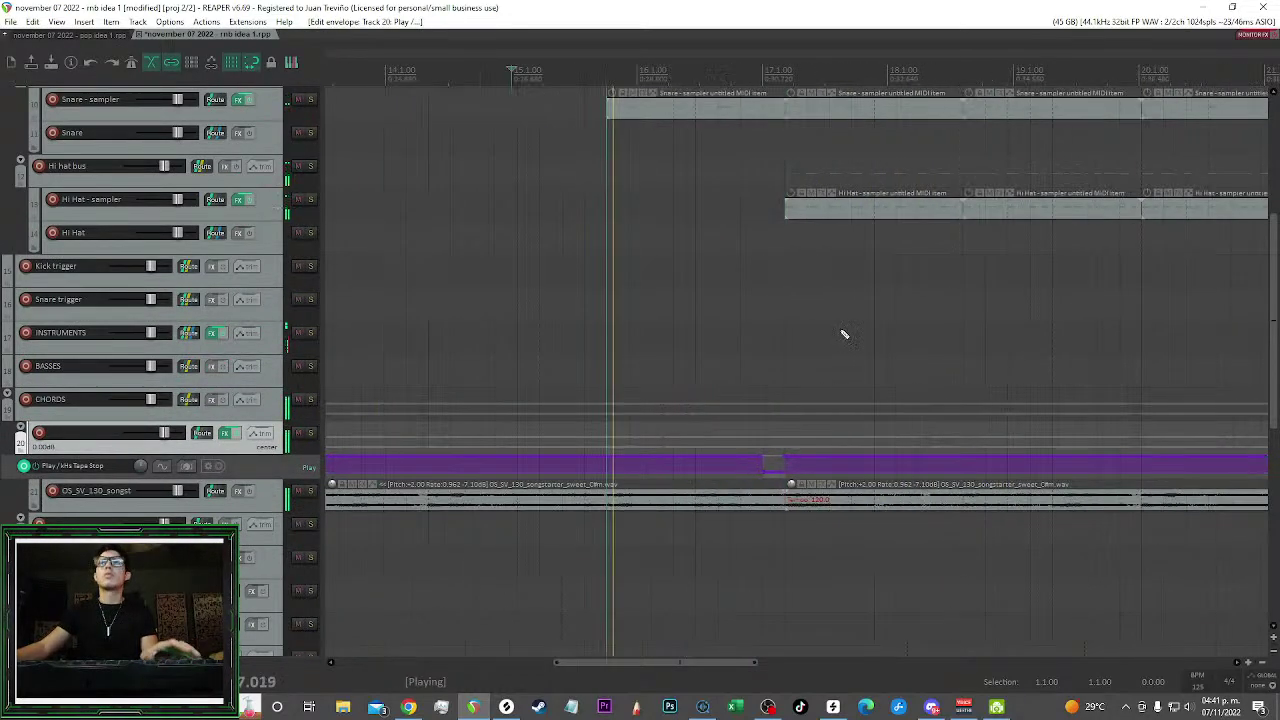
{"action": "scroll", "coordinate": [846, 320], "scroll_direction": "down", "scroll_amount": 2}
{"action": "scroll", "coordinate": [806, 320], "scroll_direction": "down", "scroll_amount": 2}
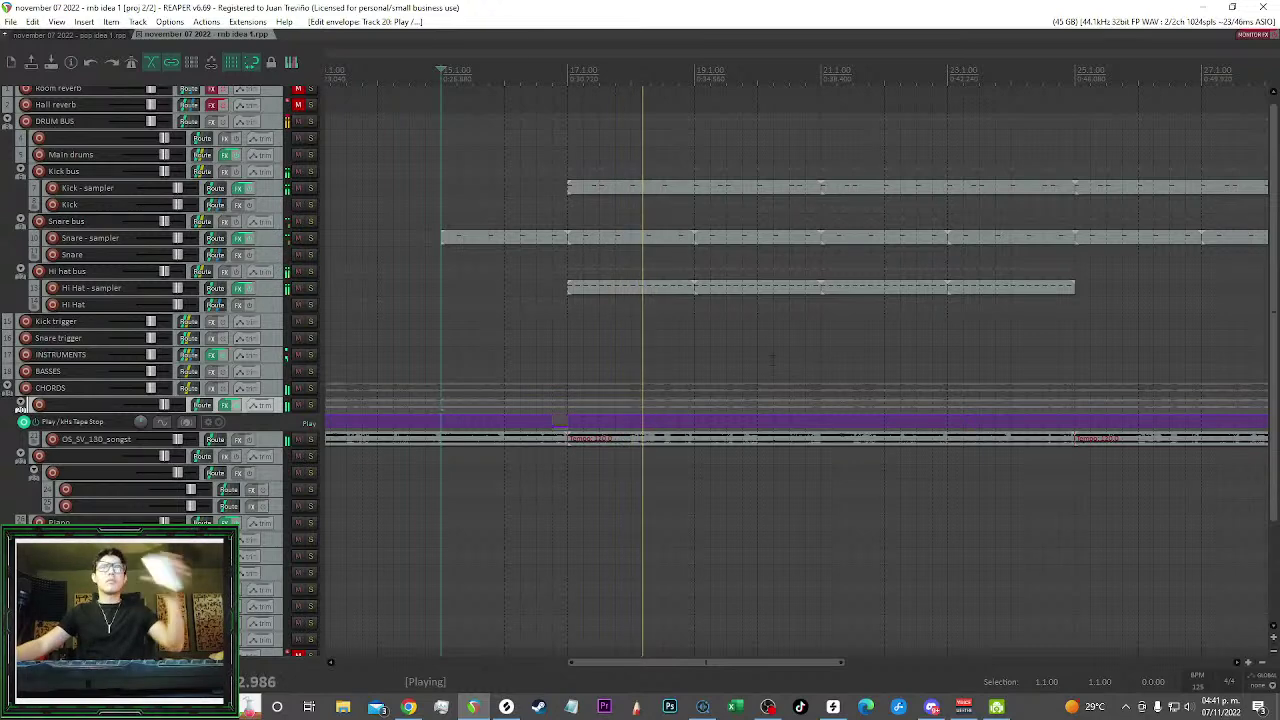
{"action": "scroll", "coordinate": [711, 342], "scroll_direction": "down", "scroll_amount": 2}
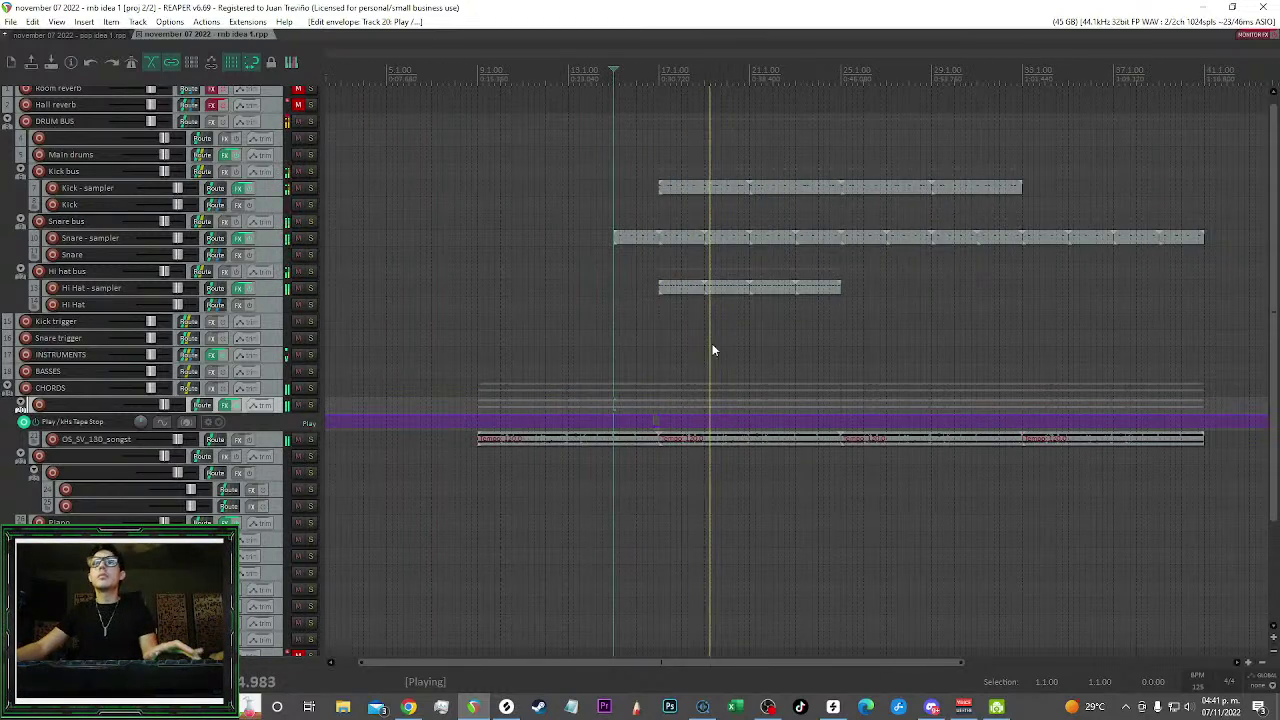
Duplicate the hi-hat items from measures 17 to 25 so the hi-hat pattern reaches measure 33
{"action": "left_click_drag", "start_coordinate": [690, 316], "coordinate": [548, 283]}
{"action": "key", "text": "ctrl+d"}
{"action": "scroll", "coordinate": [688, 322], "scroll_direction": "down", "scroll_amount": 2}
{"action": "left_click_drag", "start_coordinate": [692, 338], "coordinate": [731, 366]}
Adjust the volume of the Hi Hat - sampler track
{"action": "scroll", "coordinate": [730, 366], "scroll_direction": "up", "scroll_amount": 2}
{"action": "left_click", "coordinate": [279, 290]}
{"action": "left_click_drag", "start_coordinate": [178, 288], "coordinate": [178, 288]}
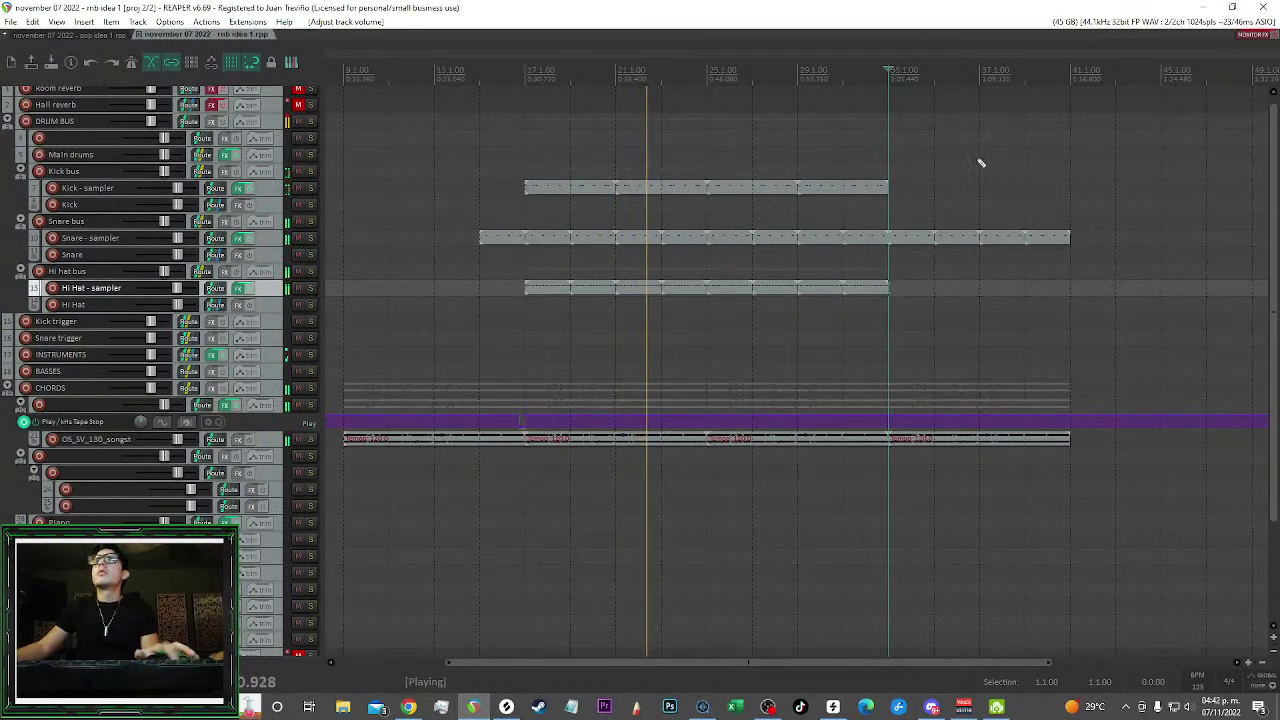
Insert two new tracks below CHORDS, above the sample's folder, and nest the second inside the first
{"action": "scroll", "coordinate": [979, 165], "scroll_direction": "down", "scroll_amount": 2}
{"action": "scroll", "coordinate": [946, 182], "scroll_direction": "up", "scroll_amount": 2}
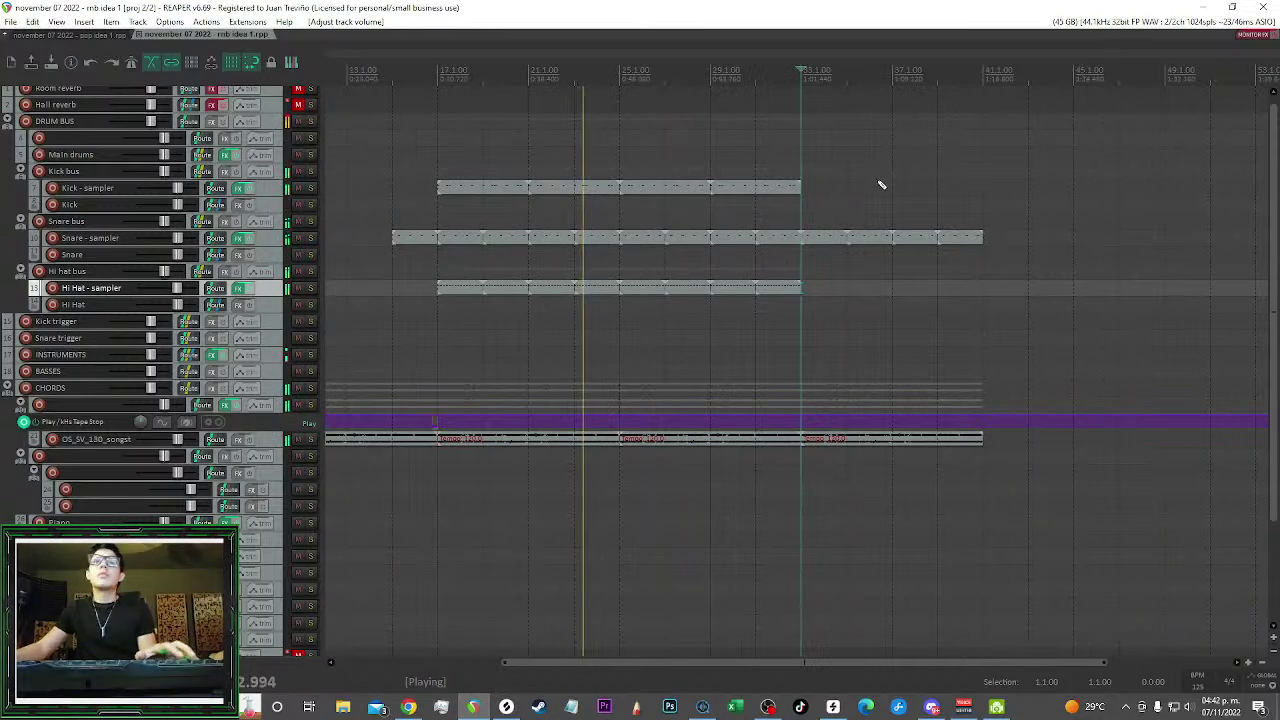
{"action": "scroll", "coordinate": [880, 183], "scroll_direction": "down", "scroll_amount": 2}
{"action": "scroll", "coordinate": [829, 331], "scroll_direction": "up", "scroll_amount": 3}
{"action": "scroll", "coordinate": [760, 360], "scroll_direction": "down", "scroll_amount": 3}
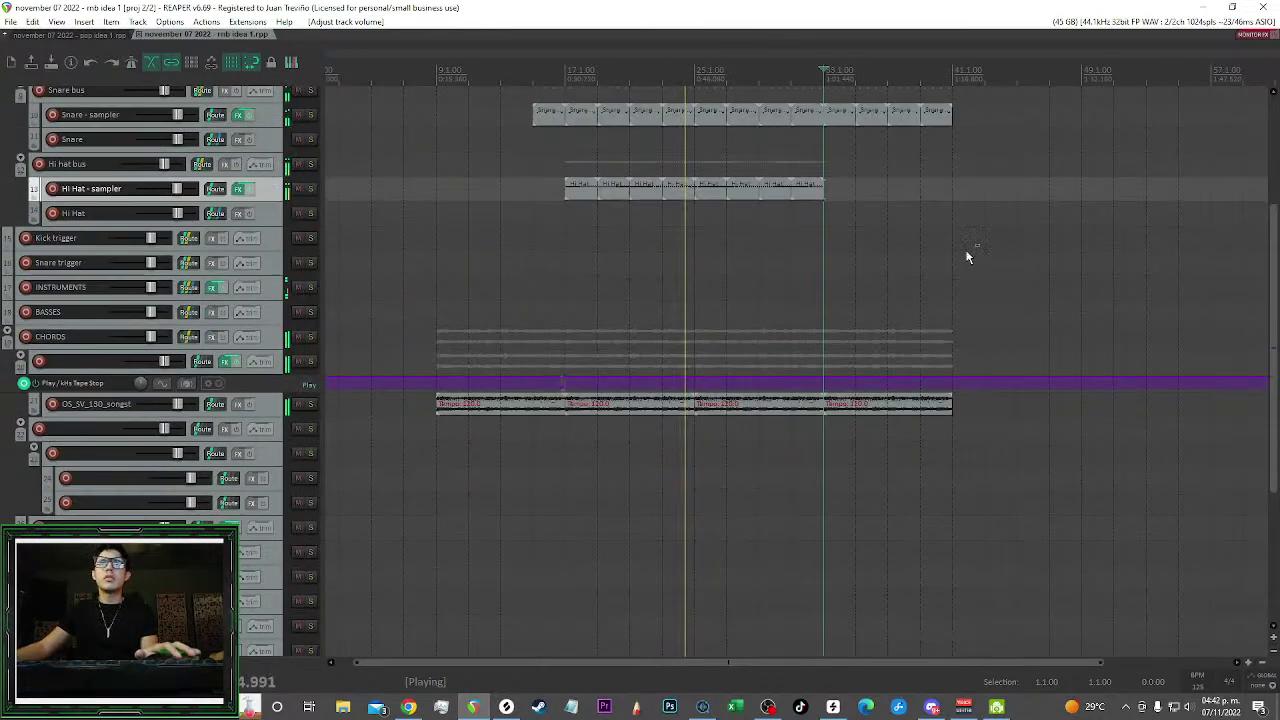
{"action": "scroll", "coordinate": [811, 307], "scroll_direction": "right", "scroll_amount": 2}
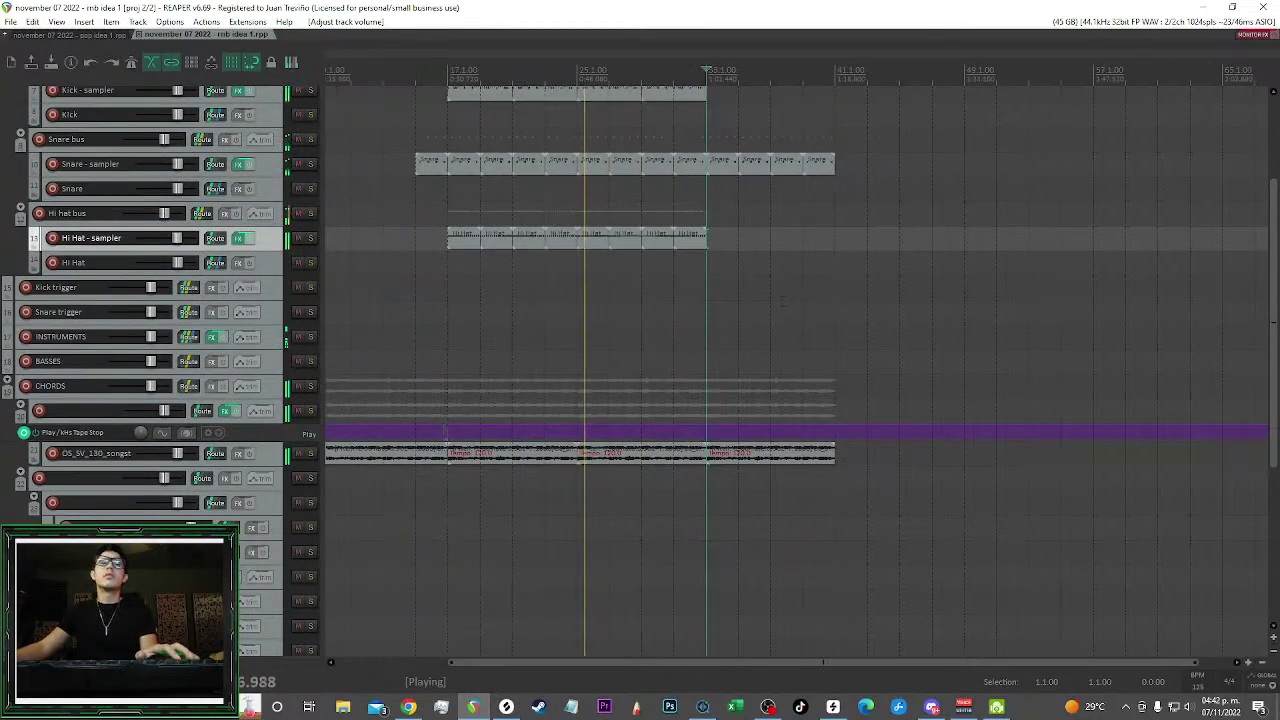
{"action": "right_click", "coordinate": [281, 391]}
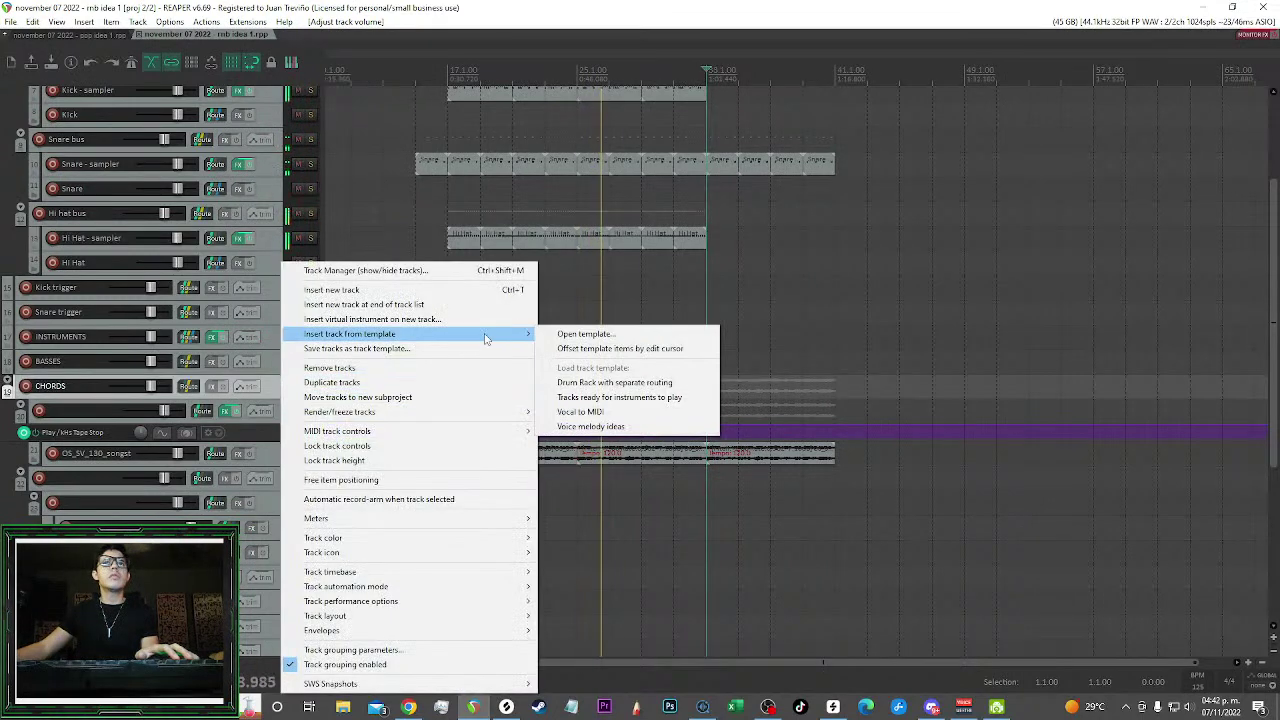
{"action": "left_click", "coordinate": [453, 351]}
{"action": "key", "text": "ctrl+t"}
{"action": "key", "text": "ctrl+t"}
{"action": "left_click_drag", "start_coordinate": [275, 436], "coordinate": [315, 408]}
{"action": "scroll", "coordinate": [770, 315], "scroll_direction": "up", "scroll_amount": 2}
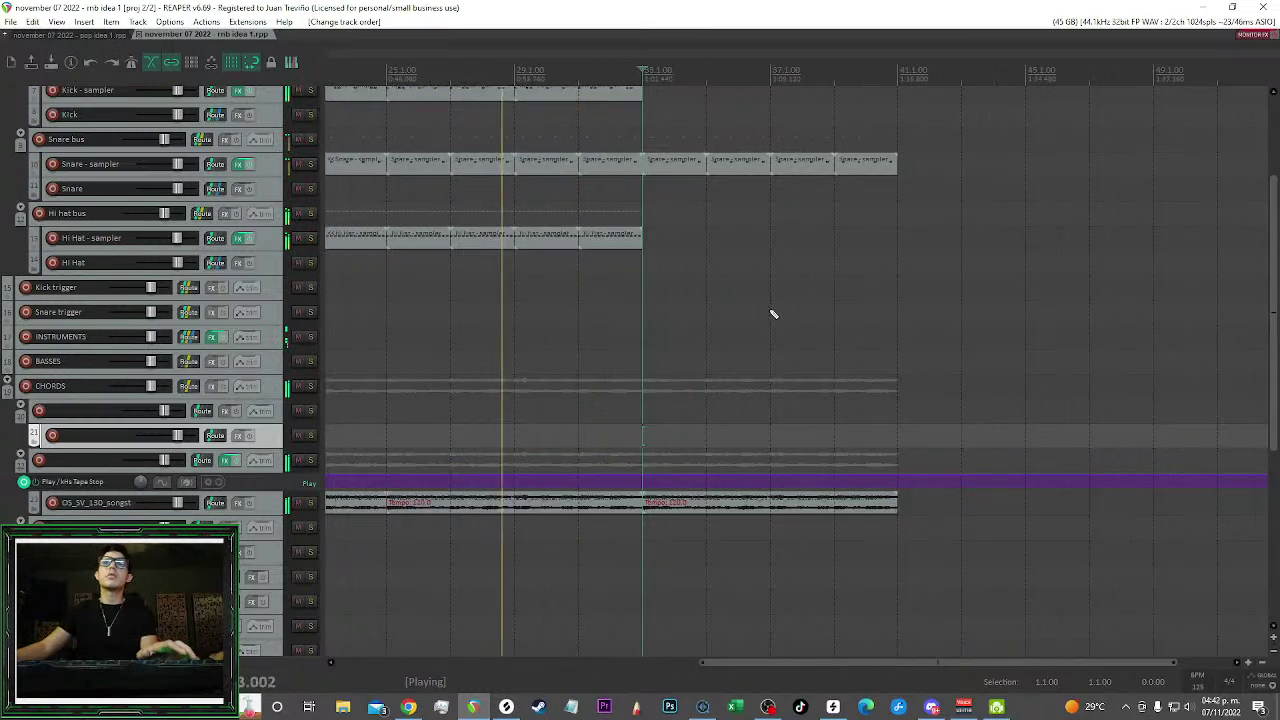
{"action": "scroll", "coordinate": [751, 305], "scroll_direction": "down", "scroll_amount": 2}
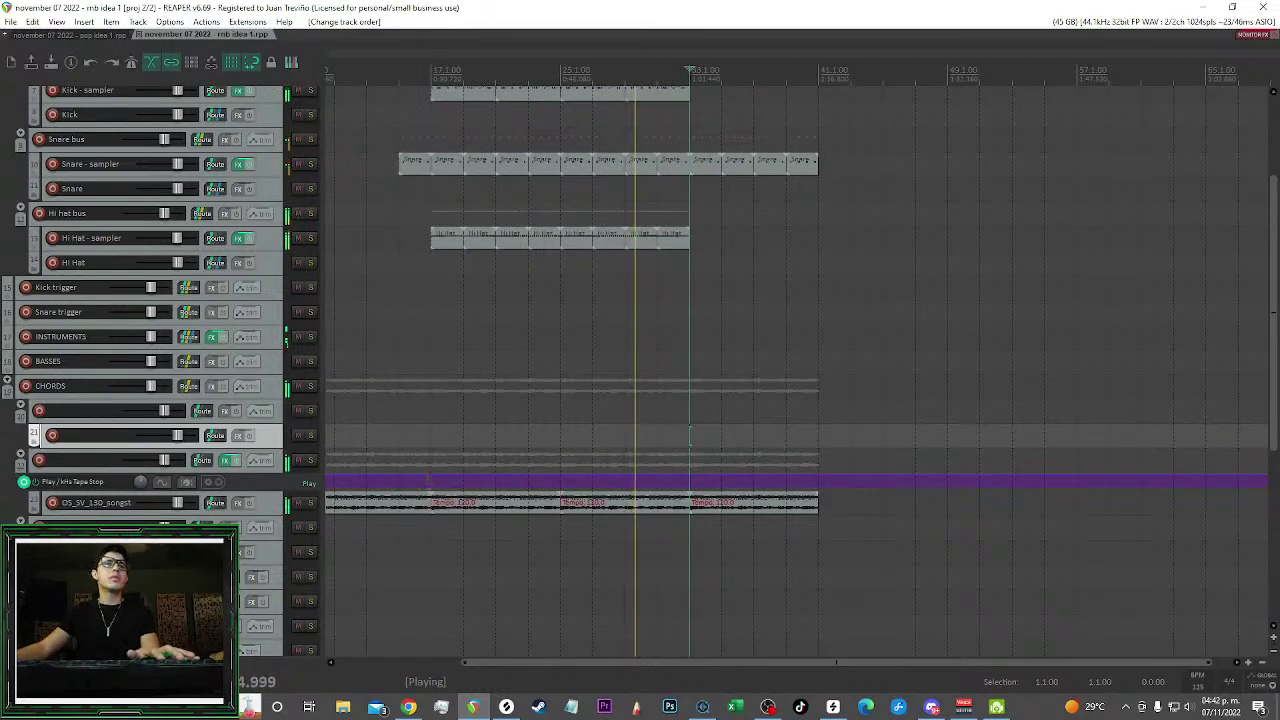
{"action": "scroll", "coordinate": [751, 361], "scroll_direction": "up", "scroll_amount": 1}
{"action": "scroll", "coordinate": [753, 440], "scroll_direction": "down", "scroll_amount": 2}
{"action": "left_click", "coordinate": [757, 488]}
{"action": "left_click", "coordinate": [797, 490]}
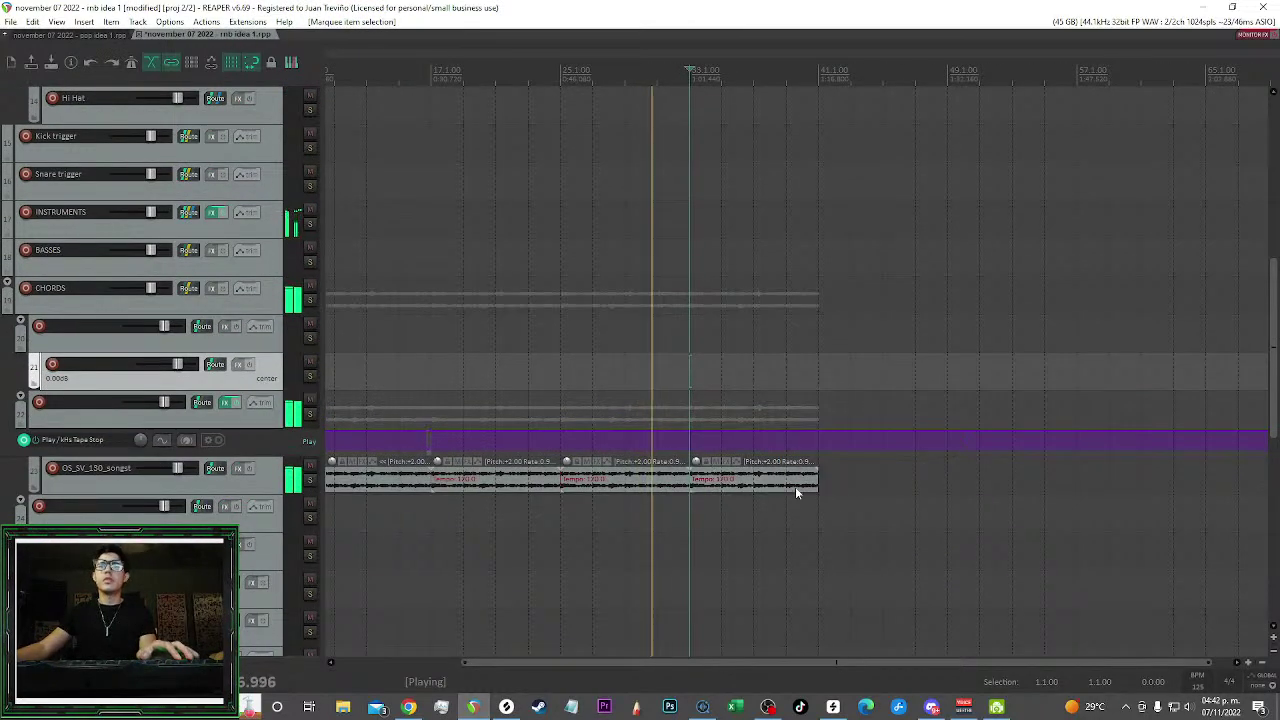
{"action": "scroll", "coordinate": [860, 490], "scroll_direction": "down", "scroll_amount": 2}
{"action": "left_click_drag", "start_coordinate": [867, 493], "coordinate": [674, 442]}
{"action": "scroll", "coordinate": [650, 390], "scroll_direction": "up", "scroll_amount": 2}
{"action": "left_click_drag", "start_coordinate": [665, 349], "coordinate": [599, 335]}
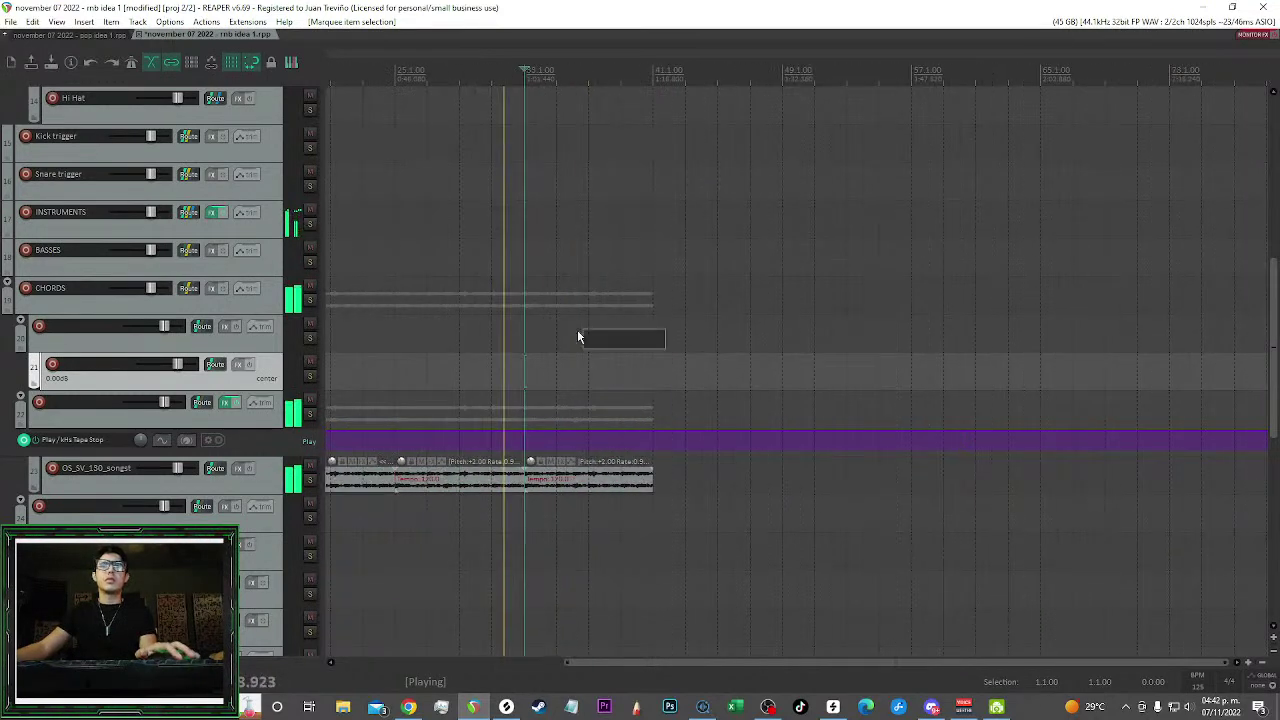
Duplicate the snare items to fill measures 33 to 41 and mute the copies from measure 37 to 41
{"action": "scroll", "coordinate": [623, 340], "scroll_direction": "down", "scroll_amount": 3}
{"action": "left_click_drag", "start_coordinate": [617, 202], "coordinate": [550, 163]}
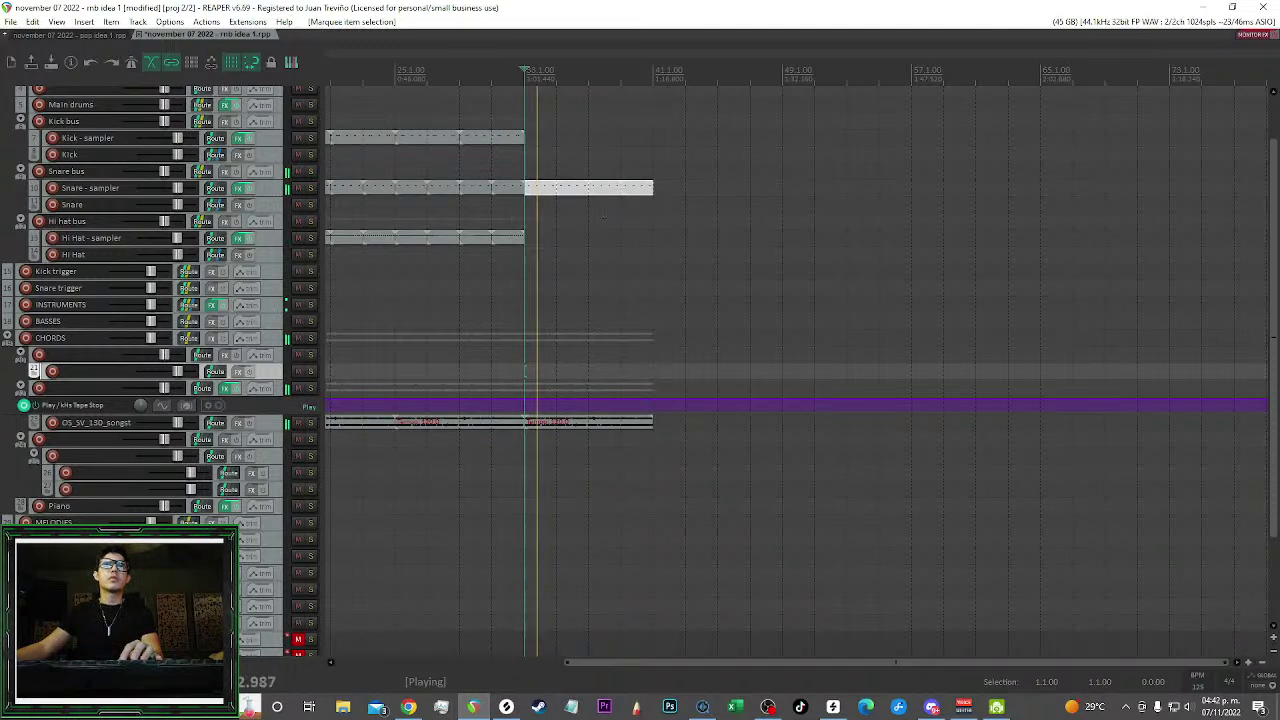
{"action": "left_click_drag", "start_coordinate": [660, 229], "coordinate": [639, 276]}
{"action": "key", "text": "m"}
{"action": "left_click", "coordinate": [606, 191]}
{"action": "key", "text": "m"}
{"action": "scroll", "coordinate": [618, 271], "scroll_direction": "down", "scroll_amount": 3}
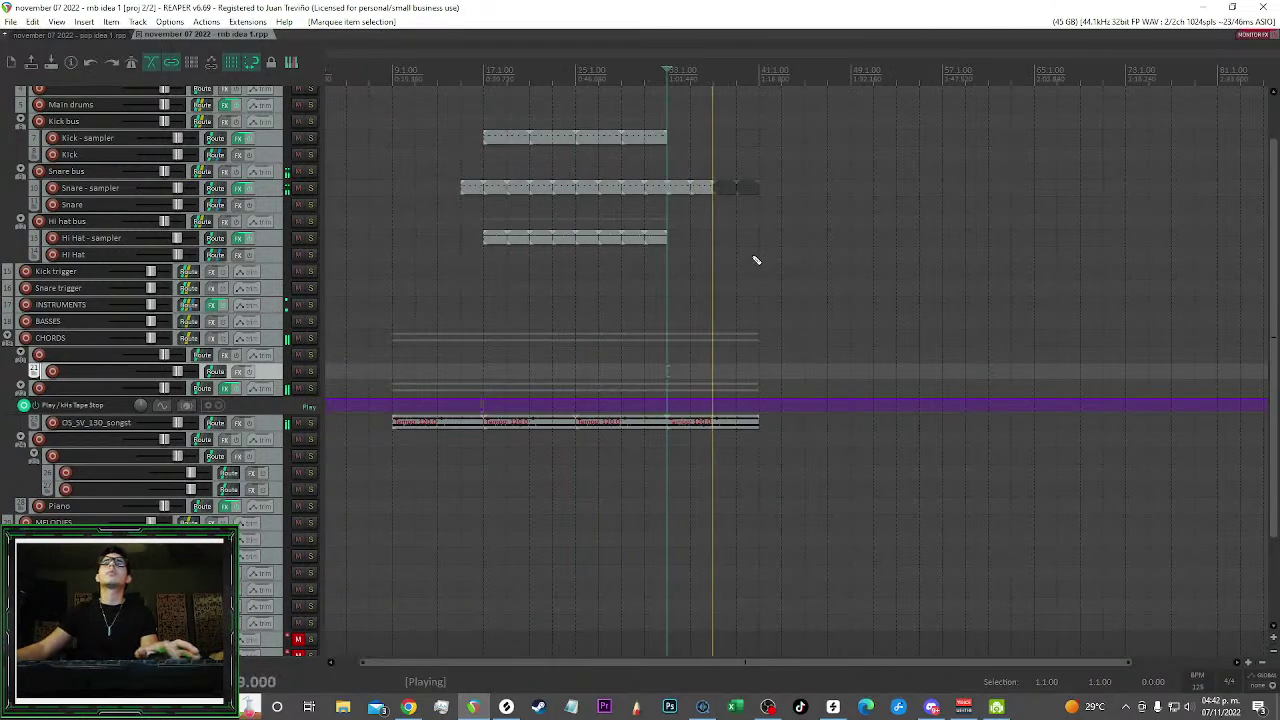
Copy the kick, snare, hi-hat and sample items of measures 17 to 33 so that the copies start at measure 41
{"action": "left_click_drag", "start_coordinate": [664, 440], "coordinate": [497, 104]}
{"action": "left_click_drag", "start_coordinate": [545, 124], "coordinate": [797, 134]}
{"action": "scroll", "coordinate": [797, 134], "scroll_direction": "right", "scroll_amount": 3}
{"action": "left_click", "coordinate": [870, 143]}
Duplicate the Kick bus folder together with its Kick - sampler and Kick tracks
{"action": "scroll", "coordinate": [870, 143], "scroll_direction": "up", "scroll_amount": 1}
{"action": "left_click", "coordinate": [667, 168]}
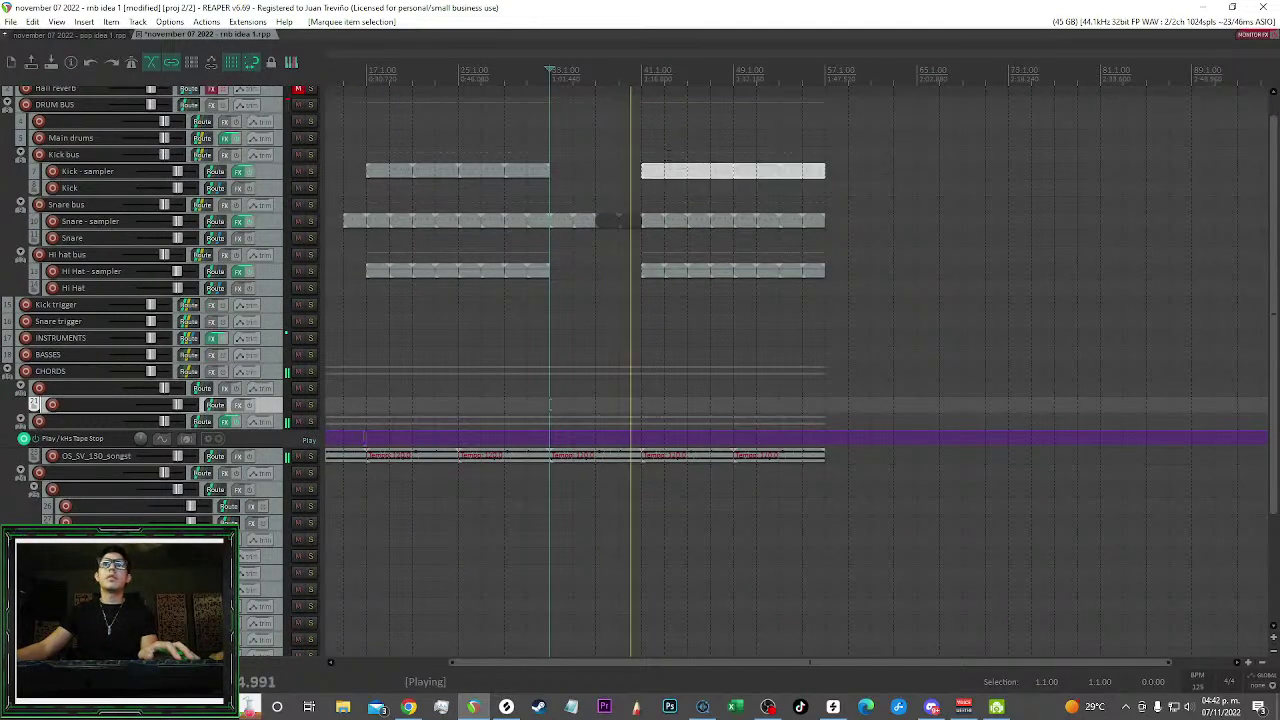
{"action": "right_click", "coordinate": [277, 157]}
{"action": "left_click", "coordinate": [270, 172]}
{"action": "left_click", "coordinate": [281, 157]}
{"action": "right_click", "coordinate": [281, 157]}
{"action": "left_click", "coordinate": [400, 276]}
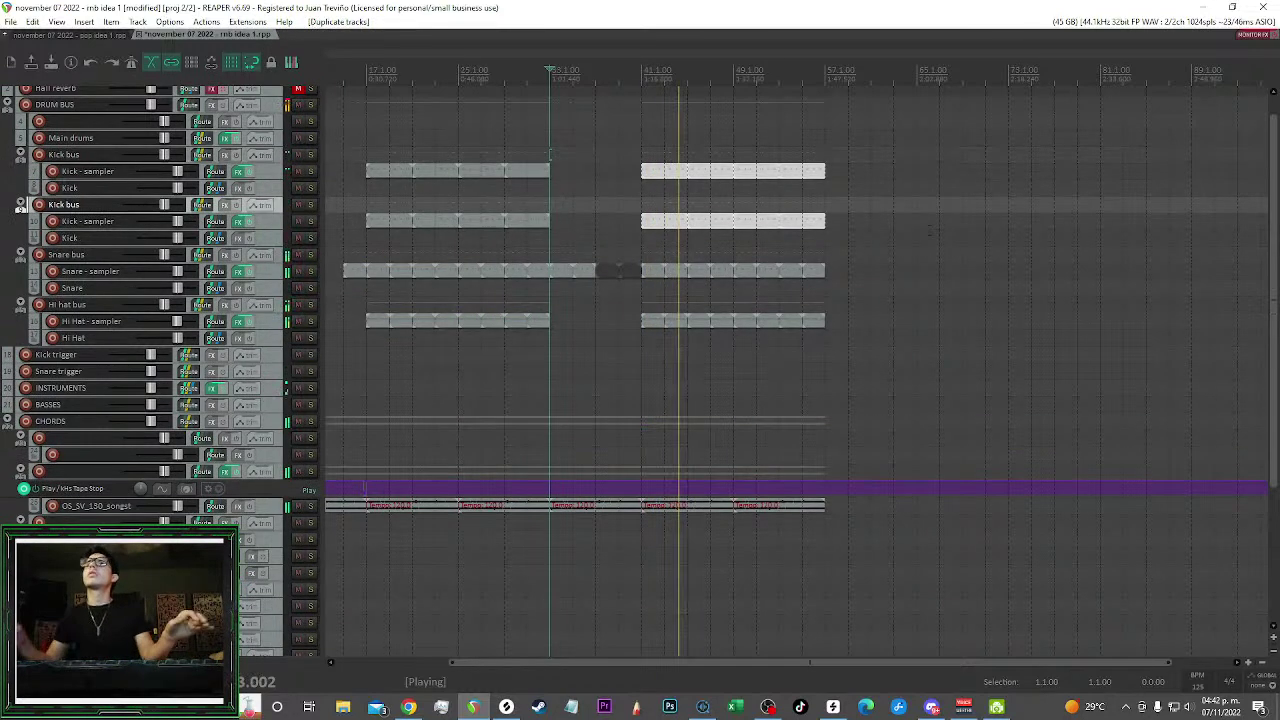
Mute the kick items from measure 41 to 57 on the original Kick - sampler track and play from just before measure 41
{"action": "left_click_drag", "start_coordinate": [886, 196], "coordinate": [622, 200]}
{"action": "key", "text": "alt+m"}
{"action": "left_click", "coordinate": [621, 200]}
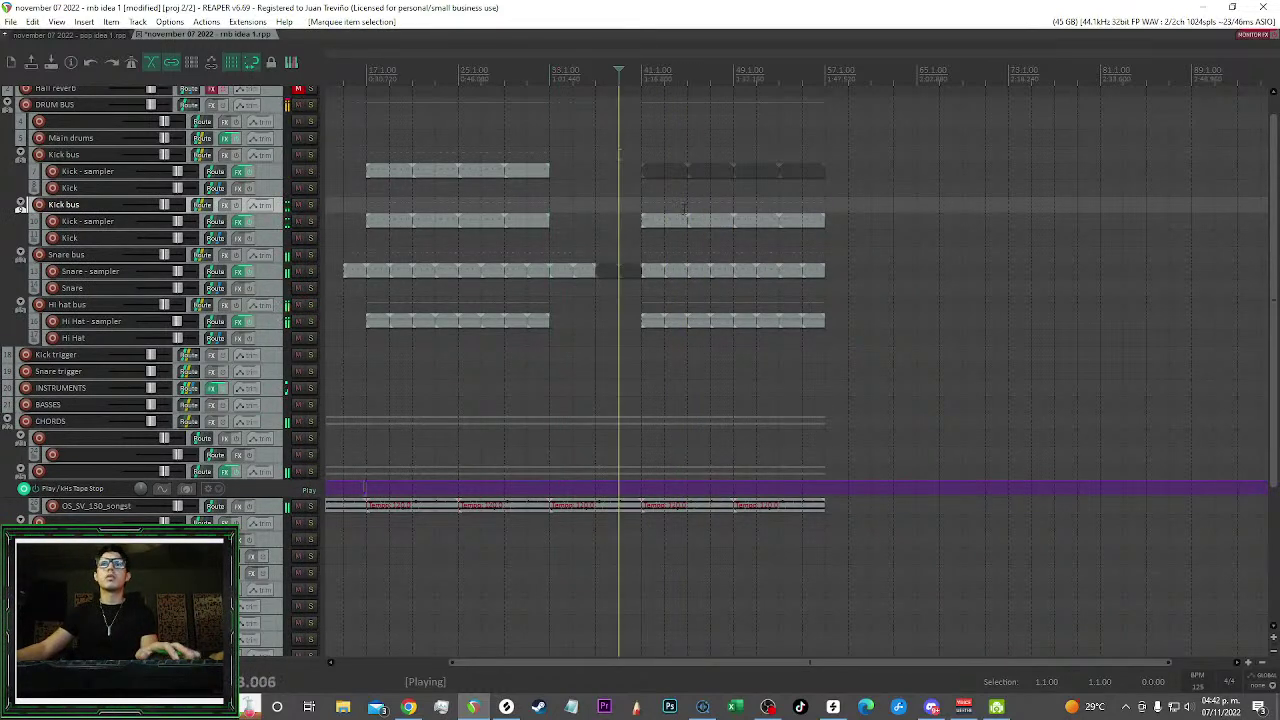
In the duplicate track's kick item at measure 41, move the second note to beat 2 and measure 42's first note earlier, into measure 41
{"action": "scroll", "coordinate": [681, 204], "scroll_direction": "up", "scroll_amount": 3}
{"action": "scroll", "coordinate": [681, 205], "scroll_direction": "up", "scroll_amount": 2}
{"action": "left_click", "coordinate": [651, 179]}
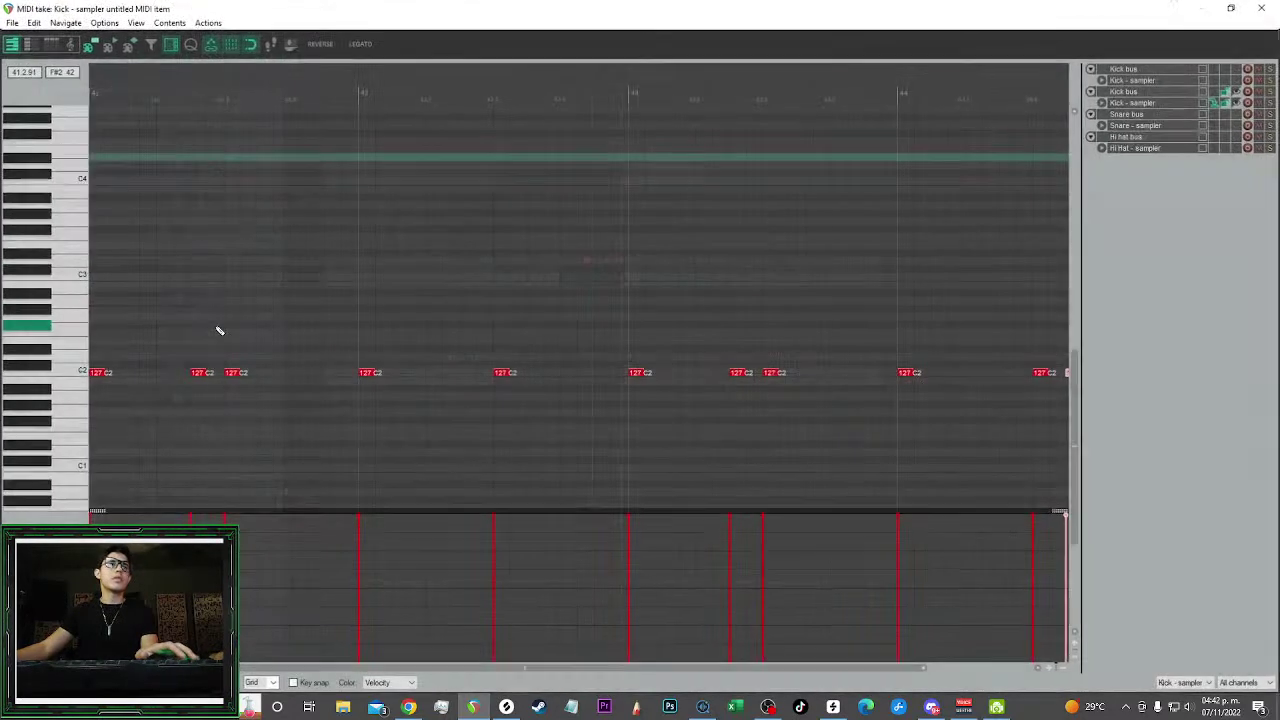
{"action": "double_click", "coordinate": [655, 176]}
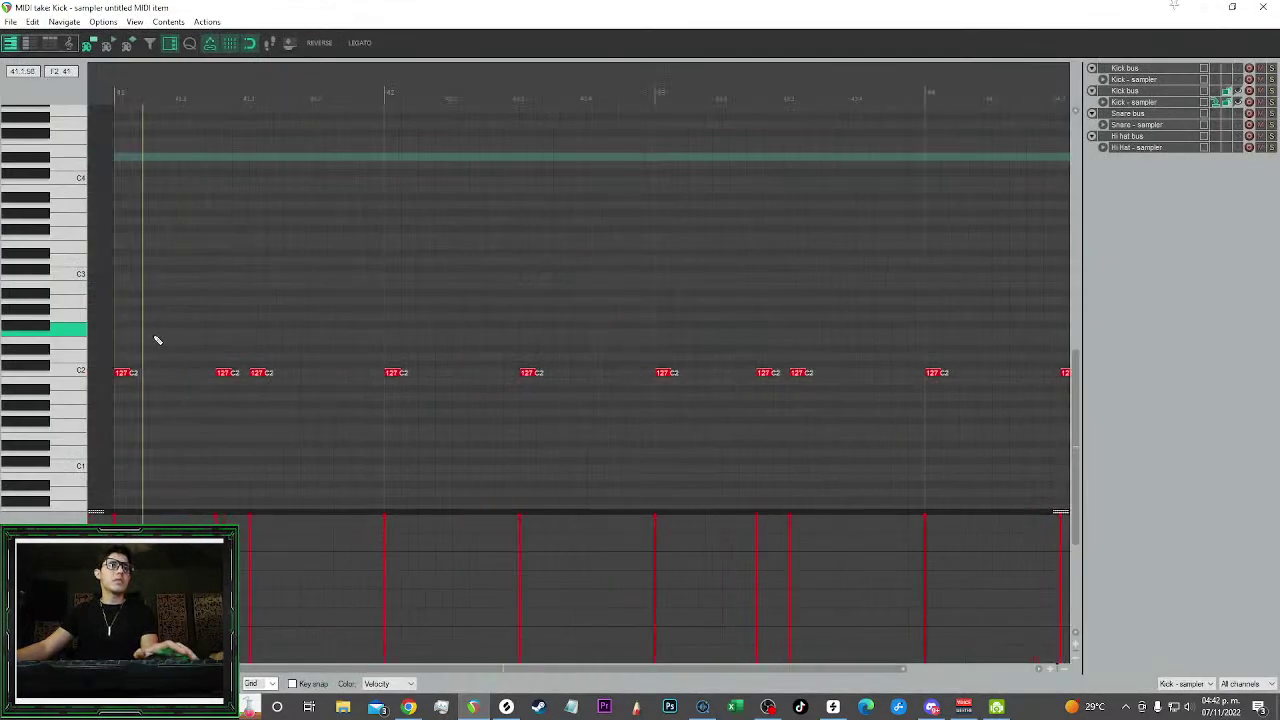
{"action": "left_click_drag", "start_coordinate": [206, 372], "coordinate": [185, 378]}
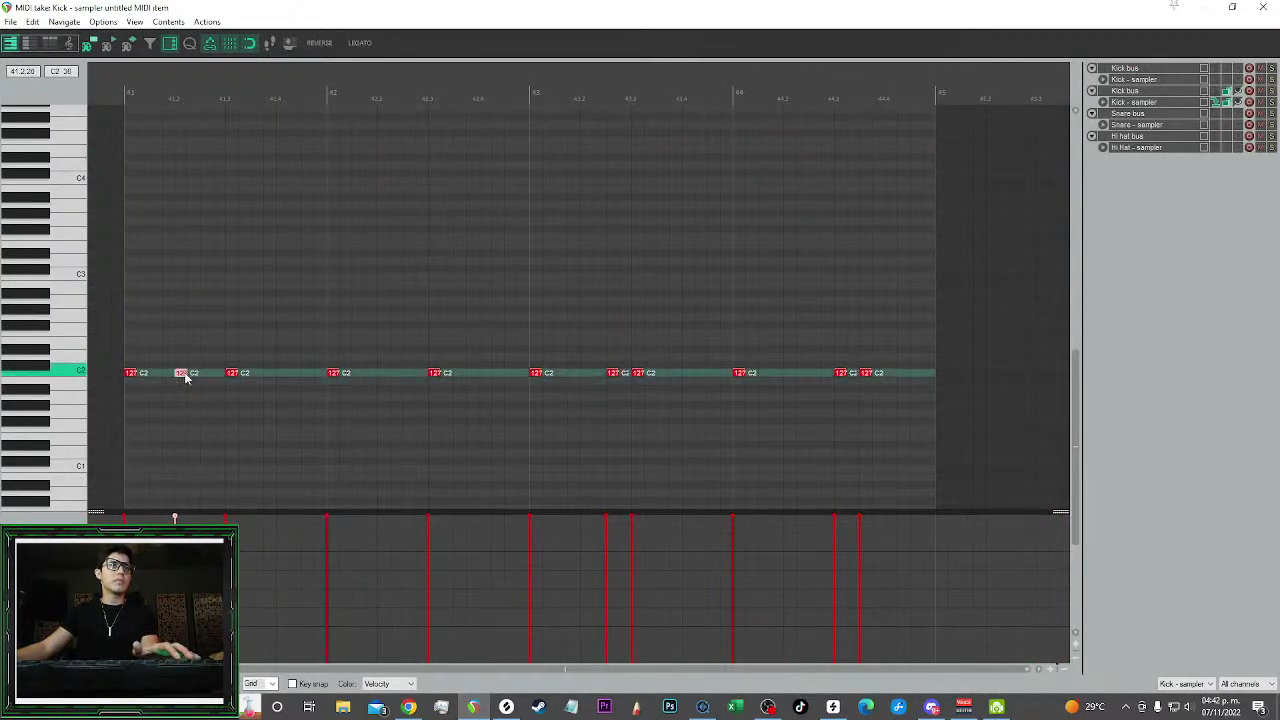
{"action": "left_click_drag", "start_coordinate": [333, 373], "coordinate": [293, 378]}
{"action": "left_click", "coordinate": [1263, 7]}
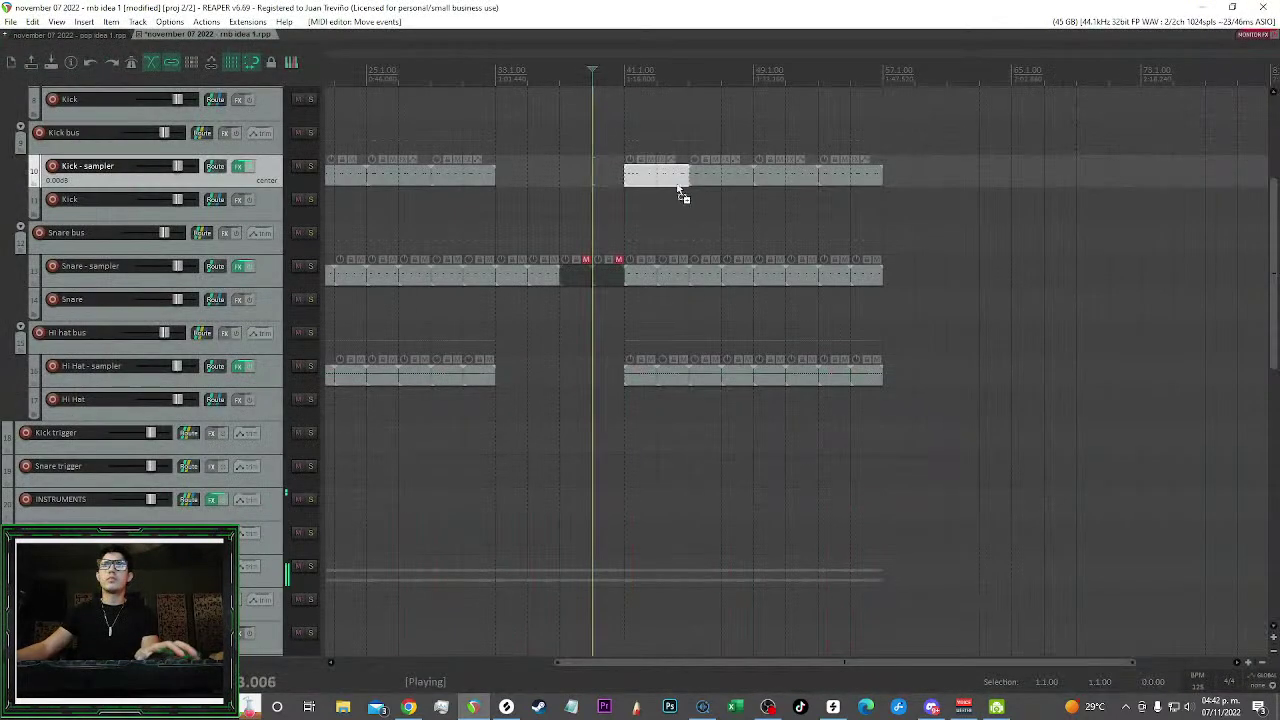
Keep only the first measure of the edited kick pattern, delete the kick items following it, and repeat that measure up to measure 57
{"action": "scroll", "coordinate": [672, 182], "scroll_direction": "up", "scroll_amount": 2}
{"action": "left_click_drag", "start_coordinate": [631, 183], "coordinate": [970, 186]}
{"action": "key", "text": "Delete"}
{"action": "left_click_drag", "start_coordinate": [616, 178], "coordinate": [698, 178]}
{"action": "key", "text": "ctrl+d"}
{"action": "key", "text": "ctrl+d"}
{"action": "key", "text": "ctrl+d"}
{"action": "key", "text": "ctrl+d"}
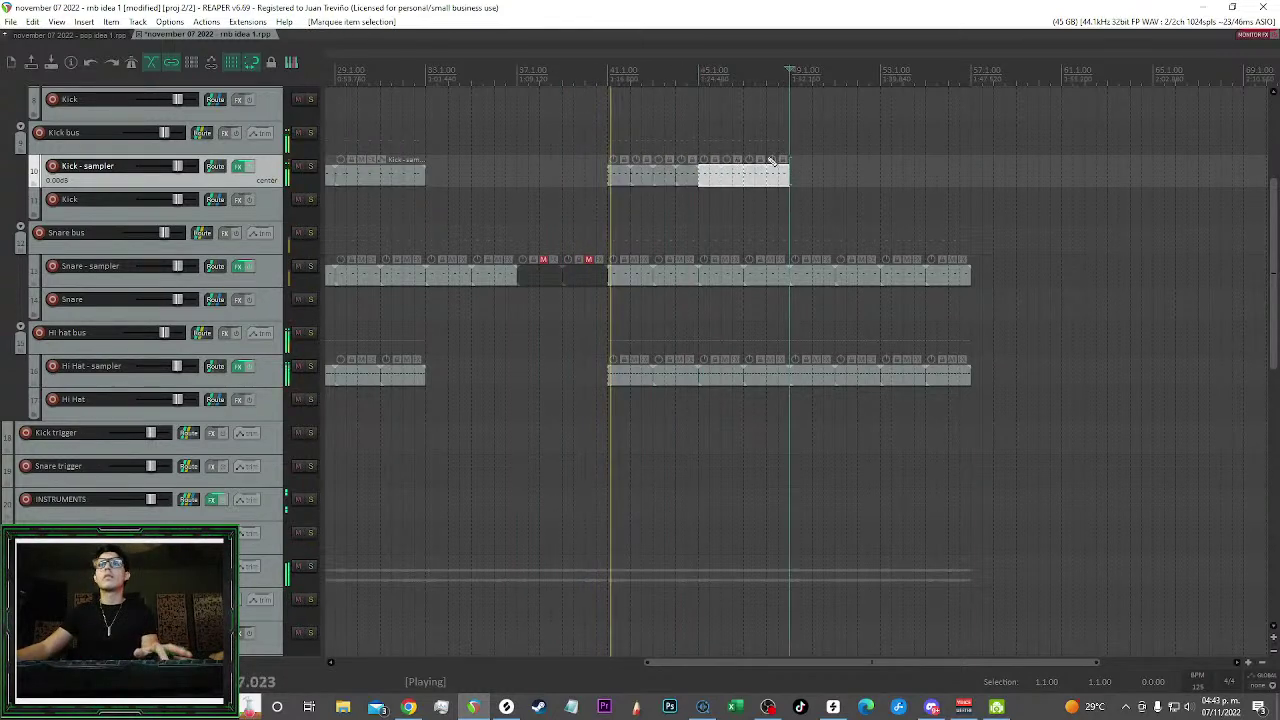
{"action": "key", "text": "ctrl+d"}
{"action": "key", "text": "ctrl+d"}
Mute all Hi Hat - sampler items from measure 41 to 57
{"action": "left_click_drag", "start_coordinate": [1003, 146], "coordinate": [1030, 175]}
{"action": "scroll", "coordinate": [700, 380], "scroll_direction": "down", "scroll_amount": 1}
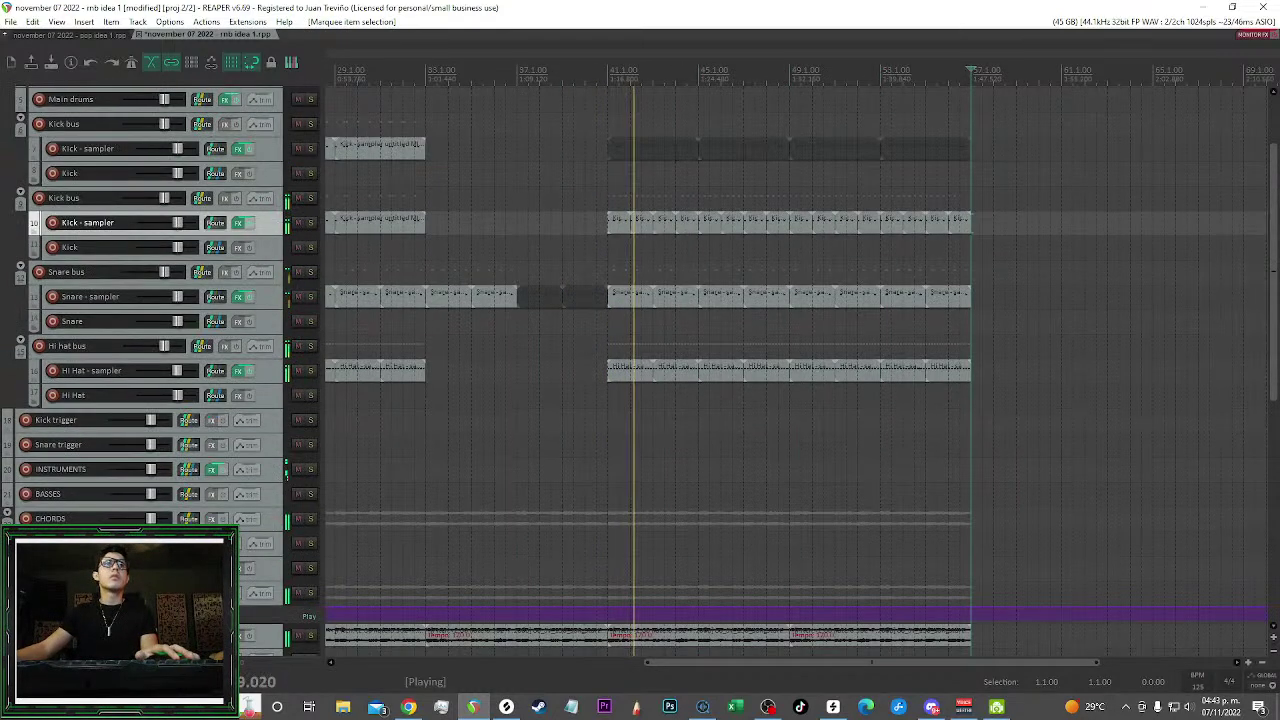
{"action": "scroll", "coordinate": [700, 340], "scroll_direction": "up", "scroll_amount": 1}
{"action": "left_click_drag", "start_coordinate": [709, 305], "coordinate": [609, 380]}
{"action": "key", "text": "m"}
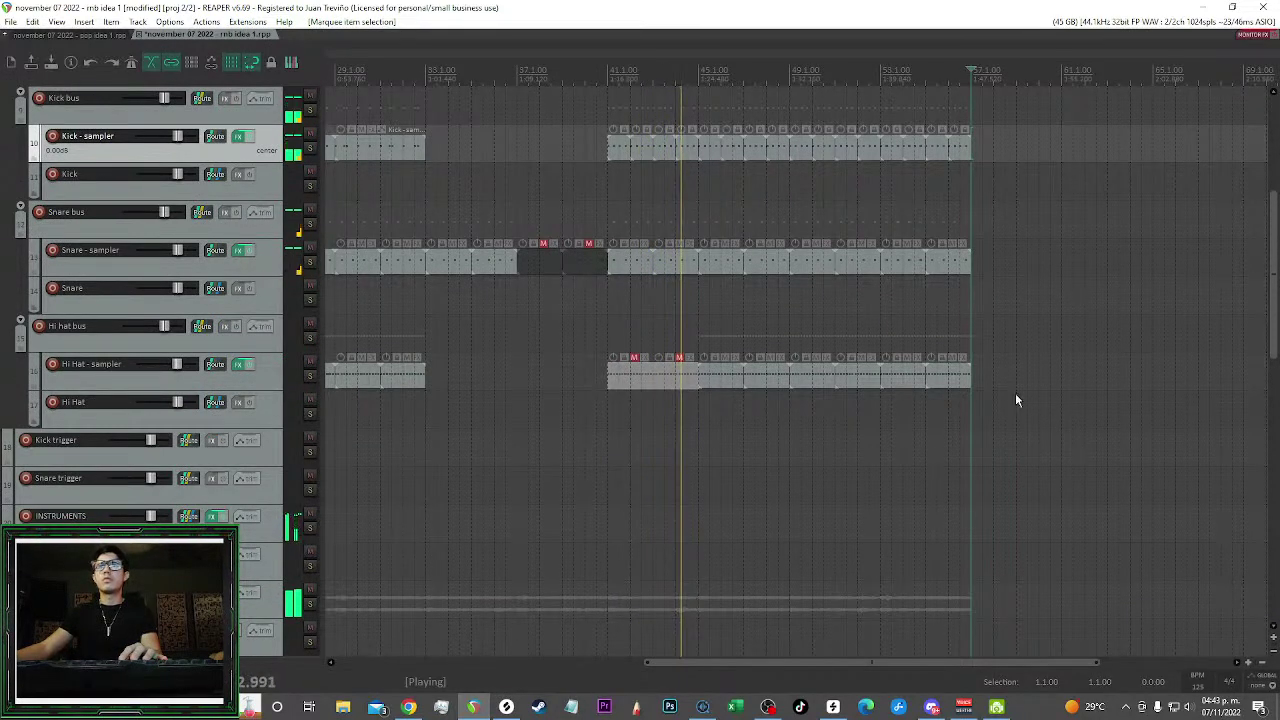
{"action": "left_click_drag", "start_coordinate": [1097, 407], "coordinate": [726, 347]}
{"action": "key", "text": "m"}
Try the section with the hi-hat items of measures 41 to 57 unmuted and restore their mute
{"action": "left_click_drag", "start_coordinate": [793, 447], "coordinate": [879, 449]}
{"action": "scroll", "coordinate": [628, 417], "scroll_direction": "up", "scroll_amount": 1}
{"action": "scroll", "coordinate": [610, 412], "scroll_direction": "down", "scroll_amount": 2}
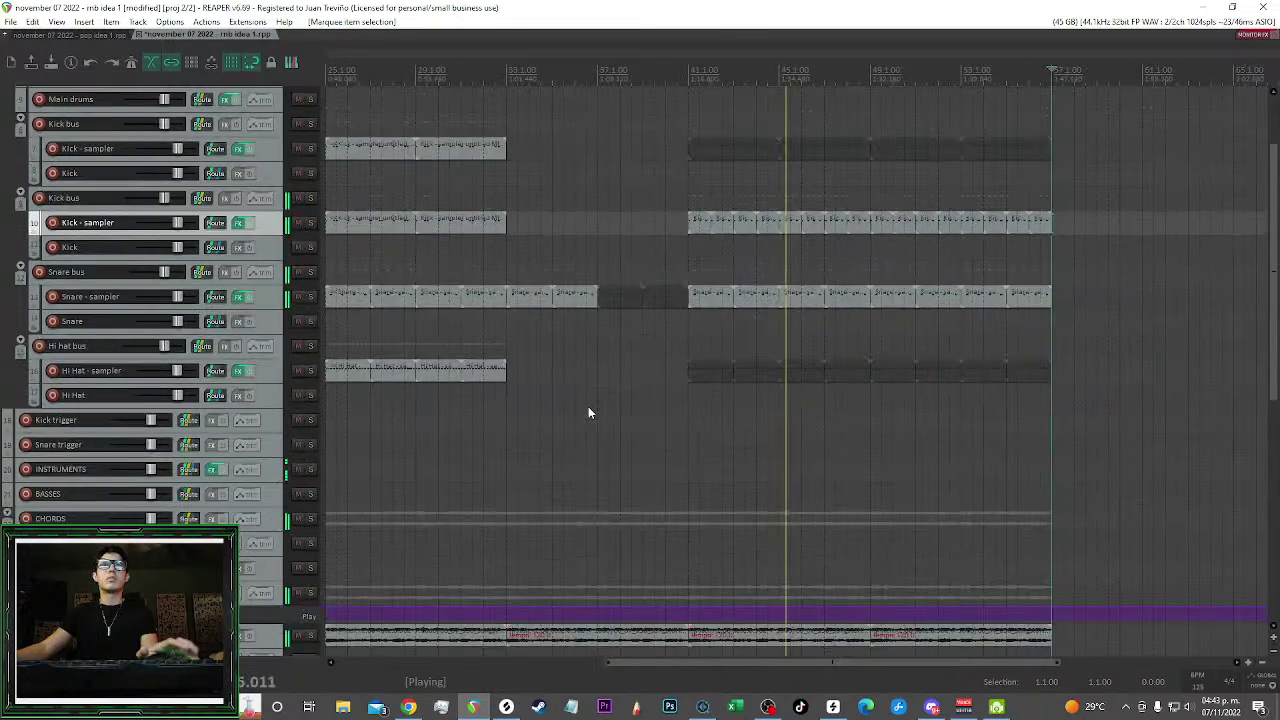
{"action": "scroll", "coordinate": [591, 408], "scroll_direction": "left", "scroll_amount": 2}
{"action": "scroll", "coordinate": [752, 220], "scroll_direction": "down", "scroll_amount": 1}
{"action": "key", "text": "u"}
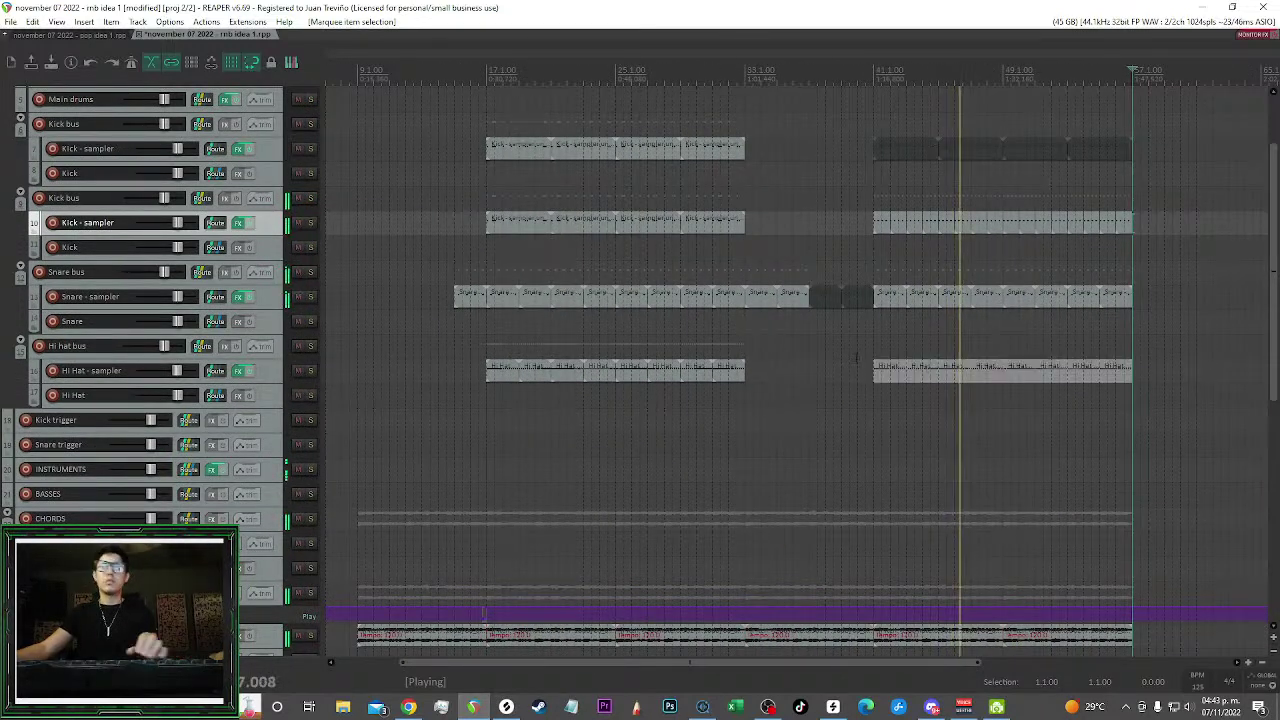
{"action": "scroll", "coordinate": [1072, 304], "scroll_direction": "right", "scroll_amount": 1}
{"action": "key", "text": "ctrl+shift+z"}
{"action": "key", "text": "ctrl+shift+z"}
{"action": "scroll", "coordinate": [1050, 334], "scroll_direction": "down", "scroll_amount": 1}
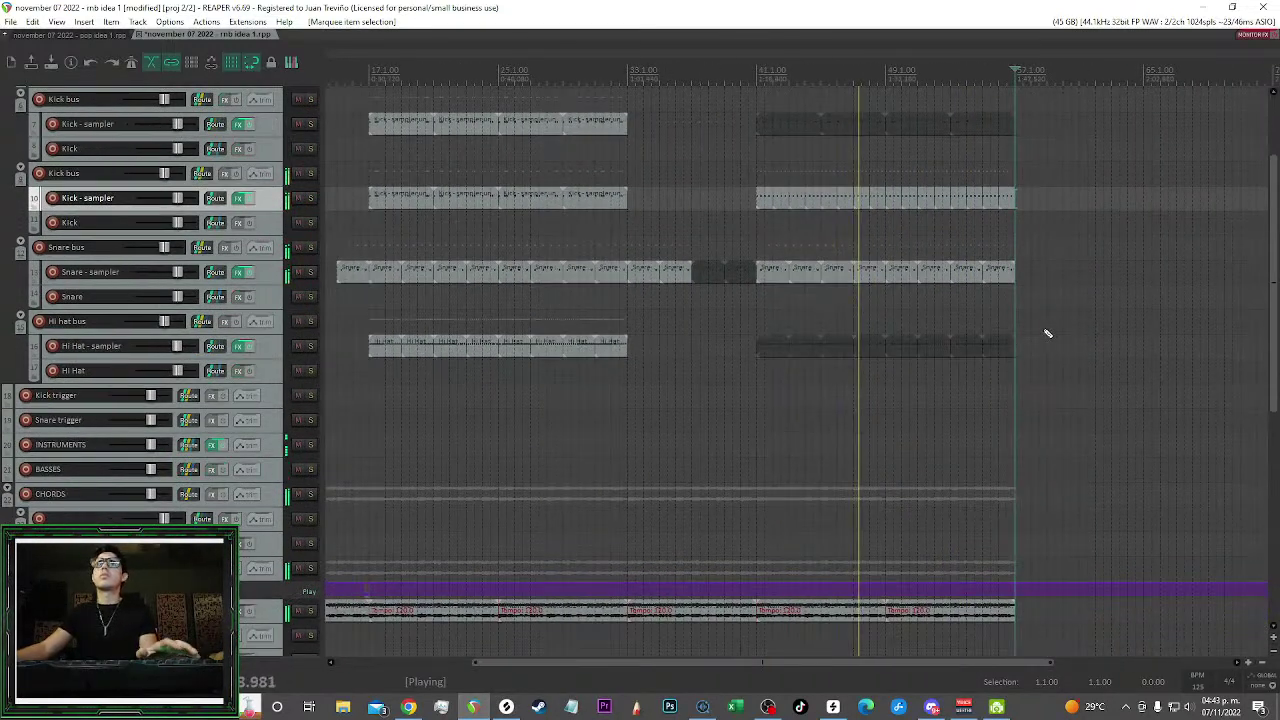
Save the project and duplicate the Hi hat bus folder with its child tracks
{"action": "key", "text": "ctrl+s"}
{"action": "scroll", "coordinate": [1050, 334], "scroll_direction": "right", "scroll_amount": 1}
{"action": "left_click", "coordinate": [275, 324]}
{"action": "right_click", "coordinate": [273, 321]}
{"action": "left_click", "coordinate": [271, 299]}
{"action": "left_click", "coordinate": [276, 315]}
{"action": "right_click", "coordinate": [272, 311]}
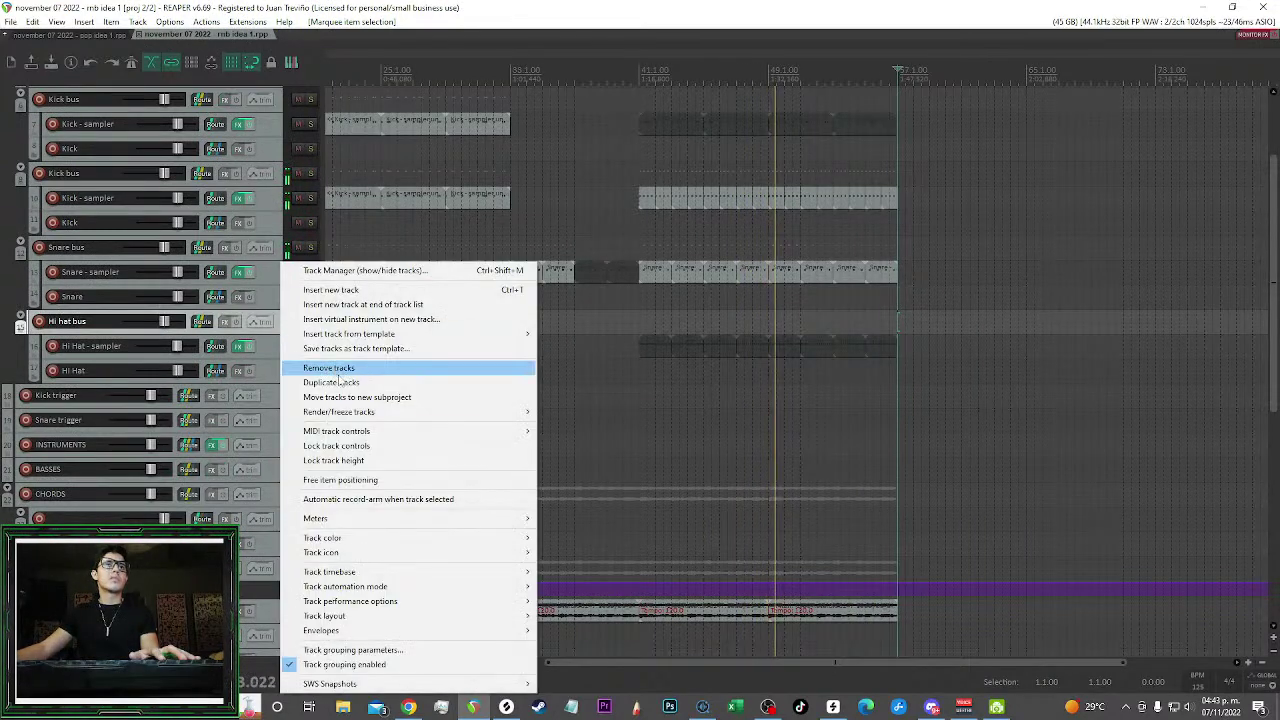
{"action": "key", "text": "Escape"}
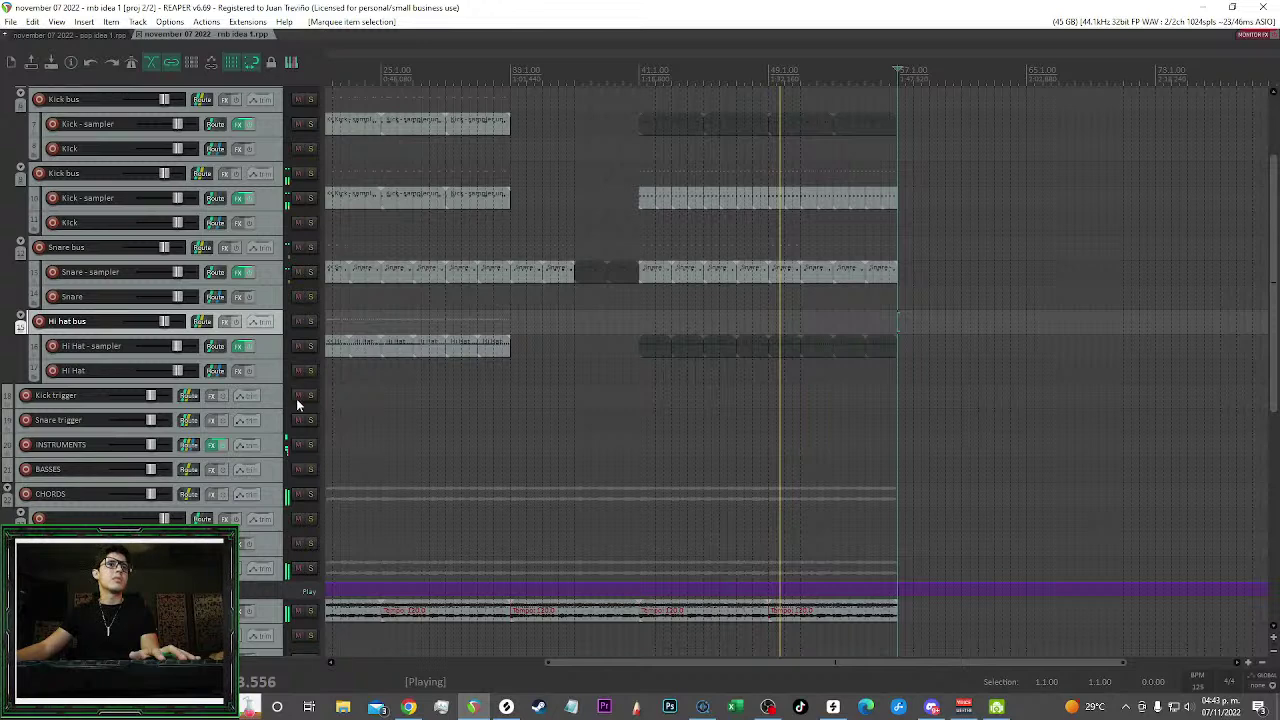
{"action": "key", "text": "ctrl+d"}
On the duplicated Hi Hat - sampler track, delete the items before measure 41 and unmute those from measure 41 to 57
{"action": "scroll", "coordinate": [566, 459], "scroll_direction": "down", "scroll_amount": 2}
{"action": "left_click_drag", "start_coordinate": [522, 446], "coordinate": [326, 412]}
{"action": "key", "text": "Delete"}
{"action": "left_click_drag", "start_coordinate": [903, 454], "coordinate": [708, 419]}
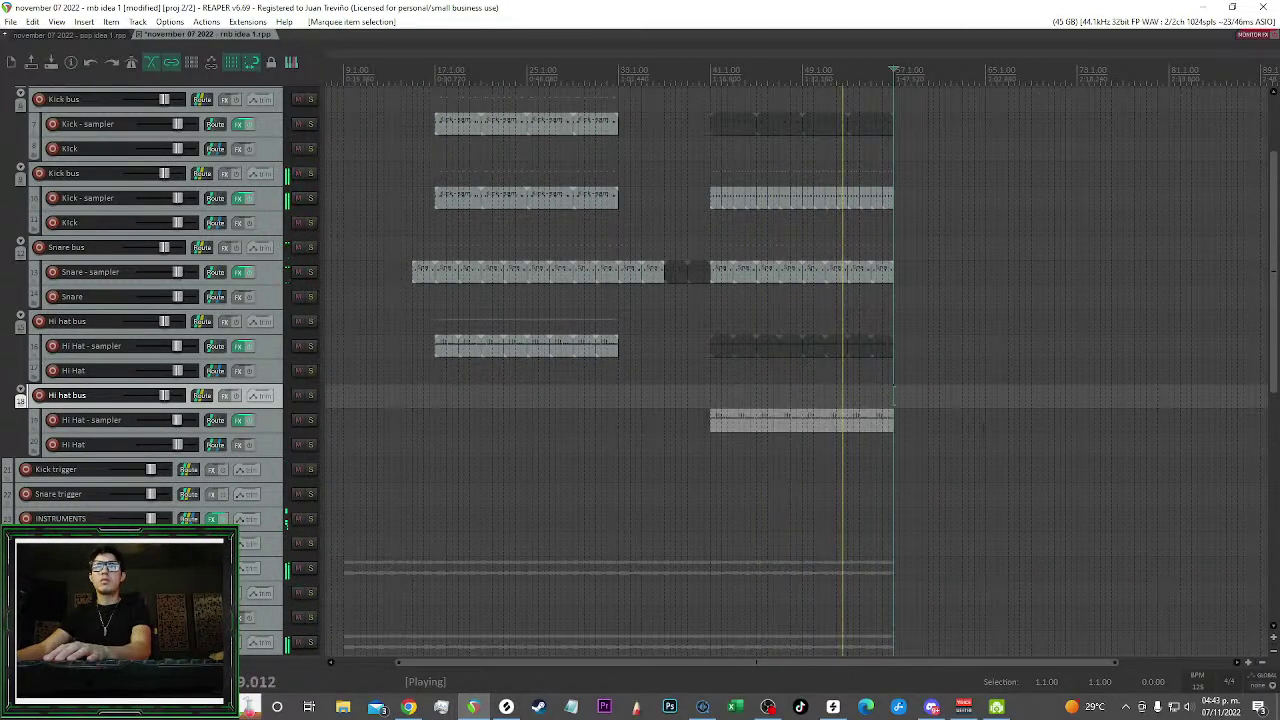
Delete the muted hi-hat items on the original track and every duplicate-track hi-hat item after the one at measures 41 to 43
{"action": "left_click_drag", "start_coordinate": [699, 341], "coordinate": [697, 341]}
{"action": "key", "text": "Delete"}
{"action": "left_click_drag", "start_coordinate": [921, 434], "coordinate": [663, 419]}
{"action": "scroll", "coordinate": [781, 431], "scroll_direction": "up", "scroll_amount": 2}
{"action": "key", "text": "Delete"}
{"action": "left_click", "coordinate": [629, 400]}
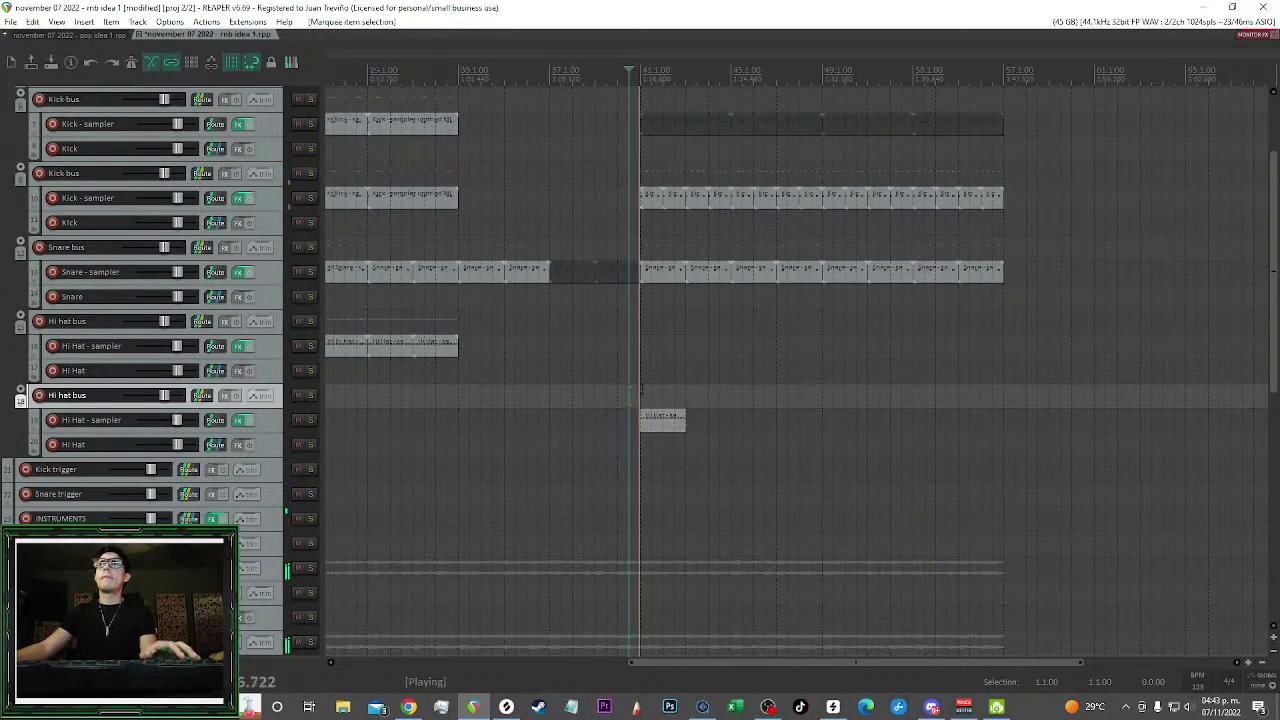
Delete the high-velocity on-beat notes from the hi-hat item at measure 41, keeping only the softer off-beat notes
{"action": "scroll", "coordinate": [663, 423], "scroll_direction": "up", "scroll_amount": 2}
{"action": "double_click", "coordinate": [600, 420]}
{"action": "scroll", "coordinate": [120, 262], "scroll_direction": "up", "scroll_amount": 4}
{"action": "left_click_drag", "start_coordinate": [118, 305], "coordinate": [121, 374]}
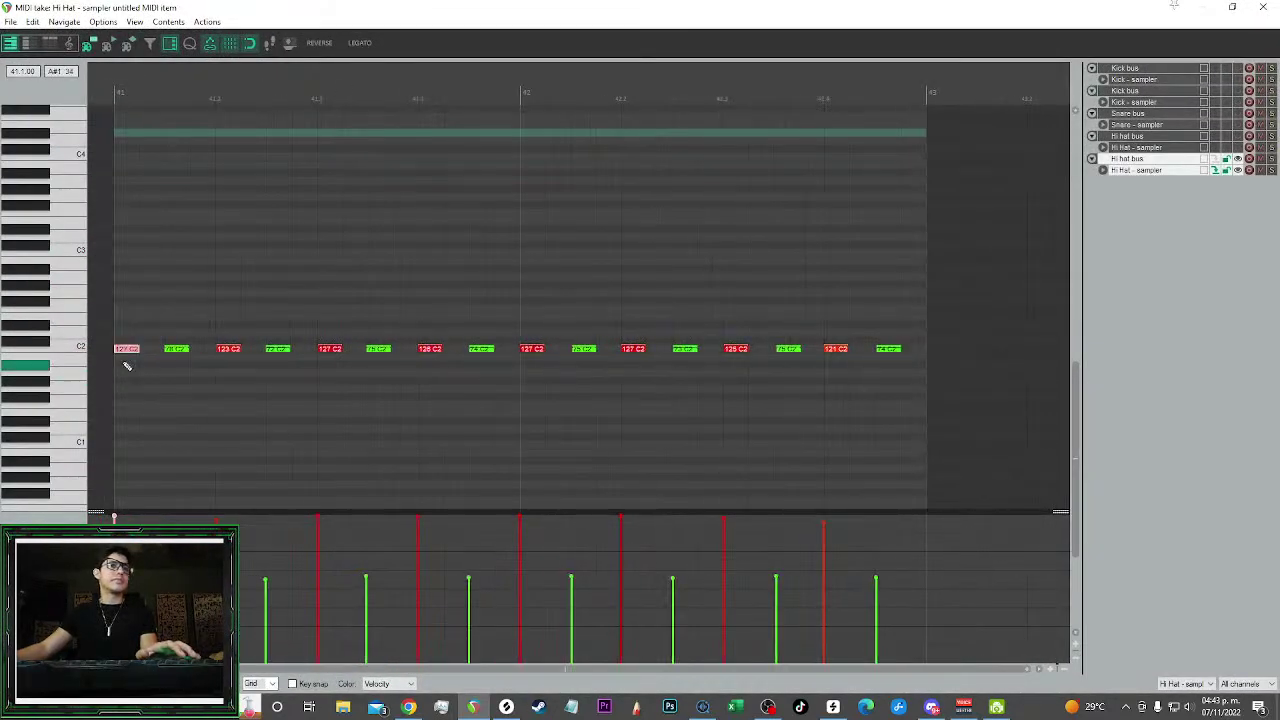
{"action": "scroll", "coordinate": [162, 356], "scroll_direction": "up", "scroll_amount": 2}
{"action": "scroll", "coordinate": [148, 338], "scroll_direction": "right", "scroll_amount": 3}
{"action": "scroll", "coordinate": [140, 322], "scroll_direction": "left", "scroll_amount": 3}
{"action": "scroll", "coordinate": [140, 322], "scroll_direction": "down", "scroll_amount": 2}
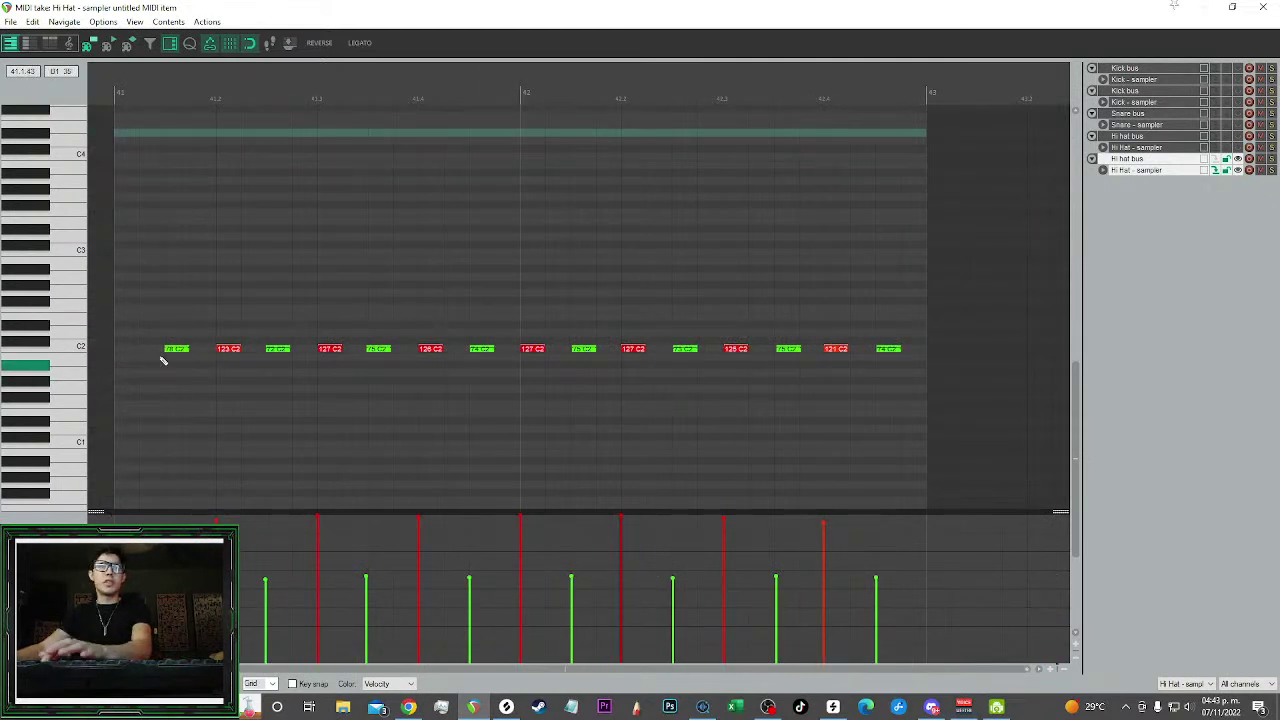
{"action": "left_click_drag", "start_coordinate": [457, 362], "coordinate": [458, 362]}
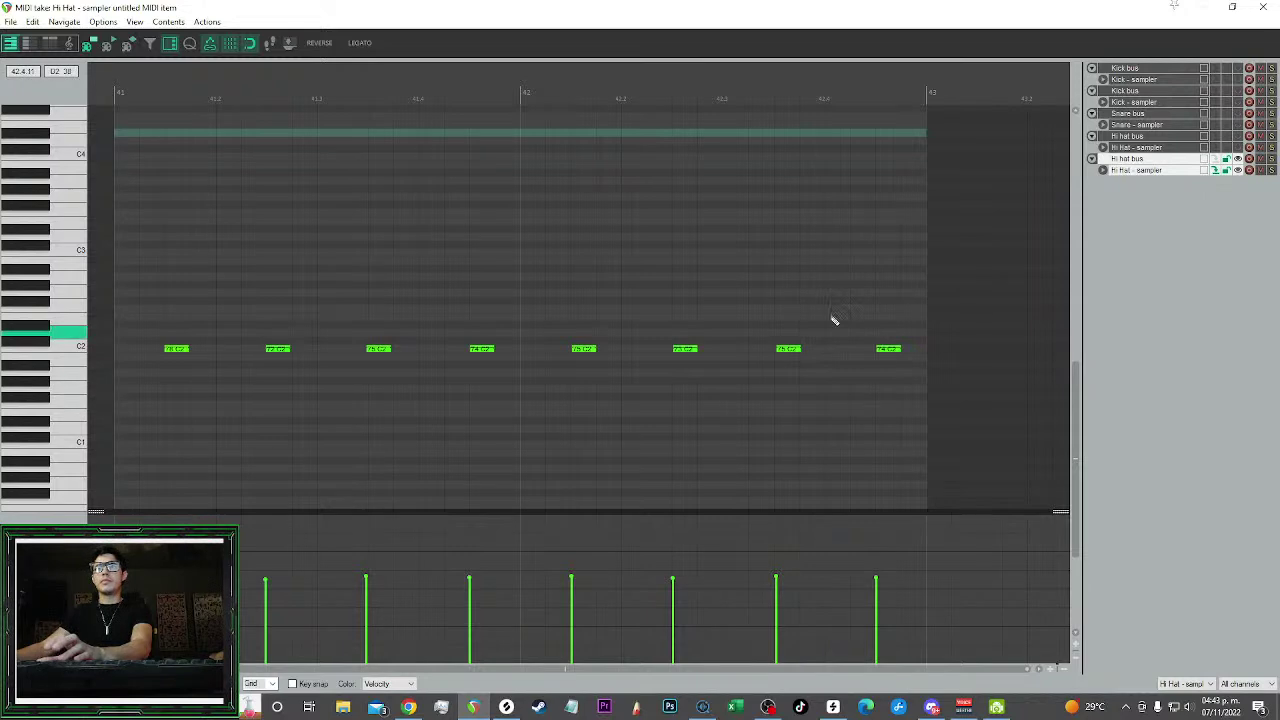
{"action": "left_click", "coordinate": [1265, 8]}
Duplicate the off-beat hi-hat item repeatedly until it fills measures 41 to 57
{"action": "left_click_drag", "start_coordinate": [993, 266], "coordinate": [937, 296]}
{"action": "scroll", "coordinate": [668, 400], "scroll_direction": "up", "scroll_amount": 2}
{"action": "right_click", "coordinate": [562, 422]}
{"action": "left_click", "coordinate": [632, 406]}
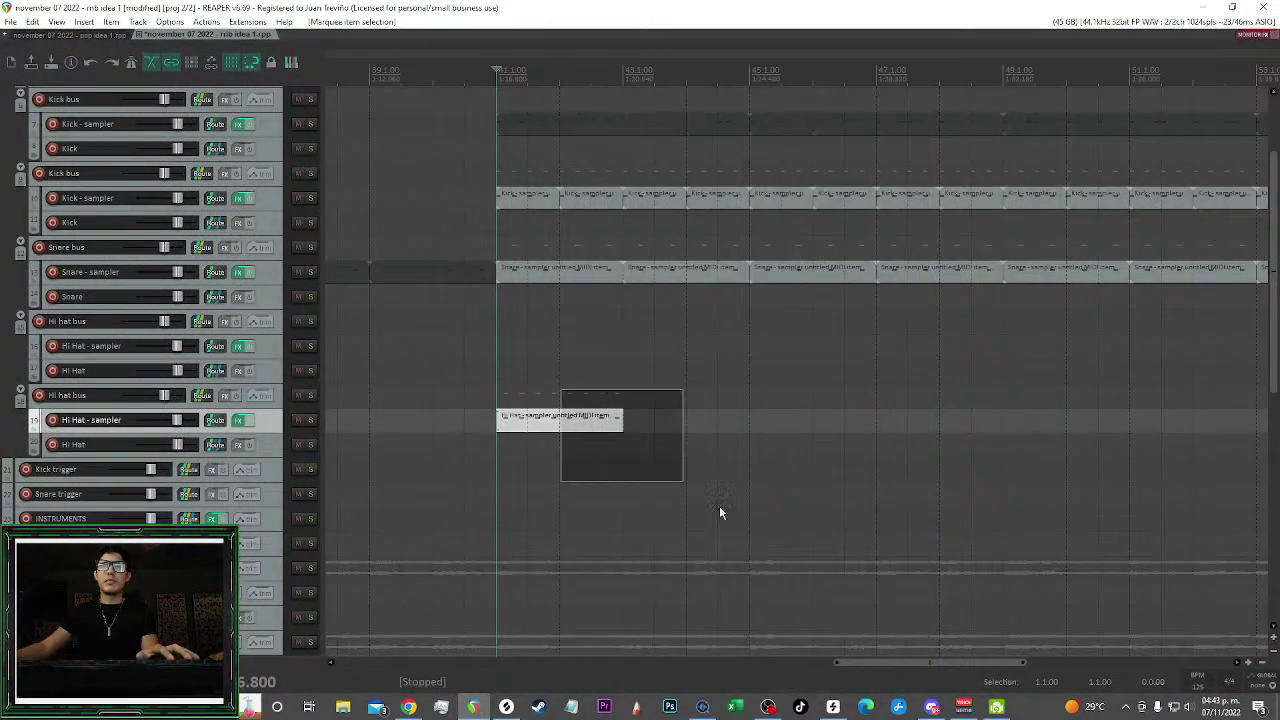
{"action": "scroll", "coordinate": [696, 446], "scroll_direction": "down", "scroll_amount": 2}
{"action": "key", "text": "ctrl+d"}
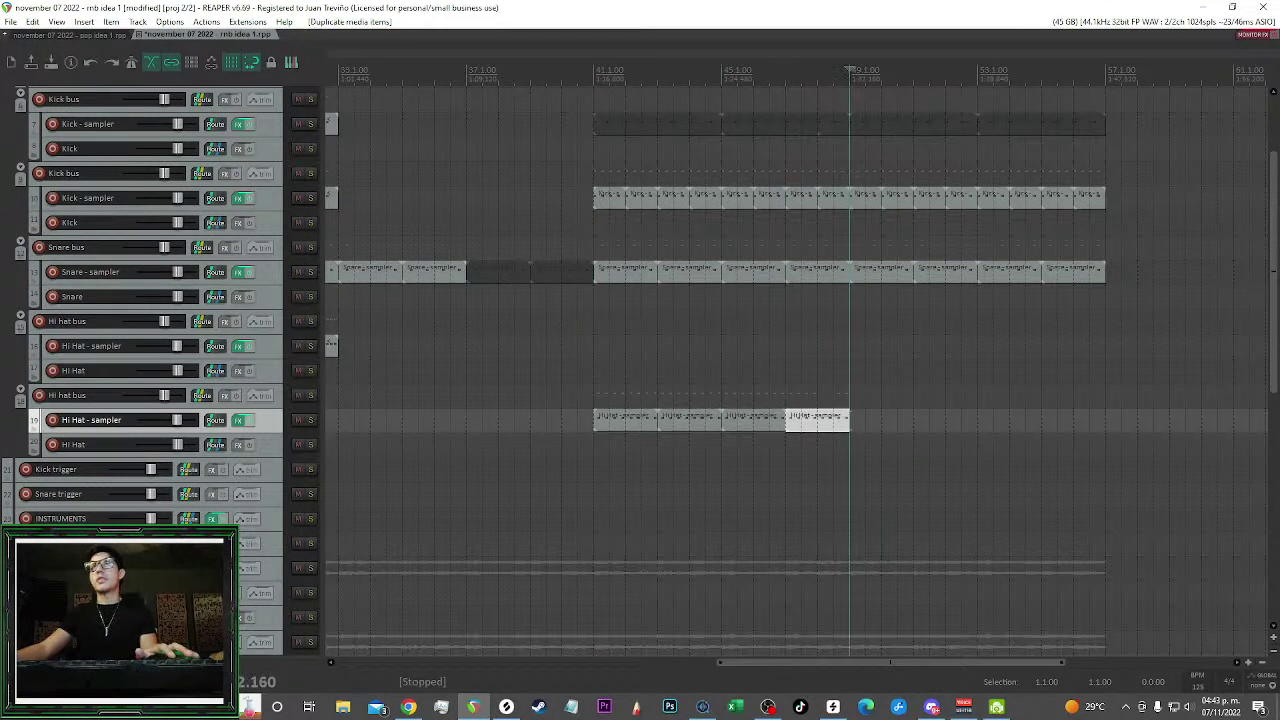
{"action": "left_click_drag", "start_coordinate": [934, 432], "coordinate": [645, 422]}
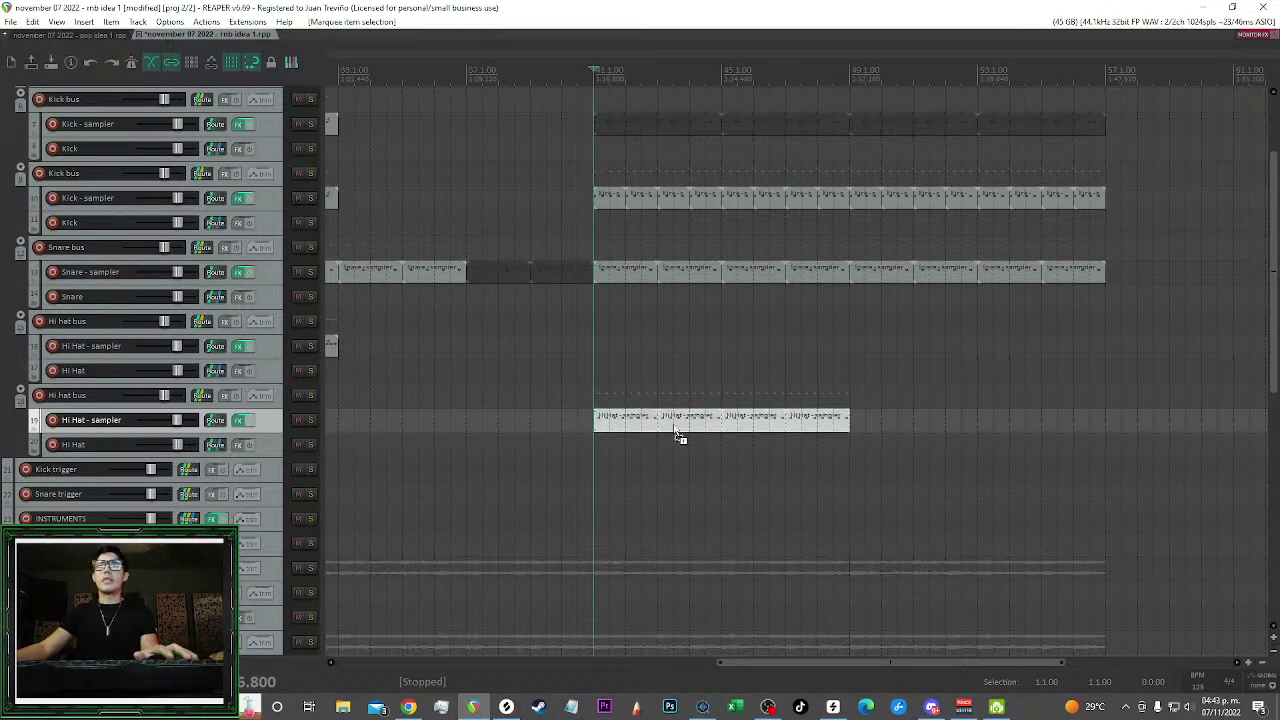
{"action": "key", "text": "ctrl+d"}
Play back the new section from just before measure 41 to check the edited kick and off-beat hi-hat patterns
{"action": "scroll", "coordinate": [763, 370], "scroll_direction": "down", "scroll_amount": 2}
{"action": "left_click_drag", "start_coordinate": [763, 370], "coordinate": [740, 380]}
{"action": "left_click", "coordinate": [662, 424]}
{"action": "scroll", "coordinate": [758, 446], "scroll_direction": "up", "scroll_amount": 1}
{"action": "scroll", "coordinate": [760, 449], "scroll_direction": "up", "scroll_amount": 1}
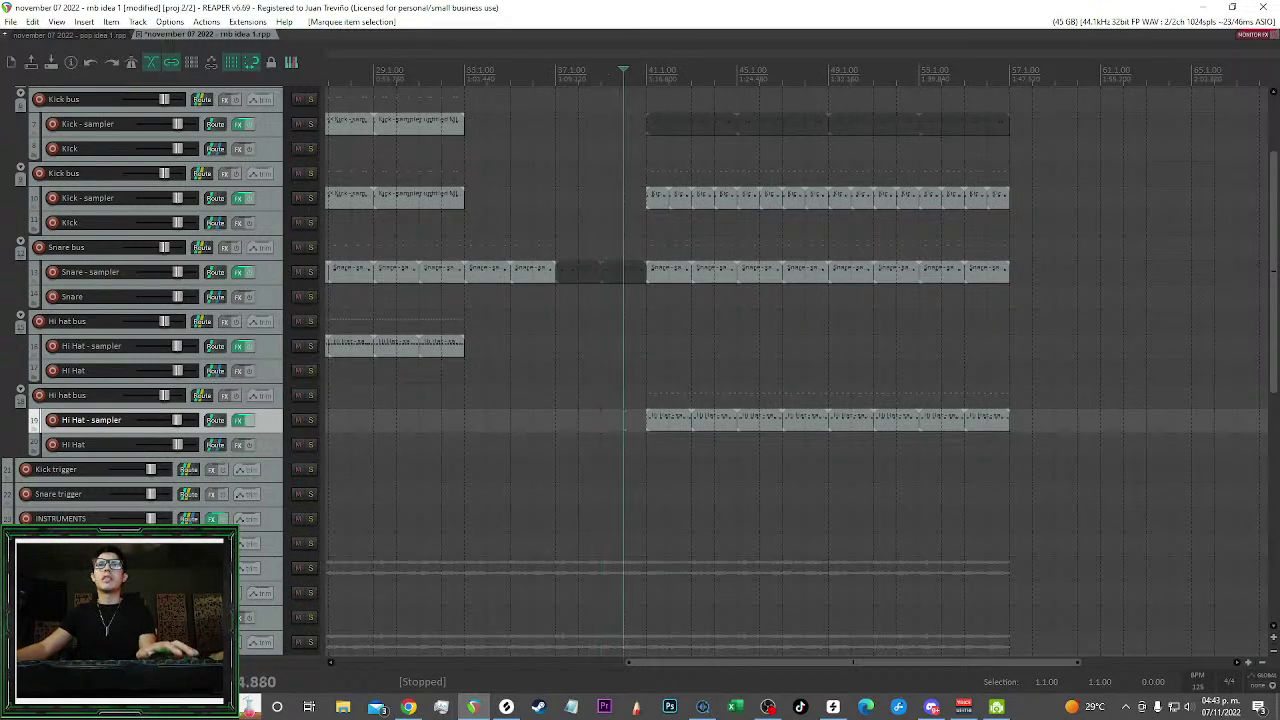
{"action": "key", "text": "space"}
{"action": "scroll", "coordinate": [697, 365], "scroll_direction": "up", "scroll_amount": 1}
{"action": "scroll", "coordinate": [658, 364], "scroll_direction": "up", "scroll_amount": 1}
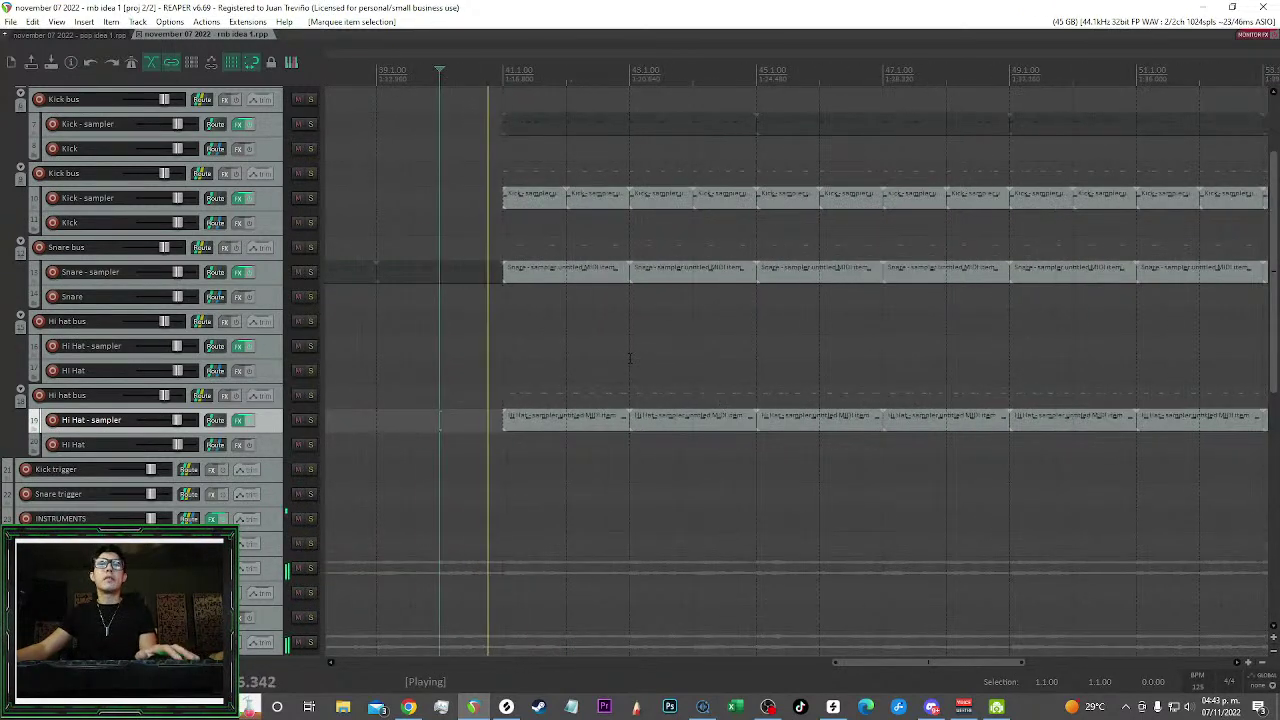
{"action": "scroll", "coordinate": [700, 358], "scroll_direction": "down", "scroll_amount": 1}
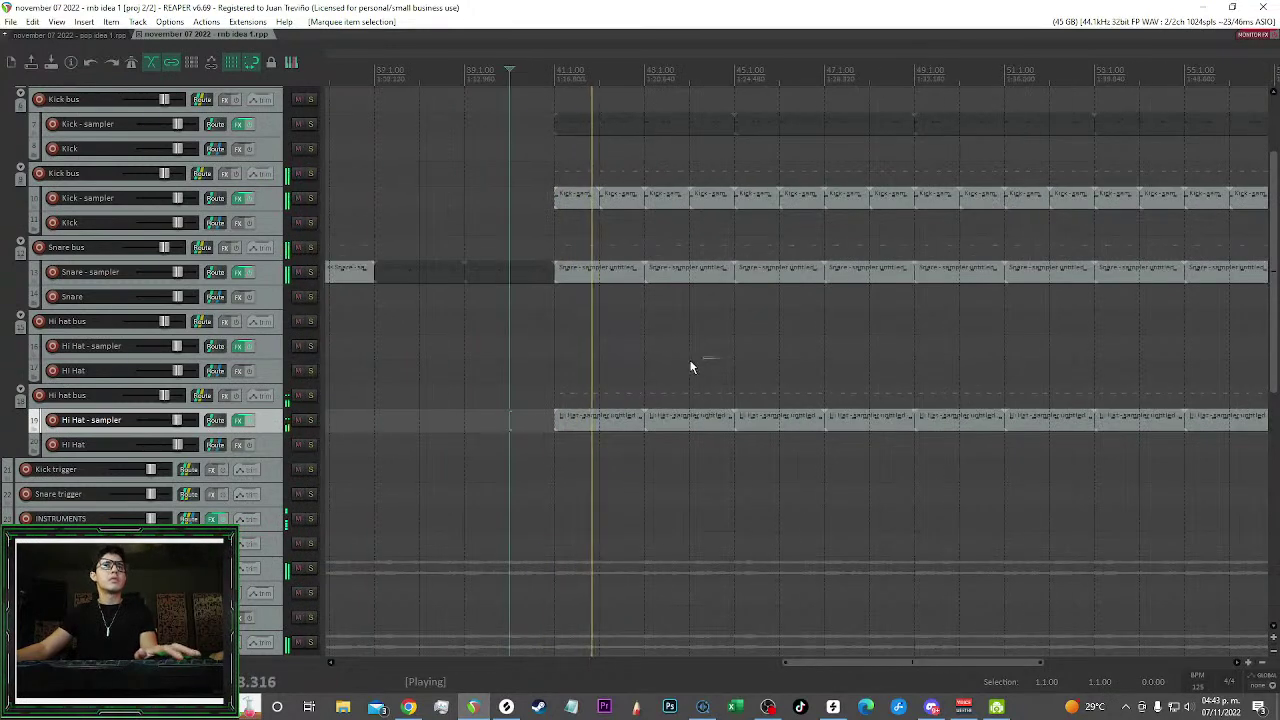
{"action": "scroll", "coordinate": [720, 360], "scroll_direction": "down", "scroll_amount": 2}
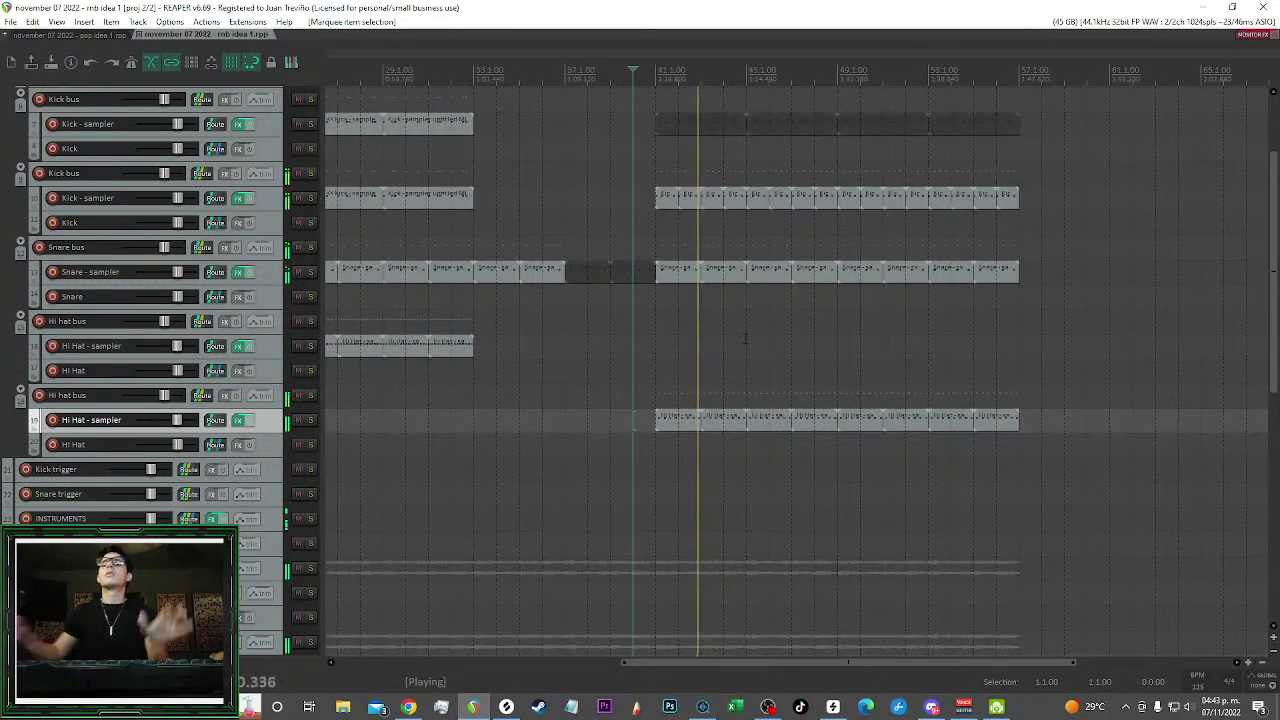
{"action": "scroll", "coordinate": [709, 325], "scroll_direction": "up", "scroll_amount": 1}
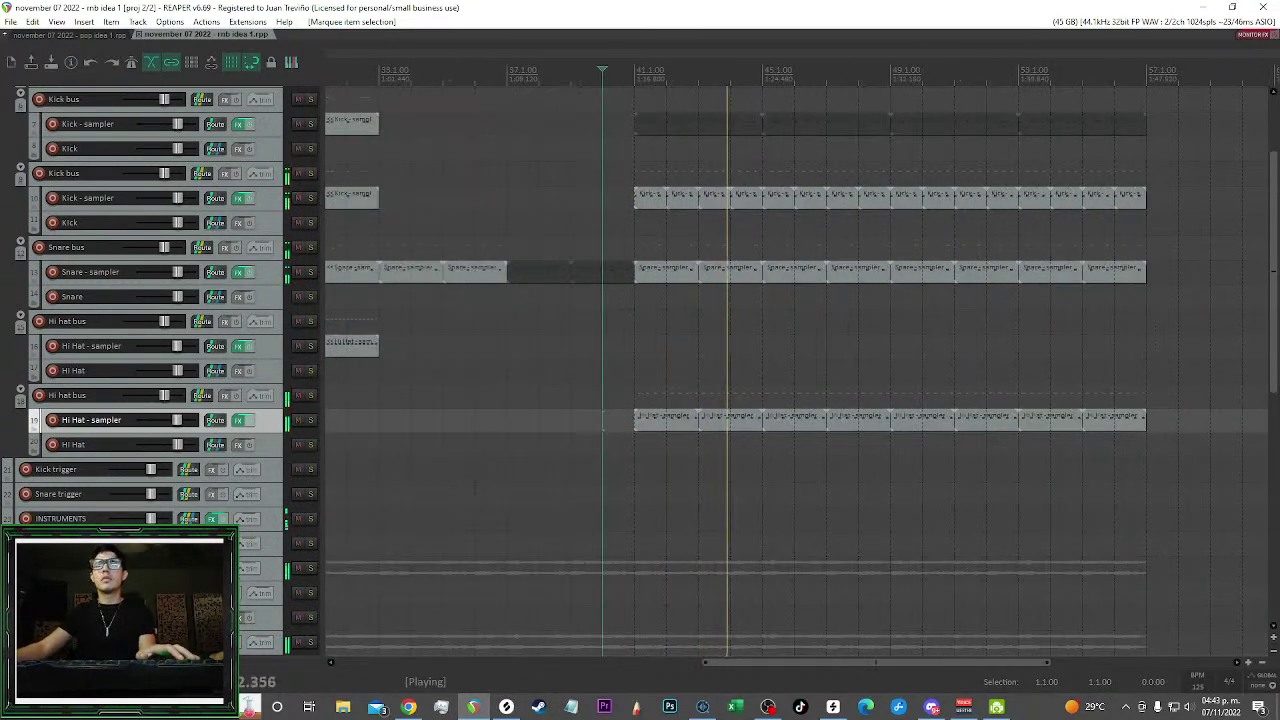
{"action": "scroll", "coordinate": [728, 374], "scroll_direction": "up", "scroll_amount": 3}
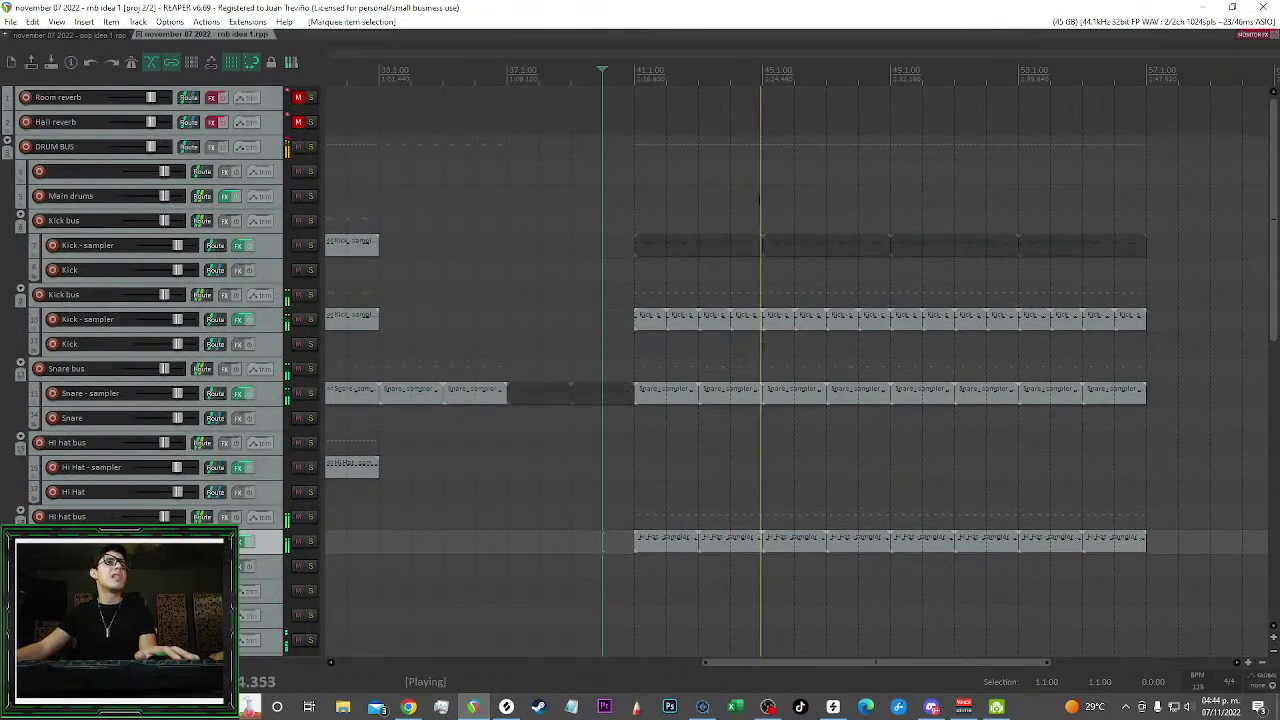
{"action": "left_click", "coordinate": [285, 174]}
{"action": "right_click", "coordinate": [285, 174]}
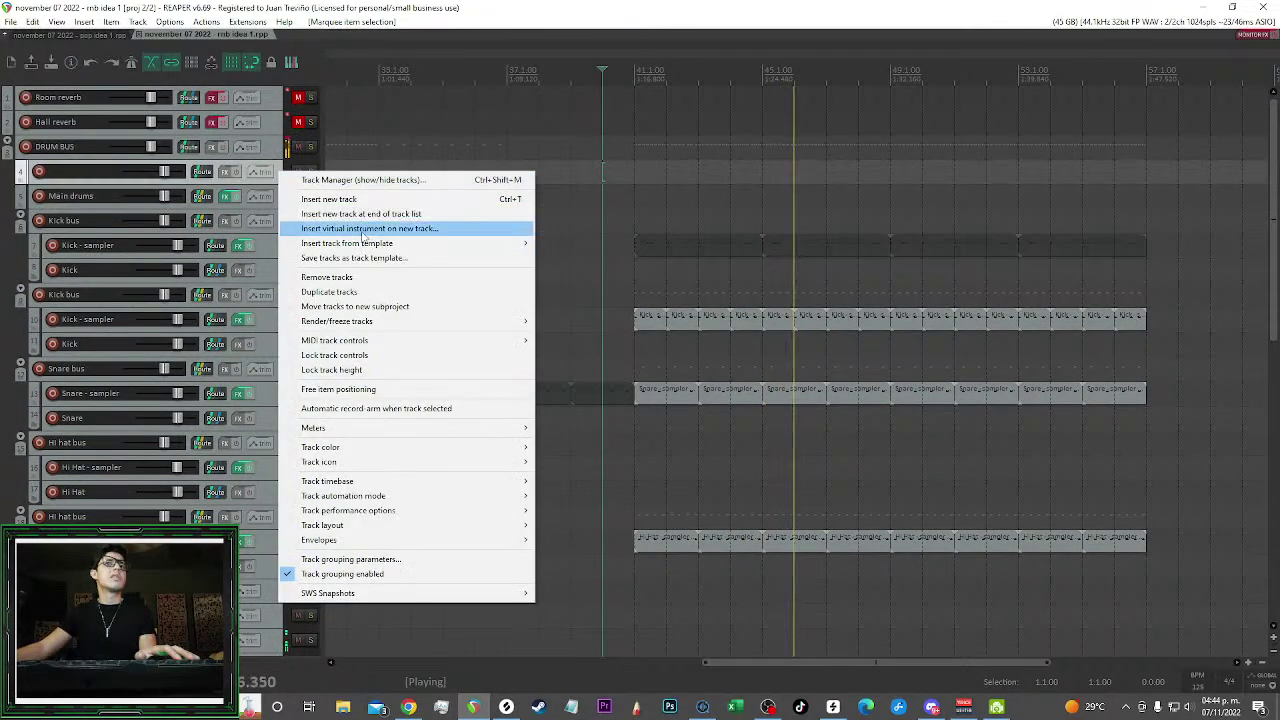
{"action": "left_click", "coordinate": [319, 152]}
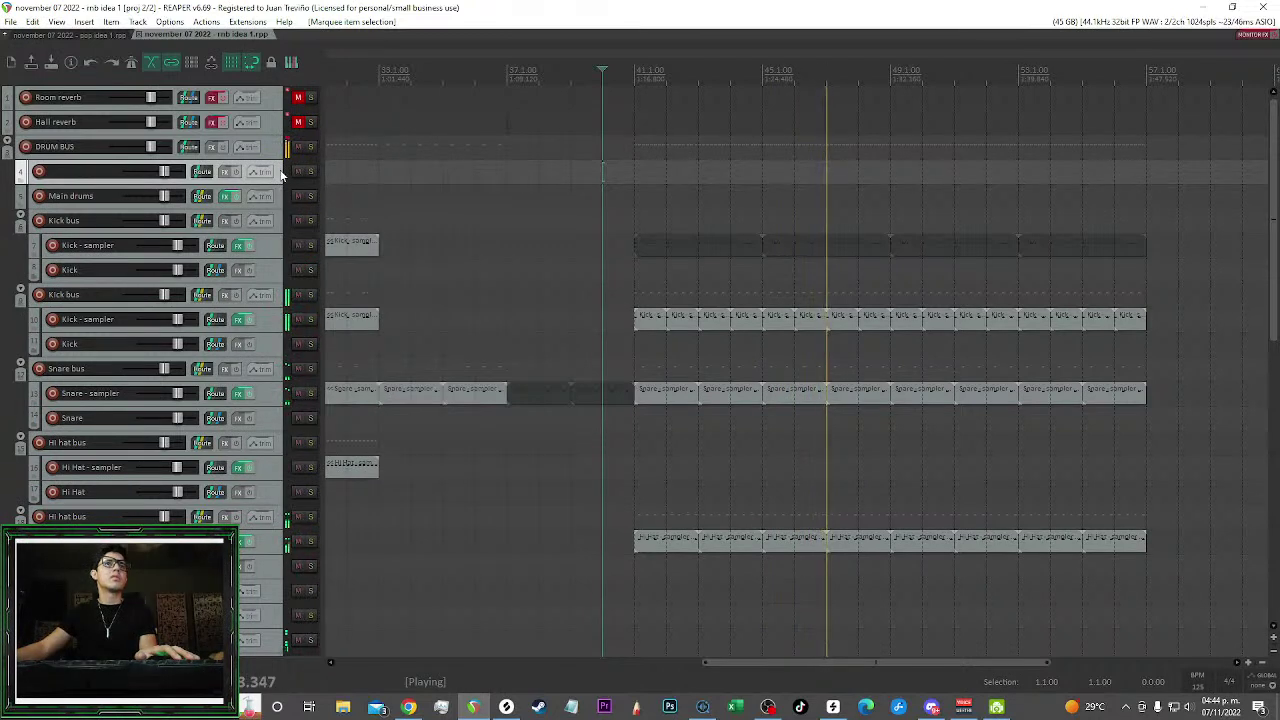
Mute the two off-beat hi-hat items covering measures 49 to 53
{"action": "scroll", "coordinate": [796, 370], "scroll_direction": "right", "scroll_amount": 3}
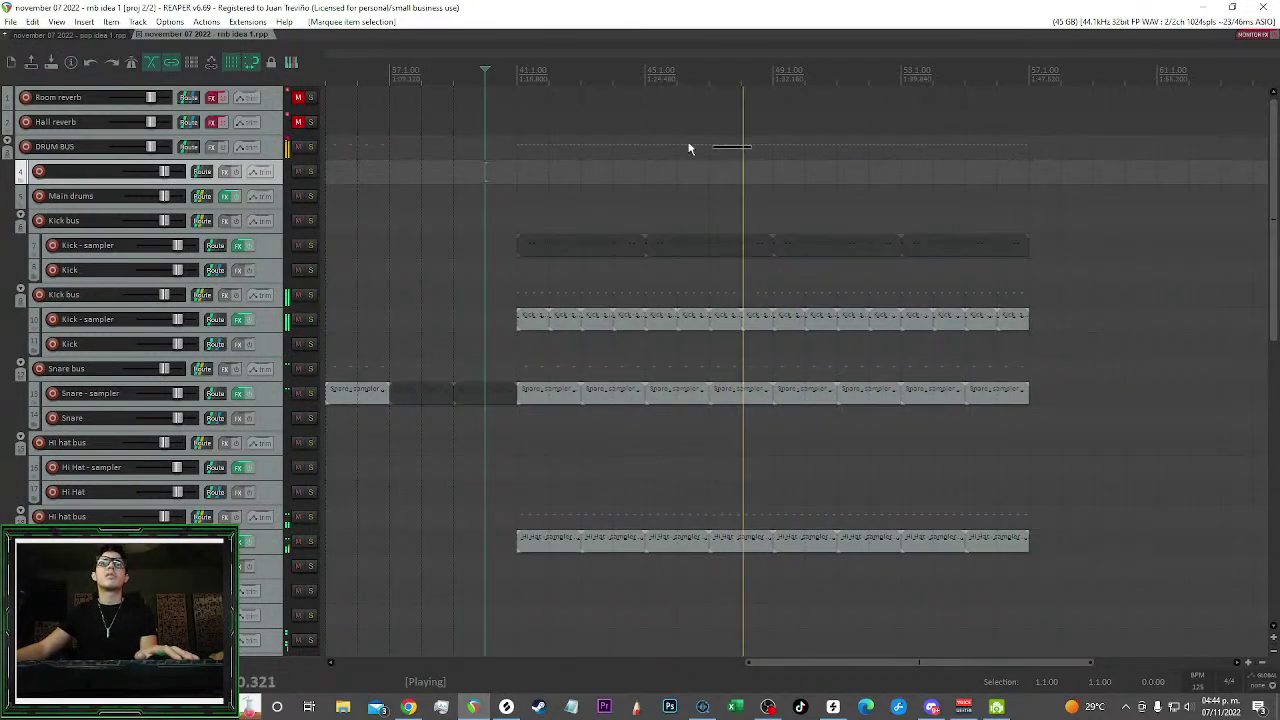
{"action": "left_click_drag", "start_coordinate": [877, 489], "coordinate": [815, 542]}
{"action": "key", "text": "m"}
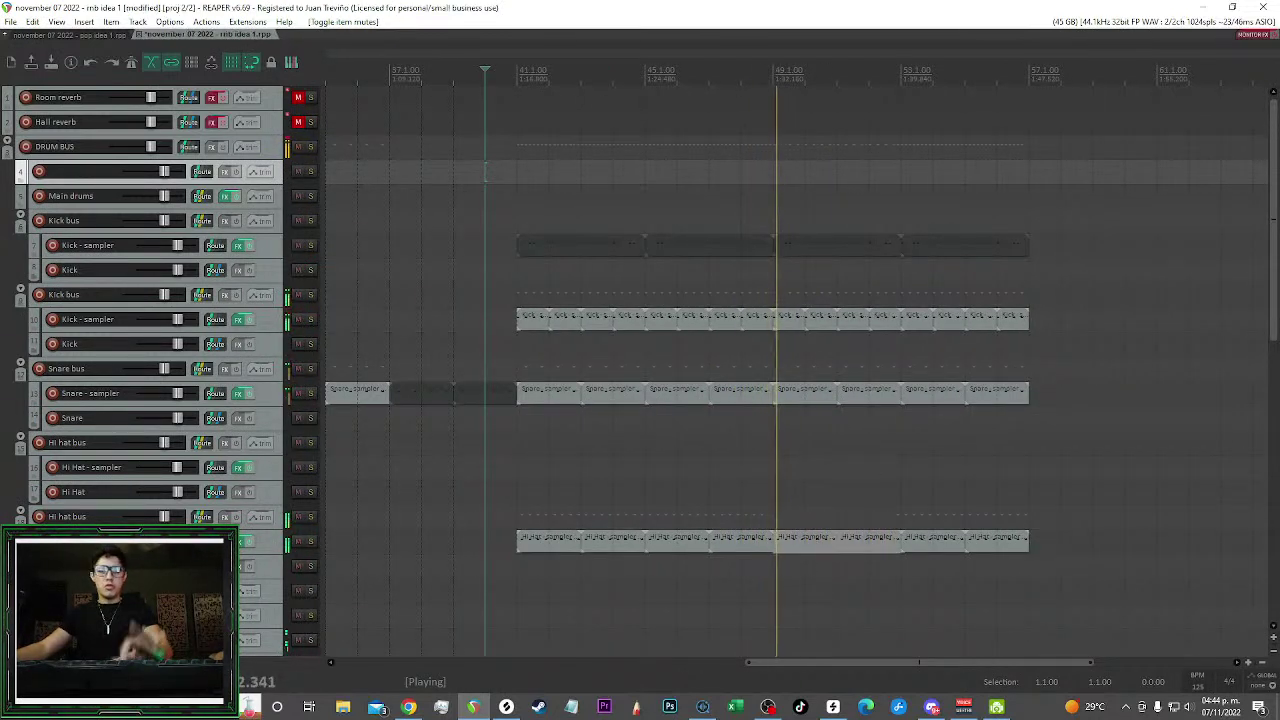
Unmute the off-beat hi-hat item covering measures 51 to 53 and save the project
{"action": "left_click_drag", "start_coordinate": [885, 485], "coordinate": [865, 540]}
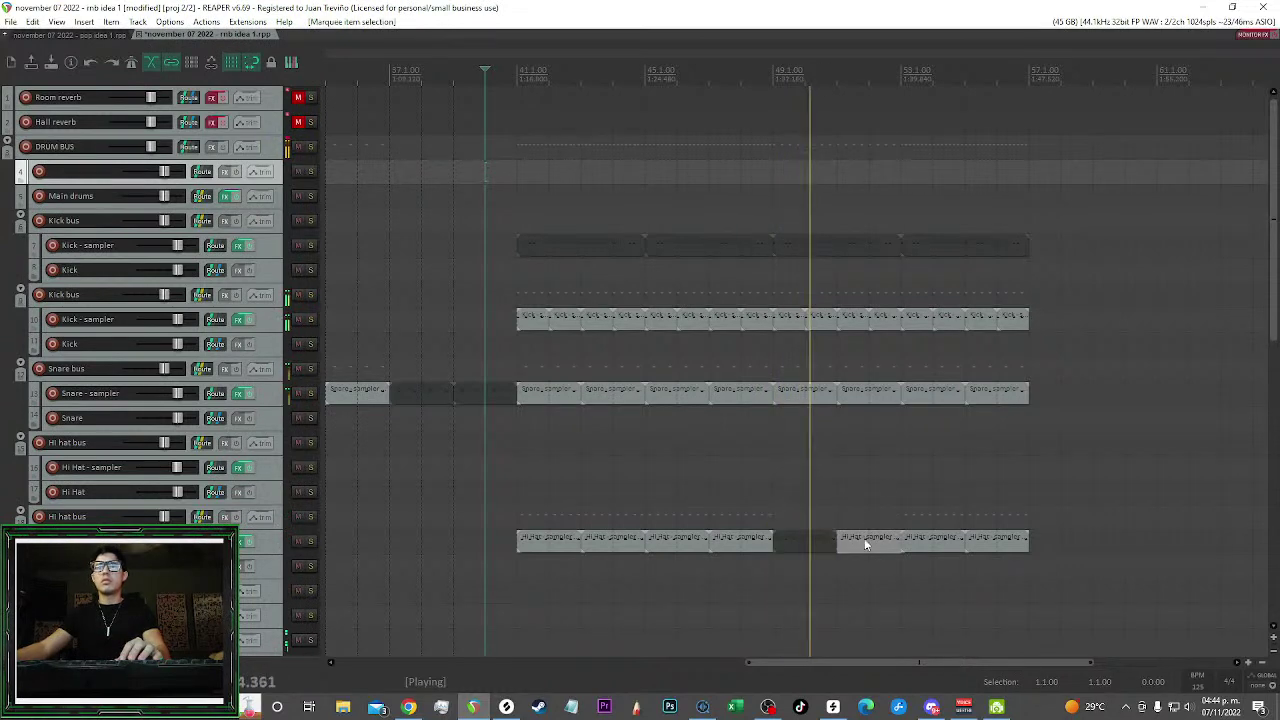
{"action": "key", "text": "m"}
{"action": "left_click_drag", "start_coordinate": [890, 482], "coordinate": [896, 473]}
{"action": "key", "text": "ctrl+s"}
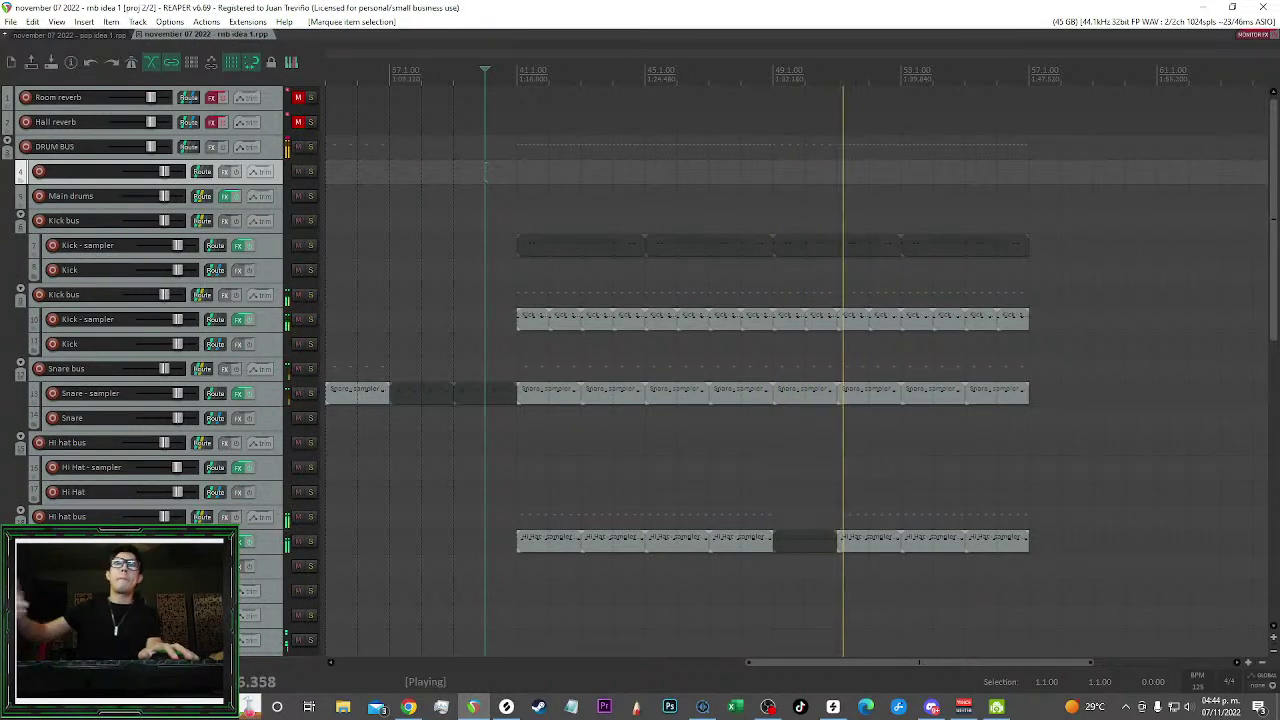
Set the time selection to measures 41 to 57 and place the OS_LN_Seesaw_Op sample on the empty drum track at measure 45
{"action": "scroll", "coordinate": [890, 472], "scroll_direction": "down", "scroll_amount": 2}
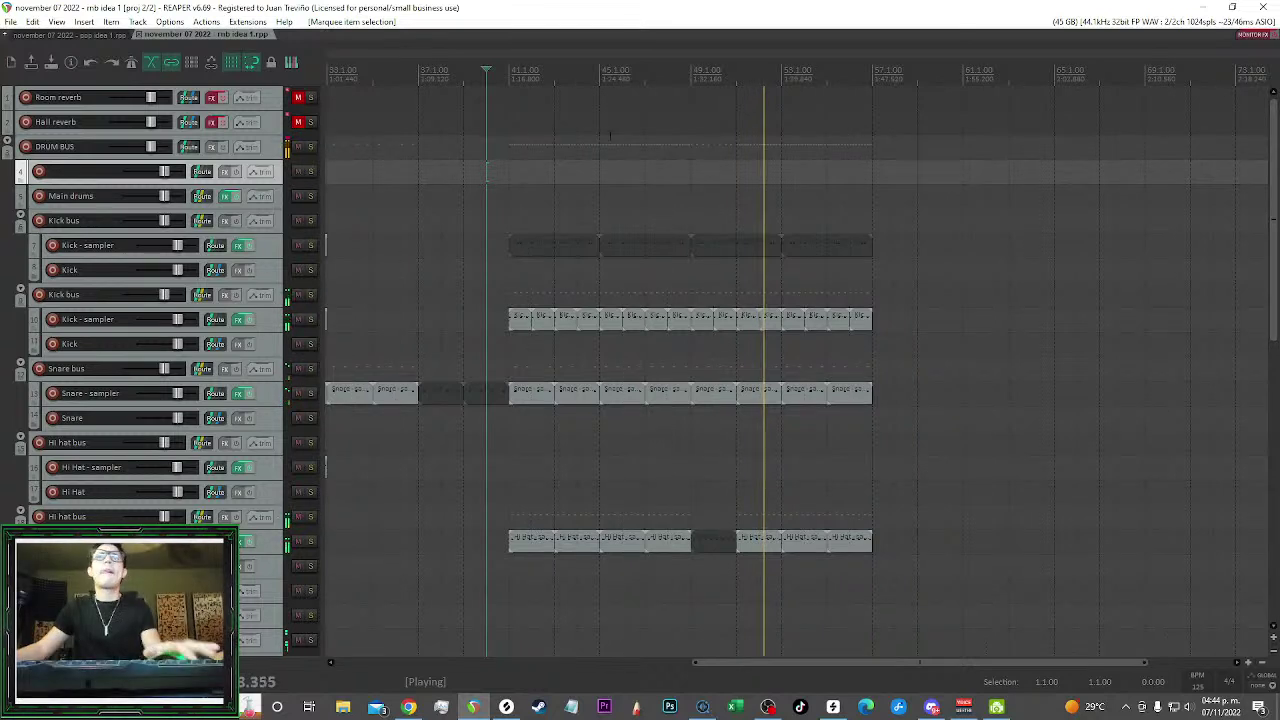
{"action": "left_click_drag", "start_coordinate": [510, 84], "coordinate": [872, 84]}
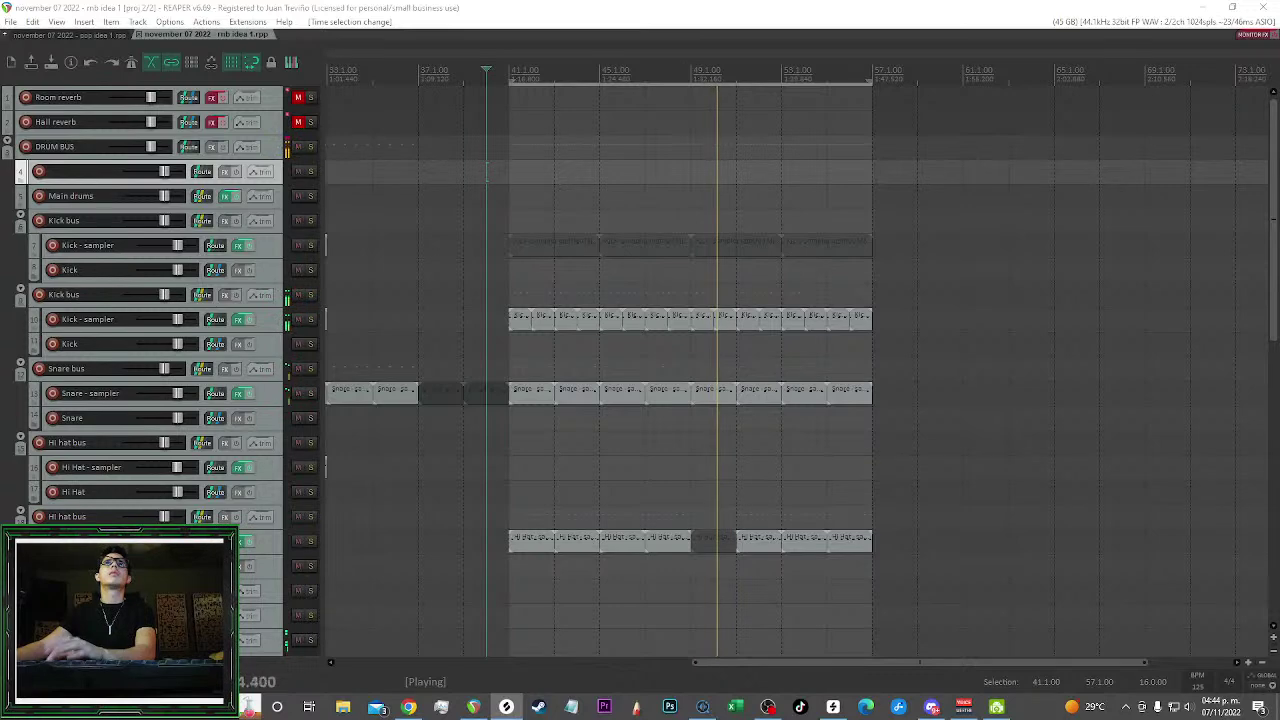
{"action": "left_click_drag", "start_coordinate": [653, 122], "coordinate": [607, 174]}
{"action": "key", "text": "Home"}
{"action": "scroll", "coordinate": [580, 152], "scroll_direction": "up", "scroll_amount": 4}
{"action": "scroll", "coordinate": [663, 170], "scroll_direction": "up", "scroll_amount": 2}
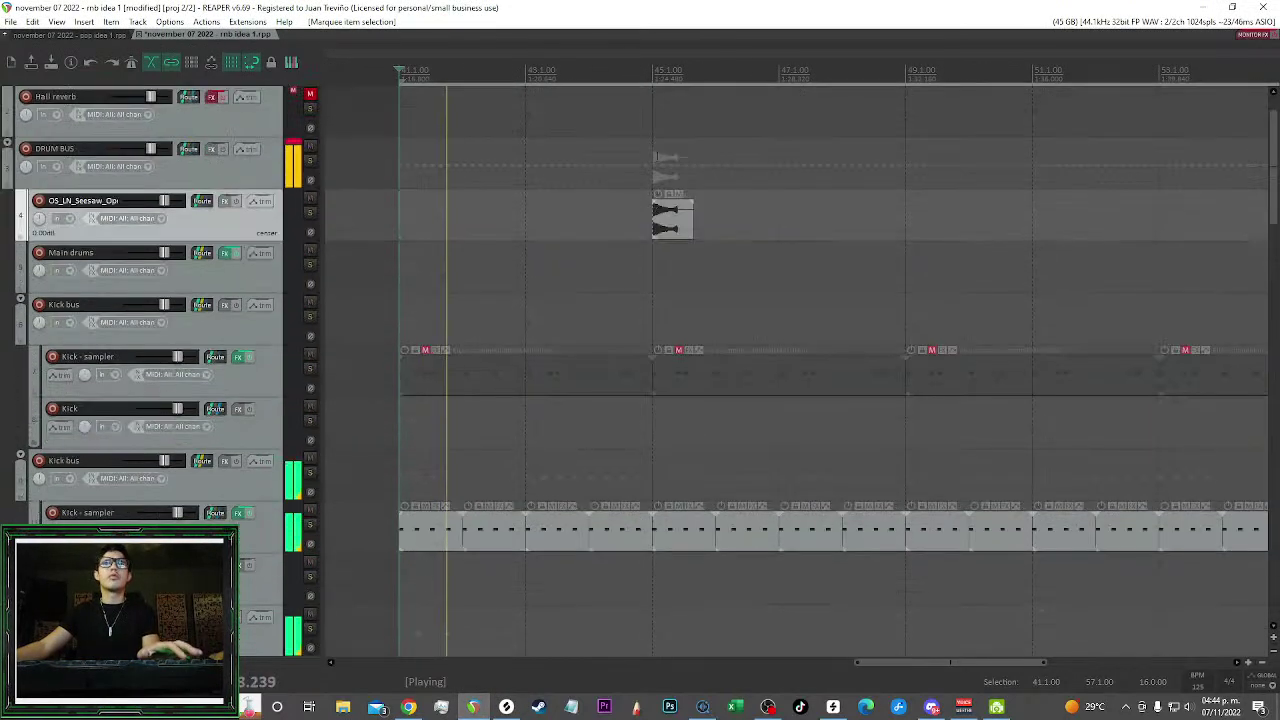
Lower the sample item's volume to about -7.9 dB, trim it to a short hit ending at measure 45, and delete the leftover part
{"action": "scroll", "coordinate": [670, 214], "scroll_direction": "up", "scroll_amount": 2}
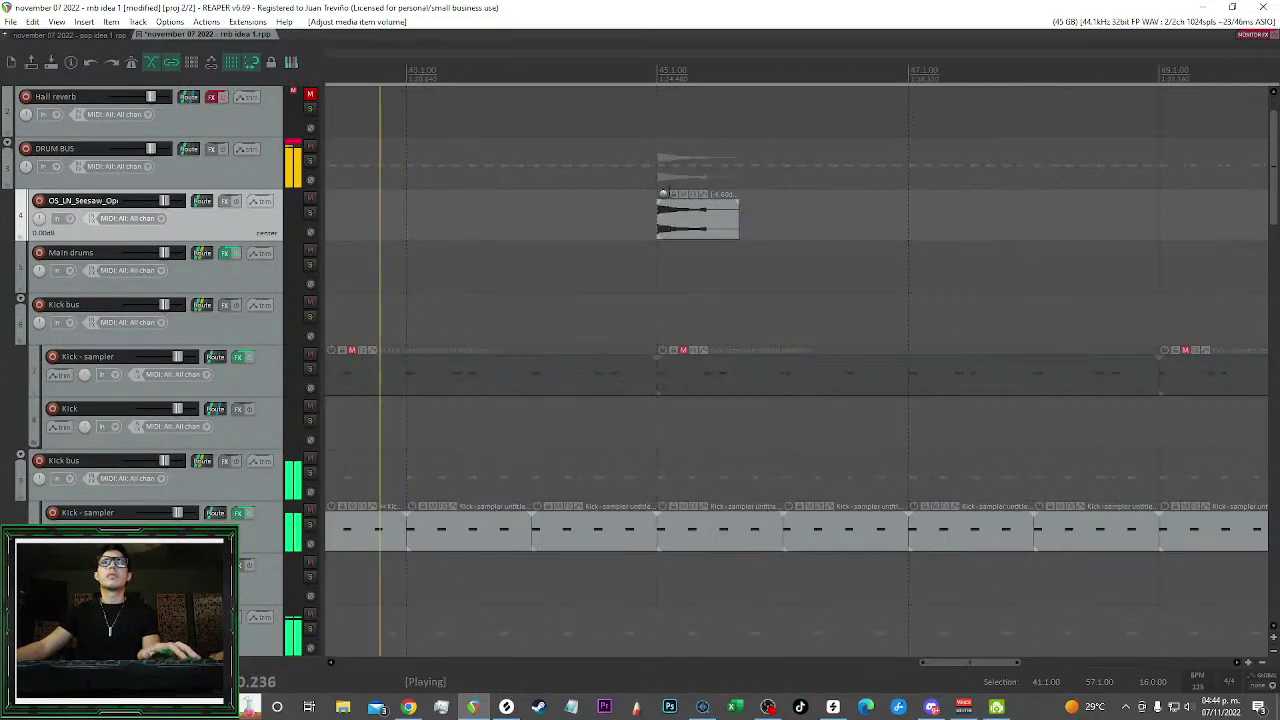
{"action": "left_click_drag", "start_coordinate": [670, 214], "coordinate": [670, 220]}
{"action": "scroll", "coordinate": [667, 198], "scroll_direction": "up", "scroll_amount": 3}
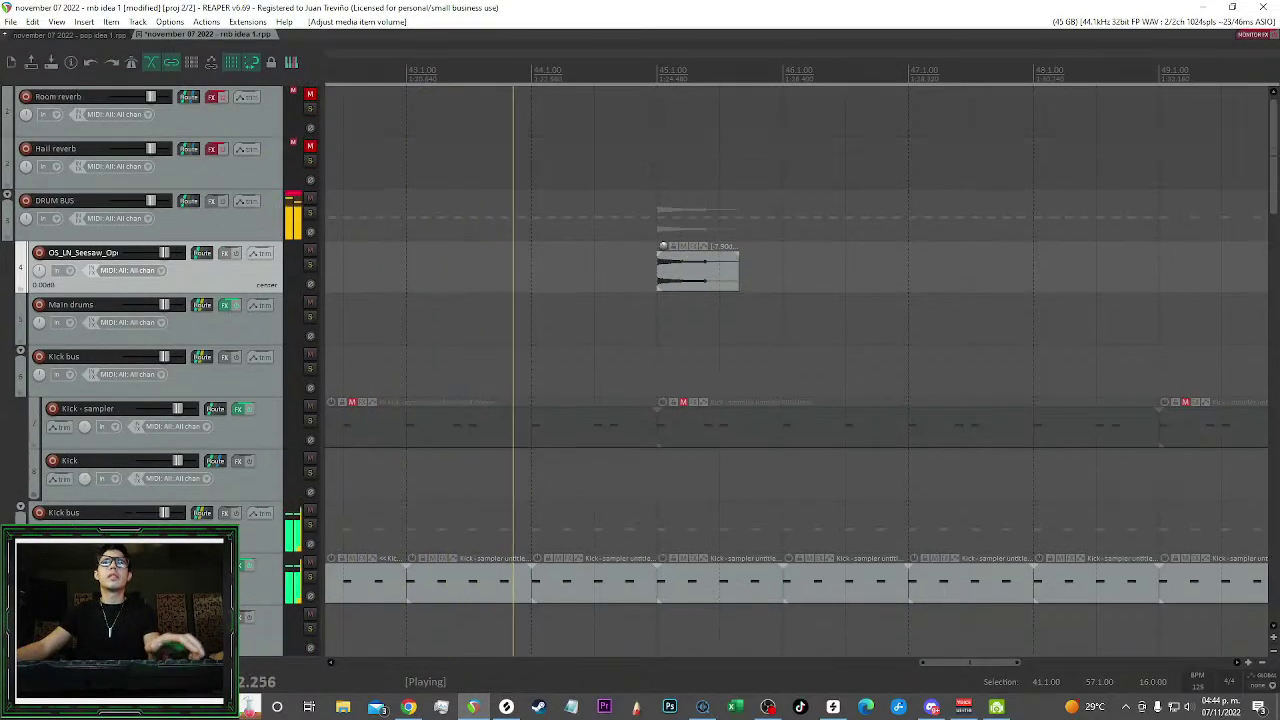
{"action": "left_click_drag", "start_coordinate": [711, 284], "coordinate": [656, 278]}
{"action": "key", "text": "s"}
{"action": "left_click_drag", "start_coordinate": [798, 255], "coordinate": [776, 259]}
{"action": "key", "text": "space"}
{"action": "key", "text": "Delete"}
{"action": "key", "text": "space"}
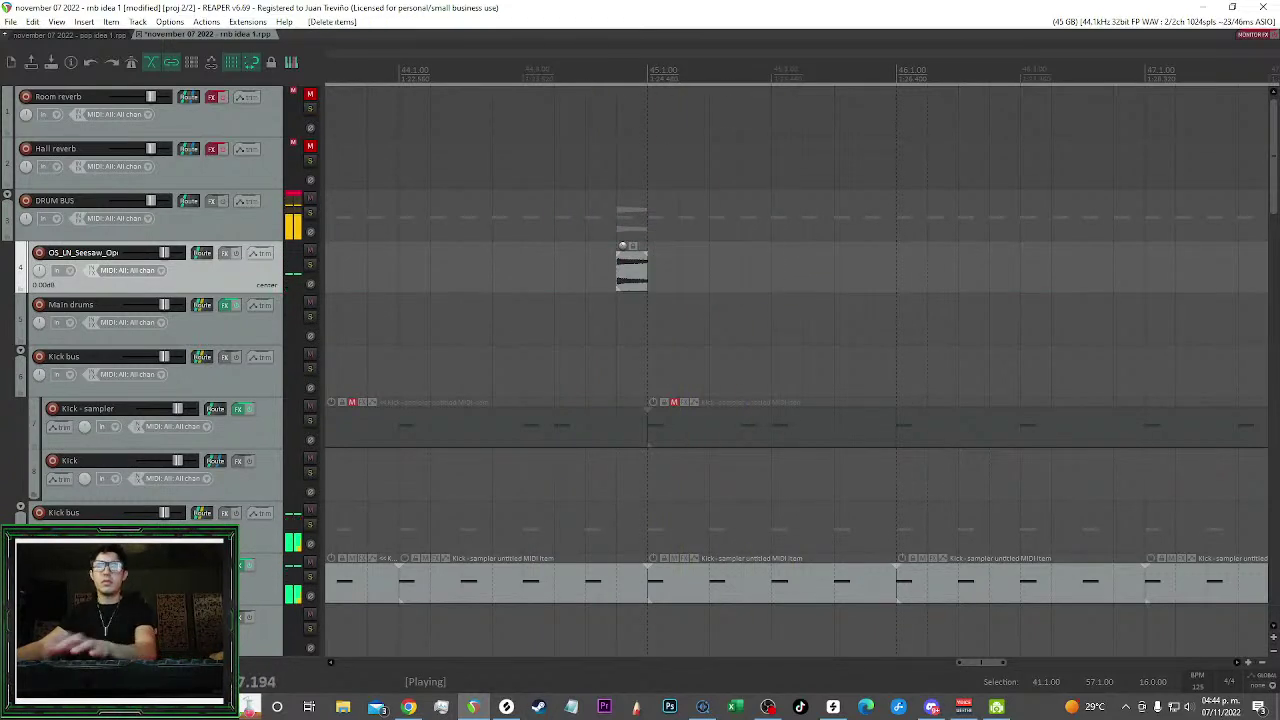
Adjust the trimmed sample item's volume and play back the lead-in to measure 45
{"action": "left_click_drag", "start_coordinate": [621, 249], "coordinate": [631, 277]}
{"action": "key", "text": "space"}
{"action": "key", "text": "space"}
{"action": "scroll", "coordinate": [629, 277], "scroll_direction": "up", "scroll_amount": 3}
{"action": "scroll", "coordinate": [601, 204], "scroll_direction": "down", "scroll_amount": 6}
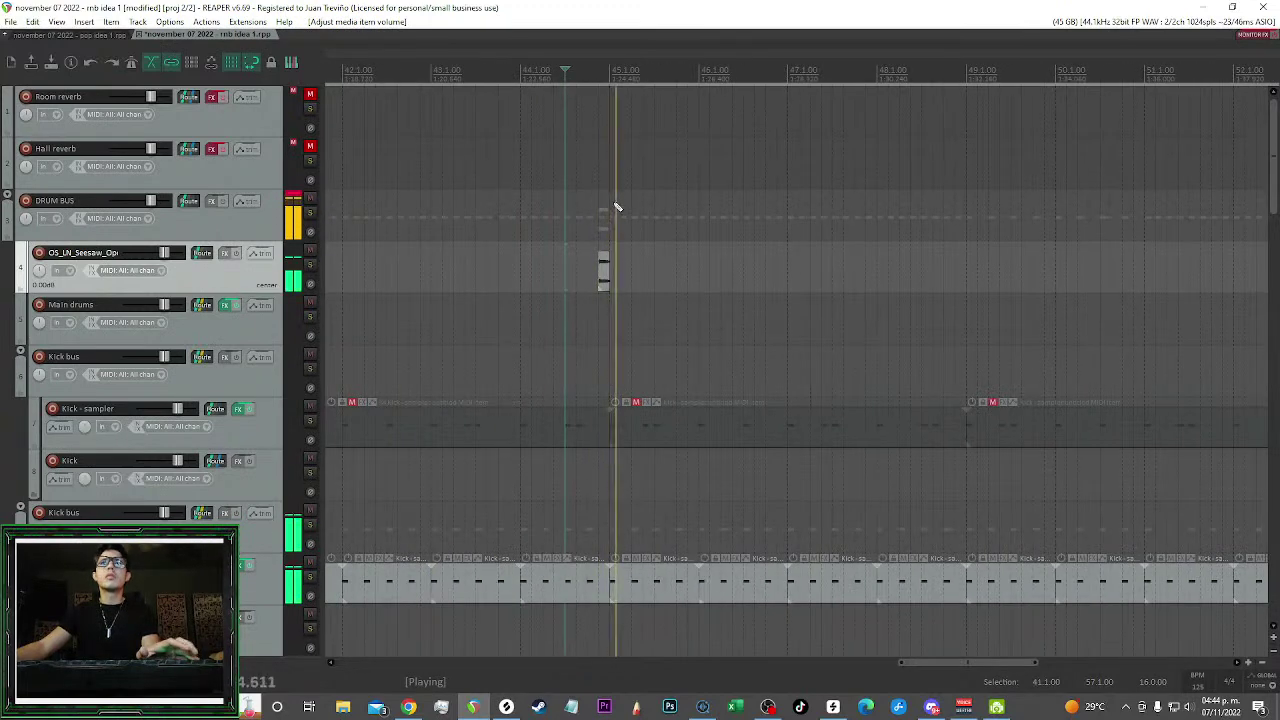
Copy the short sample hit to just before measure 53 and save the project
{"action": "scroll", "coordinate": [616, 204], "scroll_direction": "down", "scroll_amount": 5}
{"action": "left_click_drag", "start_coordinate": [765, 143], "coordinate": [720, 118]}
{"action": "scroll", "coordinate": [771, 128], "scroll_direction": "down", "scroll_amount": 5}
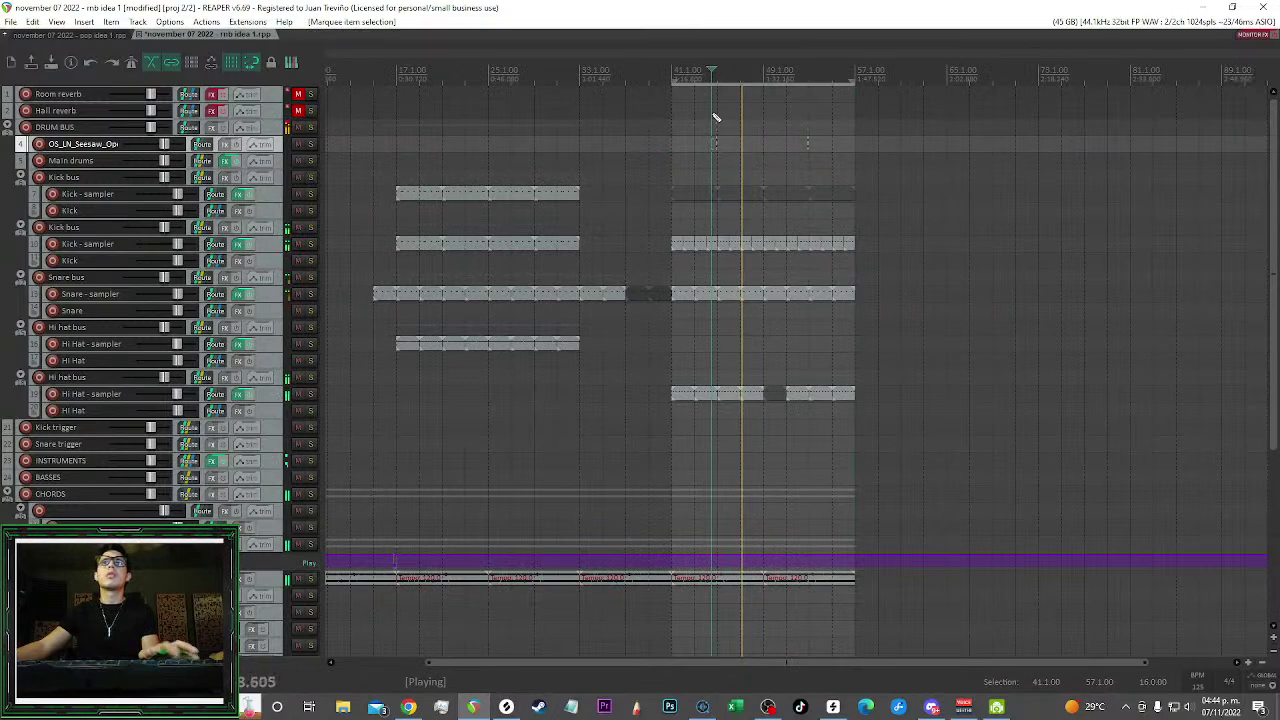
{"action": "key", "text": "ctrl+s"}
Copy a songstarter loop item onto the empty chord track 27 at measure 57
{"action": "scroll", "coordinate": [656, 115], "scroll_direction": "left", "scroll_amount": 2}
{"action": "scroll", "coordinate": [668, 134], "scroll_direction": "down", "scroll_amount": 1}
{"action": "scroll", "coordinate": [660, 160], "scroll_direction": "right", "scroll_amount": 2}
{"action": "scroll", "coordinate": [640, 260], "scroll_direction": "down", "scroll_amount": 1}
{"action": "scroll", "coordinate": [614, 368], "scroll_direction": "up", "scroll_amount": 1}
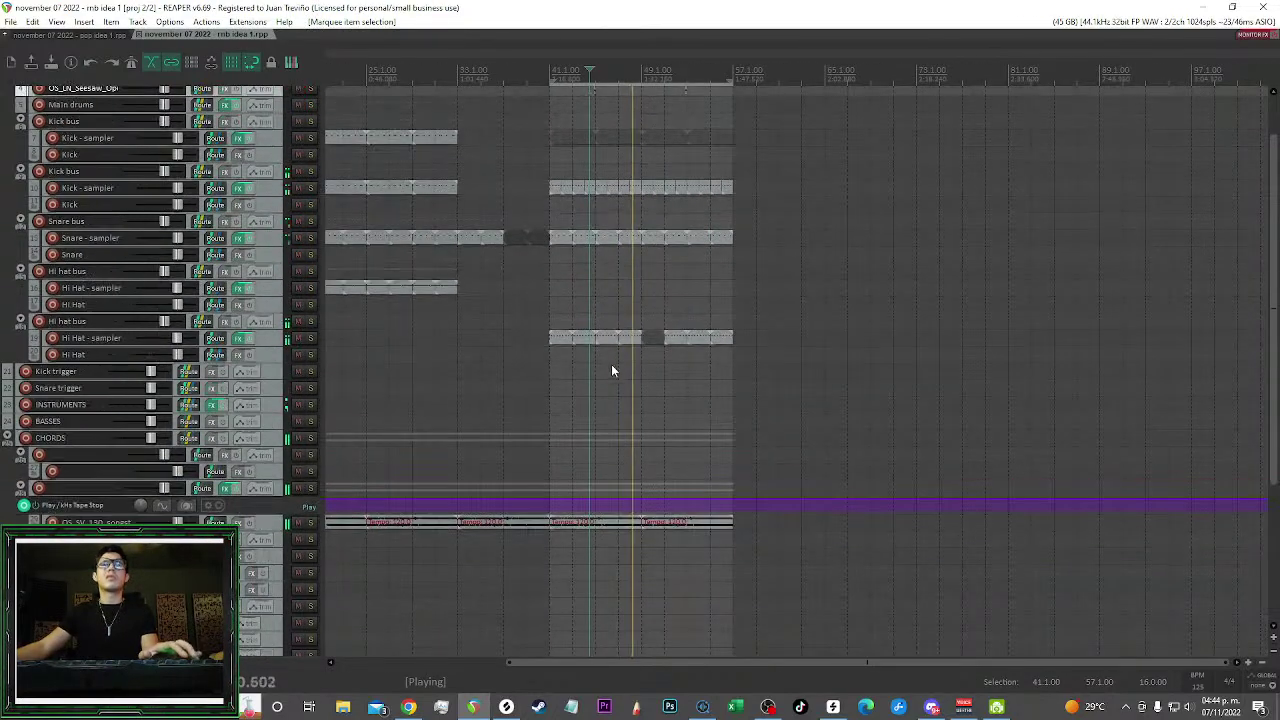
{"action": "scroll", "coordinate": [614, 368], "scroll_direction": "left", "scroll_amount": 1}
{"action": "scroll", "coordinate": [614, 368], "scroll_direction": "down", "scroll_amount": 3}
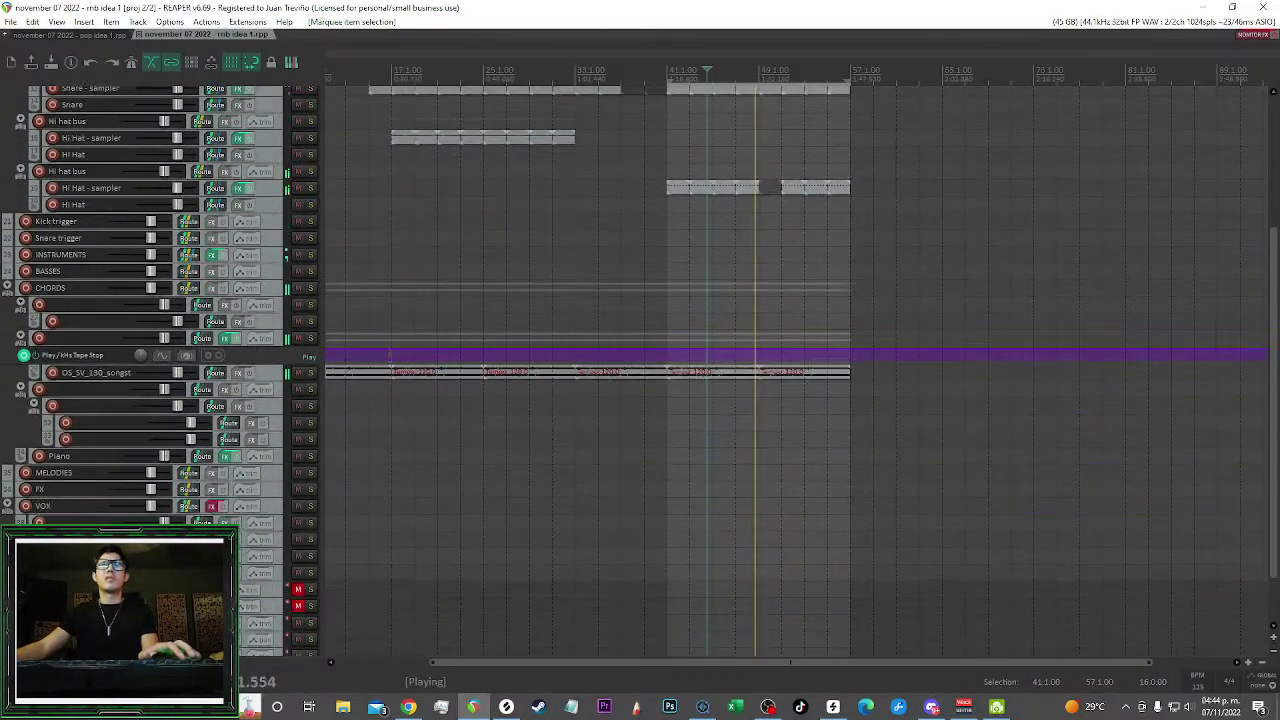
{"action": "left_click", "coordinate": [279, 322]}
{"action": "left_click_drag", "start_coordinate": [608, 371], "coordinate": [892, 321]}
{"action": "scroll", "coordinate": [894, 299], "scroll_direction": "up", "scroll_amount": 3}
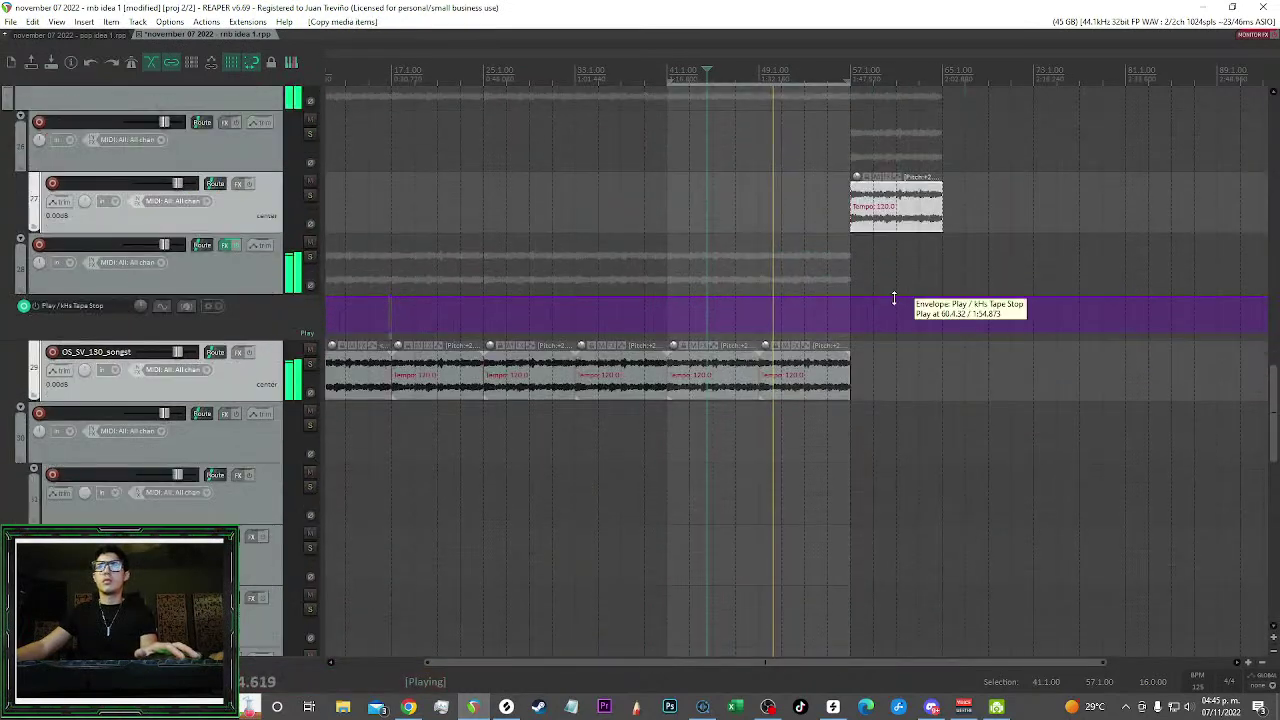
Lower the pitch of the copied loop item at measure 57 to -10 semitones
{"action": "scroll", "coordinate": [900, 299], "scroll_direction": "up", "scroll_amount": 6}
{"action": "left_click", "coordinate": [957, 298]}
{"action": "left_click", "coordinate": [840, 456]}
{"action": "left_click_drag", "start_coordinate": [840, 456], "coordinate": [843, 530]}
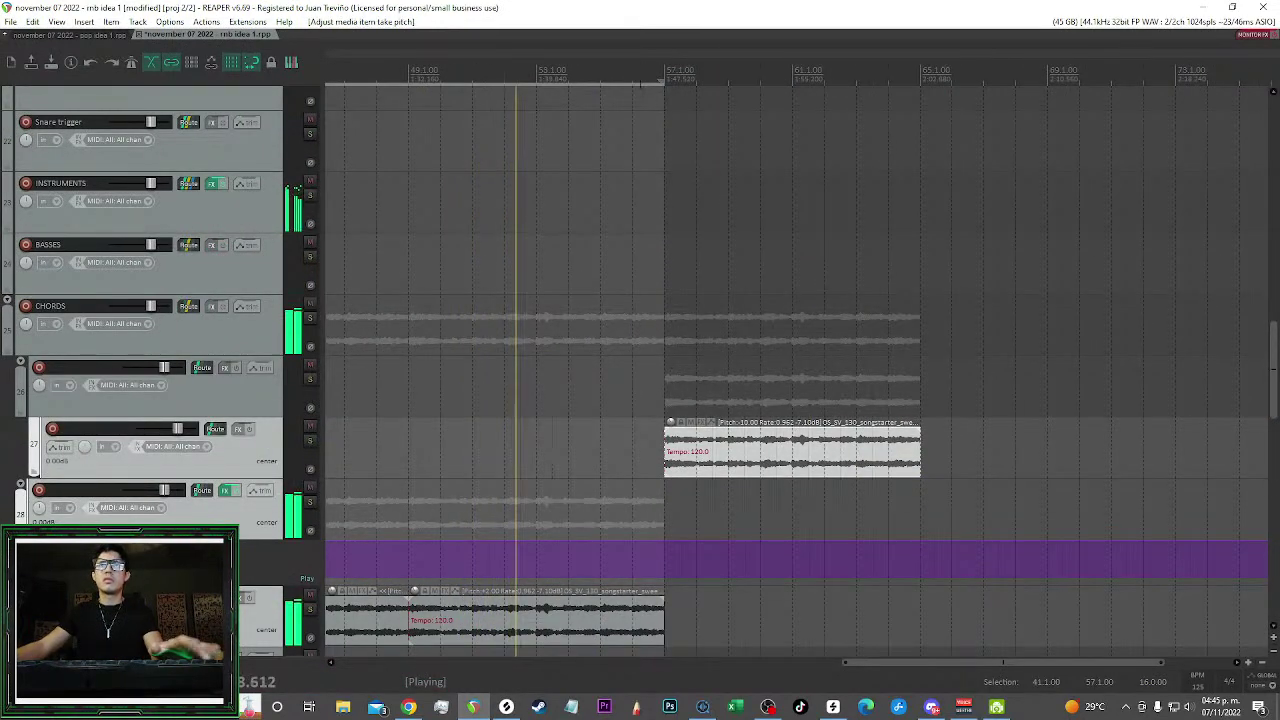
Clear the time selection, play from just before measure 57, and save the project
{"action": "left_click", "coordinate": [640, 83]}
{"action": "left_click_drag", "start_coordinate": [889, 281], "coordinate": [777, 299]}
{"action": "key", "text": "ctrl+s"}
{"action": "scroll", "coordinate": [777, 303], "scroll_direction": "down", "scroll_amount": 3}
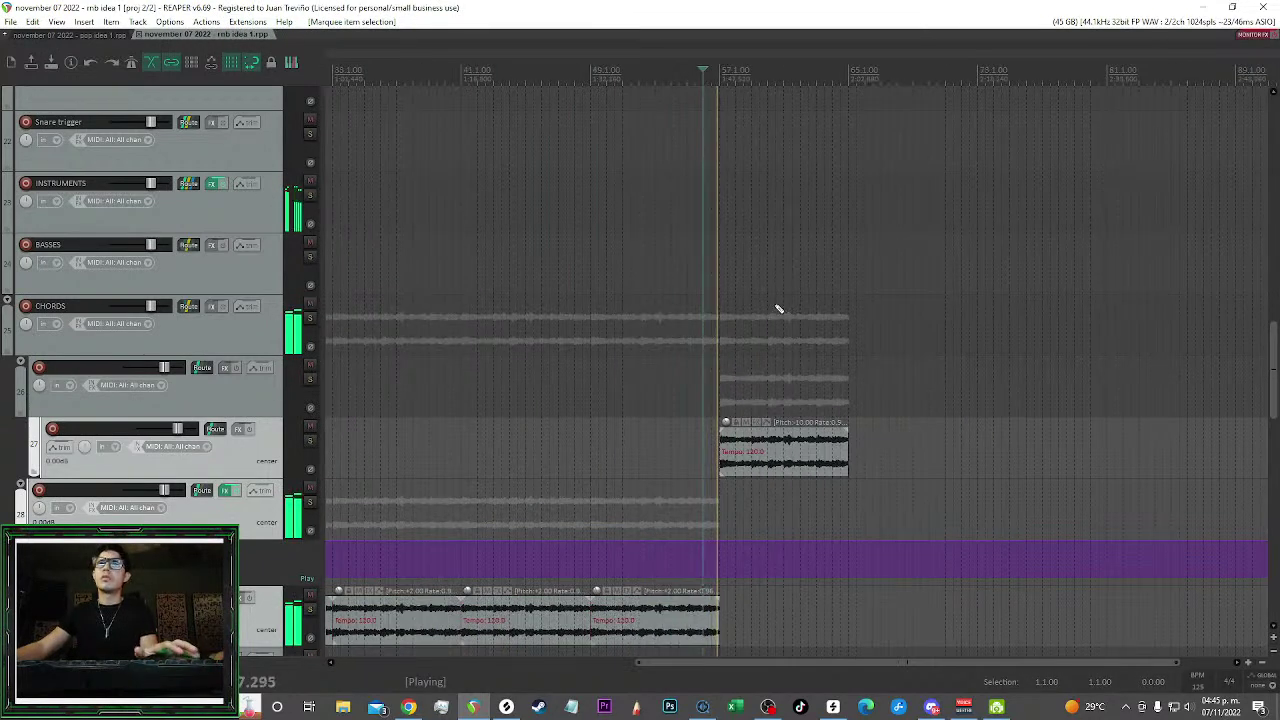
Add FabFilter Pro-Q 3 to track 27 and load its "filtered audio automation" preset
{"action": "scroll", "coordinate": [779, 309], "scroll_direction": "down", "scroll_amount": 2}
{"action": "left_click", "coordinate": [280, 455]}
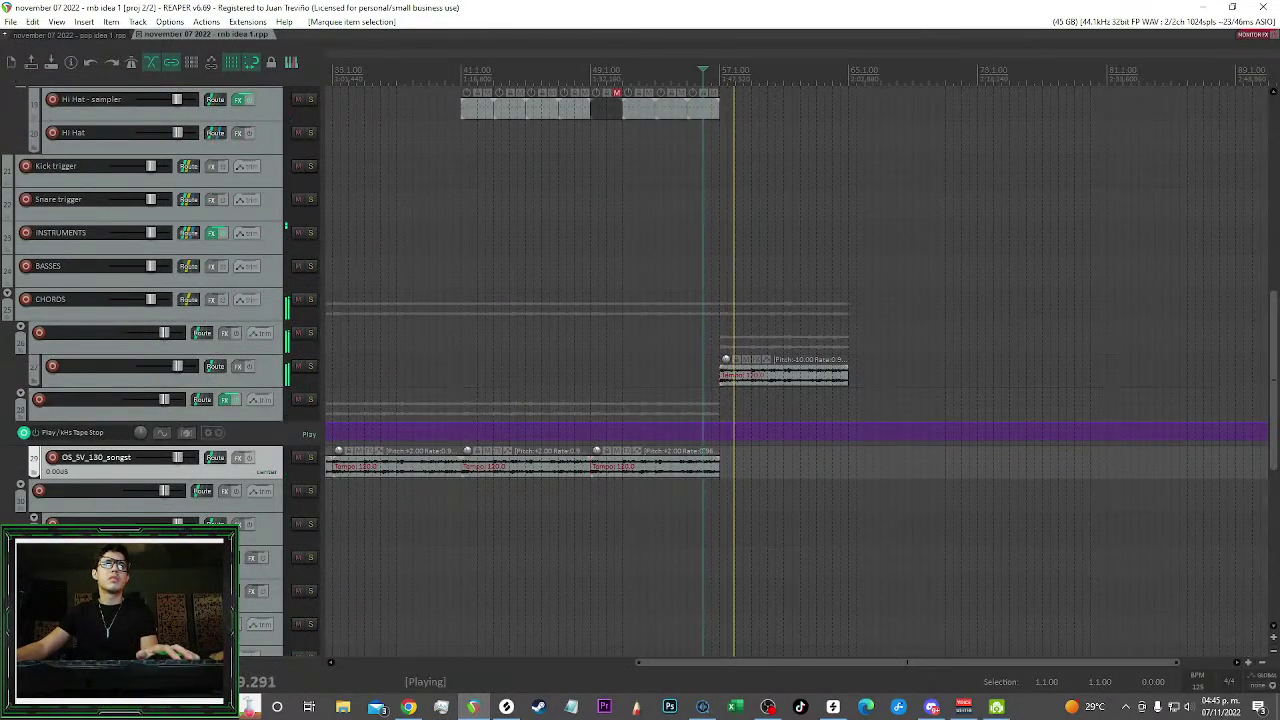
{"action": "scroll", "coordinate": [777, 372], "scroll_direction": "up", "scroll_amount": 2}
{"action": "left_click", "coordinate": [243, 342]}
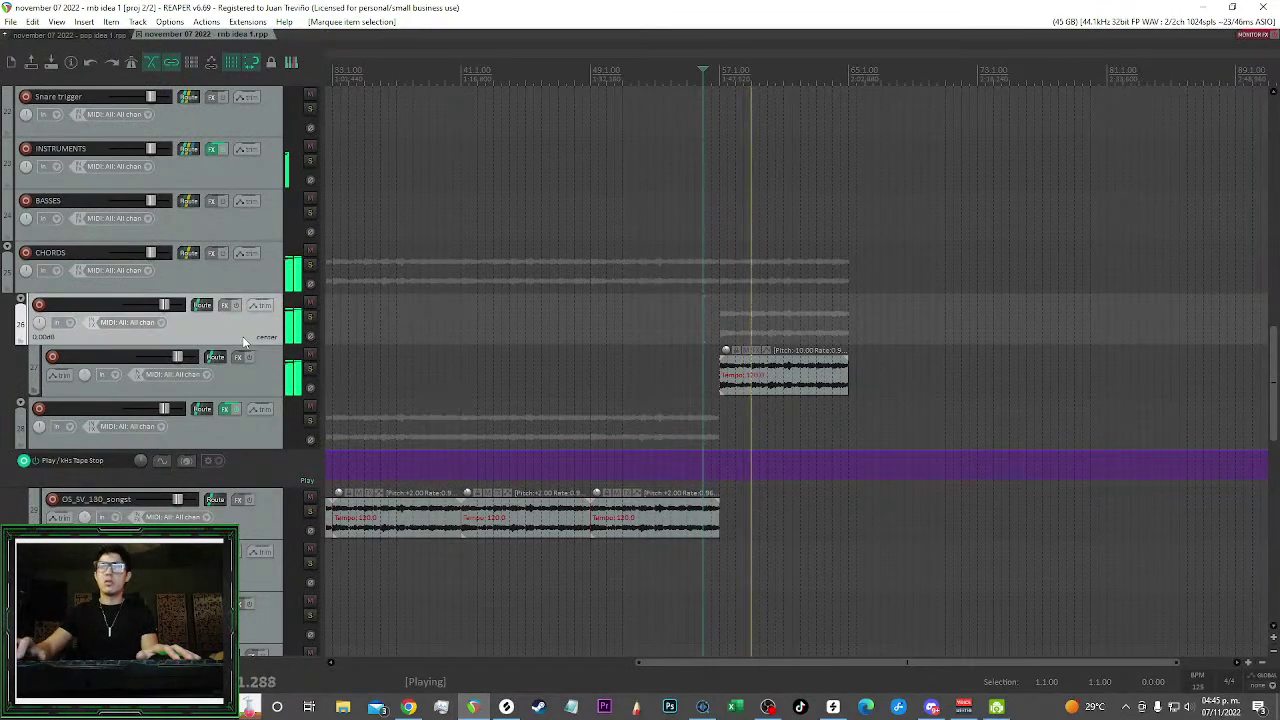
{"action": "left_click", "coordinate": [278, 360]}
{"action": "left_click", "coordinate": [239, 357]}
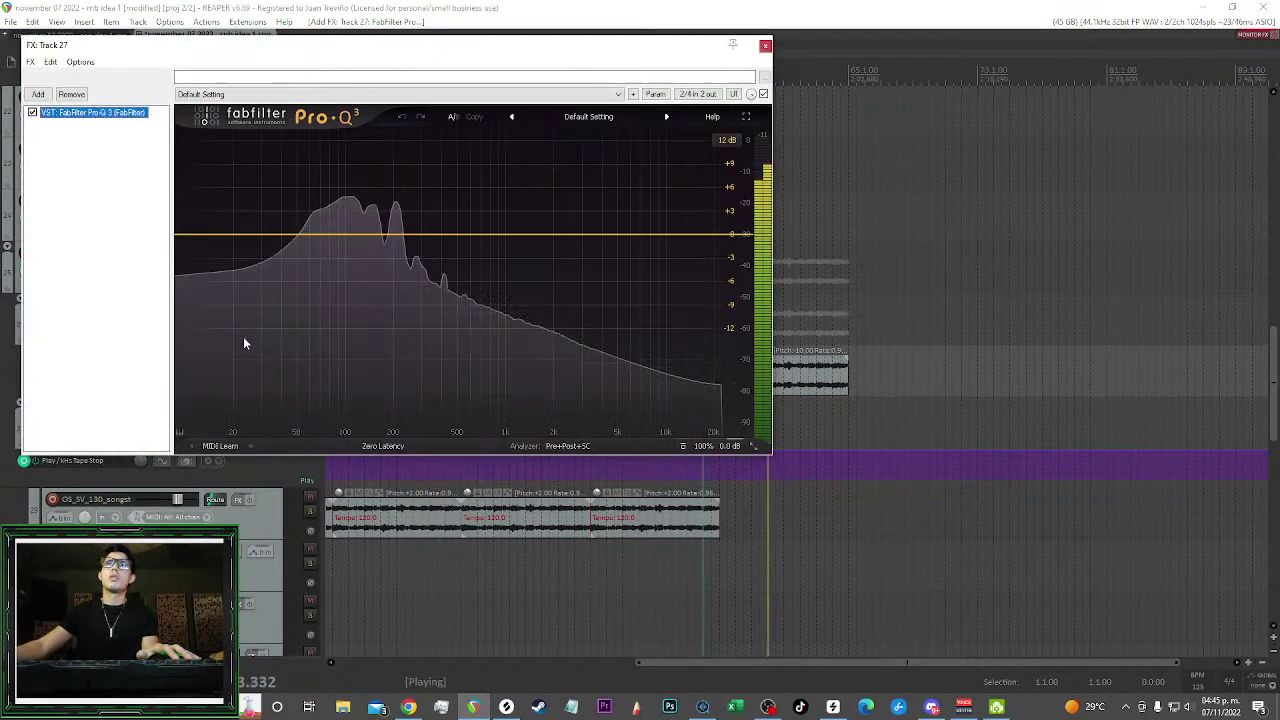
{"action": "left_click", "coordinate": [262, 94]}
{"action": "left_click", "coordinate": [262, 134]}
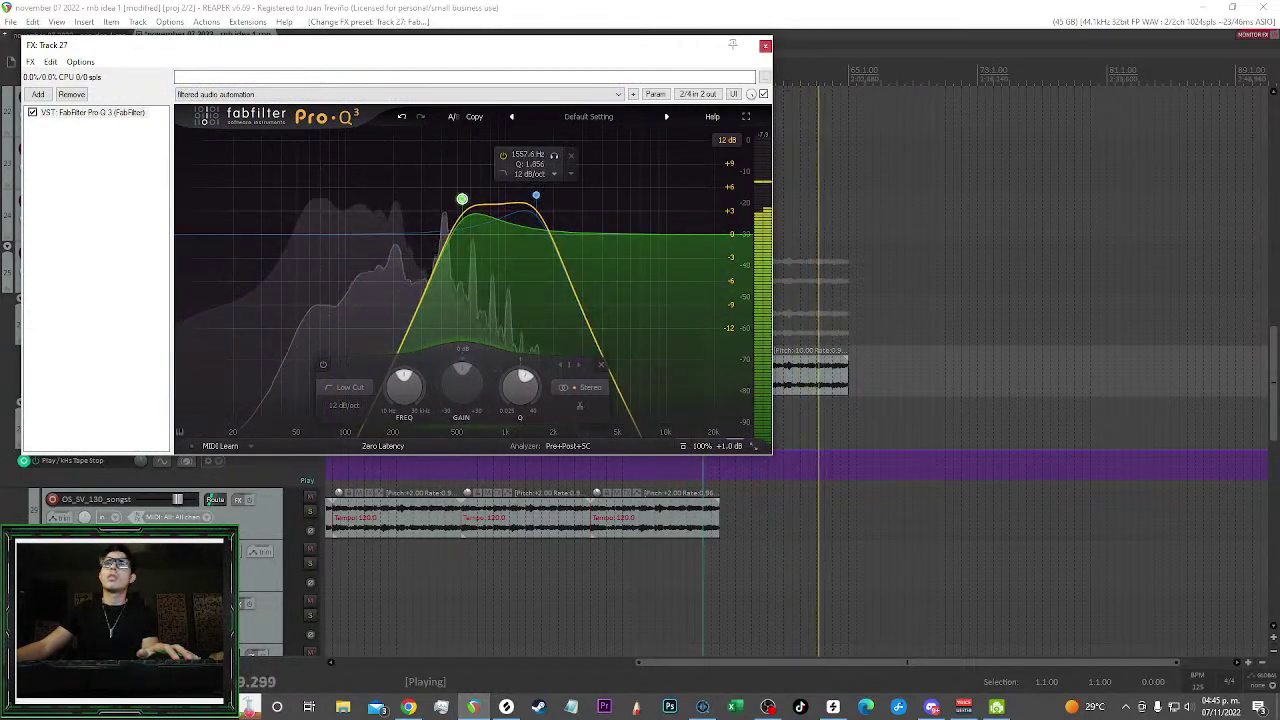
{"action": "left_click", "coordinate": [765, 46]}
Copy a loop item on the OS_SV_130_songst track to measure 65 and save the project
{"action": "scroll", "coordinate": [691, 514], "scroll_direction": "down", "scroll_amount": 2}
{"action": "scroll", "coordinate": [691, 514], "scroll_direction": "down", "scroll_amount": 3}
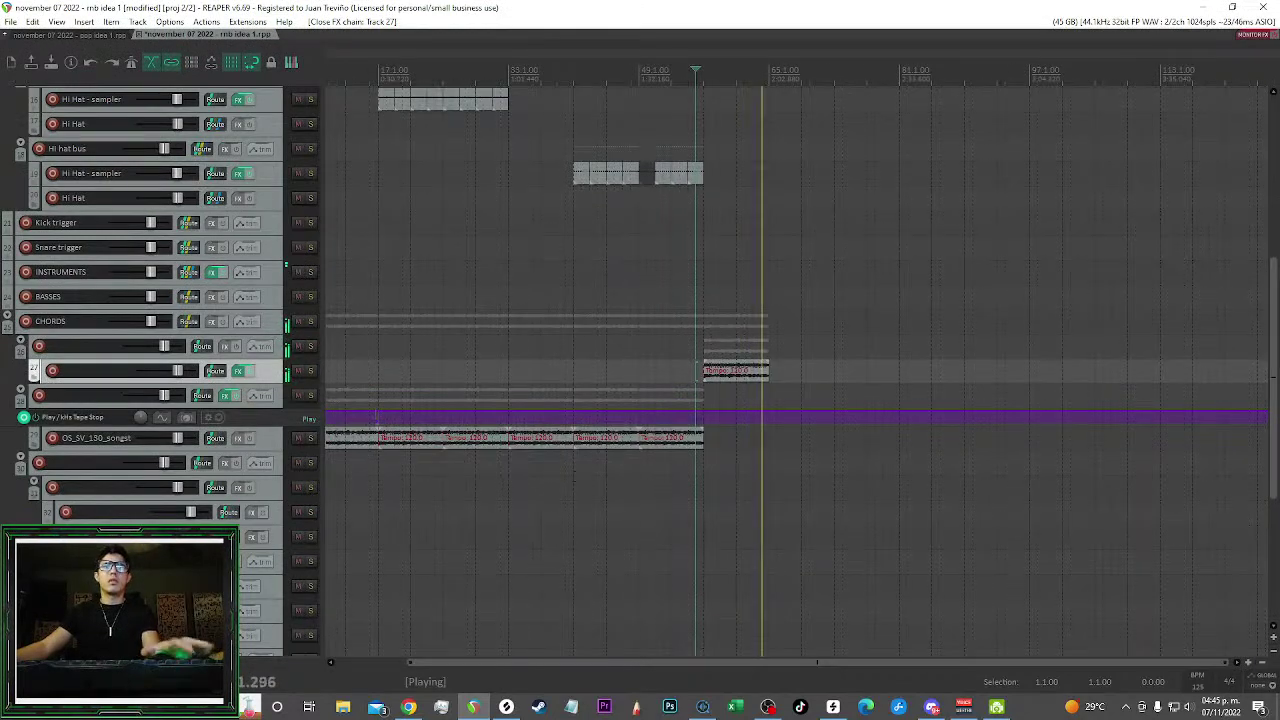
{"action": "left_click_drag", "start_coordinate": [474, 456], "coordinate": [474, 444]}
{"action": "left_click_drag", "start_coordinate": [486, 440], "coordinate": [785, 437]}
{"action": "key", "text": "Escape"}
{"action": "left_click_drag", "start_coordinate": [478, 471], "coordinate": [801, 440]}
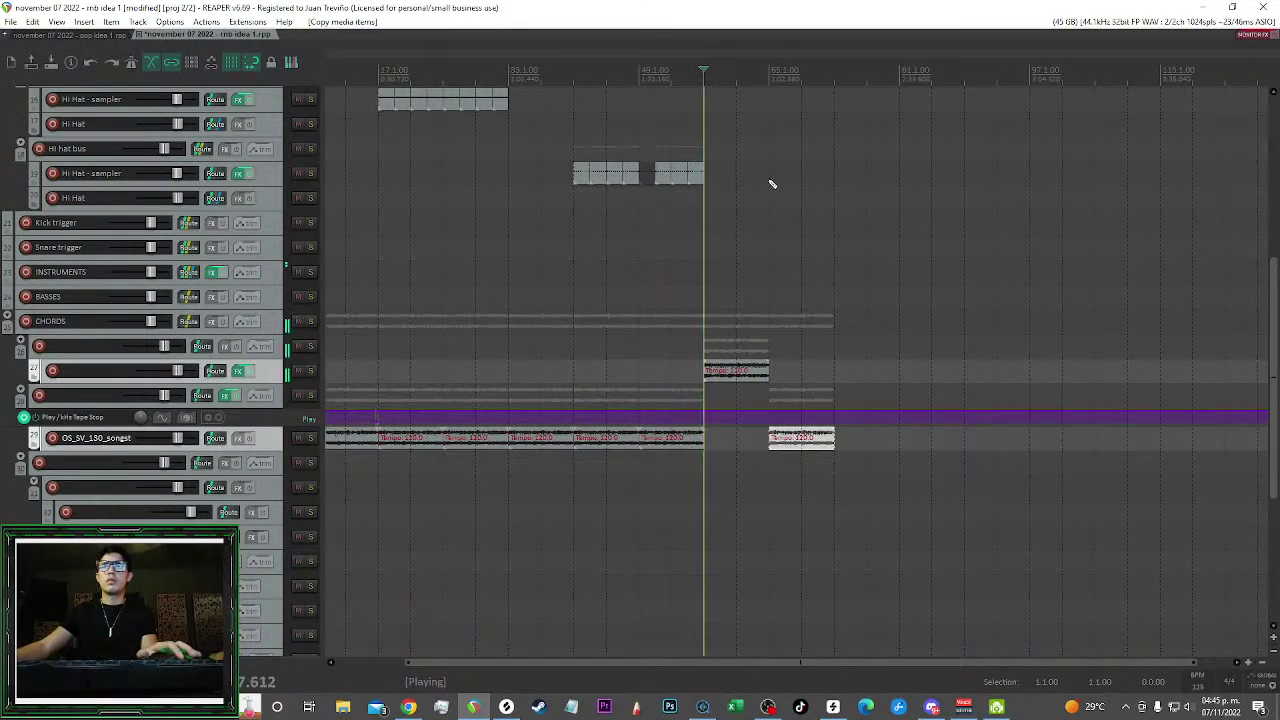
{"action": "scroll", "coordinate": [615, 291], "scroll_direction": "down", "scroll_amount": 3}
{"action": "left_click_drag", "start_coordinate": [763, 264], "coordinate": [615, 291]}
{"action": "key", "text": "ctrl+s"}
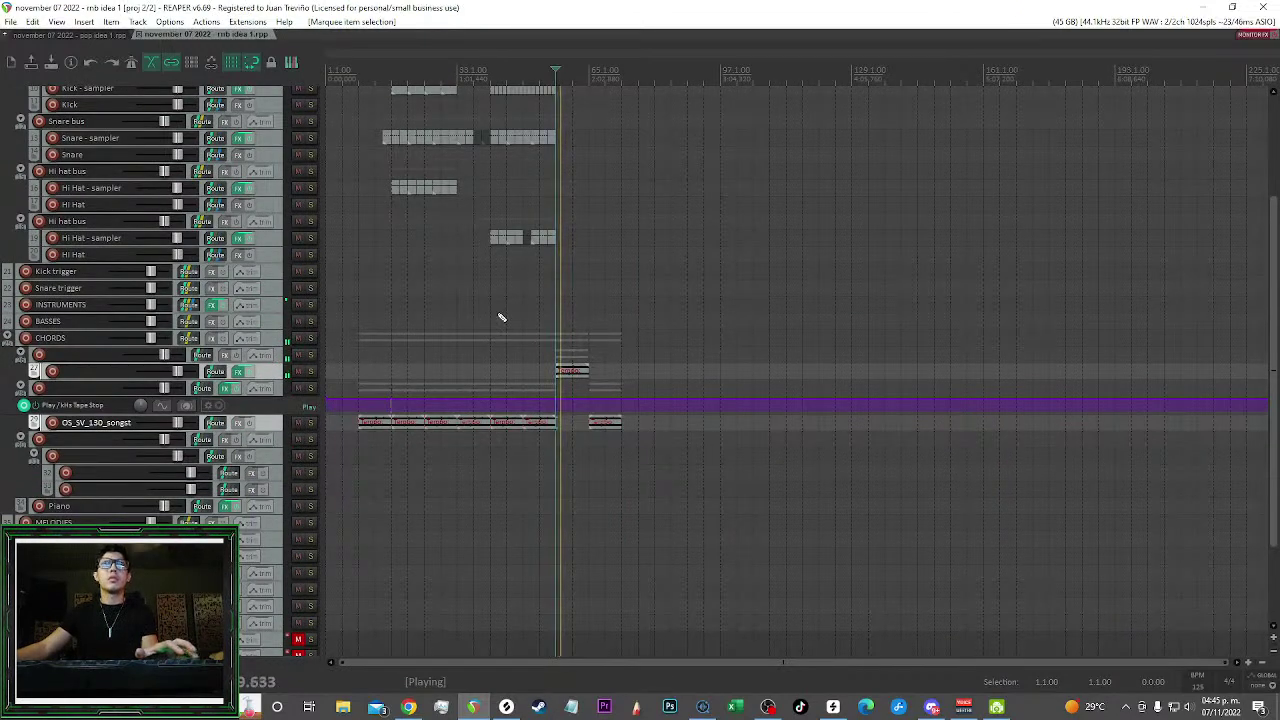
Copy the earlier kick and snare items, without hi-hats, to measures 65 to 73 and save the project
{"action": "scroll", "coordinate": [501, 317], "scroll_direction": "up", "scroll_amount": 3}
{"action": "scroll", "coordinate": [449, 354], "scroll_direction": "up", "scroll_amount": 2}
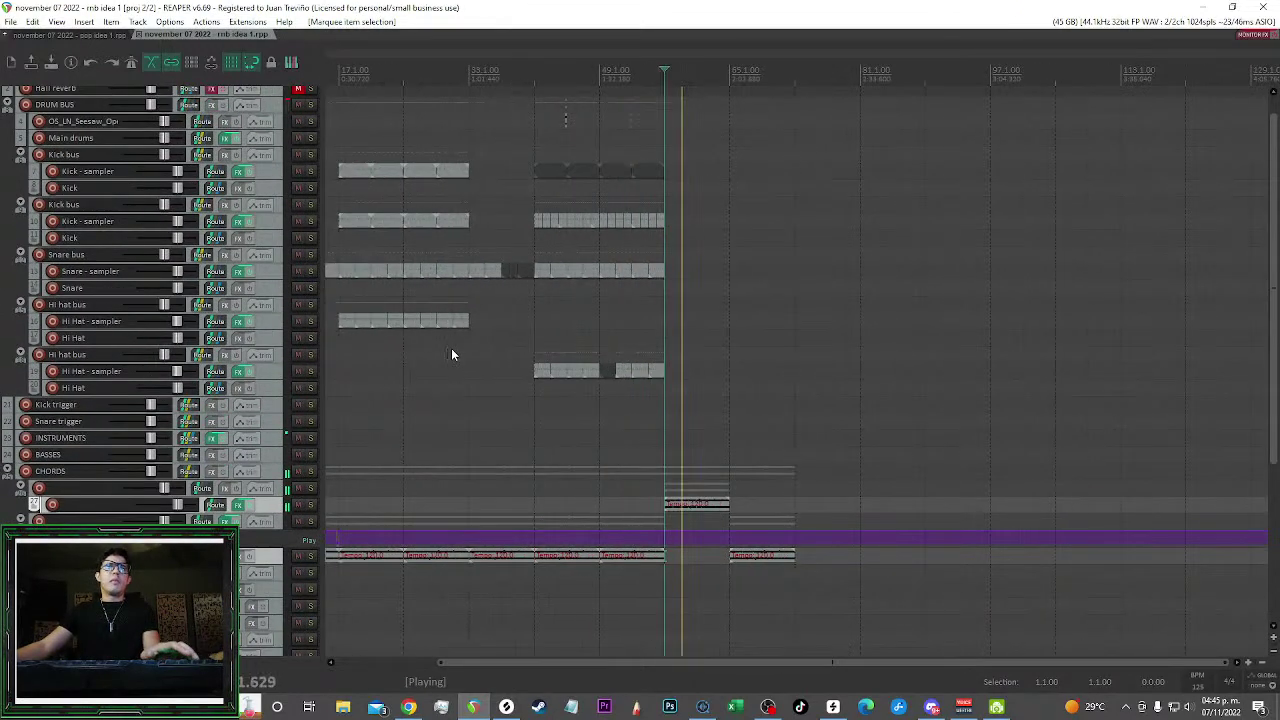
{"action": "scroll", "coordinate": [597, 281], "scroll_direction": "left", "scroll_amount": 2}
{"action": "mouse_move", "coordinate": [587, 292]}
{"action": "left_mouse_down"}
{"action": "mouse_move", "coordinate": [520, 165]}
{"action": "mouse_move", "coordinate": [851, 177]}
{"action": "left_mouse_up"}
{"action": "left_click", "coordinate": [885, 121]}
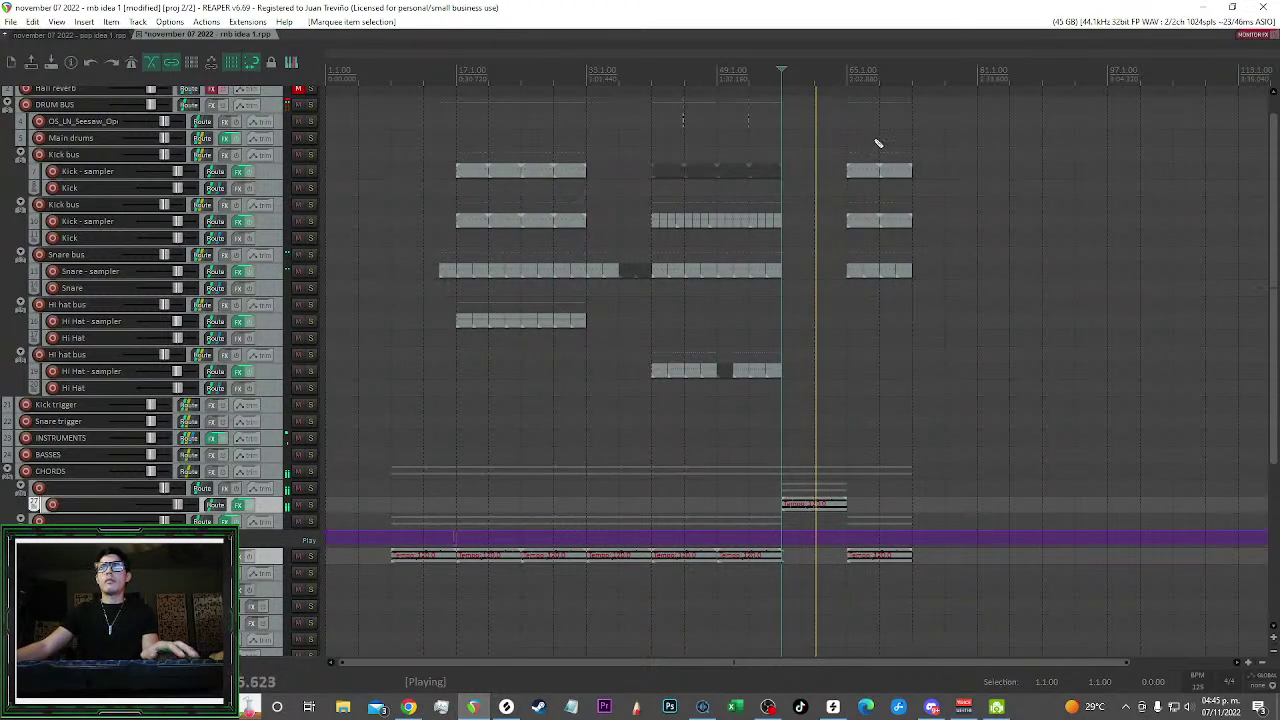
{"action": "key", "text": "ctrl+s"}
Play from just before measure 65 and copy the earlier kick, snare, hi-hat and loop items to measures 73 to 81
{"action": "scroll", "coordinate": [896, 158], "scroll_direction": "right", "scroll_amount": 2}
{"action": "left_click", "coordinate": [717, 79]}
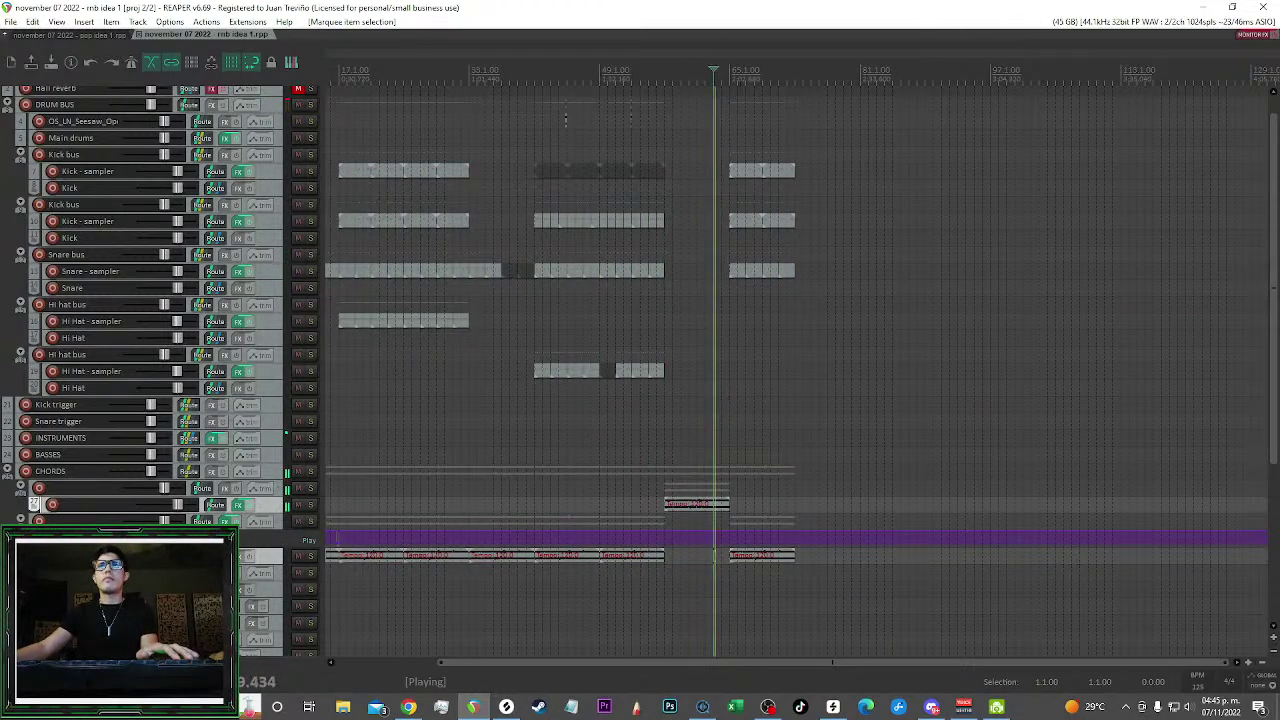
{"action": "scroll", "coordinate": [641, 425], "scroll_direction": "left", "scroll_amount": 2}
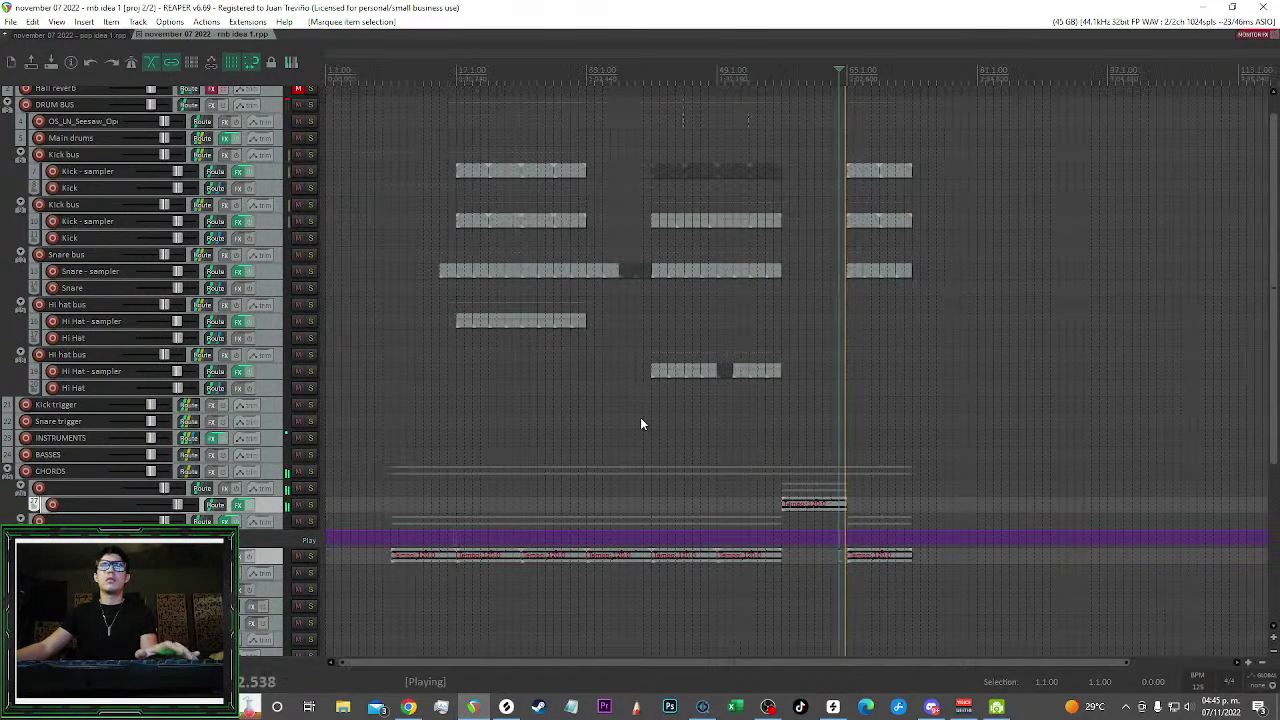
{"action": "left_click_drag", "start_coordinate": [588, 581], "coordinate": [941, 156]}
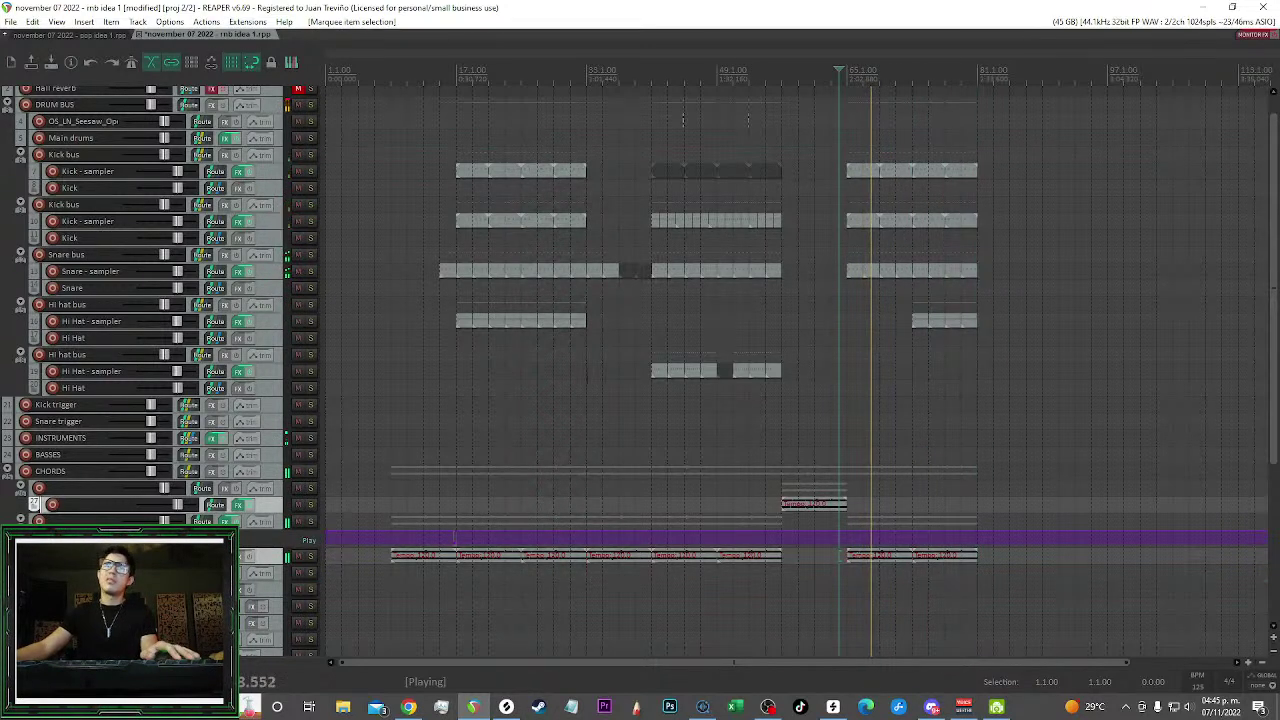
{"action": "scroll", "coordinate": [930, 387], "scroll_direction": "right", "scroll_amount": 3}
{"action": "scroll", "coordinate": [875, 396], "scroll_direction": "right", "scroll_amount": 3}
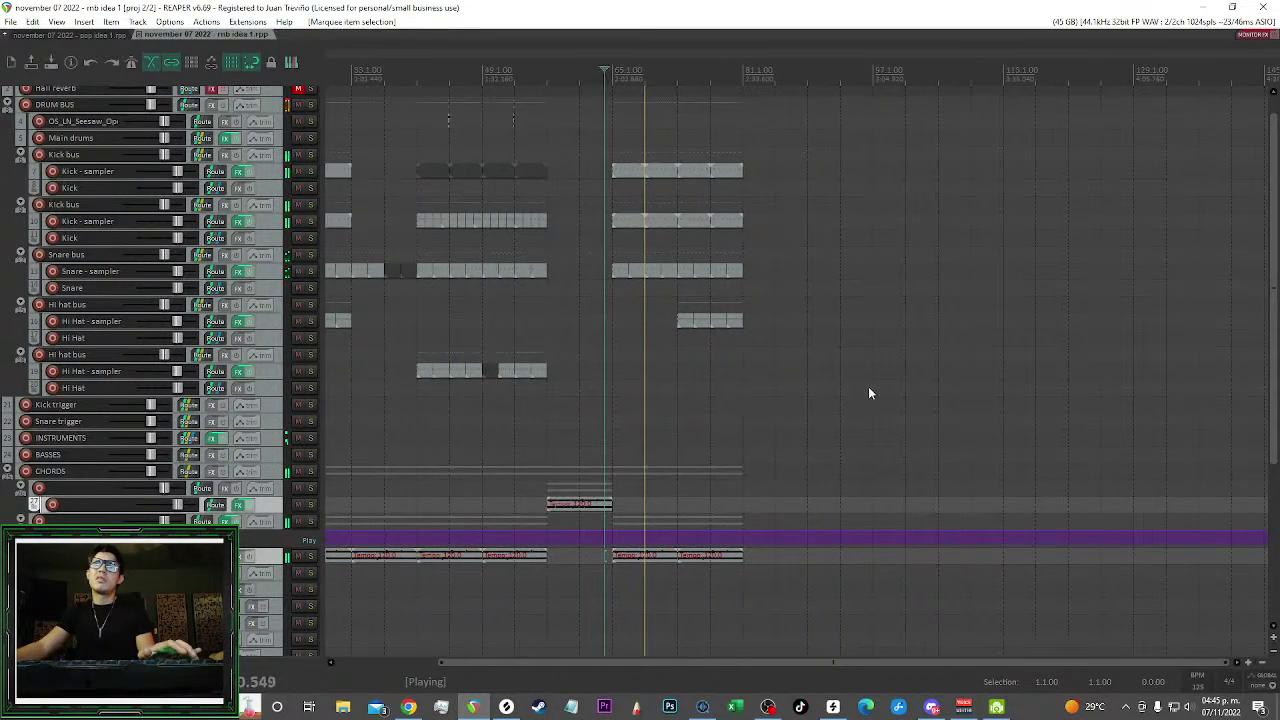
Duplicate the last songstarter loop item so it covers measures 81 to 89 without drums
{"action": "scroll", "coordinate": [871, 394], "scroll_direction": "down", "scroll_amount": 2}
{"action": "left_click_drag", "start_coordinate": [780, 541], "coordinate": [780, 541]}
{"action": "key", "text": "ctrl+d"}
{"action": "left_click_drag", "start_coordinate": [848, 438], "coordinate": [843, 433]}
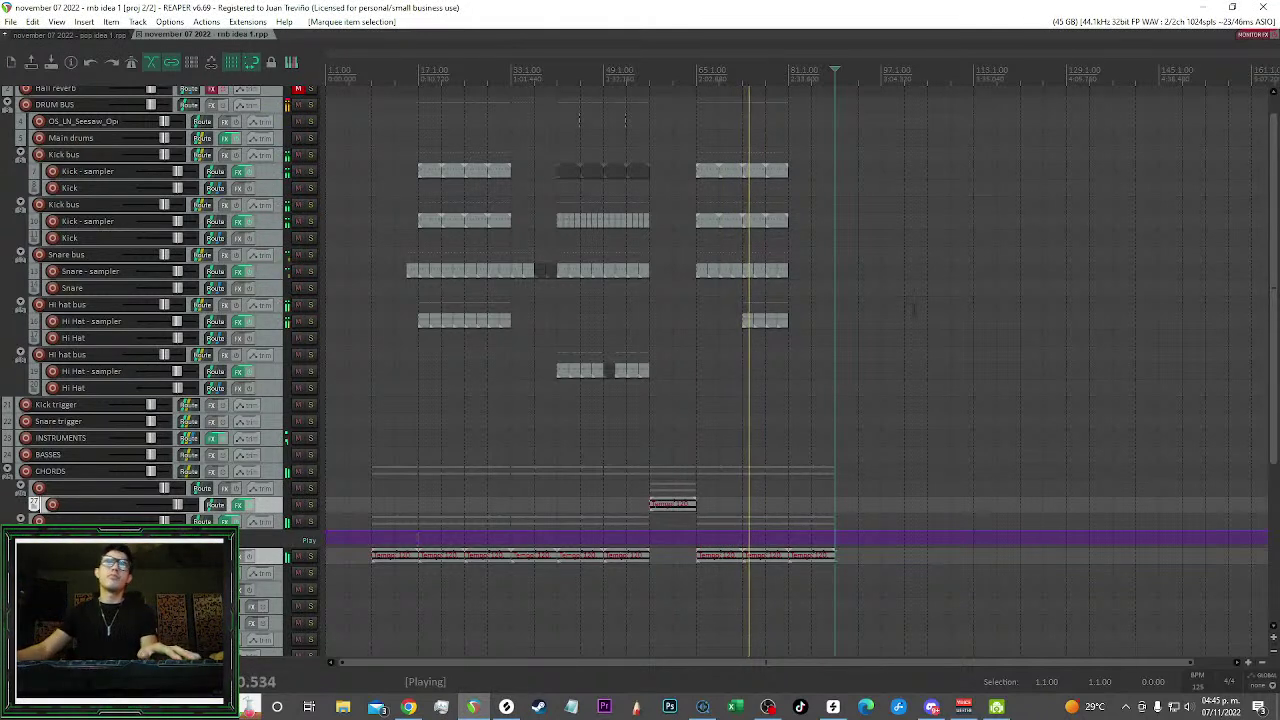
Copy the drum section from measures 41 to 57 to measure 89, duplicate the loop through measure 105, save, and stop playback
{"action": "left_click_drag", "start_coordinate": [646, 411], "coordinate": [873, 115]}
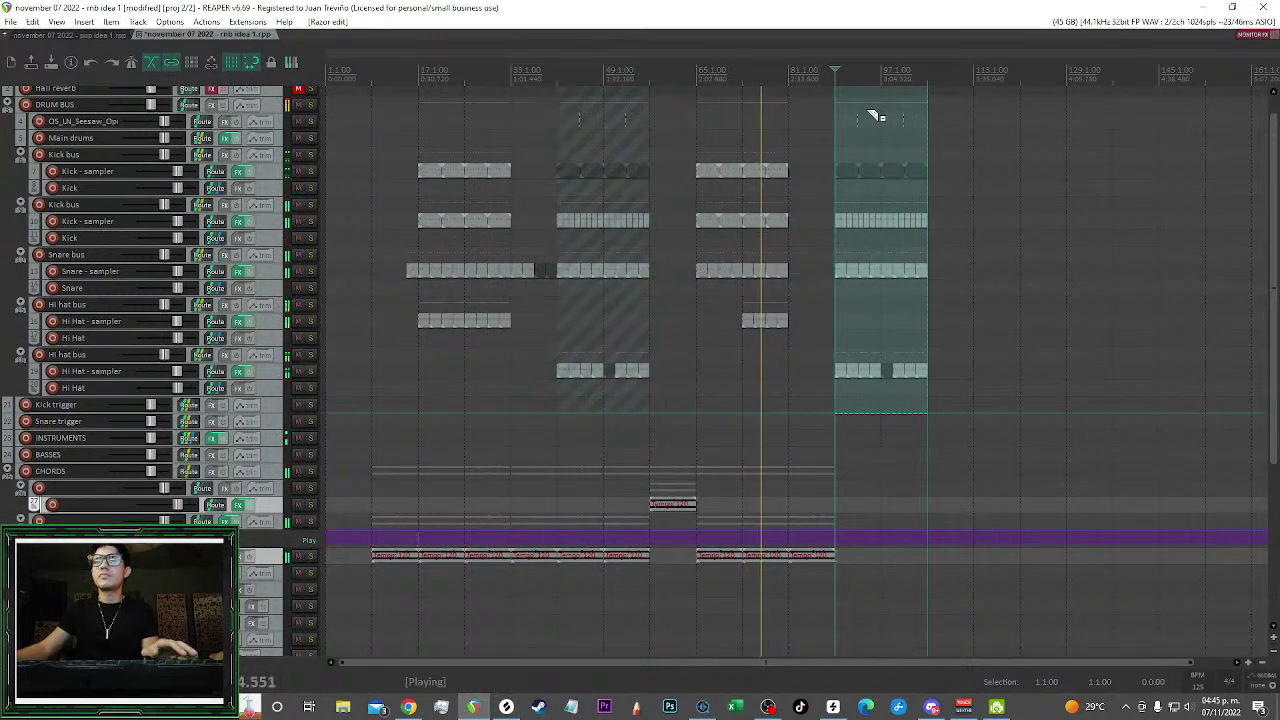
{"action": "left_click", "coordinate": [823, 553]}
{"action": "key", "text": "ctrl+d"}
{"action": "key", "text": "ctrl+d"}
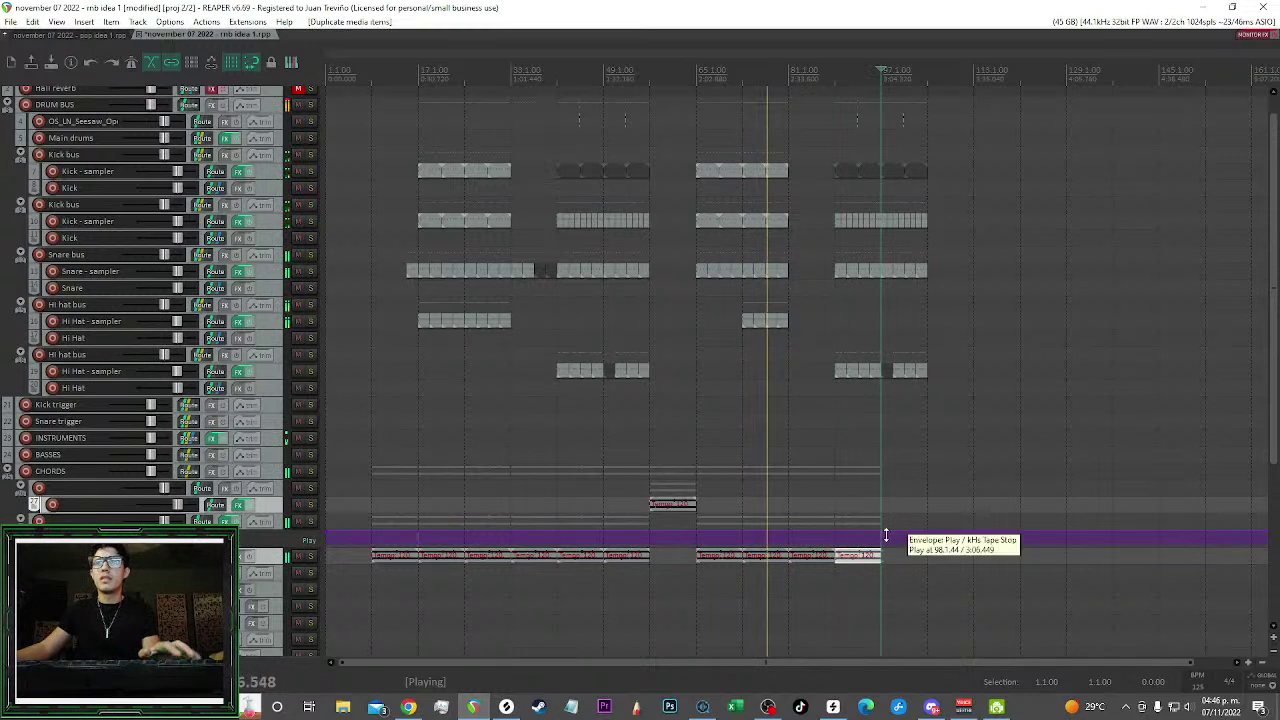
{"action": "key", "text": "ctrl+s"}
{"action": "key", "text": "space"}
{"action": "scroll", "coordinate": [1000, 470], "scroll_direction": "up", "scroll_amount": 2}
{"action": "left_click_drag", "start_coordinate": [998, 462], "coordinate": [982, 400]}
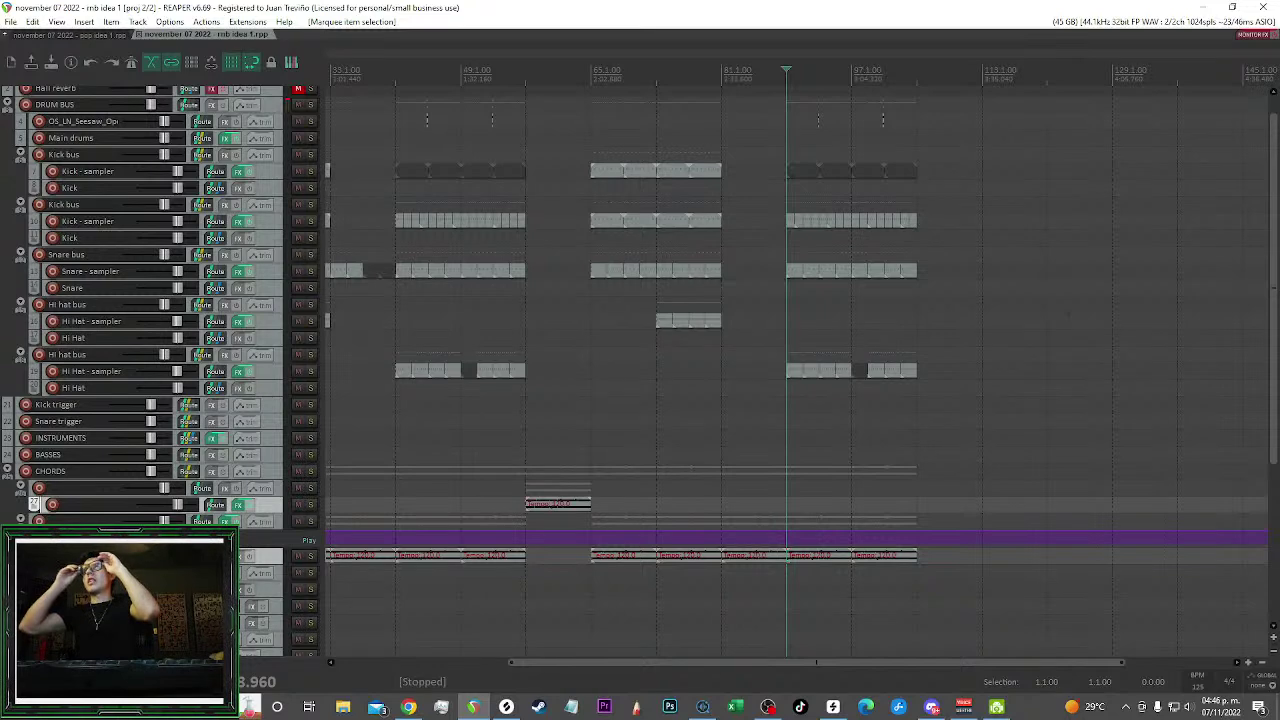
{"action": "scroll", "coordinate": [1057, 346], "scroll_direction": "down", "scroll_amount": 2}
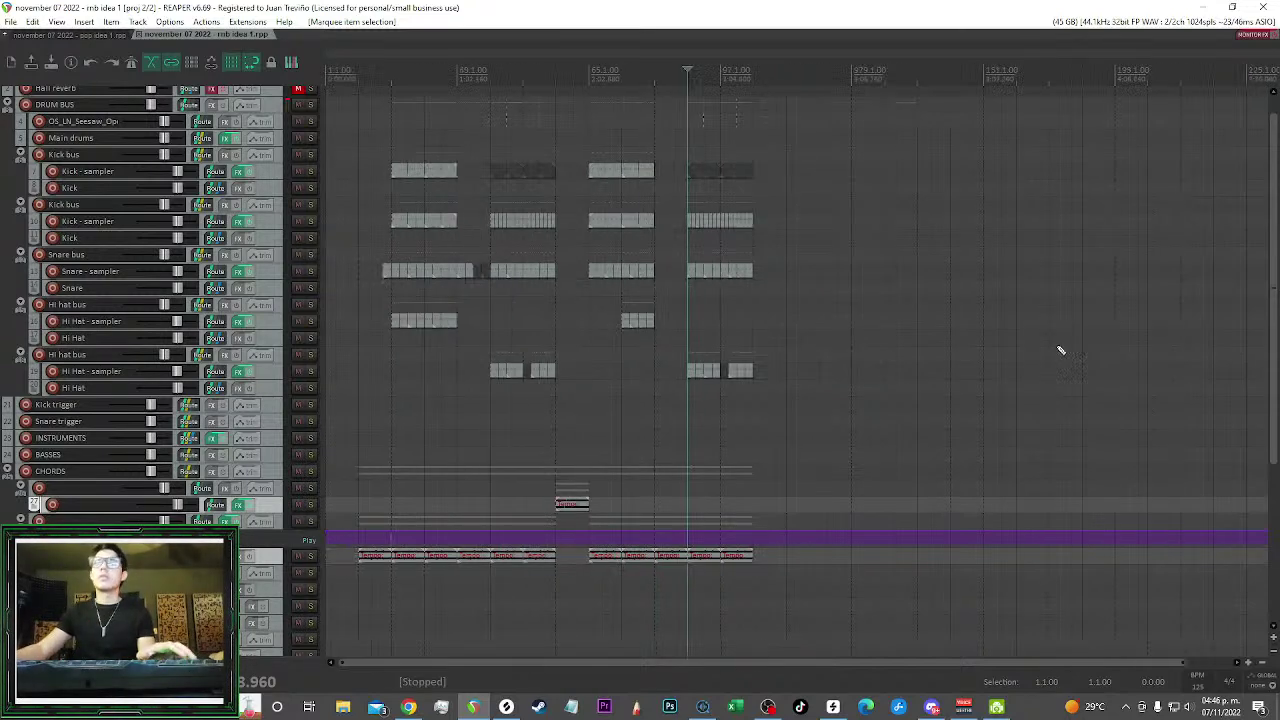
{"action": "scroll", "coordinate": [840, 424], "scroll_direction": "up", "scroll_amount": 1}
{"action": "scroll", "coordinate": [832, 427], "scroll_direction": "right", "scroll_amount": 1}
{"action": "scroll", "coordinate": [601, 450], "scroll_direction": "left", "scroll_amount": 5}
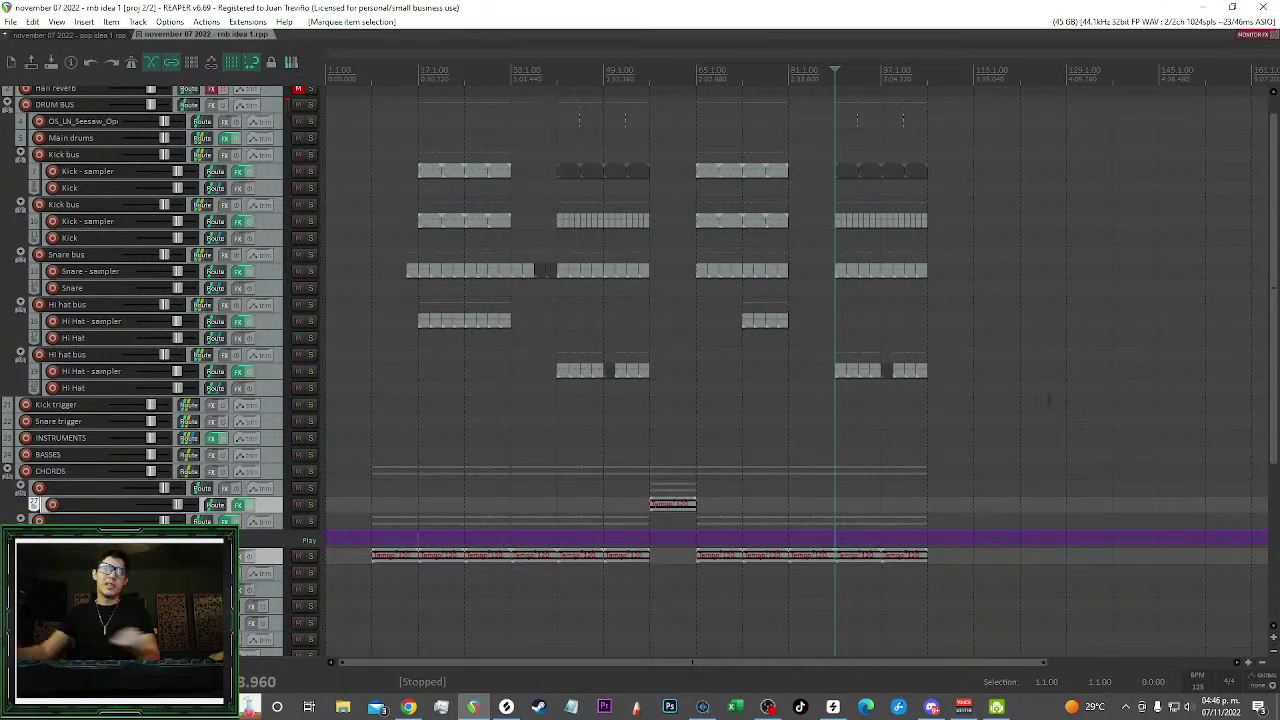
{"action": "scroll", "coordinate": [978, 480], "scroll_direction": "down", "scroll_amount": 2}
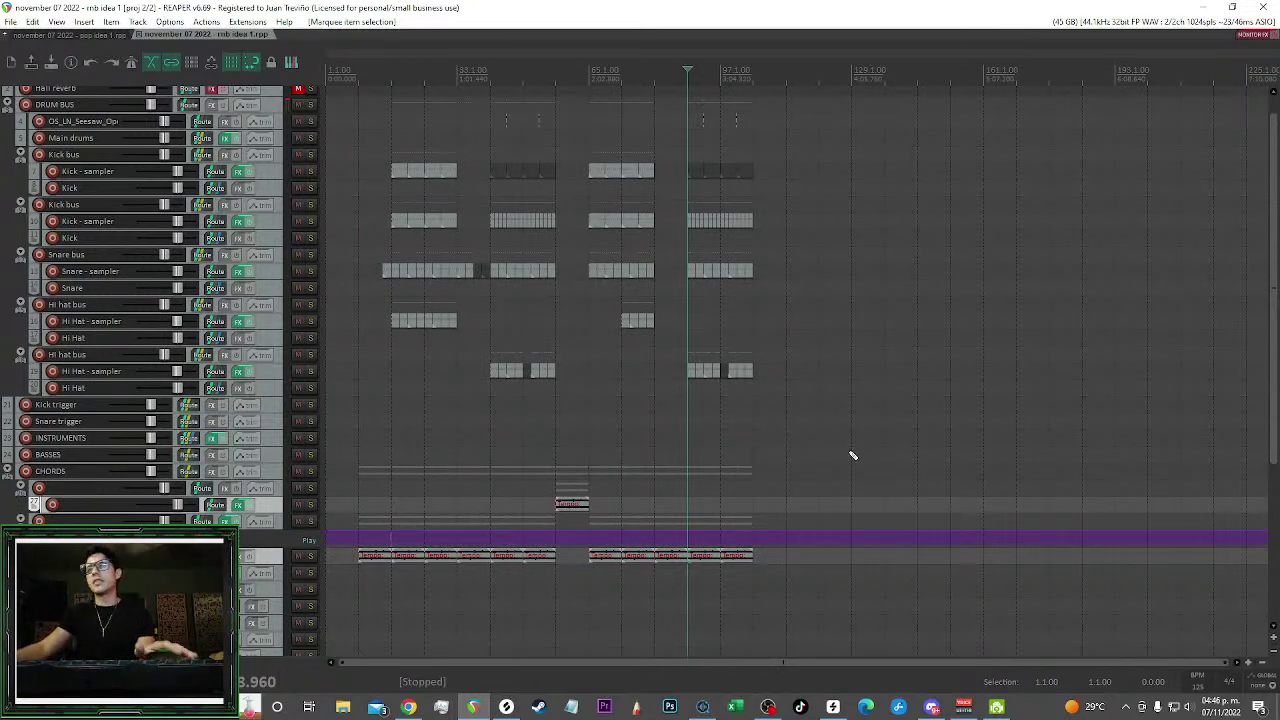
Copy the filtered breakdown loop item to measures 105 to 113 and save the project
{"action": "left_click", "coordinate": [666, 558]}
{"action": "left_click_drag", "start_coordinate": [580, 512], "coordinate": [785, 505]}
{"action": "left_click", "coordinate": [730, 456]}
{"action": "key", "text": "ctrl+s"}
Copy the drum and songstarter loop section from measures 89 to 105 to measures 113 to 129 and play it
{"action": "left_click_drag", "start_coordinate": [751, 588], "coordinate": [829, 121]}
{"action": "scroll", "coordinate": [782, 187], "scroll_direction": "up", "scroll_amount": 3}
{"action": "left_click", "coordinate": [1007, 247]}
{"action": "scroll", "coordinate": [849, 273], "scroll_direction": "up", "scroll_amount": 3}
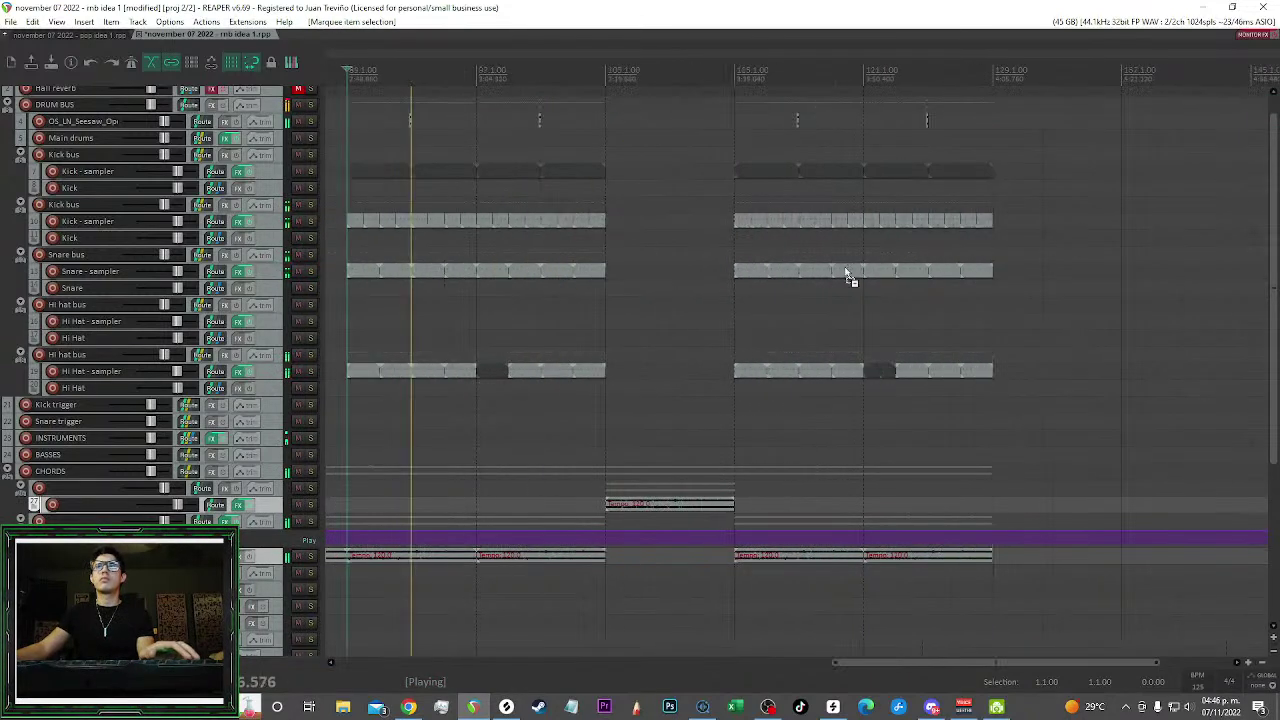
Mute the hi-hat items from measure 113 to 117, keep the hi-hat item at measure 97 muted, and save the project
{"action": "left_click", "coordinate": [749, 372]}
{"action": "left_click", "coordinate": [668, 366]}
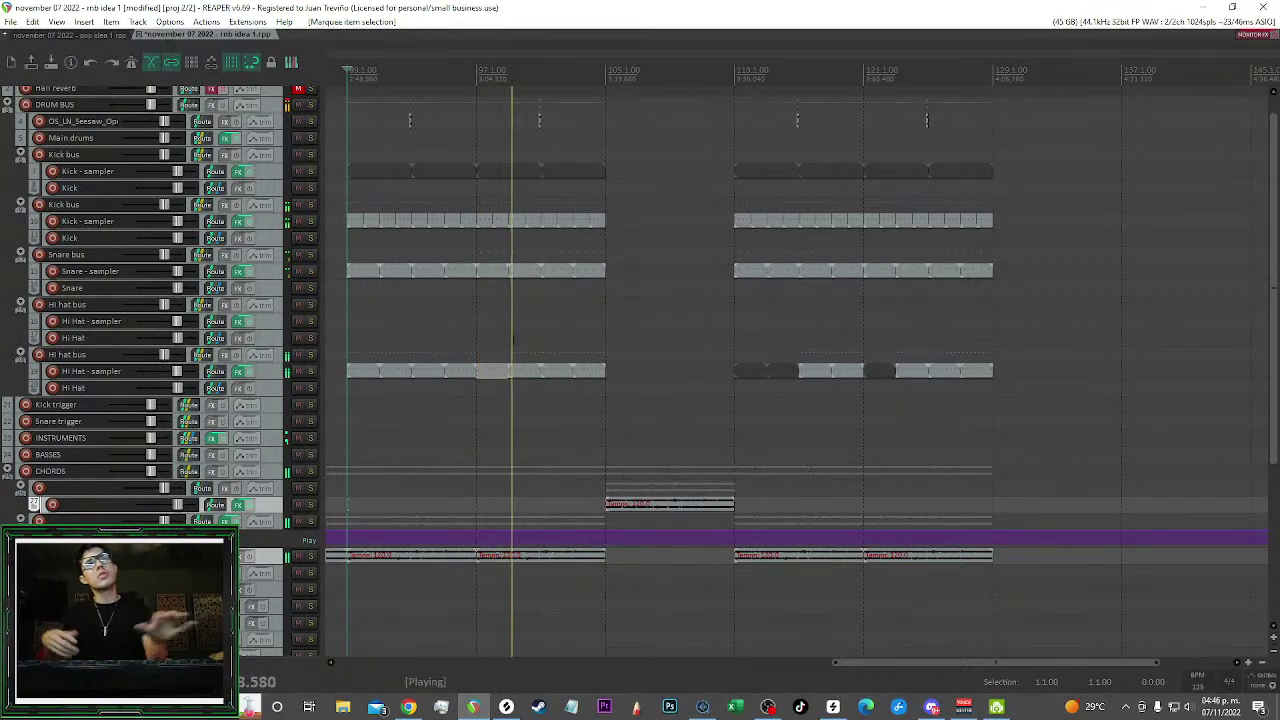
{"action": "scroll", "coordinate": [514, 340], "scroll_direction": "down", "scroll_amount": 2}
{"action": "key", "text": "ctrl+s"}
{"action": "scroll", "coordinate": [545, 331], "scroll_direction": "down", "scroll_amount": 1}
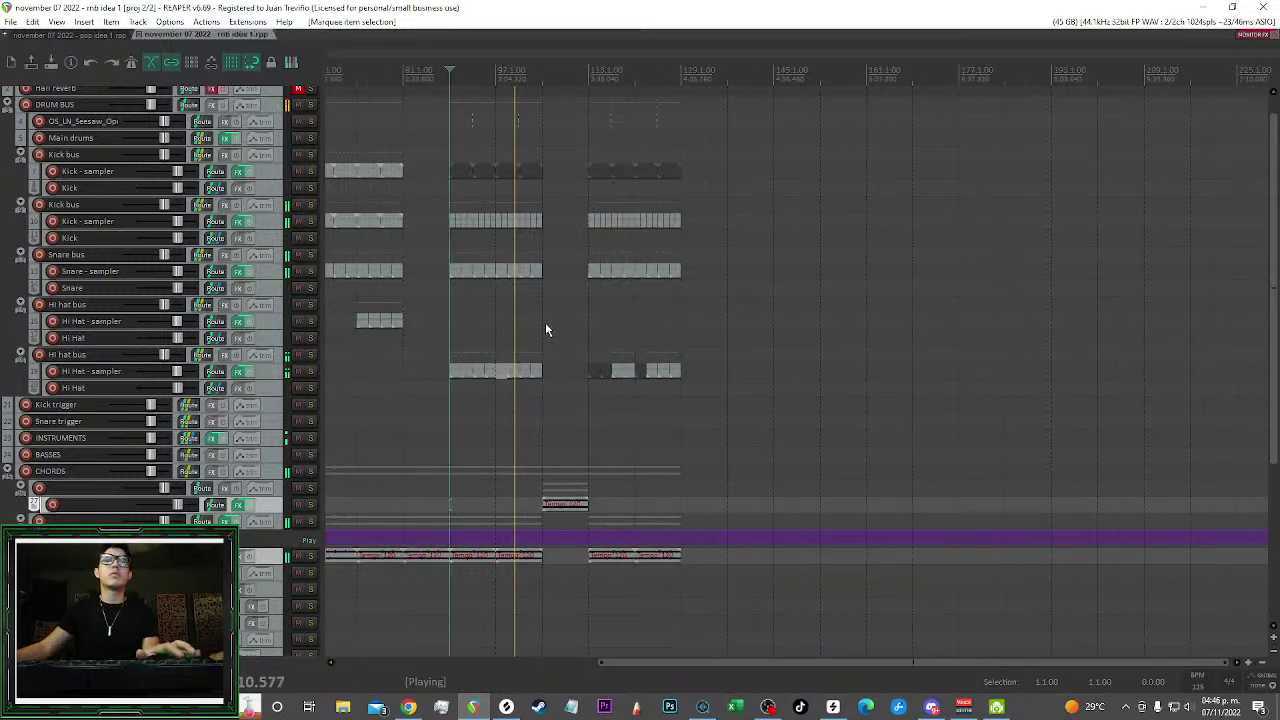
{"action": "scroll", "coordinate": [543, 325], "scroll_direction": "up", "scroll_amount": 1}
{"action": "scroll", "coordinate": [544, 324], "scroll_direction": "down", "scroll_amount": 1}
{"action": "key", "text": "m"}
{"action": "key", "text": "ctrl+s"}
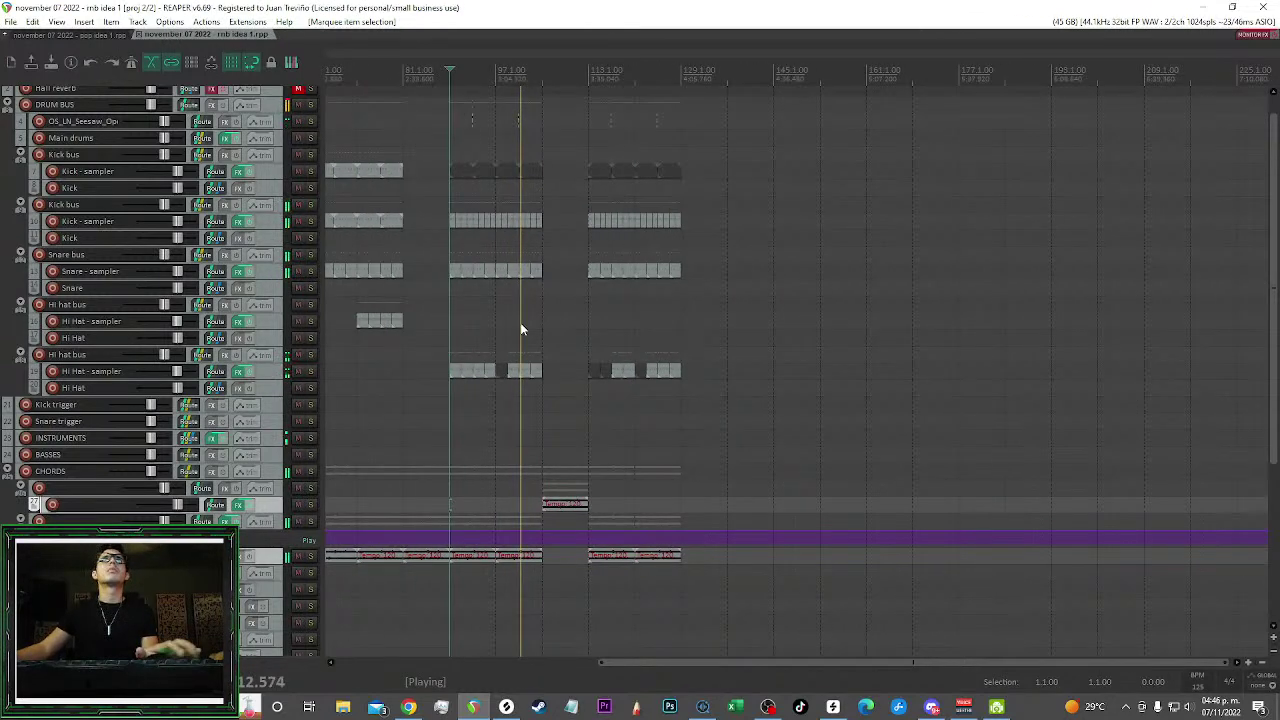
Copy the filtered loop item from measure 105 to measures 129 to 137
{"action": "scroll", "coordinate": [622, 337], "scroll_direction": "left", "scroll_amount": 2}
{"action": "scroll", "coordinate": [621, 335], "scroll_direction": "down", "scroll_amount": 1}
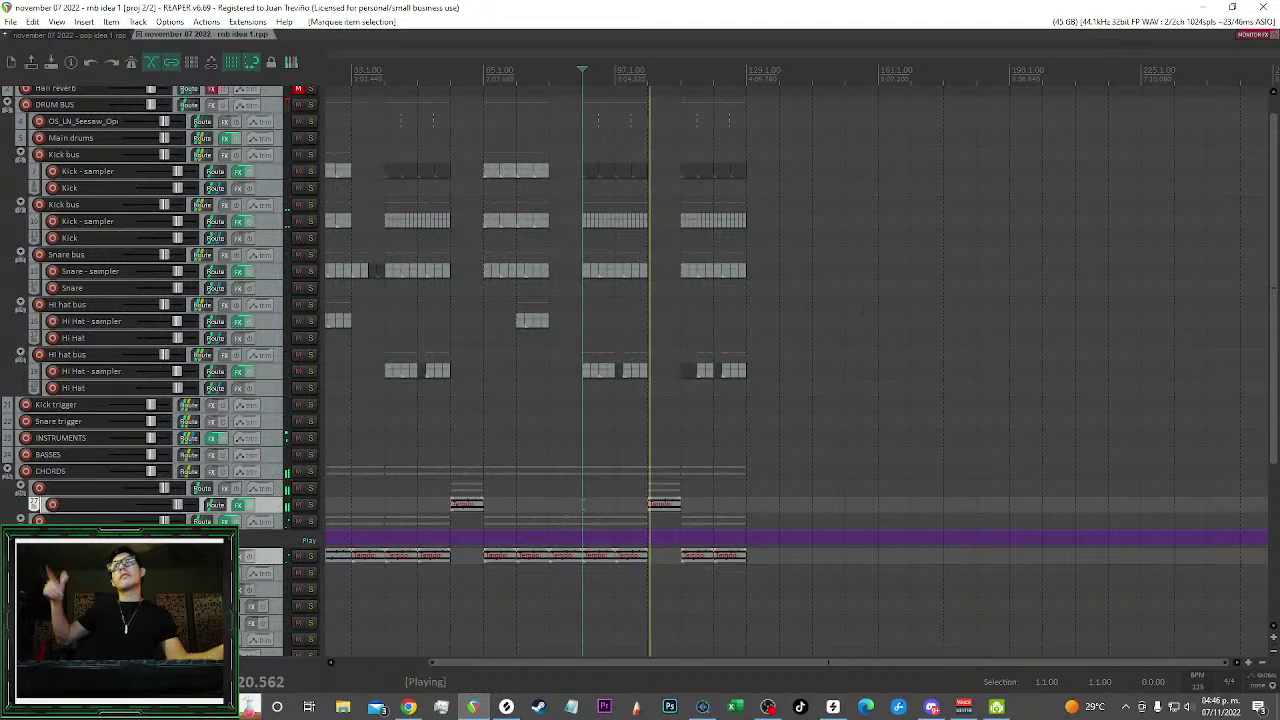
{"action": "left_click_drag", "start_coordinate": [662, 507], "coordinate": [760, 508]}
{"action": "scroll", "coordinate": [691, 556], "scroll_direction": "up", "scroll_amount": 3}
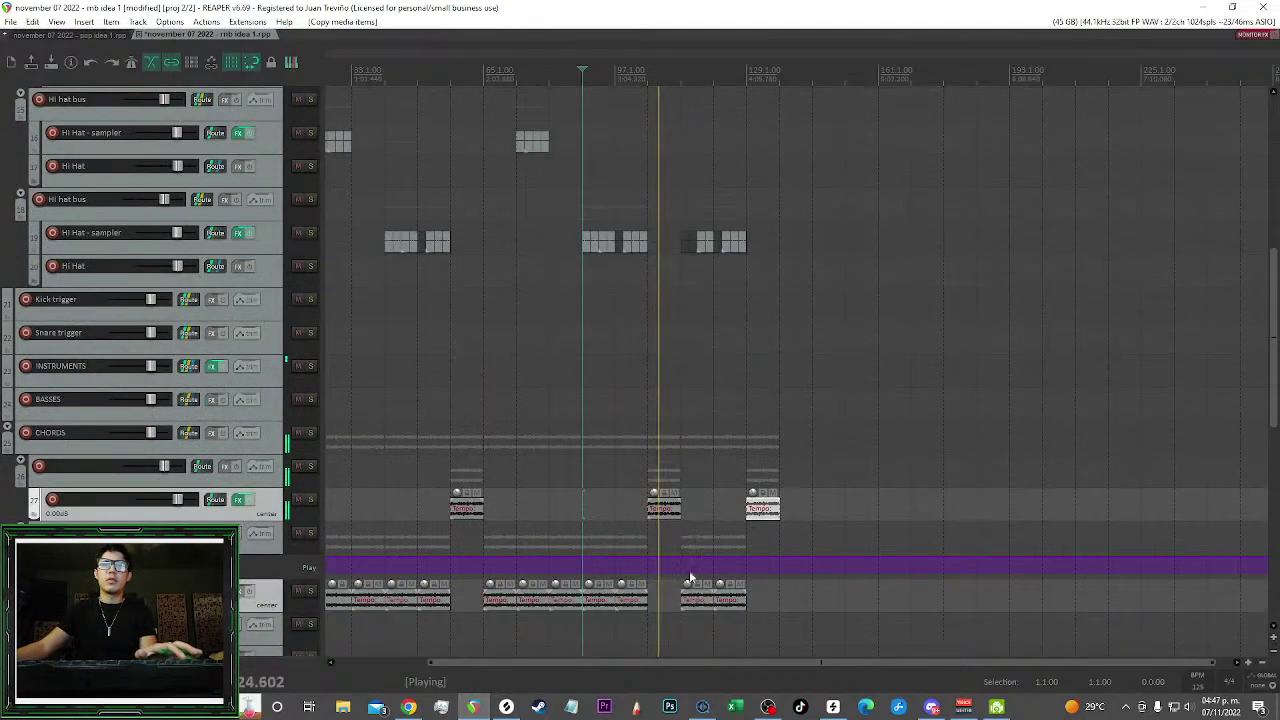
{"action": "scroll", "coordinate": [691, 556], "scroll_direction": "up", "scroll_amount": 2}
{"action": "scroll", "coordinate": [691, 556], "scroll_direction": "down", "scroll_amount": 4}
Fill measures 105 to 113 with the songstarter loop and mute the filtered loop item there
{"action": "left_click_drag", "start_coordinate": [703, 473], "coordinate": [661, 474]}
{"action": "left_click_drag", "start_coordinate": [687, 405], "coordinate": [640, 365]}
{"action": "key", "text": "alt+m"}
{"action": "left_click_drag", "start_coordinate": [735, 355], "coordinate": [729, 329]}
{"action": "scroll", "coordinate": [725, 330], "scroll_direction": "up", "scroll_amount": 3}
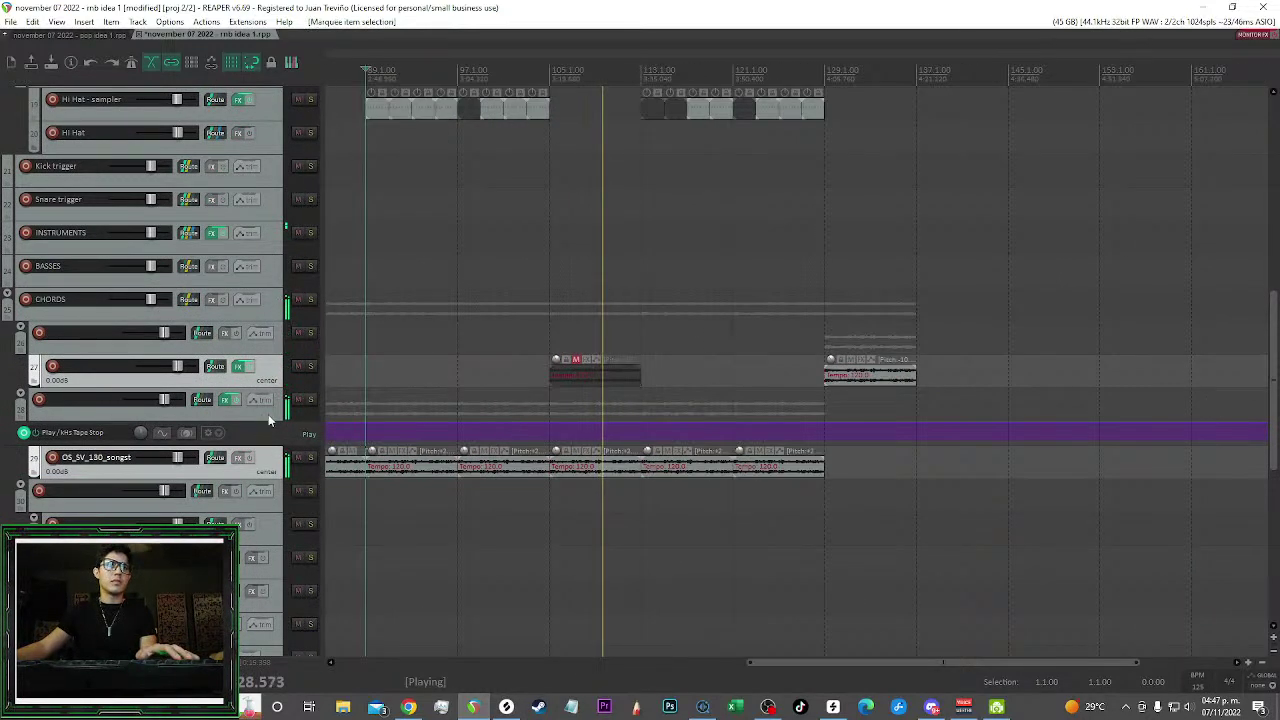
Add FabFilter Pro-Q 3 to the songstarter loop's folder track and load its filtered audio automation preset
{"action": "left_click", "coordinate": [263, 418]}
{"action": "key", "text": "f"}
{"action": "left_click", "coordinate": [494, 95]}
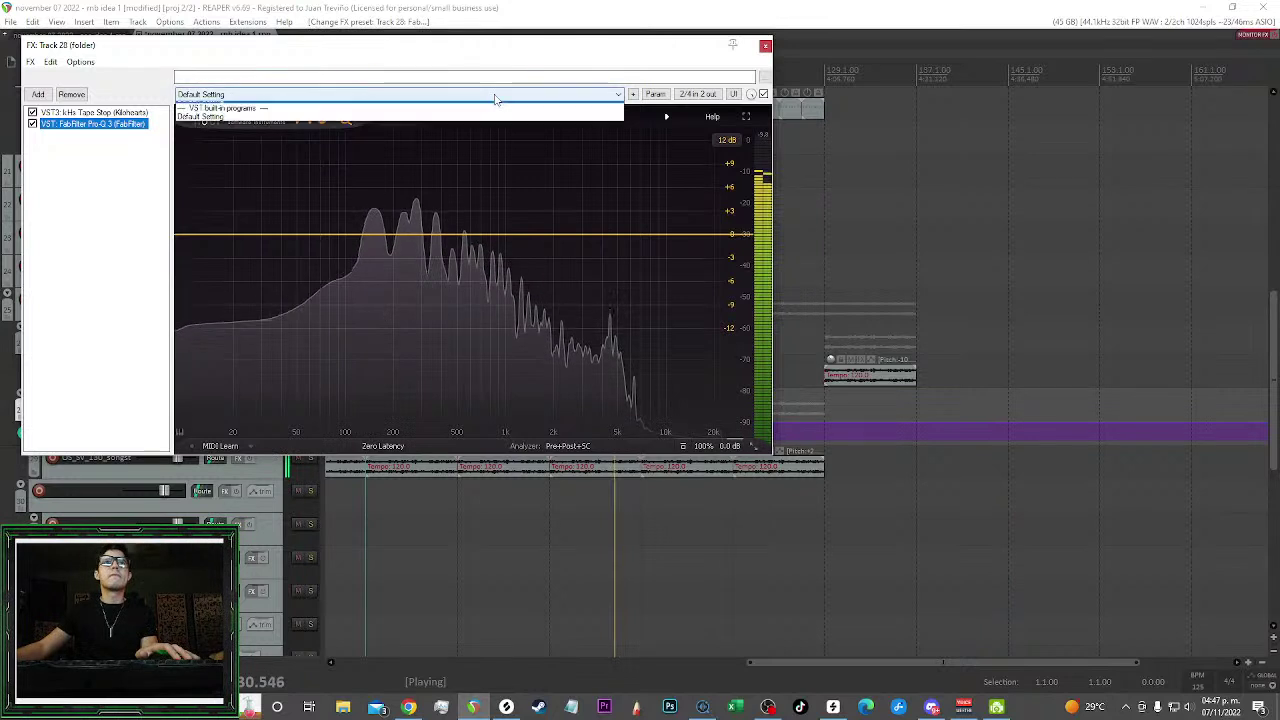
{"action": "left_click", "coordinate": [249, 130]}
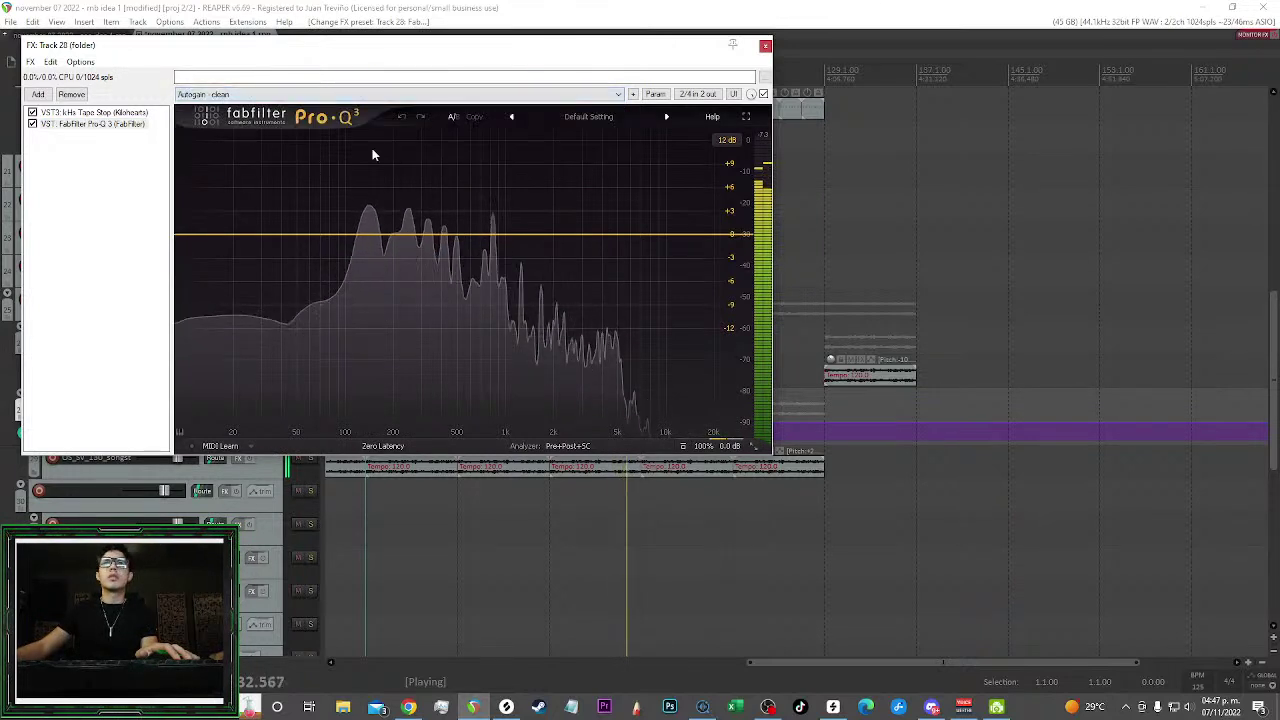
{"action": "left_click", "coordinate": [474, 95]}
{"action": "left_click", "coordinate": [476, 131]}
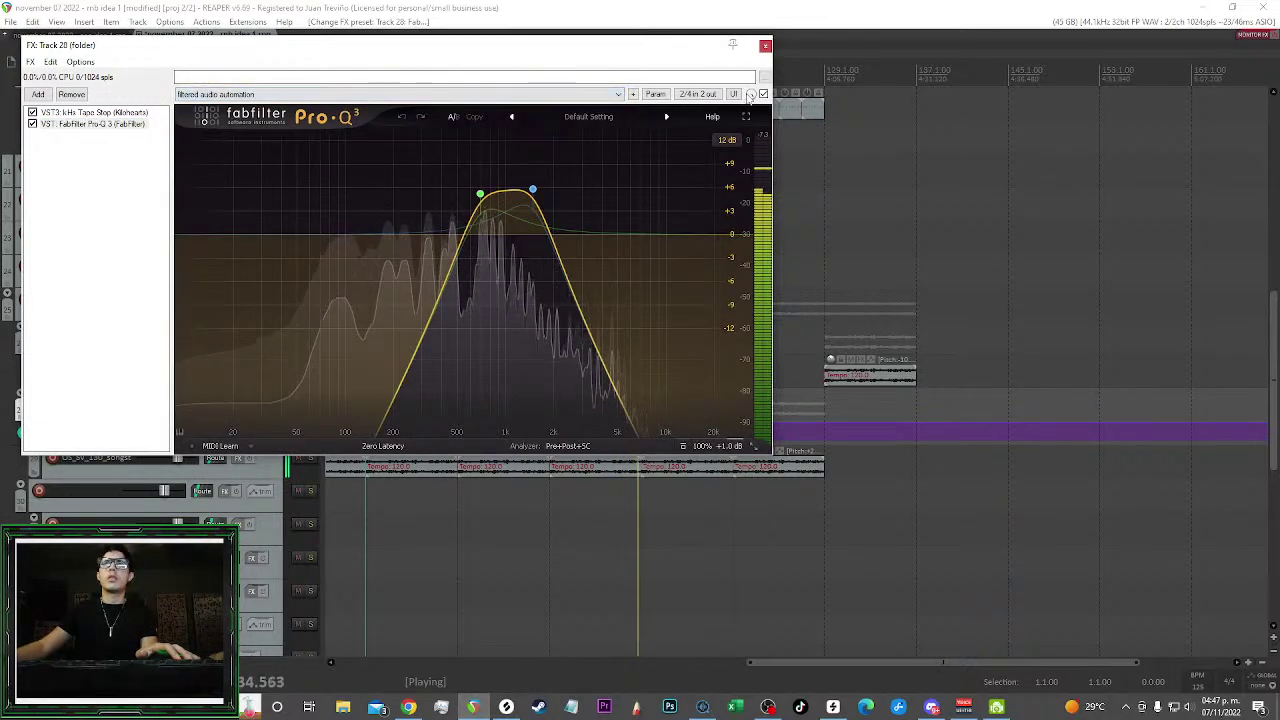
Show the Wet envelope of Pro-Q 3 on the loop's folder track and close the effects window
{"action": "left_click", "coordinate": [751, 94]}
{"action": "left_click", "coordinate": [737, 137]}
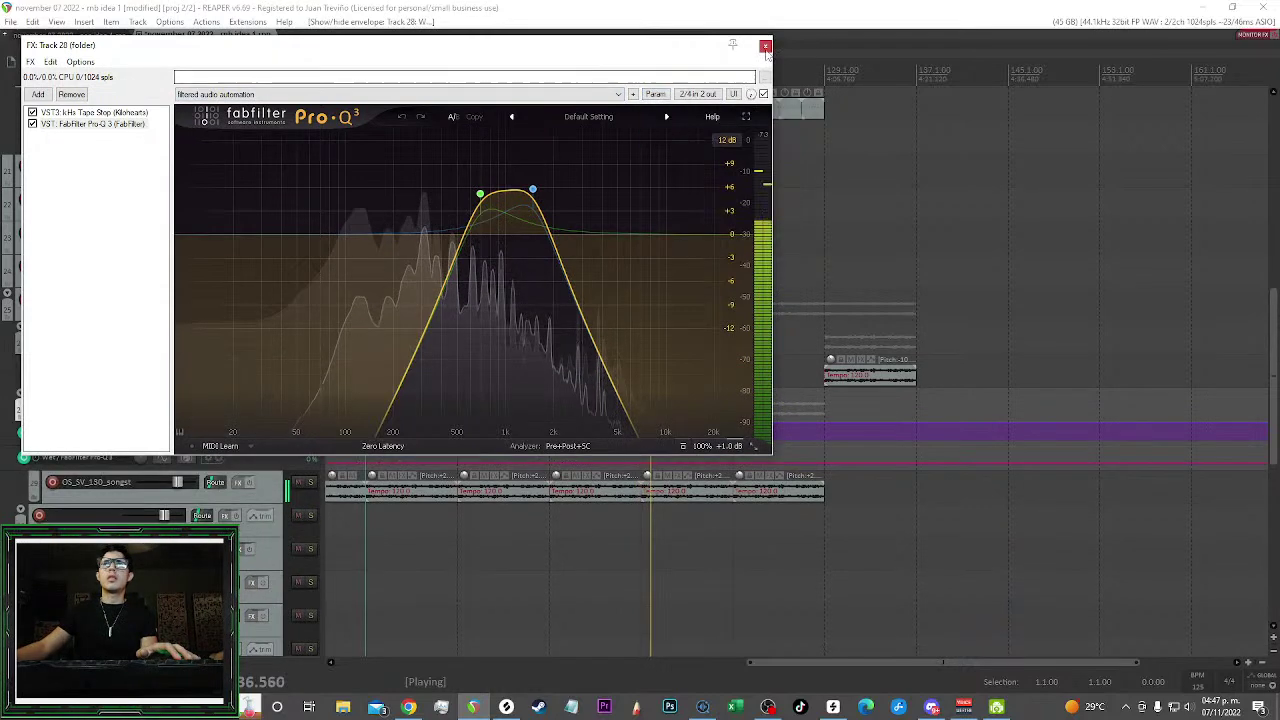
{"action": "left_click", "coordinate": [766, 47]}
Switch the first Tape Stop's Play automation off leading up to measure 113 and play the loop from there
{"action": "scroll", "coordinate": [628, 236], "scroll_direction": "up", "scroll_amount": 3}
{"action": "scroll", "coordinate": [655, 233], "scroll_direction": "up", "scroll_amount": 3}
{"action": "mouse_move", "coordinate": [500, 512]}
{"action": "left_mouse_down"}
{"action": "mouse_move", "coordinate": [642, 512]}
{"action": "mouse_move", "coordinate": [634, 491]}
{"action": "mouse_move", "coordinate": [634, 517]}
{"action": "left_mouse_up"}
{"action": "left_click", "coordinate": [680, 440]}
{"action": "scroll", "coordinate": [793, 238], "scroll_direction": "up", "scroll_amount": 7}
{"action": "scroll", "coordinate": [768, 217], "scroll_direction": "down", "scroll_amount": 2}
{"action": "scroll", "coordinate": [645, 304], "scroll_direction": "down", "scroll_amount": 2}
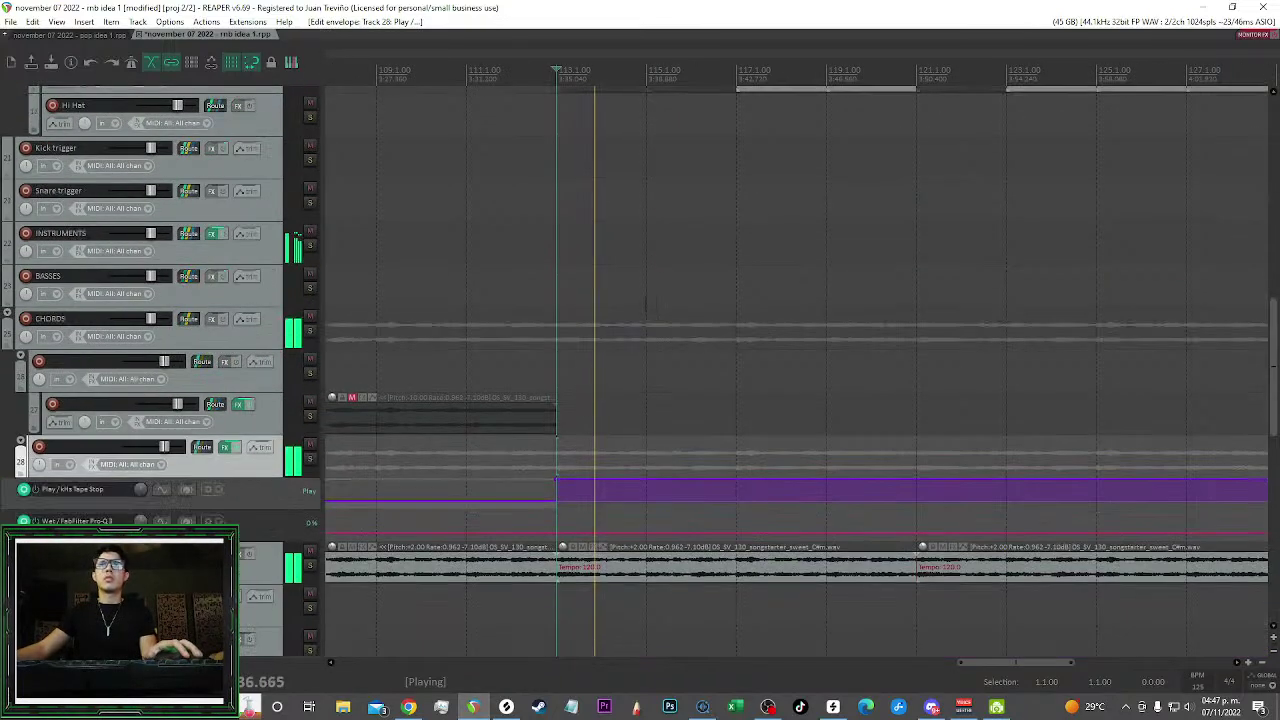
{"action": "scroll", "coordinate": [648, 303], "scroll_direction": "up", "scroll_amount": 2}
{"action": "scroll", "coordinate": [623, 298], "scroll_direction": "down", "scroll_amount": 3}
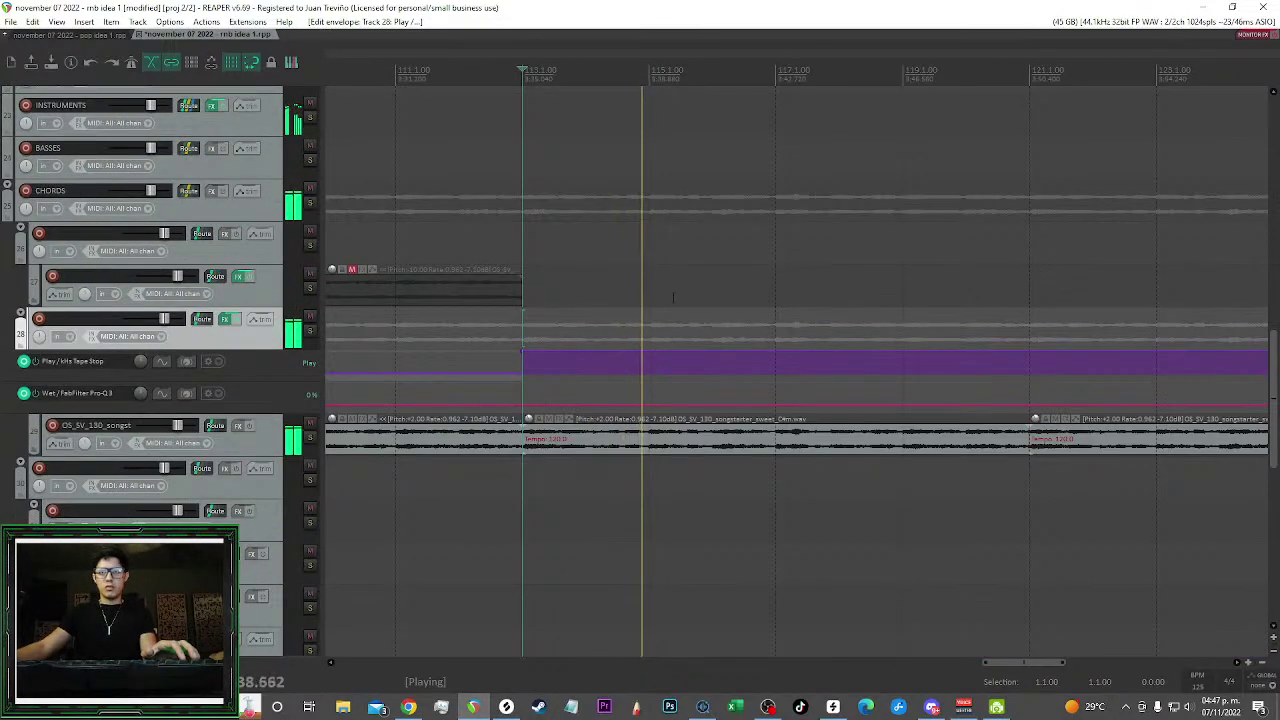
{"action": "scroll", "coordinate": [652, 421], "scroll_direction": "up", "scroll_amount": 2}
{"action": "scroll", "coordinate": [652, 420], "scroll_direction": "up", "scroll_amount": 2}
{"action": "left_click", "coordinate": [637, 440]}
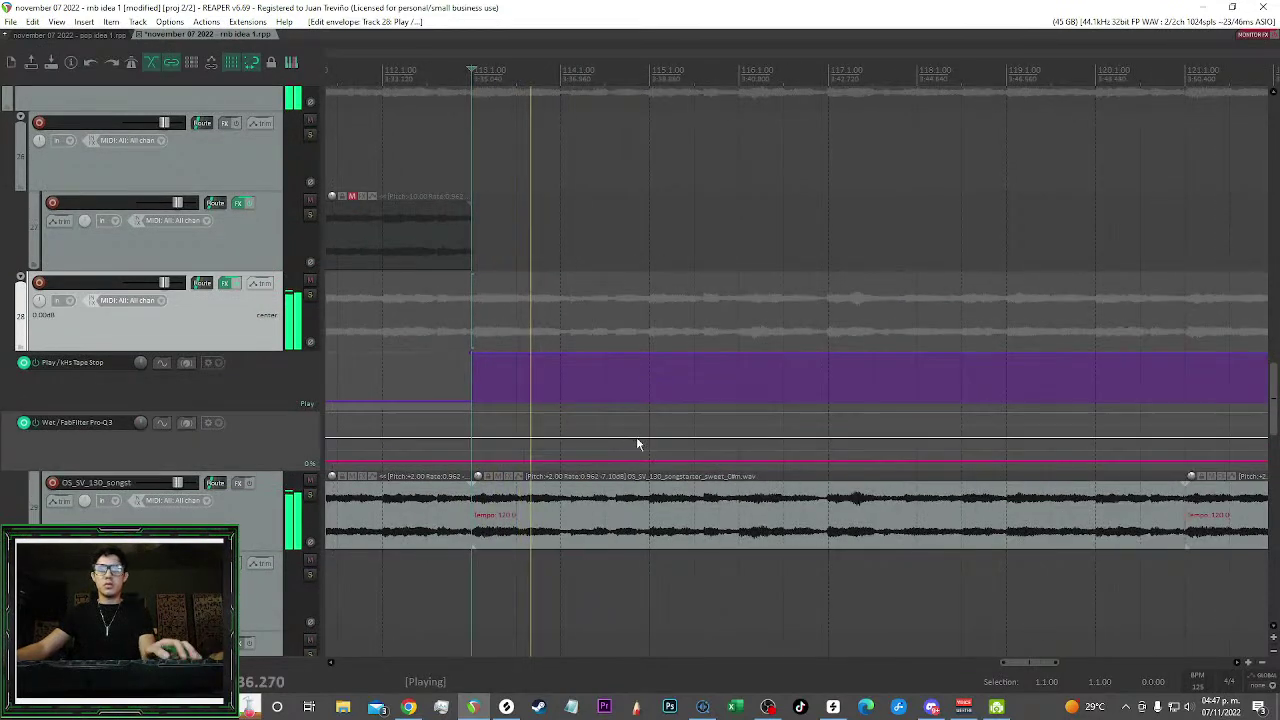
{"action": "left_click", "coordinate": [634, 389]}
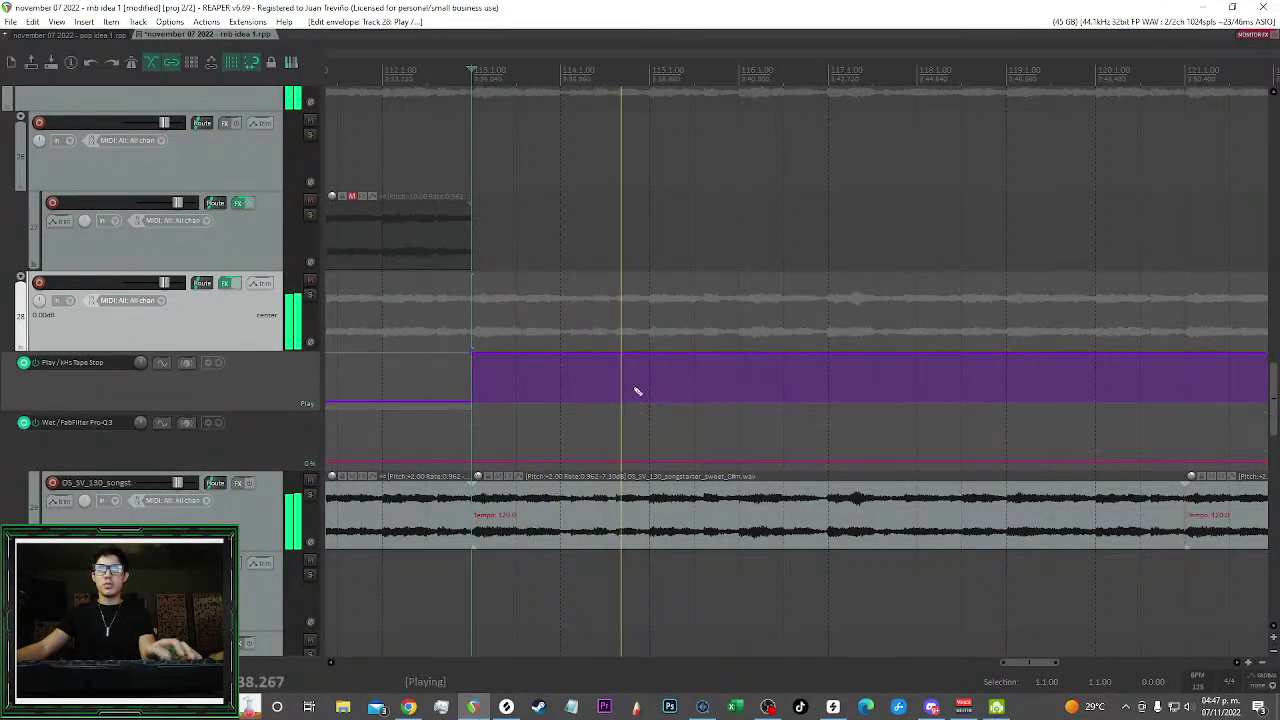
Stop playback, add a second kHs Tape Stop (VST3) to the loop's folder track, and resume playback
{"action": "key", "text": "space"}
{"action": "left_click", "coordinate": [226, 283]}
{"action": "double_click", "coordinate": [127, 190]}
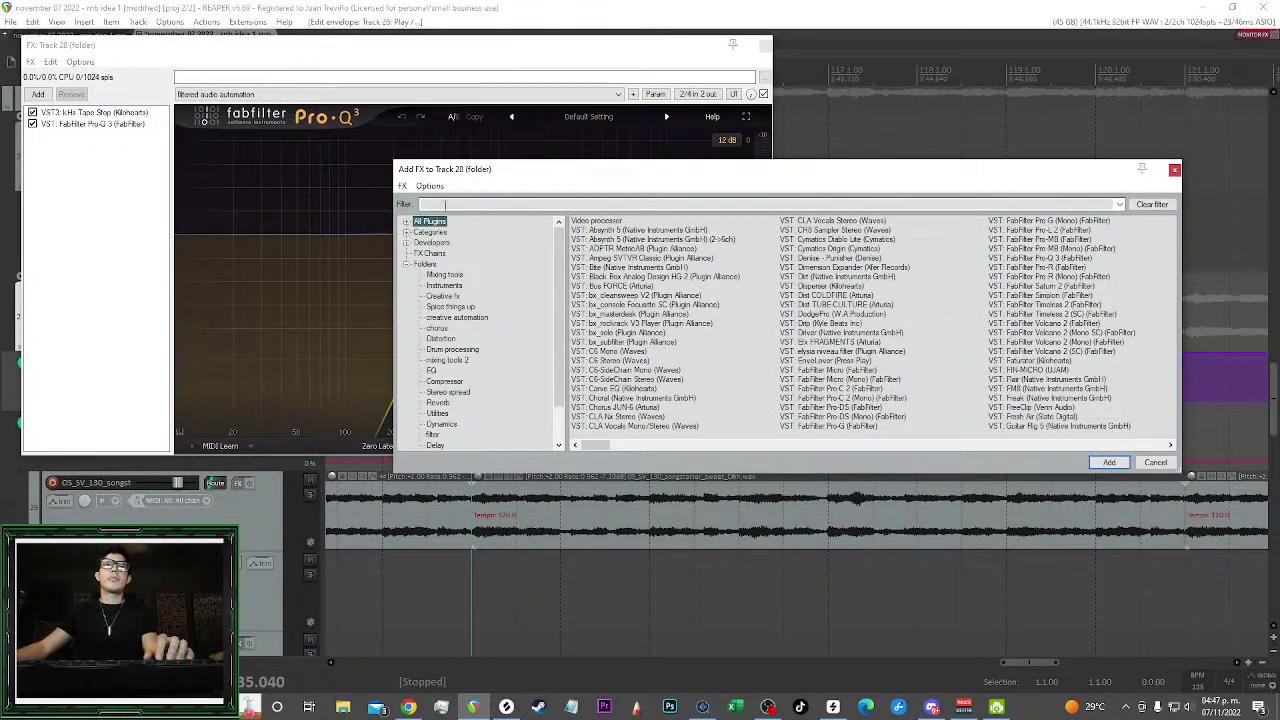
{"action": "type", "text": "tape"}
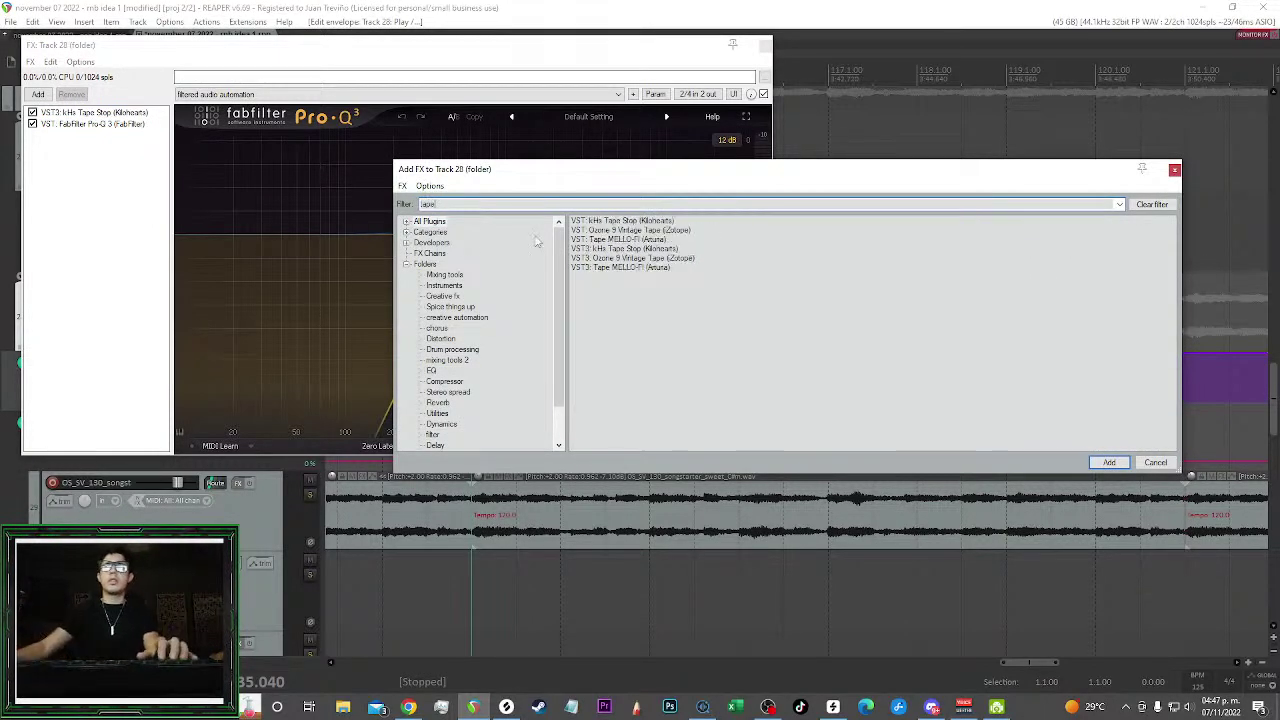
{"action": "double_click", "coordinate": [645, 249]}
{"action": "key", "text": "space"}
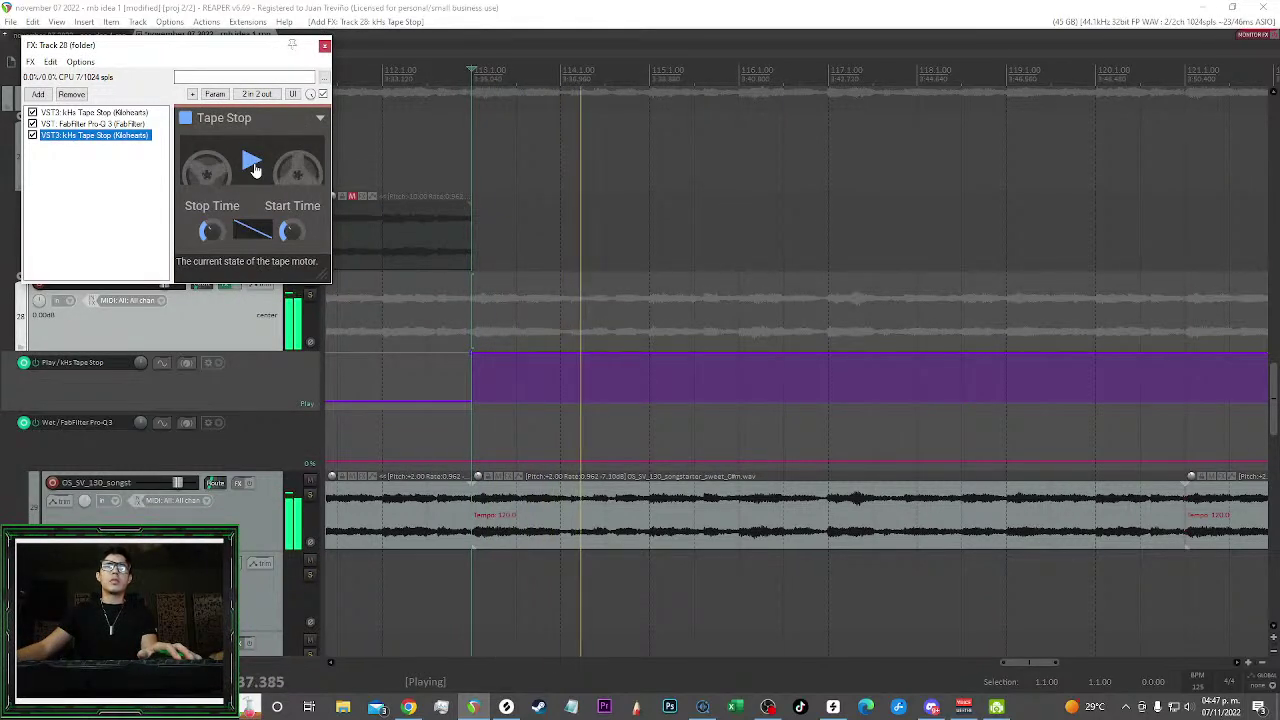
Test stopping and restarting the second Tape Stop, then show its Play parameter envelope
{"action": "left_click", "coordinate": [255, 170]}
{"action": "left_click", "coordinate": [255, 170]}
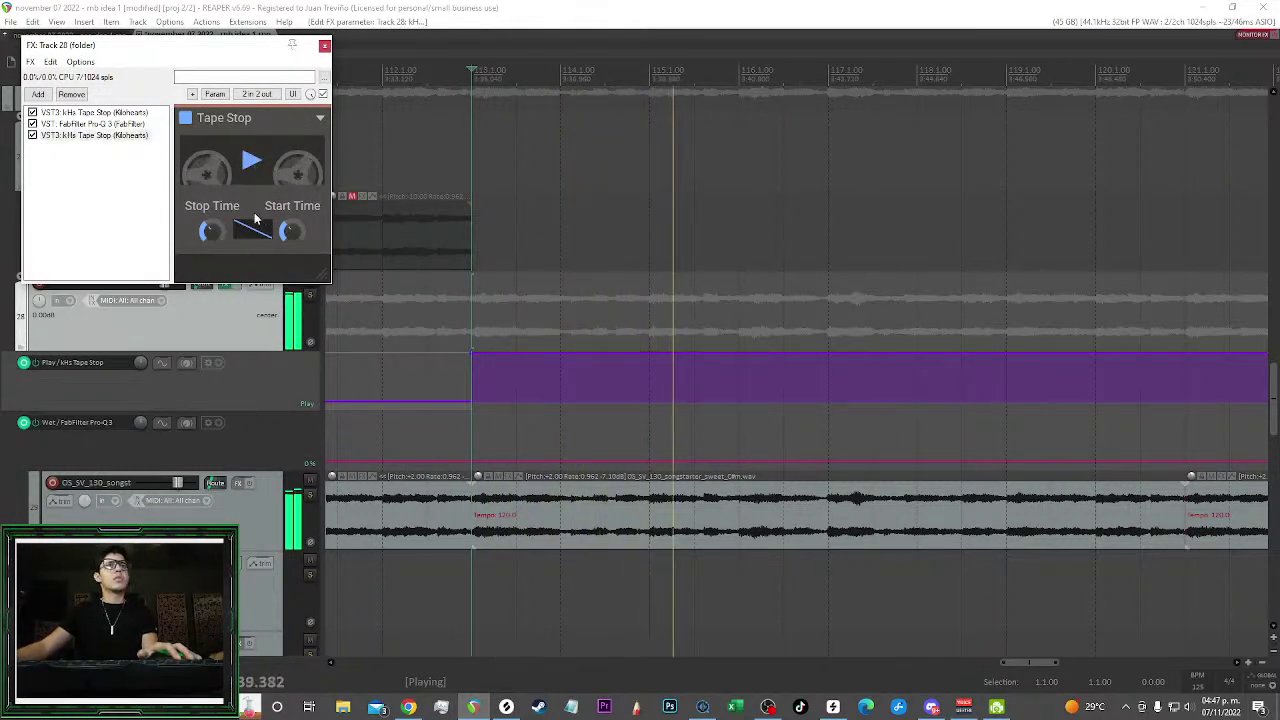
{"action": "left_click", "coordinate": [214, 93]}
{"action": "left_click", "coordinate": [300, 139]}
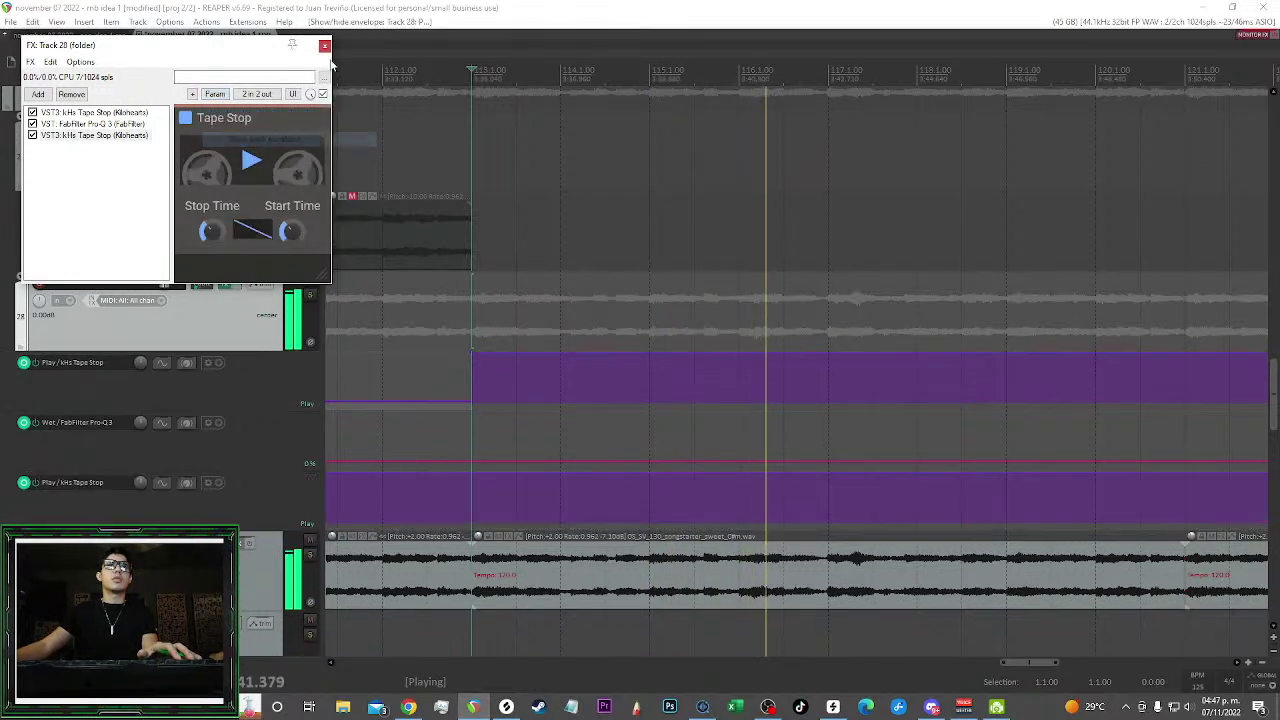
Switch the second Tape Stop's Play automation off from 114.3 to measure 115 and replay the section
{"action": "left_click", "coordinate": [605, 490]}
{"action": "left_click_drag", "start_coordinate": [669, 475], "coordinate": [678, 618]}
{"action": "key", "text": "space"}
{"action": "key", "text": "space"}
{"action": "left_click_drag", "start_coordinate": [694, 513], "coordinate": [657, 508]}
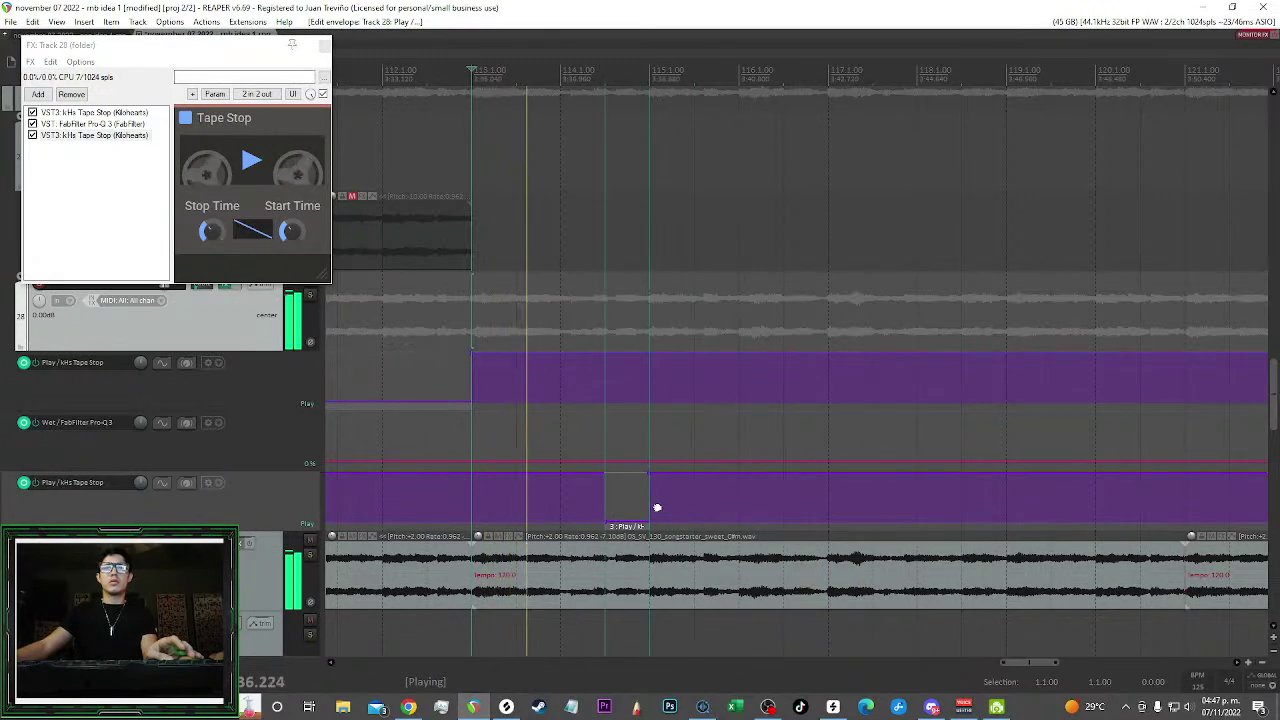
Adjust the second Tape Stop's Stop Time and audition it from measure 114
{"action": "scroll", "coordinate": [376, 314], "scroll_direction": "up", "scroll_amount": 2}
{"action": "left_click", "coordinate": [290, 232]}
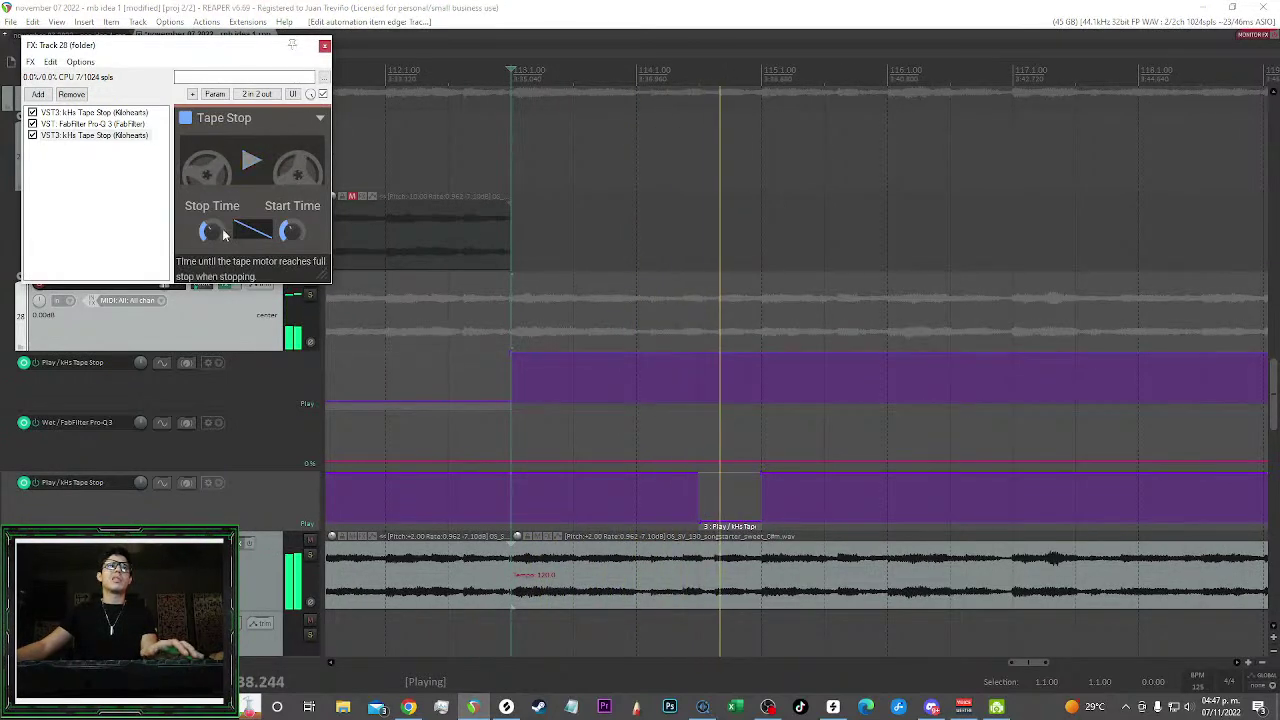
{"action": "left_click", "coordinate": [637, 70]}
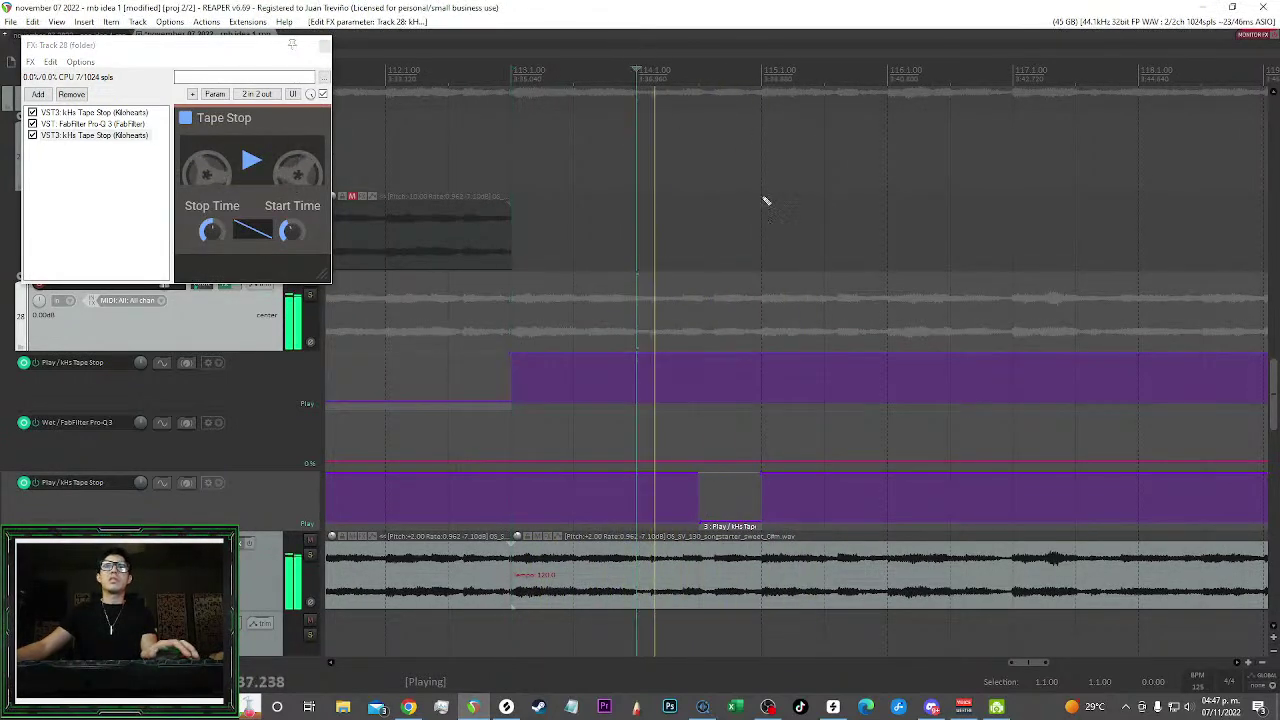
Split and mute the snare from 114.3 and the kick from 114.4 up to measure 115, and save
{"action": "scroll", "coordinate": [763, 200], "scroll_direction": "up", "scroll_amount": 2}
{"action": "scroll", "coordinate": [777, 266], "scroll_direction": "up", "scroll_amount": 10}
{"action": "scroll", "coordinate": [777, 266], "scroll_direction": "down", "scroll_amount": 3}
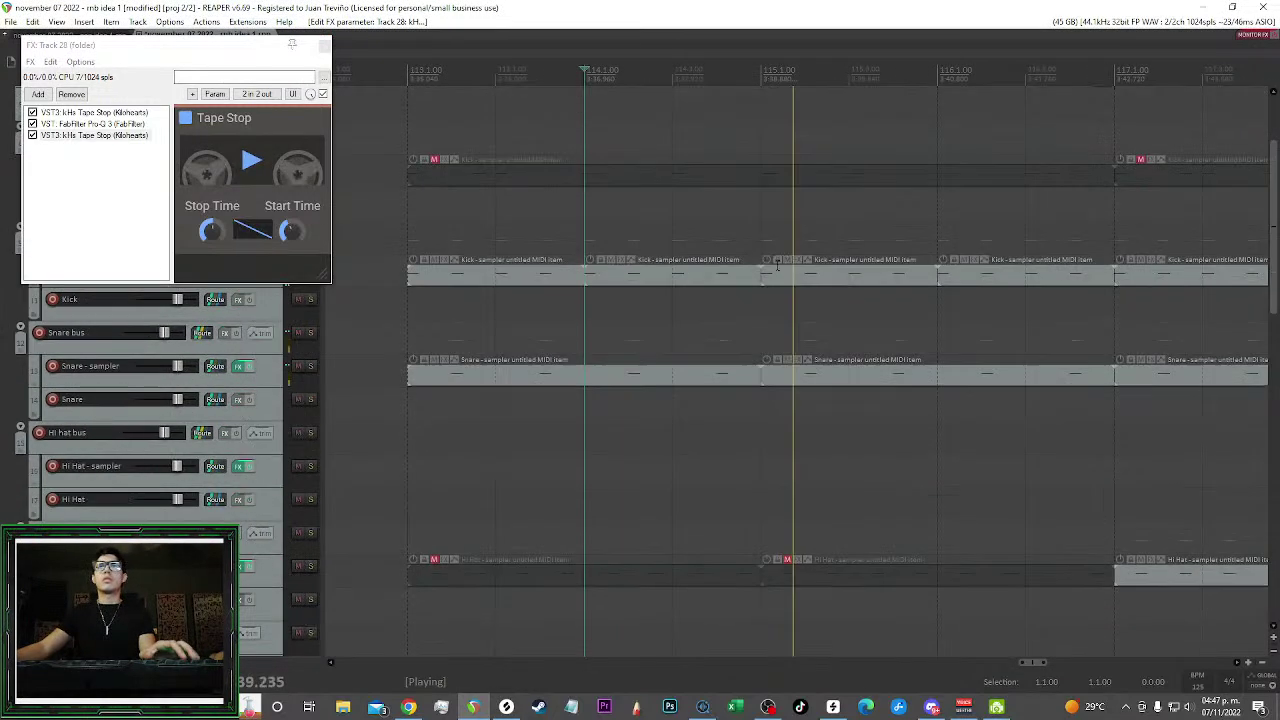
{"action": "scroll", "coordinate": [777, 266], "scroll_direction": "up", "scroll_amount": 1}
{"action": "key", "text": "s"}
{"action": "key", "text": "space"}
{"action": "key", "text": "space"}
{"action": "left_click", "coordinate": [698, 426]}
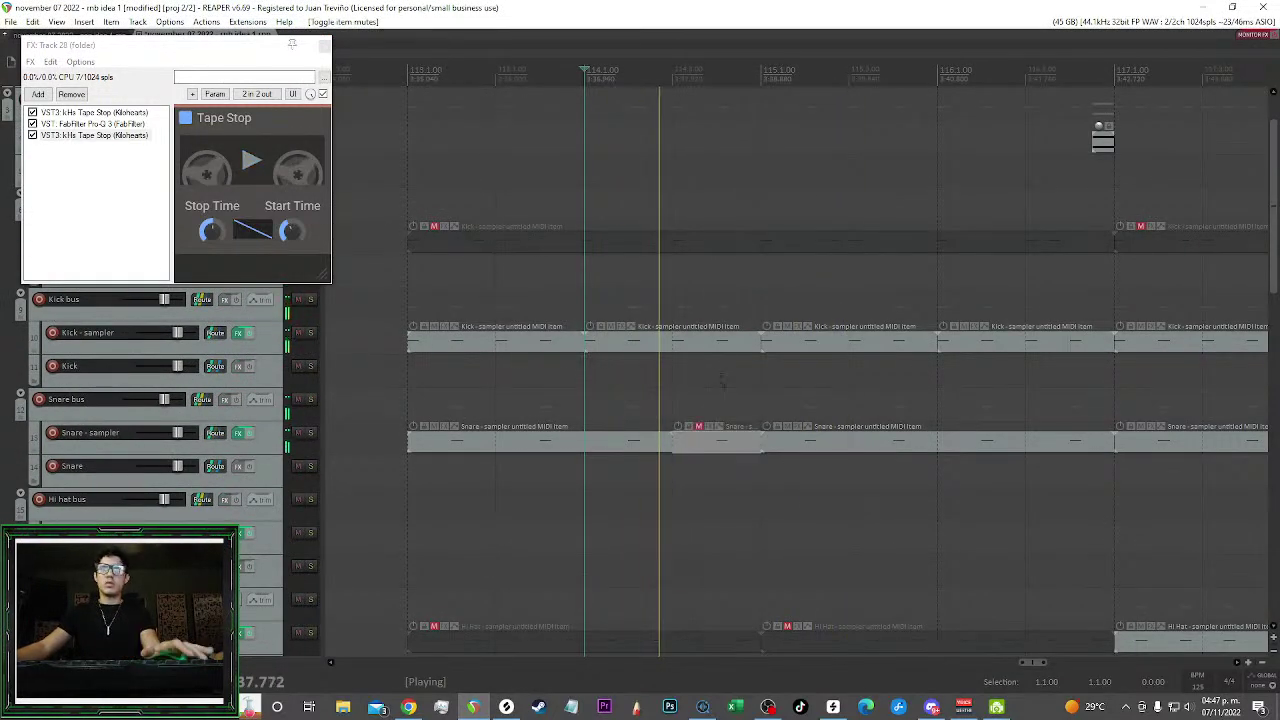
{"action": "left_click", "coordinate": [743, 342]}
{"action": "left_click", "coordinate": [743, 326]}
{"action": "left_click", "coordinate": [760, 375]}
{"action": "key", "text": "ctrl+s"}
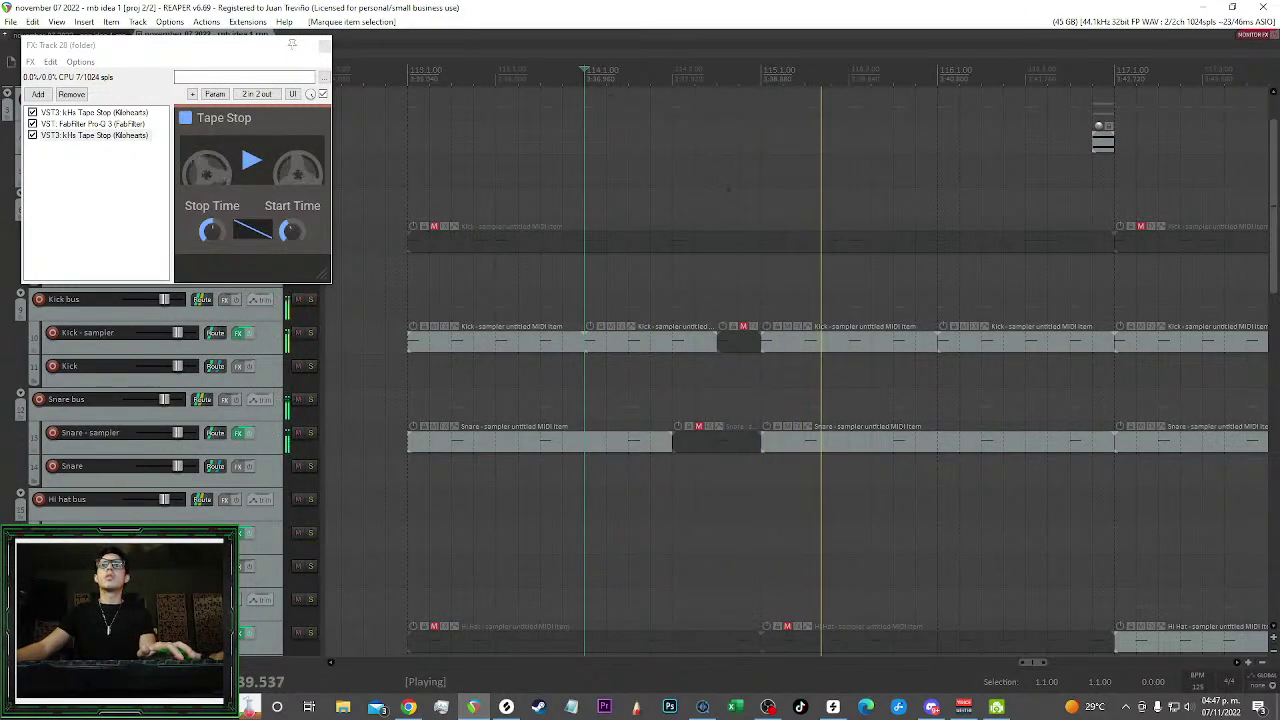
Split the kick item at 114.3, mute the piece up to 114.4, and replay the section
{"action": "scroll", "coordinate": [840, 370], "scroll_direction": "down", "scroll_amount": 5}
{"action": "key", "text": "s"}
{"action": "left_click", "coordinate": [688, 177]}
{"action": "key", "text": "space"}
{"action": "key", "text": "space"}
{"action": "left_click", "coordinate": [698, 160]}
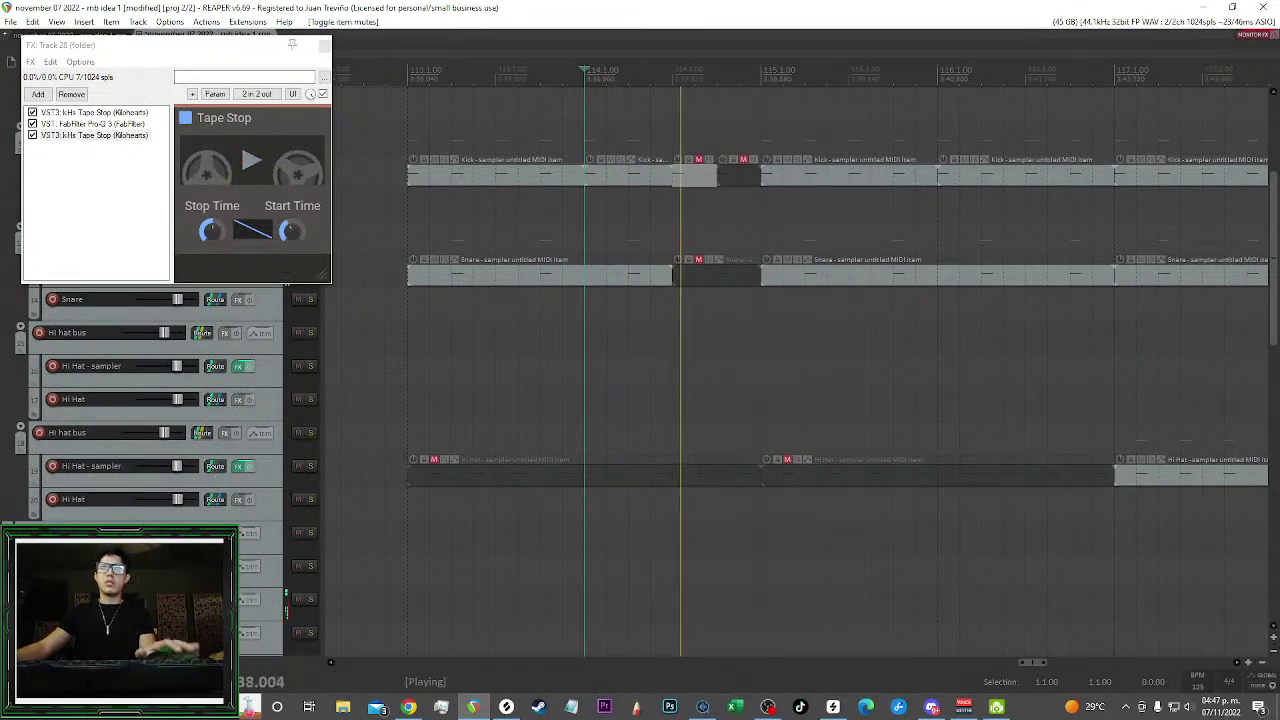
Unmute the hi-hat item from measure 115 to 117 and dismiss the recording prompt
{"action": "scroll", "coordinate": [728, 209], "scroll_direction": "down", "scroll_amount": 2}
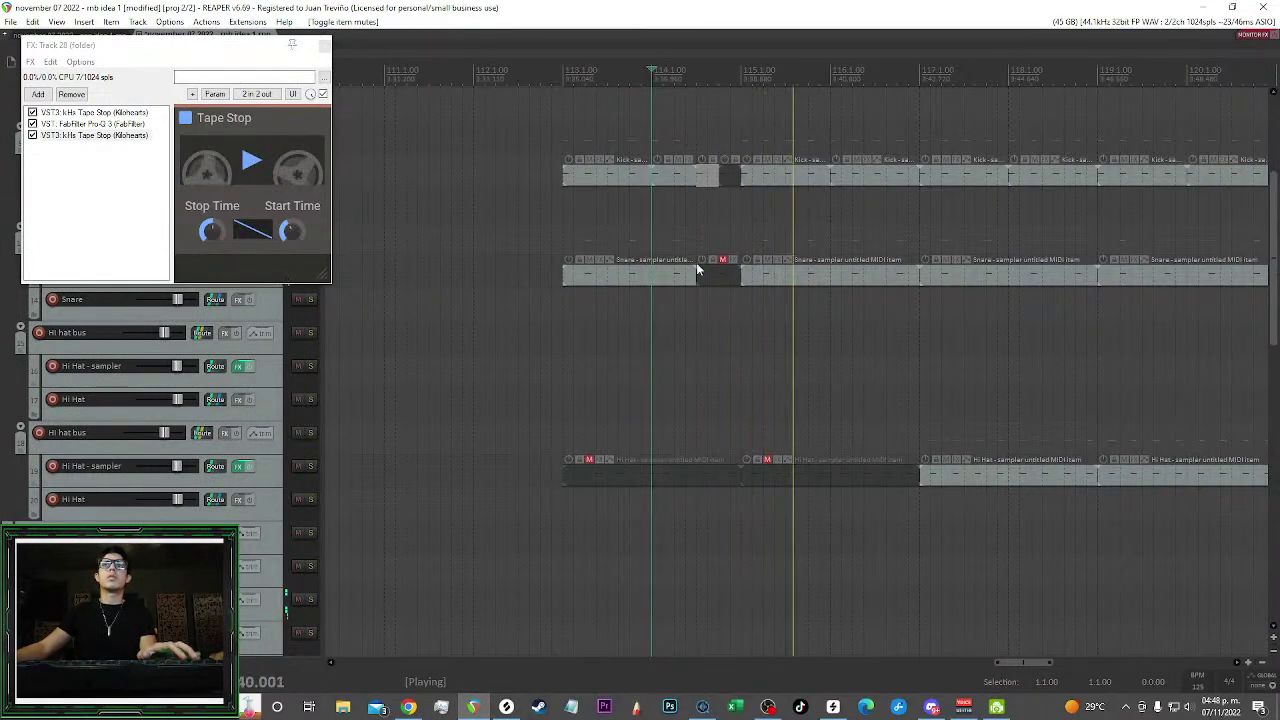
{"action": "scroll", "coordinate": [692, 265], "scroll_direction": "down", "scroll_amount": 3}
{"action": "left_click_drag", "start_coordinate": [820, 335], "coordinate": [832, 380]}
{"action": "key", "text": "ctrl+r"}
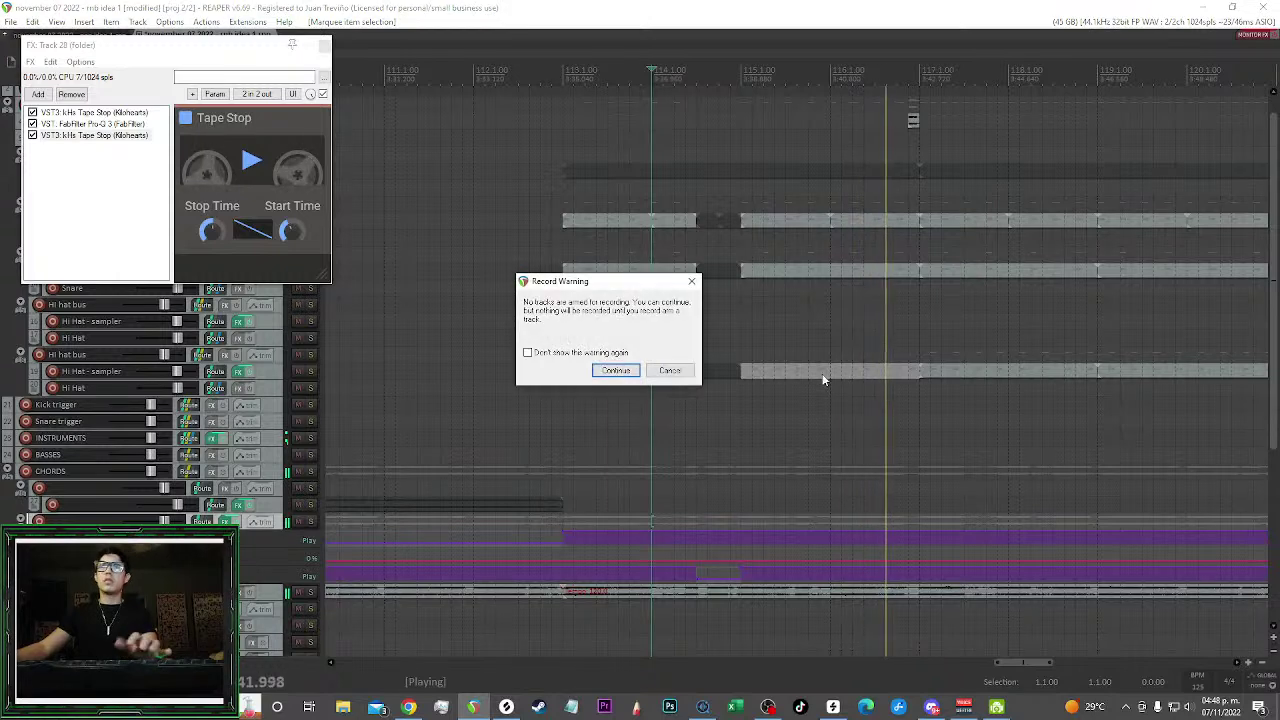
{"action": "left_click", "coordinate": [670, 371]}
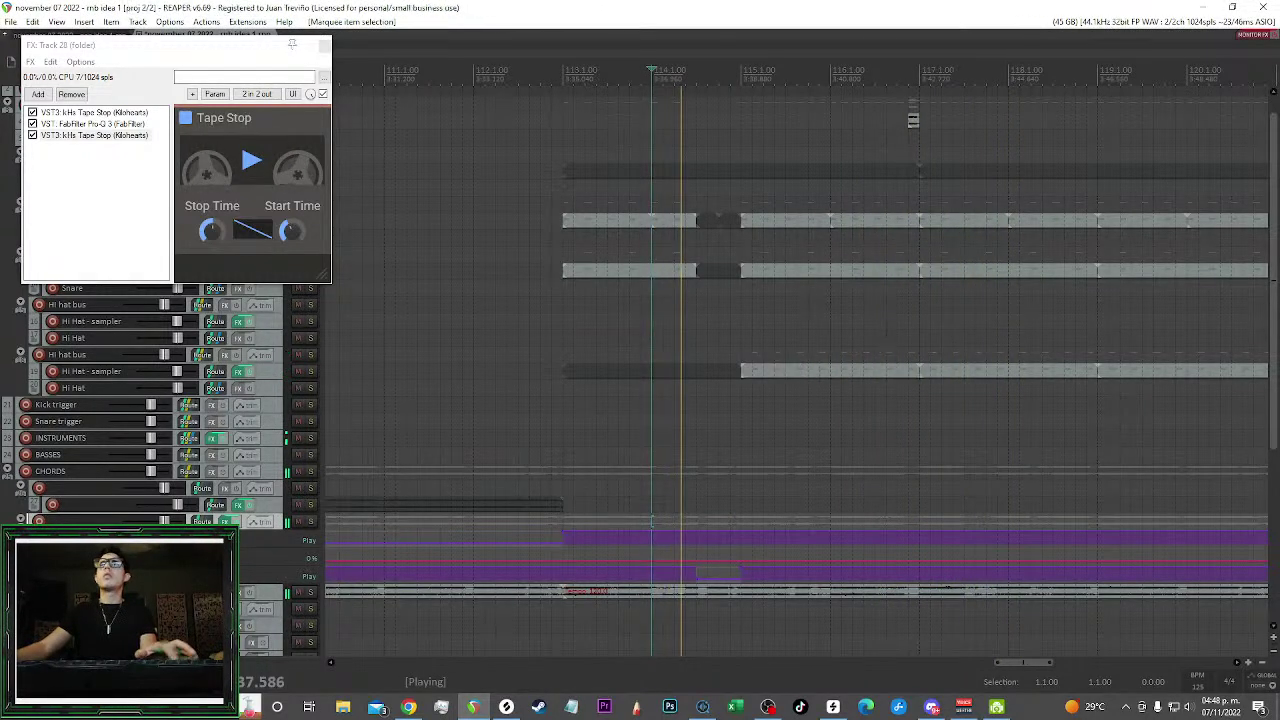
Try ending the second Tape Stop's automation item slightly before measure 115, undo the edit, and save the project
{"action": "scroll", "coordinate": [889, 335], "scroll_direction": "right", "scroll_amount": 1}
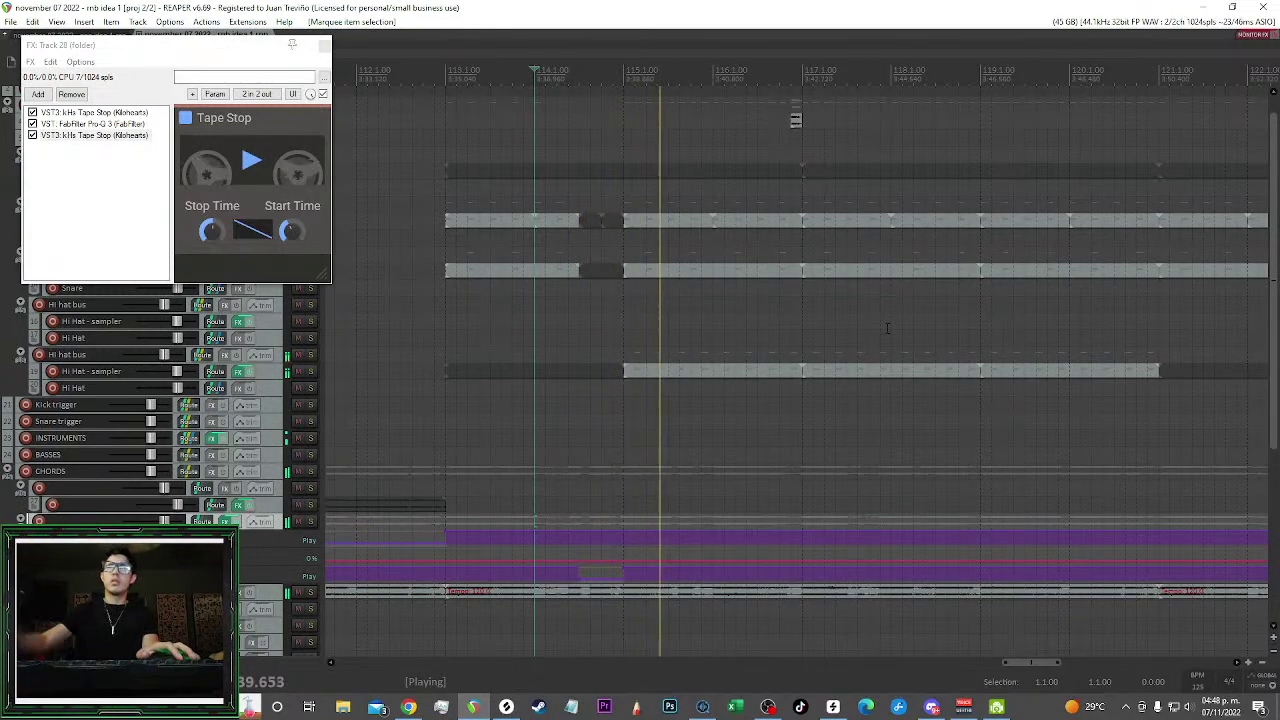
{"action": "scroll", "coordinate": [888, 328], "scroll_direction": "down", "scroll_amount": 2}
{"action": "scroll", "coordinate": [597, 502], "scroll_direction": "up", "scroll_amount": 4}
{"action": "scroll", "coordinate": [602, 505], "scroll_direction": "up", "scroll_amount": 3}
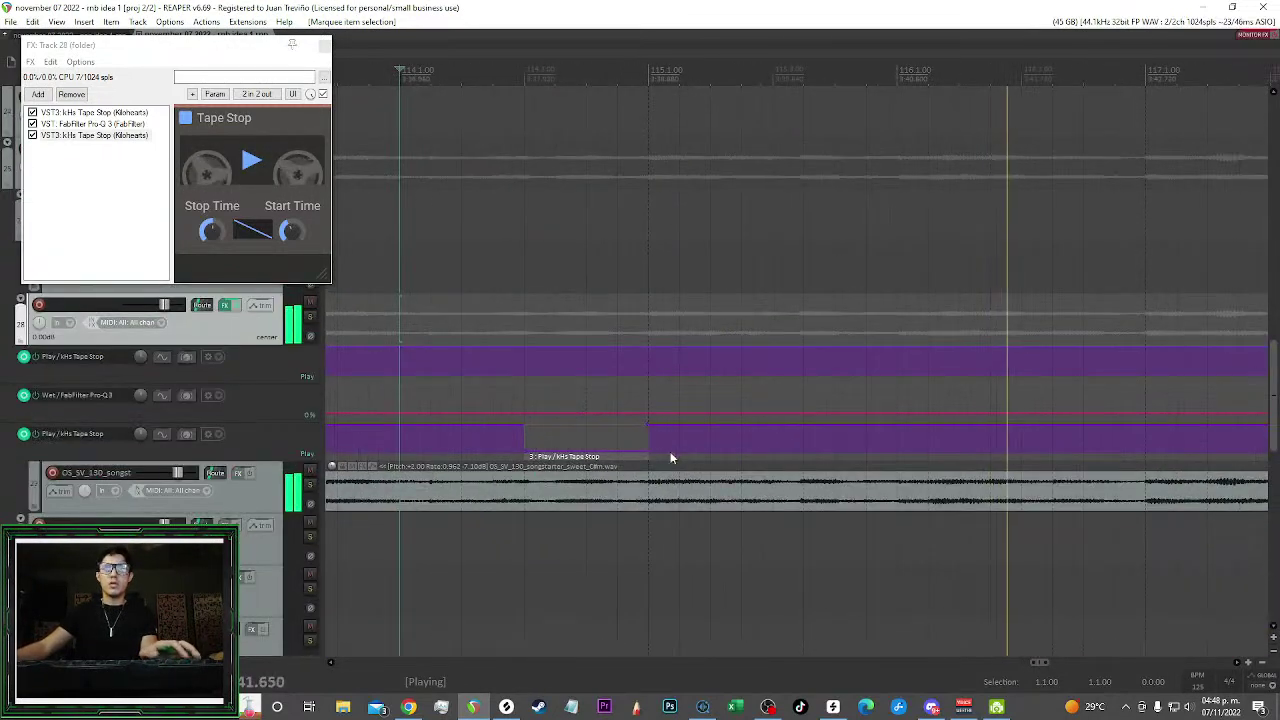
{"action": "left_click_drag", "start_coordinate": [650, 440], "coordinate": [631, 440]}
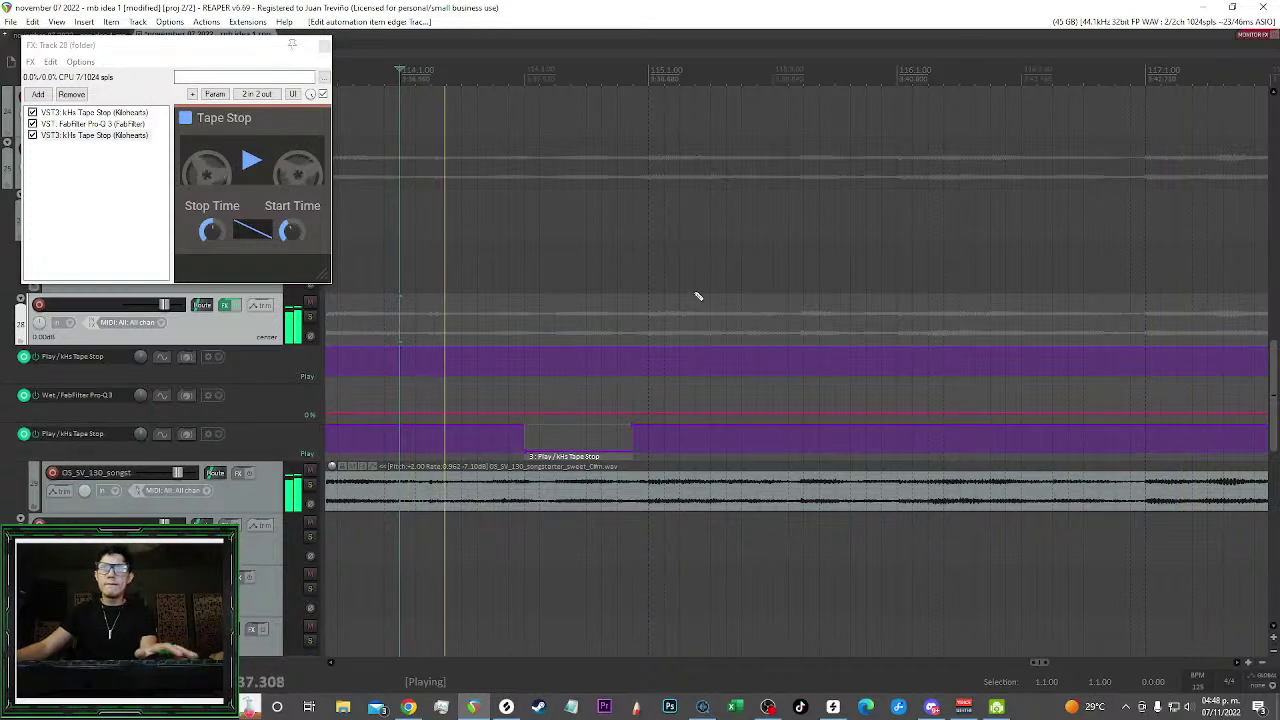
{"action": "scroll", "coordinate": [695, 298], "scroll_direction": "up", "scroll_amount": 2}
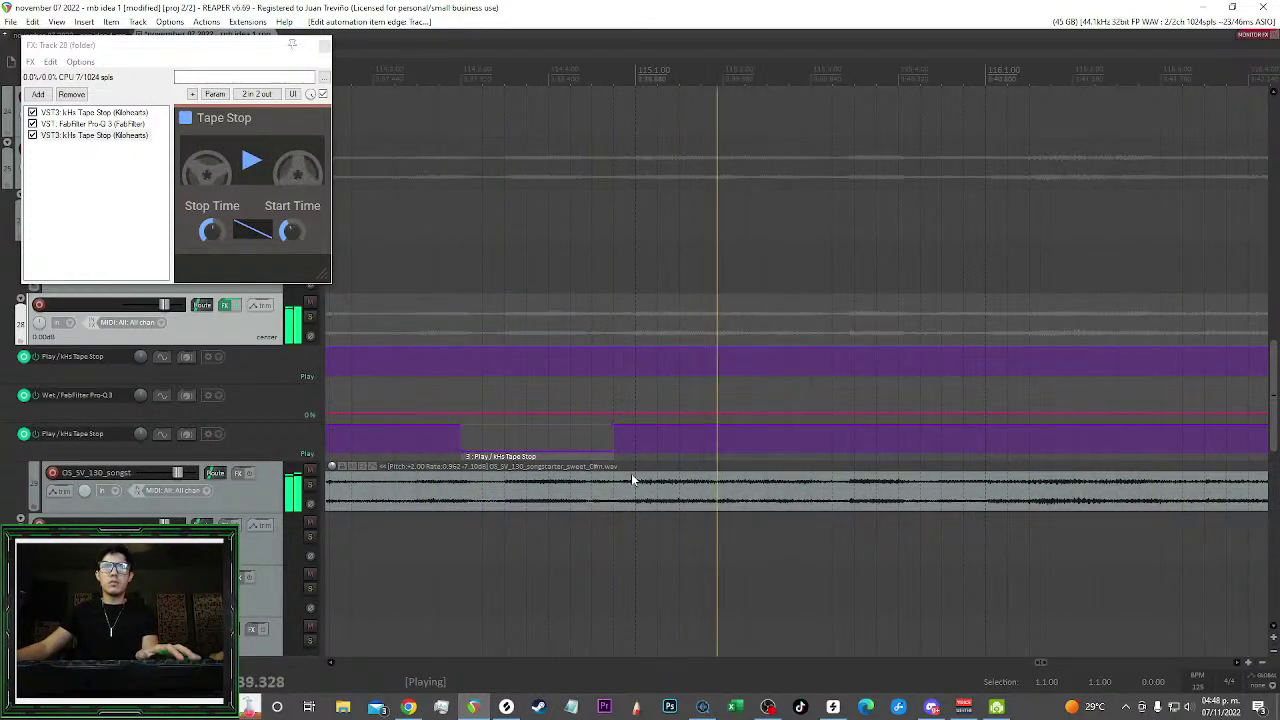
{"action": "scroll", "coordinate": [686, 291], "scroll_direction": "down", "scroll_amount": 6}
{"action": "scroll", "coordinate": [776, 300], "scroll_direction": "down", "scroll_amount": 3}
{"action": "key", "text": "ctrl+z"}
{"action": "key", "text": "ctrl+s"}
{"action": "scroll", "coordinate": [804, 280], "scroll_direction": "down", "scroll_amount": 3}
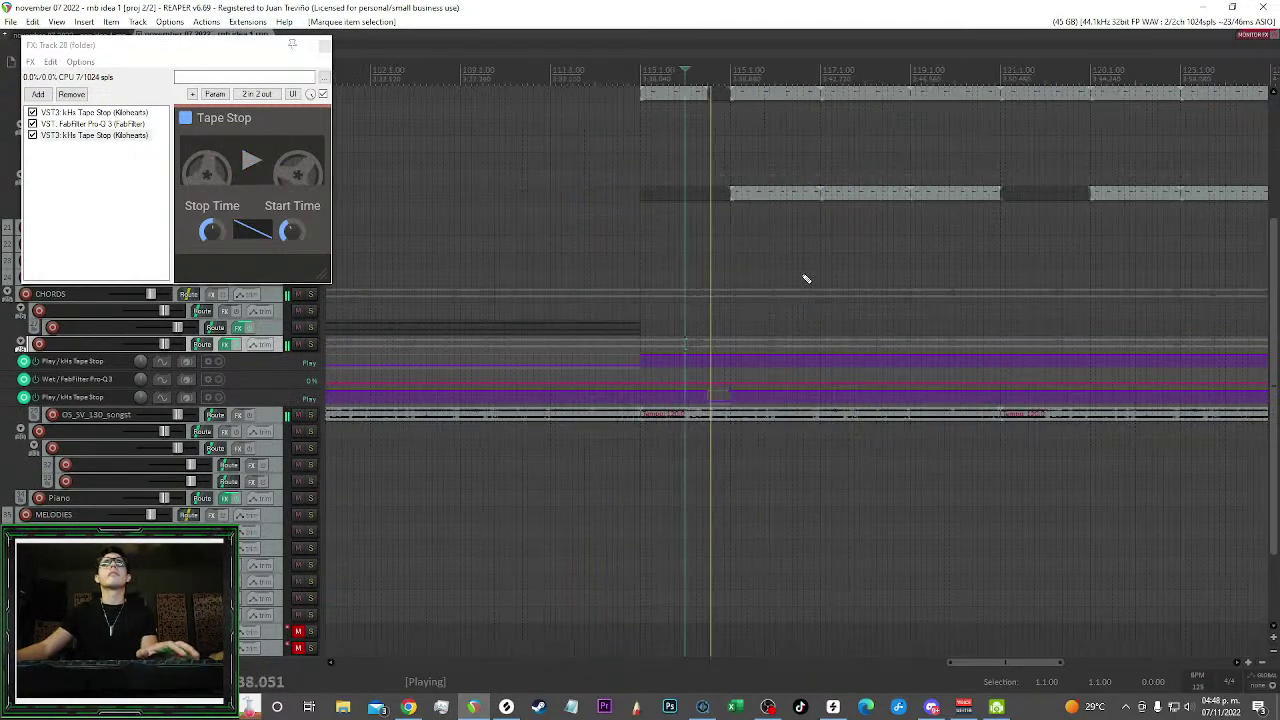
Unmute the hi-hat item from measure 121 to 123 and close the Tape Stop track's effects window
{"action": "scroll", "coordinate": [840, 262], "scroll_direction": "down", "scroll_amount": 1}
{"action": "scroll", "coordinate": [820, 245], "scroll_direction": "down", "scroll_amount": 6}
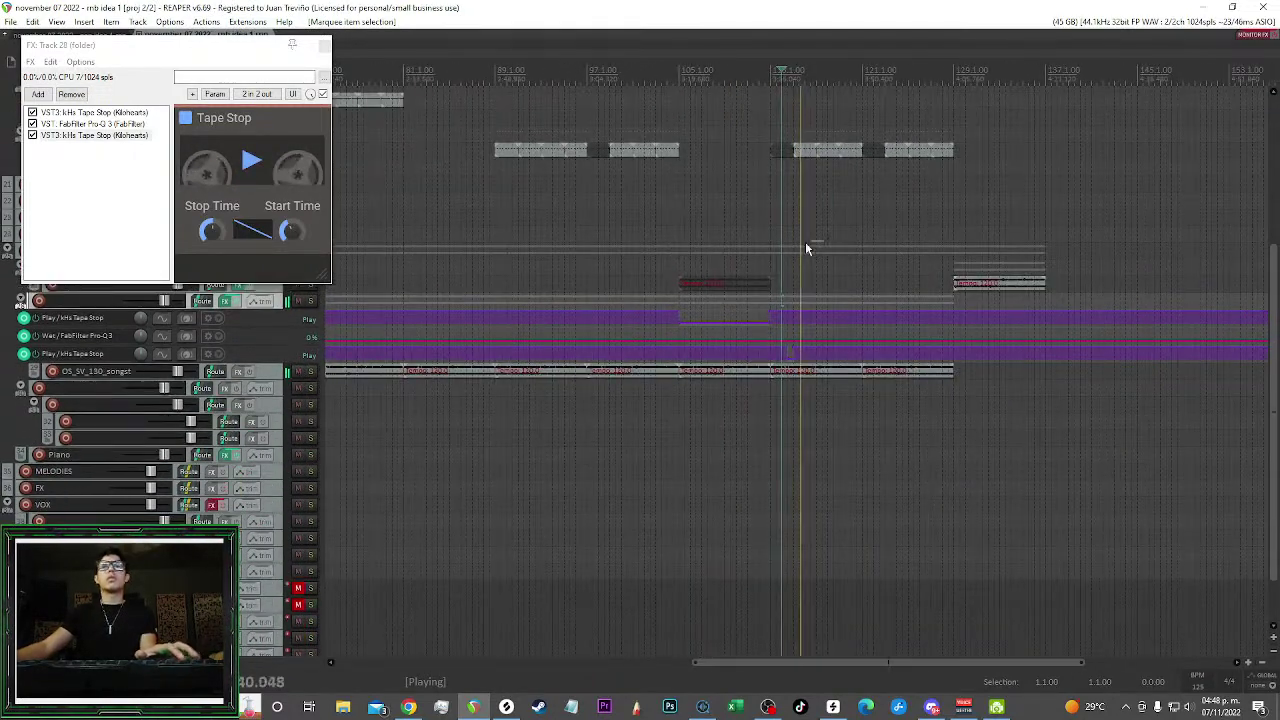
{"action": "scroll", "coordinate": [745, 246], "scroll_direction": "right", "scroll_amount": 3}
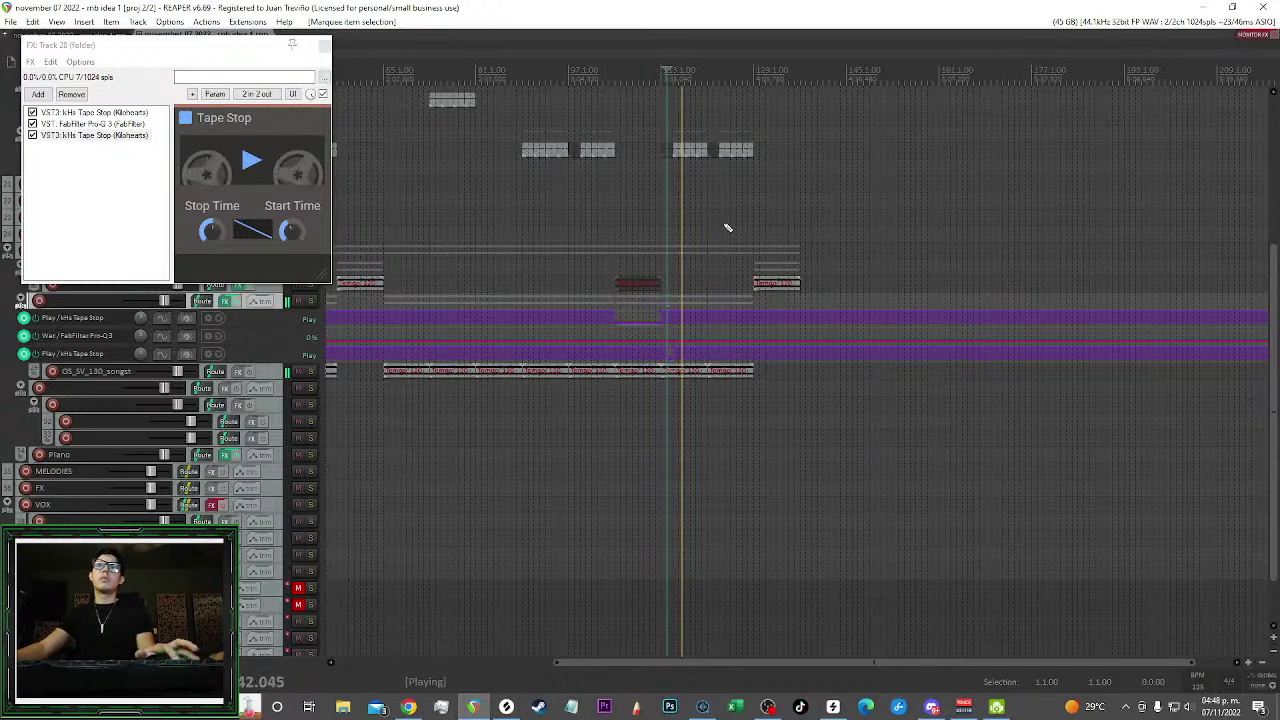
{"action": "scroll", "coordinate": [725, 230], "scroll_direction": "up", "scroll_amount": 4}
{"action": "left_click", "coordinate": [686, 154]}
{"action": "key", "text": "m"}
{"action": "scroll", "coordinate": [714, 185], "scroll_direction": "down", "scroll_amount": 2}
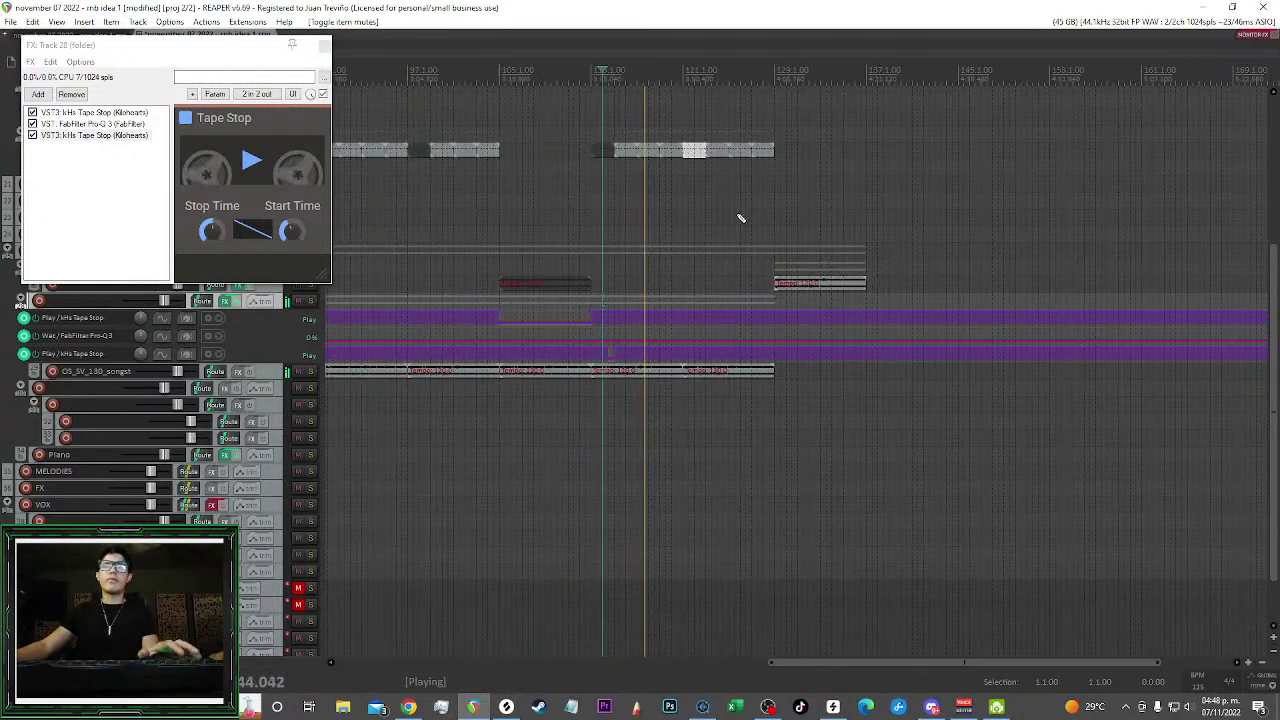
{"action": "left_click_drag", "start_coordinate": [306, 46], "coordinate": [803, 158]}
{"action": "left_click", "coordinate": [821, 159]}
Add Komplete Kontrol to the empty folder track 31 below the songstarter loop in the CHORDS group
{"action": "scroll", "coordinate": [742, 220], "scroll_direction": "left", "scroll_amount": 3}
{"action": "scroll", "coordinate": [742, 222], "scroll_direction": "left", "scroll_amount": 3}
{"action": "scroll", "coordinate": [744, 222], "scroll_direction": "down", "scroll_amount": 2}
{"action": "left_click_drag", "start_coordinate": [768, 226], "coordinate": [558, 247]}
{"action": "scroll", "coordinate": [600, 240], "scroll_direction": "left", "scroll_amount": 5}
{"action": "left_click", "coordinate": [268, 411]}
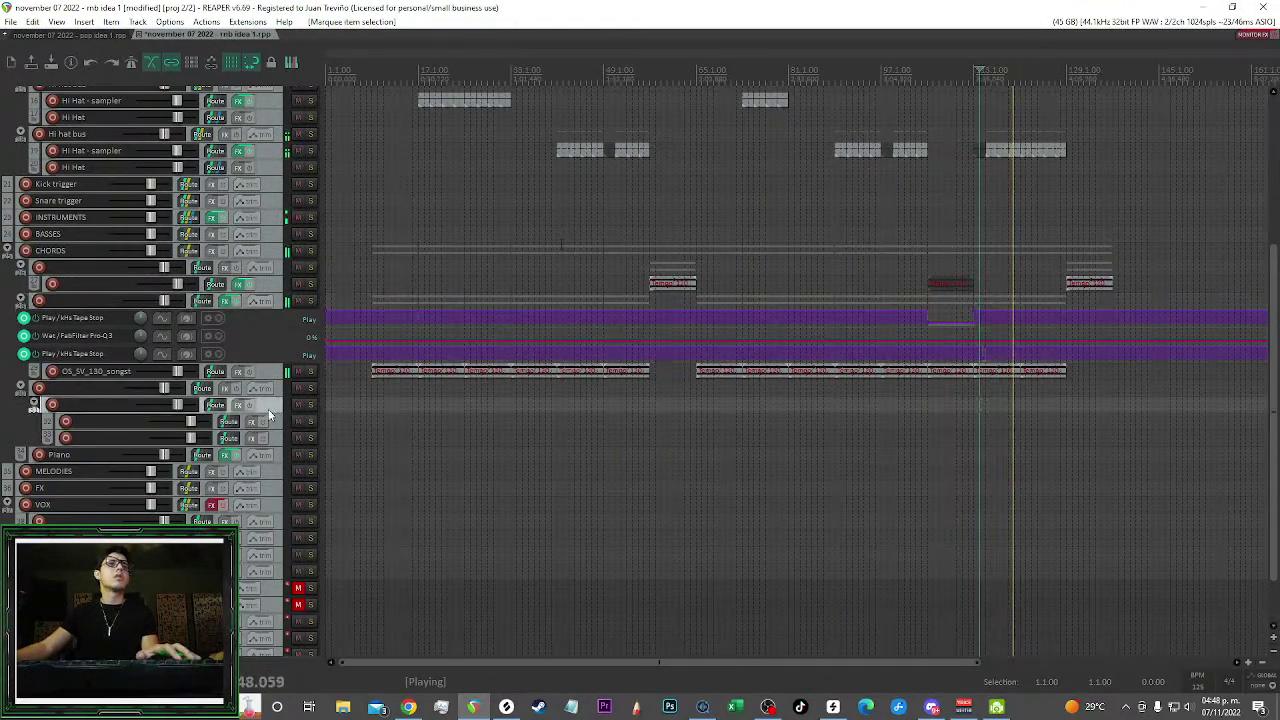
{"action": "scroll", "coordinate": [268, 413], "scroll_direction": "up", "scroll_amount": 3}
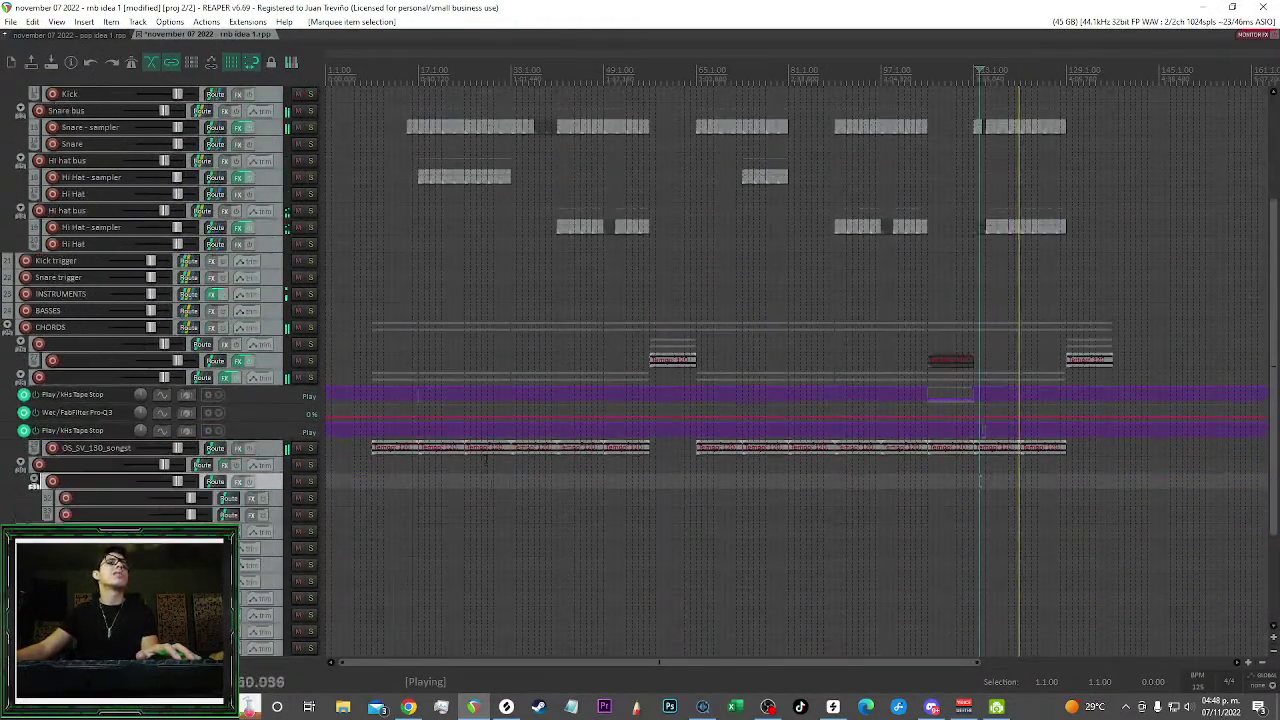
{"action": "scroll", "coordinate": [784, 380], "scroll_direction": "up", "scroll_amount": 3}
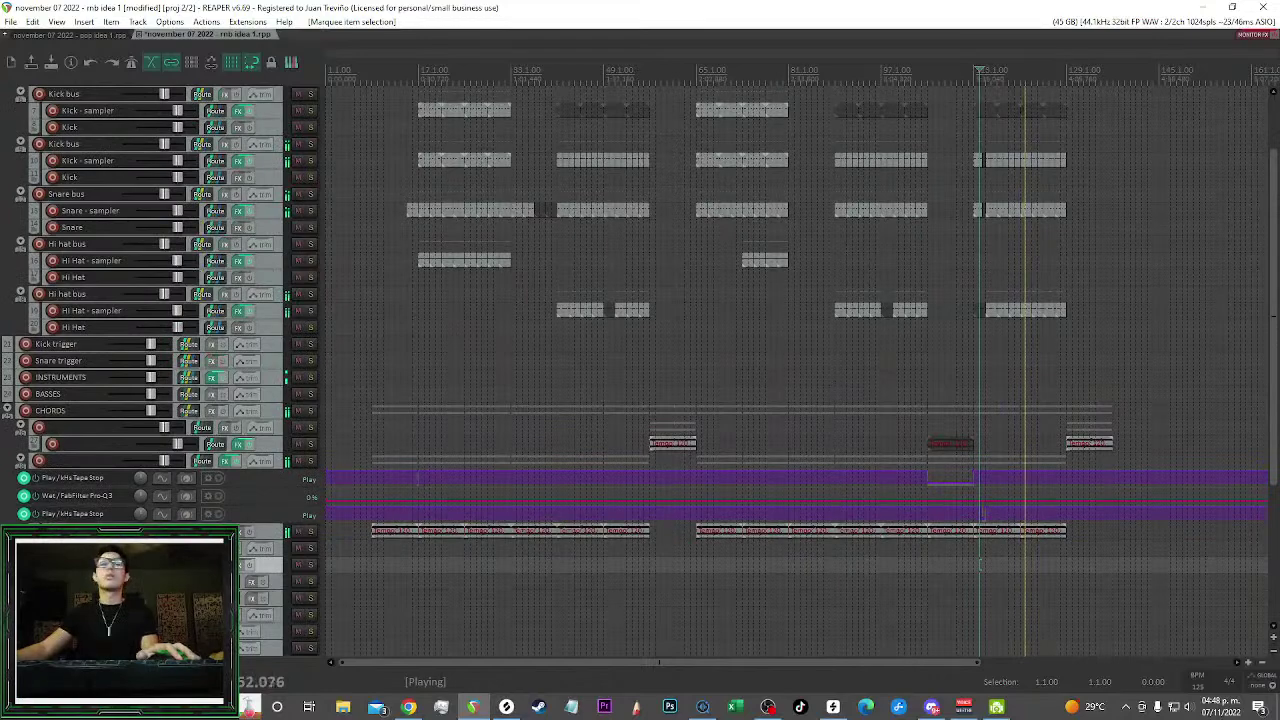
{"action": "scroll", "coordinate": [784, 380], "scroll_direction": "down", "scroll_amount": 2}
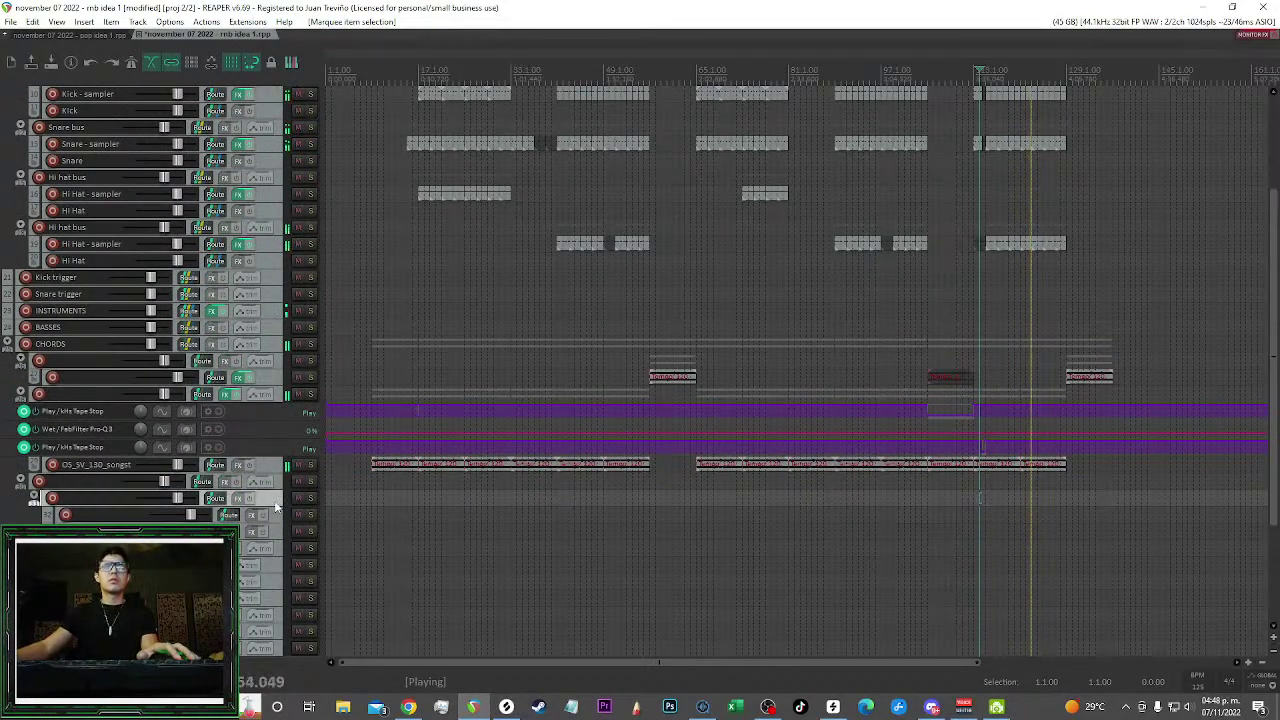
{"action": "key", "text": "k"}
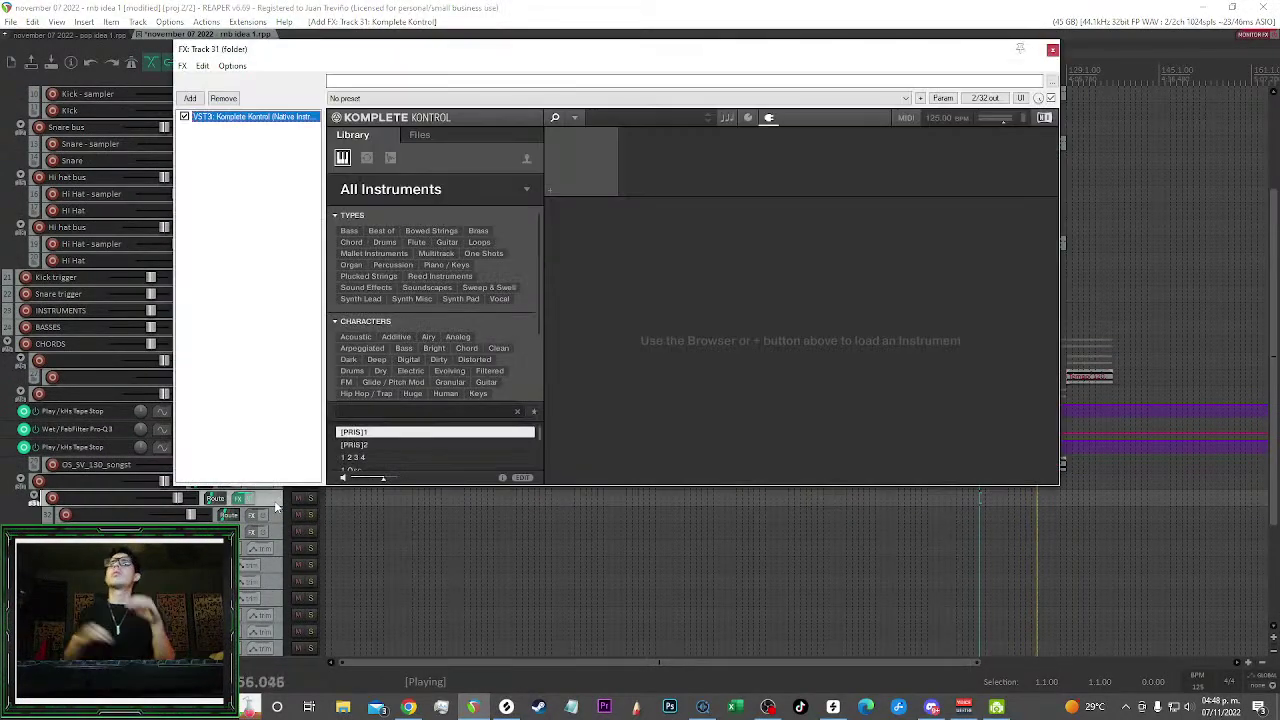
Narrow Komplete Kontrol's instrument library to Ignition Keys and shift its window to uncover the arrangement
{"action": "left_click", "coordinate": [390, 192]}
{"action": "scroll", "coordinate": [433, 330], "scroll_direction": "down", "scroll_amount": 4}
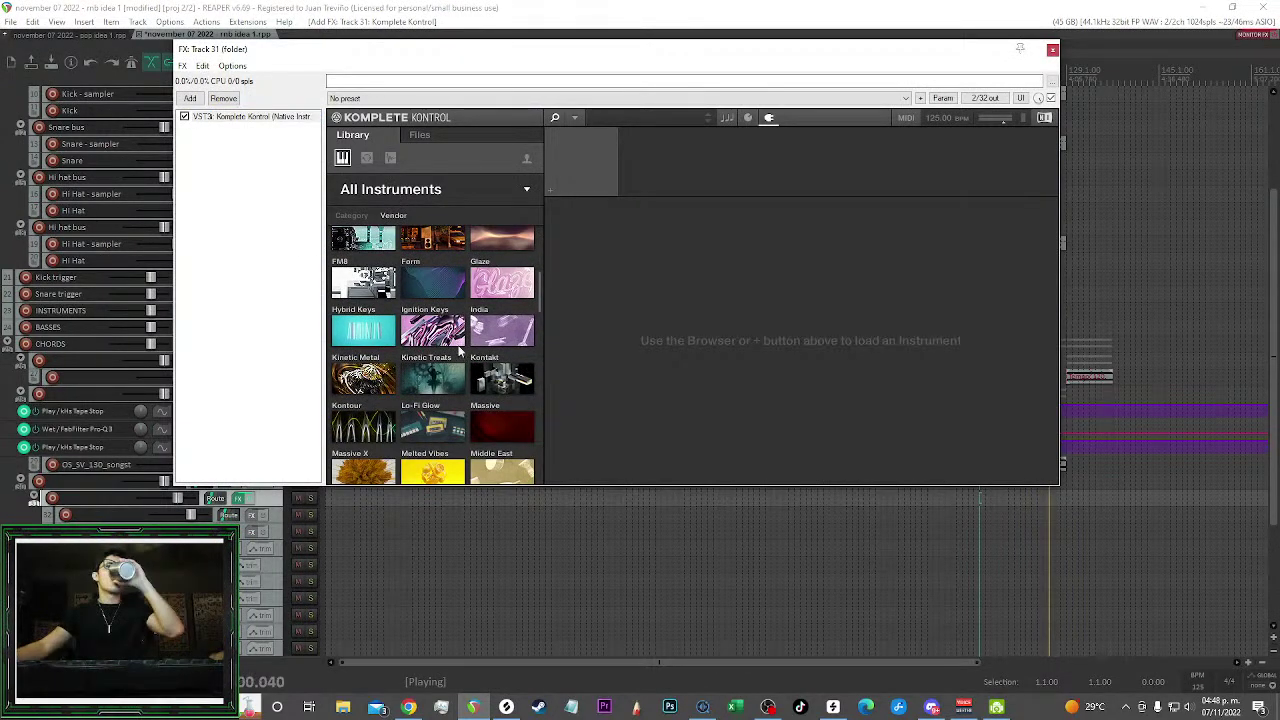
{"action": "left_click", "coordinate": [450, 338]}
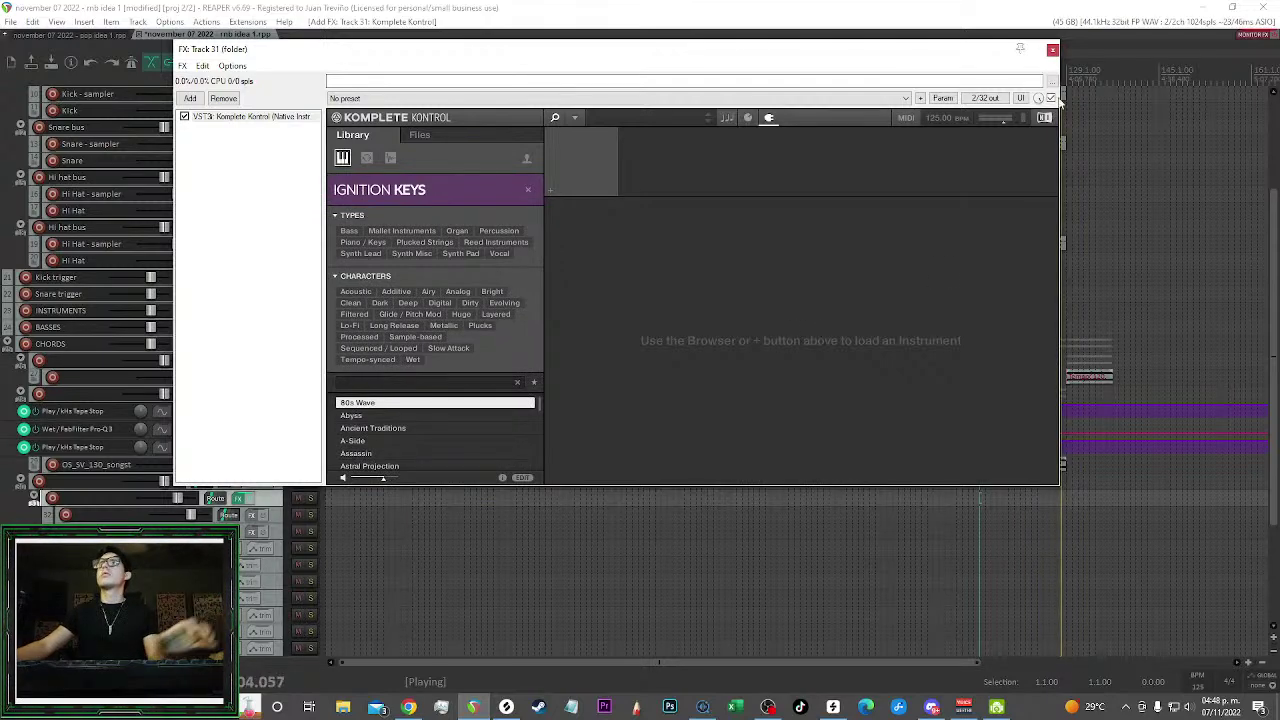
{"action": "left_click_drag", "start_coordinate": [928, 60], "coordinate": [992, 140]}
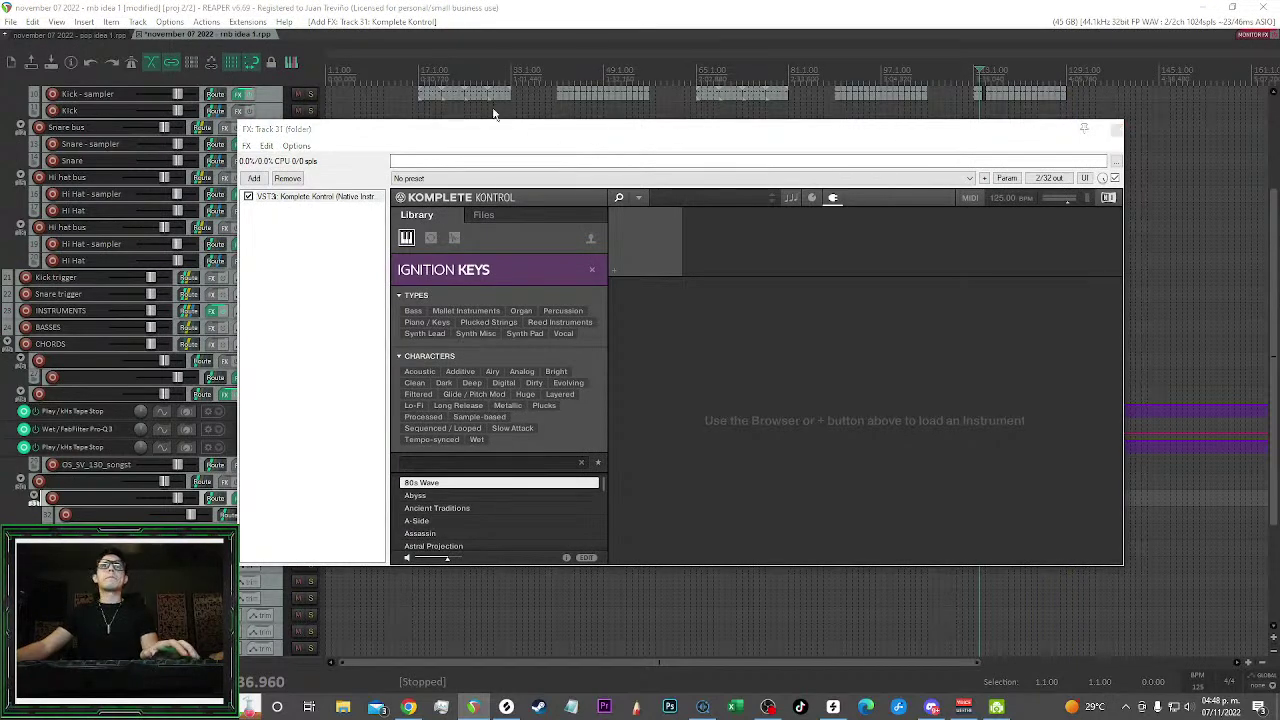
Close the Komplete Kontrol window, return the edit cursor to measure 9, and save the project
{"action": "scroll", "coordinate": [404, 105], "scroll_direction": "down", "scroll_amount": 2}
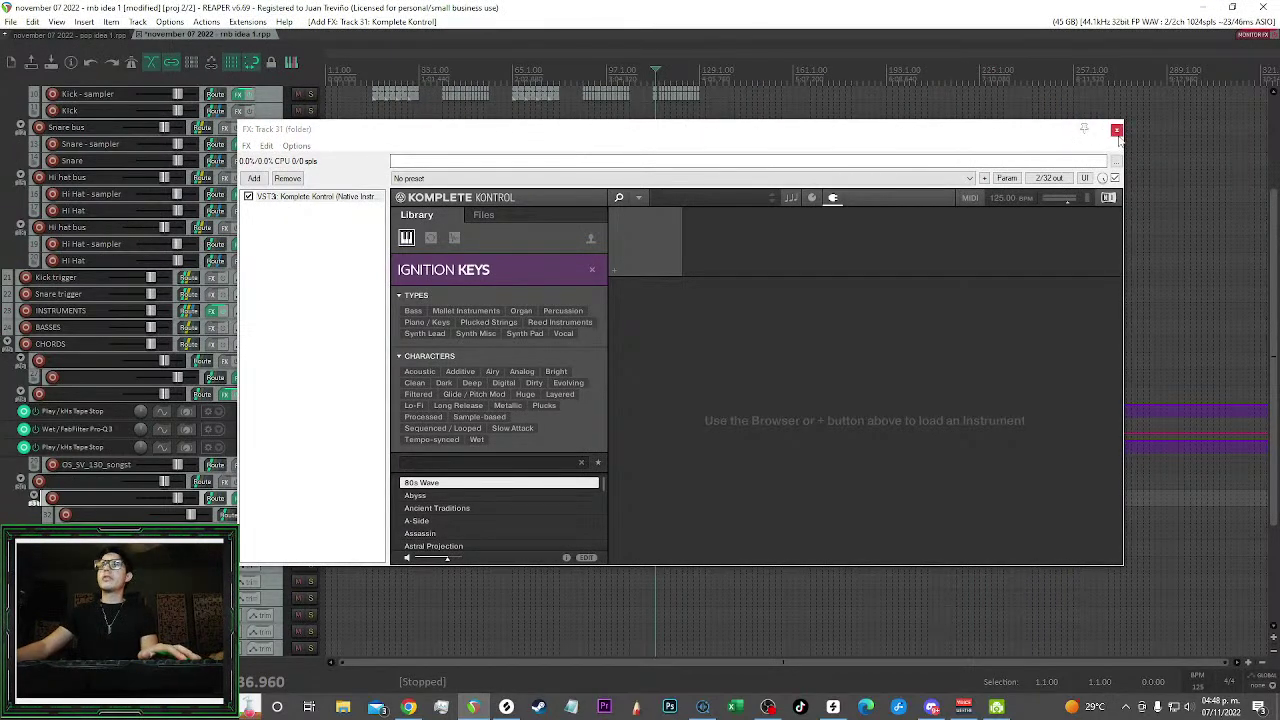
{"action": "left_click", "coordinate": [1117, 131]}
{"action": "scroll", "coordinate": [370, 298], "scroll_direction": "up", "scroll_amount": 2}
{"action": "left_click", "coordinate": [374, 285]}
{"action": "scroll", "coordinate": [434, 262], "scroll_direction": "up", "scroll_amount": 3}
{"action": "key", "text": "ctrl+s"}
{"action": "scroll", "coordinate": [484, 291], "scroll_direction": "down", "scroll_amount": 2}
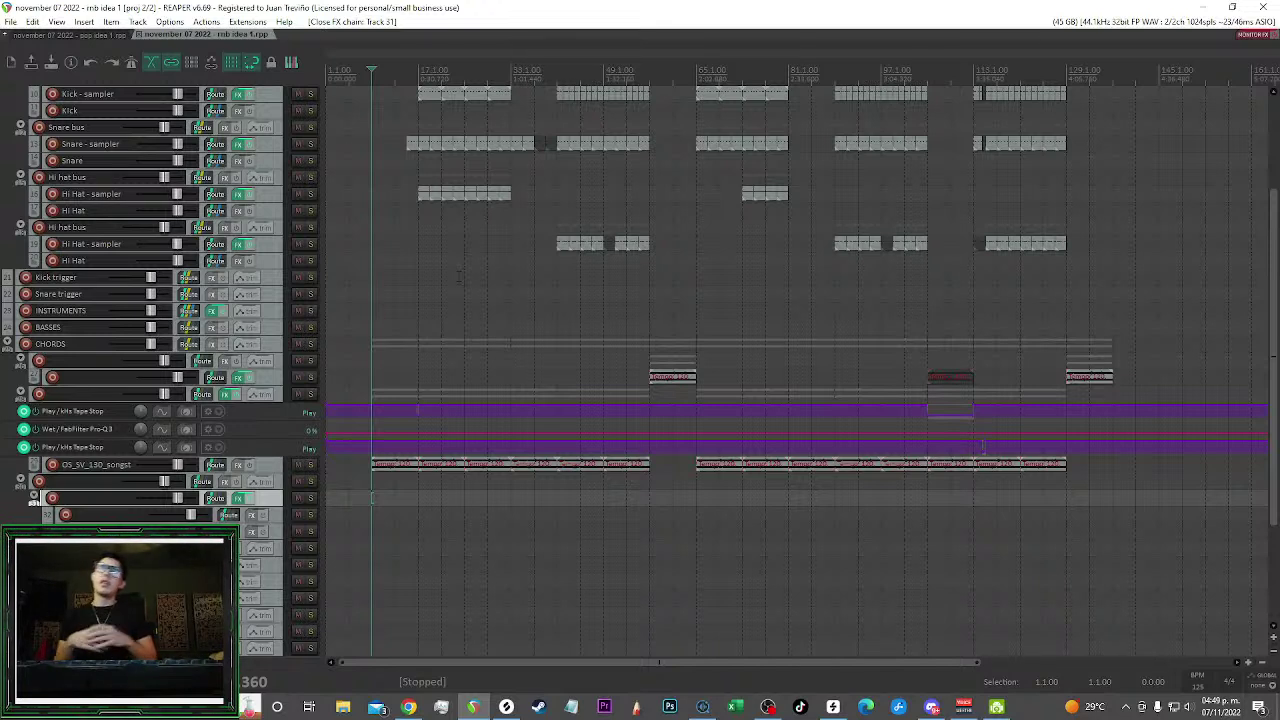
{"action": "scroll", "coordinate": [433, 299], "scroll_direction": "down", "scroll_amount": 1}
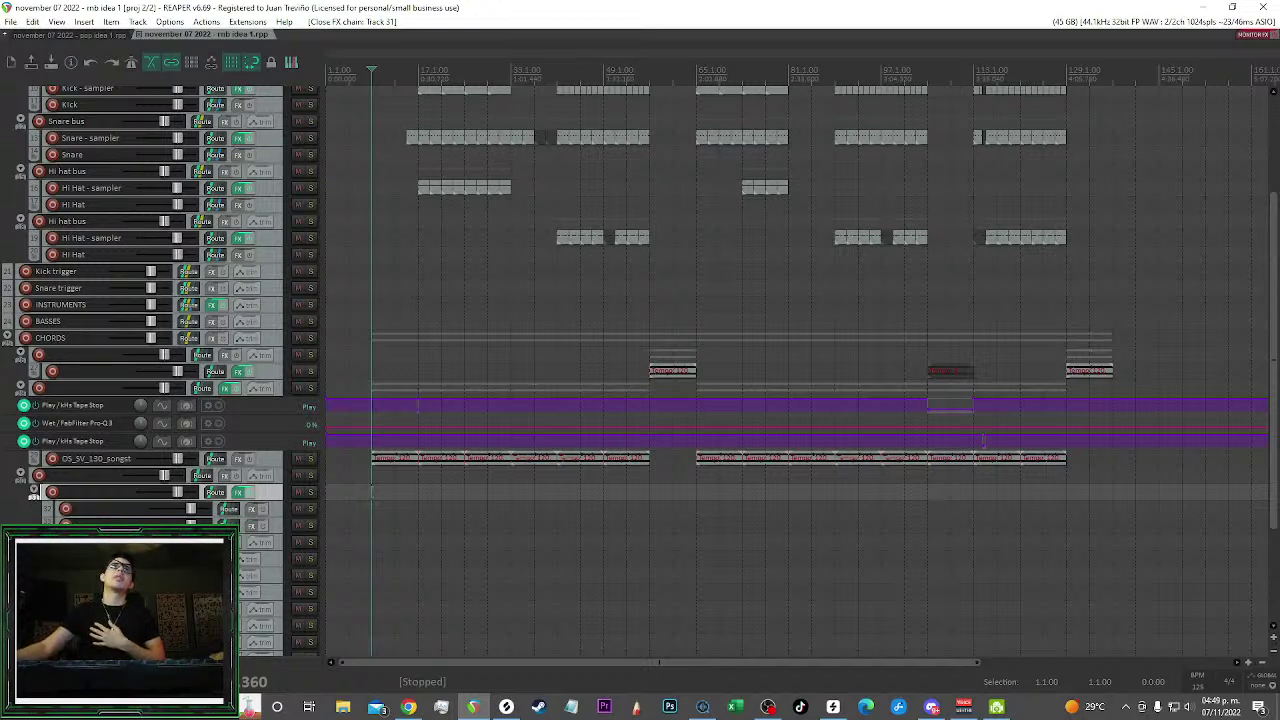
{"action": "key", "text": "alt+Tab"}
{"action": "key", "text": "alt+Tab"}
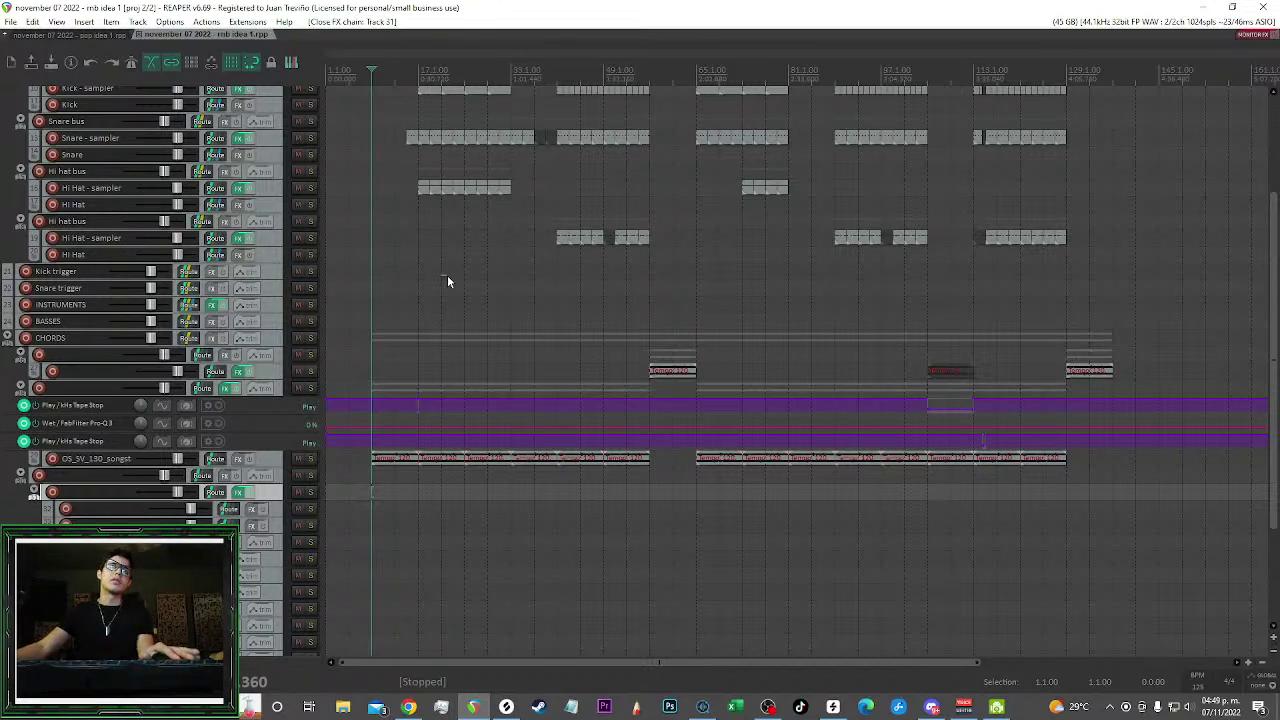
Start playback from measure 9, reopen track 31's Komplete Kontrol, and arm the track for recording
{"action": "scroll", "coordinate": [446, 258], "scroll_direction": "up", "scroll_amount": 5}
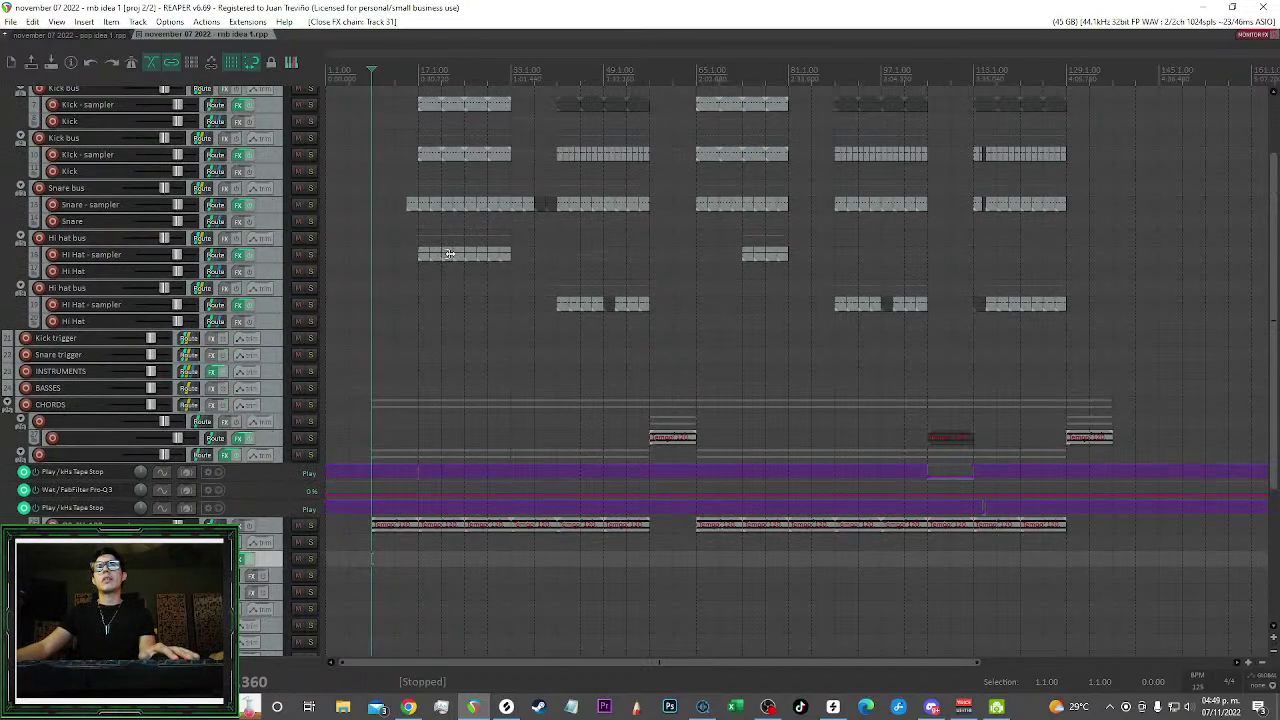
{"action": "key", "text": "space"}
{"action": "scroll", "coordinate": [417, 327], "scroll_direction": "down", "scroll_amount": 5}
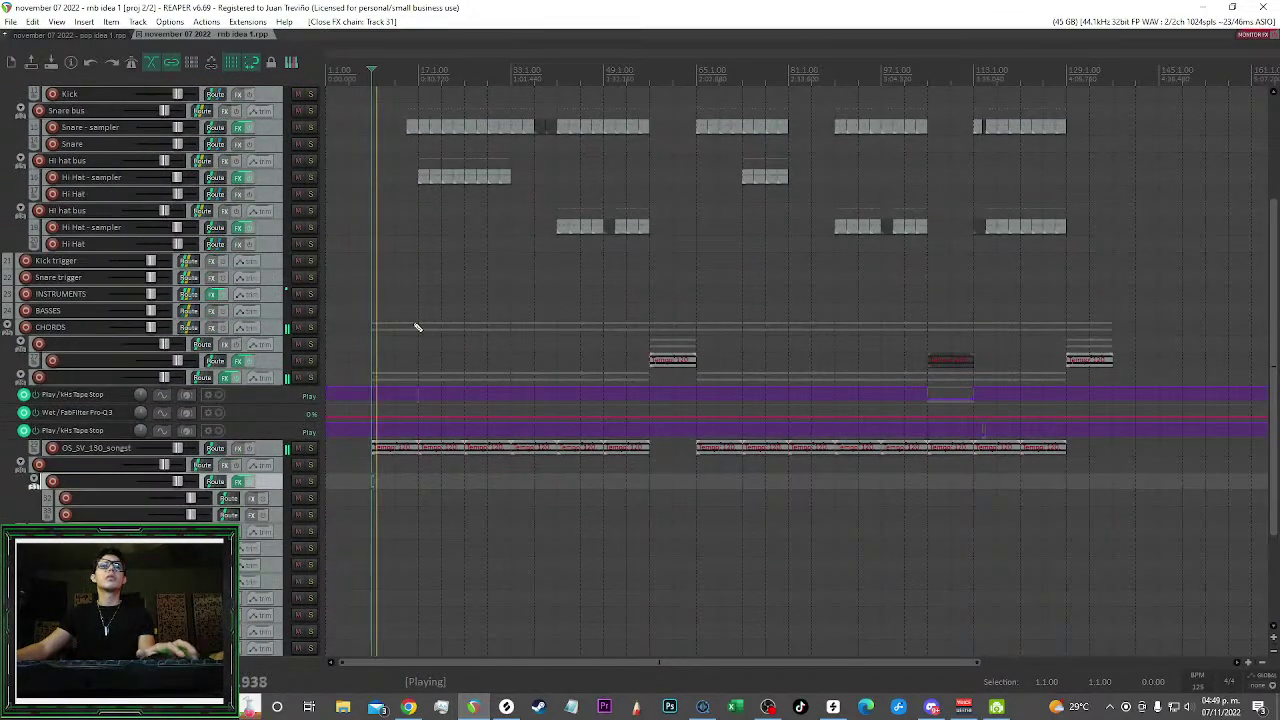
{"action": "scroll", "coordinate": [486, 309], "scroll_direction": "up", "scroll_amount": 2}
{"action": "scroll", "coordinate": [554, 306], "scroll_direction": "down", "scroll_amount": 1}
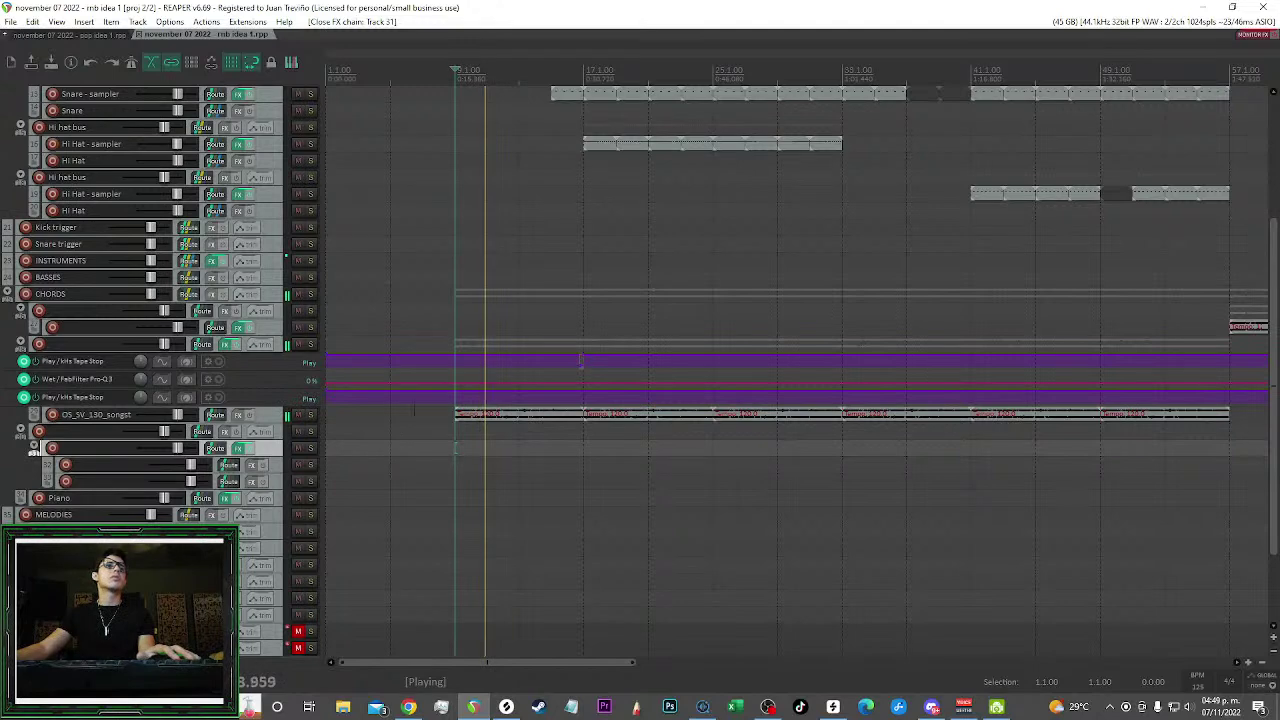
{"action": "left_click", "coordinate": [240, 449]}
{"action": "left_click", "coordinate": [53, 449]}
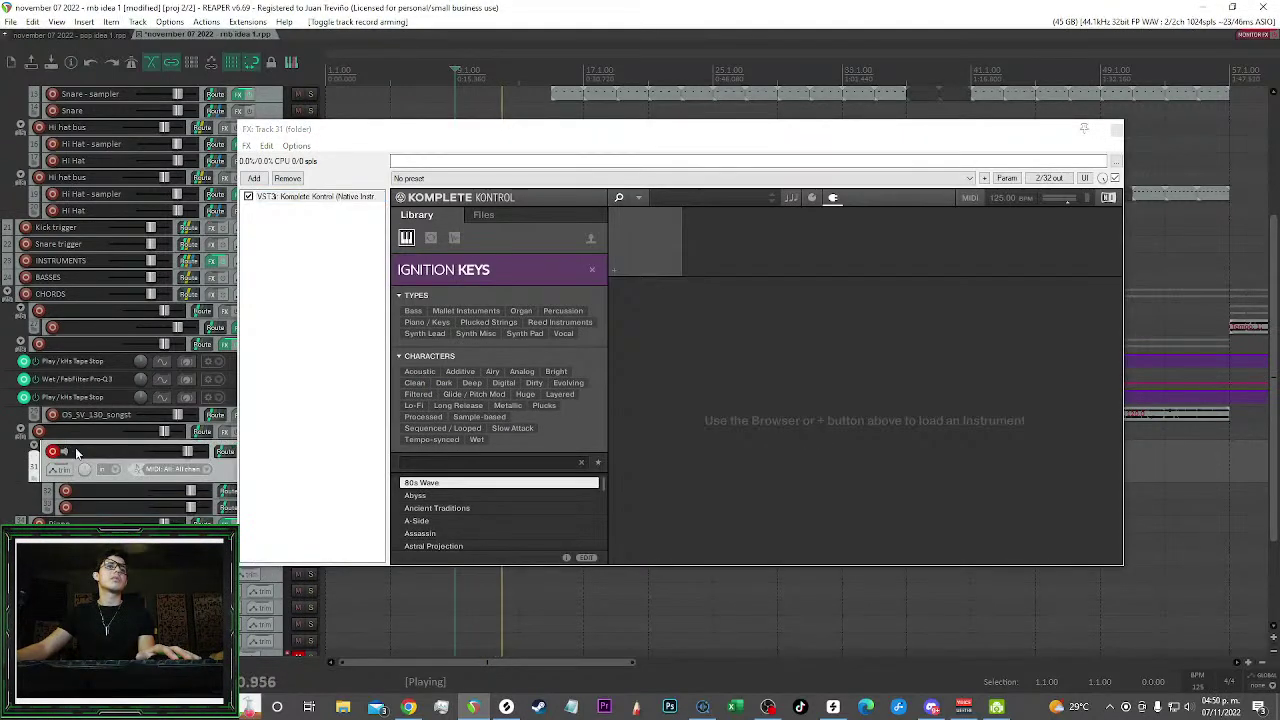
Filter the Ignition Keys presets to Synth Lead and preview Caiz Blaze The Bandit, Day One and Eclipse
{"action": "left_click", "coordinate": [416, 333]}
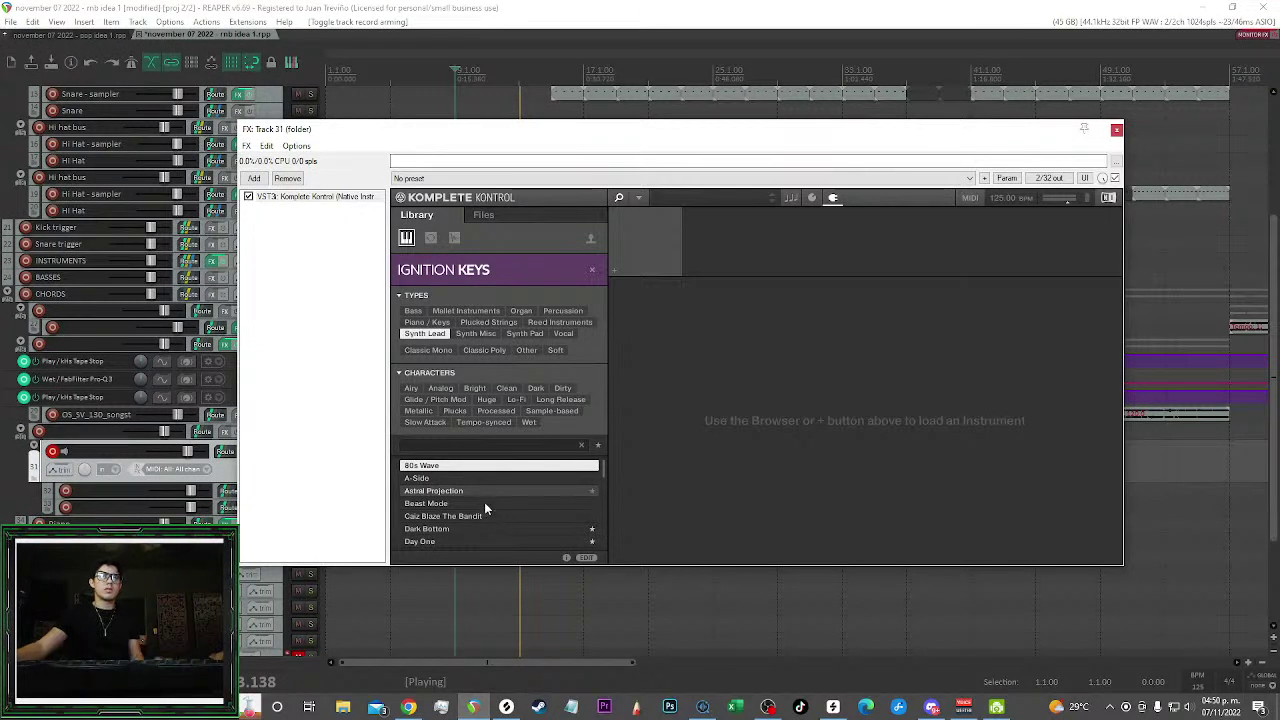
{"action": "left_click", "coordinate": [489, 514]}
{"action": "scroll", "coordinate": [489, 512], "scroll_direction": "down", "scroll_amount": 1}
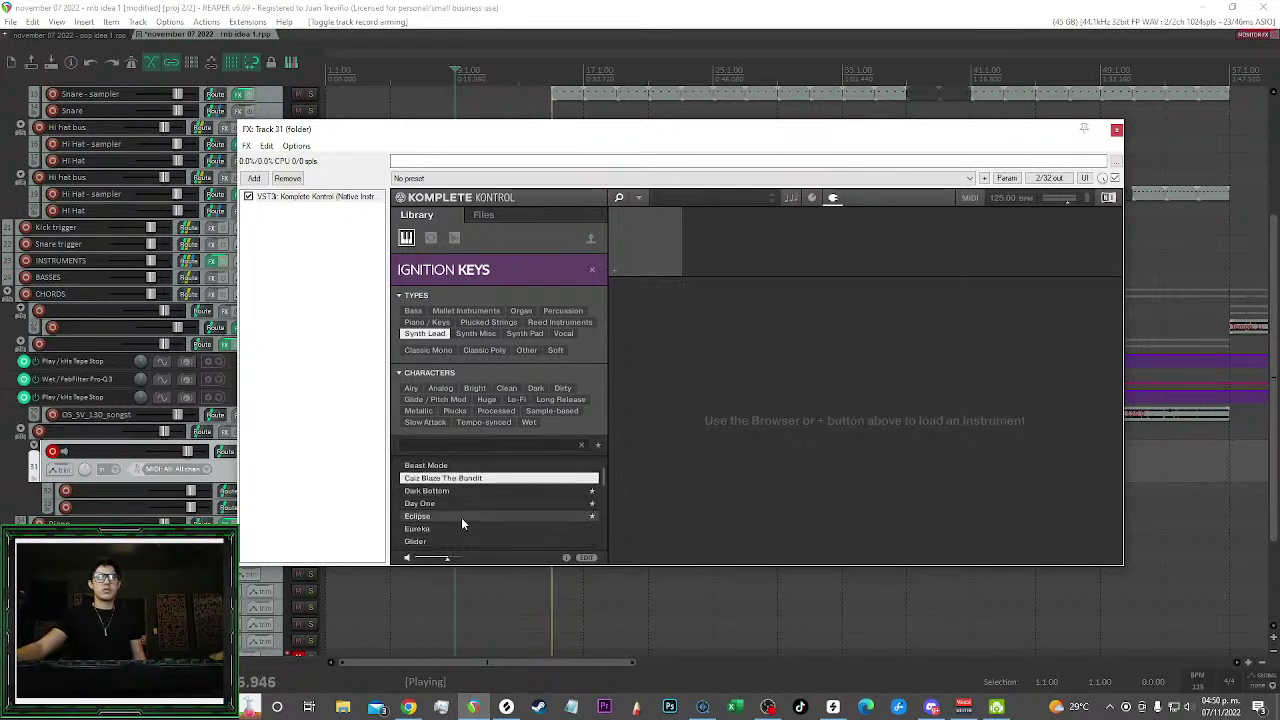
{"action": "left_click", "coordinate": [452, 504]}
{"action": "left_click", "coordinate": [454, 518]}
Preview further Synth Lead presets and load Hive Mind as the track's instrument
{"action": "scroll", "coordinate": [454, 517], "scroll_direction": "down", "scroll_amount": 1}
{"action": "left_click", "coordinate": [462, 491]}
{"action": "key", "text": "Down"}
{"action": "key", "text": "Down"}
{"action": "scroll", "coordinate": [500, 505], "scroll_direction": "down", "scroll_amount": 1}
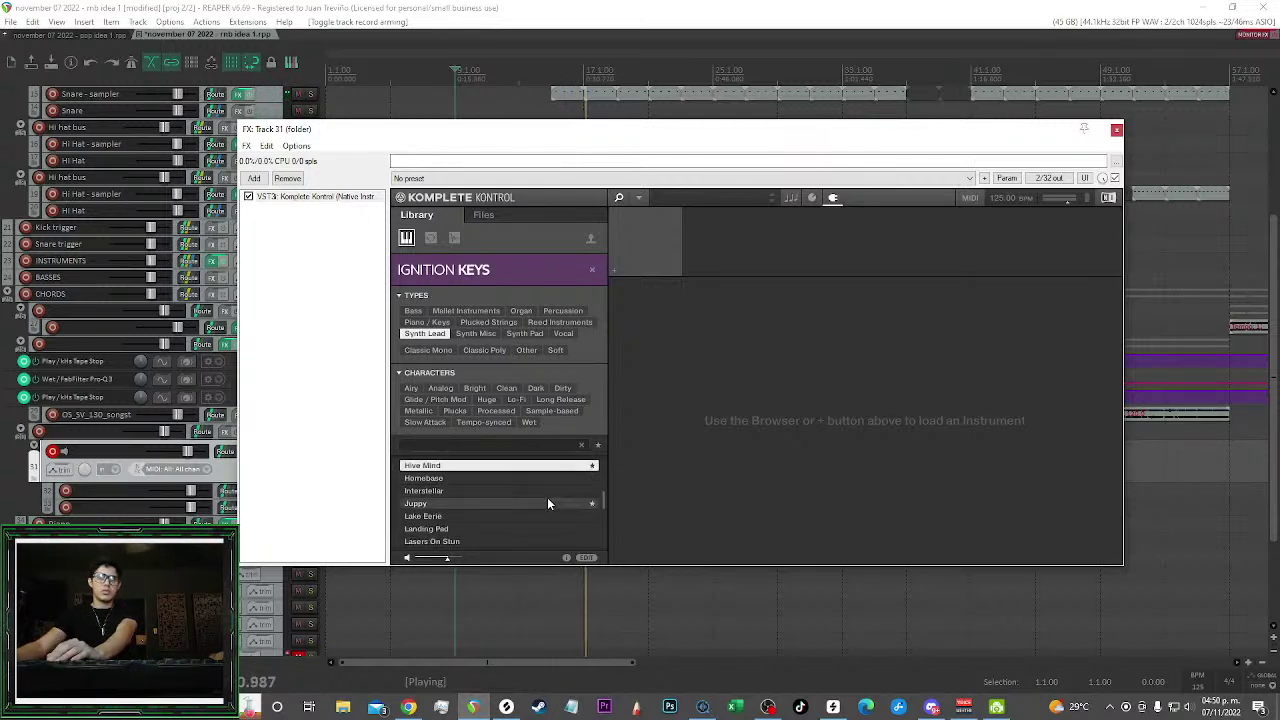
{"action": "double_click", "coordinate": [494, 467]}
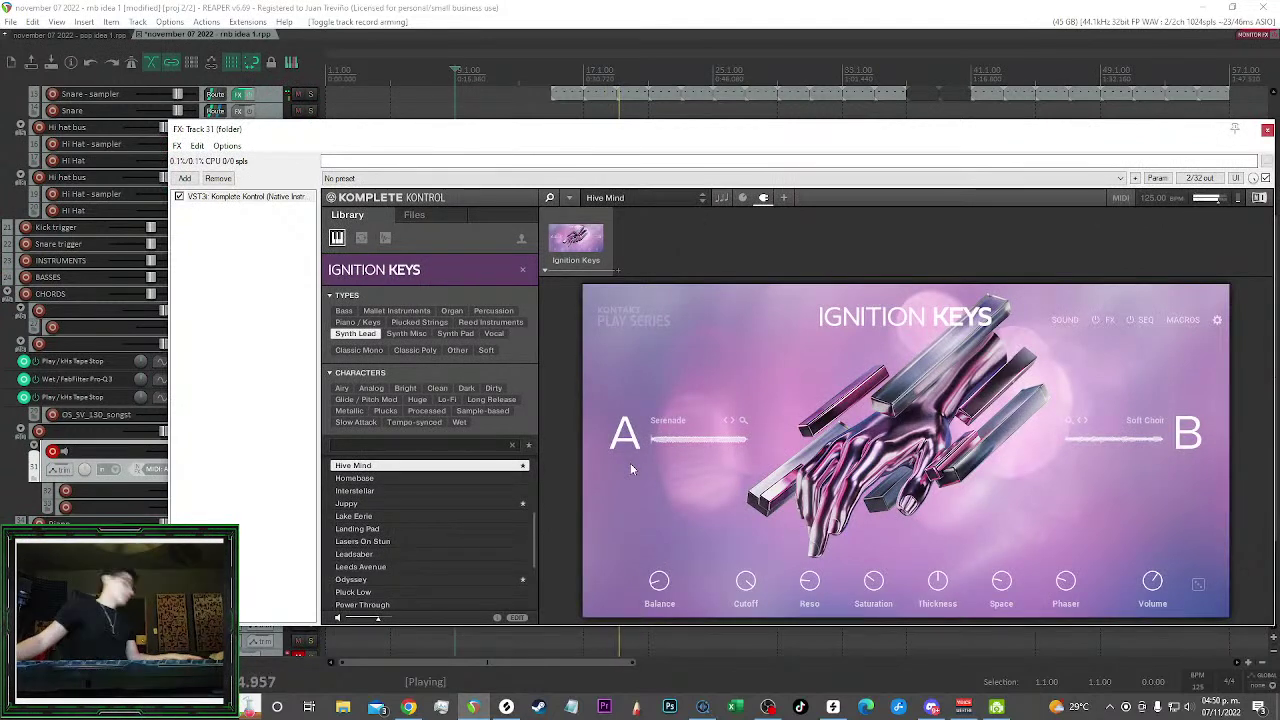
Close the instrument window with the synth track's volume lowered to -4.67 dB
{"action": "left_click", "coordinate": [1267, 129]}
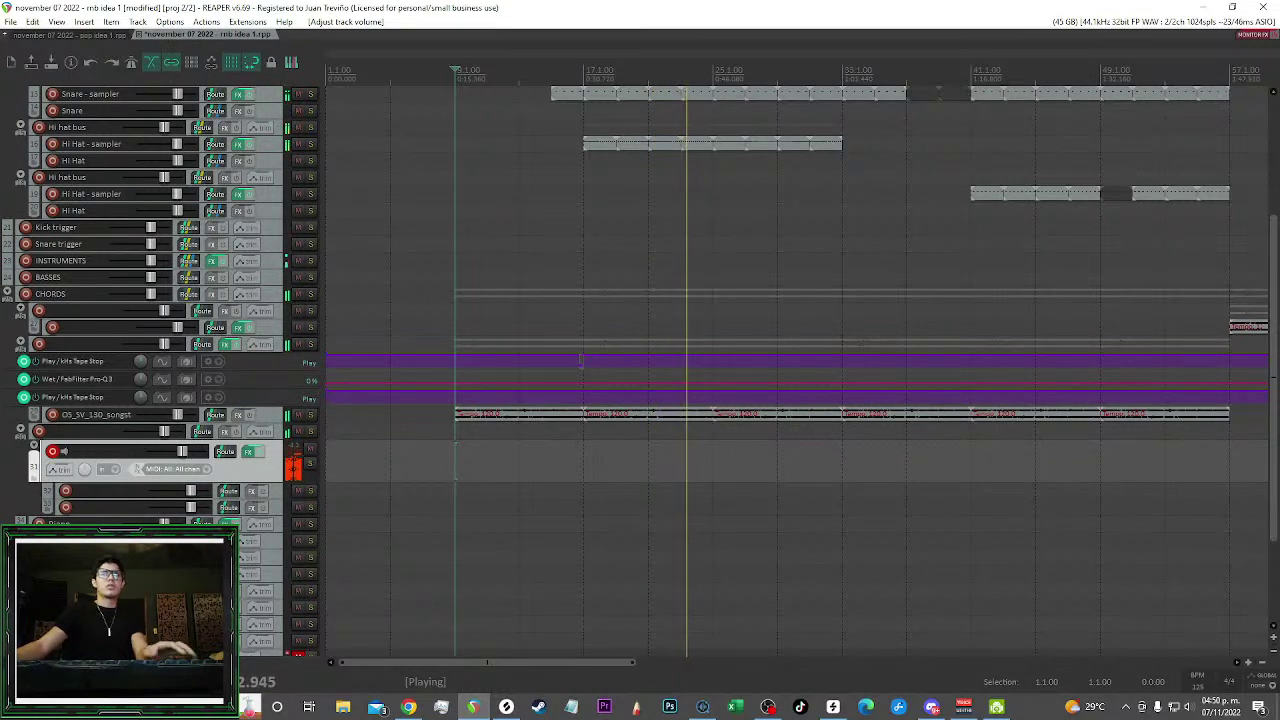
{"action": "scroll", "coordinate": [506, 456], "scroll_direction": "up", "scroll_amount": 4}
{"action": "scroll", "coordinate": [506, 456], "scroll_direction": "down", "scroll_amount": 4}
{"action": "scroll", "coordinate": [506, 456], "scroll_direction": "up", "scroll_amount": 5}
{"action": "scroll", "coordinate": [506, 456], "scroll_direction": "up", "scroll_amount": 3}
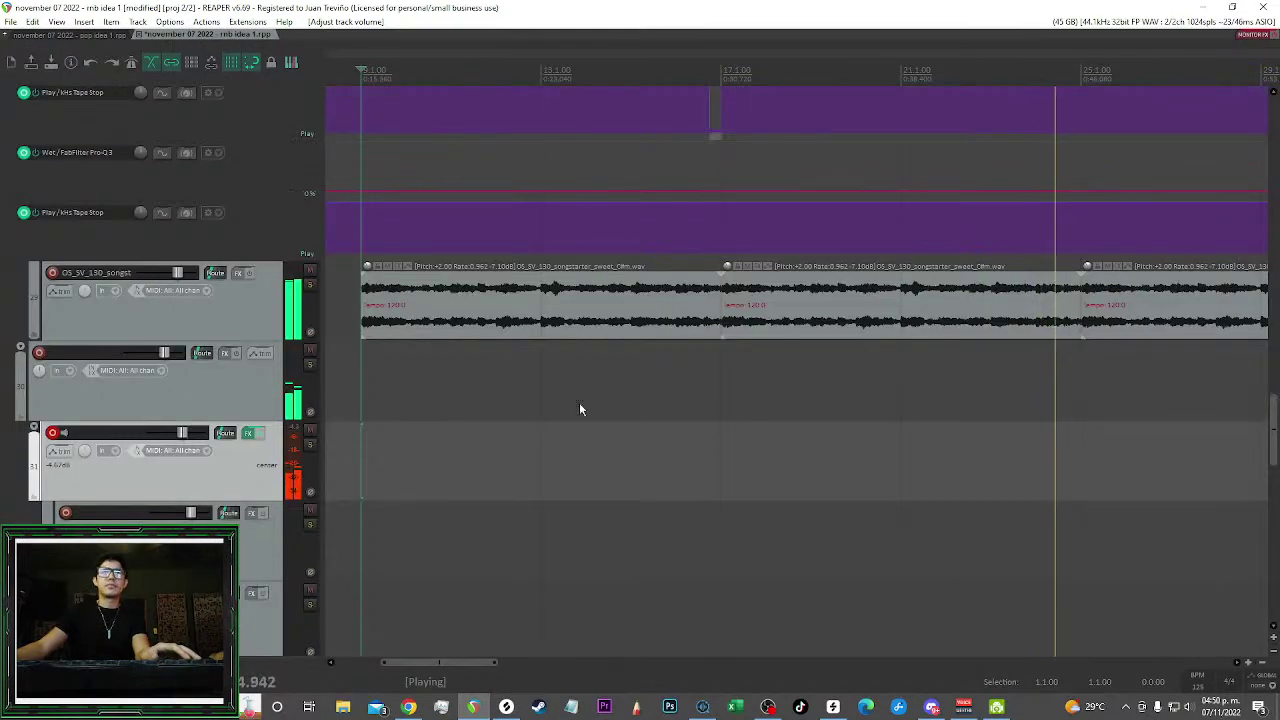
Stop playback and check the notes stored in the project settings
{"action": "key", "text": "space"}
{"action": "left_click", "coordinate": [71, 62]}
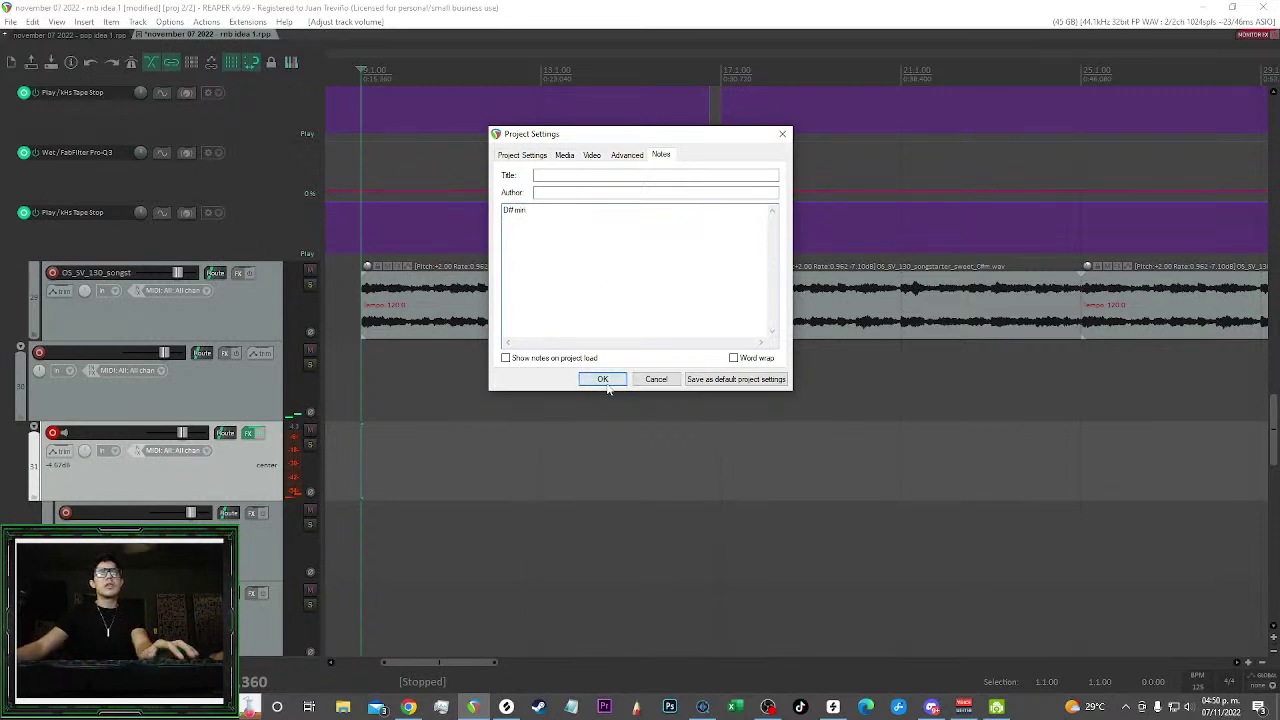
{"action": "key", "text": "Escape"}
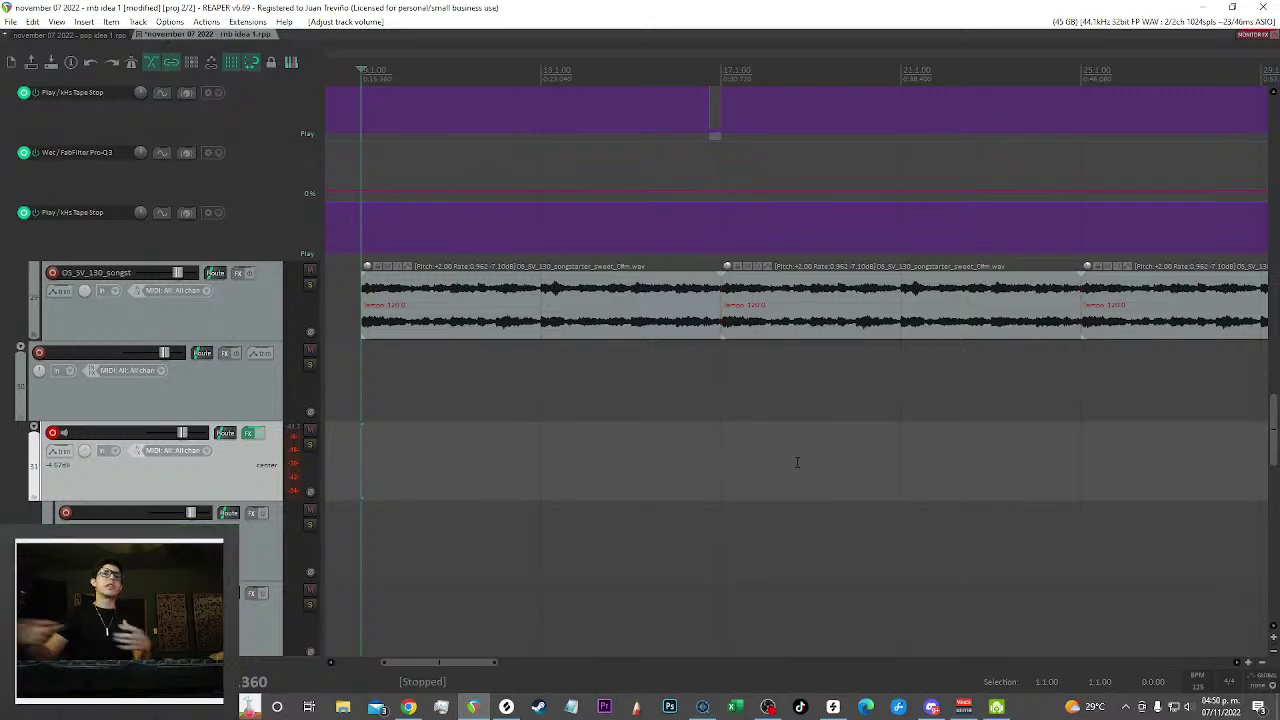
Play the song from measure 9 to try the Hive Mind lead, and reopen track 31's Komplete Kontrol
{"action": "scroll", "coordinate": [780, 460], "scroll_direction": "down", "scroll_amount": 4}
{"action": "scroll", "coordinate": [644, 456], "scroll_direction": "down", "scroll_amount": 1}
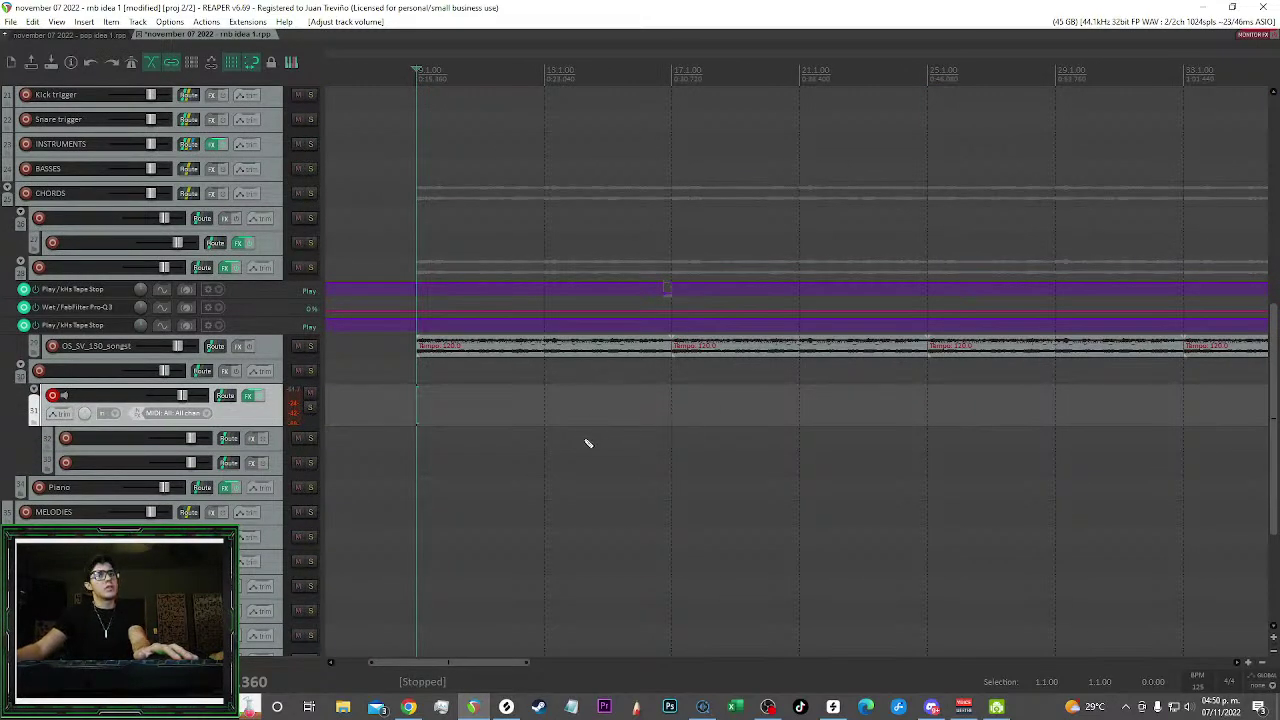
{"action": "scroll", "coordinate": [594, 441], "scroll_direction": "up", "scroll_amount": 2}
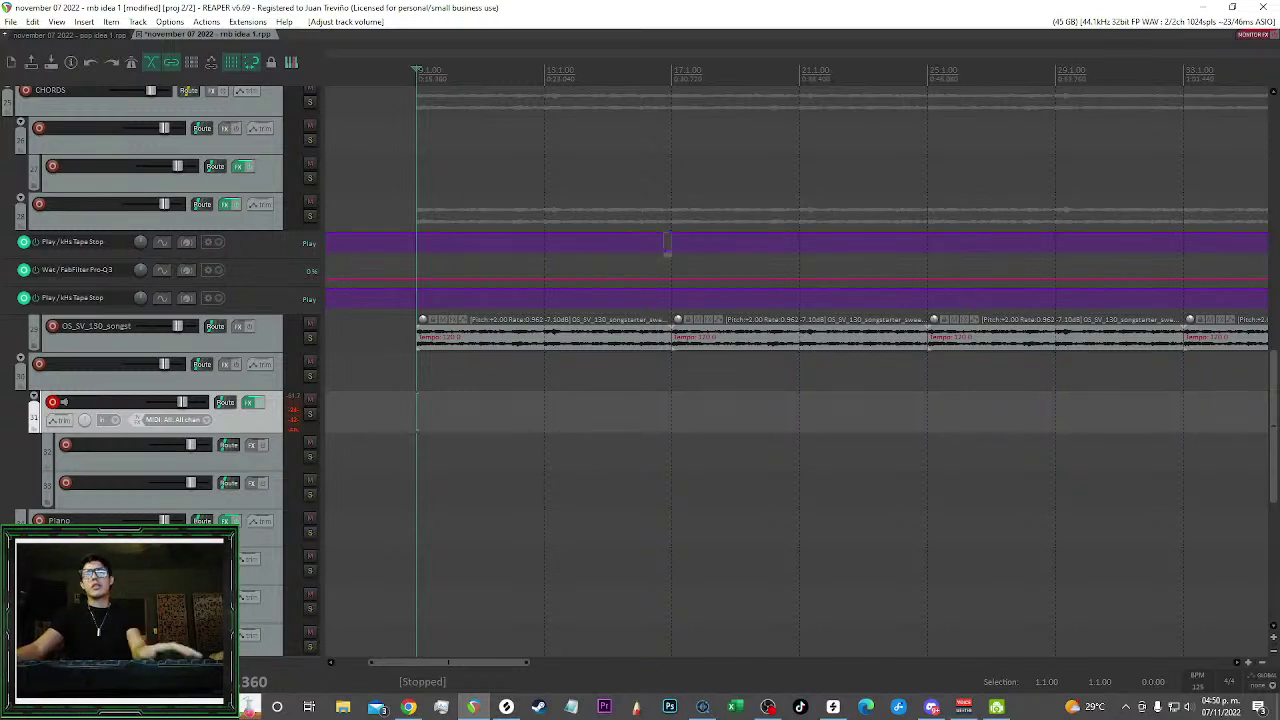
{"action": "scroll", "coordinate": [618, 428], "scroll_direction": "down", "scroll_amount": 2}
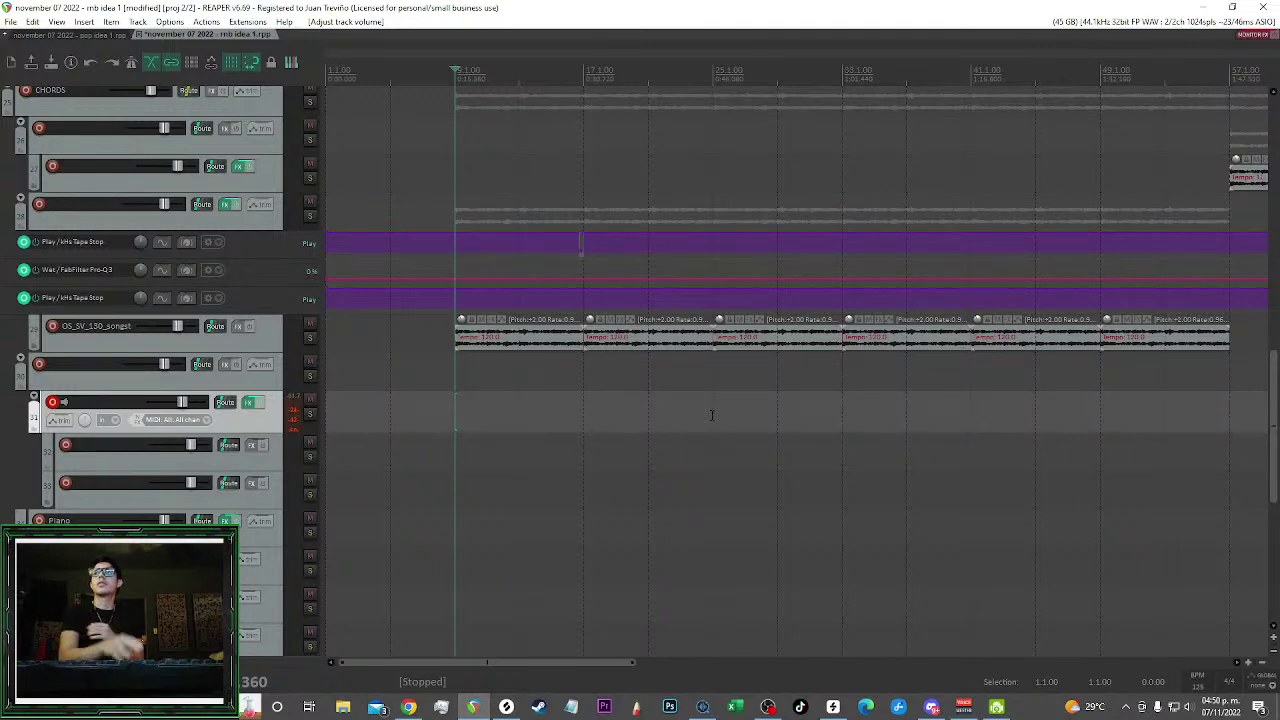
{"action": "key", "text": "space"}
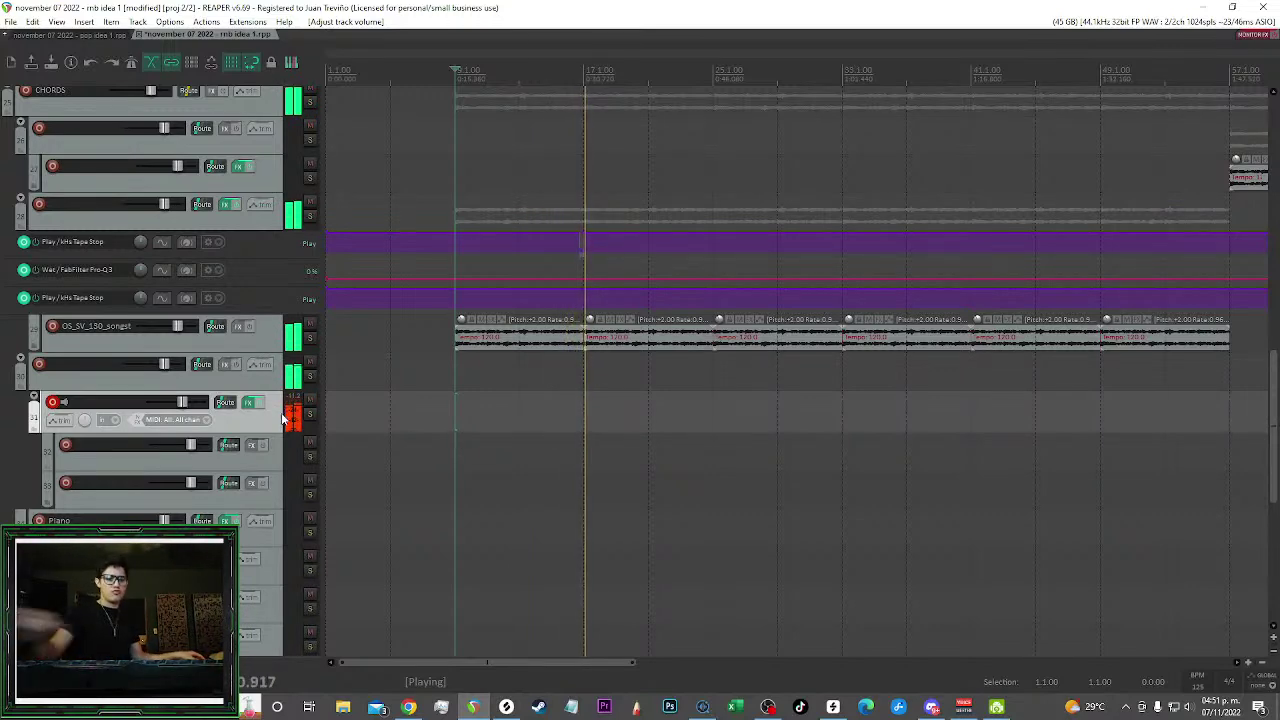
{"action": "key", "text": "f"}
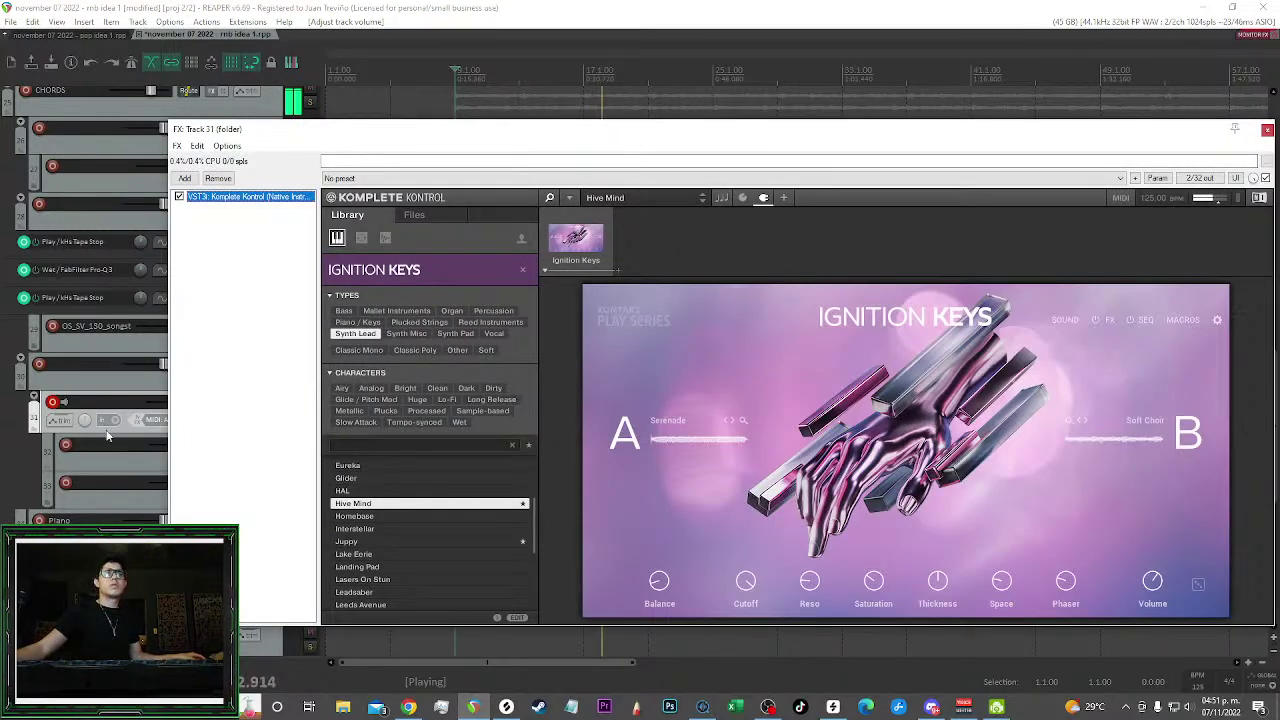
{"action": "left_click", "coordinate": [126, 428]}
Audition the remaining Ignition Keys Synth Lead presets through Snow Queen and Syrup, continuing to A-Side
{"action": "left_click", "coordinate": [383, 513]}
{"action": "key", "text": "Down"}
{"action": "key", "text": "Down"}
{"action": "key", "text": "Down"}
{"action": "key", "text": "Up"}
{"action": "key", "text": "Down"}
{"action": "key", "text": "Down"}
{"action": "key", "text": "Down"}
{"action": "key", "text": "Down"}
{"action": "key", "text": "Down"}
{"action": "key", "text": "Down"}
{"action": "key", "text": "Down"}
{"action": "key", "text": "Down"}
{"action": "key", "text": "Down"}
{"action": "key", "text": "Down"}
{"action": "key", "text": "Down"}
{"action": "key", "text": "Down"}
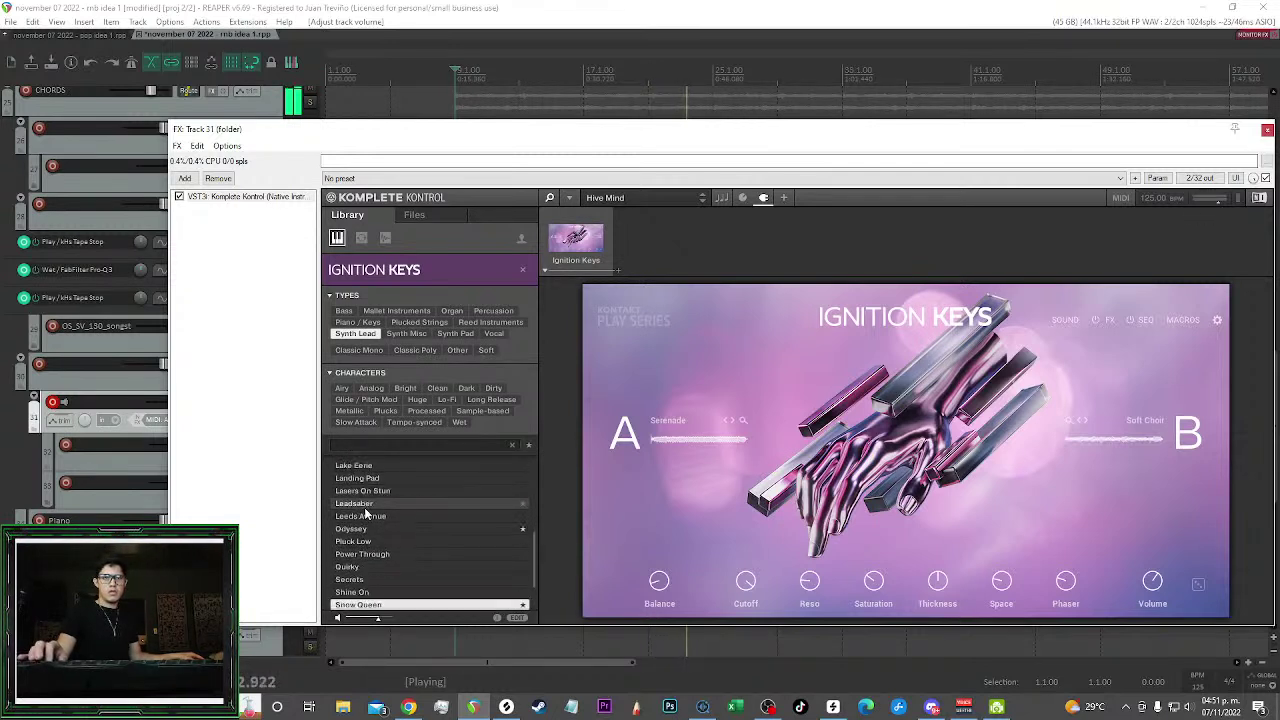
{"action": "key", "text": "Down"}
{"action": "key", "text": "Down"}
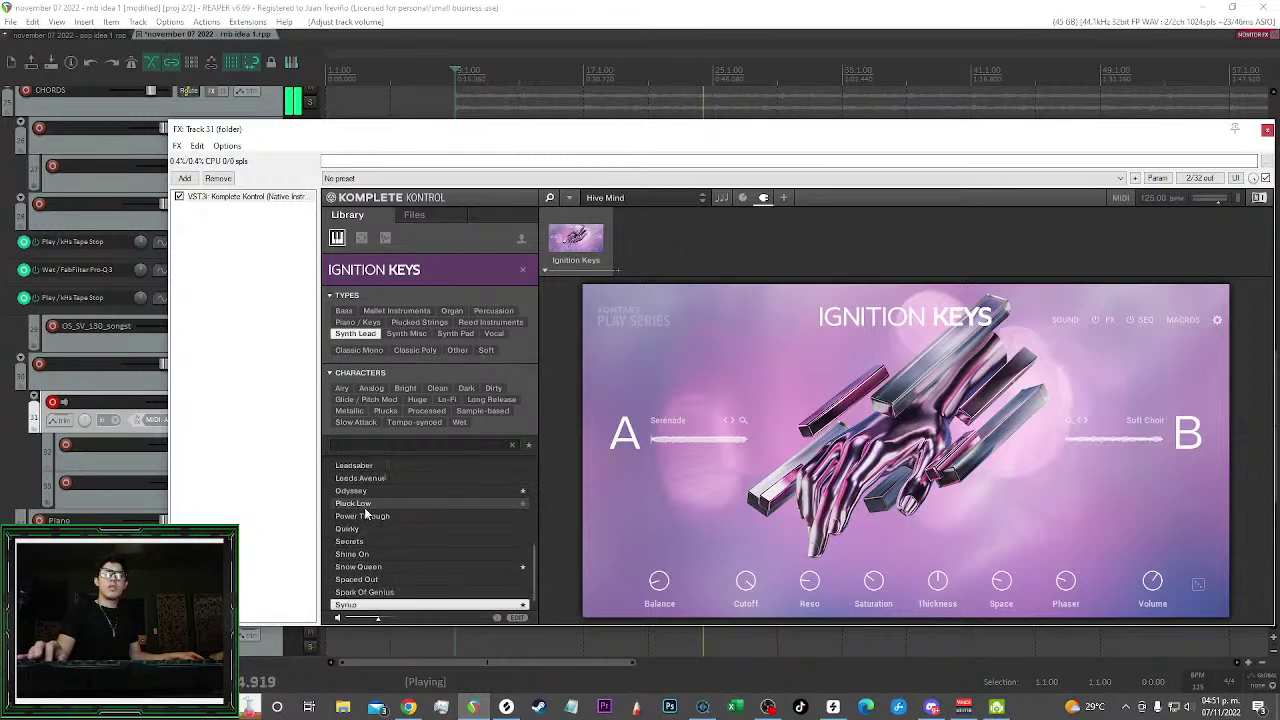
{"action": "key", "text": "Down"}
{"action": "key", "text": "Down"}
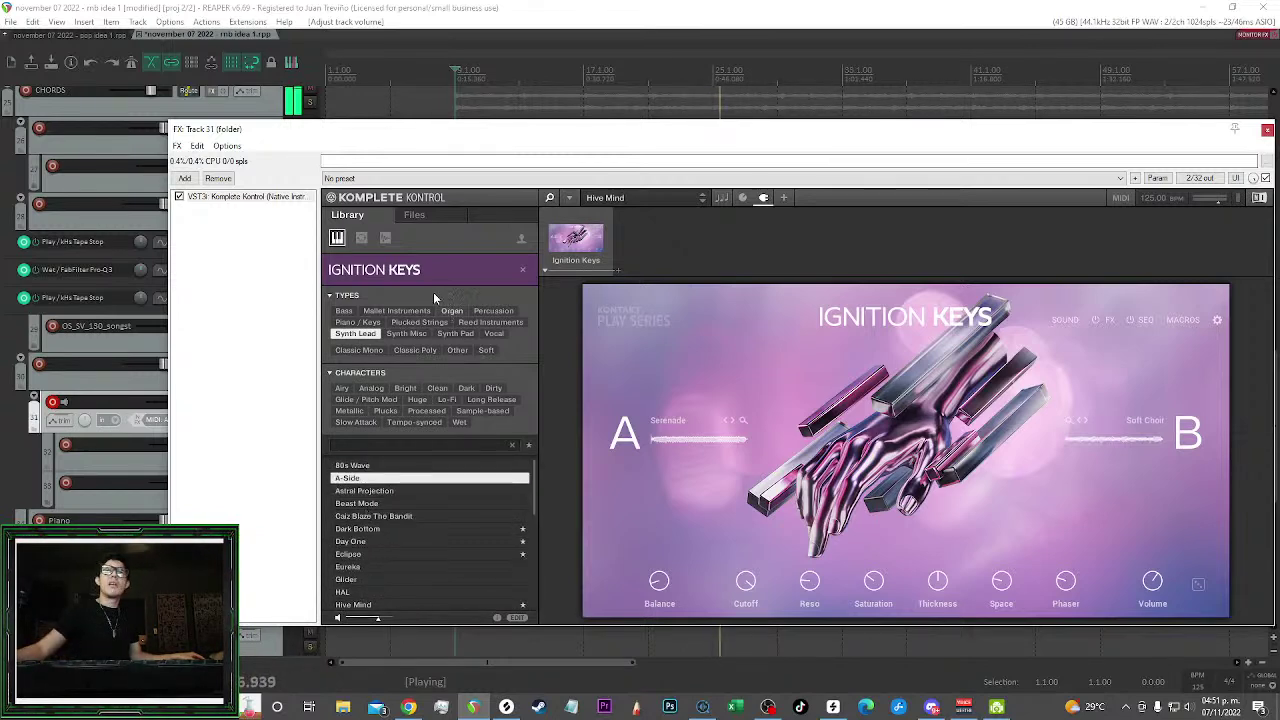
Switch the Komplete Kontrol library to Glaze and filter its presets to Synth Lead
{"action": "left_click", "coordinate": [434, 272]}
{"action": "scroll", "coordinate": [503, 479], "scroll_direction": "down", "scroll_amount": 2}
{"action": "scroll", "coordinate": [503, 479], "scroll_direction": "down", "scroll_amount": 2}
{"action": "left_click", "coordinate": [500, 475]}
{"action": "left_click", "coordinate": [383, 311]}
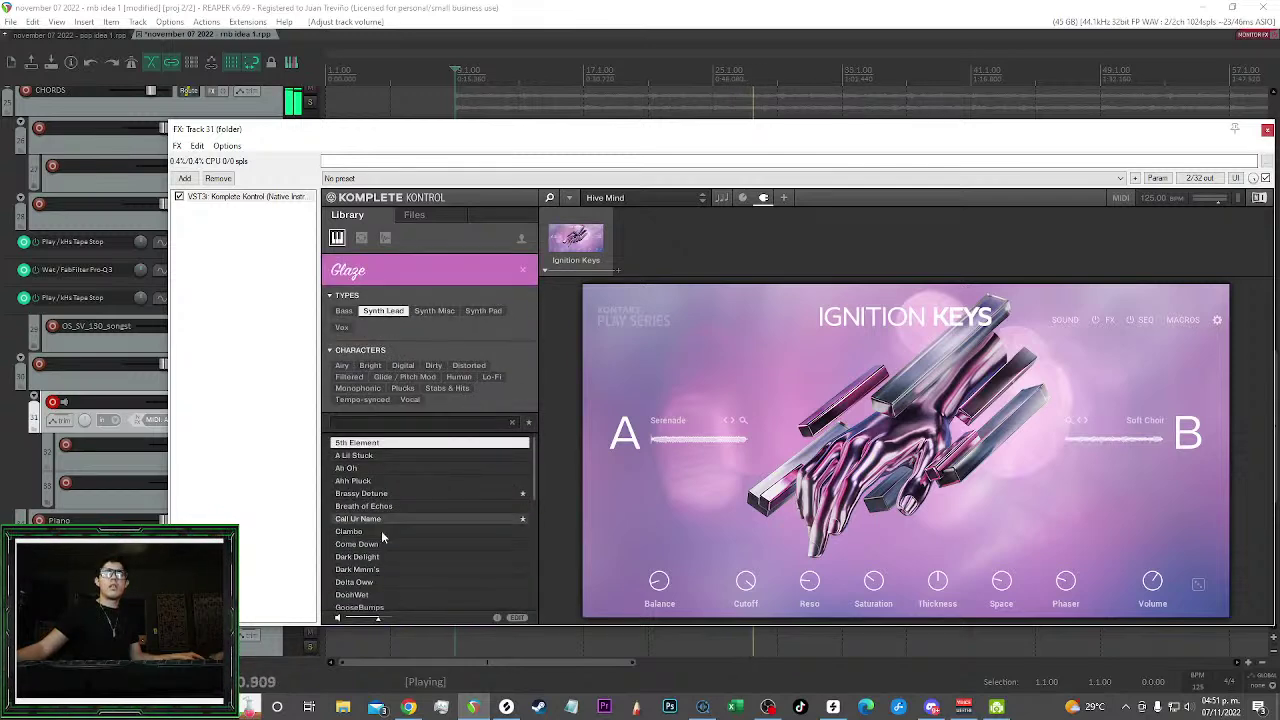
Audition the Glaze Synth Lead presets from Ahh Pluck through Call Ur Name, and load Clambo on track 31
{"action": "left_click", "coordinate": [390, 481]}
{"action": "key", "text": "Down"}
{"action": "key", "text": "Down"}
{"action": "key", "text": "Up"}
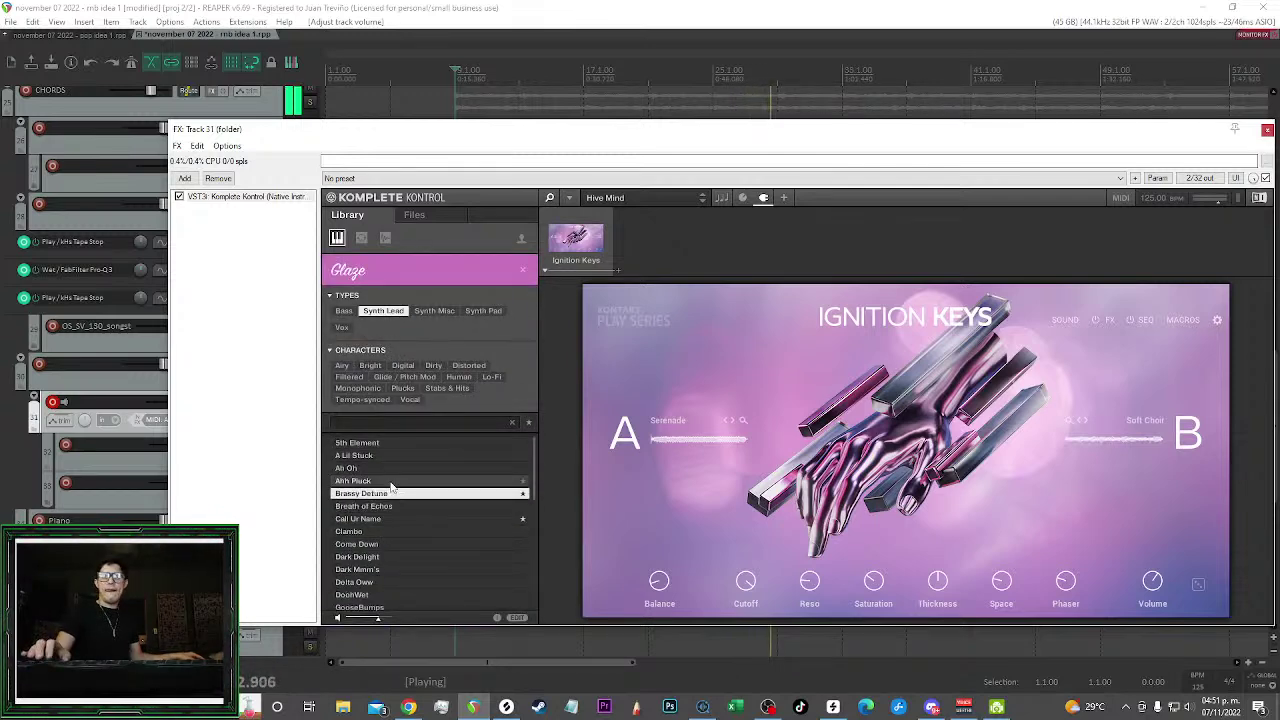
{"action": "key", "text": "Down"}
{"action": "key", "text": "Down"}
{"action": "key", "text": "Down"}
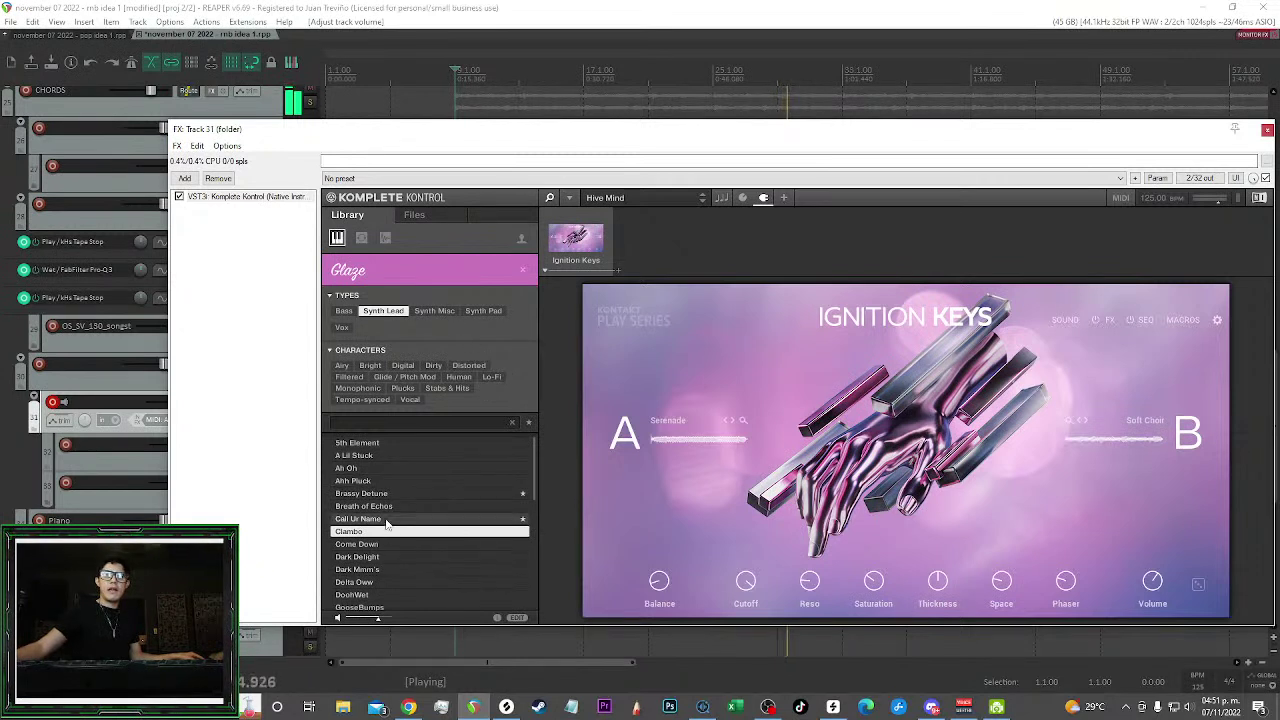
{"action": "key", "text": "Up"}
{"action": "key", "text": "Down"}
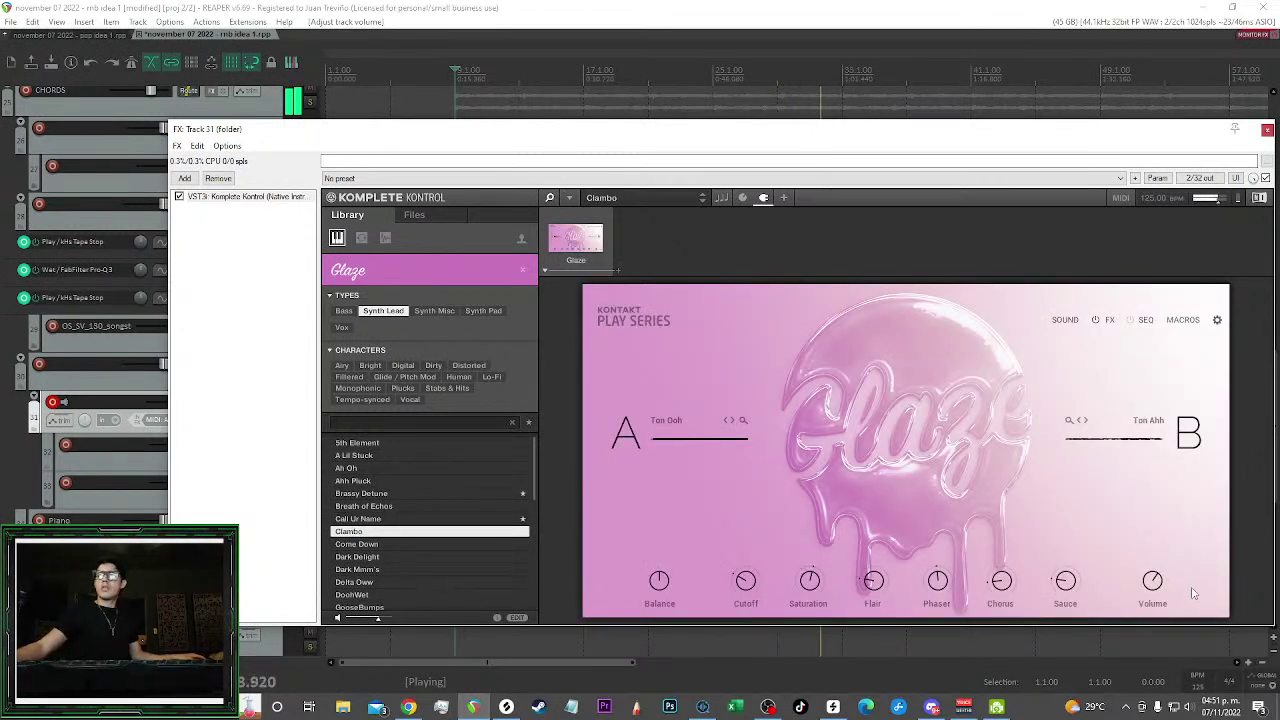
Raise the Glaze instrument volume slightly, mark Clambo as a favourite, and close the instrument window with playback stopped
{"action": "left_click_drag", "start_coordinate": [1162, 582], "coordinate": [1164, 574]}
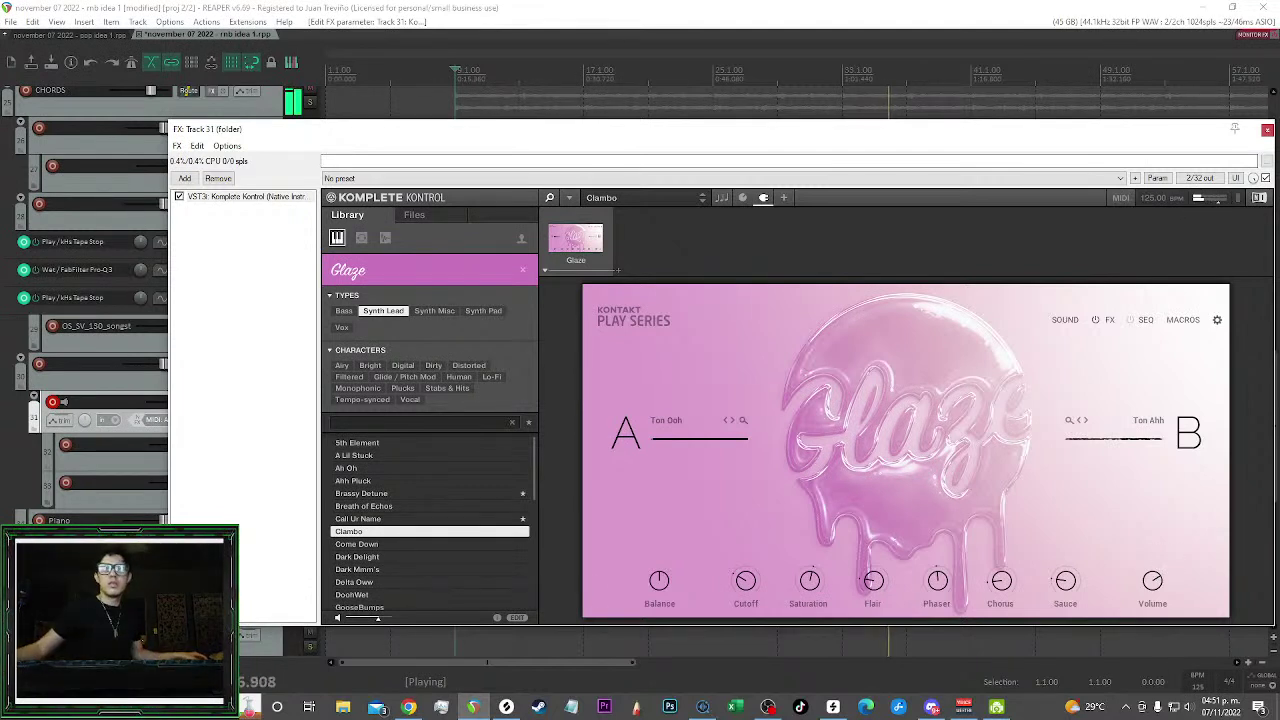
{"action": "left_click", "coordinate": [524, 534]}
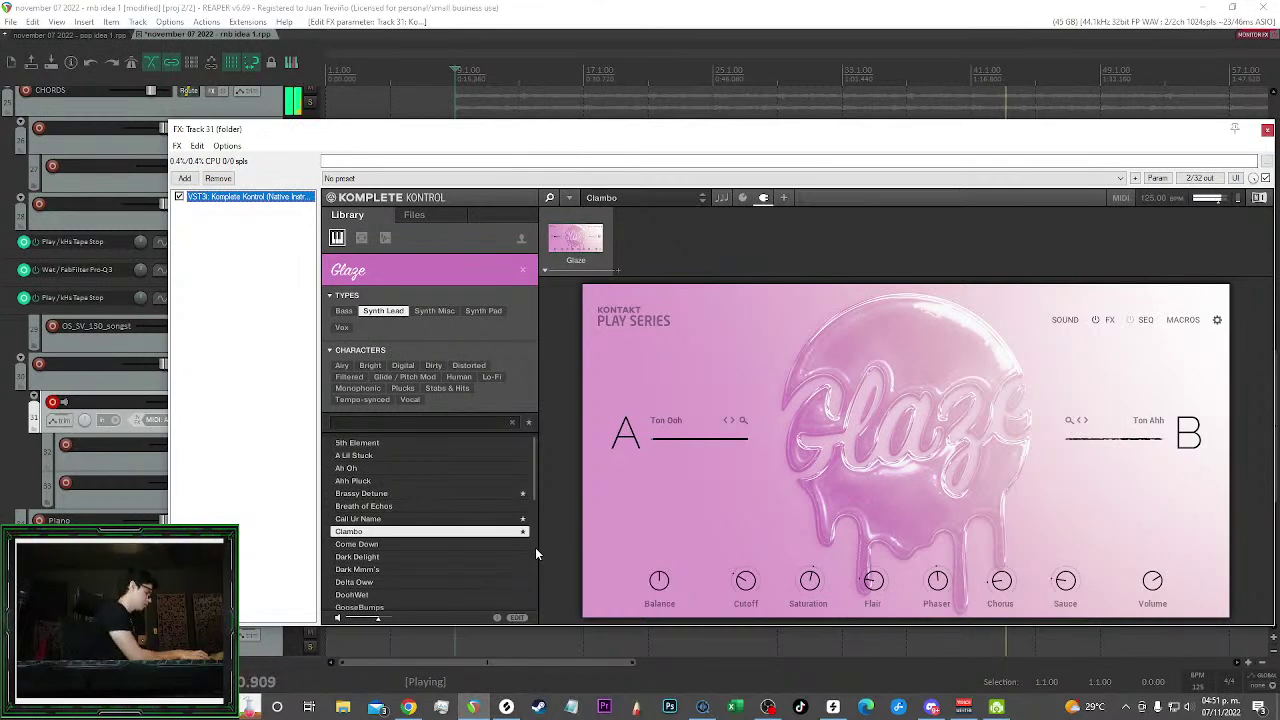
{"action": "key", "text": "space"}
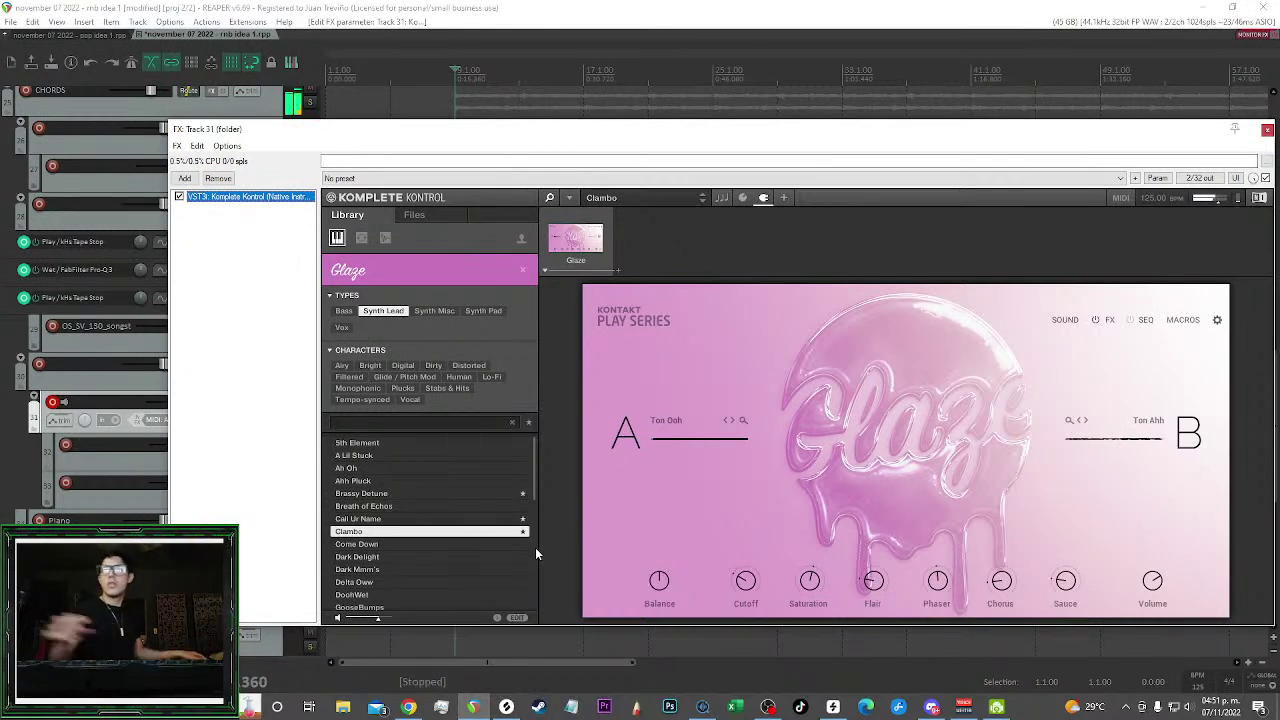
{"action": "left_click", "coordinate": [1267, 130]}
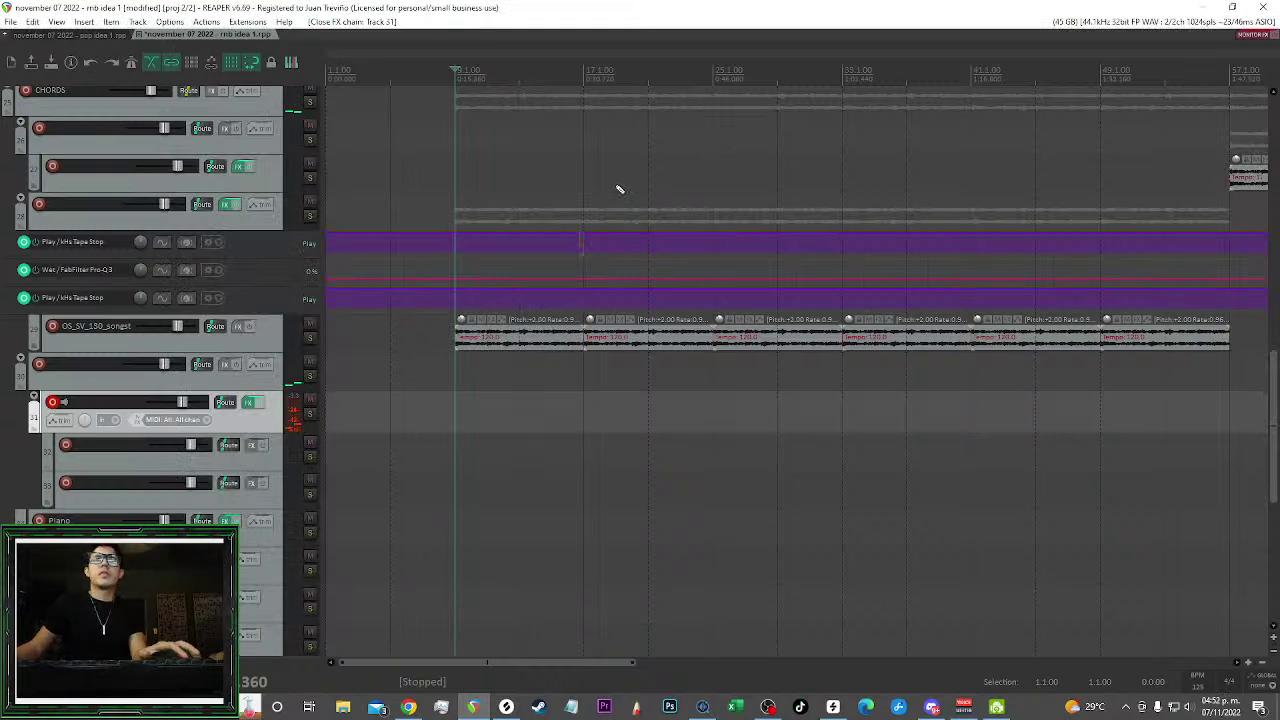
Play the song from measure 23 to try the Clambo lead over the drums and loop
{"action": "scroll", "coordinate": [625, 184], "scroll_direction": "down", "scroll_amount": 3}
{"action": "scroll", "coordinate": [700, 260], "scroll_direction": "up", "scroll_amount": 2}
{"action": "scroll", "coordinate": [646, 200], "scroll_direction": "down", "scroll_amount": 3}
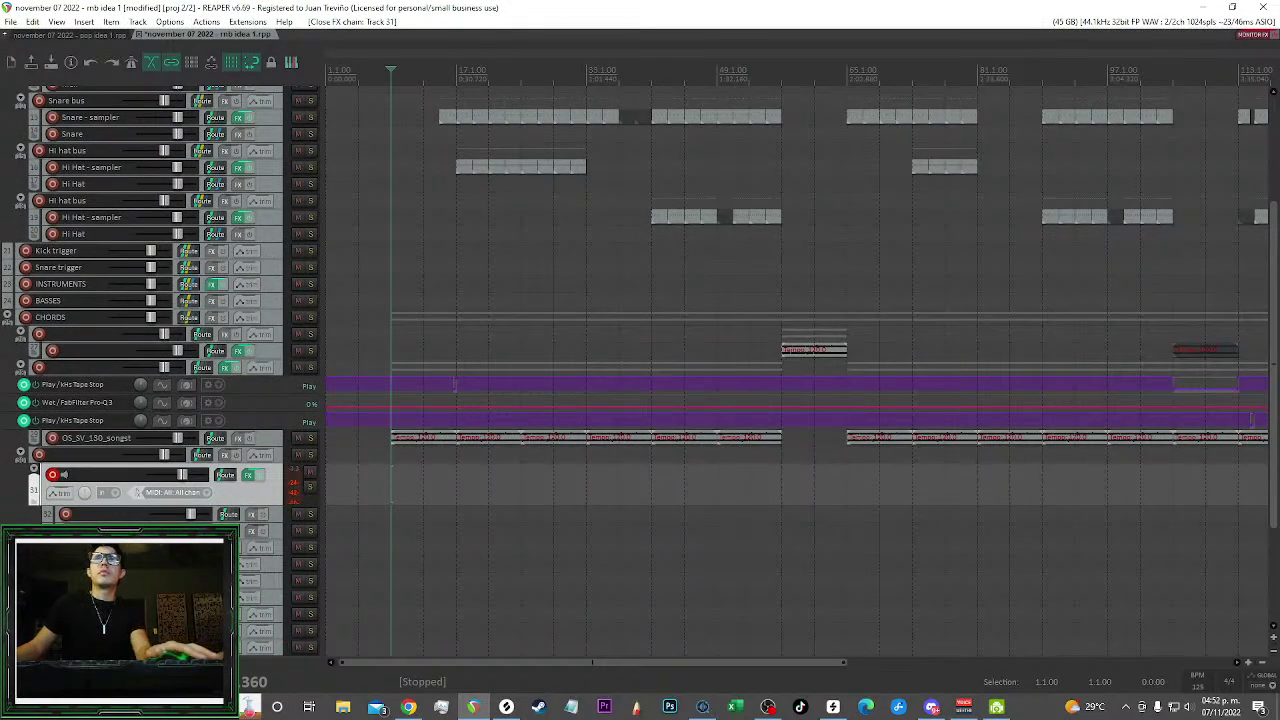
{"action": "scroll", "coordinate": [441, 200], "scroll_direction": "up", "scroll_amount": 2}
{"action": "left_click", "coordinate": [441, 68]}
{"action": "left_click", "coordinate": [505, 69]}
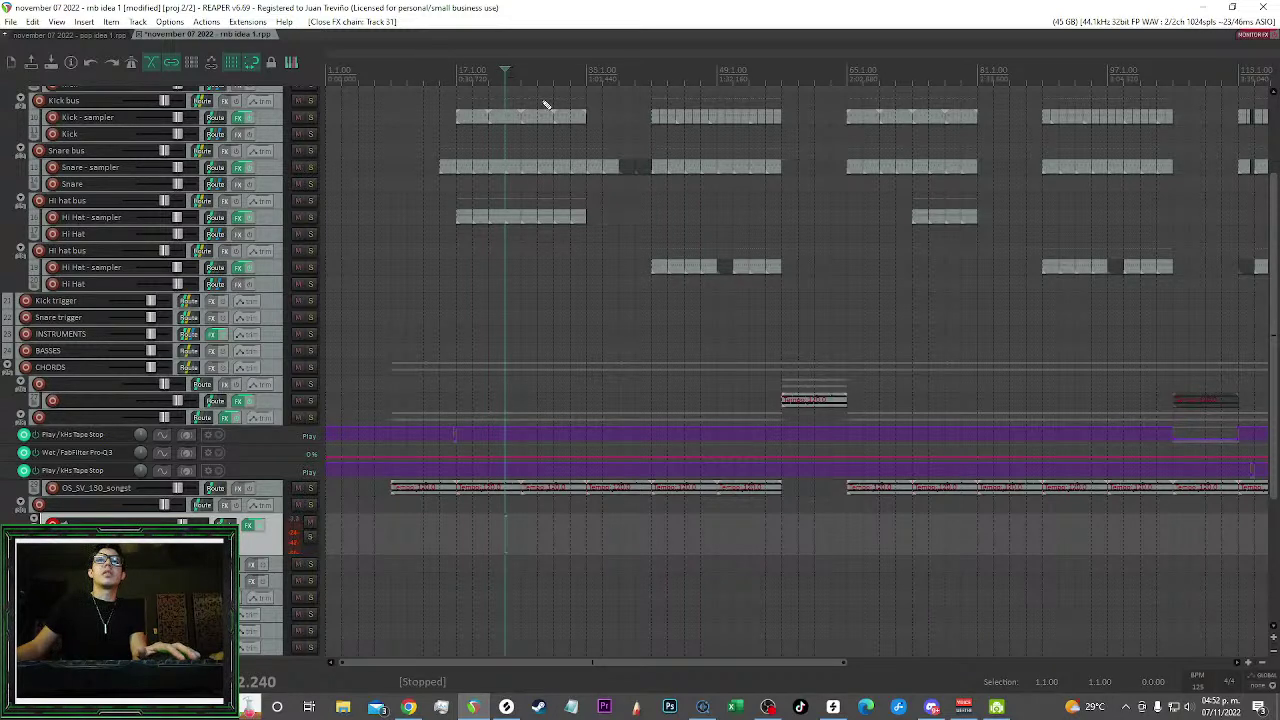
{"action": "scroll", "coordinate": [537, 100], "scroll_direction": "up", "scroll_amount": 2}
{"action": "key", "text": "space"}
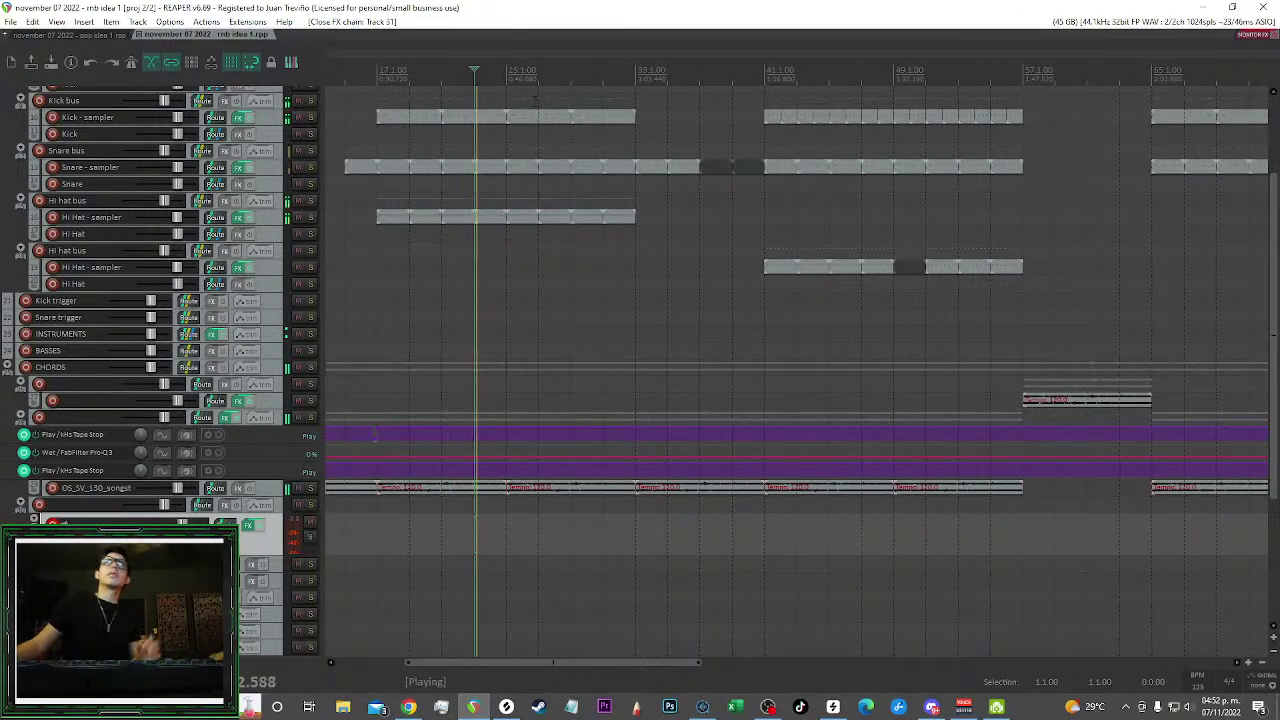
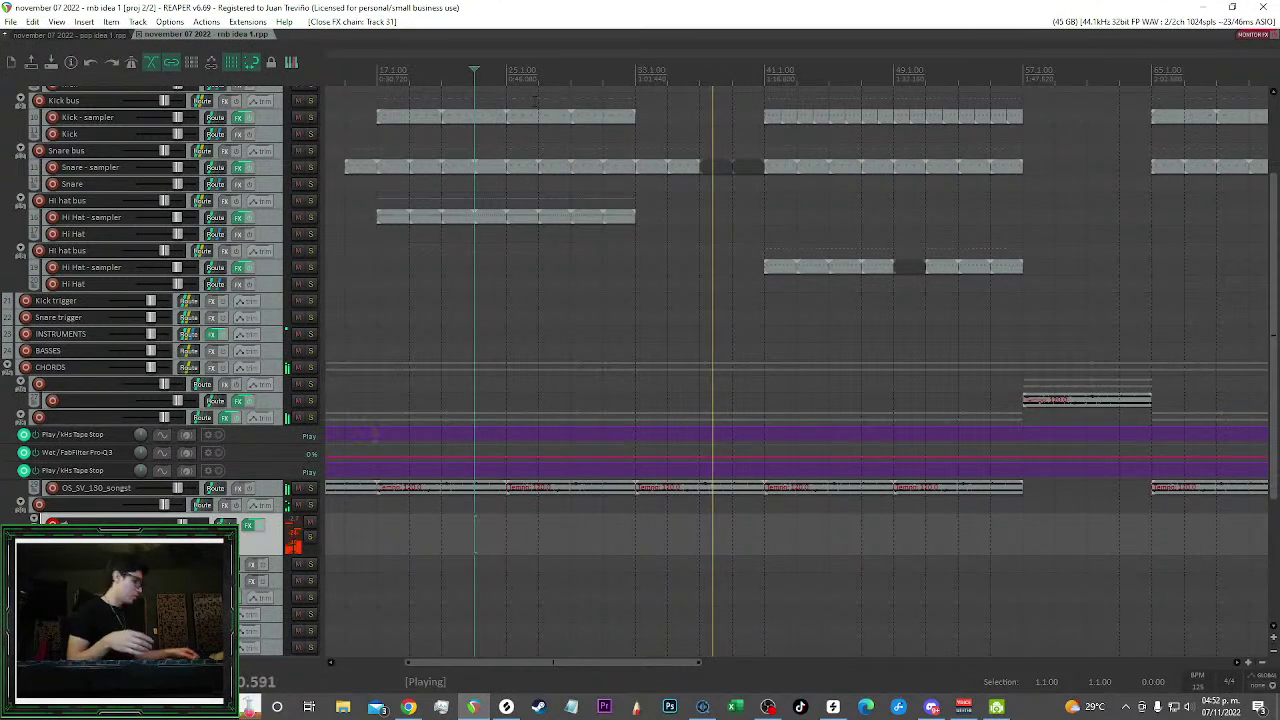
Record a MIDI lead melody on track 31 from about measure 38 to measure 50
{"action": "key", "text": "ctrl+r"}
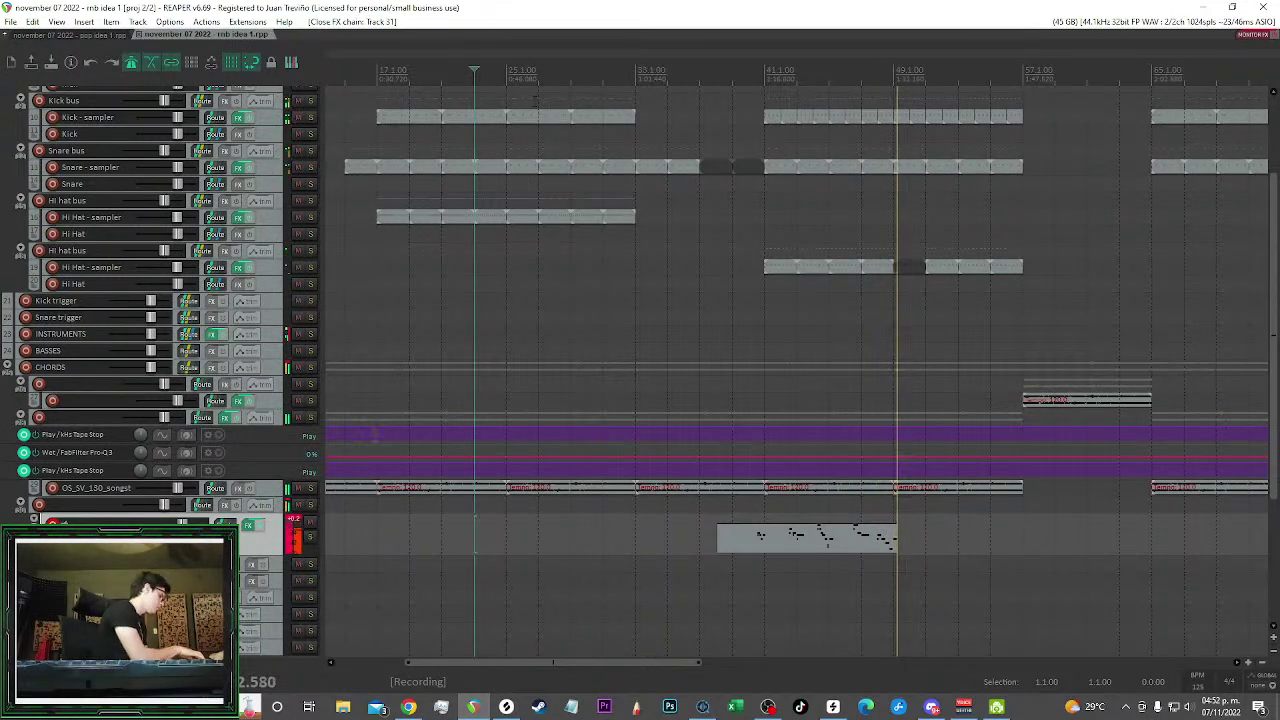
{"action": "key", "text": "space"}
{"action": "key", "text": "Return"}
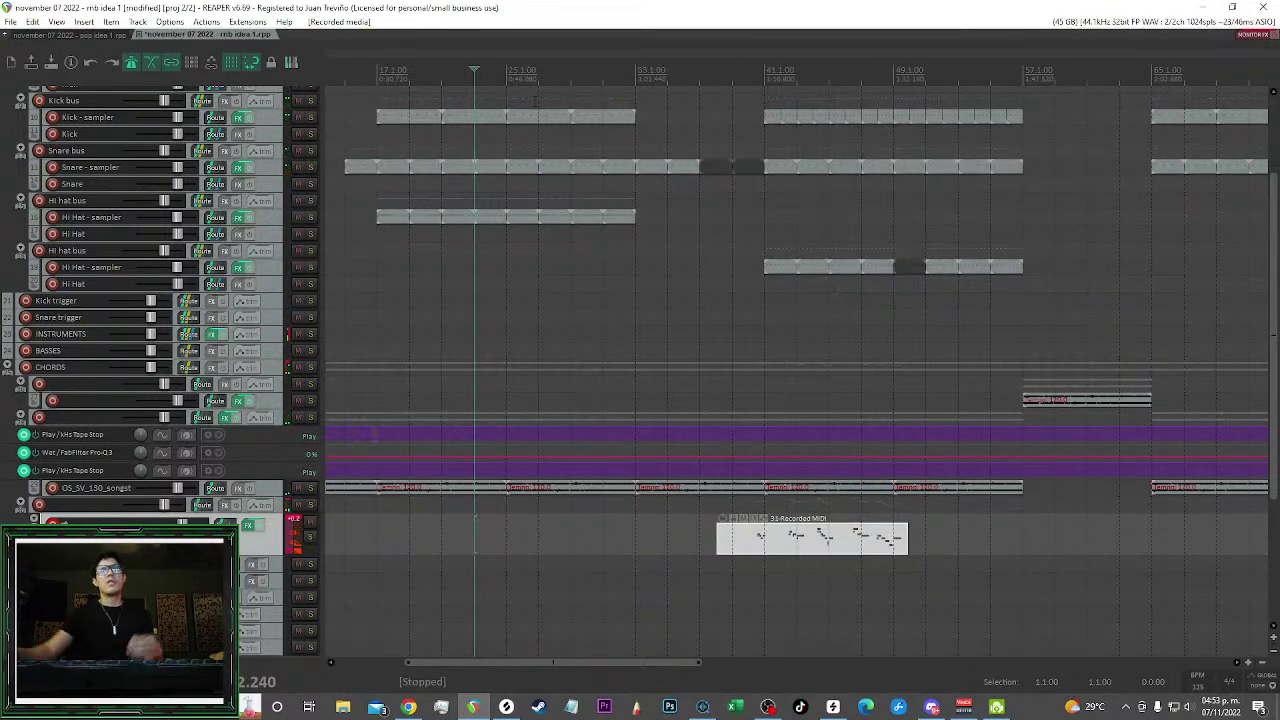
Place the edit cursor at measure 37 for a retake and save the project
{"action": "left_click", "coordinate": [706, 430]}
{"action": "scroll", "coordinate": [739, 330], "scroll_direction": "up", "scroll_amount": 2}
{"action": "left_click_drag", "start_coordinate": [800, 220], "coordinate": [769, 225]}
{"action": "key", "text": "ctrl+s"}
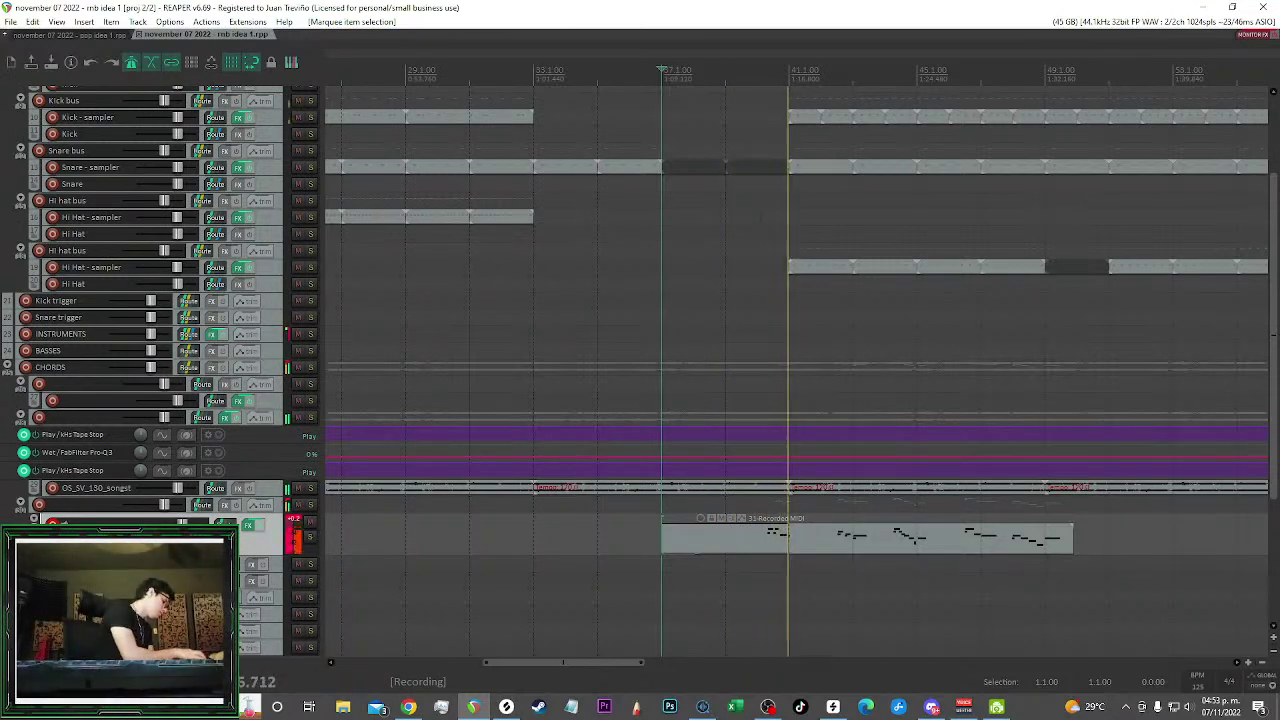
Stop and discard the lead retake being recorded from measure 37
{"action": "key", "text": "space"}
{"action": "key", "text": "Right"}
{"action": "key", "text": "Right"}
{"action": "key", "text": "Right"}
{"action": "key", "text": "Return"}
{"action": "key", "text": "Return"}
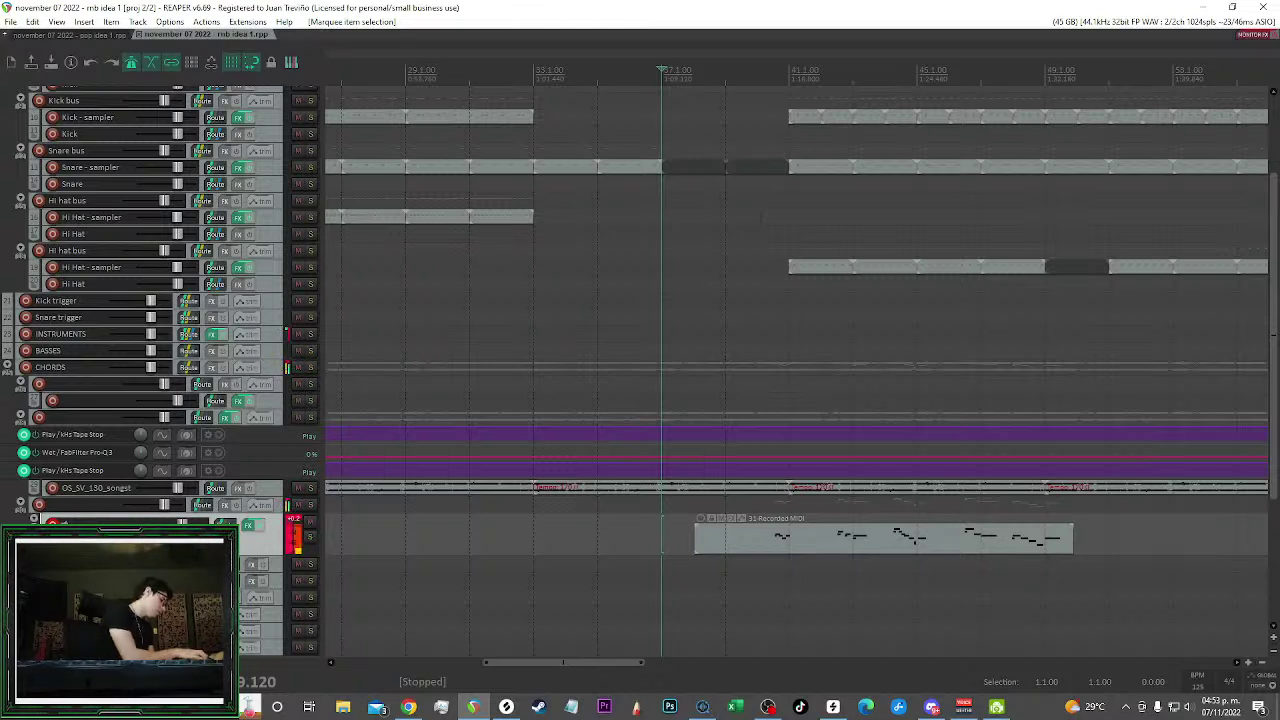
Record a second lead take on track 31 from measure 37 to about measure 44, and open it in the MIDI editor
{"action": "key", "text": "ctrl+r"}
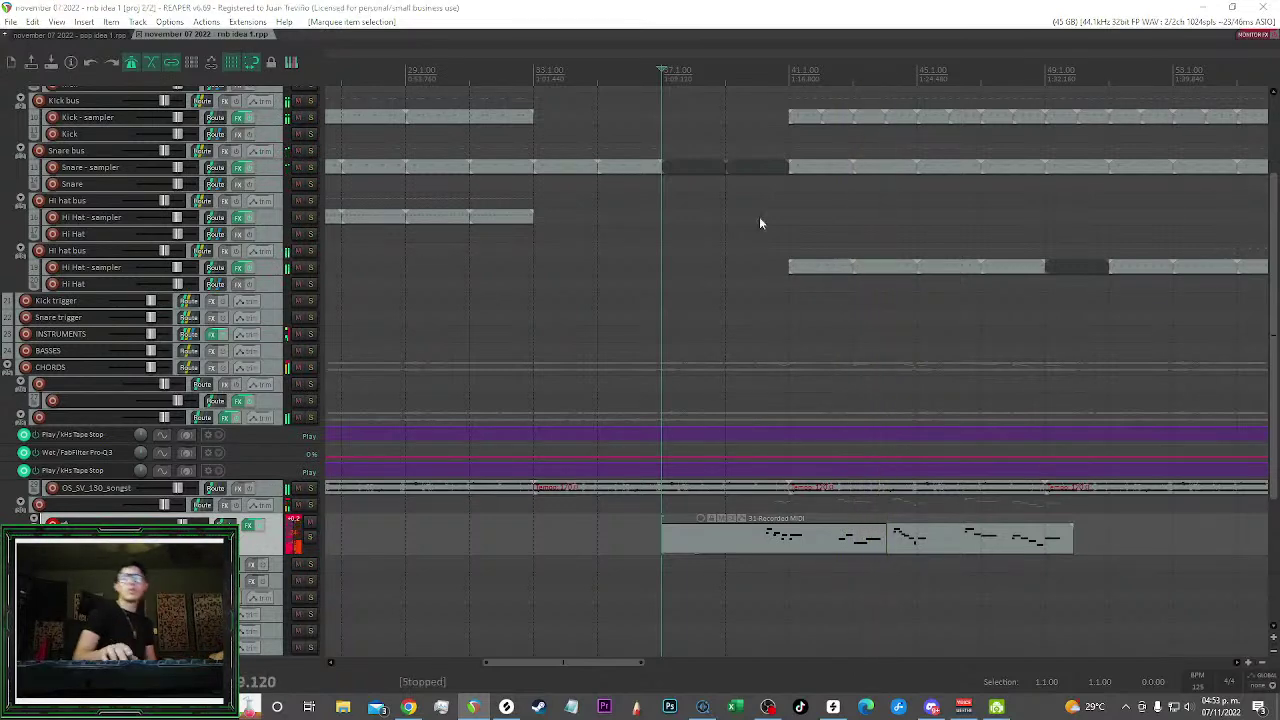
{"action": "key", "text": "space"}
{"action": "double_click", "coordinate": [881, 551]}
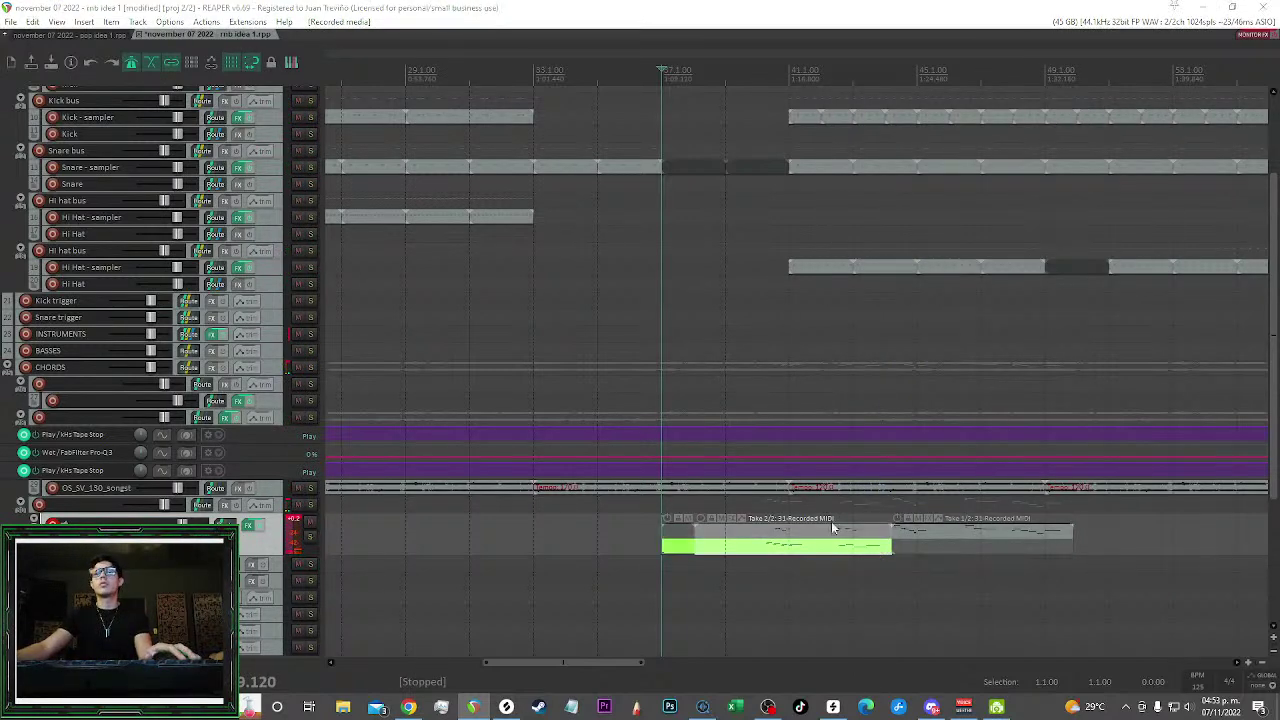
{"action": "scroll", "coordinate": [671, 194], "scroll_direction": "up", "scroll_amount": 1}
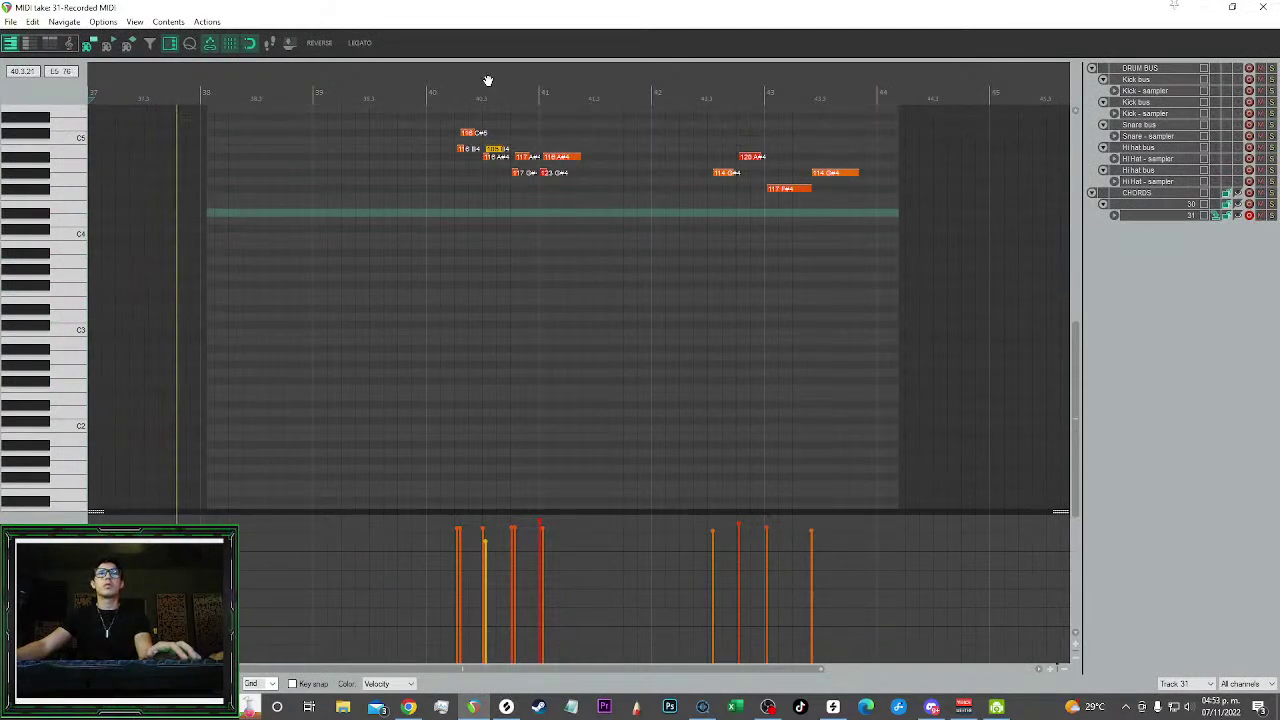
Shift the lead's note pairs around 40.3, 40.4 and measure 41 slightly earlier so their main notes land on the beats
{"action": "scroll", "coordinate": [478, 85], "scroll_direction": "up", "scroll_amount": 3}
{"action": "left_click", "coordinate": [440, 86]}
{"action": "scroll", "coordinate": [580, 229], "scroll_direction": "up", "scroll_amount": 3}
{"action": "left_click_drag", "start_coordinate": [753, 260], "coordinate": [326, 98]}
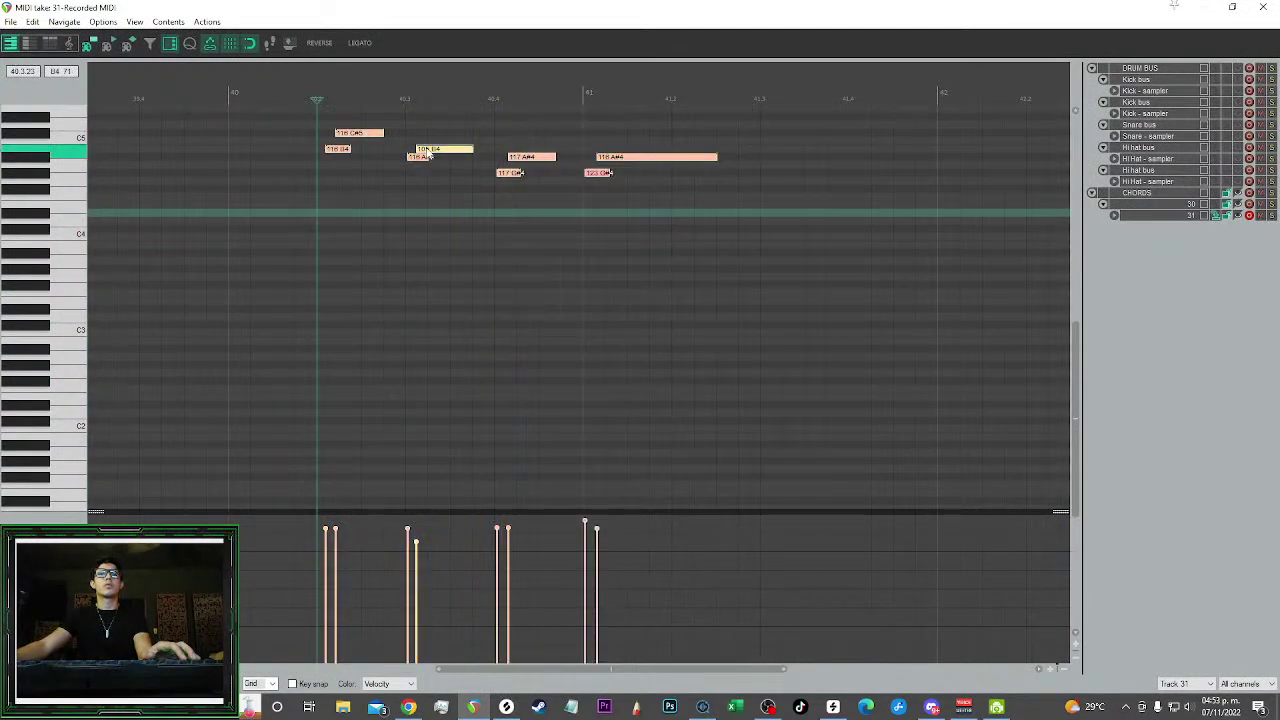
{"action": "left_click", "coordinate": [427, 150]}
{"action": "key", "text": "space"}
{"action": "left_click", "coordinate": [450, 168]}
{"action": "left_click", "coordinate": [425, 155]}
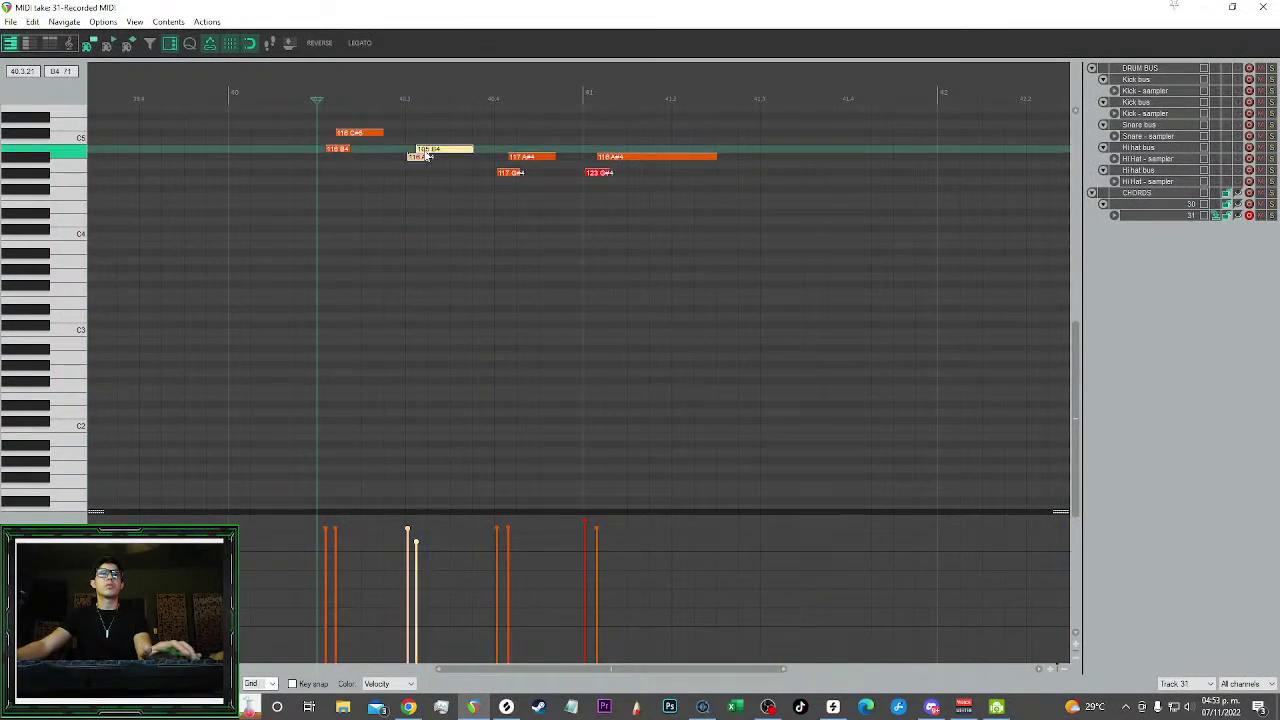
{"action": "left_click_drag", "start_coordinate": [509, 153], "coordinate": [502, 159]}
{"action": "left_click_drag", "start_coordinate": [583, 214], "coordinate": [605, 165]}
{"action": "left_click", "coordinate": [600, 162]}
{"action": "key", "text": "q"}
{"action": "key", "text": "space"}
Adjust the timing of the opening B4 and C#5 pair after 40.2, and play the phrase back
{"action": "left_click", "coordinate": [574, 294]}
{"action": "scroll", "coordinate": [371, 207], "scroll_direction": "up", "scroll_amount": 3}
{"action": "left_click_drag", "start_coordinate": [310, 135], "coordinate": [312, 156]}
{"action": "key", "text": "space"}
{"action": "key", "text": "space"}
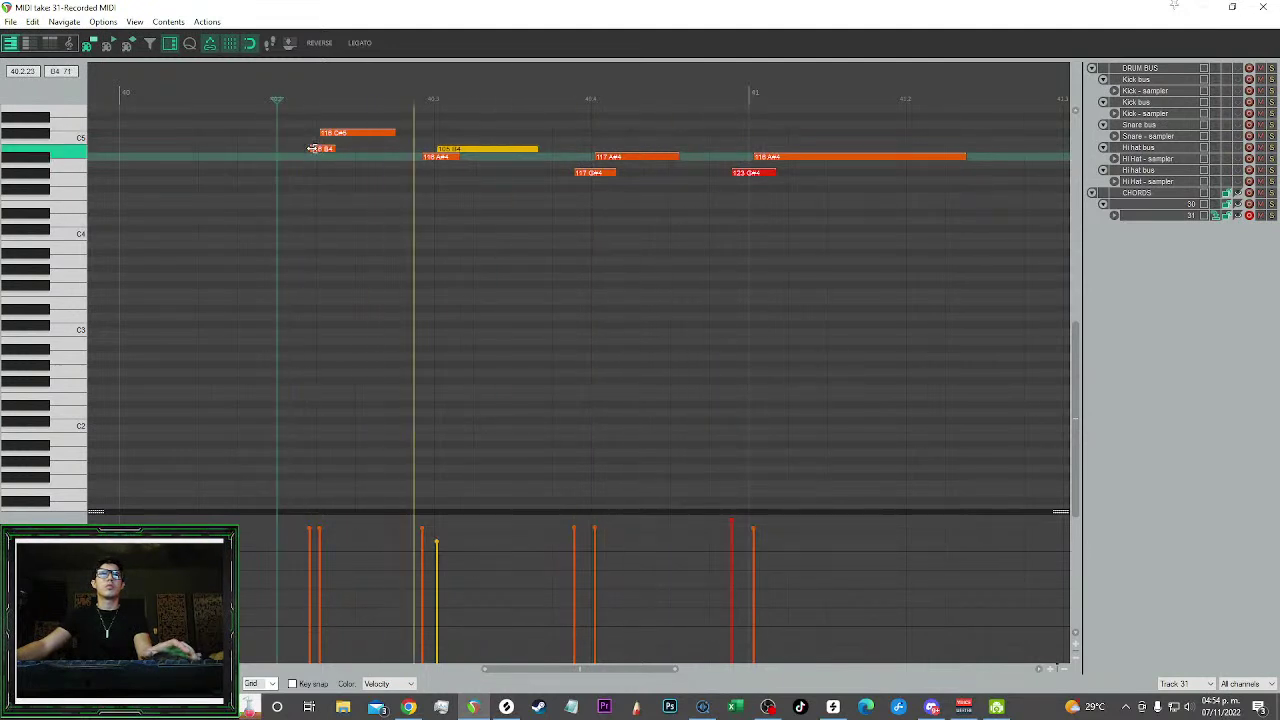
Lower the G#4 near 42.3 to D#4 and align its start with beat 42.3
{"action": "scroll", "coordinate": [629, 191], "scroll_direction": "down", "scroll_amount": 2}
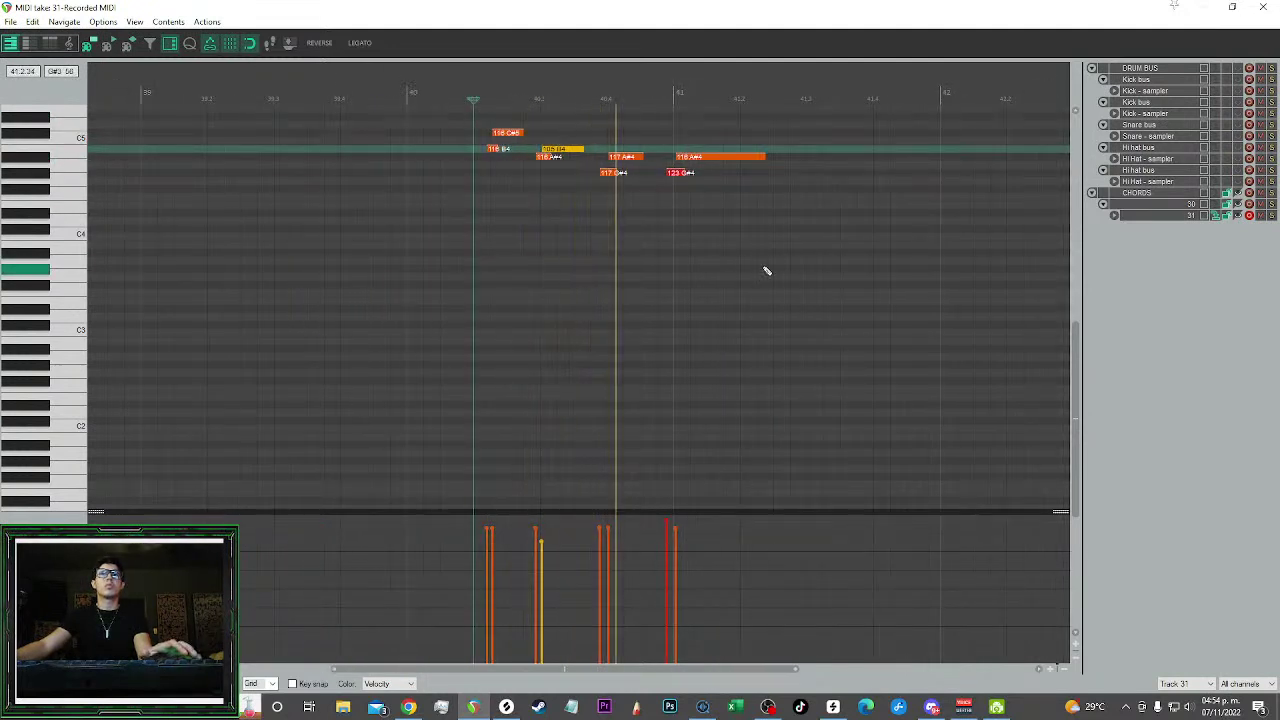
{"action": "scroll", "coordinate": [765, 270], "scroll_direction": "right", "scroll_amount": 2}
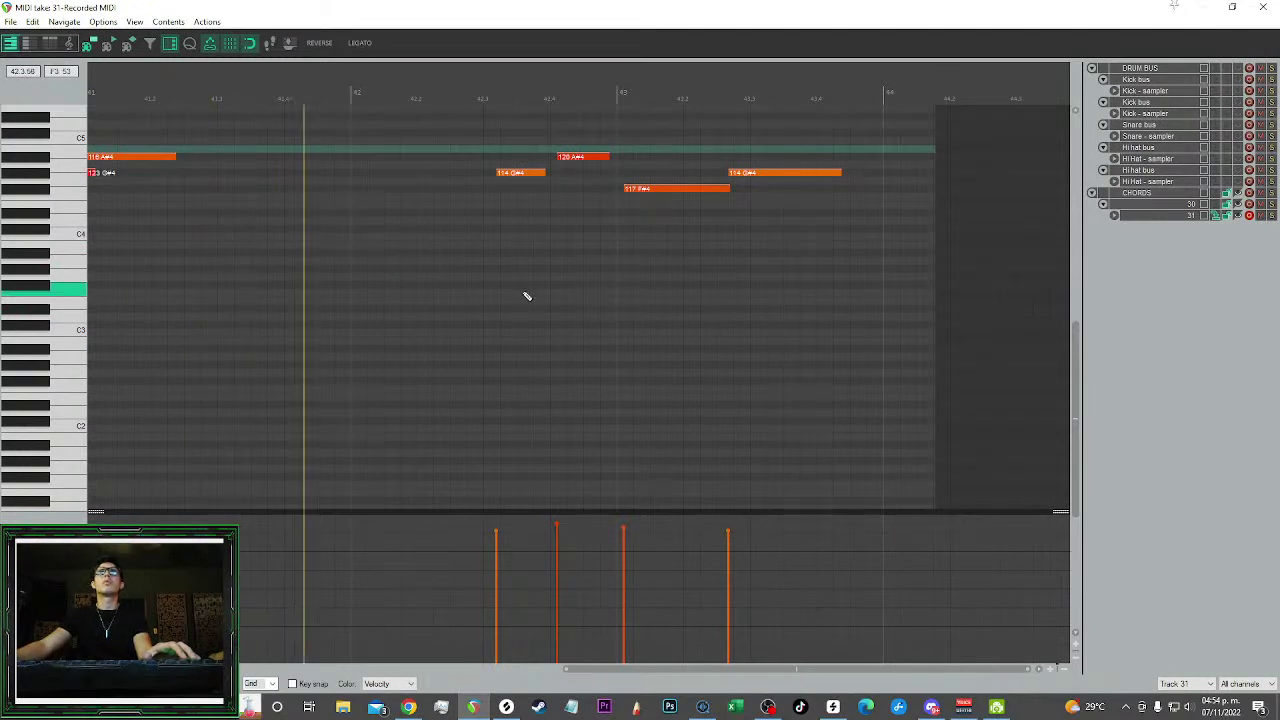
{"action": "left_click", "coordinate": [512, 172]}
{"action": "key", "text": "Down"}
{"action": "key", "text": "Down"}
{"action": "key", "text": "Down"}
{"action": "key", "text": "Down"}
{"action": "key", "text": "Down"}
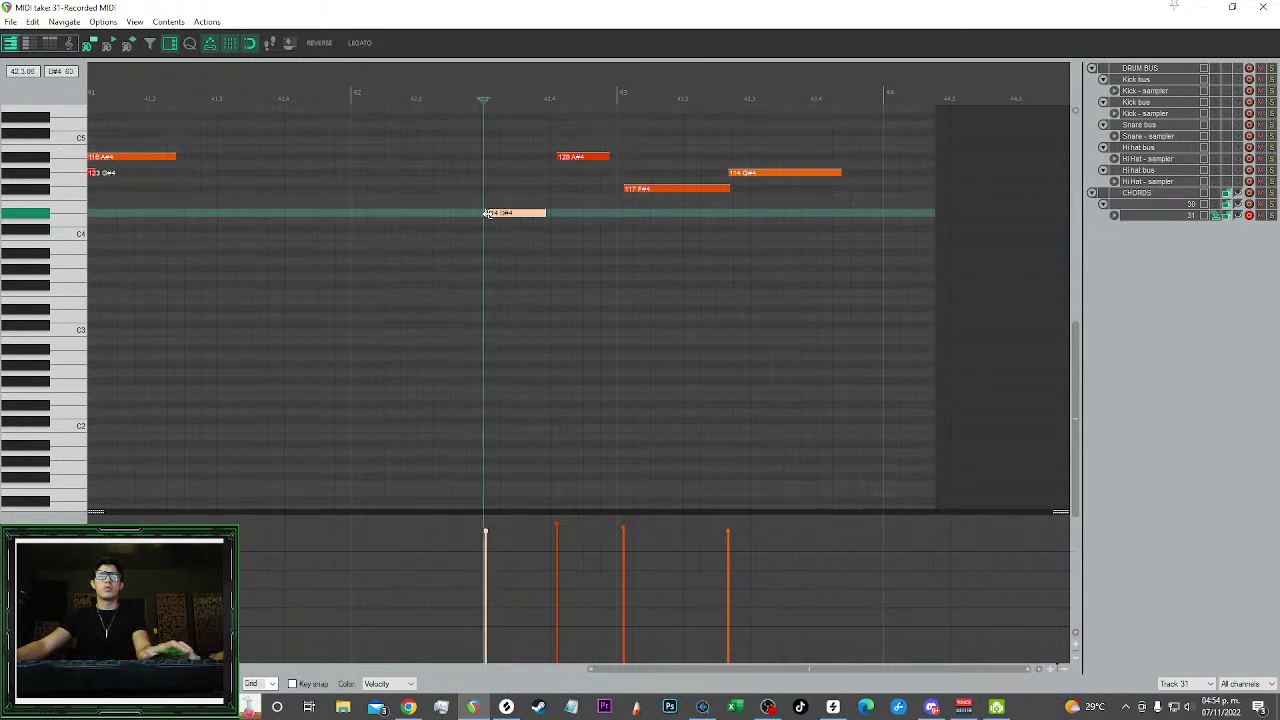
Raise the F#4 at the start of measure 43 to G#4 and delete the G#4 that follows it
{"action": "scroll", "coordinate": [487, 213], "scroll_direction": "up", "scroll_amount": 2}
{"action": "left_click_drag", "start_coordinate": [744, 192], "coordinate": [725, 178]}
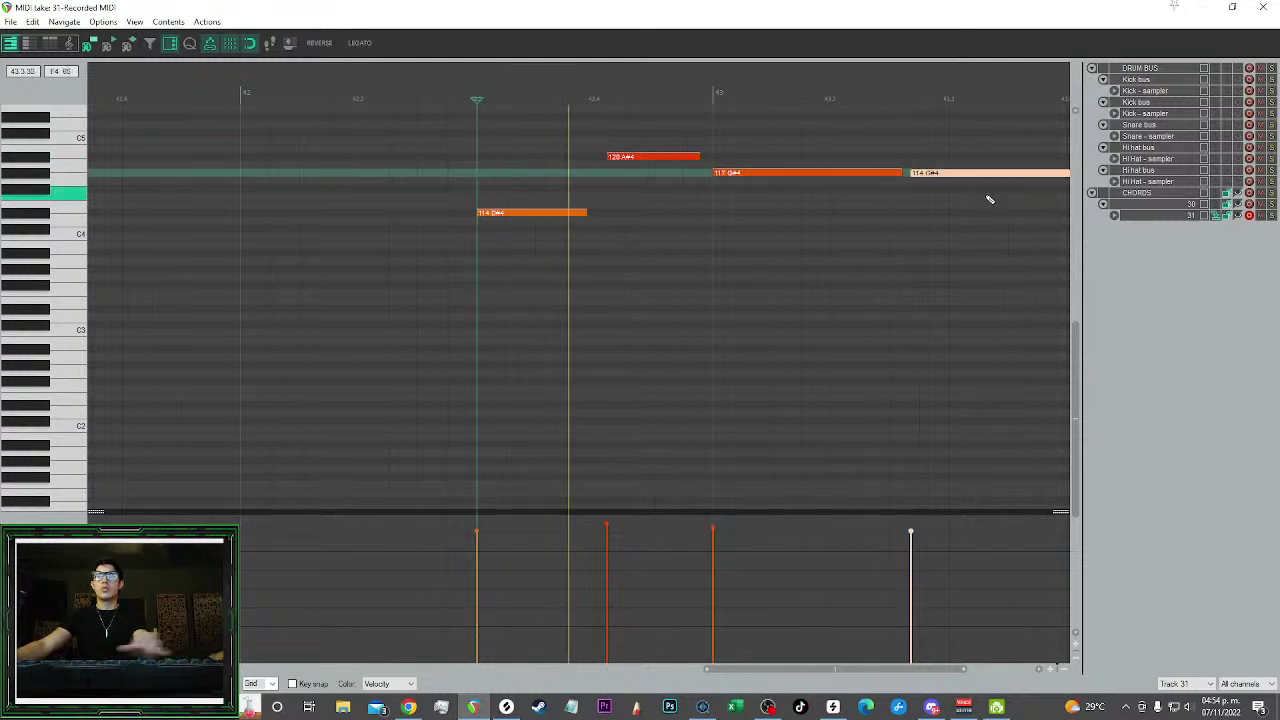
{"action": "scroll", "coordinate": [597, 269], "scroll_direction": "down", "scroll_amount": 3}
{"action": "scroll", "coordinate": [619, 262], "scroll_direction": "up", "scroll_amount": 4}
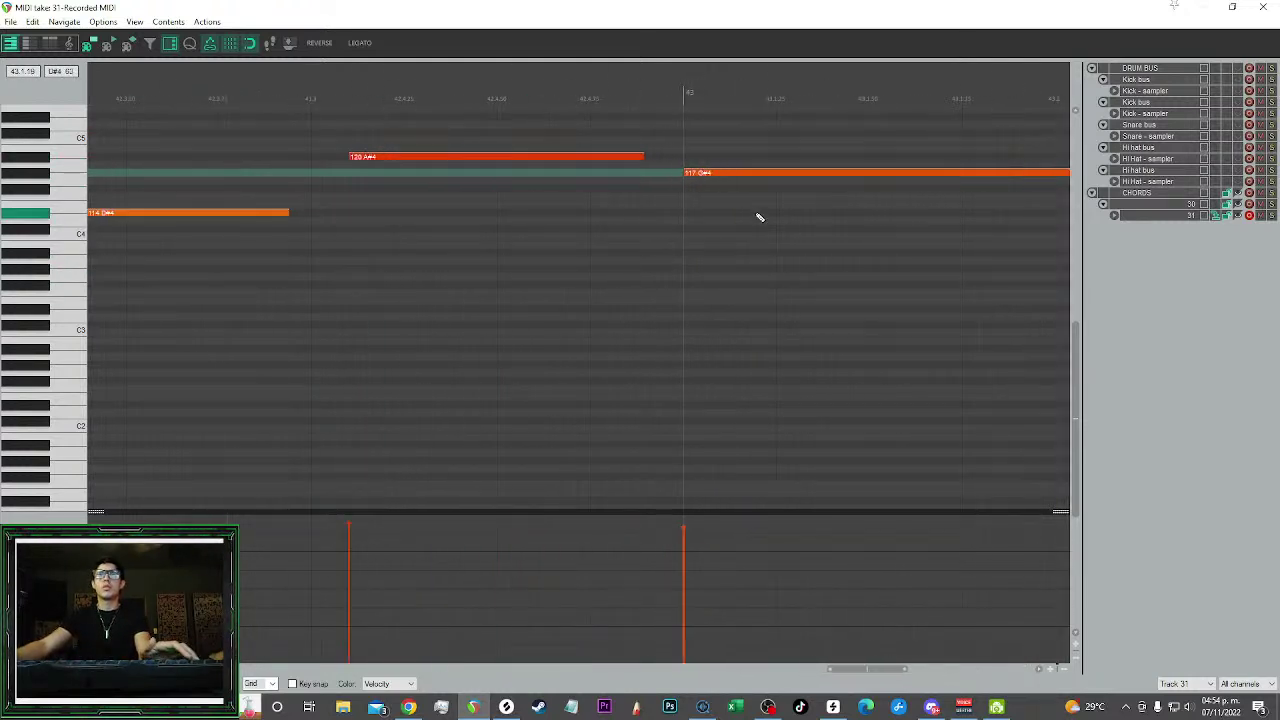
Add a short F#4 grace note just before the G#4 at measure 43, play it, and close the MIDI editor
{"action": "left_click_drag", "start_coordinate": [678, 190], "coordinate": [735, 189]}
{"action": "left_click", "coordinate": [690, 175]}
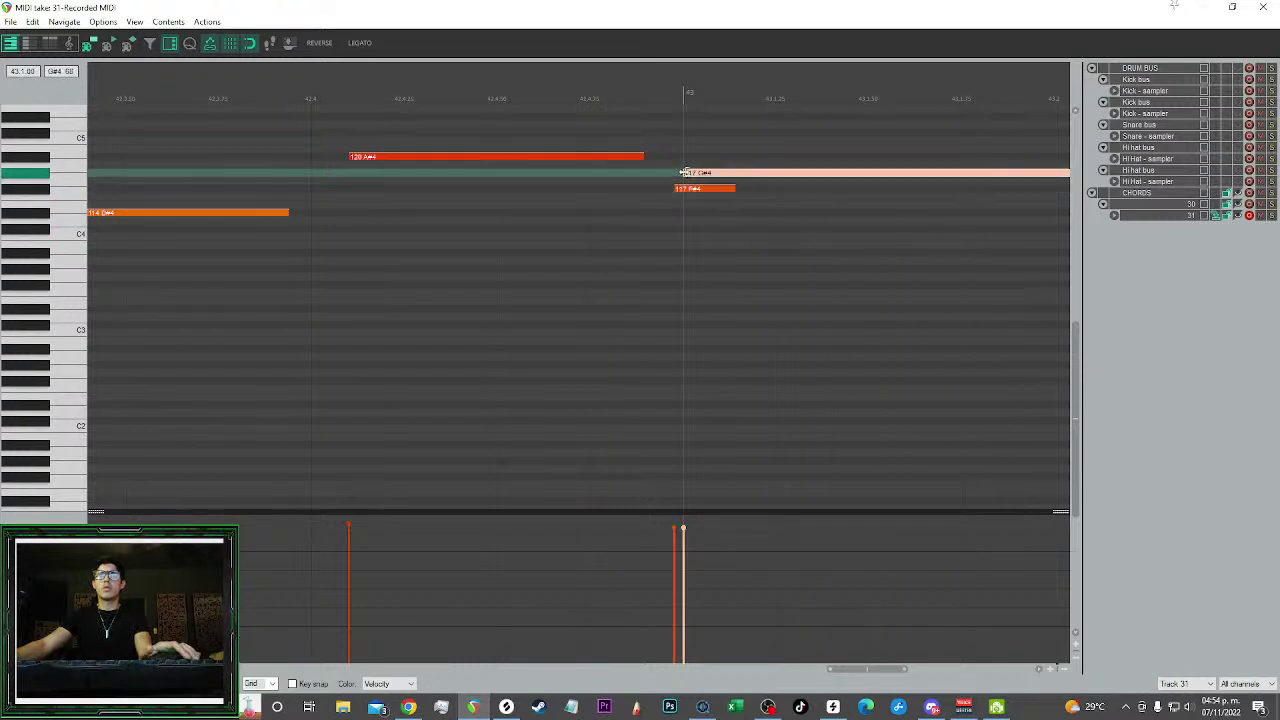
{"action": "key", "text": "space"}
{"action": "left_click", "coordinate": [690, 189], "text": "ctrl"}
{"action": "left_click", "coordinate": [824, 250]}
{"action": "scroll", "coordinate": [768, 260], "scroll_direction": "down", "scroll_amount": 4}
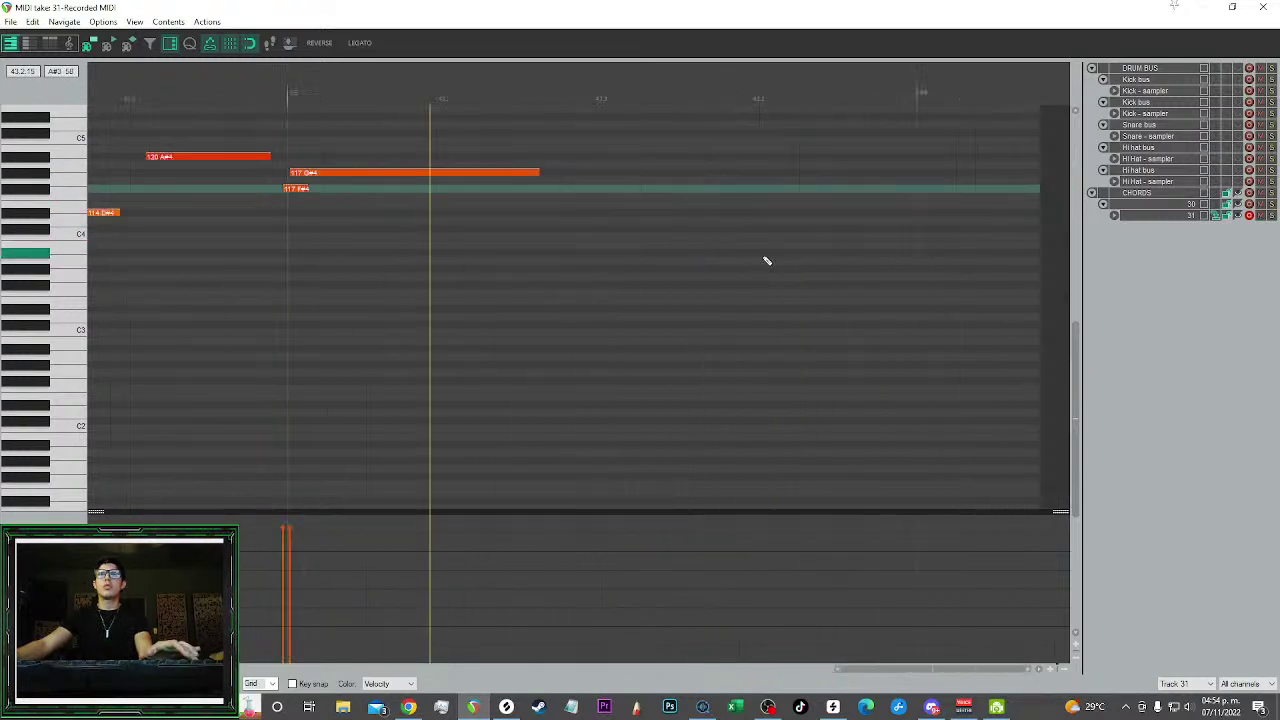
{"action": "scroll", "coordinate": [640, 277], "scroll_direction": "right", "scroll_amount": 3}
{"action": "scroll", "coordinate": [582, 285], "scroll_direction": "down", "scroll_amount": 3}
{"action": "left_click", "coordinate": [1263, 7]}
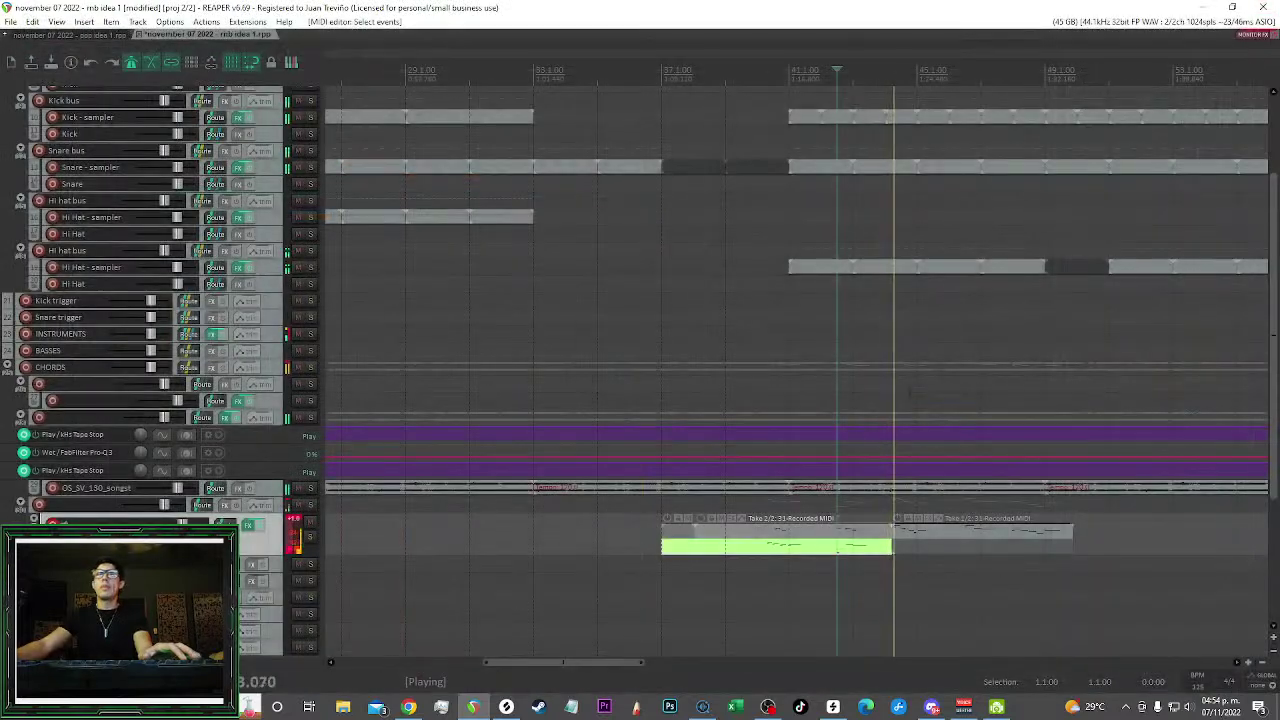
Delete the leftover take segments around the edited lead melody and extend its item to measure 49
{"action": "left_click_drag", "start_coordinate": [972, 560], "coordinate": [995, 530]}
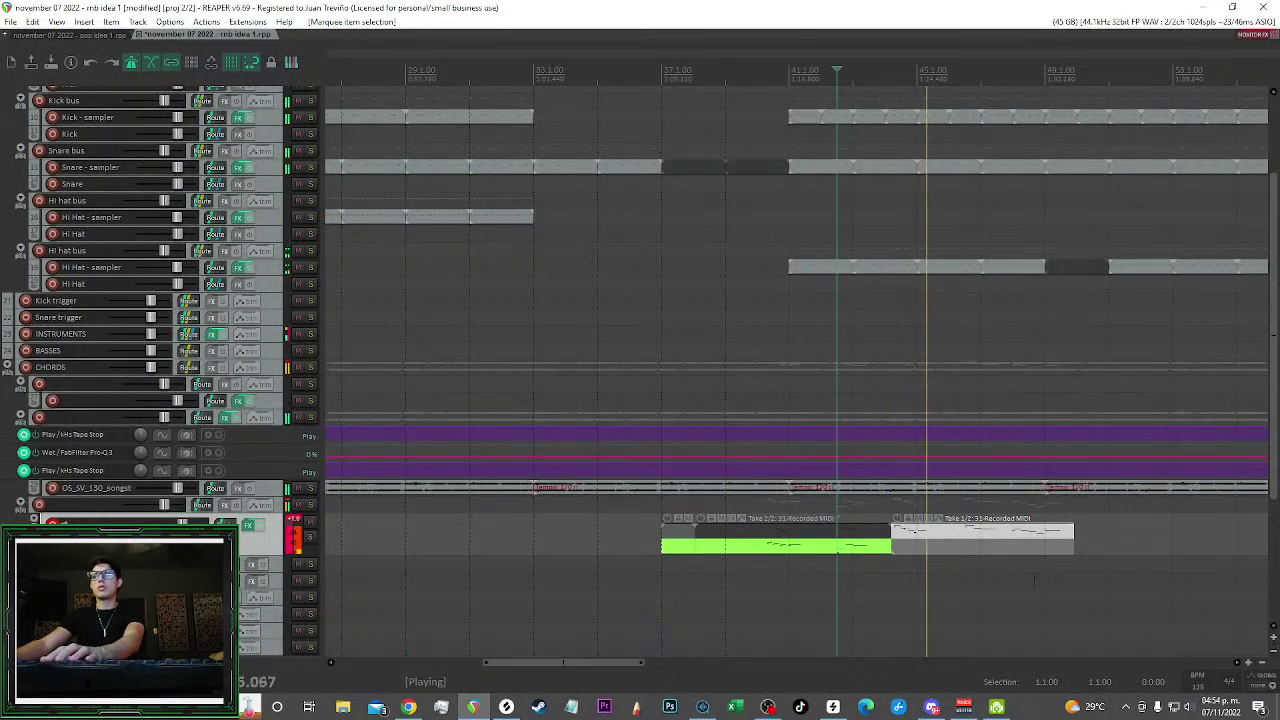
{"action": "key", "text": "Delete"}
{"action": "left_click_drag", "start_coordinate": [891, 540], "coordinate": [1045, 540]}
{"action": "left_click", "coordinate": [727, 106]}
{"action": "left_click_drag", "start_coordinate": [685, 558], "coordinate": [683, 552]}
{"action": "key", "text": "Delete"}
Adjust track 31's volume slightly while the edited lead plays
{"action": "left_click_drag", "start_coordinate": [182, 524], "coordinate": [188, 524]}
{"action": "scroll", "coordinate": [883, 577], "scroll_direction": "up", "scroll_amount": 2}
{"action": "scroll", "coordinate": [884, 577], "scroll_direction": "up", "scroll_amount": 2}
{"action": "scroll", "coordinate": [956, 574], "scroll_direction": "up", "scroll_amount": 1}
{"action": "scroll", "coordinate": [956, 575], "scroll_direction": "up", "scroll_amount": 2}
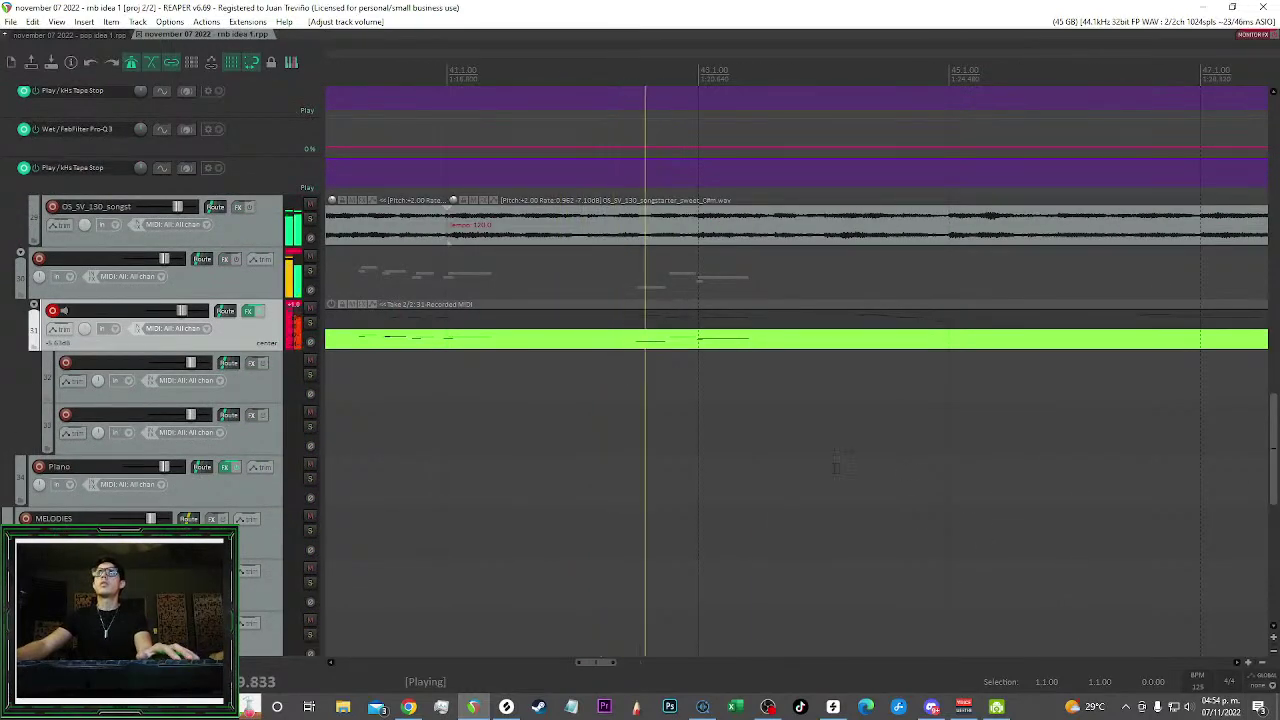
Reopen the lead take, add a short G#4 grace note just before the A#4 at 42.4, and play the phrase
{"action": "double_click", "coordinate": [815, 344]}
{"action": "scroll", "coordinate": [420, 280], "scroll_direction": "left", "scroll_amount": 2}
{"action": "key", "text": "space"}
{"action": "scroll", "coordinate": [478, 195], "scroll_direction": "up", "scroll_amount": 2}
{"action": "left_click_drag", "start_coordinate": [484, 157], "coordinate": [500, 174]}
{"action": "scroll", "coordinate": [480, 177], "scroll_direction": "up", "scroll_amount": 1}
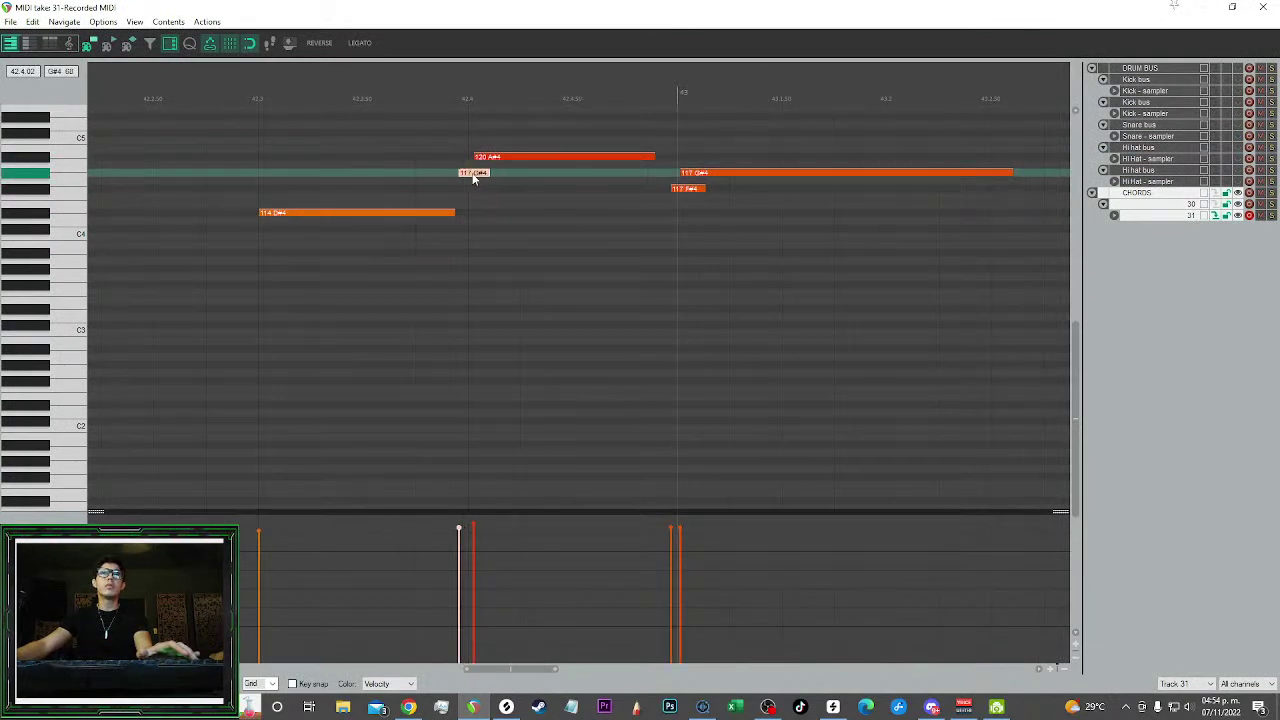
{"action": "left_click", "coordinate": [204, 99]}
{"action": "key", "text": "space"}
Add a short F#4 note at 44.2 to continue the lead melody
{"action": "scroll", "coordinate": [483, 192], "scroll_direction": "down", "scroll_amount": 2}
{"action": "scroll", "coordinate": [805, 326], "scroll_direction": "down", "scroll_amount": 1}
{"action": "scroll", "coordinate": [795, 316], "scroll_direction": "down", "scroll_amount": 1}
{"action": "scroll", "coordinate": [882, 300], "scroll_direction": "up", "scroll_amount": 2}
{"action": "scroll", "coordinate": [886, 300], "scroll_direction": "right", "scroll_amount": 3}
{"action": "scroll", "coordinate": [854, 284], "scroll_direction": "down", "scroll_amount": 2}
{"action": "scroll", "coordinate": [848, 274], "scroll_direction": "right", "scroll_amount": 1}
{"action": "scroll", "coordinate": [612, 176], "scroll_direction": "up", "scroll_amount": 1}
{"action": "key", "text": "space"}
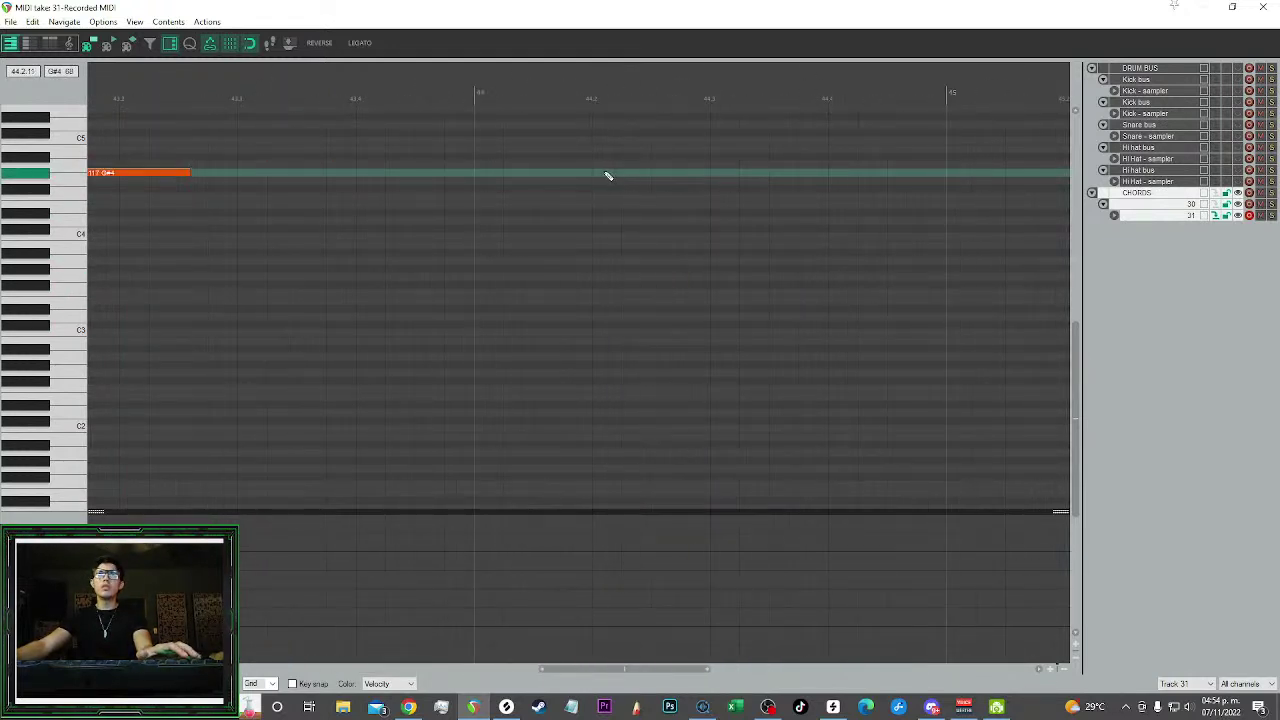
{"action": "left_click_drag", "start_coordinate": [621, 174], "coordinate": [627, 192]}
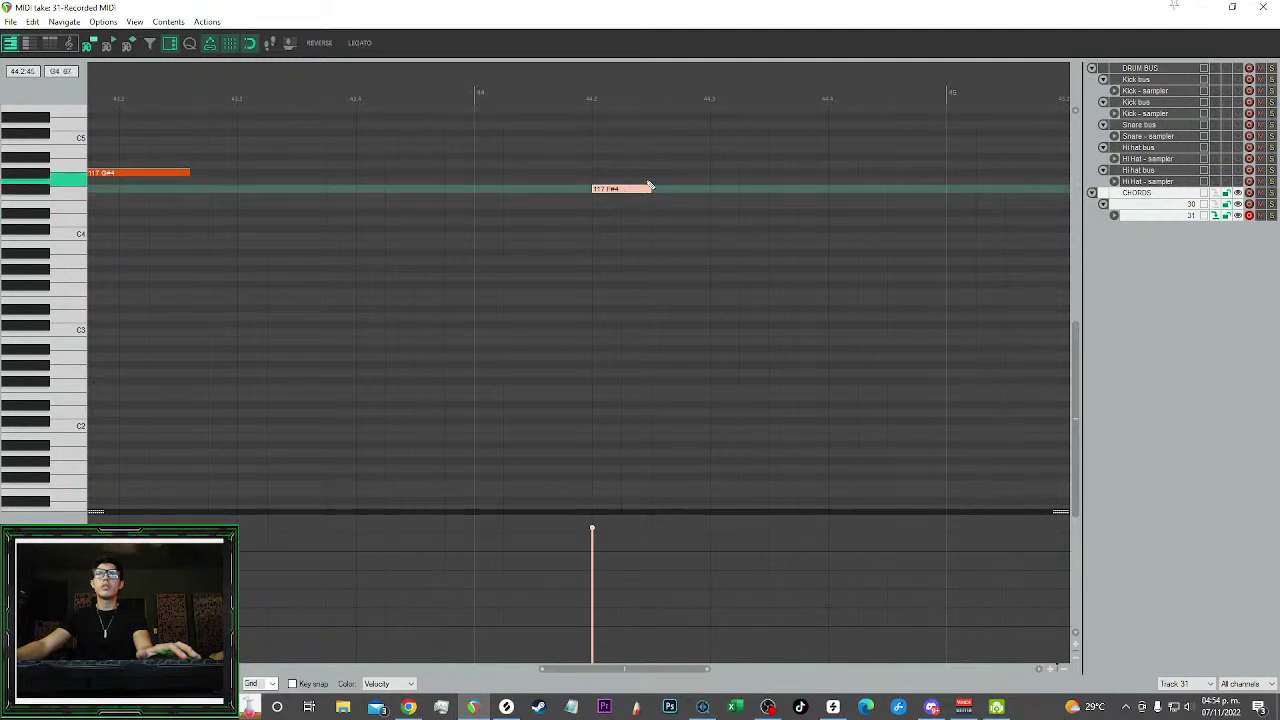
Move the F#4 note half a beat later and place an F4 note before it at 44.2, checking it in playback
{"action": "left_click_drag", "start_coordinate": [671, 196], "coordinate": [705, 191]}
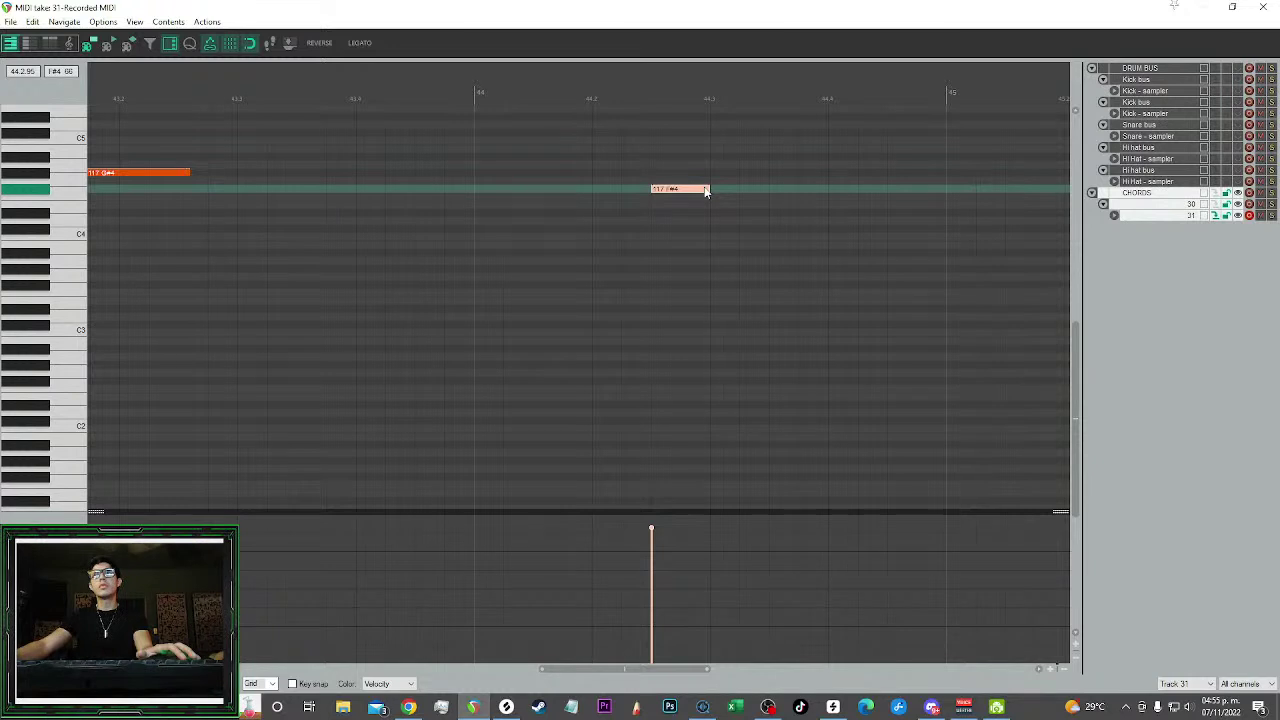
{"action": "left_click", "coordinate": [613, 215]}
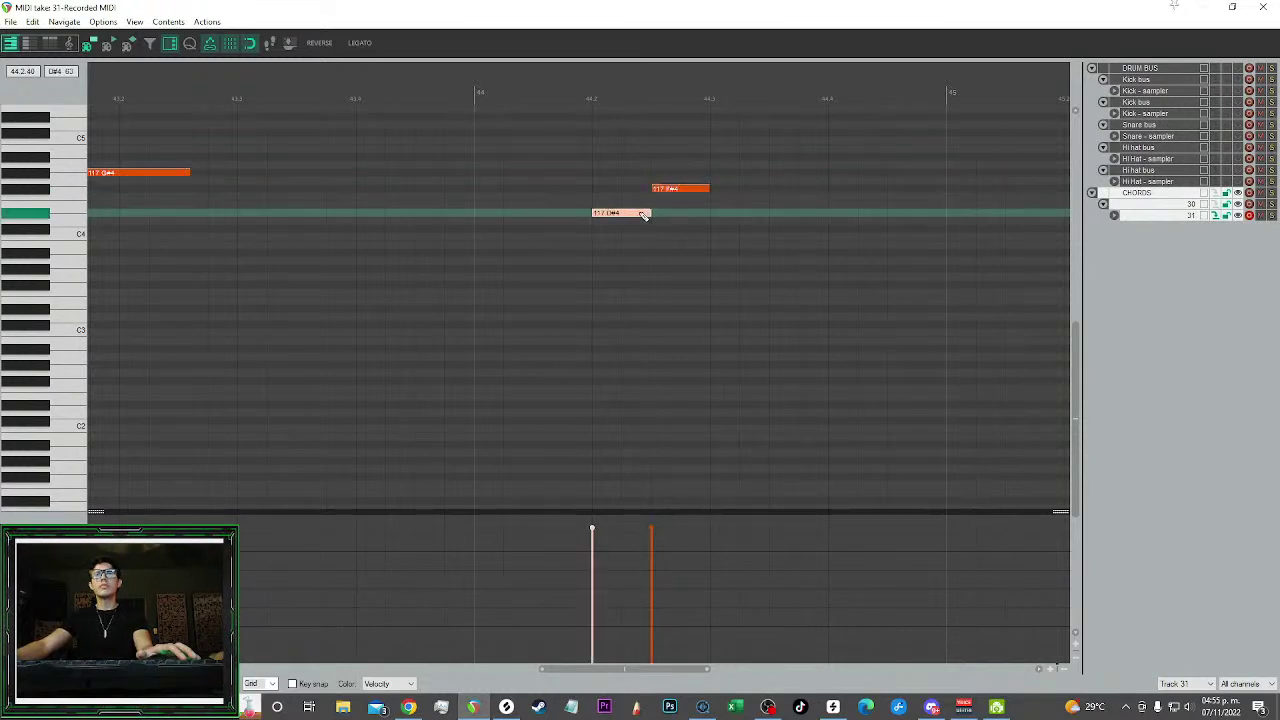
{"action": "left_click_drag", "start_coordinate": [644, 216], "coordinate": [645, 211]}
{"action": "key", "text": "space"}
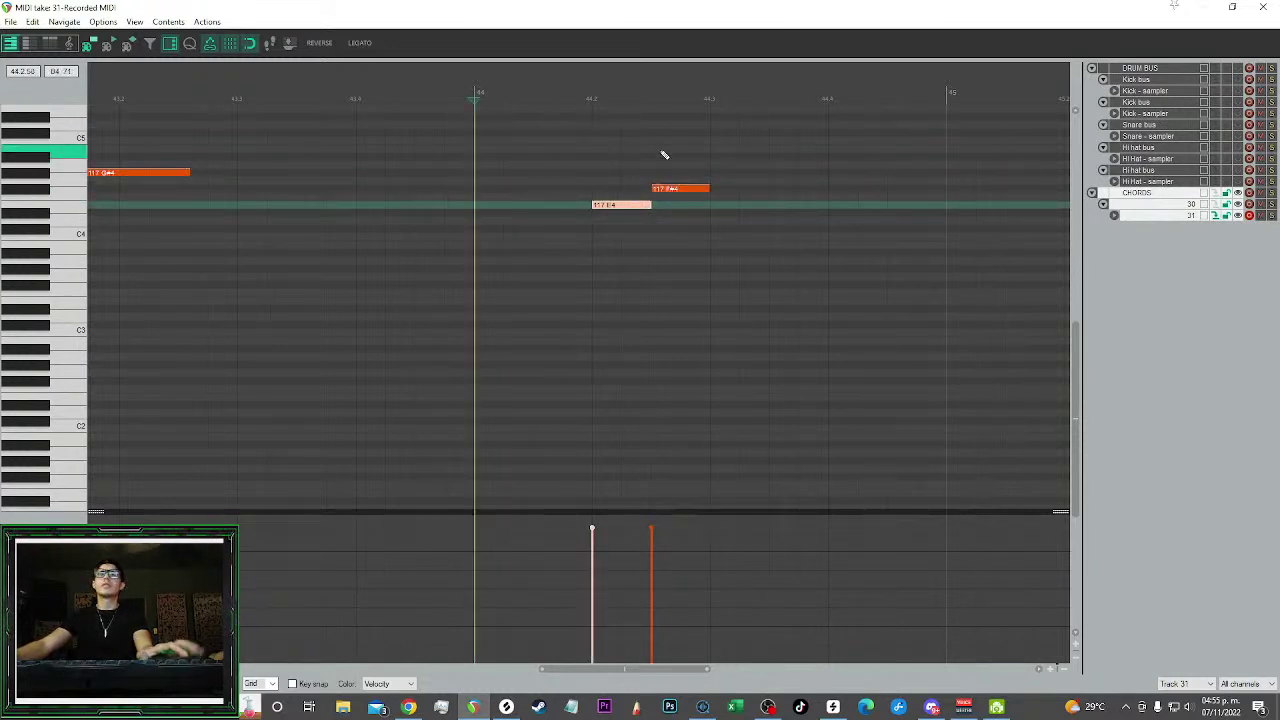
{"action": "left_click_drag", "start_coordinate": [723, 314], "coordinate": [682, 276]}
{"action": "key", "text": "space"}
{"action": "left_click_drag", "start_coordinate": [615, 207], "coordinate": [617, 200]}
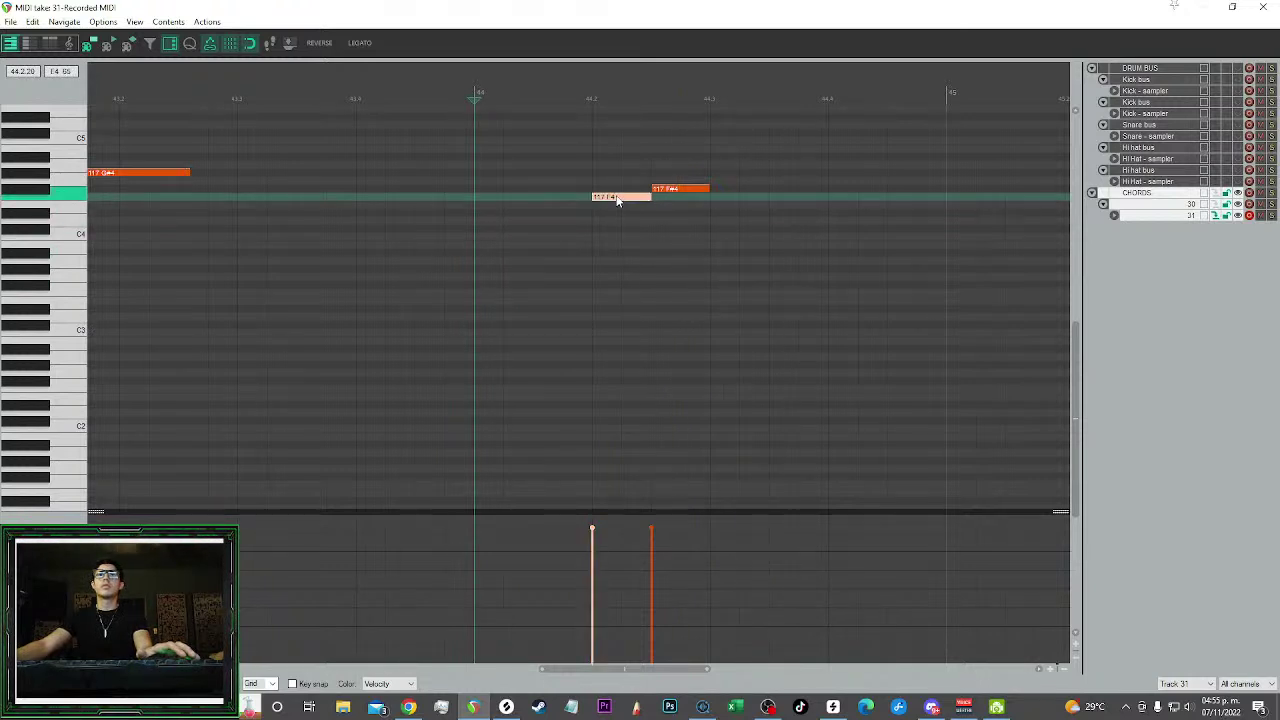
{"action": "key", "text": "space"}
Add an F4 note at 44.3 and a C#4 note at 44.4 to continue the lead phrase
{"action": "scroll", "coordinate": [717, 220], "scroll_direction": "down", "scroll_amount": 3}
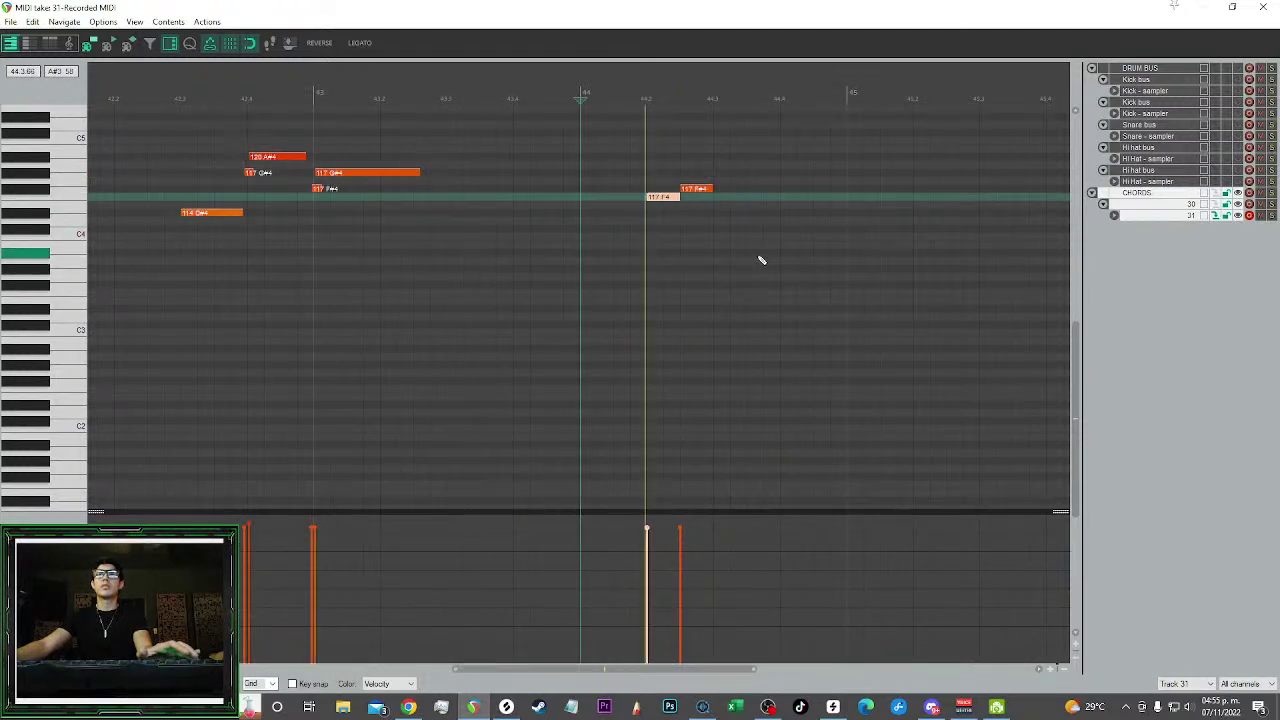
{"action": "key", "text": "space"}
{"action": "left_click", "coordinate": [740, 197]}
{"action": "left_click", "coordinate": [776, 262]}
{"action": "scroll", "coordinate": [776, 268], "scroll_direction": "up", "scroll_amount": 3}
{"action": "key", "text": "space"}
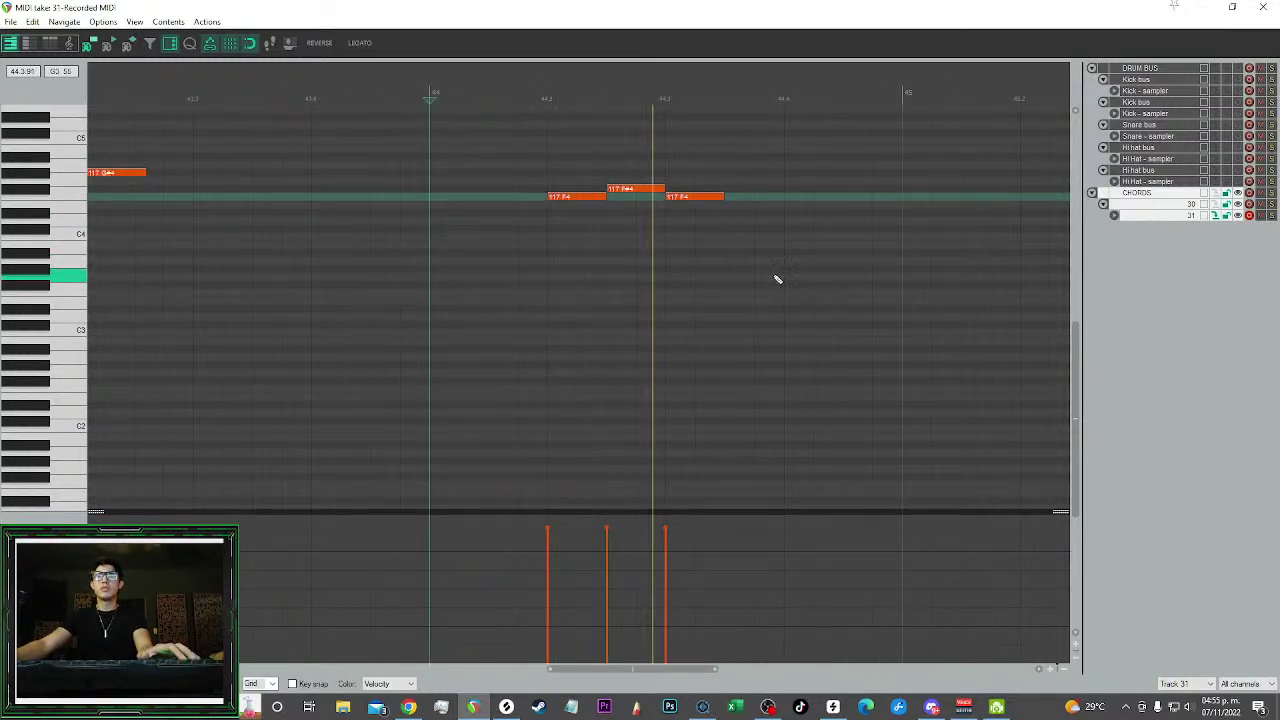
{"action": "left_click", "coordinate": [824, 213]}
{"action": "left_click_drag", "start_coordinate": [832, 214], "coordinate": [838, 230]}
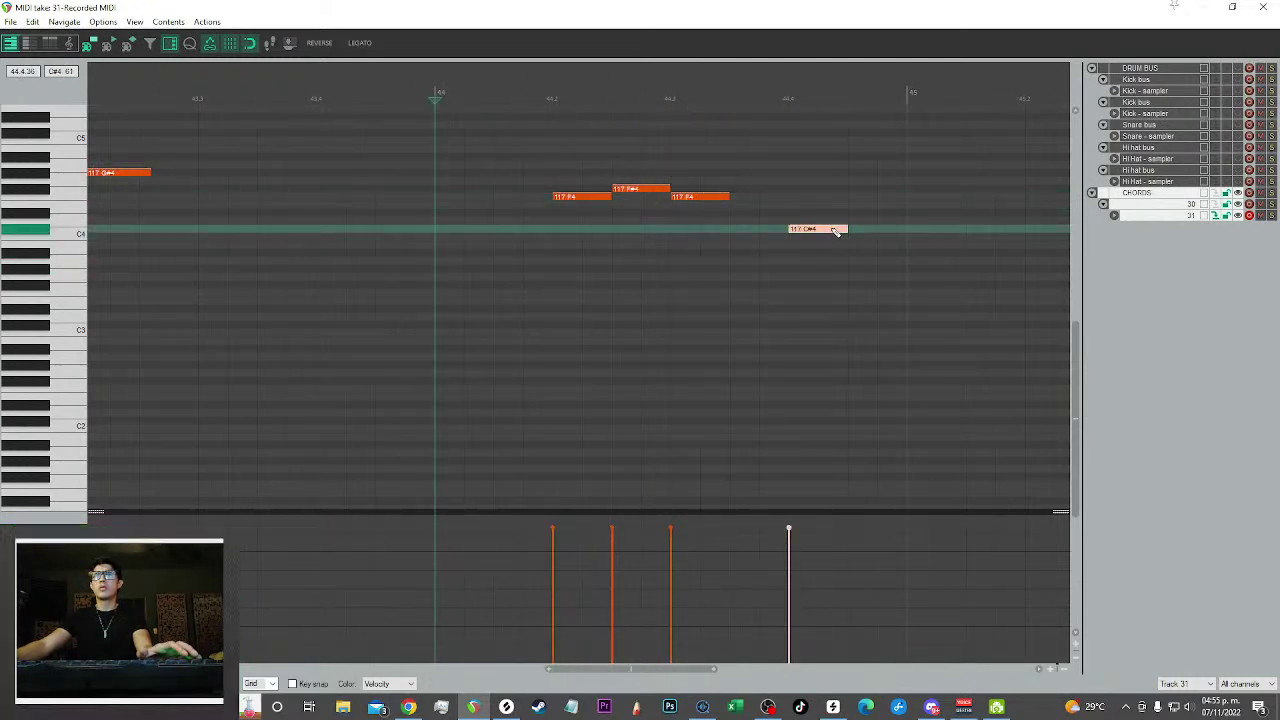
Add a D#4 note at measure 45 as the phrase's ending and play it
{"action": "left_click", "coordinate": [977, 208]}
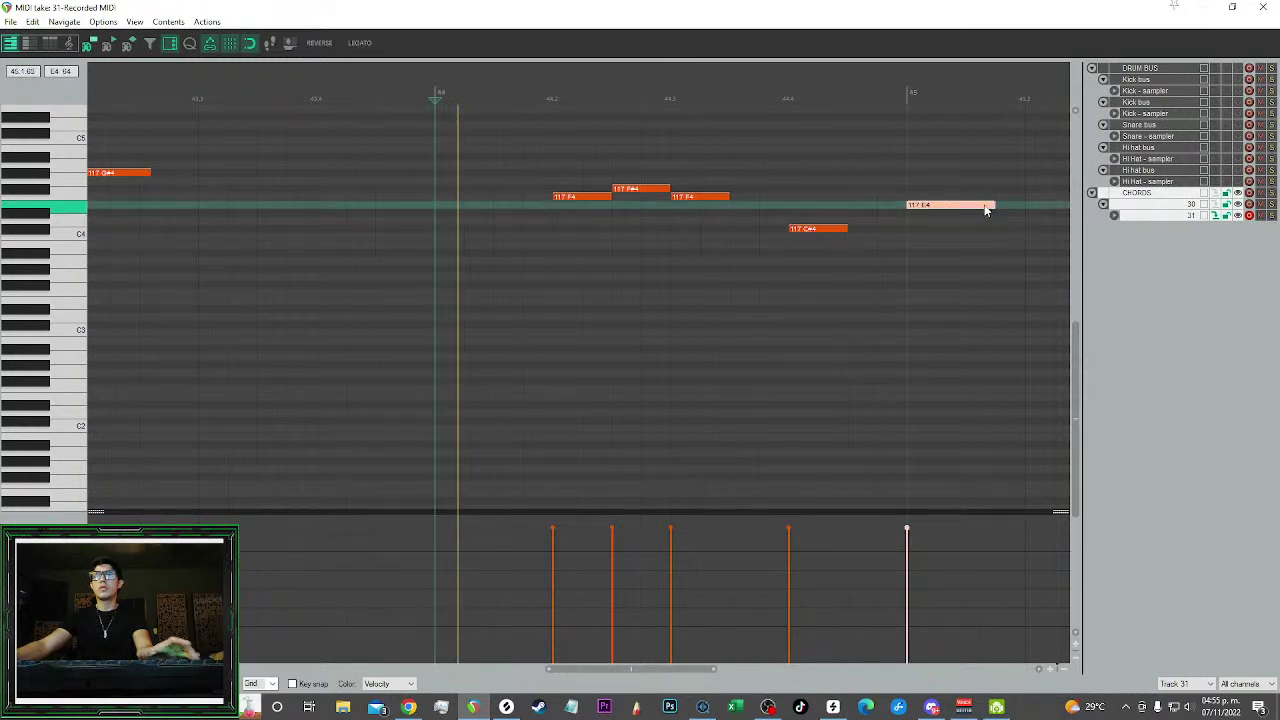
{"action": "key", "text": "space"}
{"action": "left_click_drag", "start_coordinate": [981, 207], "coordinate": [986, 213]}
{"action": "scroll", "coordinate": [940, 222], "scroll_direction": "right", "scroll_amount": 5}
{"action": "left_click_drag", "start_coordinate": [774, 237], "coordinate": [690, 271]}
{"action": "scroll", "coordinate": [490, 288], "scroll_direction": "down", "scroll_amount": 3}
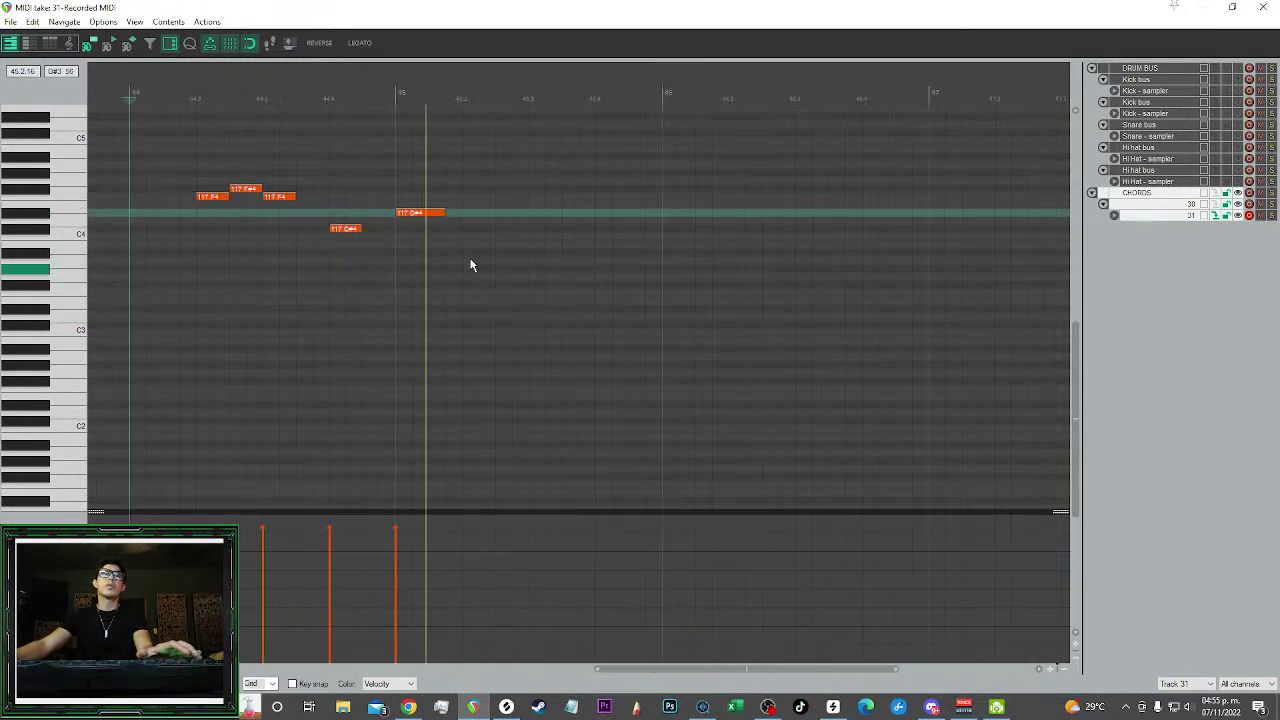
Lengthen the C#4 until it meets measure 45 and extend the D#4 to 45.3
{"action": "left_click_drag", "start_coordinate": [359, 228], "coordinate": [460, 214]}
{"action": "key", "text": "space"}
{"action": "key", "text": "space"}
{"action": "scroll", "coordinate": [510, 289], "scroll_direction": "down", "scroll_amount": 3}
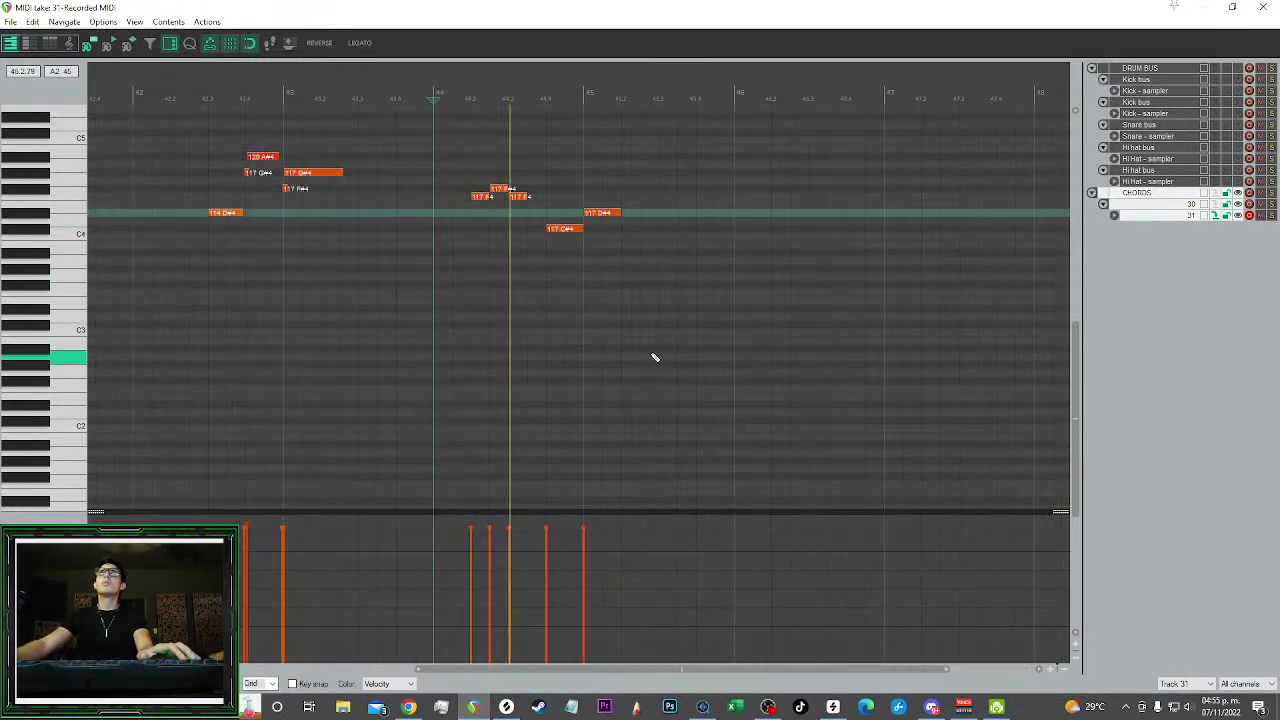
{"action": "scroll", "coordinate": [736, 336], "scroll_direction": "up", "scroll_amount": 2}
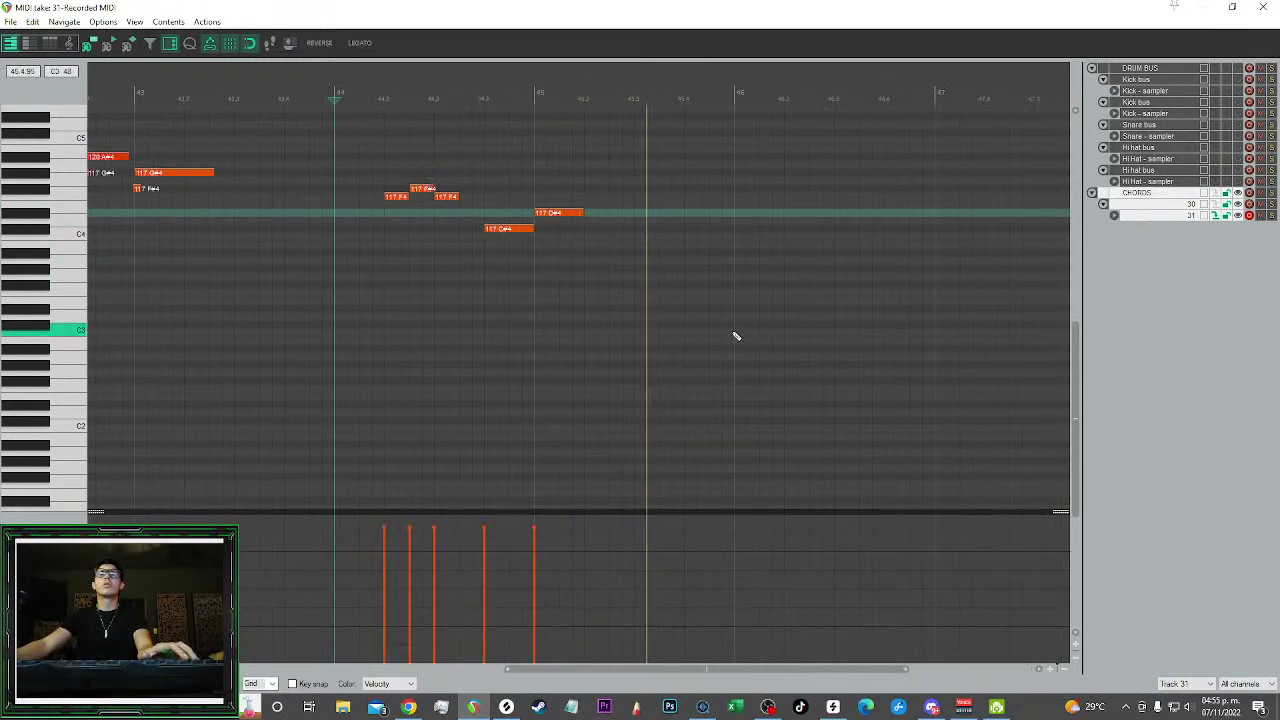
{"action": "left_click_drag", "start_coordinate": [580, 215], "coordinate": [629, 217]}
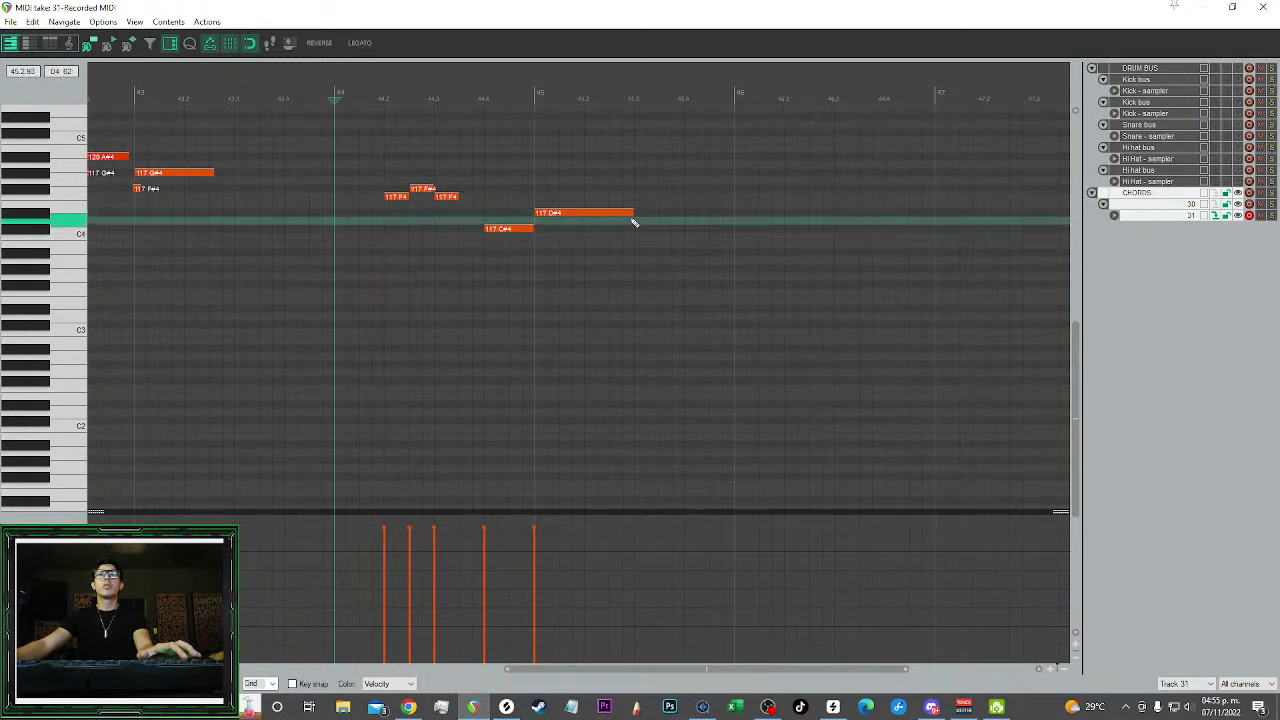
Tighten the starts of the opening B4 grace note and C#5, and trim the A#4 grace note's start near 40.3
{"action": "scroll", "coordinate": [570, 222], "scroll_direction": "down", "scroll_amount": 3}
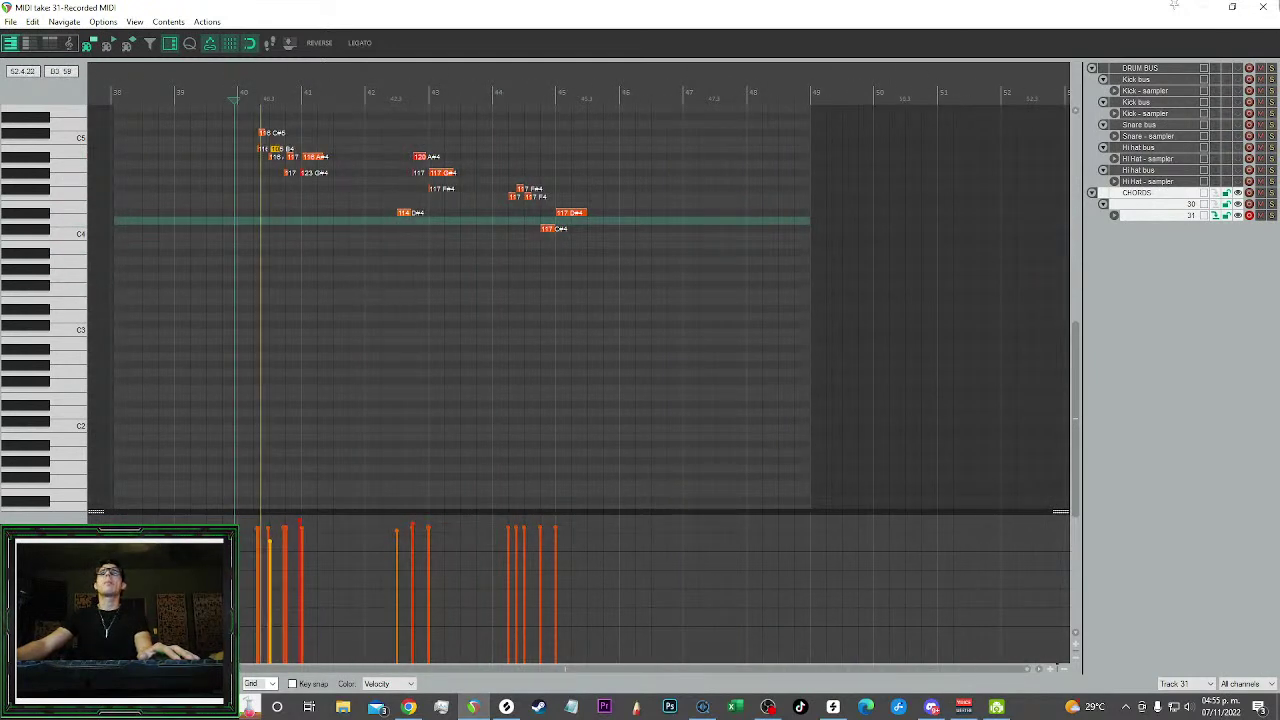
{"action": "scroll", "coordinate": [268, 248], "scroll_direction": "up", "scroll_amount": 6}
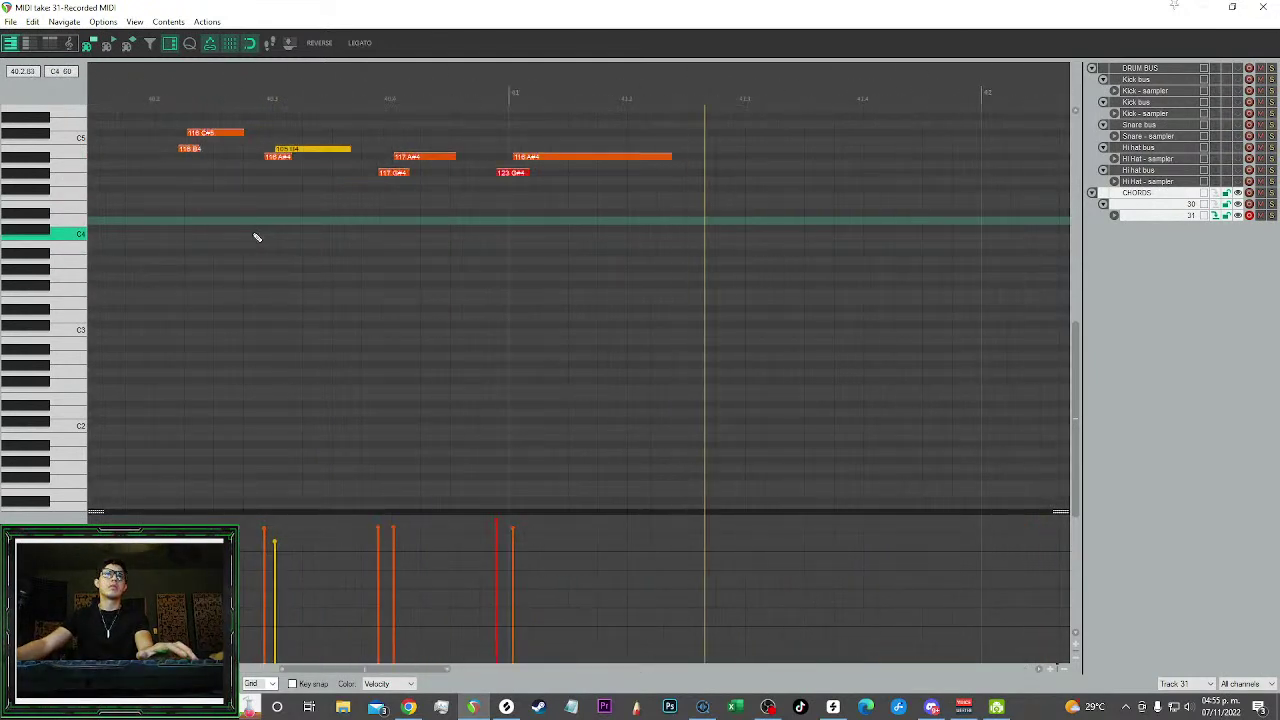
{"action": "scroll", "coordinate": [603, 234], "scroll_direction": "up", "scroll_amount": 3}
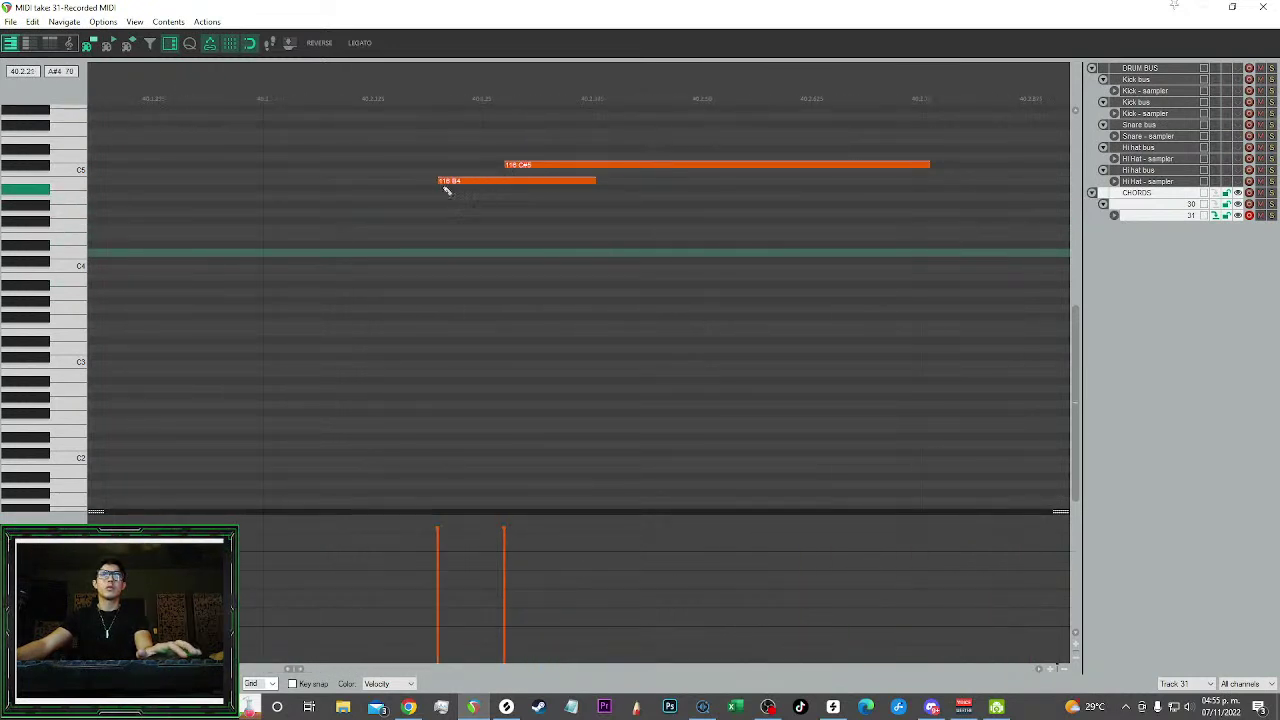
{"action": "left_click_drag", "start_coordinate": [503, 165], "coordinate": [493, 165]}
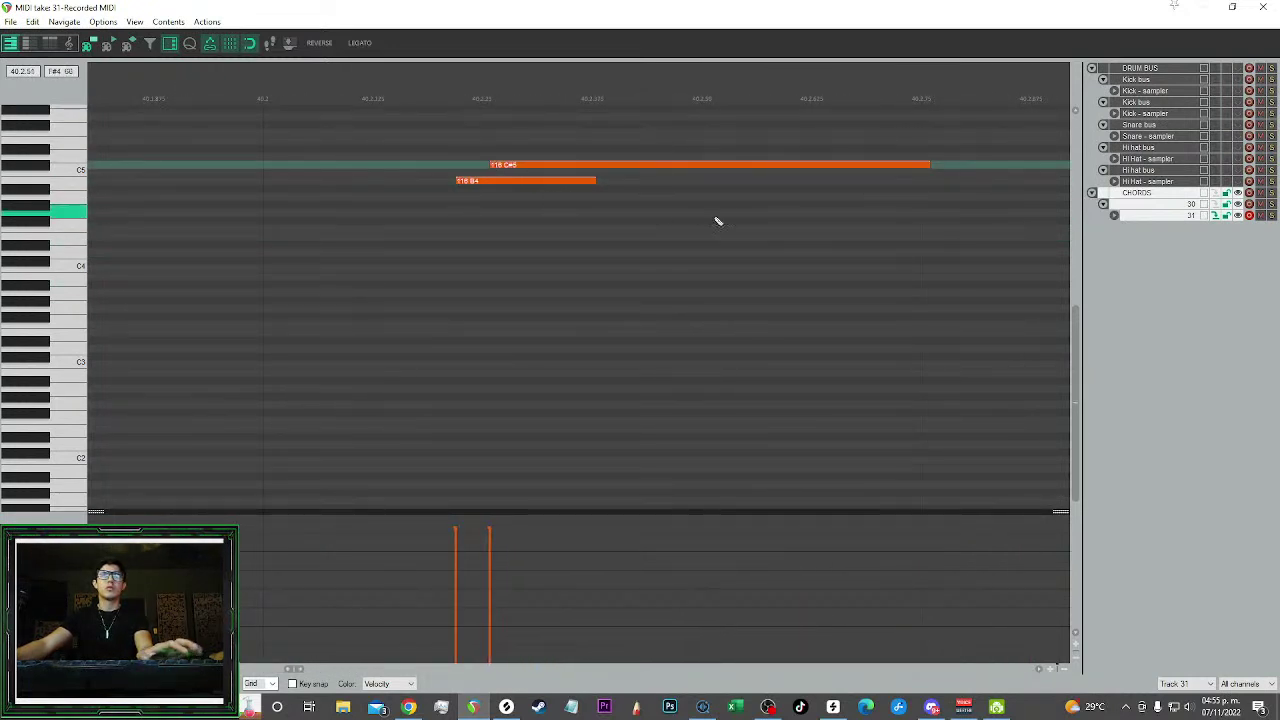
{"action": "scroll", "coordinate": [703, 219], "scroll_direction": "right", "scroll_amount": 4}
{"action": "left_click_drag", "start_coordinate": [640, 189], "coordinate": [673, 189]}
{"action": "scroll", "coordinate": [754, 239], "scroll_direction": "down", "scroll_amount": 4}
{"action": "key", "text": "space"}
Extend the opening C#5 to just before 40.3 and fine-tune its start
{"action": "left_click_drag", "start_coordinate": [840, 303], "coordinate": [690, 327]}
{"action": "left_click_drag", "start_coordinate": [662, 162], "coordinate": [714, 162]}
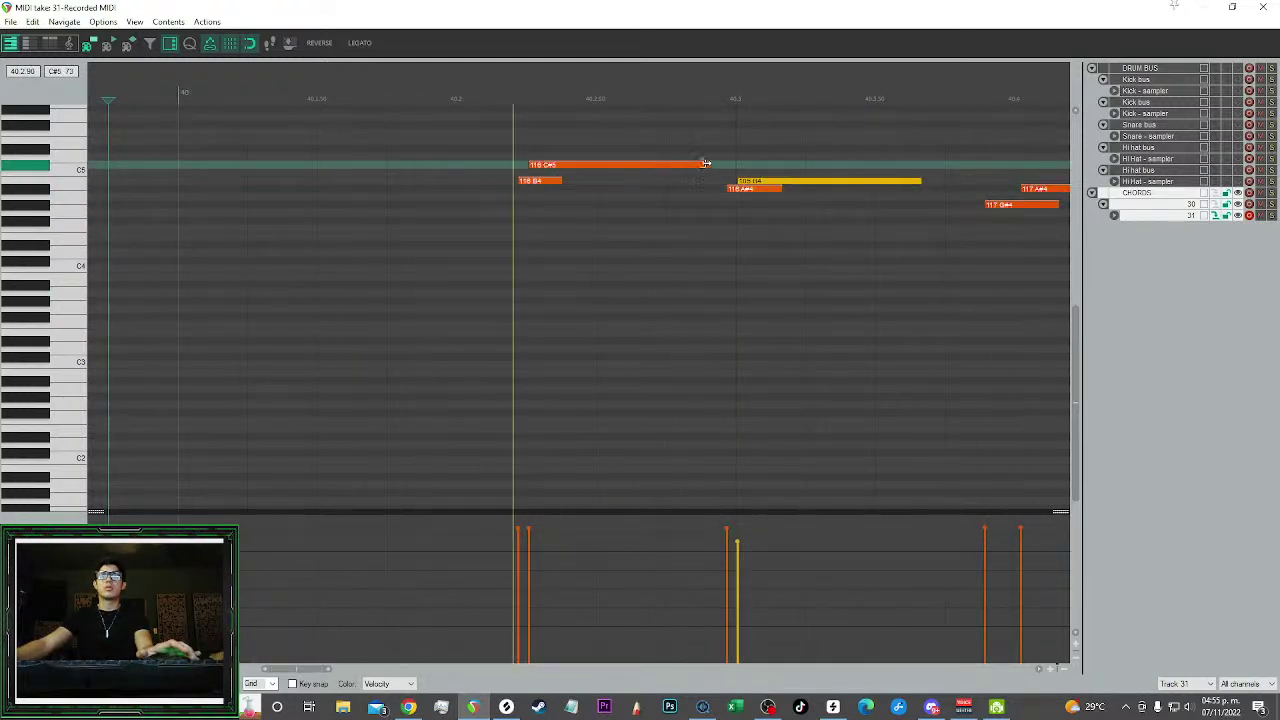
{"action": "scroll", "coordinate": [551, 215], "scroll_direction": "up", "scroll_amount": 2}
{"action": "left_click_drag", "start_coordinate": [513, 165], "coordinate": [510, 166]}
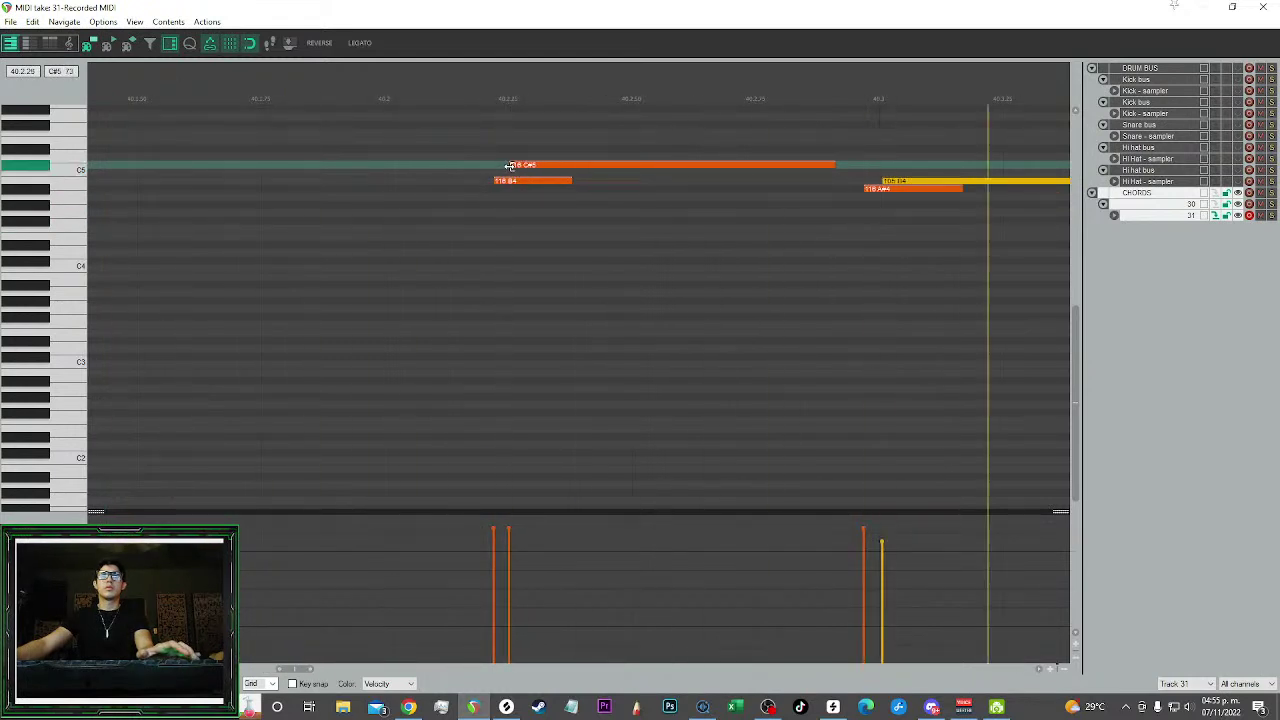
{"action": "scroll", "coordinate": [568, 238], "scroll_direction": "down", "scroll_amount": 3}
{"action": "key", "text": "space"}
Shift the opening B4 and C#5 pair a quarter beat earlier so the C#5 starts at 40.2
{"action": "left_click_drag", "start_coordinate": [620, 242], "coordinate": [530, 166]}
{"action": "key", "text": "space"}
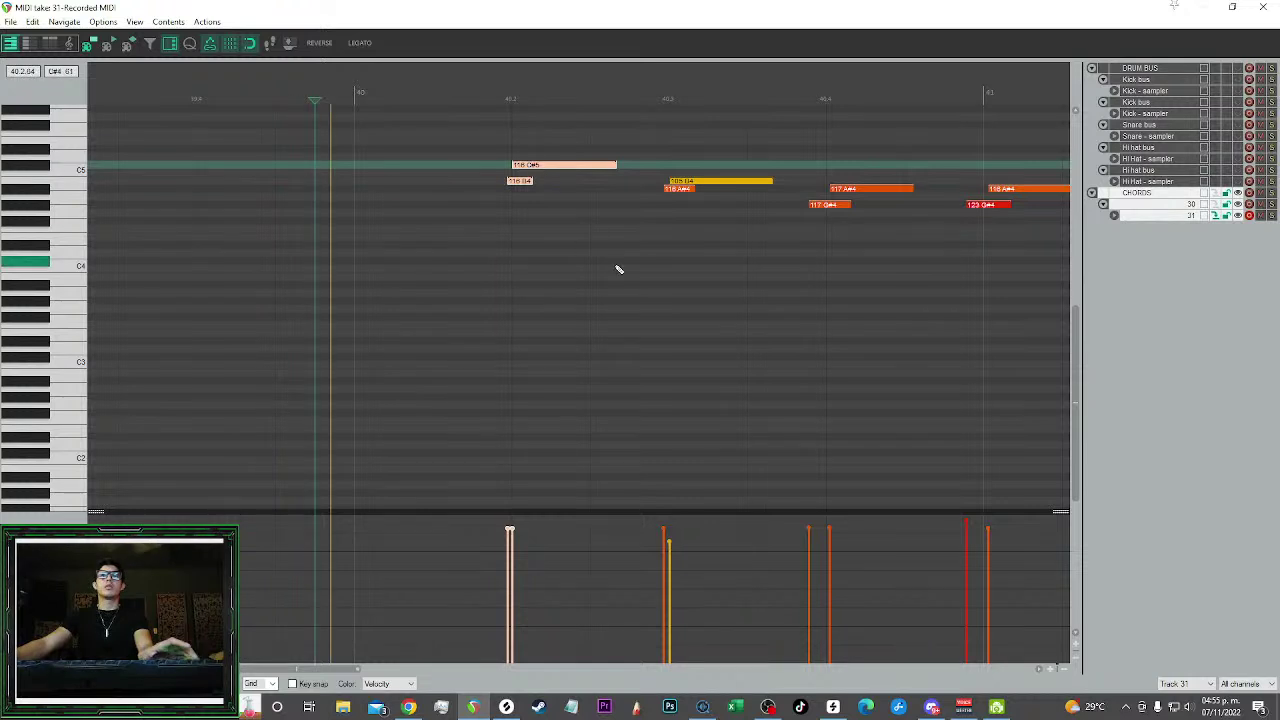
{"action": "left_click_drag", "start_coordinate": [602, 257], "coordinate": [578, 271]}
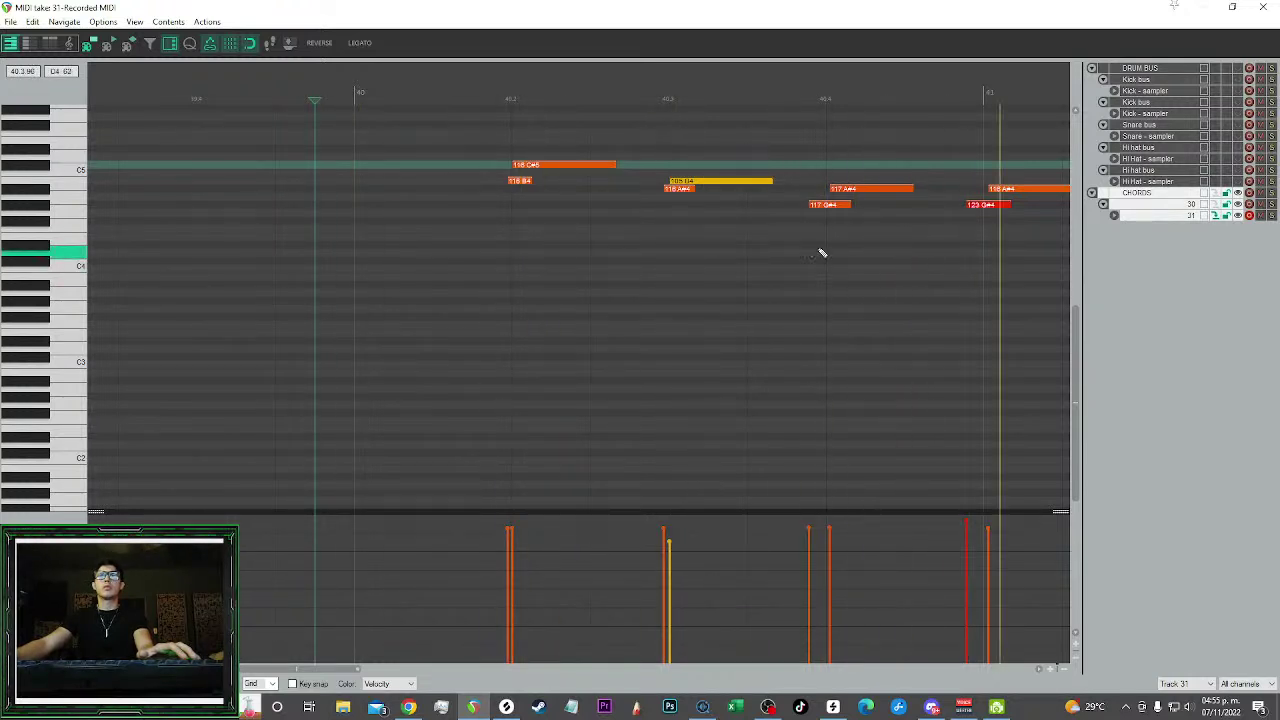
Fine-tune the edge of the G#4 grace note just before 40.4, play through the melody and return to the arrangement
{"action": "left_click", "coordinate": [811, 204]}
{"action": "scroll", "coordinate": [823, 250], "scroll_direction": "down", "scroll_amount": 2}
{"action": "scroll", "coordinate": [850, 300], "scroll_direction": "right", "scroll_amount": 4}
{"action": "scroll", "coordinate": [858, 320], "scroll_direction": "down", "scroll_amount": 1}
{"action": "scroll", "coordinate": [820, 338], "scroll_direction": "right", "scroll_amount": 1}
{"action": "scroll", "coordinate": [862, 344], "scroll_direction": "up", "scroll_amount": 2}
{"action": "scroll", "coordinate": [850, 341], "scroll_direction": "right", "scroll_amount": 5}
{"action": "scroll", "coordinate": [829, 337], "scroll_direction": "down", "scroll_amount": 2}
{"action": "scroll", "coordinate": [791, 346], "scroll_direction": "right", "scroll_amount": 2}
{"action": "scroll", "coordinate": [799, 337], "scroll_direction": "right", "scroll_amount": 2}
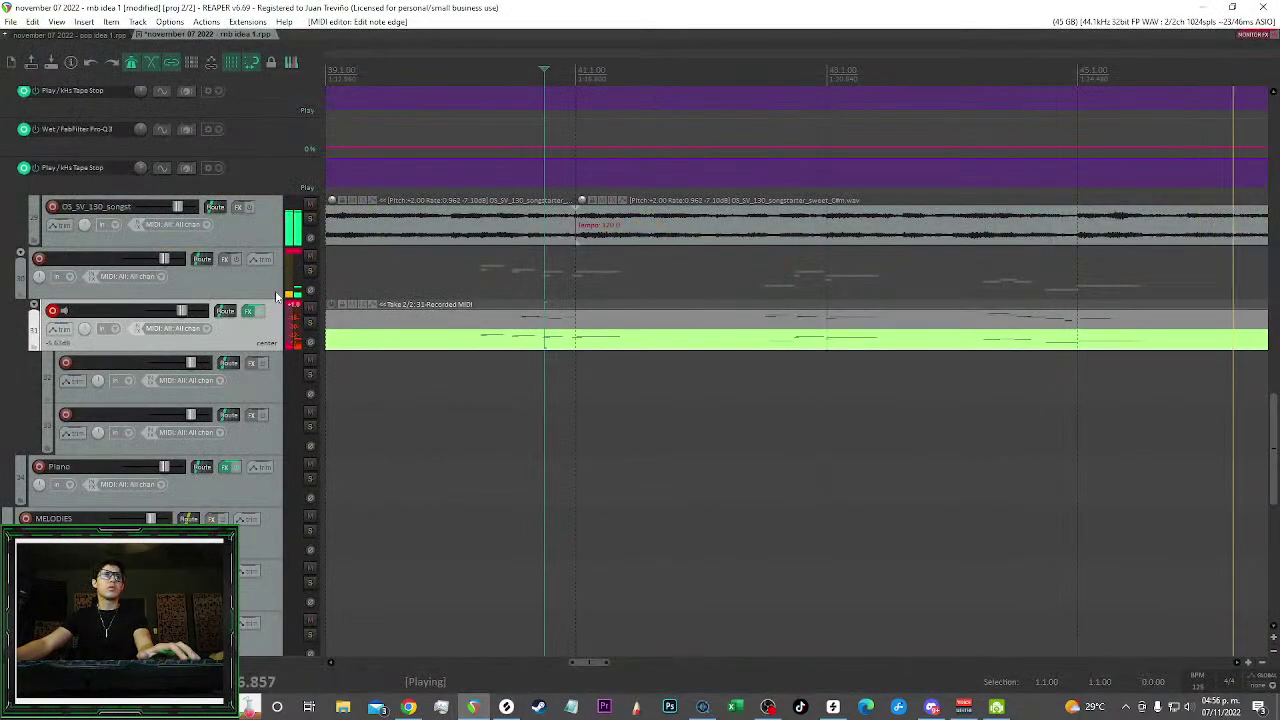
Insert a new track above the lead folder track and create a send from the lead to it
{"action": "left_click", "coordinate": [269, 360]}
{"action": "left_click_drag", "start_coordinate": [226, 363], "coordinate": [258, 336]}
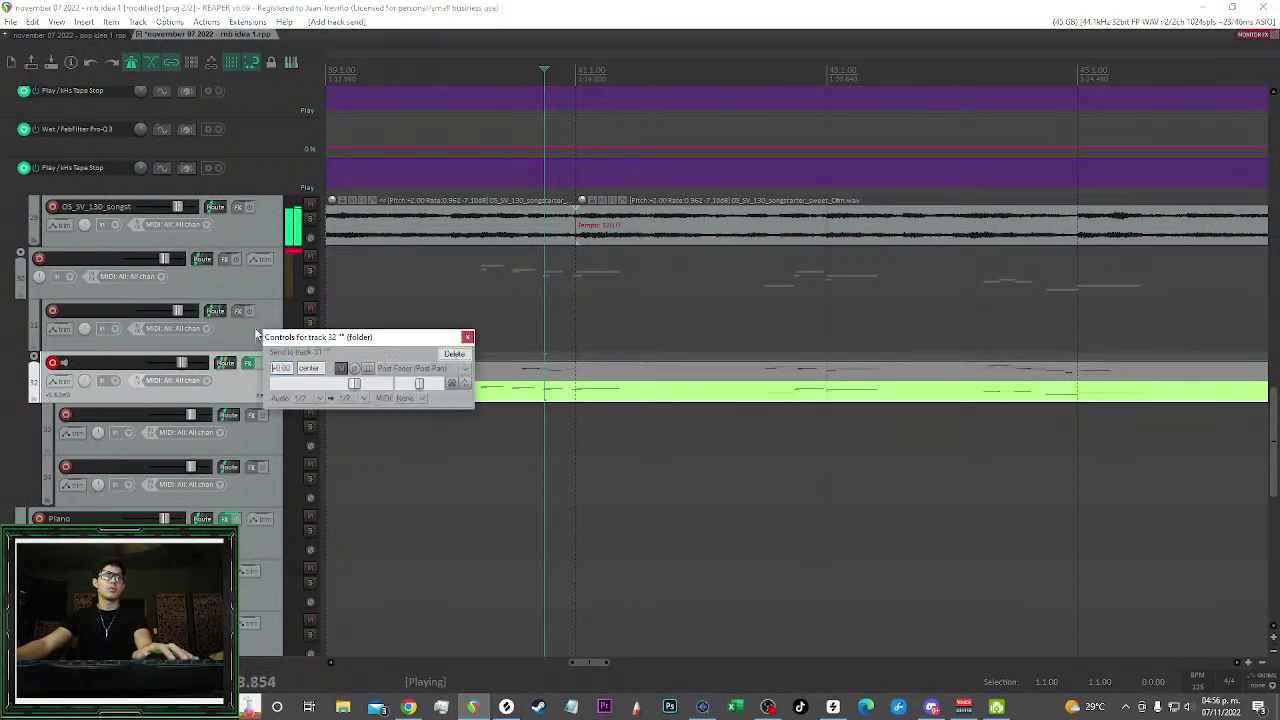
{"action": "left_click", "coordinate": [252, 334]}
{"action": "key", "text": "space"}
Add the VST3 ValhallaDelay effect to track 31 and start playback
{"action": "left_click", "coordinate": [239, 311]}
{"action": "left_click", "coordinate": [443, 296]}
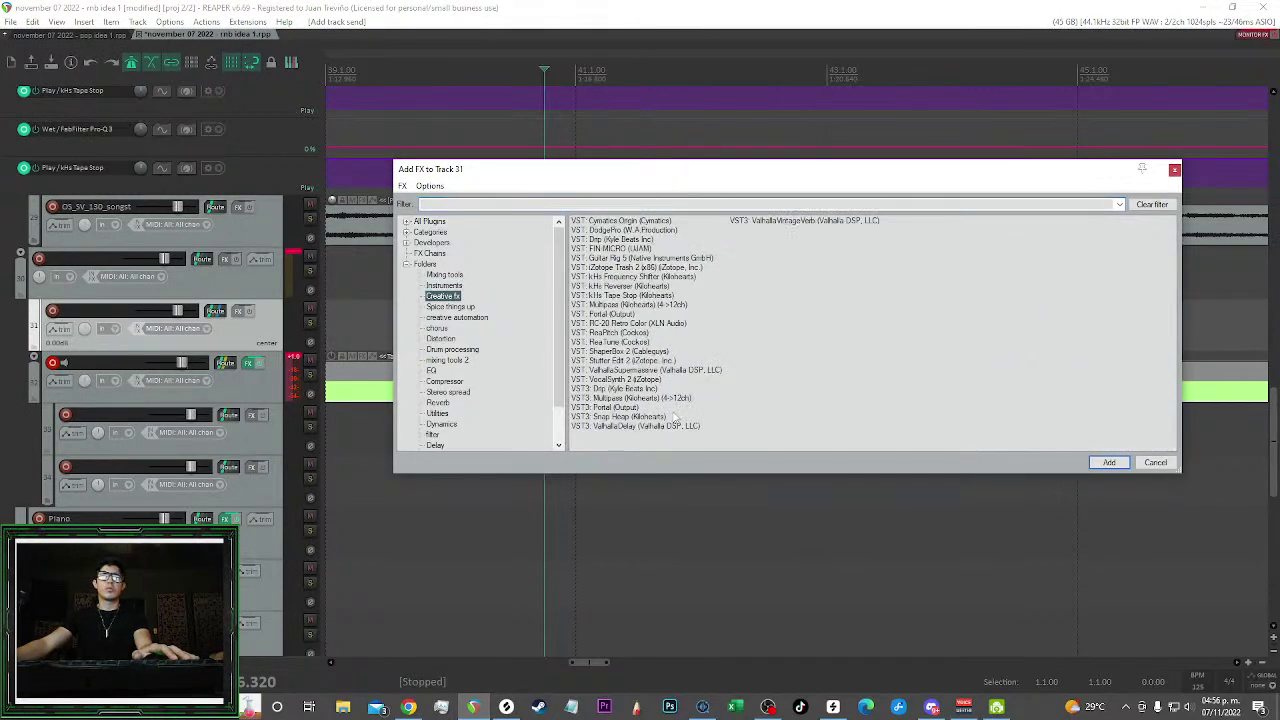
{"action": "double_click", "coordinate": [628, 427]}
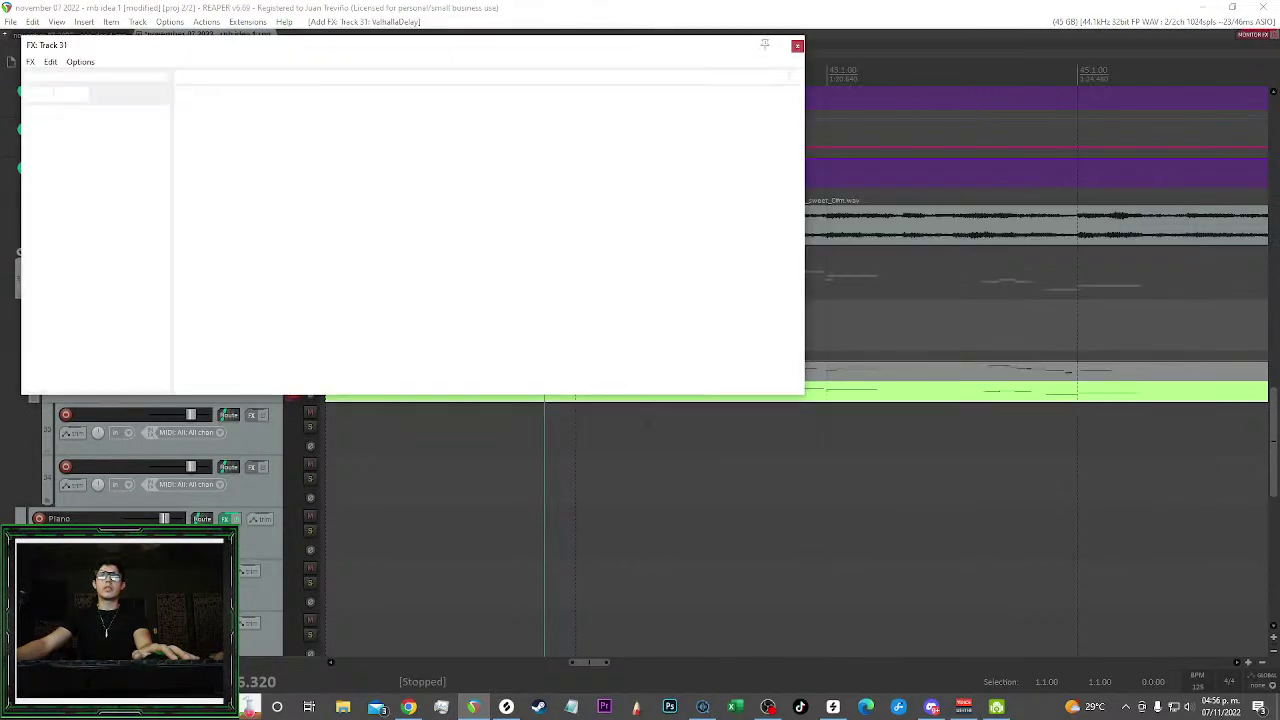
{"action": "key", "text": "space"}
{"action": "left_click_drag", "start_coordinate": [354, 44], "coordinate": [581, 44]}
Using the ping pong 1 4 preset, set ducking to 20.4%, diffusion amount to 14%, drive to 4.4 dB and low EQ to 580 Hz
{"action": "left_click_drag", "start_coordinate": [694, 272], "coordinate": [770, 175]}
{"action": "left_click_drag", "start_coordinate": [835, 215], "coordinate": [836, 184]}
{"action": "left_click_drag", "start_coordinate": [770, 199], "coordinate": [771, 215]}
{"action": "left_click_drag", "start_coordinate": [974, 277], "coordinate": [974, 272]}
Switch the delay's era to Present and slightly lower the delay track to about -3.4 dB and the lead track's volume
{"action": "left_click", "coordinate": [171, 318]}
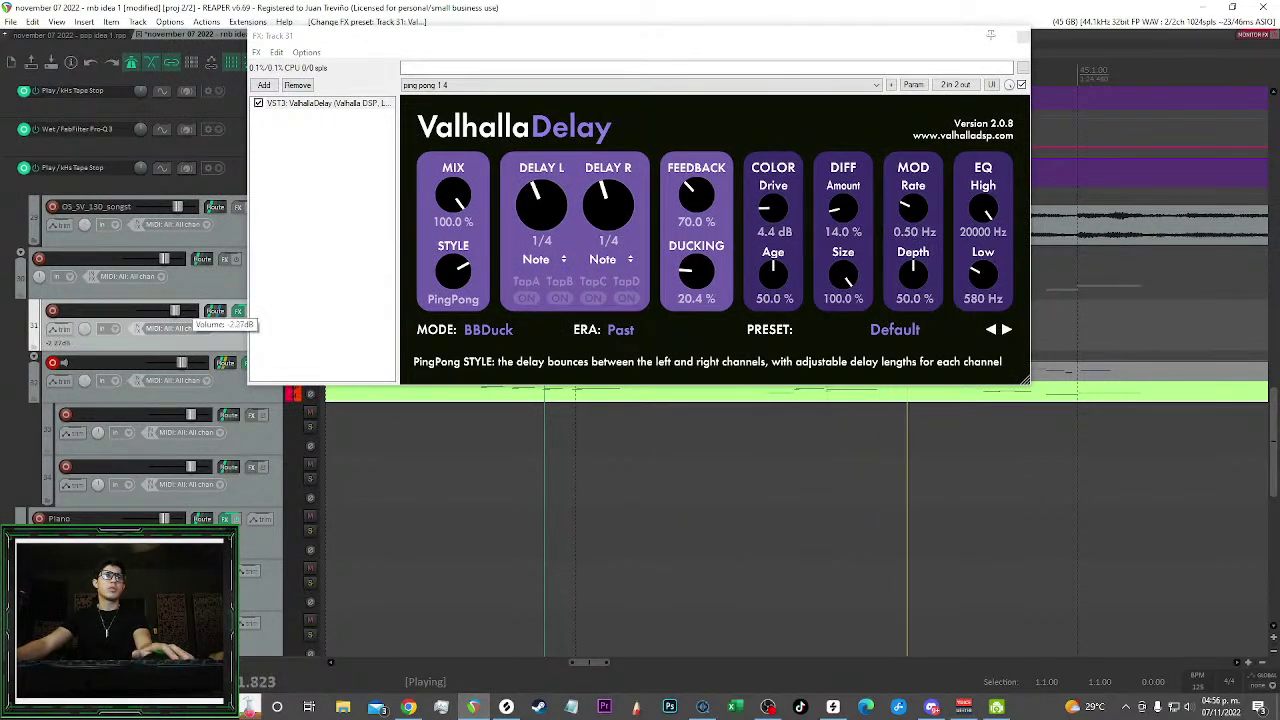
{"action": "left_click", "coordinate": [620, 330]}
{"action": "left_click", "coordinate": [624, 363]}
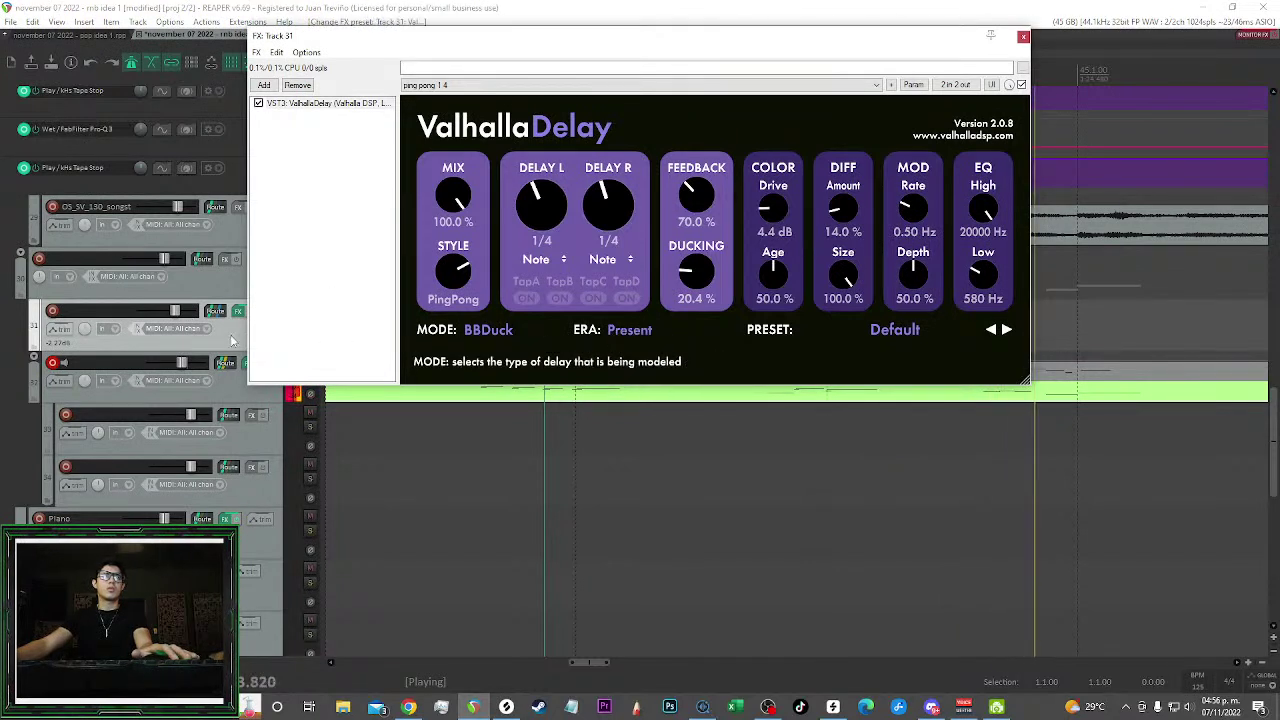
{"action": "left_click_drag", "start_coordinate": [174, 312], "coordinate": [173, 312]}
{"action": "left_click_drag", "start_coordinate": [182, 364], "coordinate": [180, 364]}
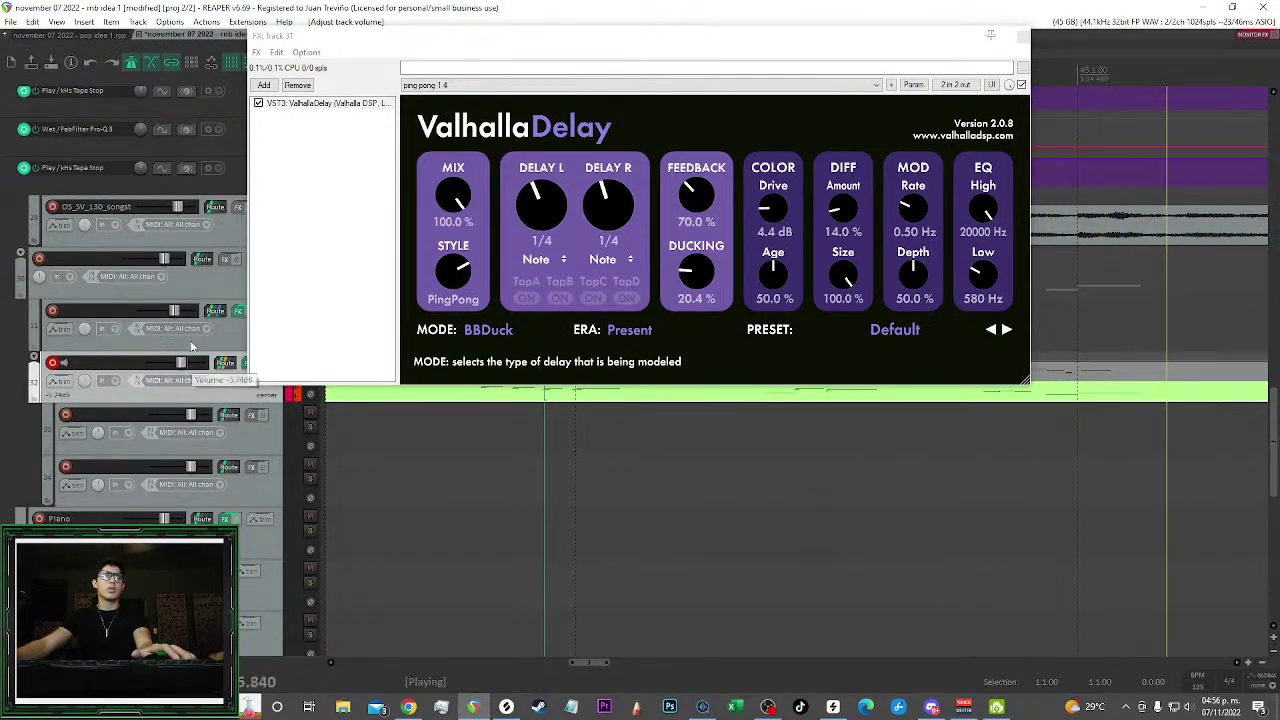
{"action": "left_click", "coordinate": [177, 319]}
{"action": "left_click_drag", "start_coordinate": [176, 315], "coordinate": [175, 315]}
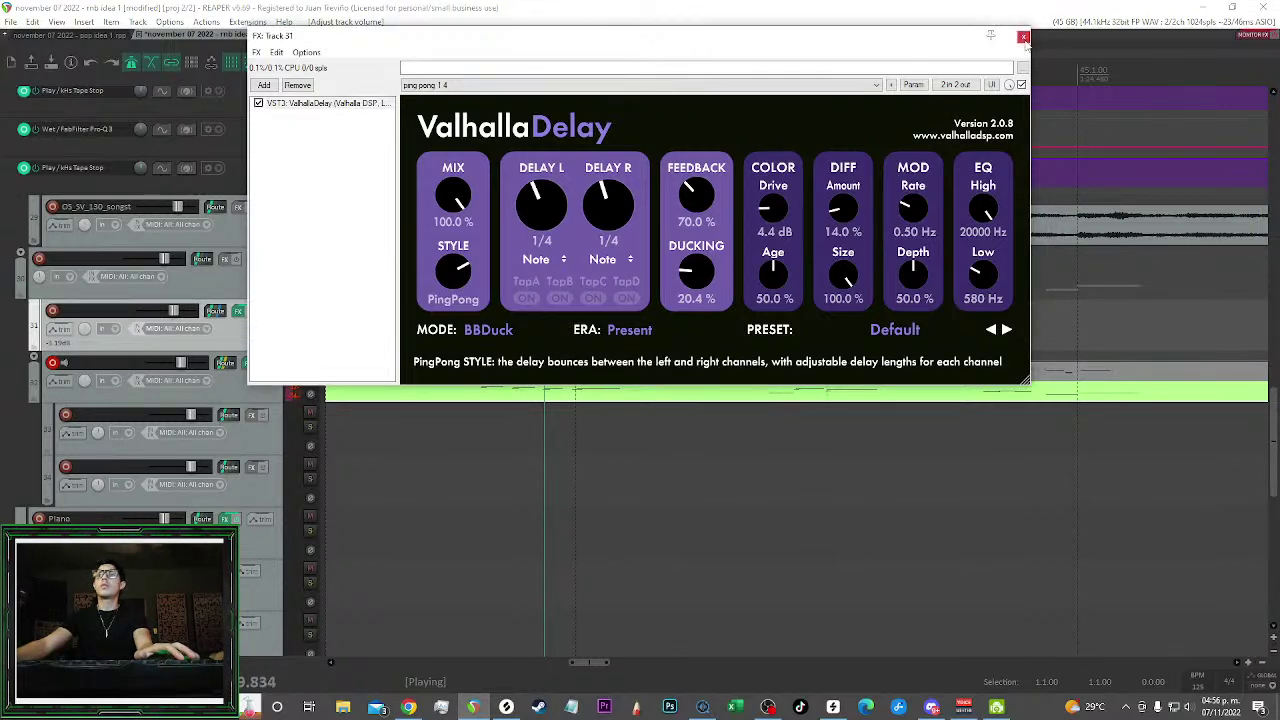
{"action": "left_click", "coordinate": [1022, 36]}
Split the lead item at measure 39, delete the part before it and save the project
{"action": "scroll", "coordinate": [1003, 334], "scroll_direction": "down", "scroll_amount": 4}
{"action": "left_click", "coordinate": [643, 84]}
{"action": "key", "text": "s"}
{"action": "left_click", "coordinate": [633, 382]}
{"action": "key", "text": "Delete"}
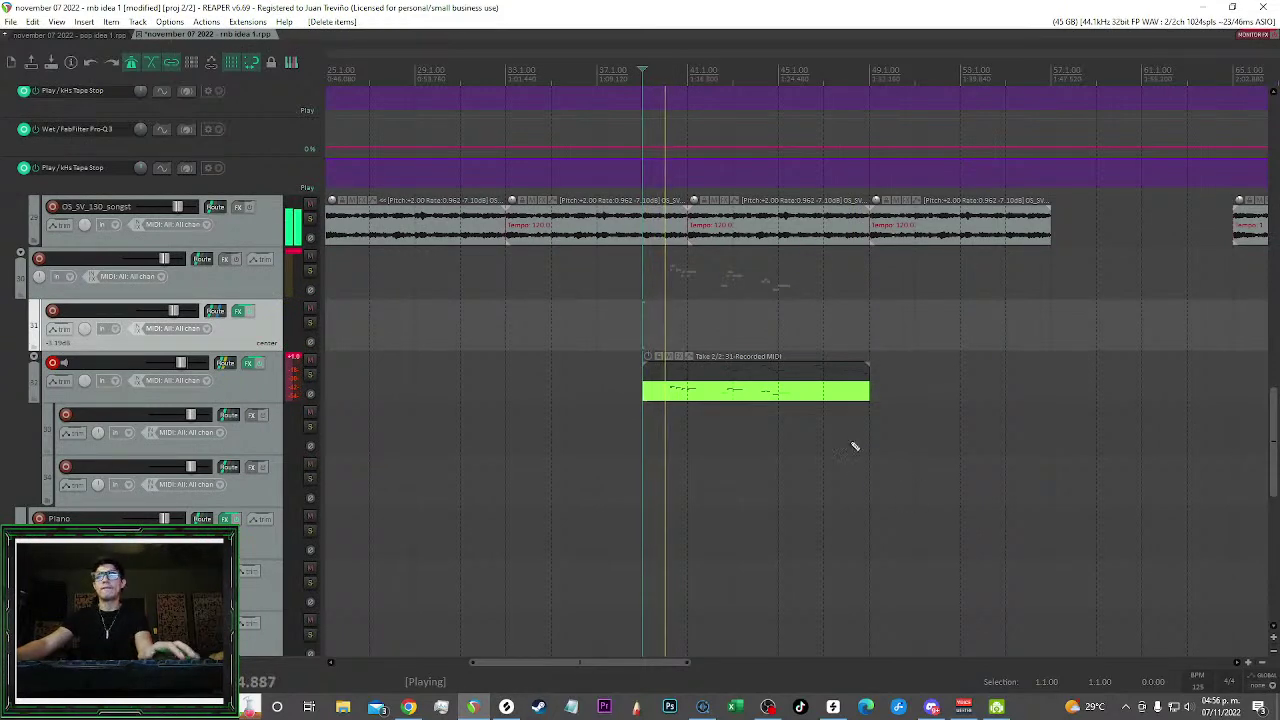
{"action": "scroll", "coordinate": [831, 477], "scroll_direction": "up", "scroll_amount": 4}
{"action": "scroll", "coordinate": [738, 498], "scroll_direction": "up", "scroll_amount": 2}
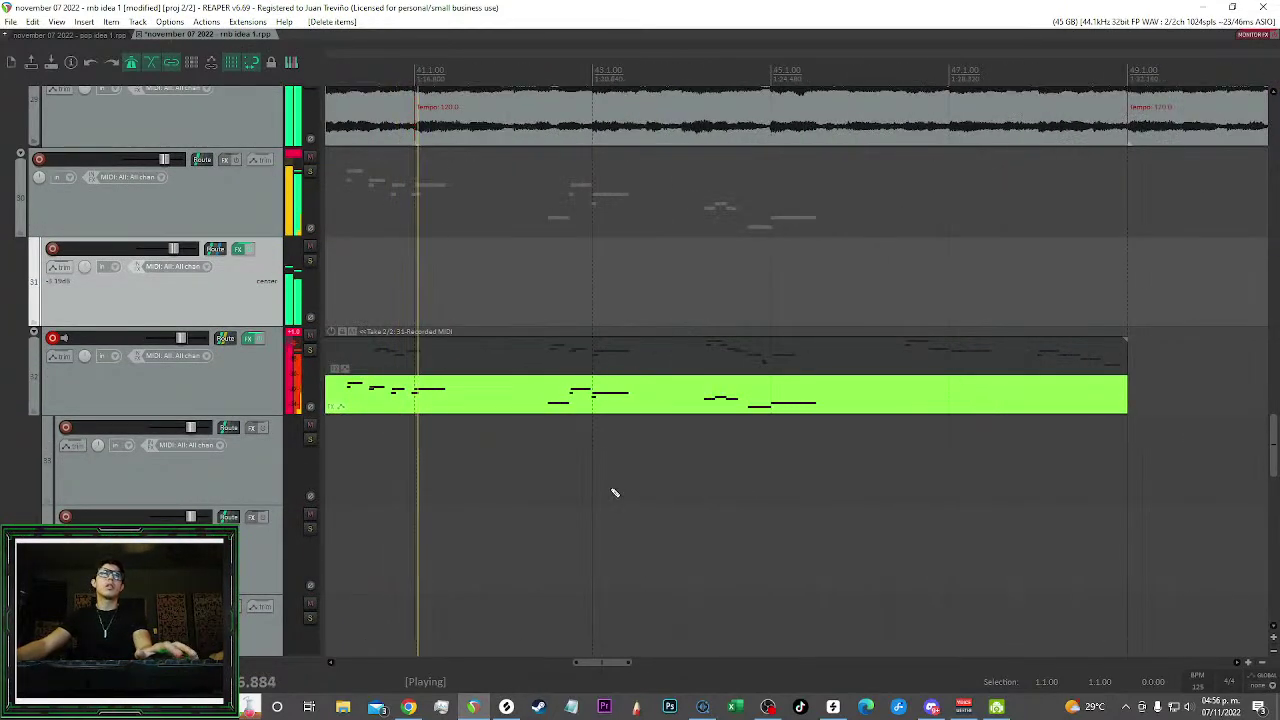
{"action": "scroll", "coordinate": [606, 491], "scroll_direction": "down", "scroll_amount": 4}
{"action": "key", "text": "ctrl+s"}
Rename track 31 to DELAY
{"action": "scroll", "coordinate": [594, 491], "scroll_direction": "left", "scroll_amount": 2}
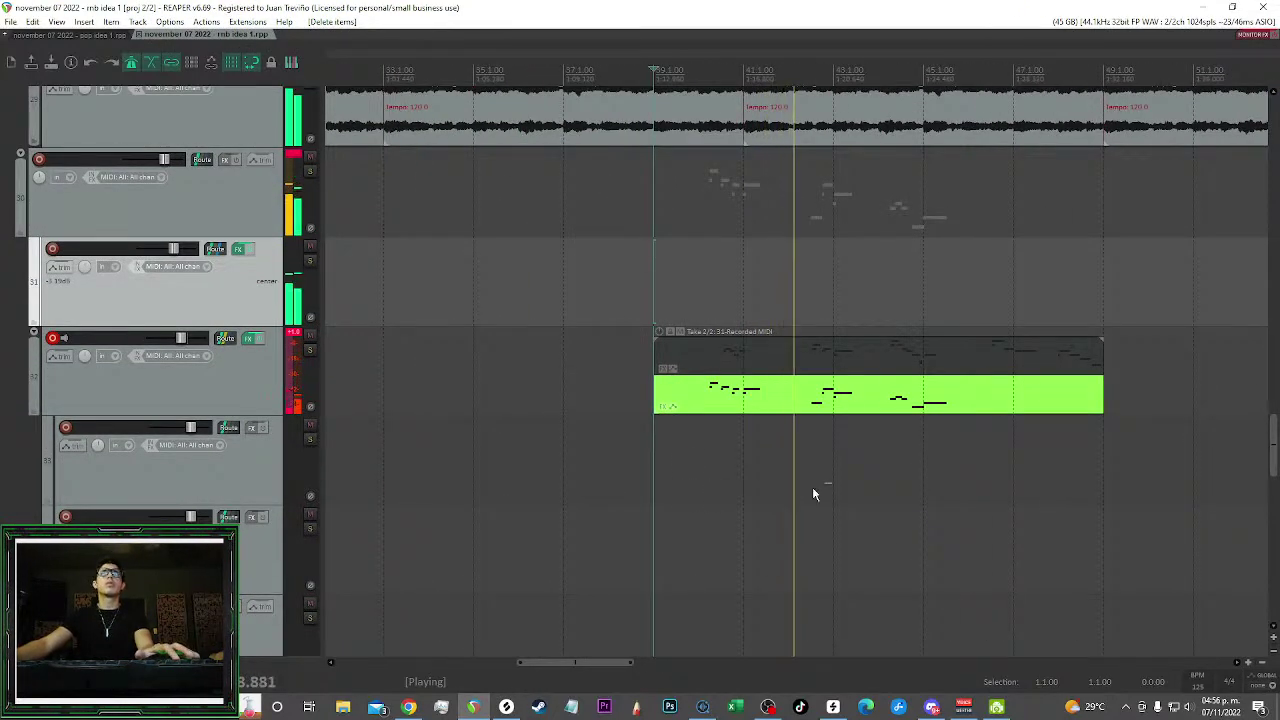
{"action": "scroll", "coordinate": [700, 481], "scroll_direction": "right", "scroll_amount": 2}
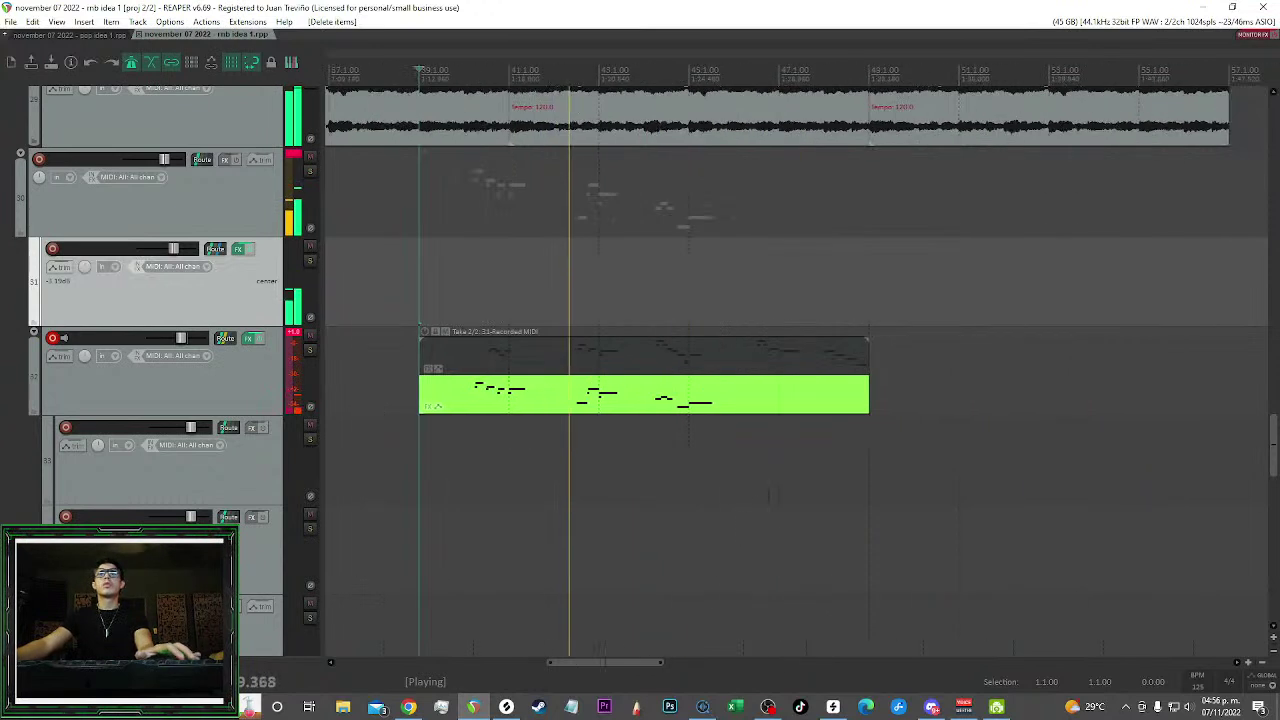
{"action": "double_click", "coordinate": [105, 249]}
{"action": "type", "text": "DELAY"}
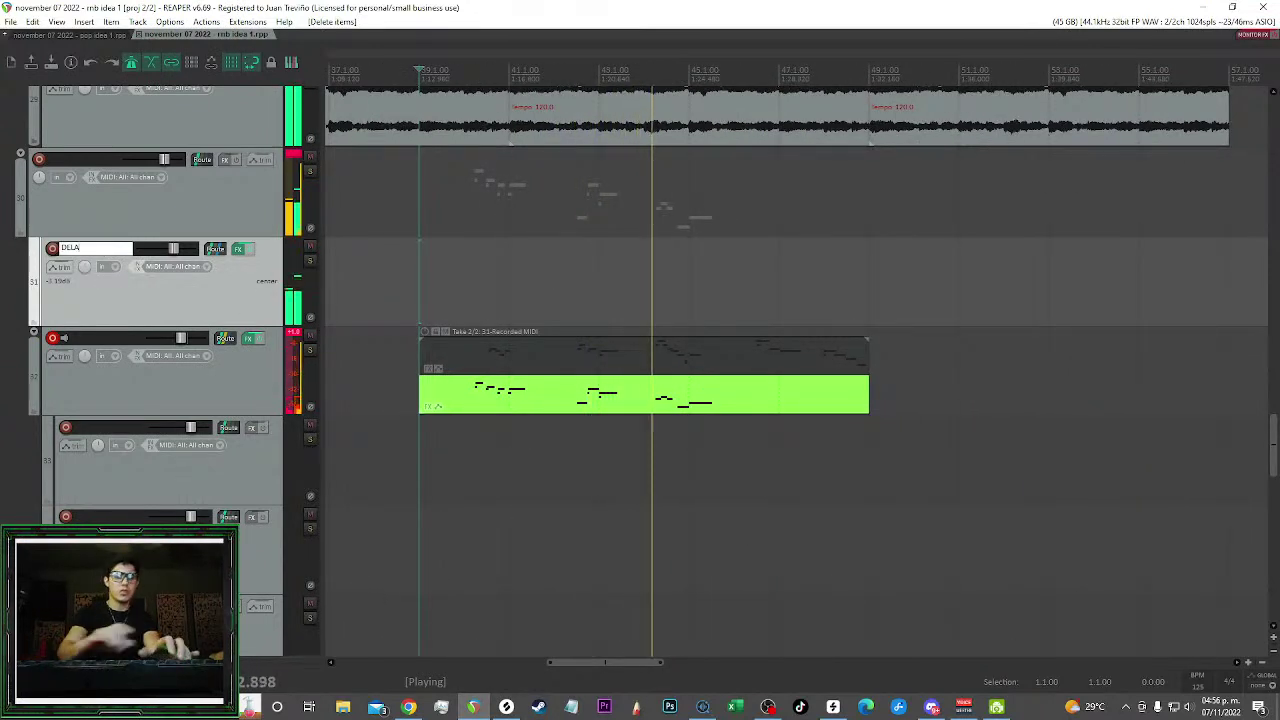
{"action": "key", "text": "Return"}
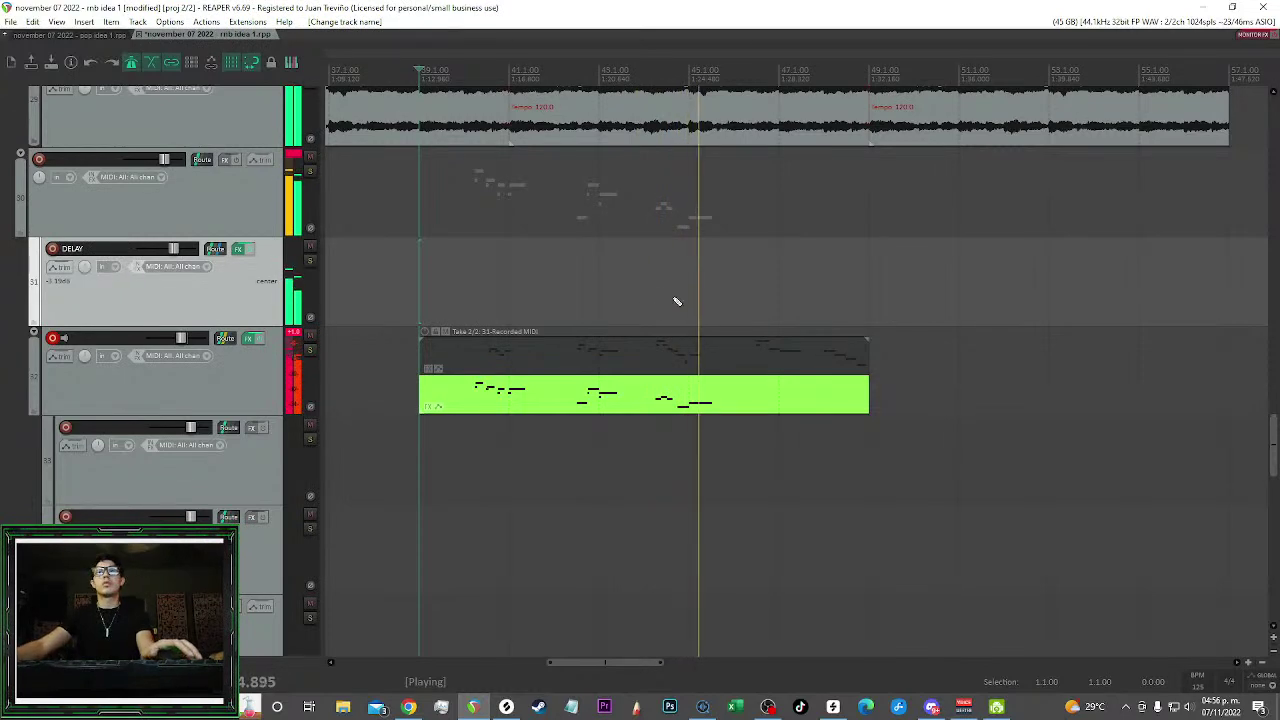
{"action": "scroll", "coordinate": [684, 303], "scroll_direction": "up", "scroll_amount": 1}
{"action": "scroll", "coordinate": [809, 291], "scroll_direction": "down", "scroll_amount": 2}
{"action": "scroll", "coordinate": [840, 284], "scroll_direction": "up", "scroll_amount": 2}
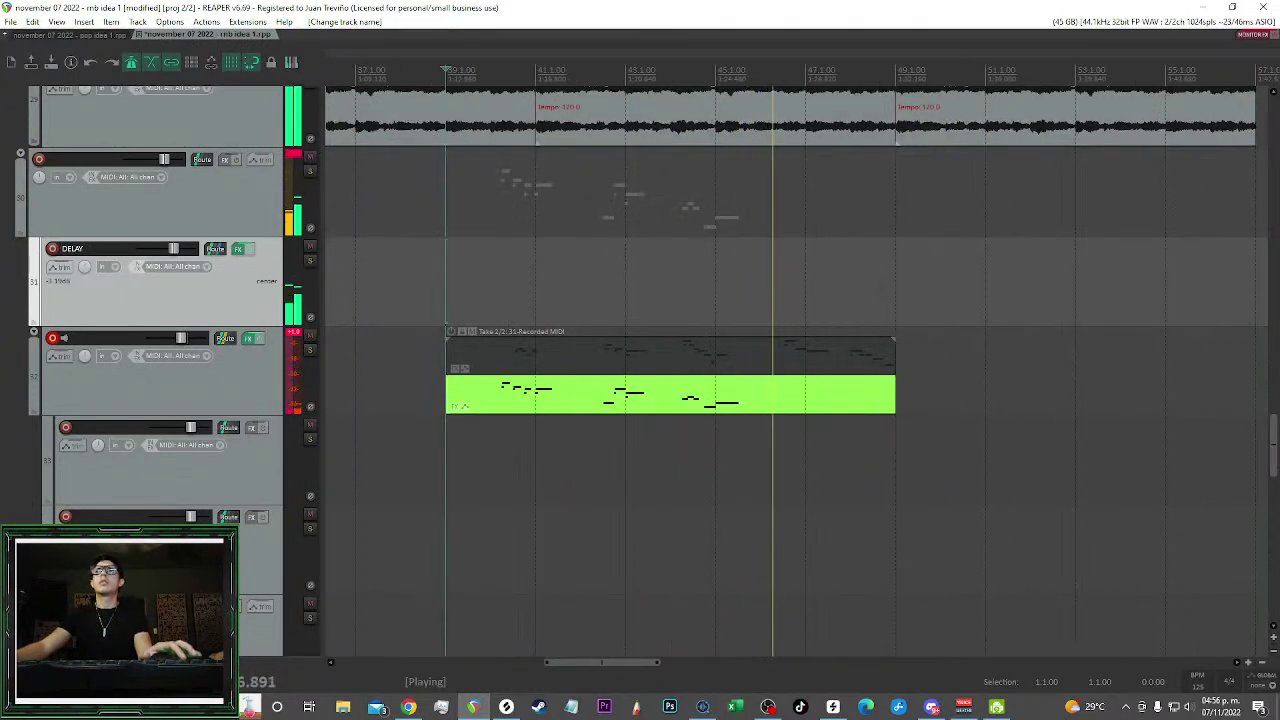
Open the lead's recorded MIDI take and draw an A#4 note across measure 47, followed by a G#4 of about three beats from measure 48
{"action": "left_click", "coordinate": [843, 397]}
{"action": "double_click", "coordinate": [843, 397]}
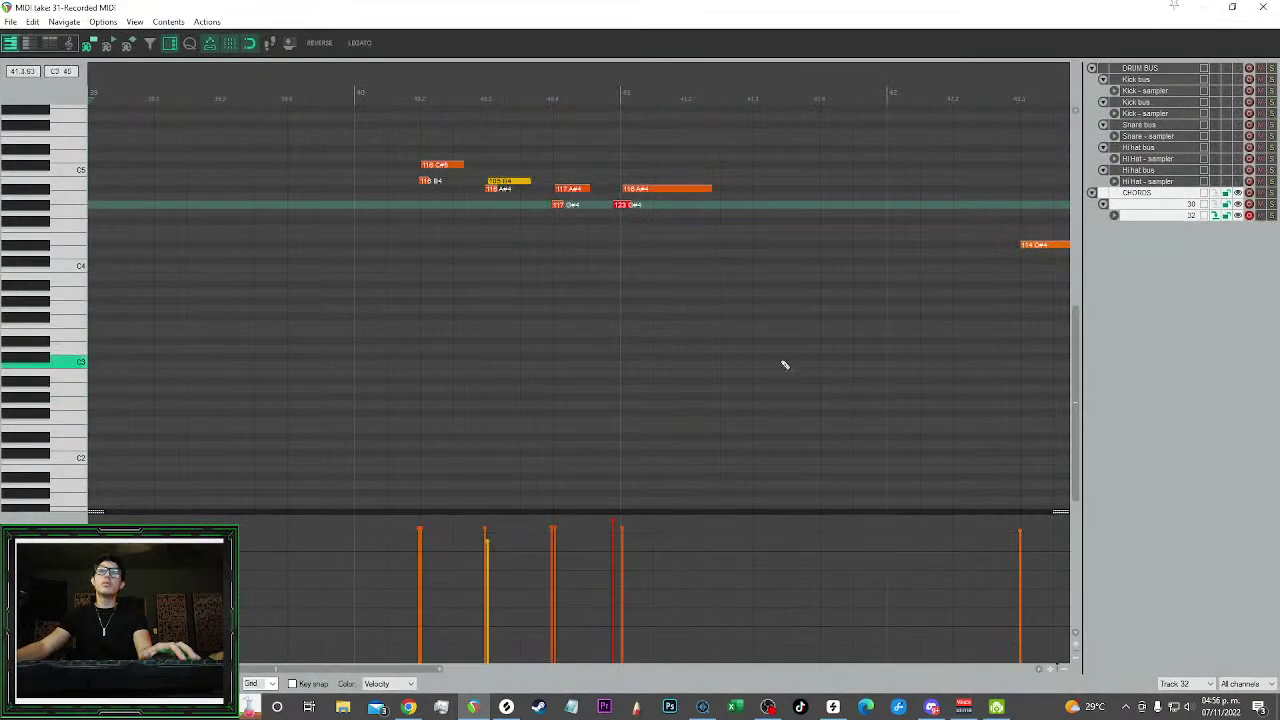
{"action": "left_click", "coordinate": [725, 89]}
{"action": "scroll", "coordinate": [567, 228], "scroll_direction": "up", "scroll_amount": 1}
{"action": "left_click_drag", "start_coordinate": [545, 190], "coordinate": [612, 190]}
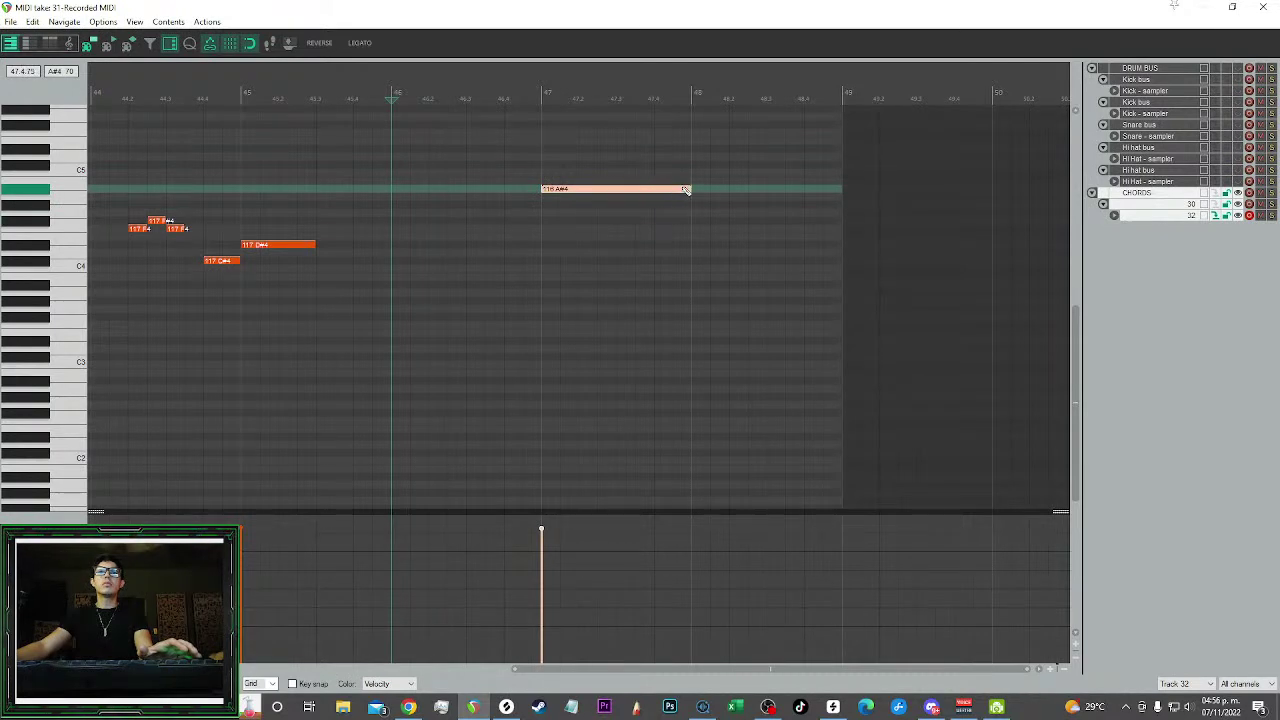
{"action": "left_click_drag", "start_coordinate": [700, 207], "coordinate": [793, 208]}
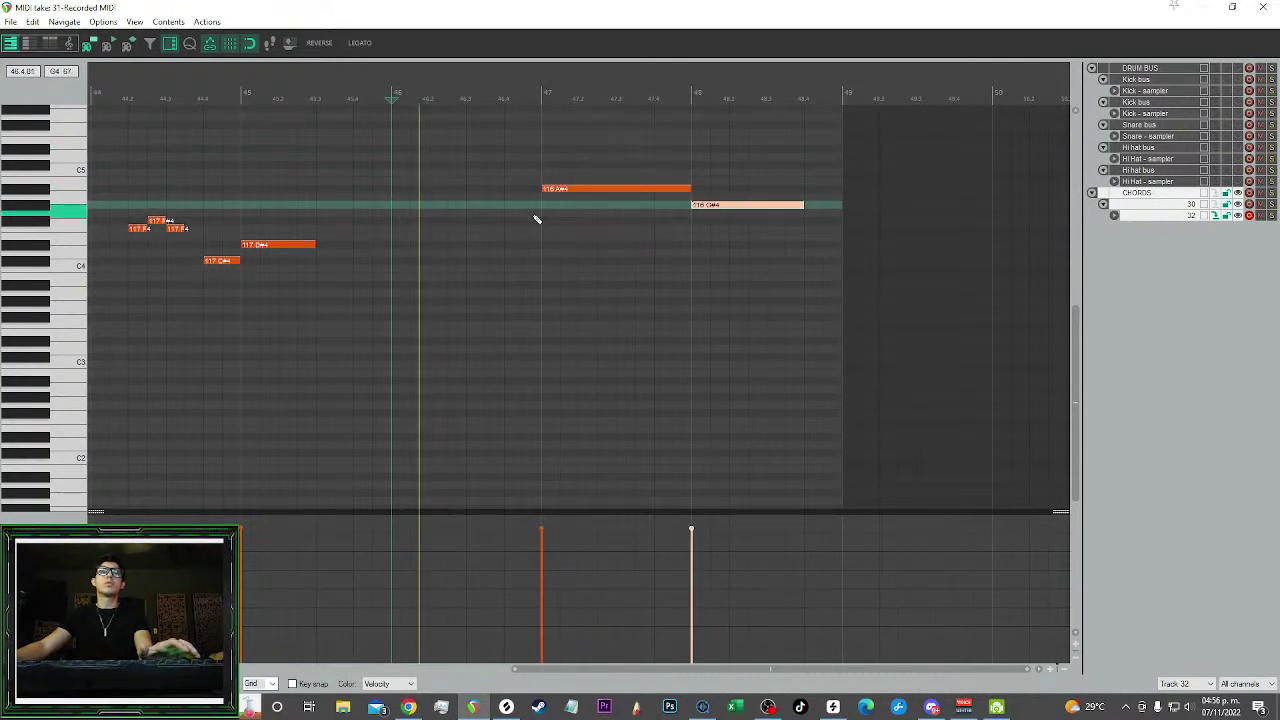
Add a one-beat D#4 leading into measure 47 and an F#4 from 48.3 to 49, shorten the G#4 to end at 48.3, and play it
{"action": "scroll", "coordinate": [526, 220], "scroll_direction": "up", "scroll_amount": 2}
{"action": "left_click_drag", "start_coordinate": [508, 206], "coordinate": [536, 245]}
{"action": "scroll", "coordinate": [651, 314], "scroll_direction": "down", "scroll_amount": 3}
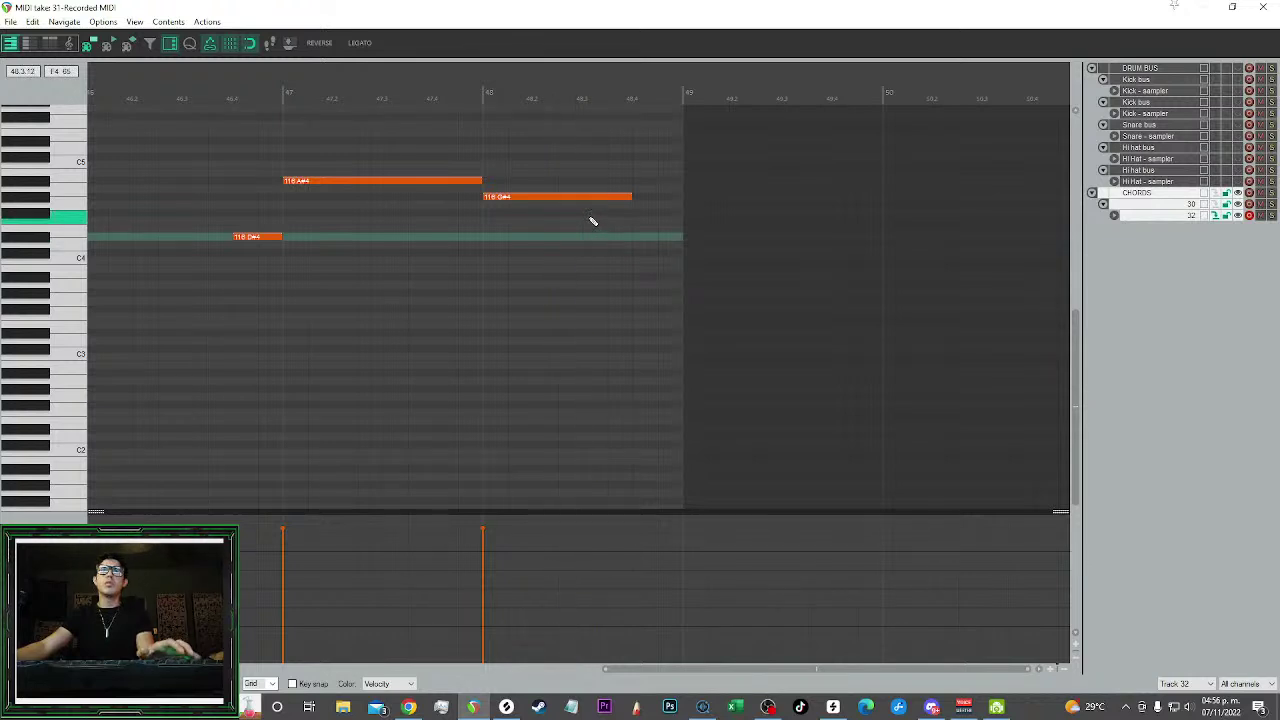
{"action": "mouse_move", "coordinate": [588, 213]}
{"action": "left_mouse_down"}
{"action": "mouse_move", "coordinate": [675, 214]}
{"action": "mouse_move", "coordinate": [598, 197]}
{"action": "left_mouse_up"}
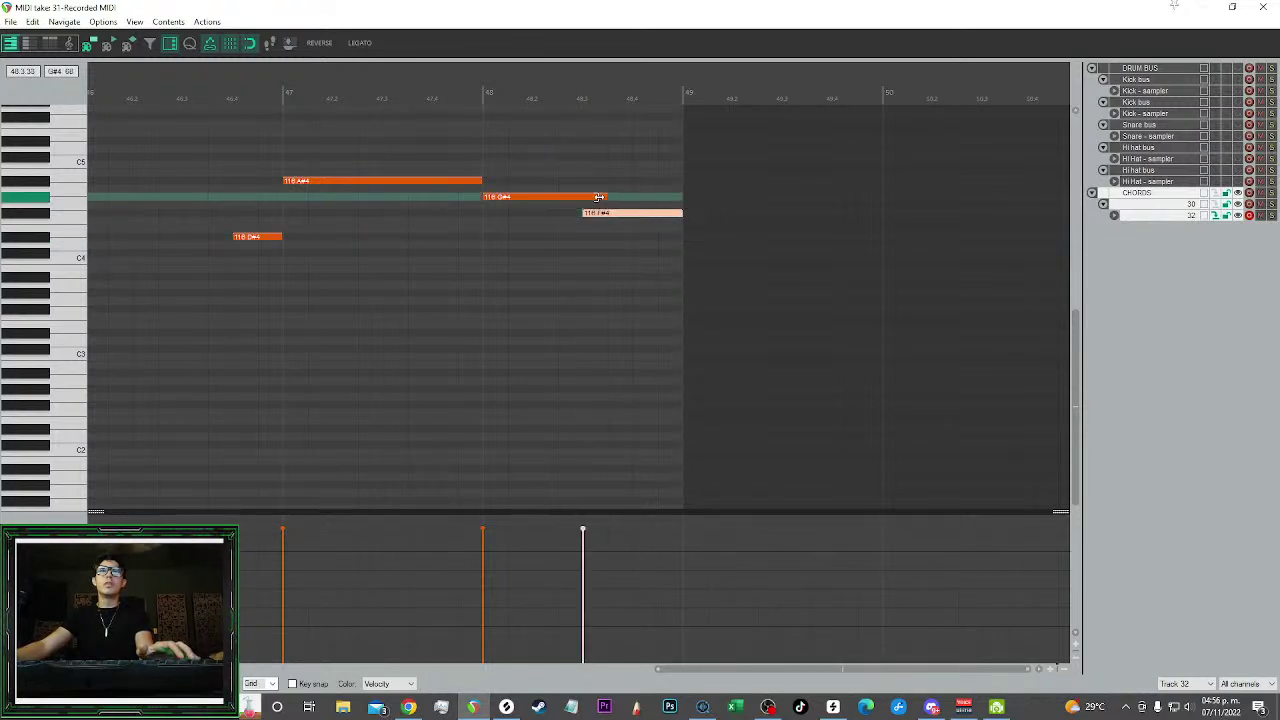
{"action": "key", "text": "space"}
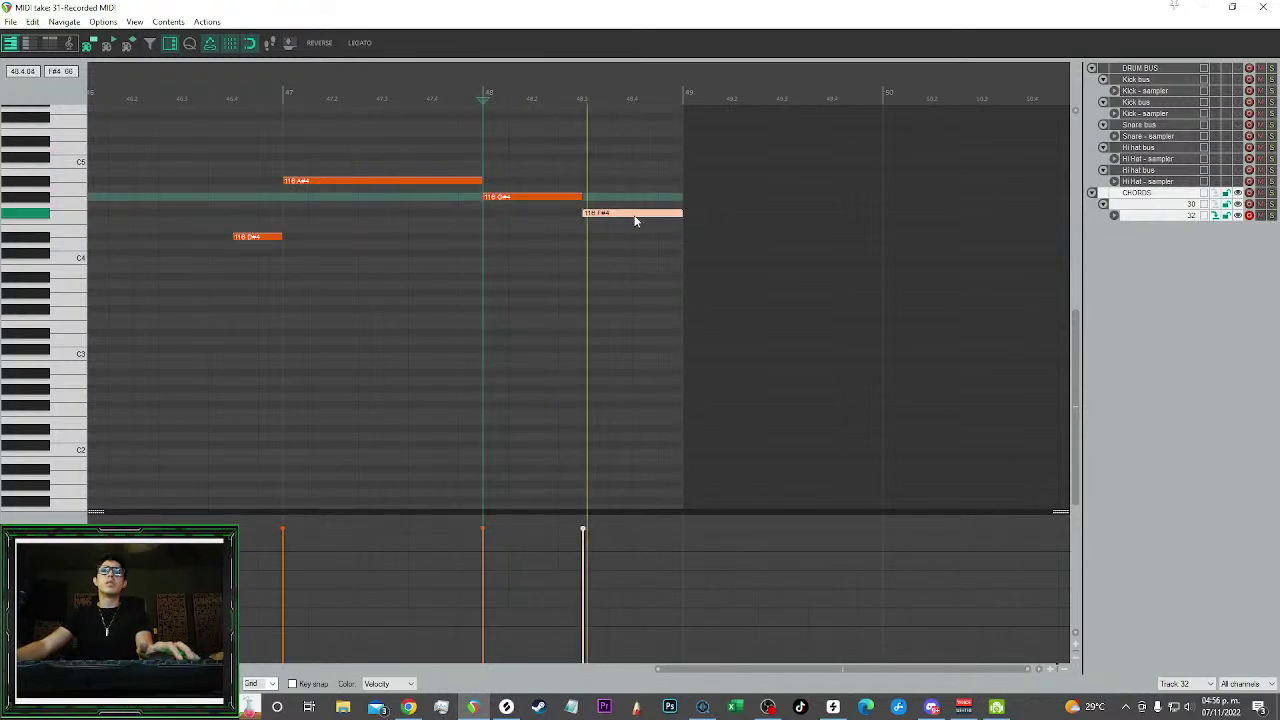
Try the melody's last note at F4 and C#4, and return it to F#4
{"action": "mouse_move", "coordinate": [648, 216]}
{"action": "left_mouse_down"}
{"action": "mouse_move", "coordinate": [643, 171]}
{"action": "mouse_move", "coordinate": [626, 234]}
{"action": "mouse_move", "coordinate": [631, 223]}
{"action": "left_mouse_up"}
{"action": "key", "text": "space"}
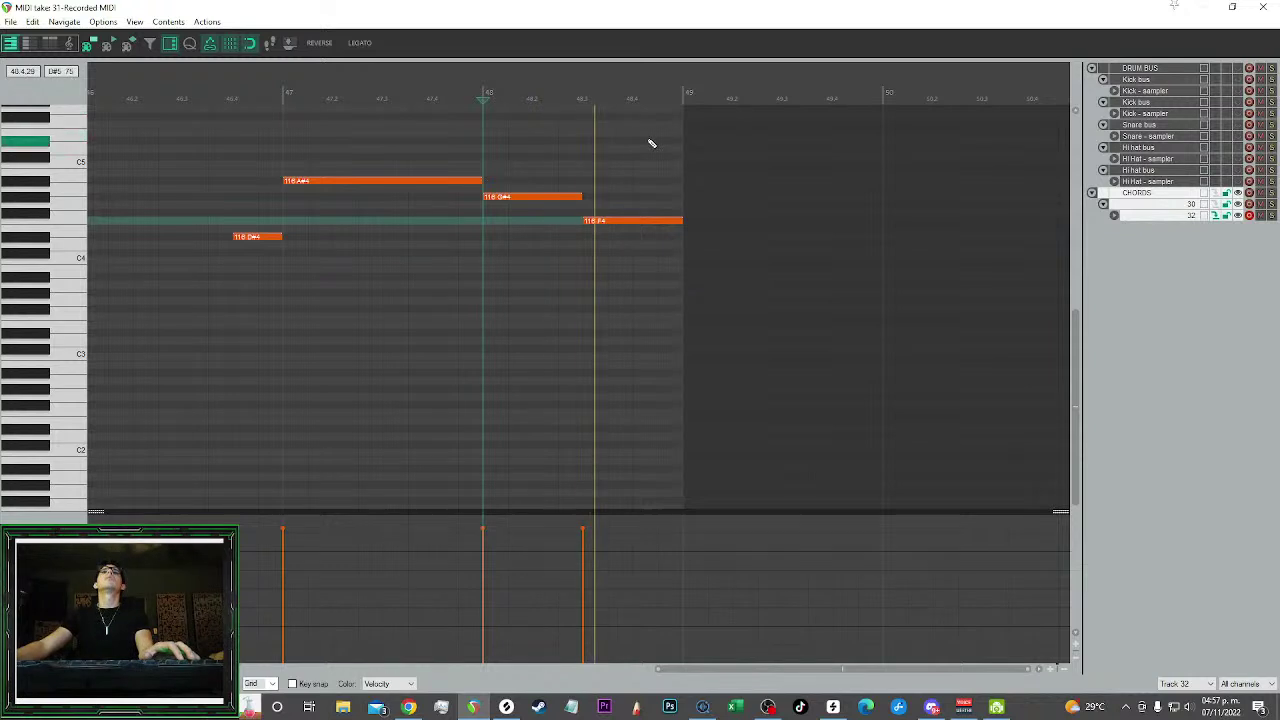
{"action": "left_click_drag", "start_coordinate": [619, 221], "coordinate": [617, 255]}
{"action": "scroll", "coordinate": [614, 223], "scroll_direction": "down", "scroll_amount": 3}
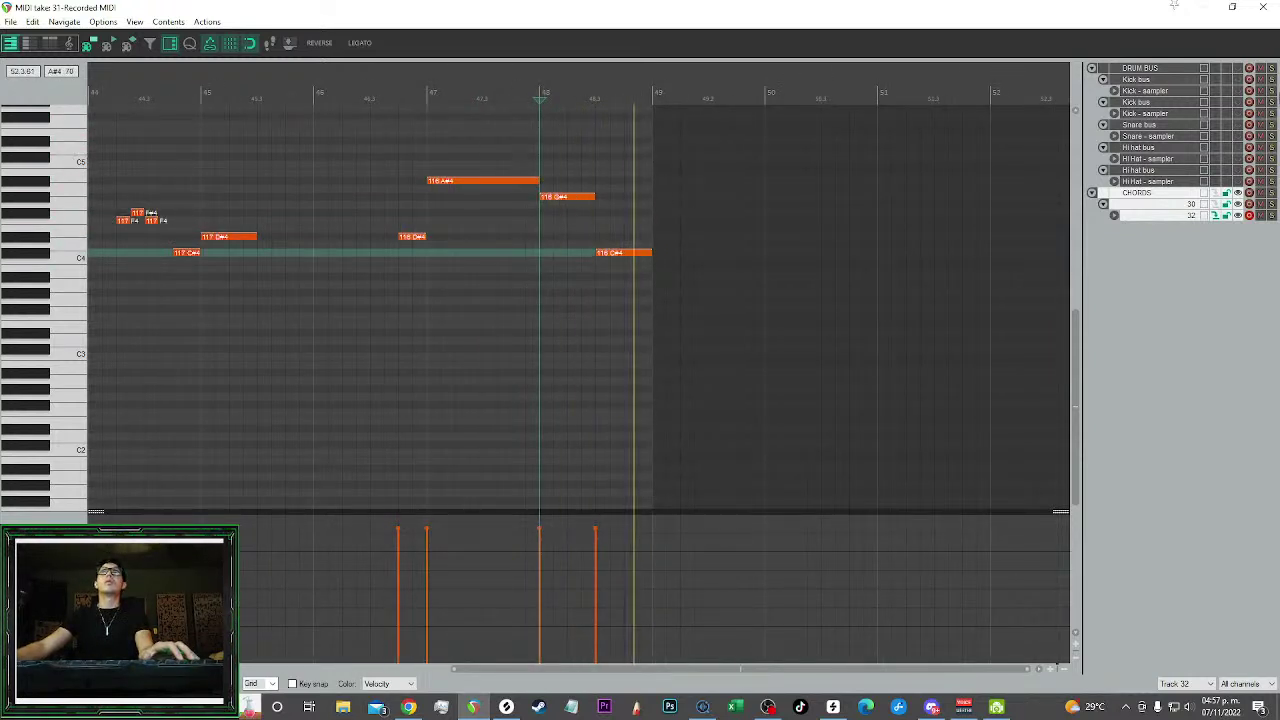
{"action": "left_click_drag", "start_coordinate": [612, 258], "coordinate": [619, 216]}
{"action": "left_click", "coordinate": [584, 138]}
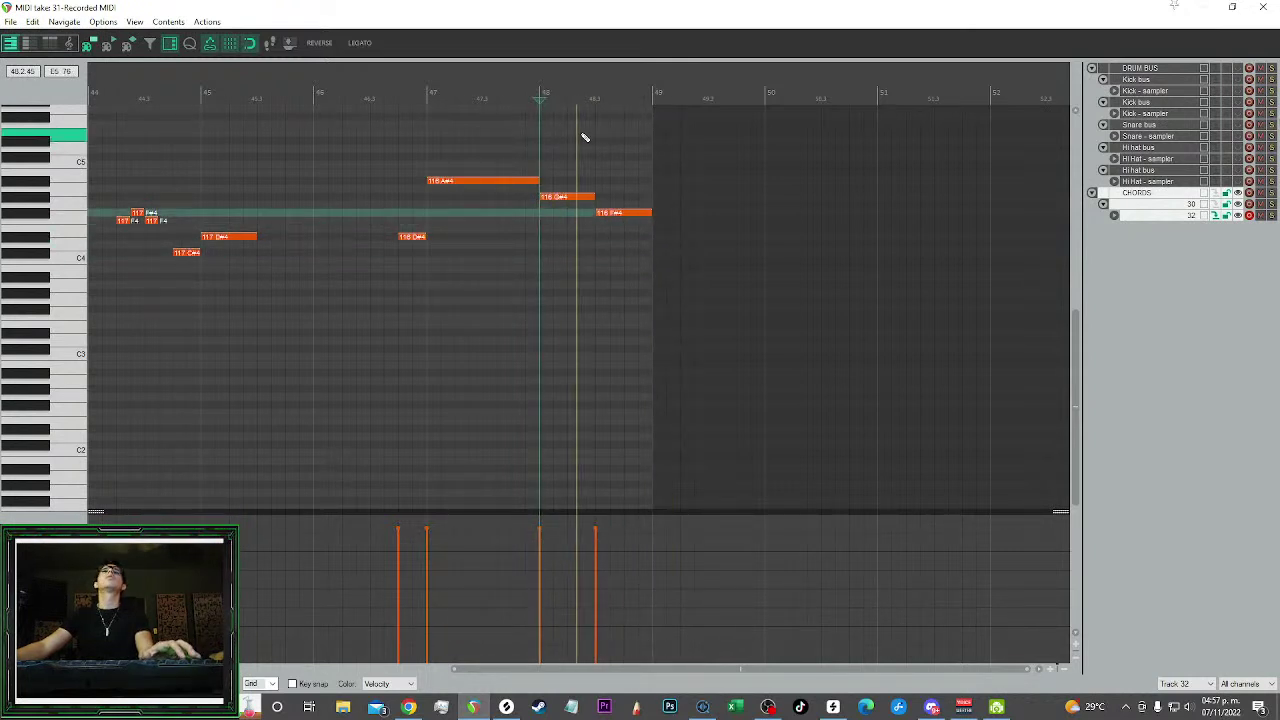
{"action": "left_click", "coordinate": [623, 214]}
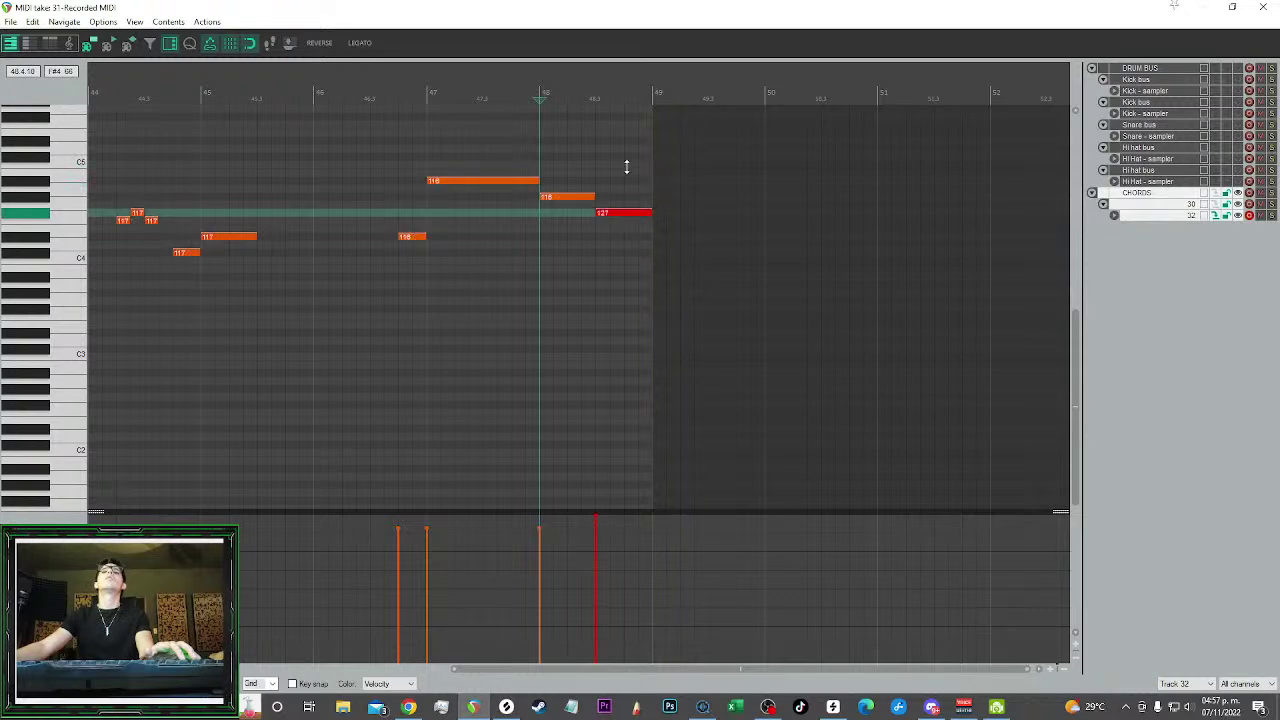
{"action": "left_click", "coordinate": [626, 230]}
Close the MIDI editor and play the recorded take on track 32 from its start
{"action": "left_click", "coordinate": [1262, 7]}
{"action": "left_click_drag", "start_coordinate": [973, 308], "coordinate": [1020, 400]}
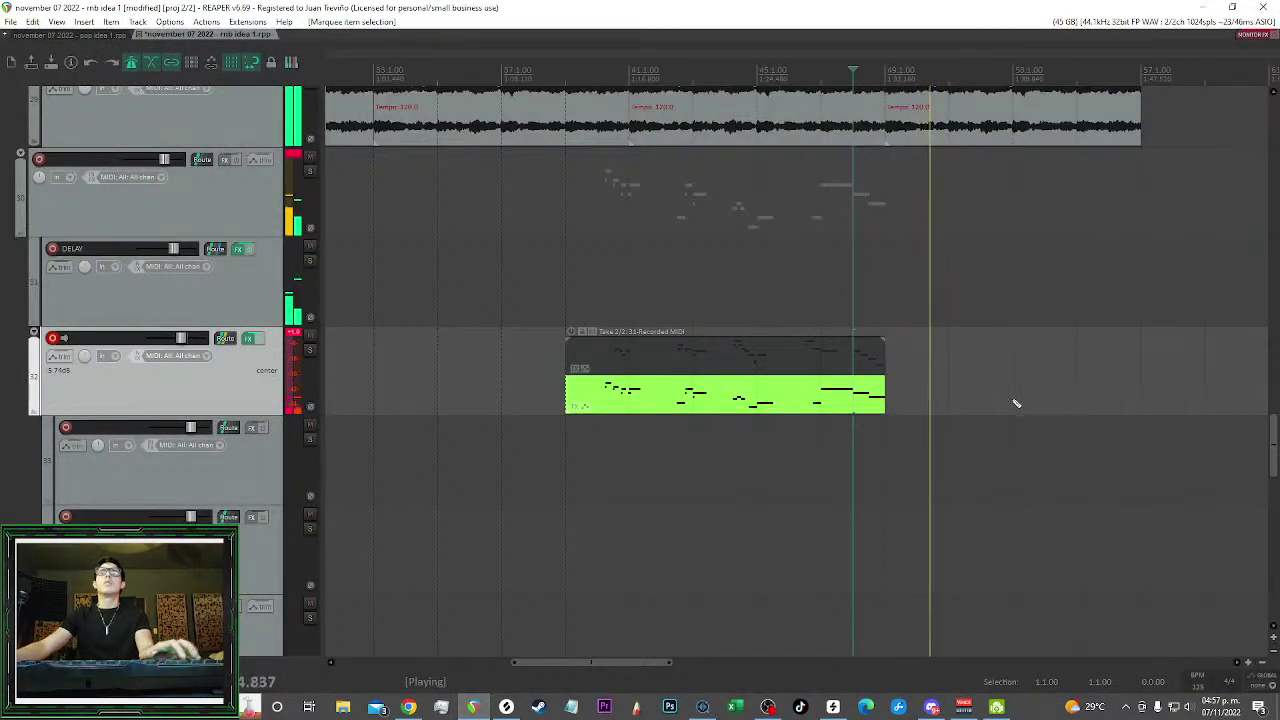
{"action": "scroll", "coordinate": [1020, 400], "scroll_direction": "down", "scroll_amount": 2}
{"action": "left_click", "coordinate": [560, 370]}
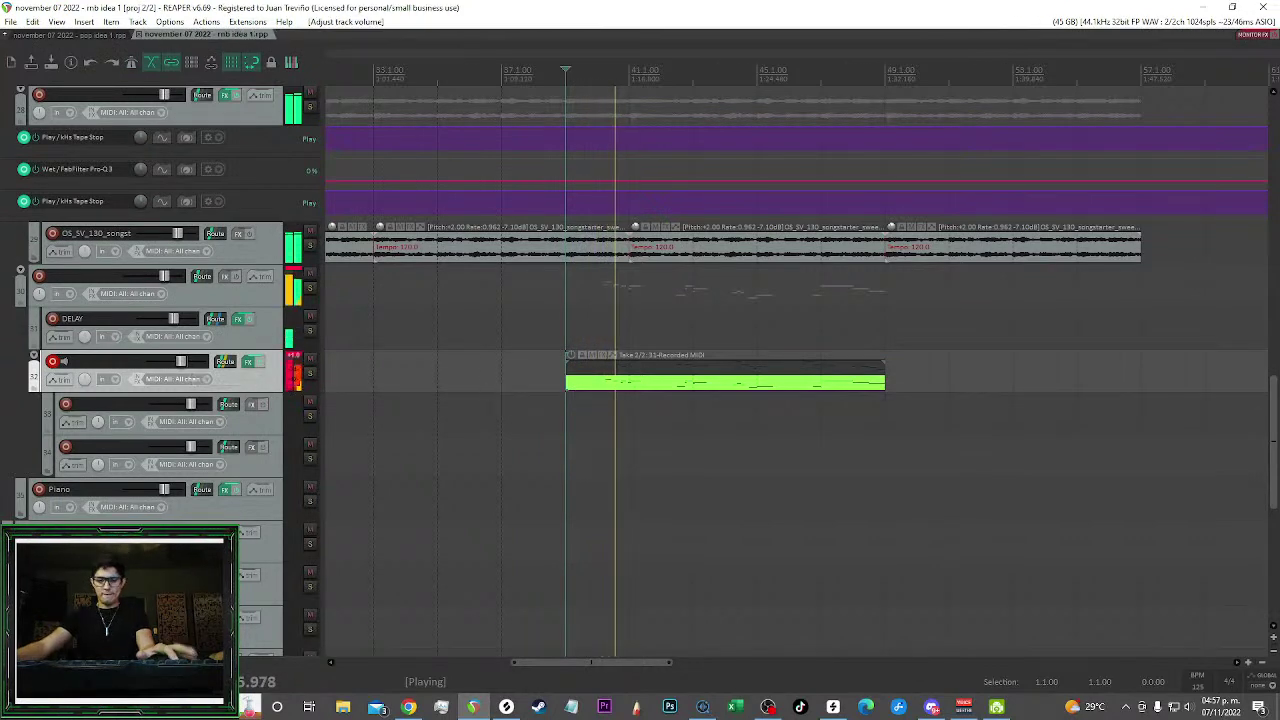
{"action": "scroll", "coordinate": [858, 344], "scroll_direction": "down", "scroll_amount": 3}
{"action": "scroll", "coordinate": [858, 344], "scroll_direction": "down", "scroll_amount": 2}
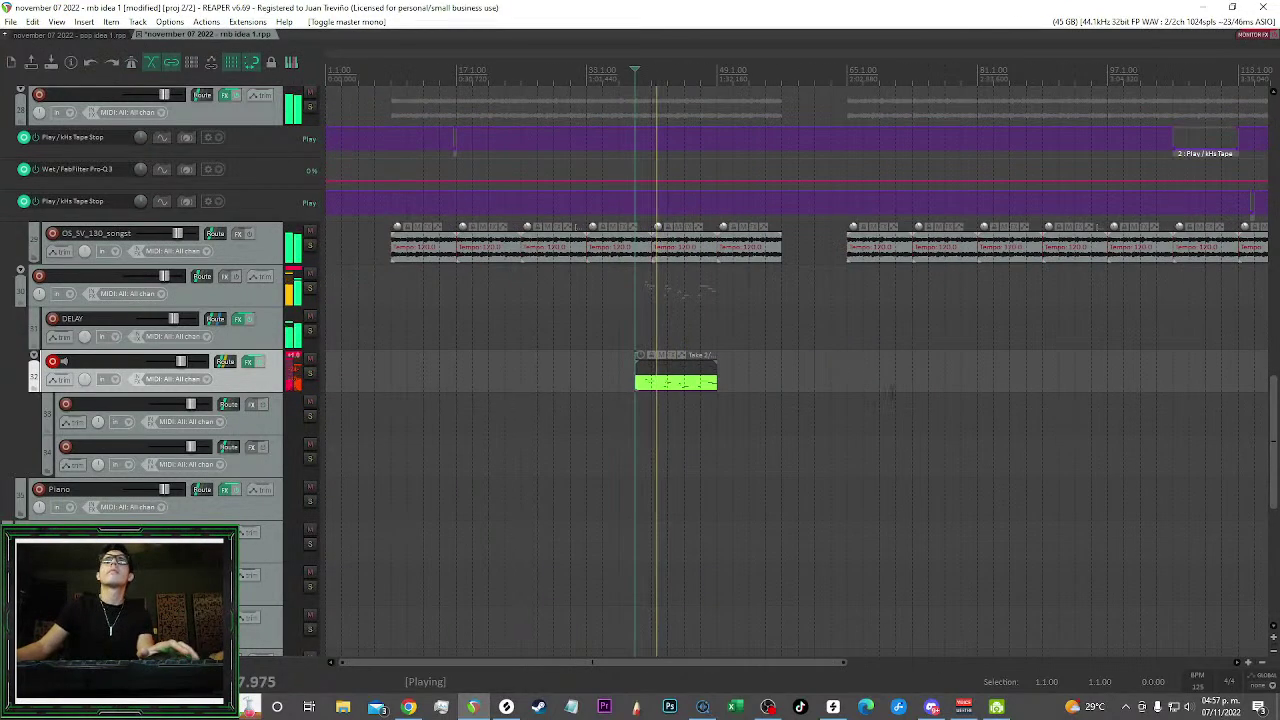
Move the recorded MIDI item on track 32 earlier by 16 bars so it ends at bar 33
{"action": "scroll", "coordinate": [907, 438], "scroll_direction": "down", "scroll_amount": 2, "text": "ctrl"}
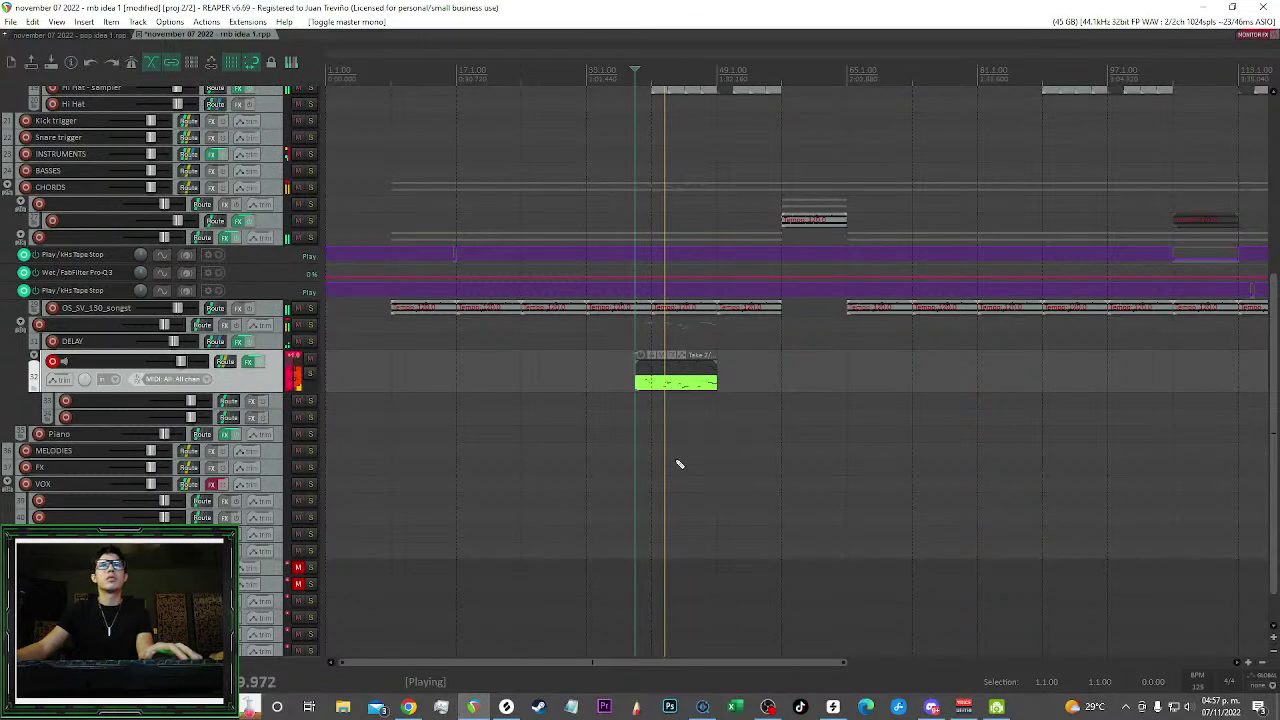
{"action": "scroll", "coordinate": [679, 464], "scroll_direction": "up", "scroll_amount": 5}
{"action": "left_click_drag", "start_coordinate": [687, 554], "coordinate": [556, 537]}
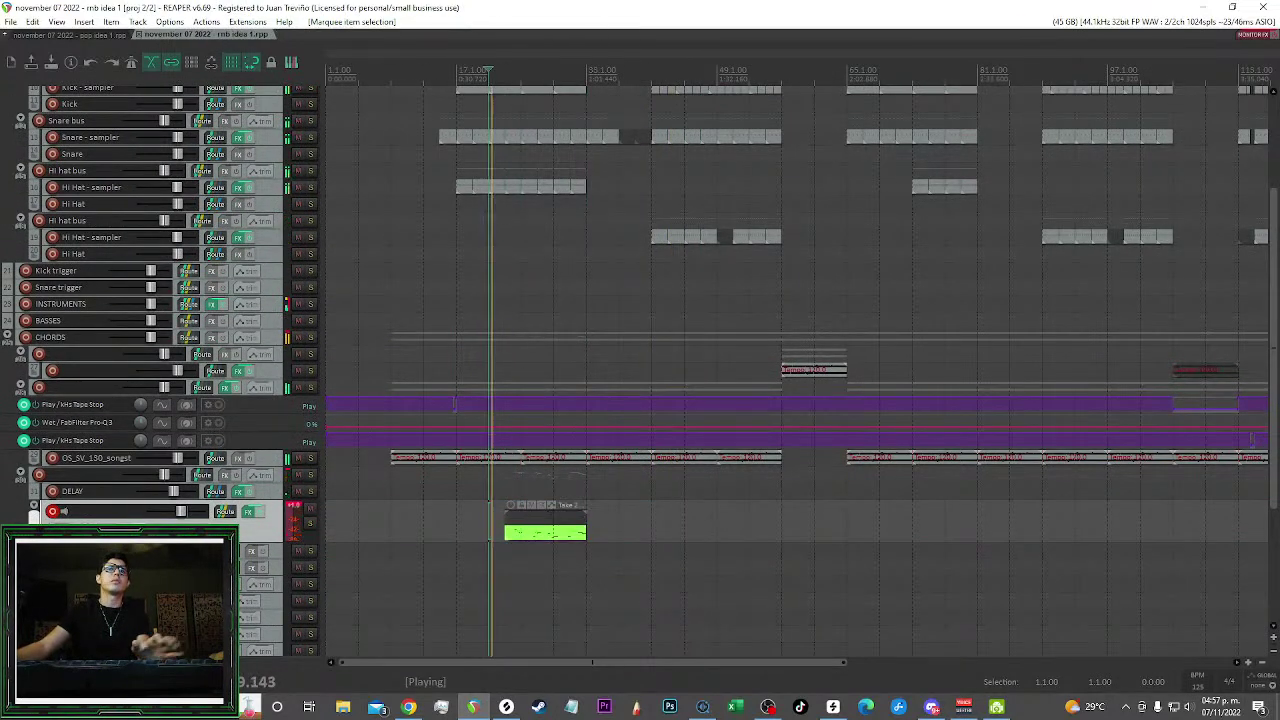
Play from the second drum section and inspect the CR8 Sampler on Kick - sampler track 10
{"action": "scroll", "coordinate": [556, 306], "scroll_direction": "up", "scroll_amount": 3}
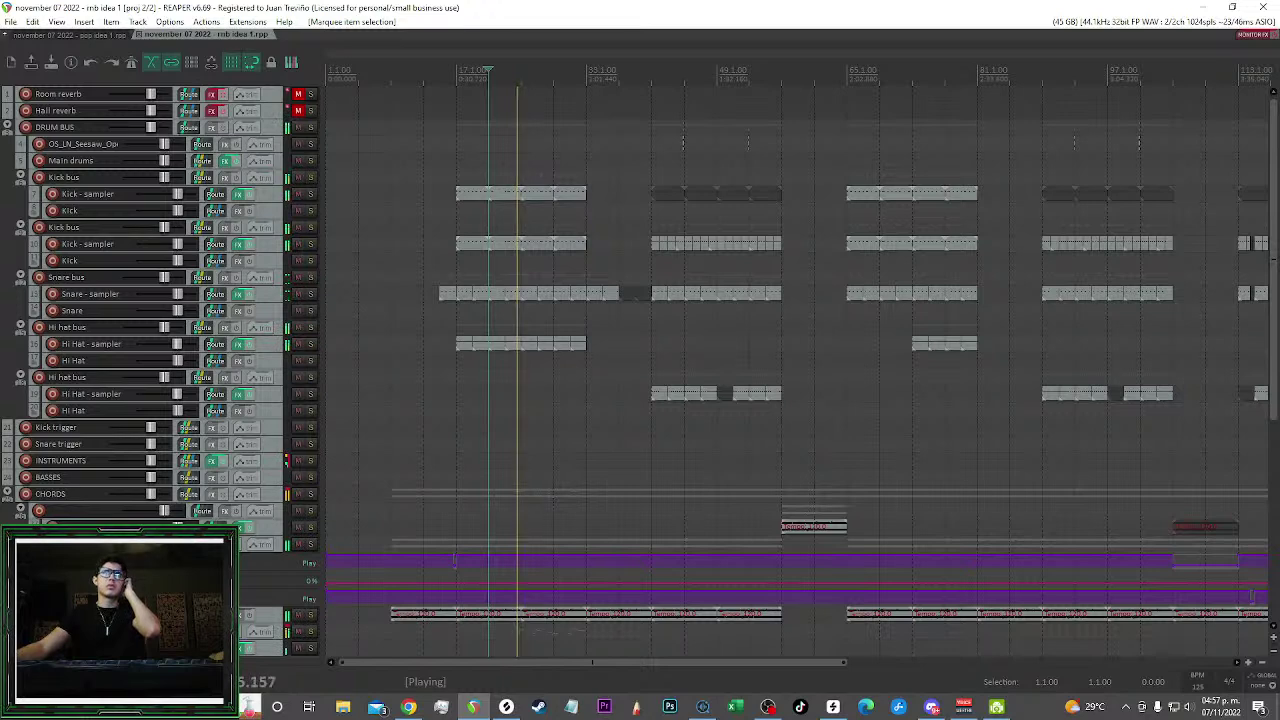
{"action": "left_click", "coordinate": [273, 248]}
{"action": "left_click", "coordinate": [651, 246]}
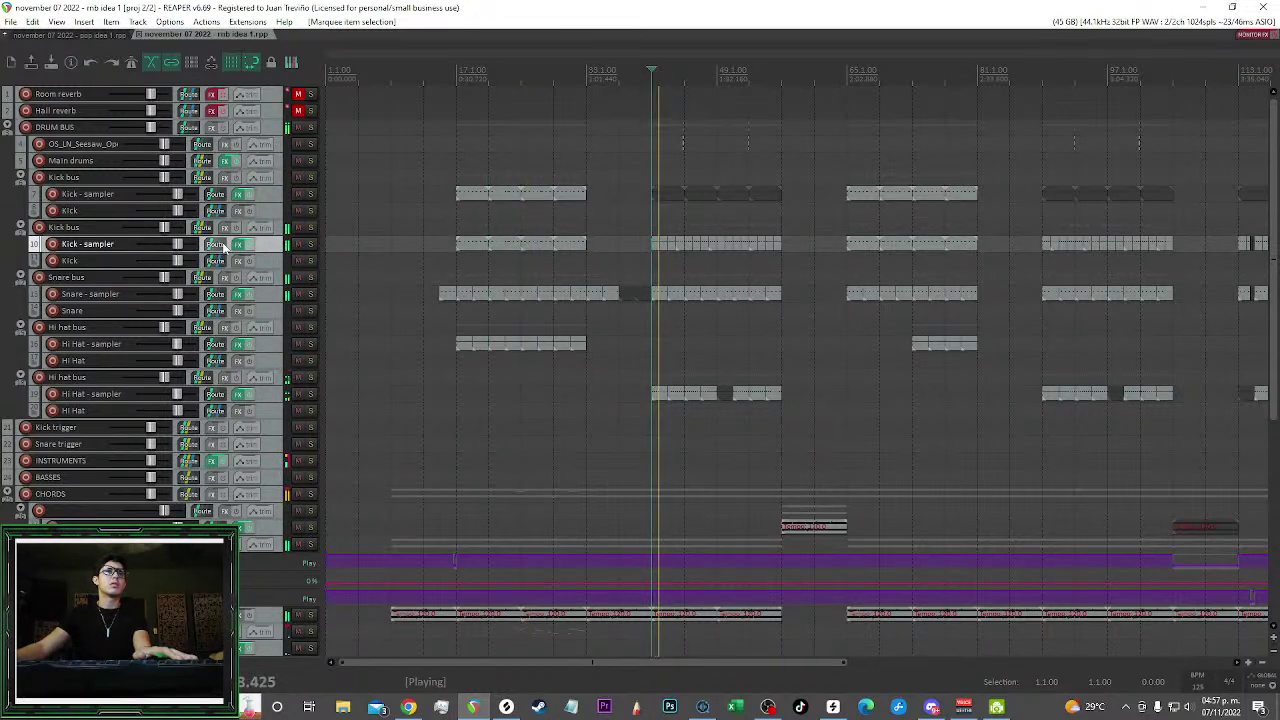
{"action": "left_click", "coordinate": [236, 244]}
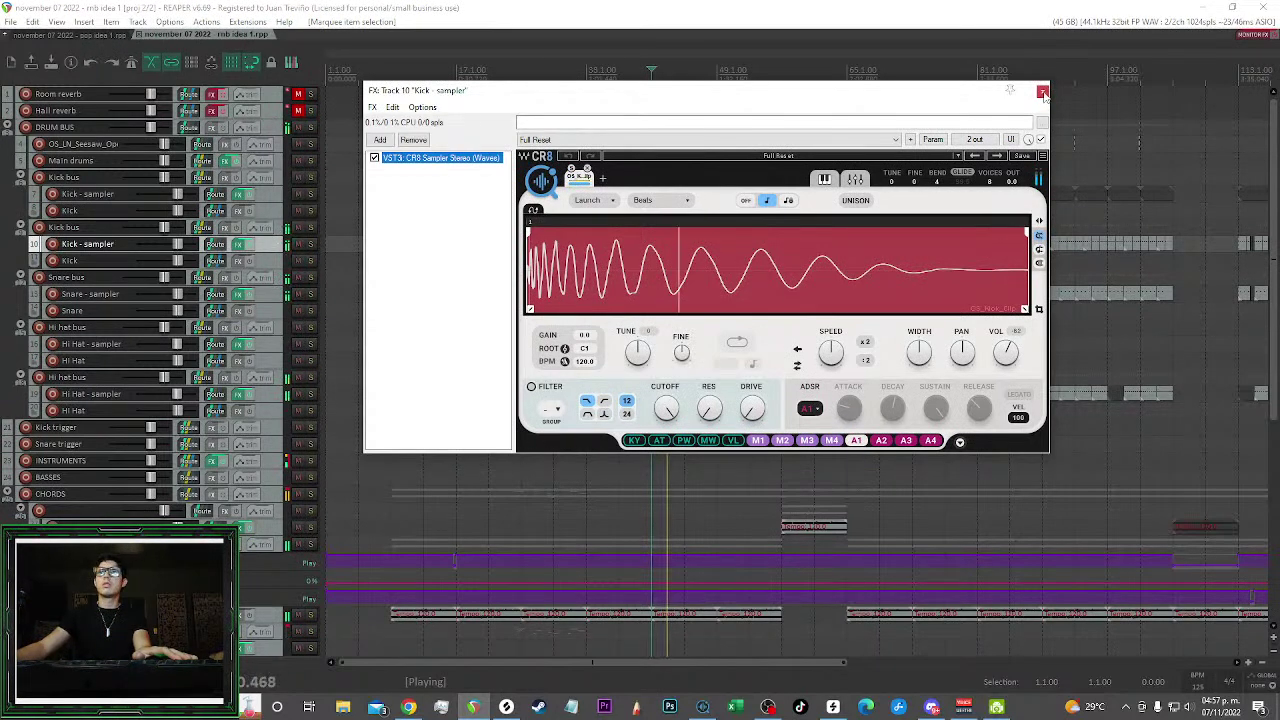
{"action": "left_click", "coordinate": [1043, 92]}
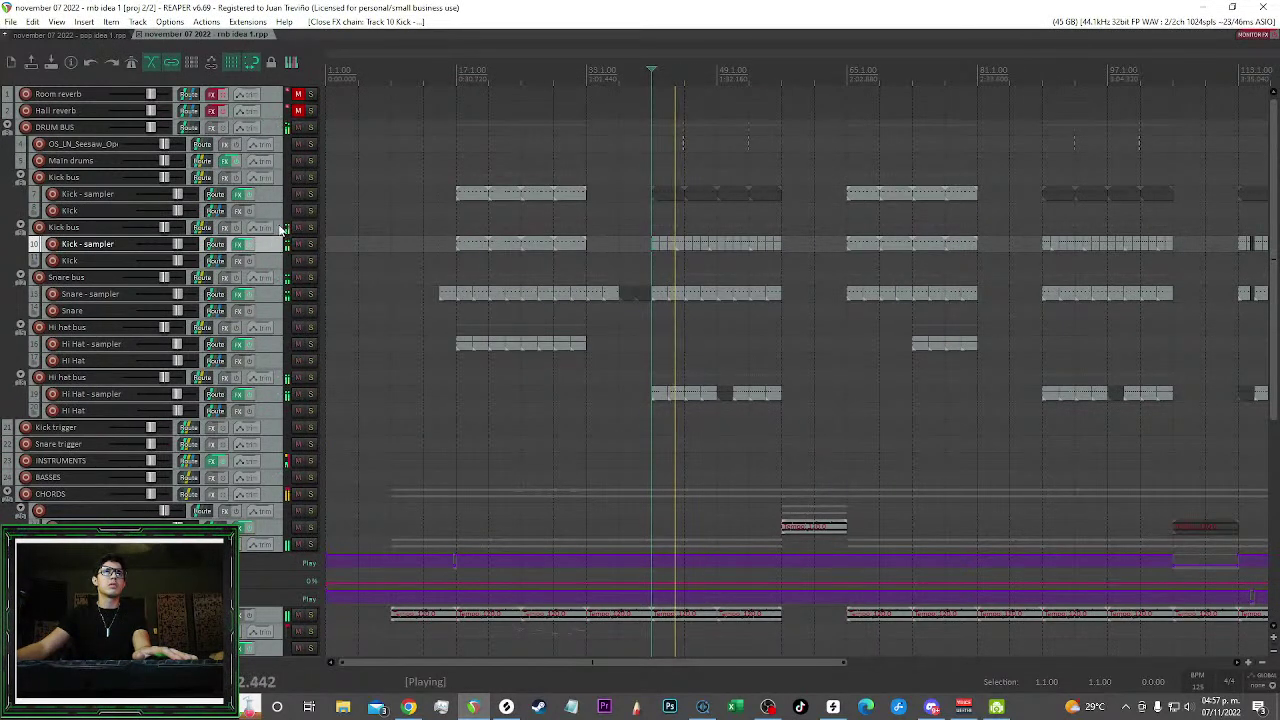
Delete the items at bars 17–33 and 65–81 from Kick - sampler track 10 and save the project
{"action": "left_click_drag", "start_coordinate": [582, 254], "coordinate": [446, 239]}
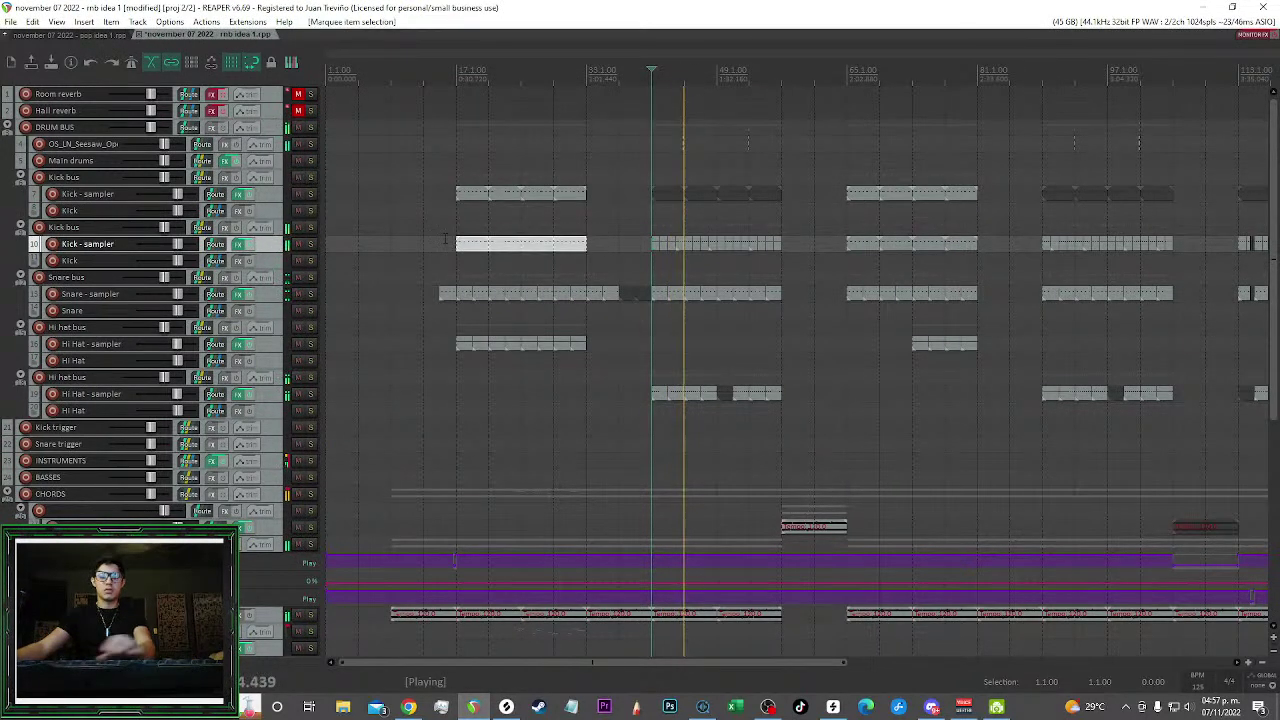
{"action": "key", "text": "Delete"}
{"action": "left_click", "coordinate": [871, 240]}
{"action": "key", "text": "Delete"}
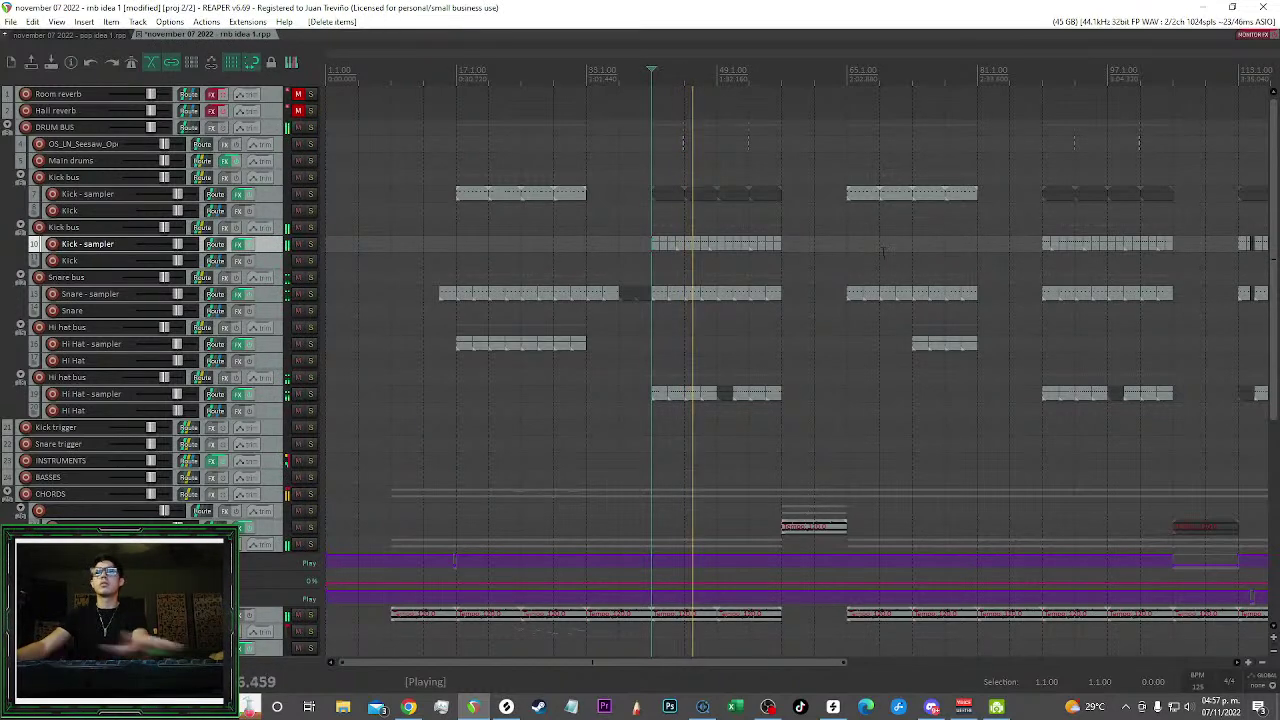
{"action": "scroll", "coordinate": [889, 262], "scroll_direction": "down", "scroll_amount": 2}
{"action": "left_click_drag", "start_coordinate": [987, 240], "coordinate": [985, 240]}
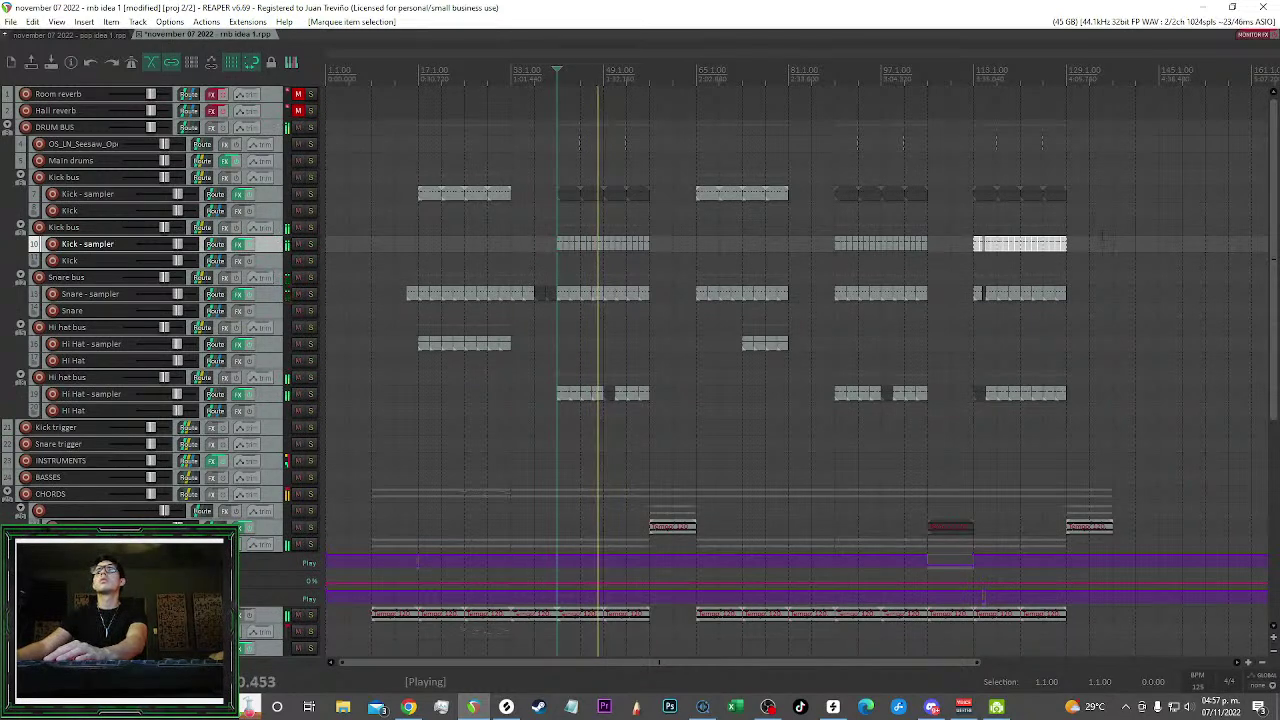
{"action": "left_click", "coordinate": [1143, 228]}
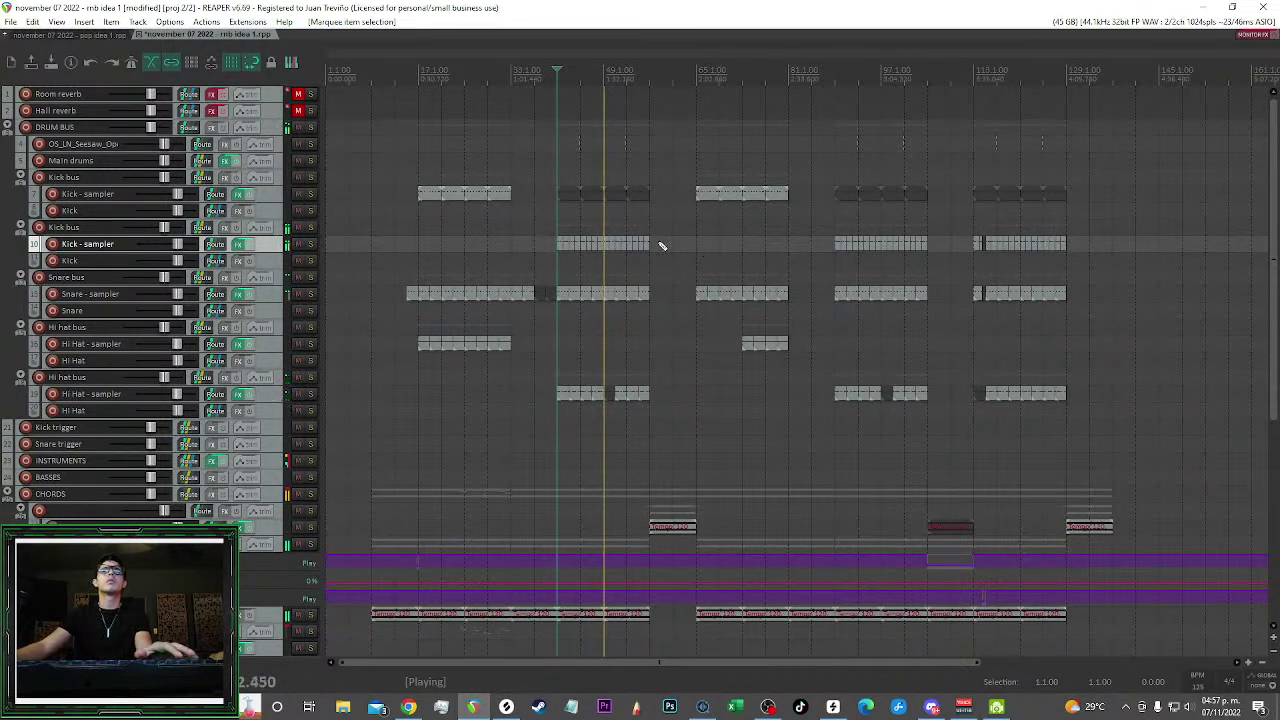
{"action": "key", "text": "ctrl+s"}
Play the arrangement from bar 17 to review the moved melody with the drums
{"action": "scroll", "coordinate": [580, 560], "scroll_direction": "down", "scroll_amount": 3}
{"action": "left_click_drag", "start_coordinate": [588, 574], "coordinate": [471, 504]}
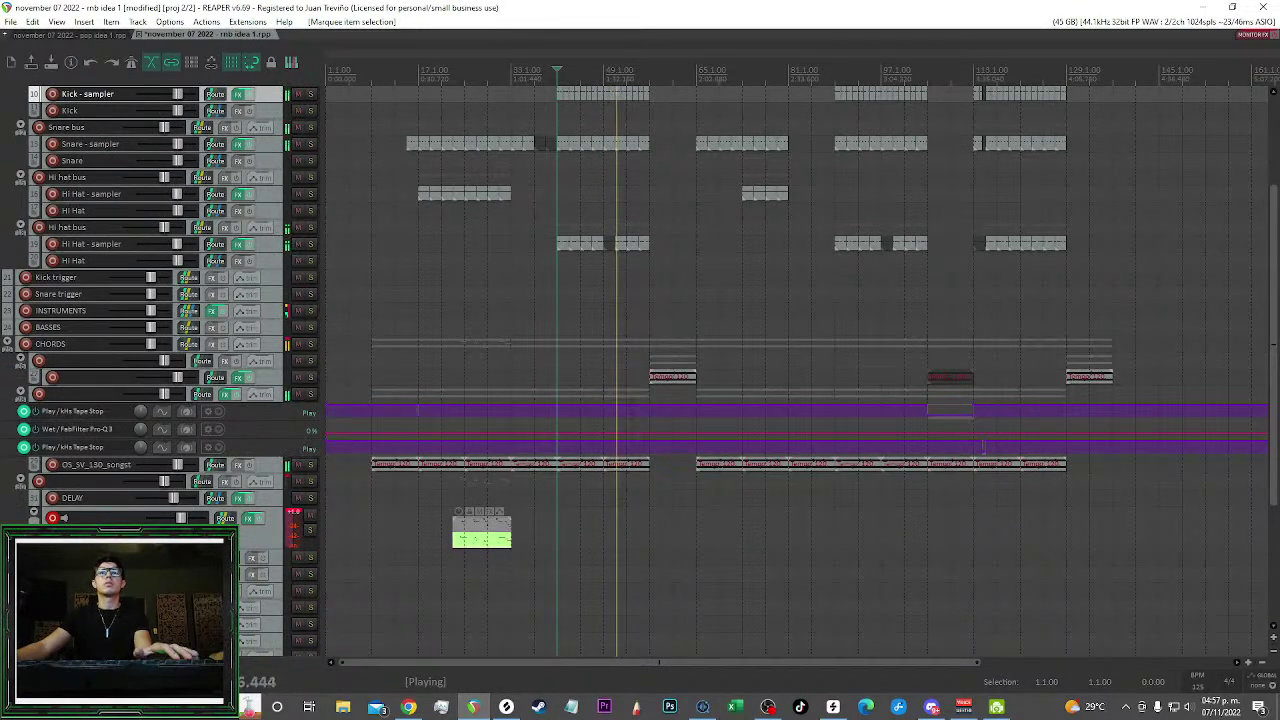
{"action": "scroll", "coordinate": [600, 330], "scroll_direction": "up", "scroll_amount": 2}
{"action": "scroll", "coordinate": [594, 318], "scroll_direction": "up", "scroll_amount": 1}
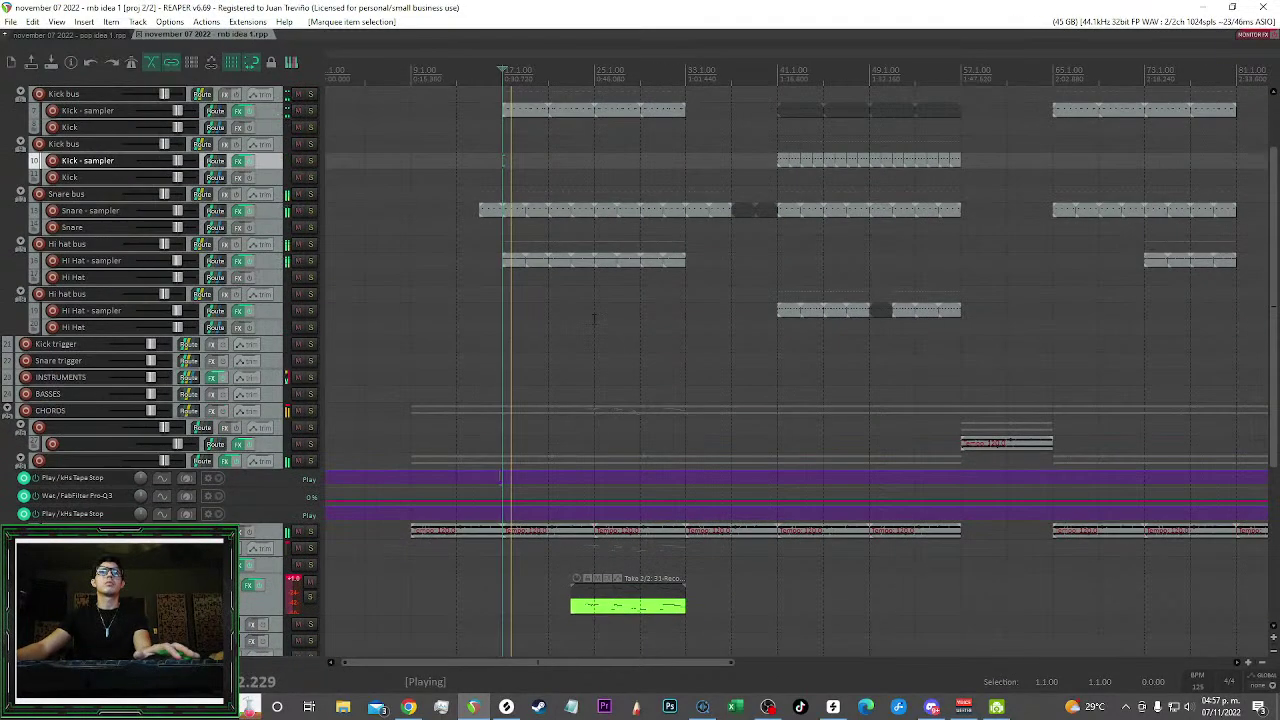
{"action": "scroll", "coordinate": [600, 335], "scroll_direction": "down", "scroll_amount": 2}
{"action": "scroll", "coordinate": [600, 338], "scroll_direction": "up", "scroll_amount": 1}
{"action": "scroll", "coordinate": [483, 367], "scroll_direction": "up", "scroll_amount": 2}
{"action": "left_click_drag", "start_coordinate": [553, 369], "coordinate": [375, 328]}
{"action": "scroll", "coordinate": [603, 380], "scroll_direction": "left", "scroll_amount": 2}
{"action": "left_click", "coordinate": [604, 382]}
Lower the CR8 Sampler's volume on the first Hi Hat - sampler track, track 16
{"action": "left_click", "coordinate": [268, 327]}
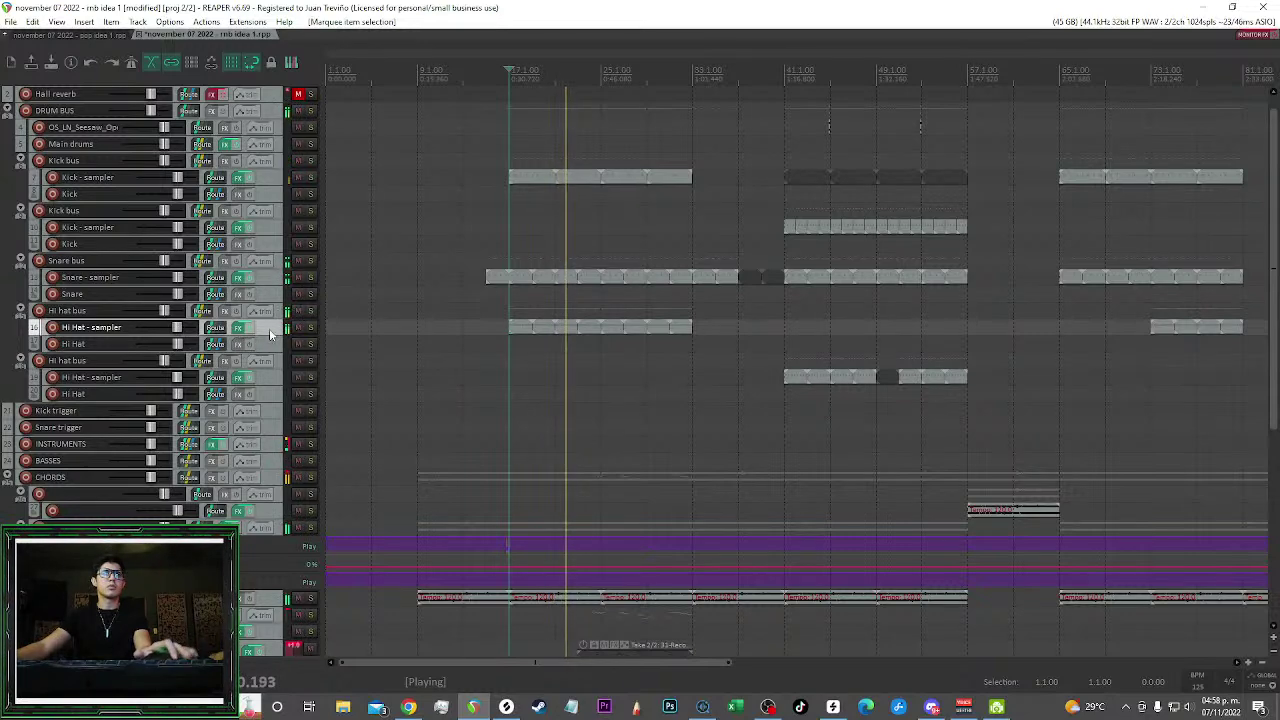
{"action": "left_click", "coordinate": [238, 327]}
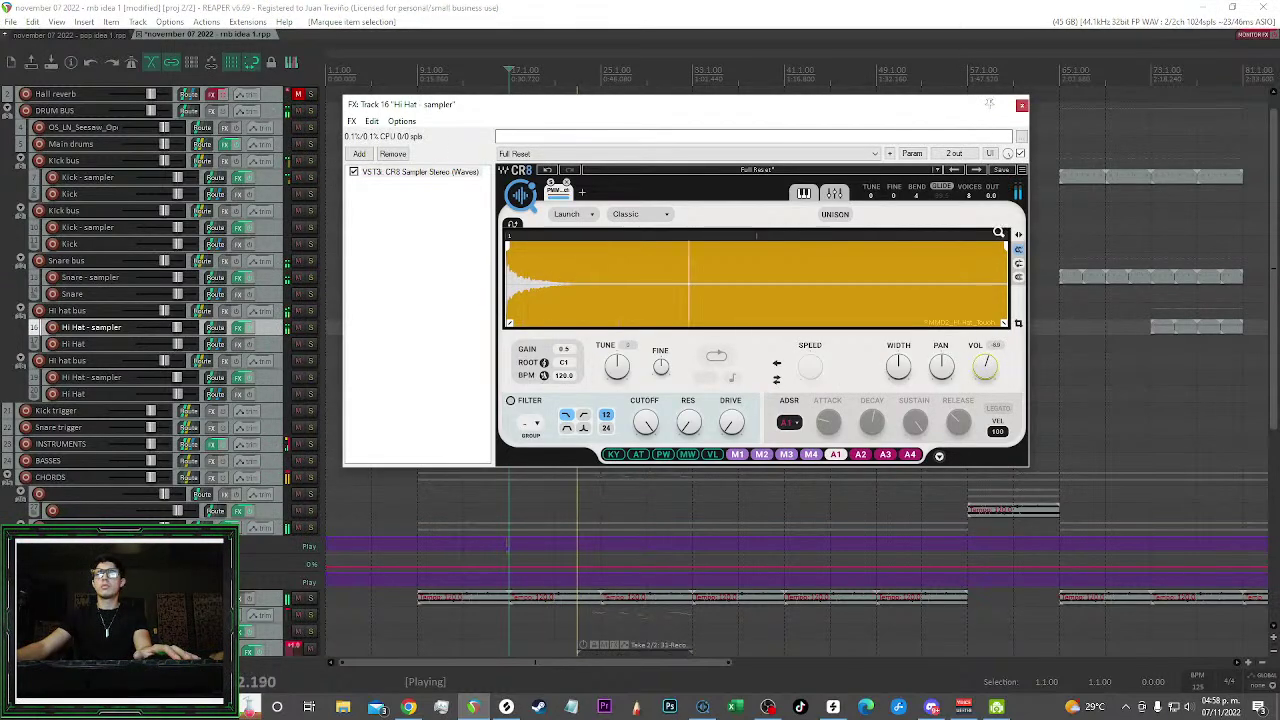
{"action": "left_click", "coordinate": [1021, 105]}
{"action": "left_click_drag", "start_coordinate": [520, 322], "coordinate": [527, 358]}
{"action": "key", "text": "ctrl+z"}
{"action": "left_click", "coordinate": [535, 356]}
{"action": "scroll", "coordinate": [547, 362], "scroll_direction": "up", "scroll_amount": 3}
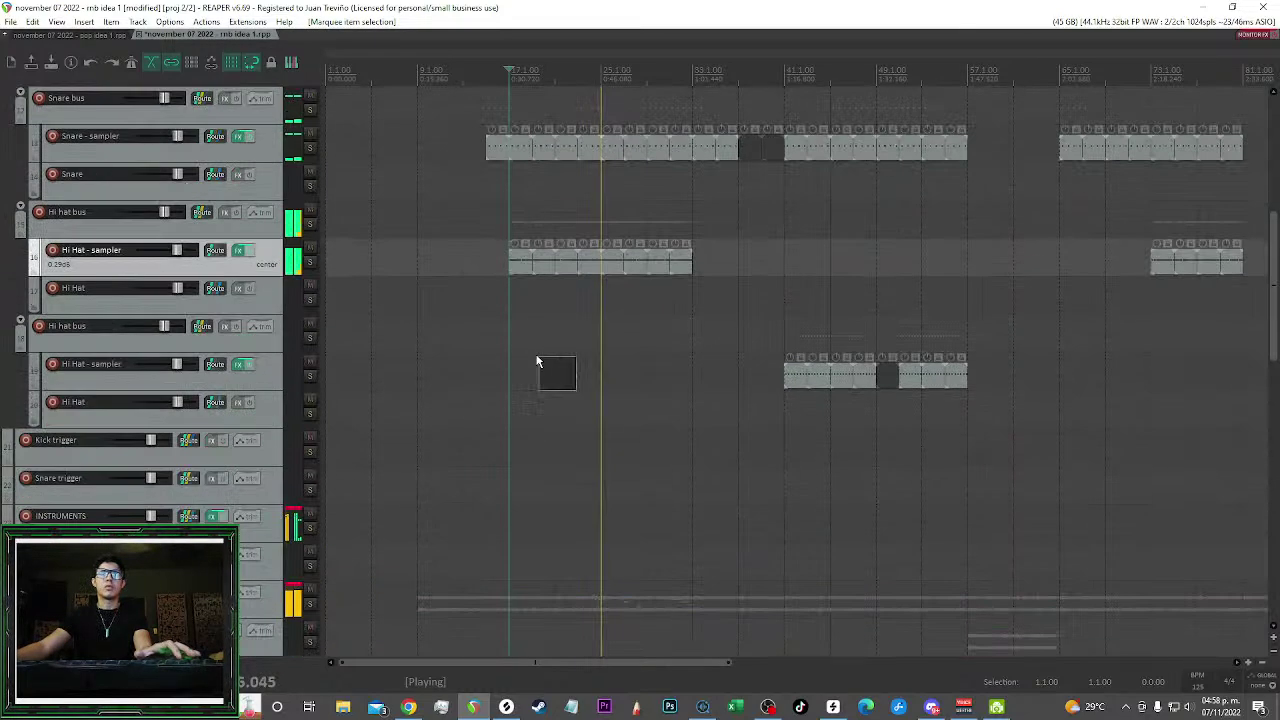
{"action": "left_click", "coordinate": [238, 250]}
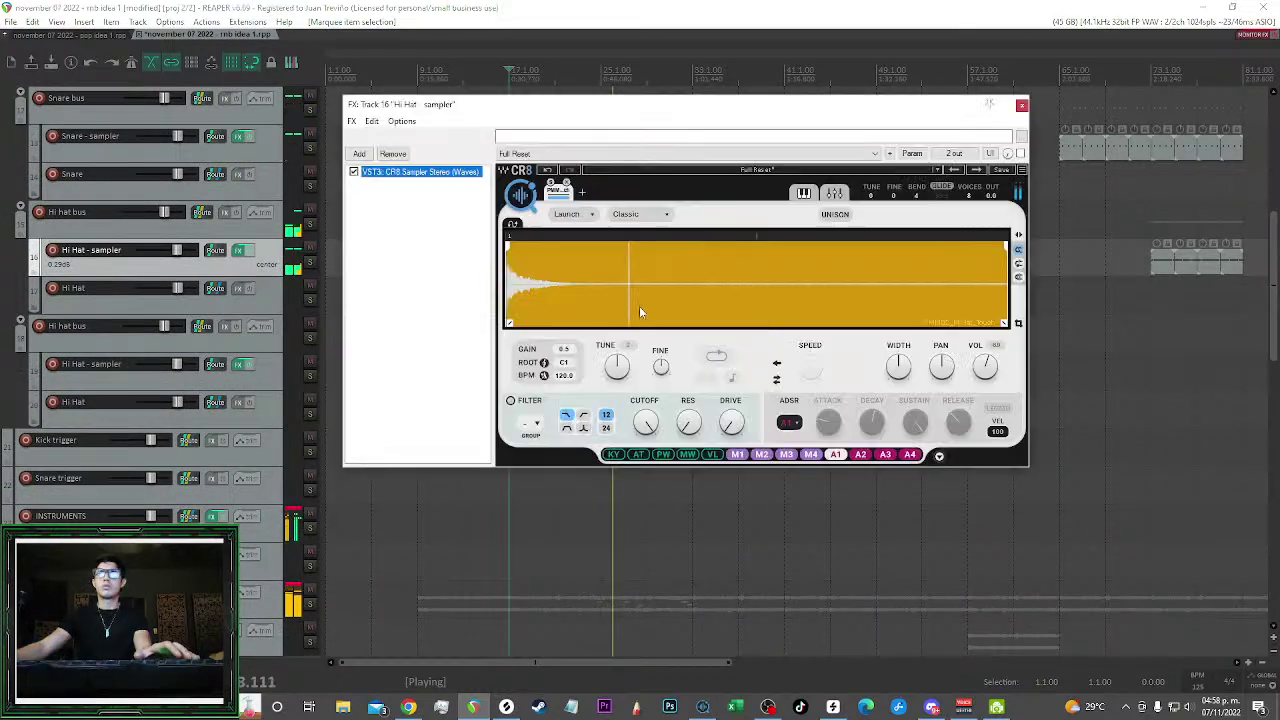
{"action": "left_click_drag", "start_coordinate": [986, 370], "coordinate": [986, 392]}
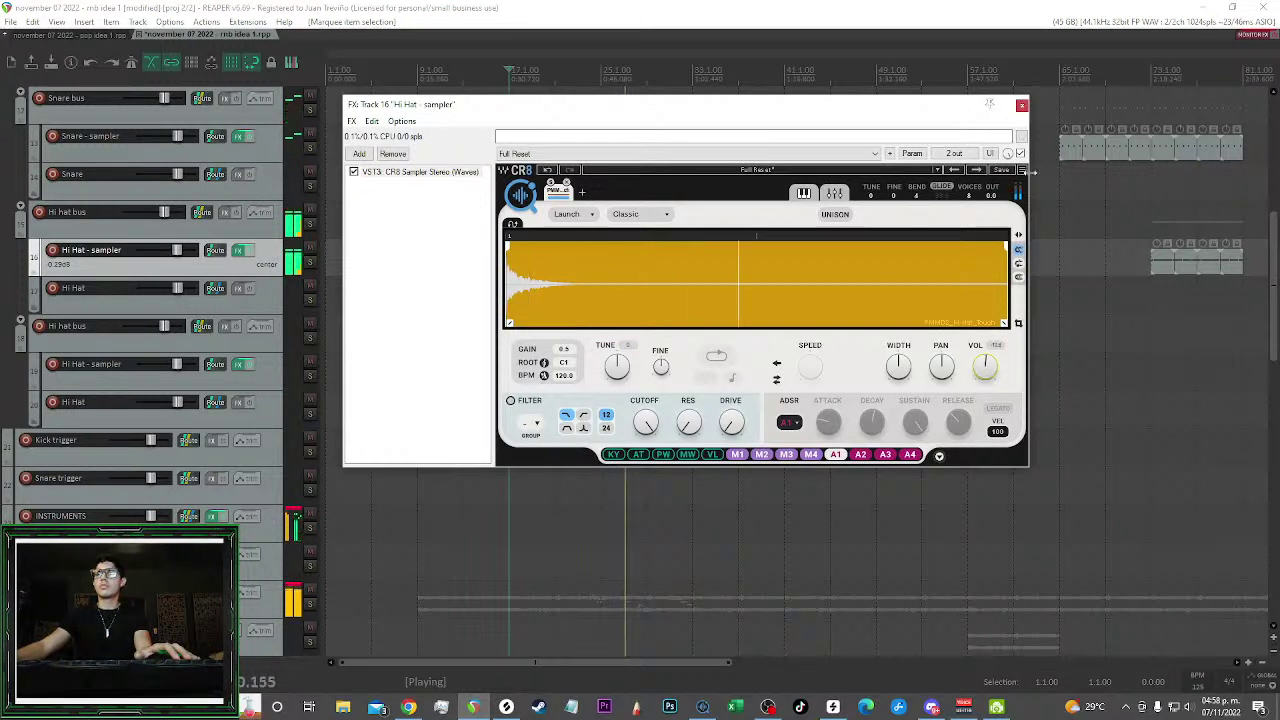
{"action": "left_click", "coordinate": [1021, 106]}
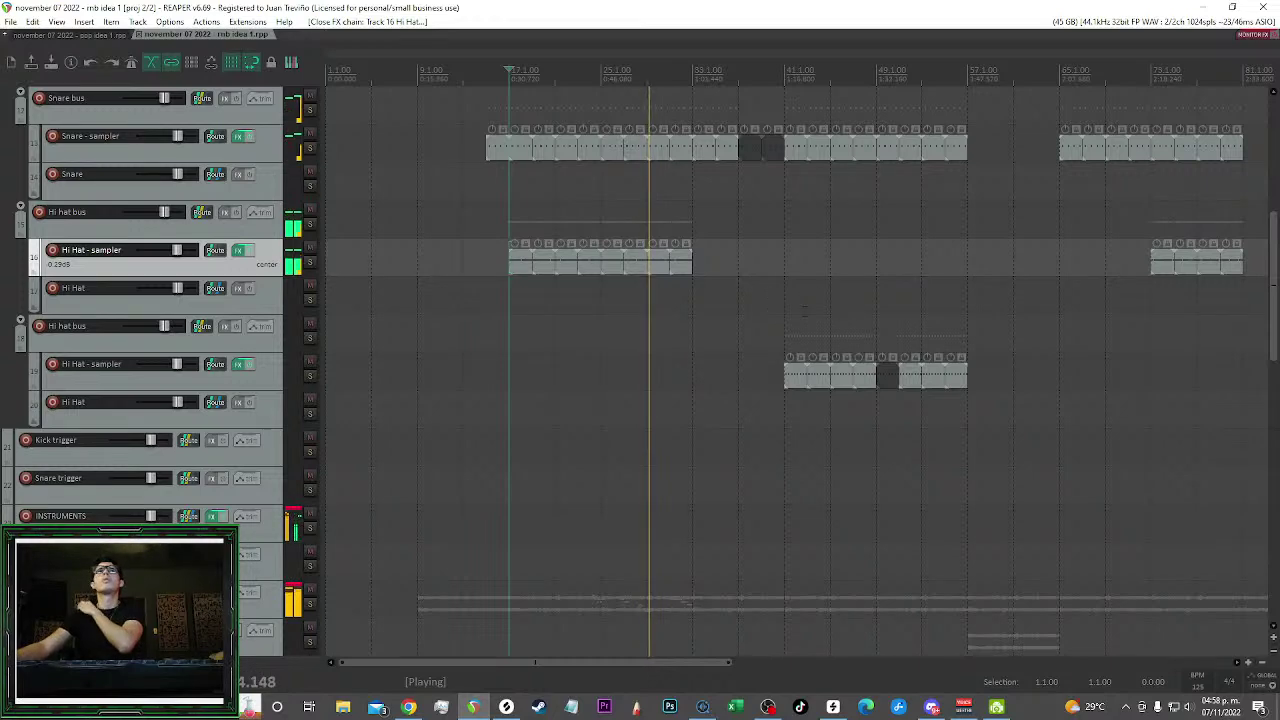
Add the ValhallaVintageVerb reverb to track 32 after Komplete Kontrol
{"action": "scroll", "coordinate": [754, 466], "scroll_direction": "down", "scroll_amount": 10}
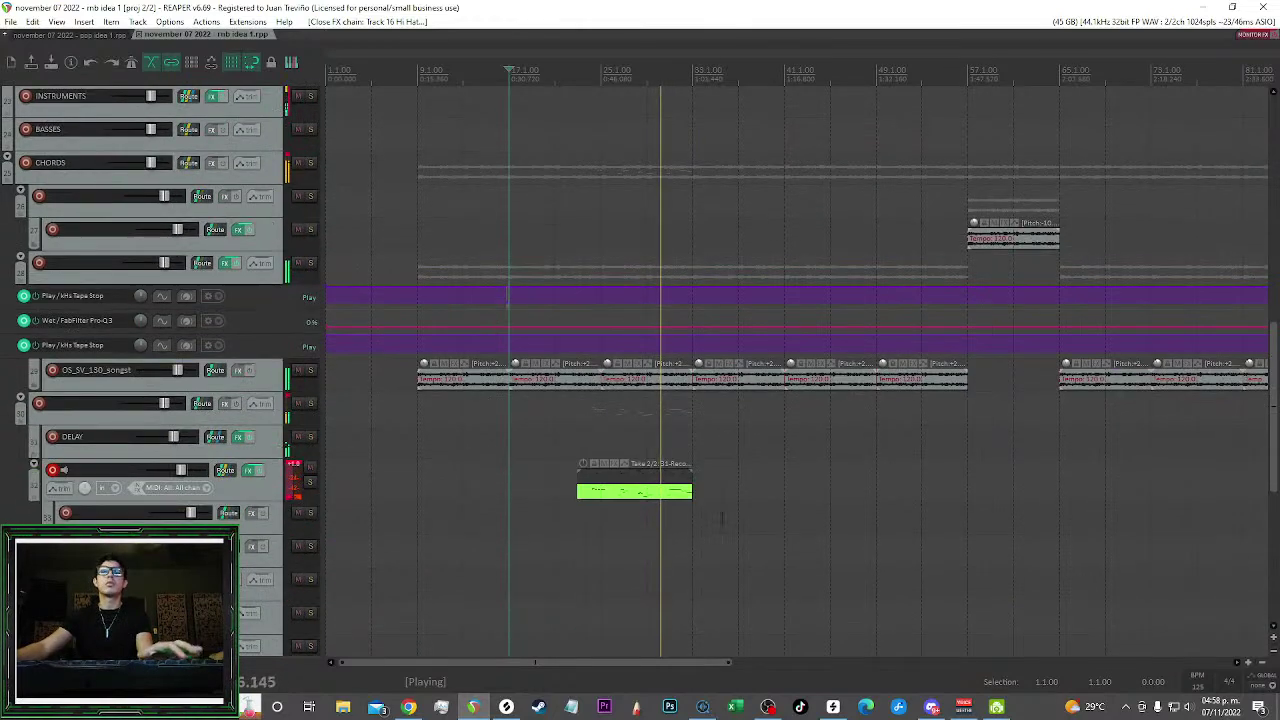
{"action": "left_click", "coordinate": [270, 384]}
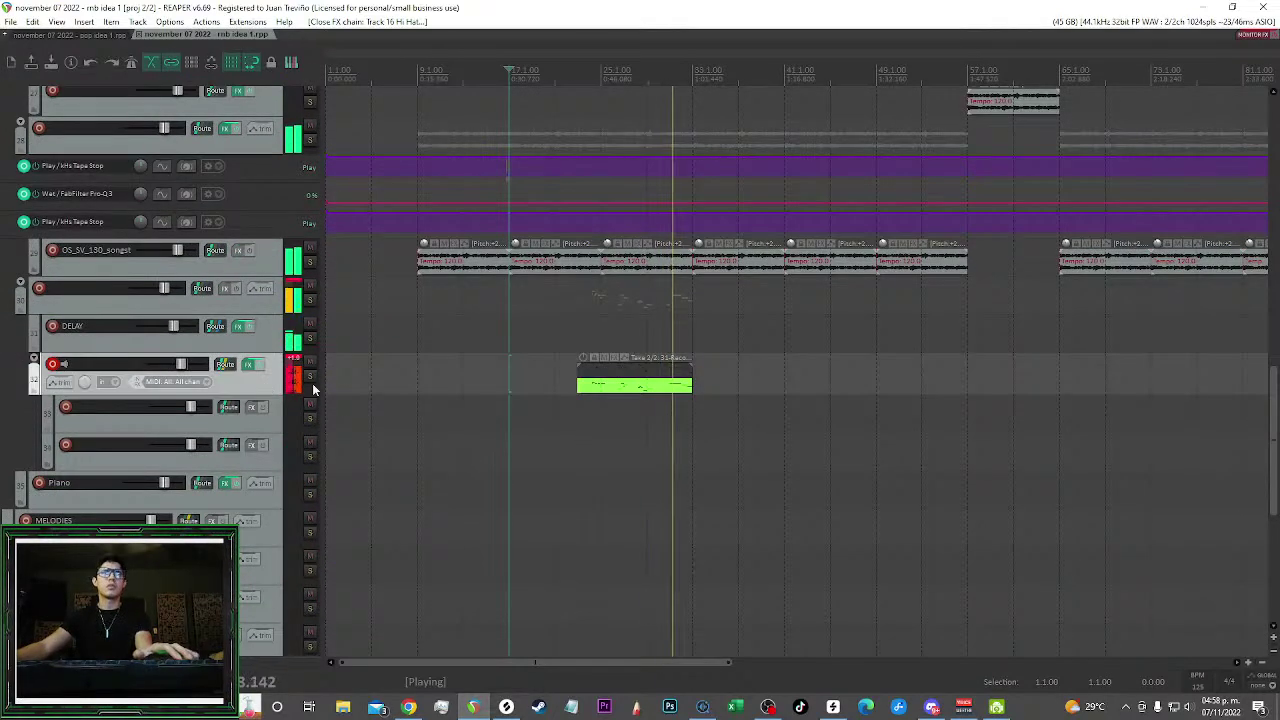
{"action": "key", "text": "v"}
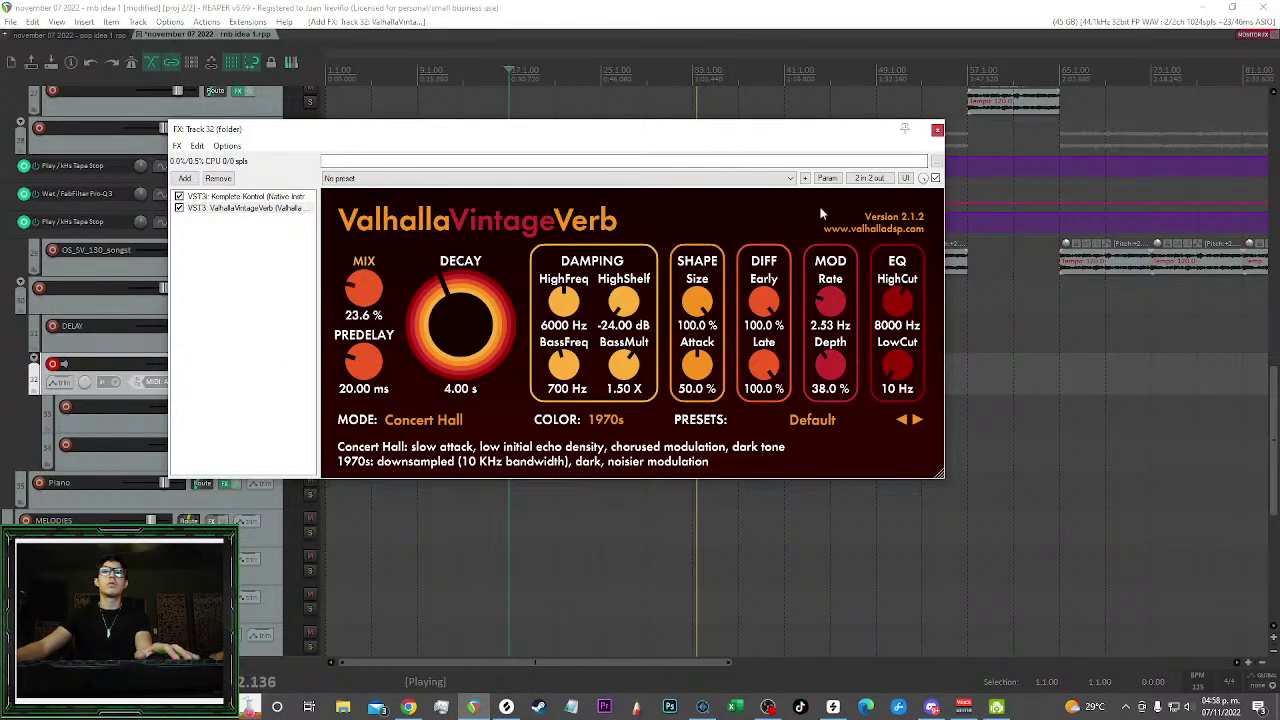
{"action": "left_click", "coordinate": [937, 130]}
Copy the recorded MIDI item from track 32 onto track 33, starting at bar 31
{"action": "scroll", "coordinate": [622, 475], "scroll_direction": "up", "scroll_amount": 4}
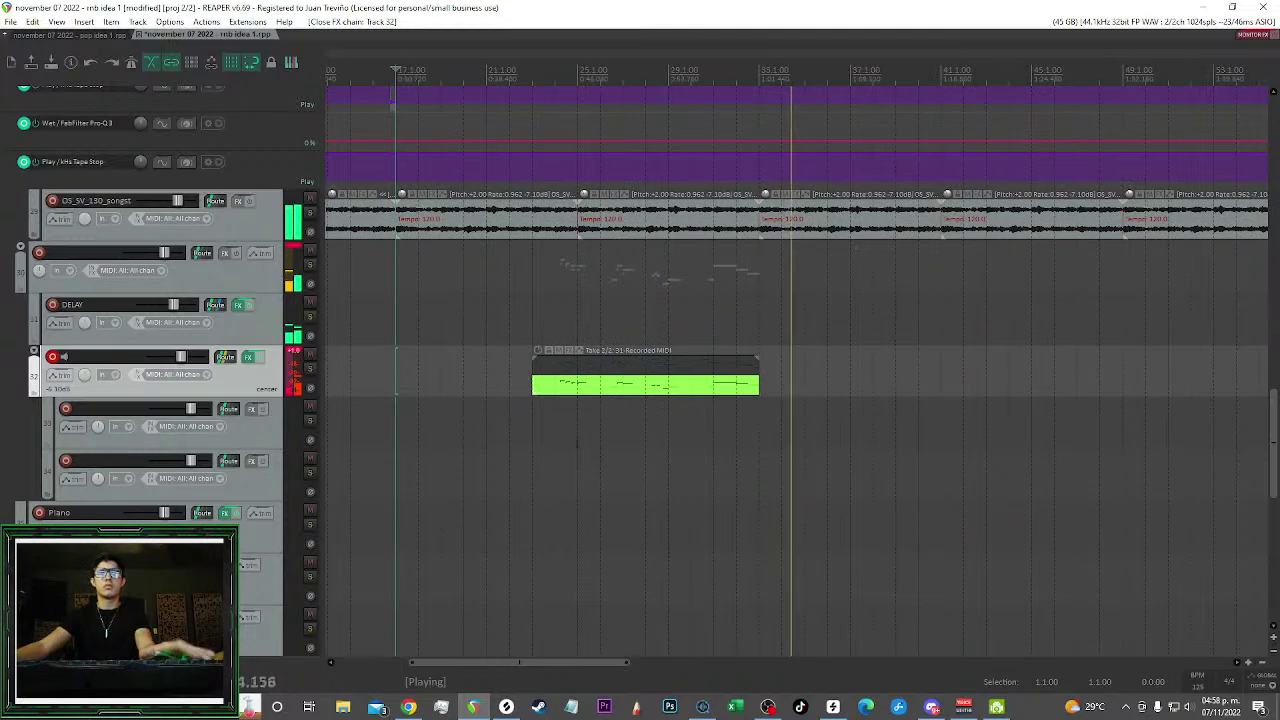
{"action": "scroll", "coordinate": [570, 415], "scroll_direction": "up", "scroll_amount": 5}
{"action": "scroll", "coordinate": [660, 436], "scroll_direction": "down", "scroll_amount": 5}
{"action": "left_click_drag", "start_coordinate": [730, 396], "coordinate": [915, 419]}
{"action": "scroll", "coordinate": [900, 430], "scroll_direction": "up", "scroll_amount": 6}
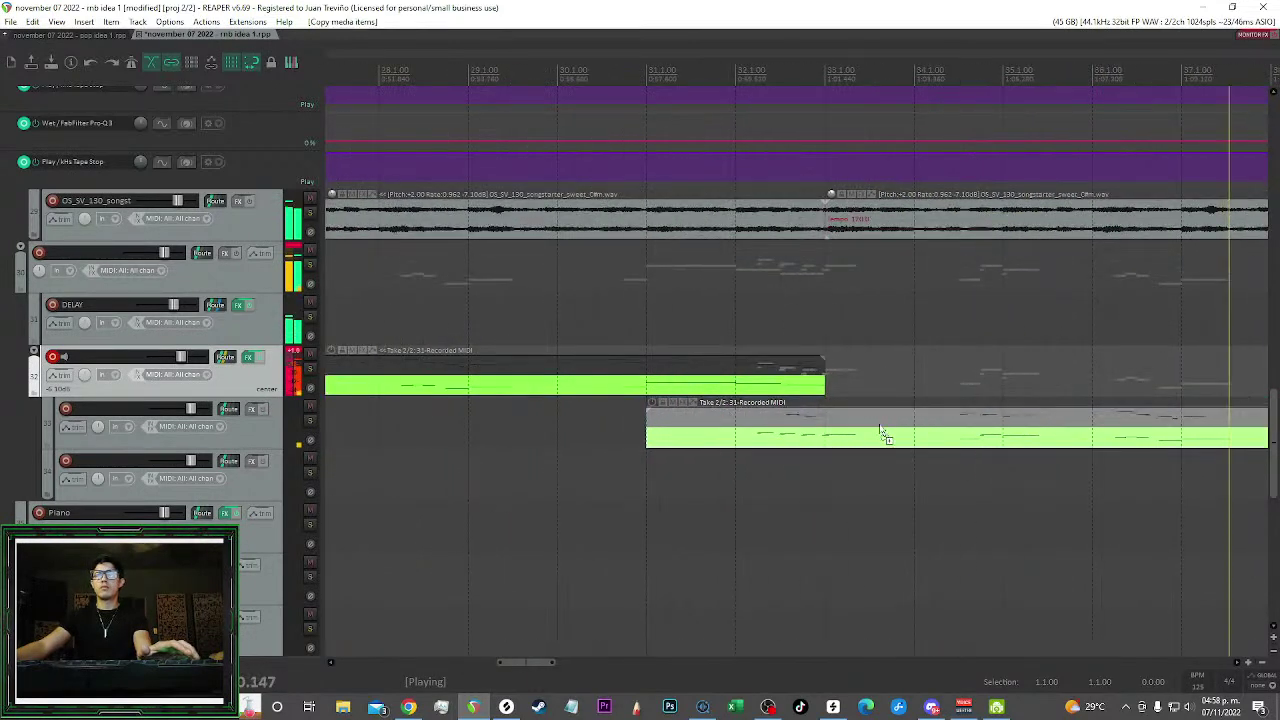
Cut the copied item on track 33 down to a fragment about one bar long starting at bar 33
{"action": "left_click", "coordinate": [1090, 438]}
{"action": "scroll", "coordinate": [1110, 447], "scroll_direction": "down", "scroll_amount": 5}
{"action": "key", "text": "Delete"}
{"action": "left_click", "coordinate": [984, 438]}
{"action": "key", "text": "Delete"}
Open the recorded take on track 32 in the MIDI editor and toggle the visibility of track 33
{"action": "scroll", "coordinate": [1088, 323], "scroll_direction": "up", "scroll_amount": 6}
{"action": "scroll", "coordinate": [1043, 337], "scroll_direction": "up", "scroll_amount": 3}
{"action": "scroll", "coordinate": [992, 323], "scroll_direction": "up", "scroll_amount": 4}
{"action": "double_click", "coordinate": [755, 403]}
{"action": "scroll", "coordinate": [632, 237], "scroll_direction": "up", "scroll_amount": 3}
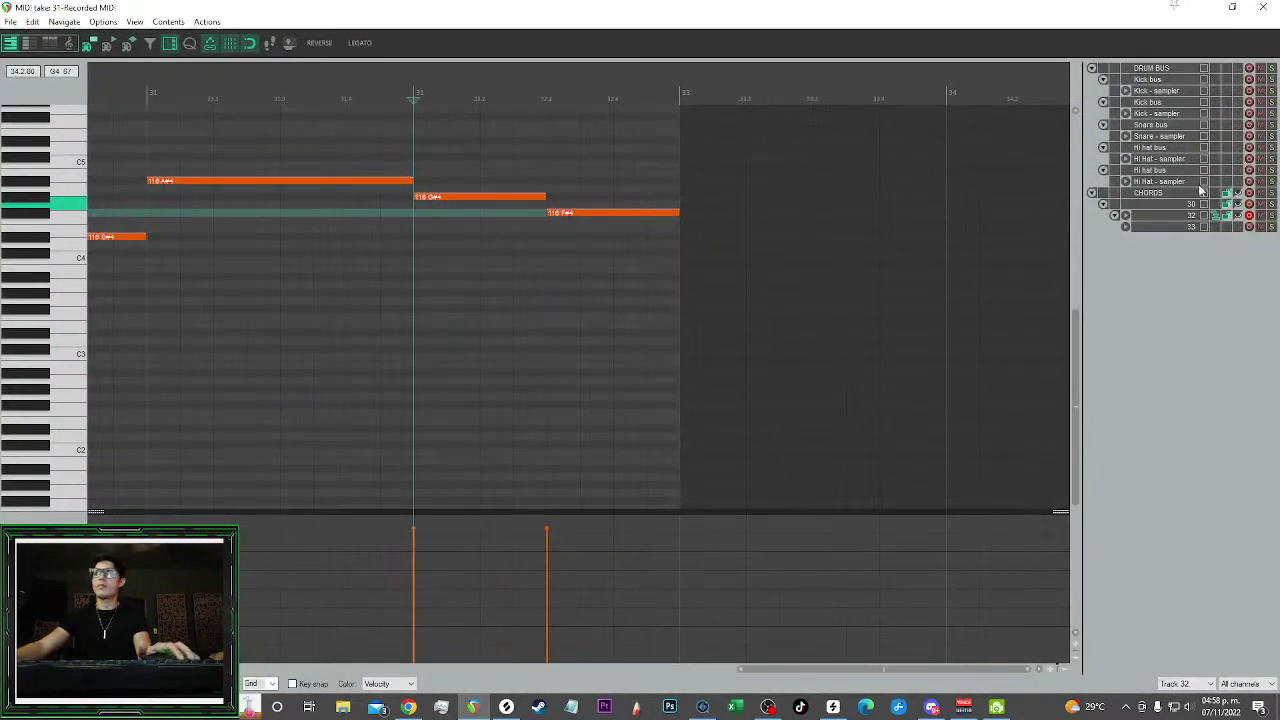
{"action": "left_click", "coordinate": [1238, 229]}
Slightly shorten the end of the melody's final F#4 note and save the project
{"action": "left_click_drag", "start_coordinate": [680, 212], "coordinate": [668, 212]}
{"action": "key", "text": "space"}
{"action": "scroll", "coordinate": [682, 236], "scroll_direction": "up", "scroll_amount": 3}
{"action": "key", "text": "Escape"}
{"action": "scroll", "coordinate": [1037, 357], "scroll_direction": "down", "scroll_amount": 4}
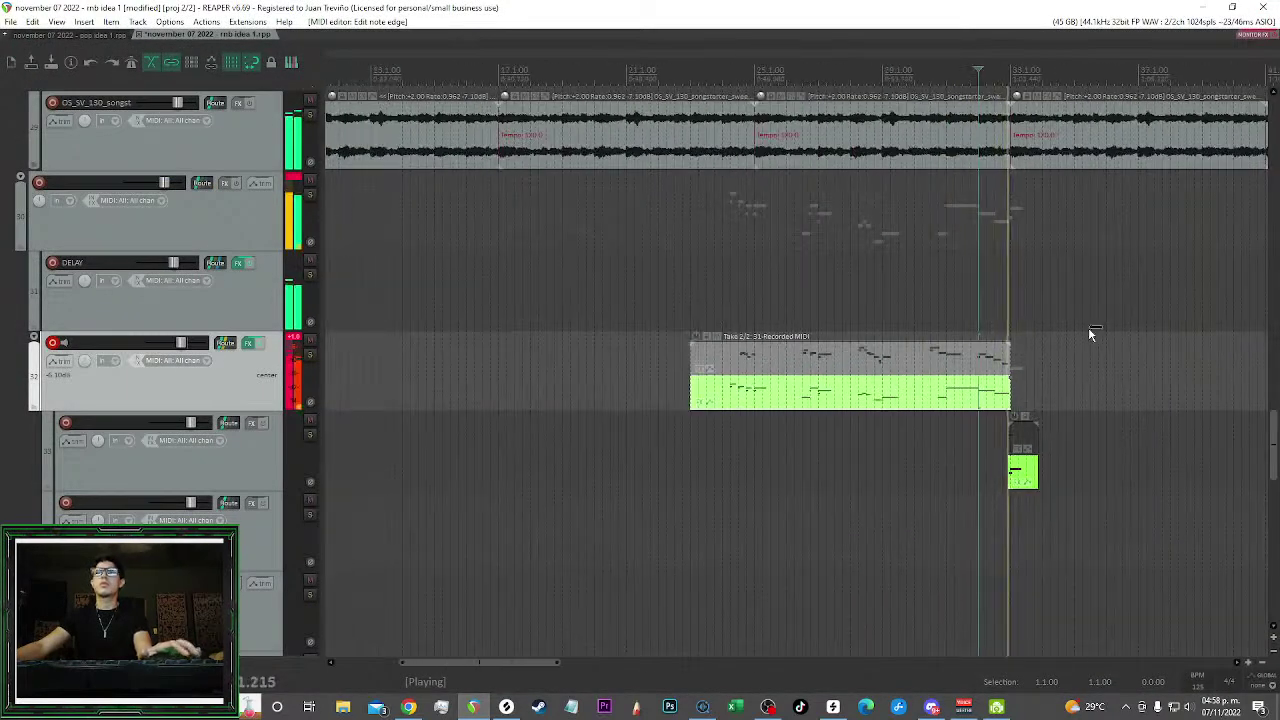
{"action": "right_click", "coordinate": [1092, 333]}
{"action": "key", "text": "ctrl+s"}
Listen to the melody's transition around bar 33 and stop playback
{"action": "scroll", "coordinate": [1080, 340], "scroll_direction": "right", "scroll_amount": 3}
{"action": "scroll", "coordinate": [965, 397], "scroll_direction": "down", "scroll_amount": 3}
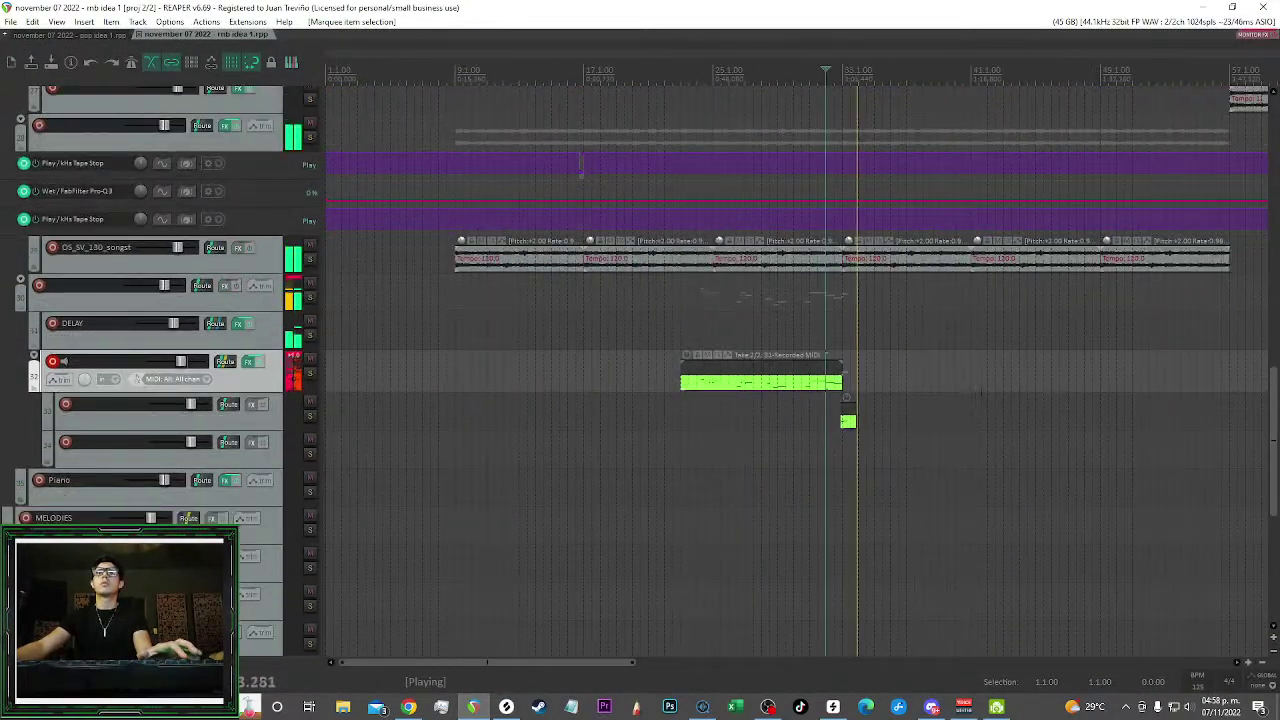
{"action": "scroll", "coordinate": [612, 376], "scroll_direction": "down", "scroll_amount": 2}
{"action": "left_click", "coordinate": [600, 376]}
{"action": "right_click", "coordinate": [400, 382]}
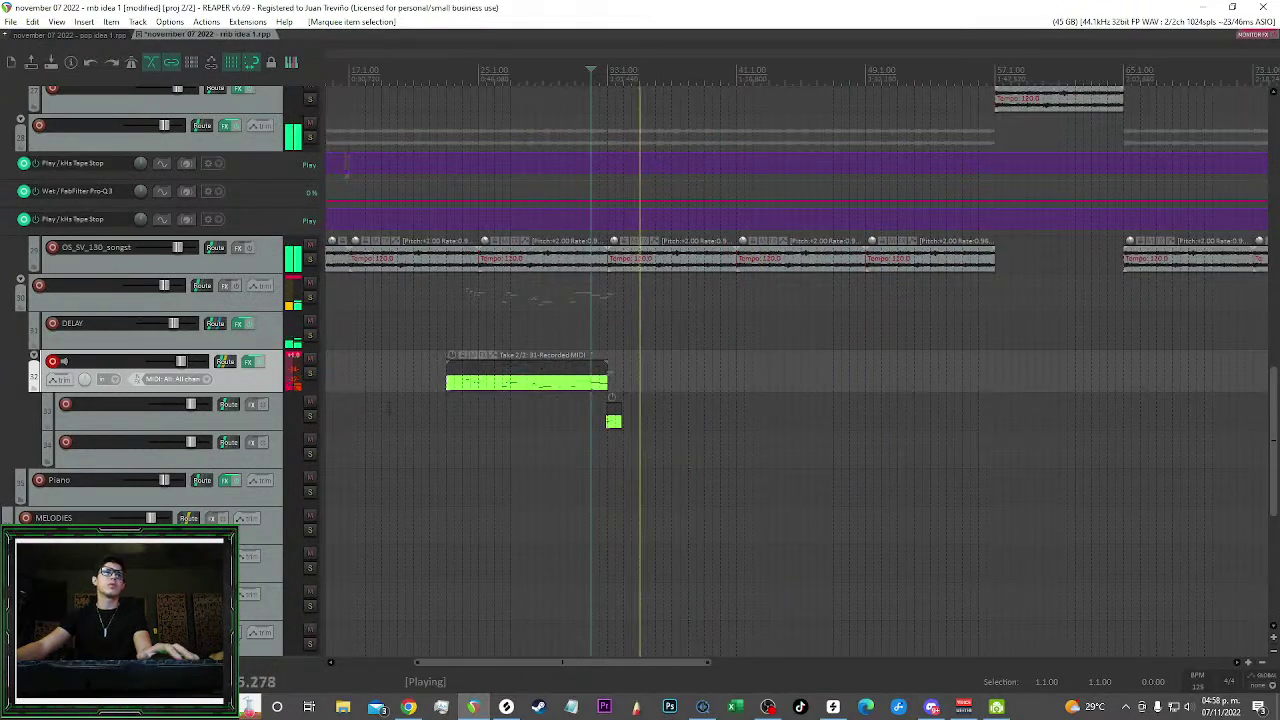
{"action": "key", "text": "space"}
{"action": "key", "text": "space"}
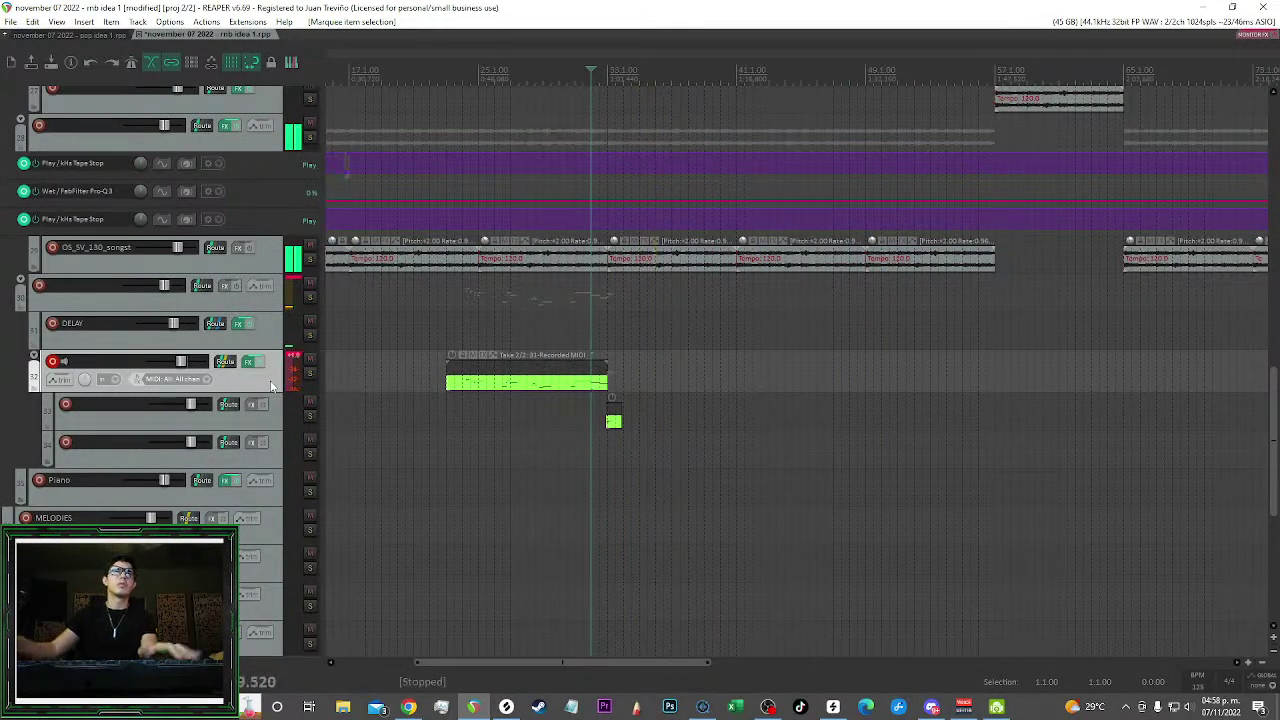
Save the project, and set track 32's volume to -7.25 dB while playing the melody from about bar 24
{"action": "left_click", "coordinate": [461, 65]}
{"action": "key", "text": "ctrl+s"}
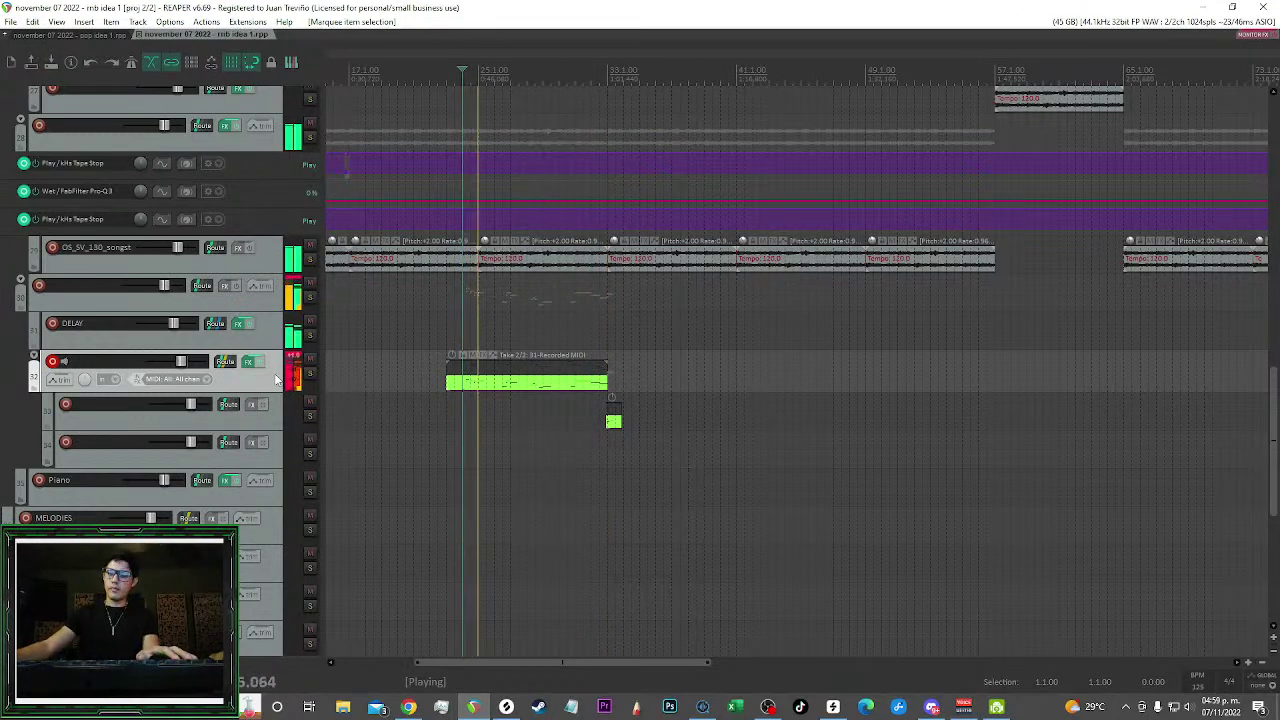
{"action": "key", "text": "space"}
{"action": "key", "text": "space"}
{"action": "scroll", "coordinate": [277, 379], "scroll_direction": "up", "scroll_amount": 2}
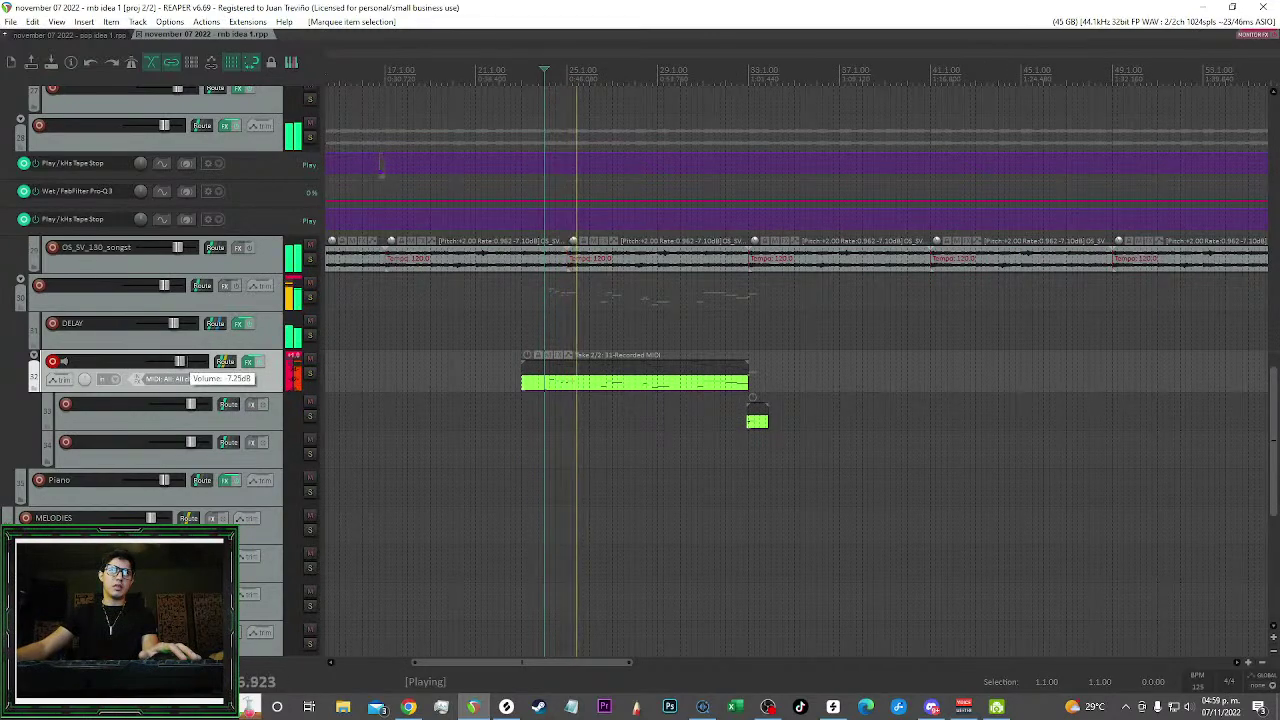
{"action": "left_click_drag", "start_coordinate": [181, 361], "coordinate": [180, 361]}
{"action": "scroll", "coordinate": [622, 477], "scroll_direction": "up", "scroll_amount": 2}
{"action": "scroll", "coordinate": [622, 477], "scroll_direction": "up", "scroll_amount": 2}
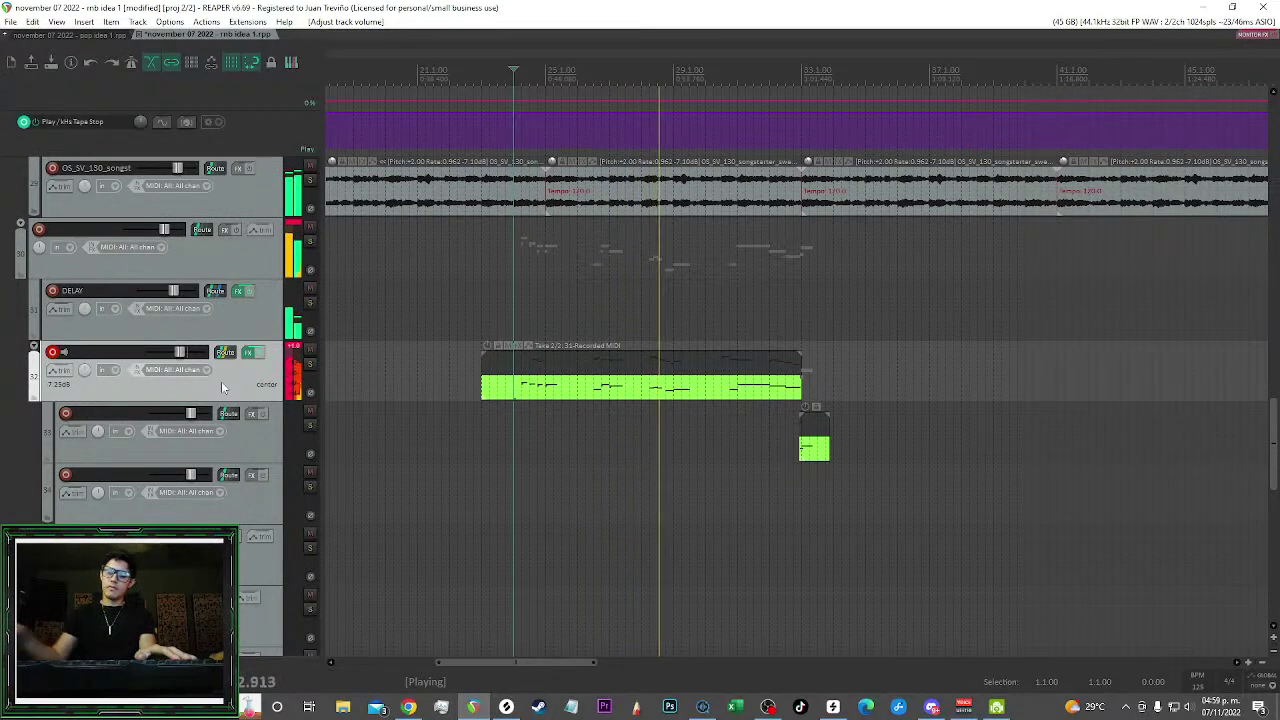
{"action": "key", "text": "space"}
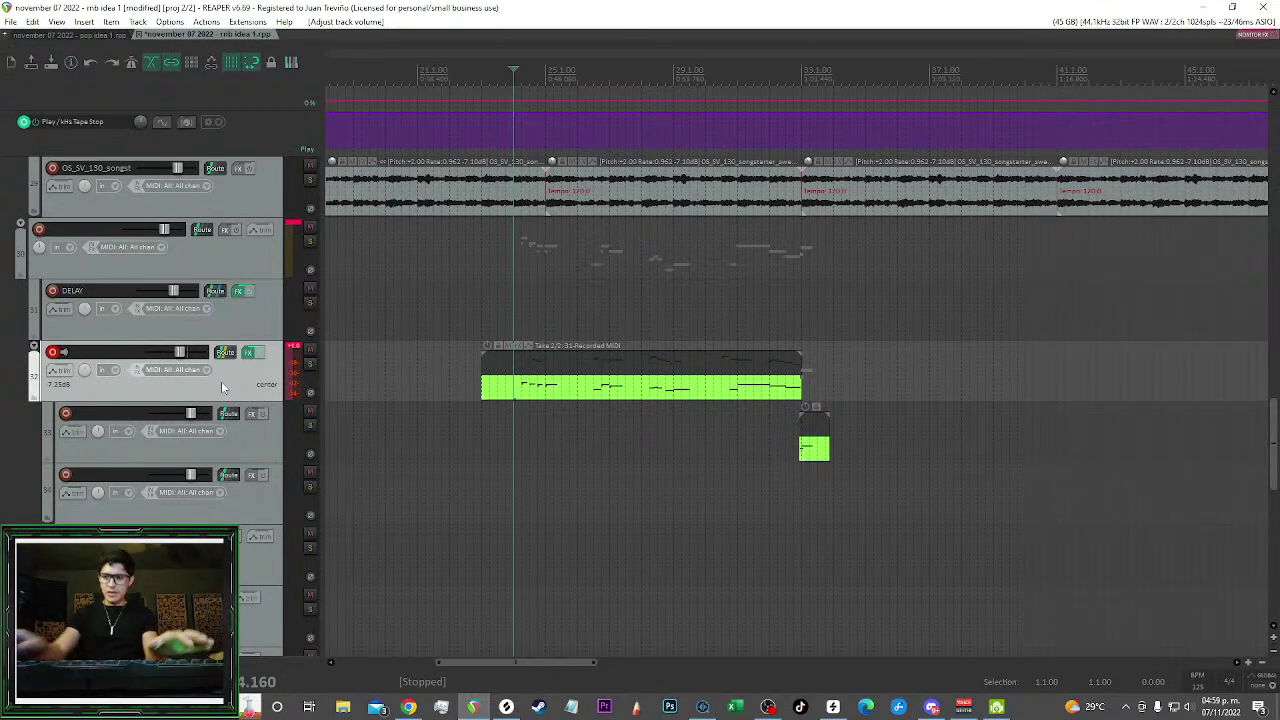
Add the Snap Heap plug-in with the preset "Different LFO's ready to use" to track 32's effects chain
{"action": "key", "text": "f"}
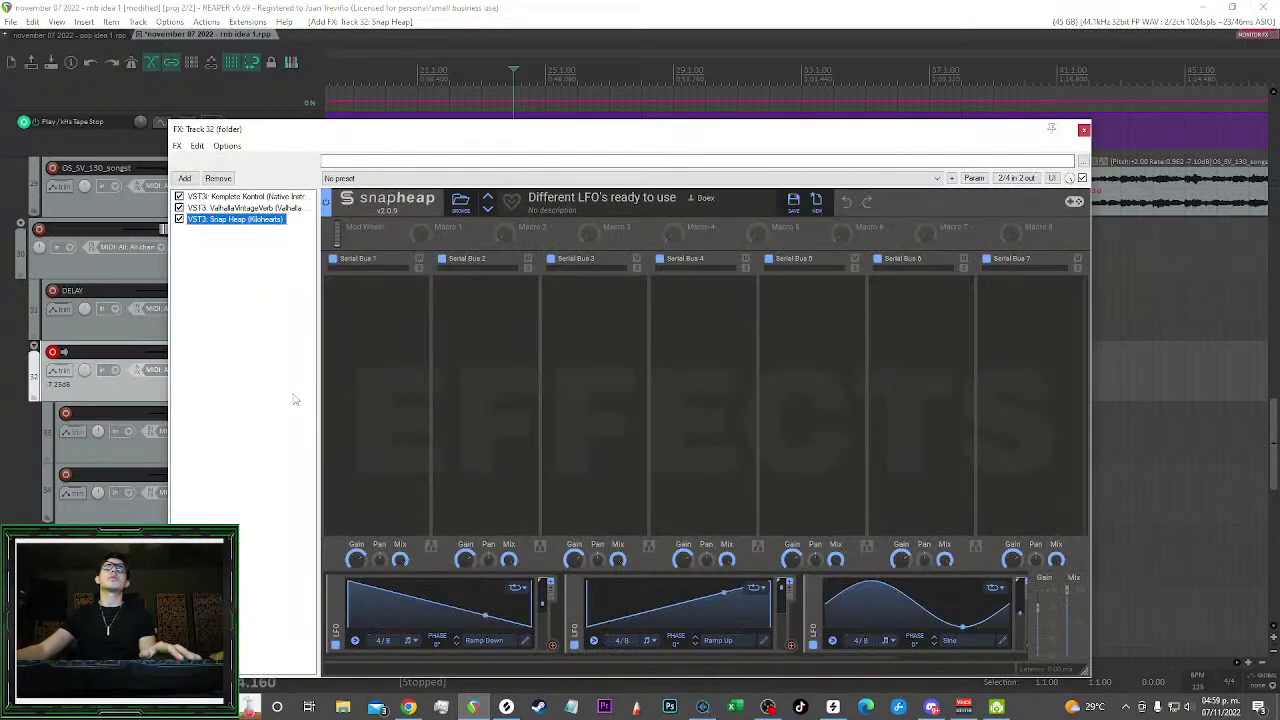
{"action": "left_click_drag", "start_coordinate": [708, 128], "coordinate": [710, 81]}
Try a Comb Filter on Snap Heap's Serial Bus 1 with varied cutoff, mix and polarity, and remove it
{"action": "left_click", "coordinate": [375, 262]}
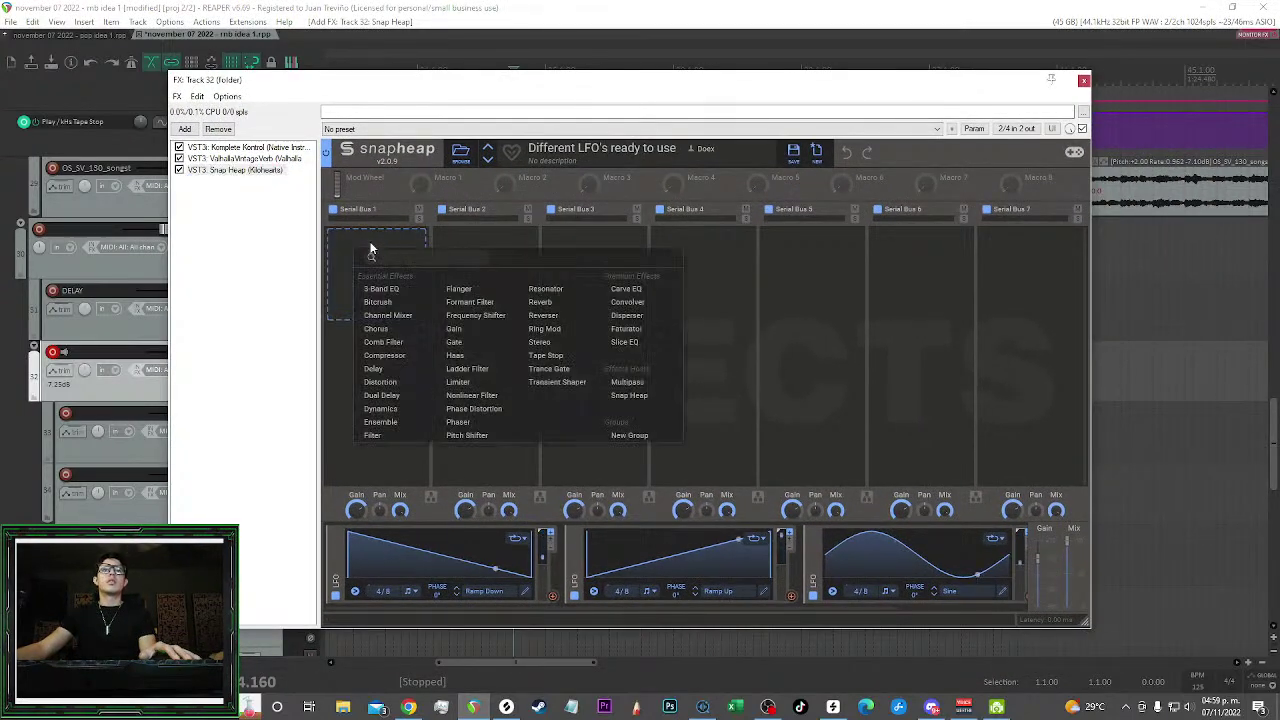
{"action": "left_click", "coordinate": [399, 343]}
{"action": "key", "text": "space"}
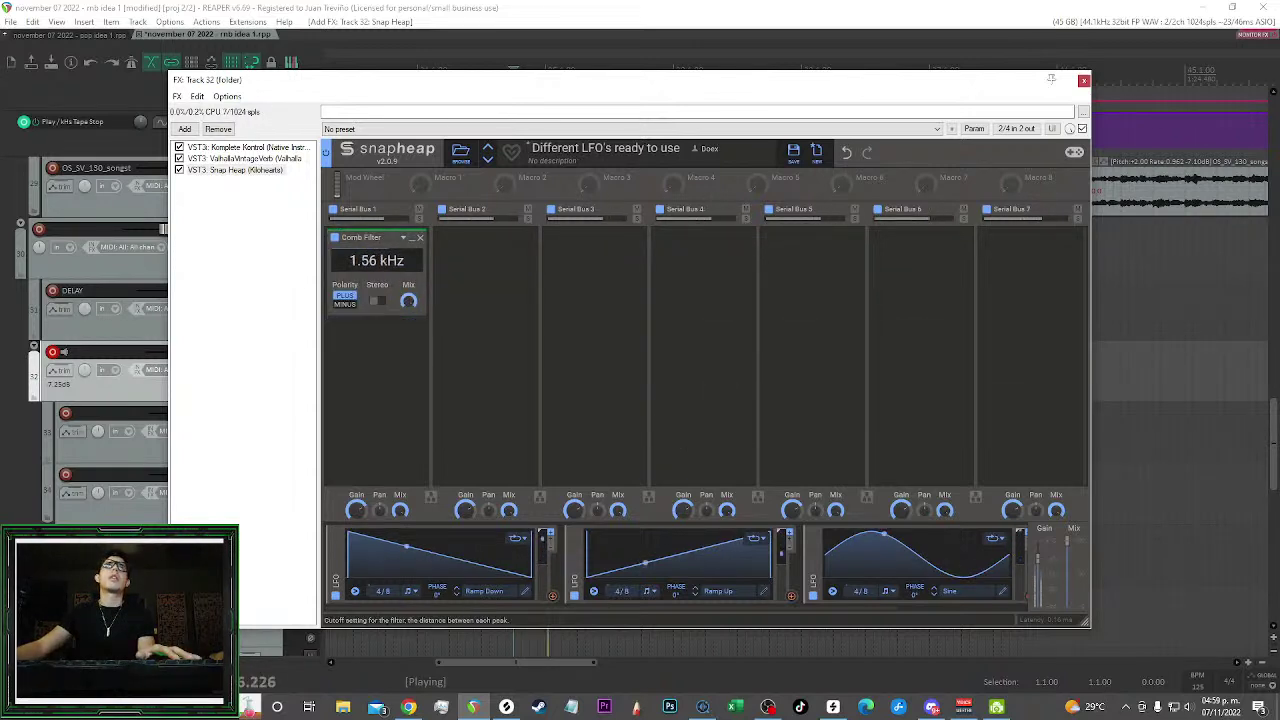
{"action": "mouse_move", "coordinate": [374, 261]}
{"action": "left_mouse_down"}
{"action": "mouse_move", "coordinate": [368, 280]}
{"action": "mouse_move", "coordinate": [380, 264]}
{"action": "left_mouse_up"}
{"action": "left_click_drag", "start_coordinate": [377, 332], "coordinate": [420, 308]}
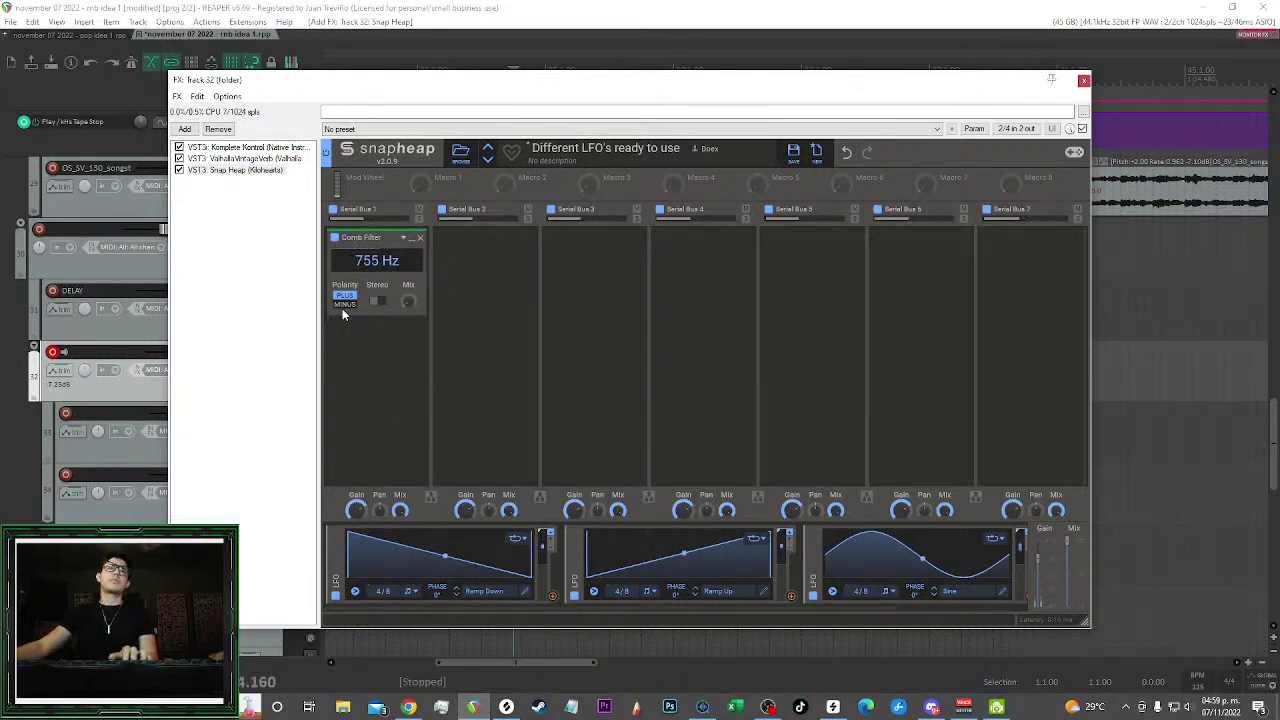
{"action": "left_click", "coordinate": [380, 301]}
{"action": "left_click", "coordinate": [344, 304]}
{"action": "left_click_drag", "start_coordinate": [377, 260], "coordinate": [377, 254]}
{"action": "key", "text": "space"}
{"action": "left_click", "coordinate": [420, 237]}
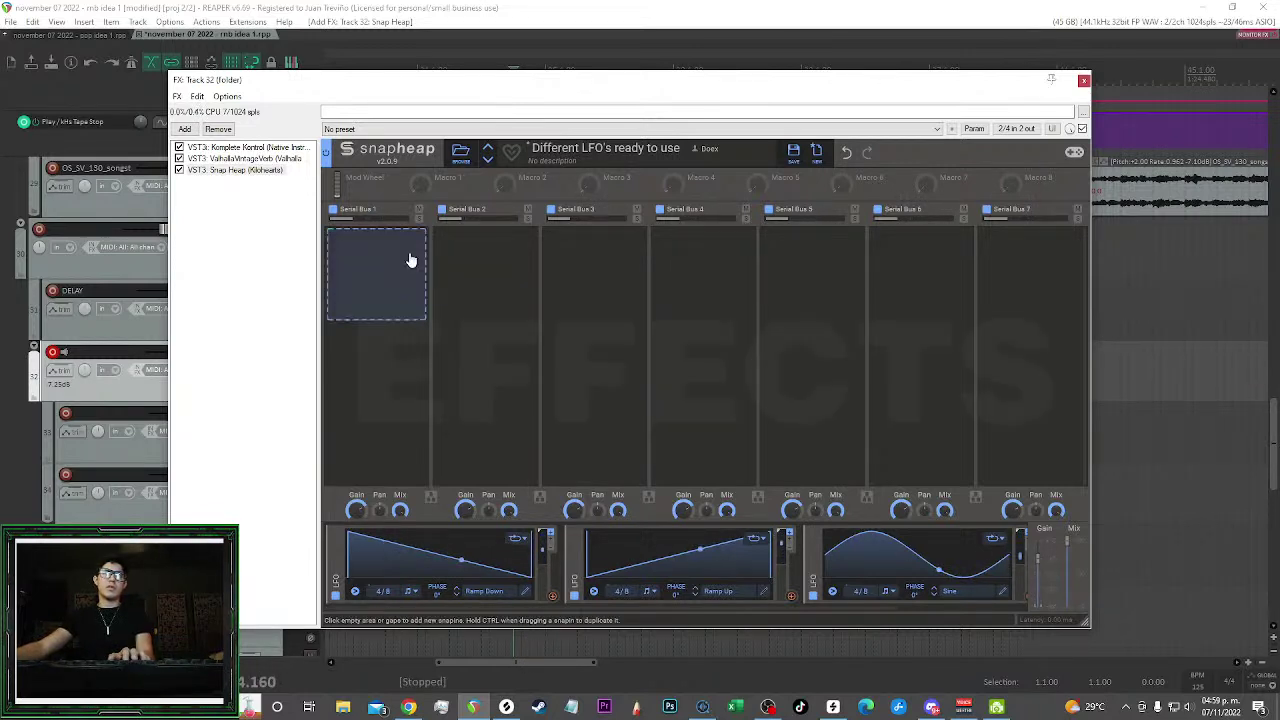
Add a Flanger to Serial Bus 1 and turn its Mix down to the minimum during playback
{"action": "left_click", "coordinate": [395, 264]}
{"action": "left_click", "coordinate": [500, 304]}
{"action": "key", "text": "space"}
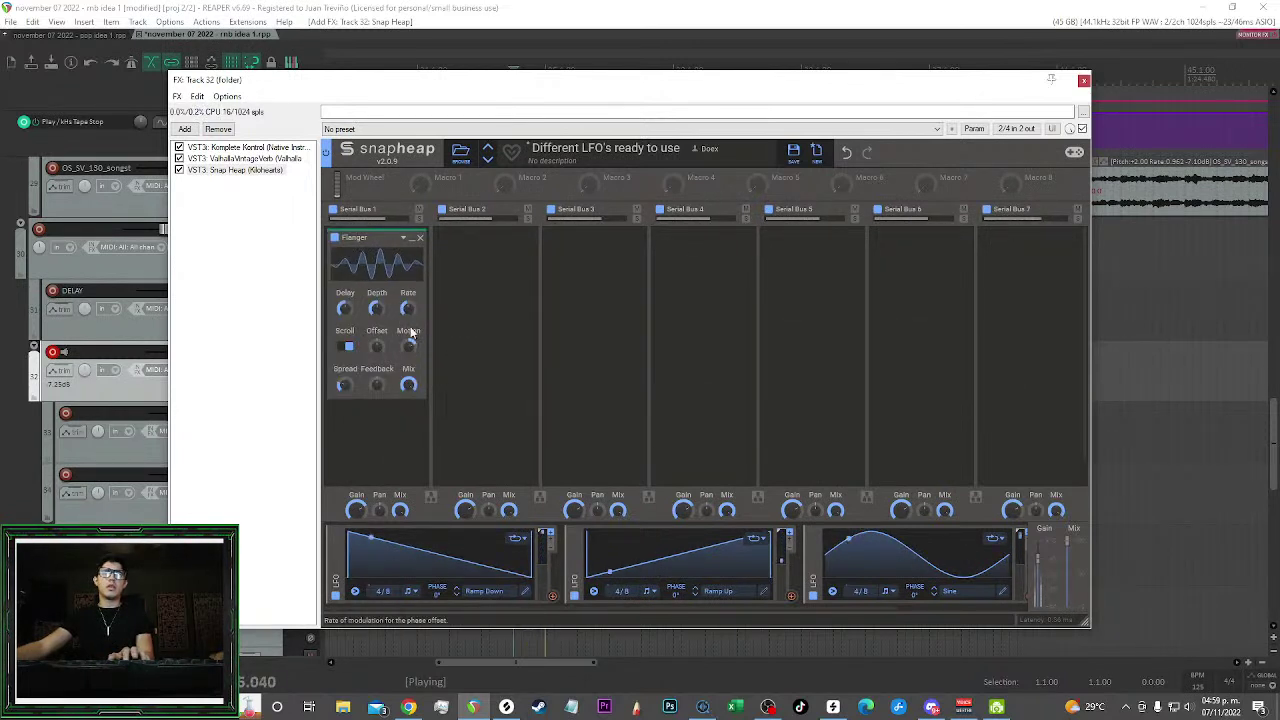
{"action": "left_click_drag", "start_coordinate": [408, 384], "coordinate": [407, 394]}
{"action": "key", "text": "space"}
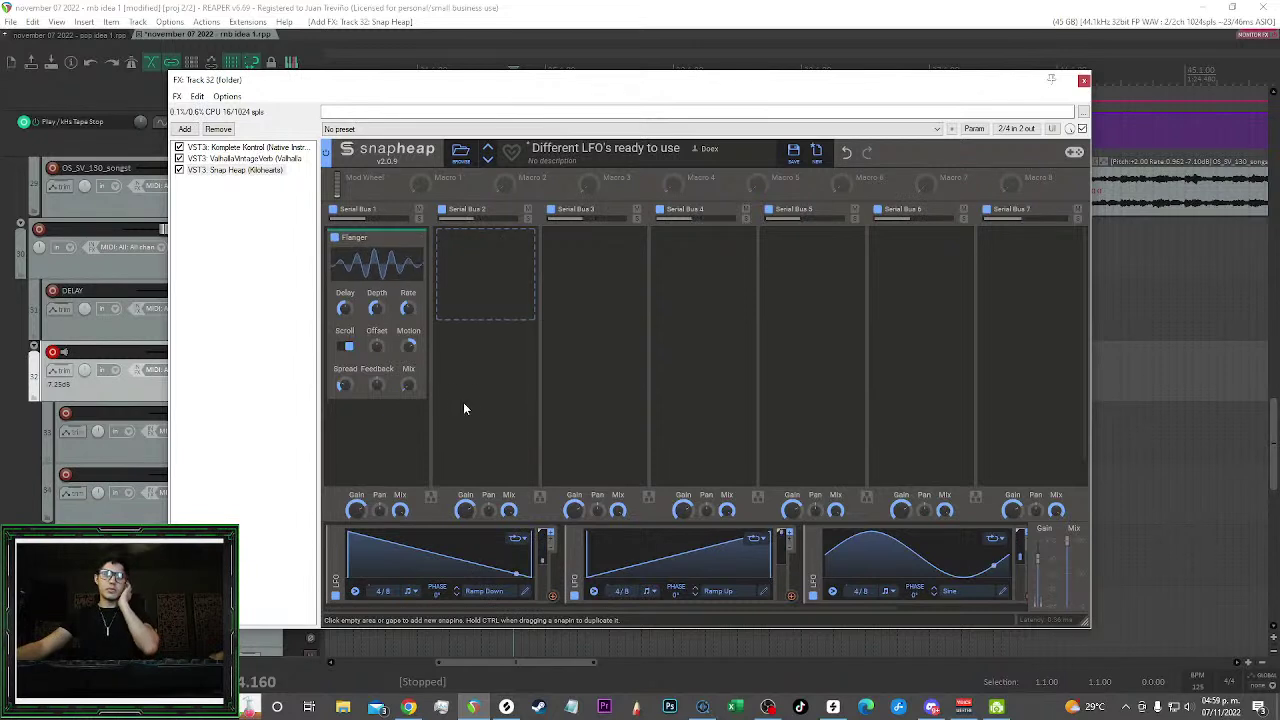
Assign the second LFO to modulate the Flanger's Mix and listen to the effect
{"action": "left_click", "coordinate": [792, 596]}
{"action": "left_click_drag", "start_coordinate": [624, 507], "coordinate": [408, 390]}
{"action": "key", "text": "space"}
{"action": "key", "text": "space"}
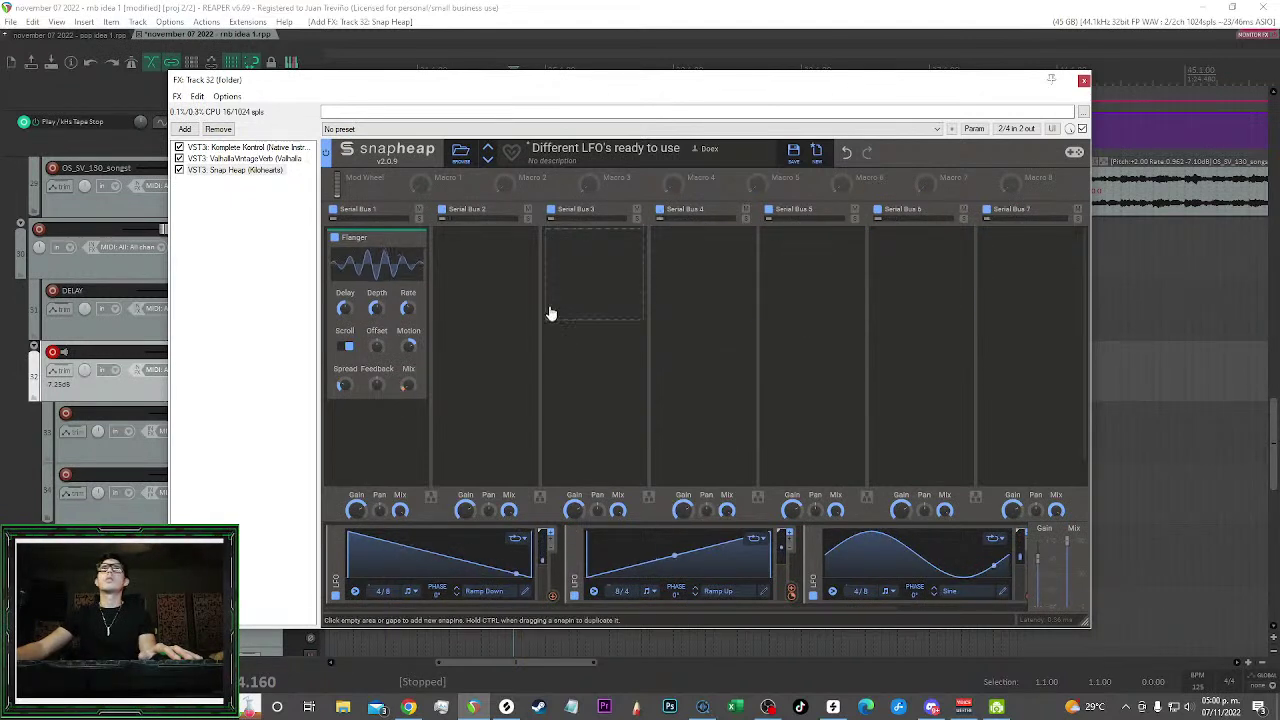
Change the second LFO to the Triangle shape at a 16/4 rate and listen to the flanged melody
{"action": "left_click", "coordinate": [718, 591]}
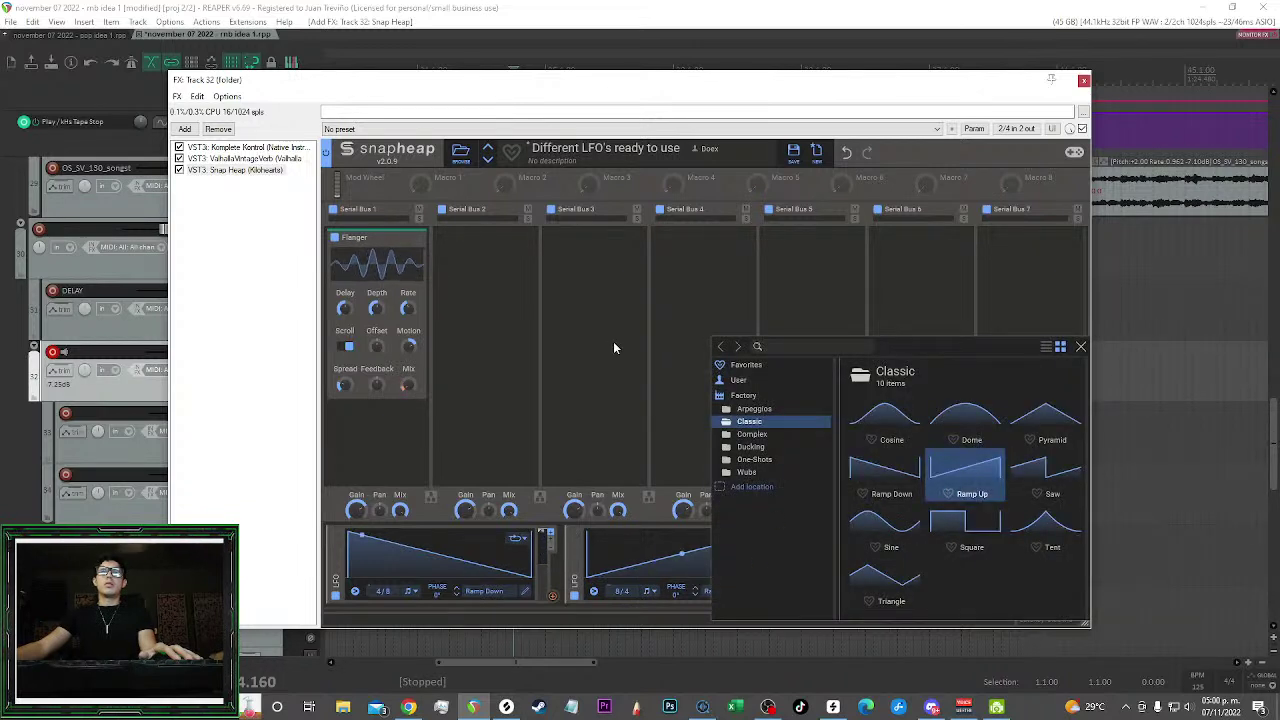
{"action": "left_click", "coordinate": [900, 581]}
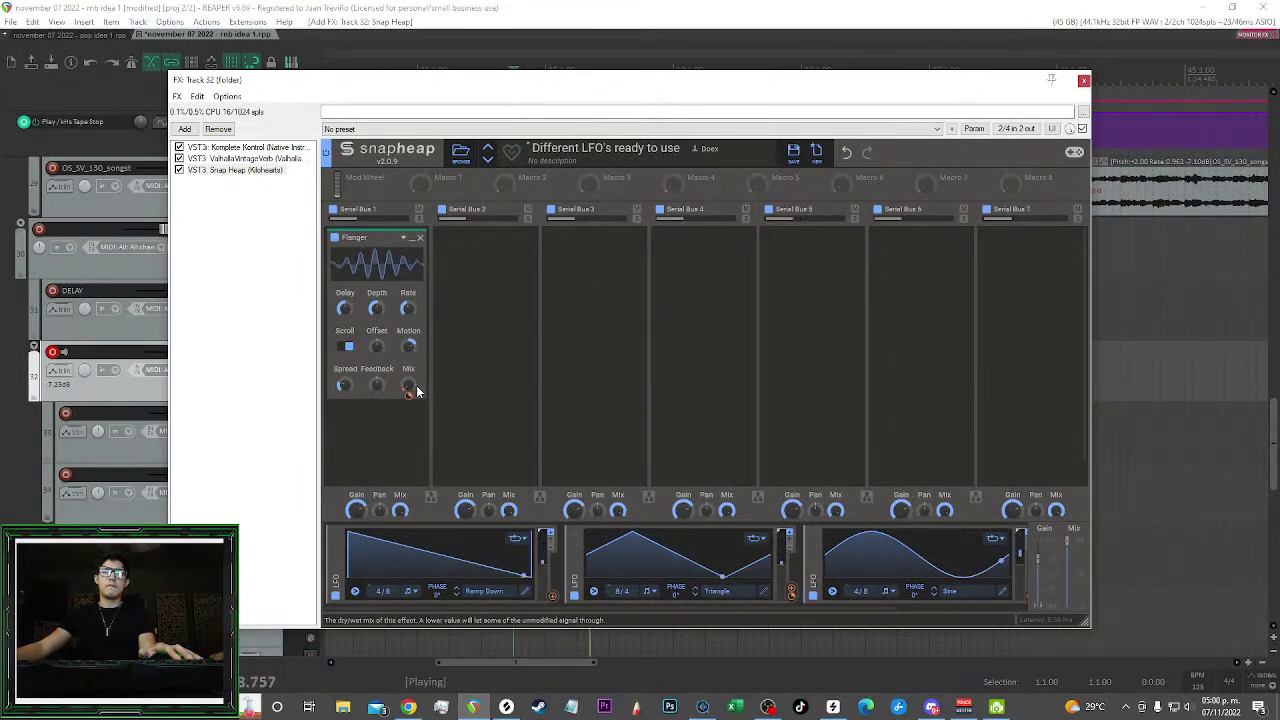
{"action": "key", "text": "space"}
{"action": "left_click_drag", "start_coordinate": [625, 594], "coordinate": [625, 568]}
{"action": "key", "text": "space"}
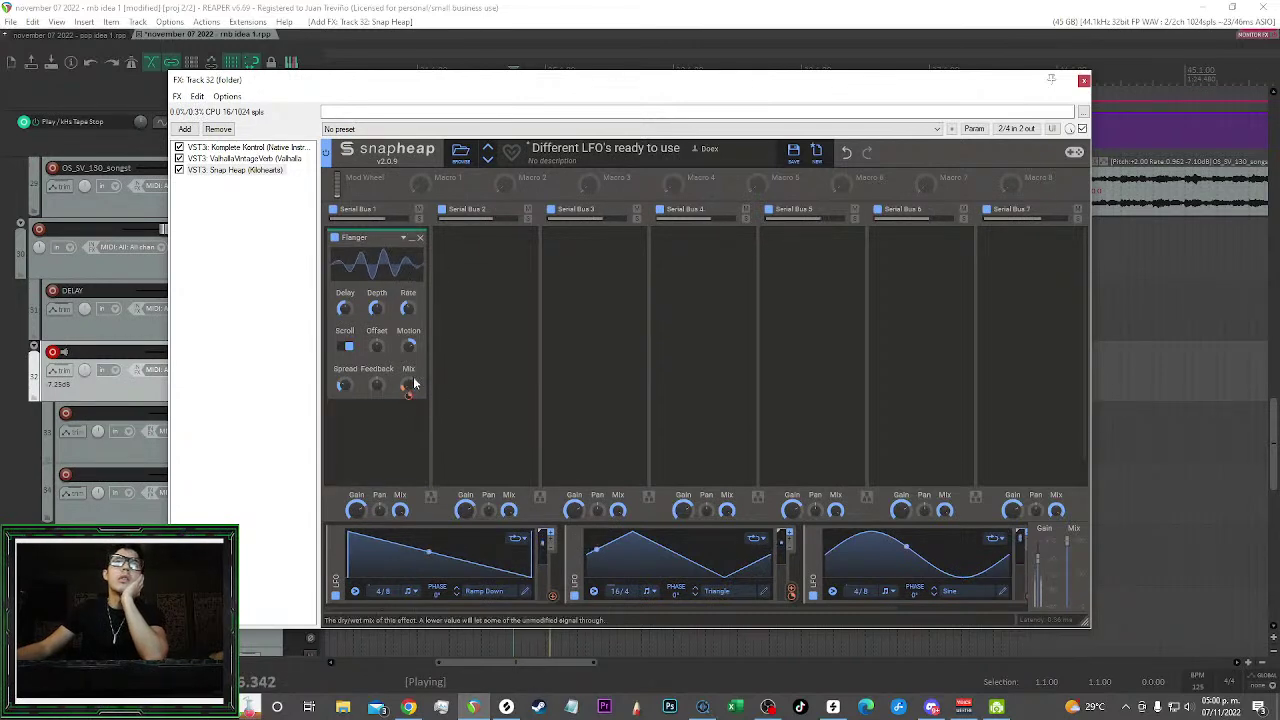
{"action": "left_click", "coordinate": [1084, 80]}
{"action": "scroll", "coordinate": [934, 357], "scroll_direction": "down", "scroll_amount": 2}
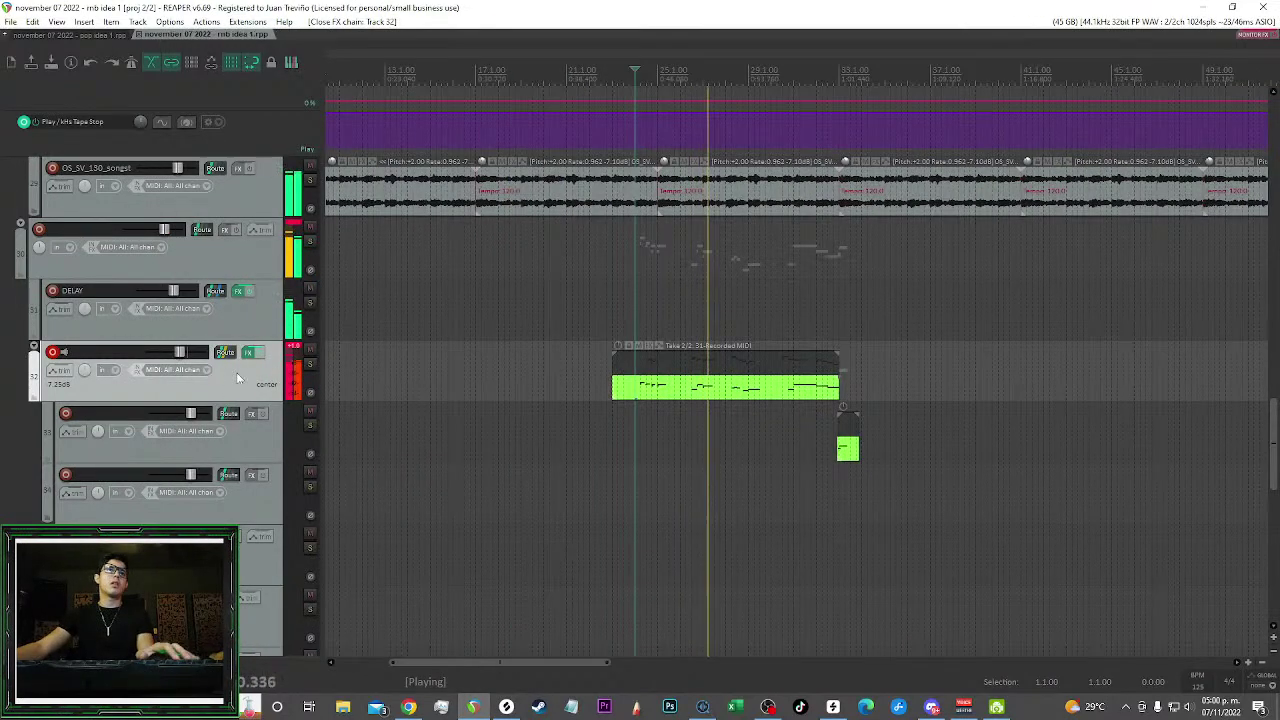
{"action": "key", "text": "space"}
Reopen track 32's effects chain and add a Nonlinear Filter below the Flanger on Serial Bus 1
{"action": "left_click", "coordinate": [248, 353]}
{"action": "left_click", "coordinate": [465, 271]}
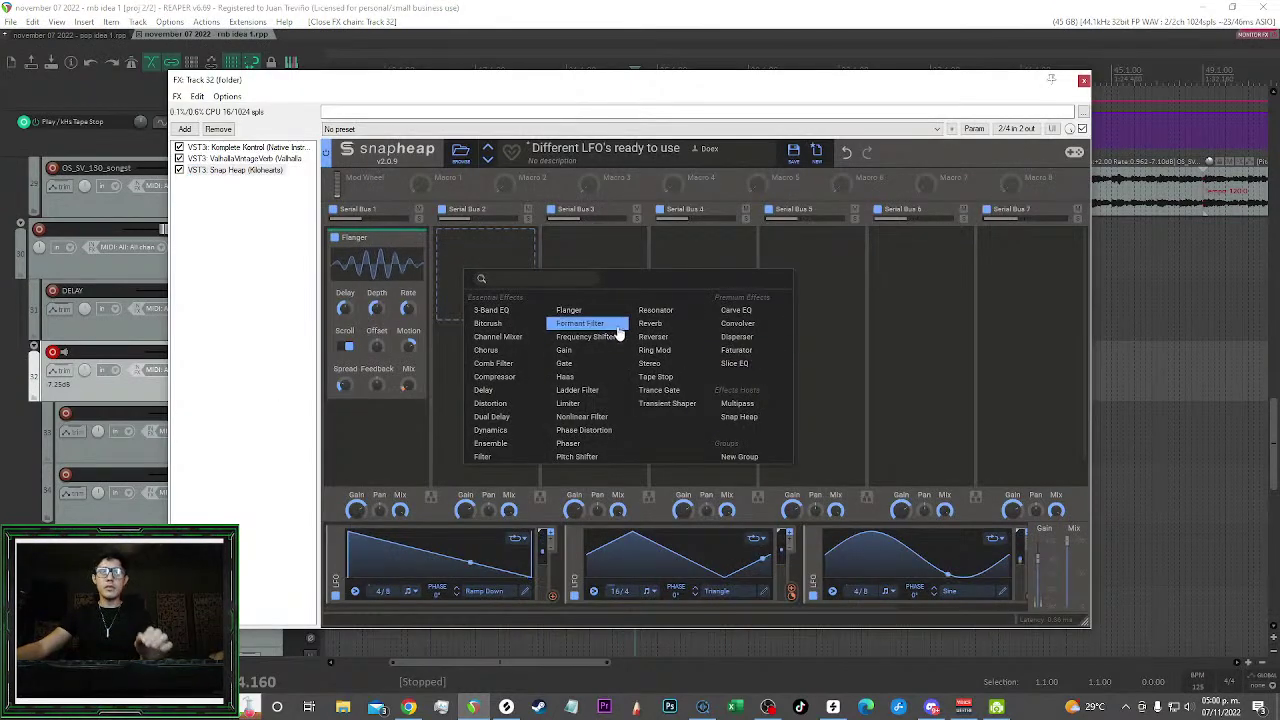
{"action": "left_click", "coordinate": [391, 443]}
{"action": "left_click", "coordinate": [396, 436]}
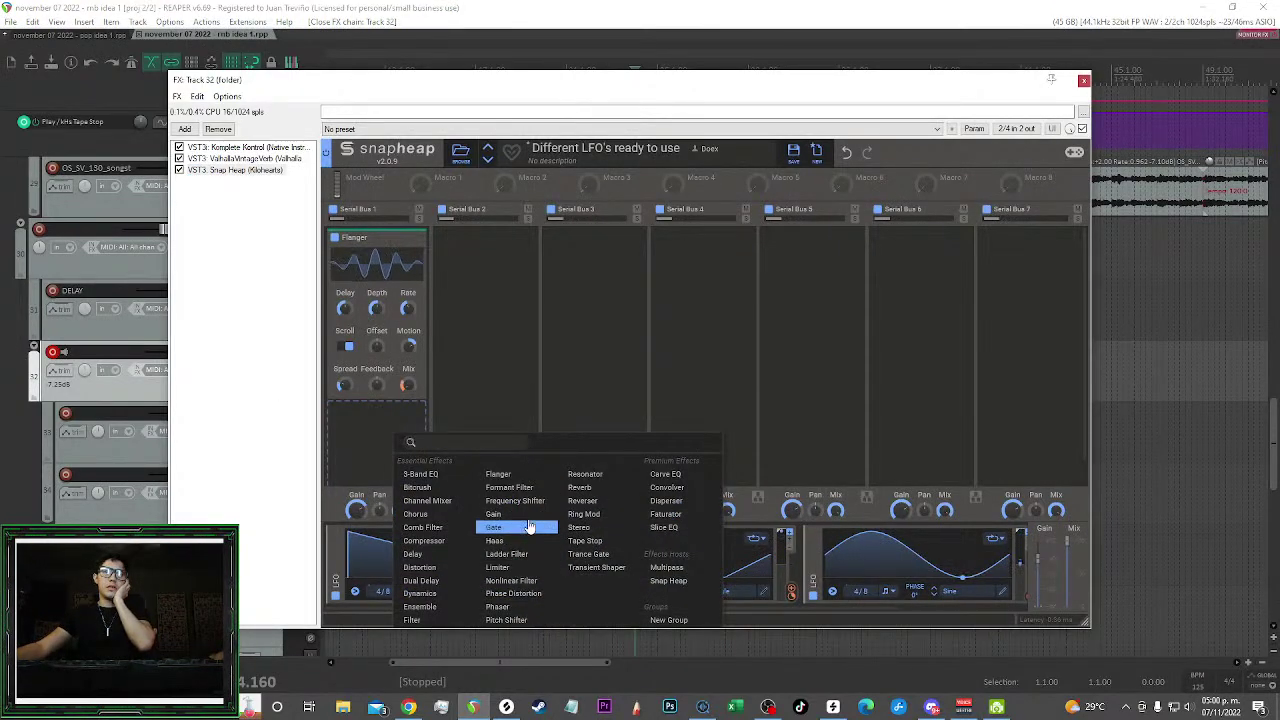
{"action": "left_click", "coordinate": [521, 585]}
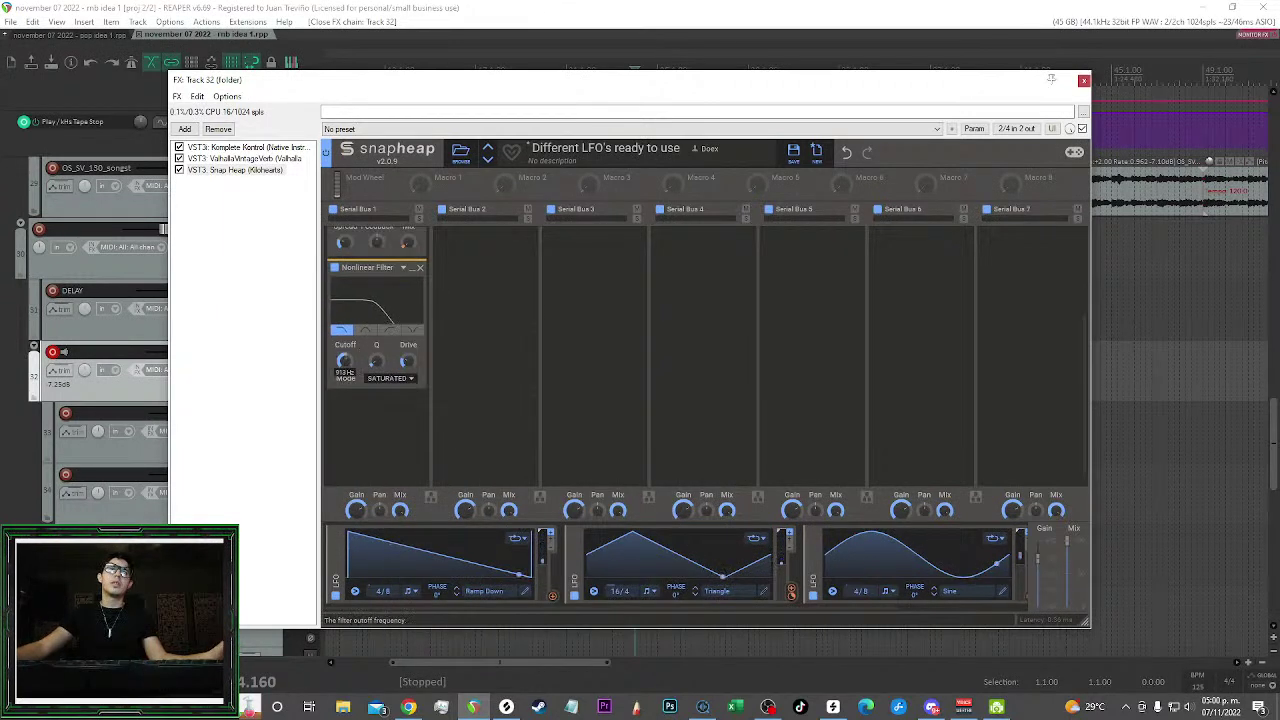
Try to modulate the Nonlinear Filter's Cutoff with the first LFO, and shift the effects window slightly
{"action": "left_click_drag", "start_coordinate": [552, 598], "coordinate": [345, 362]}
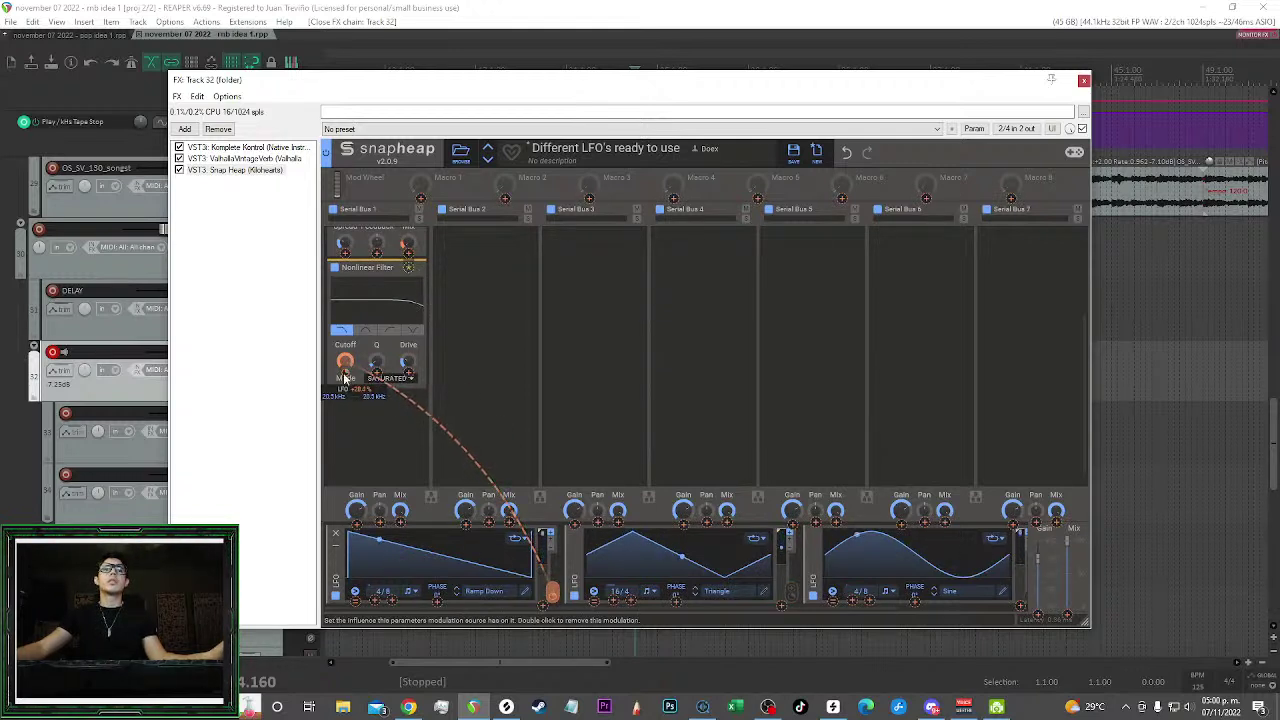
{"action": "key", "text": "space"}
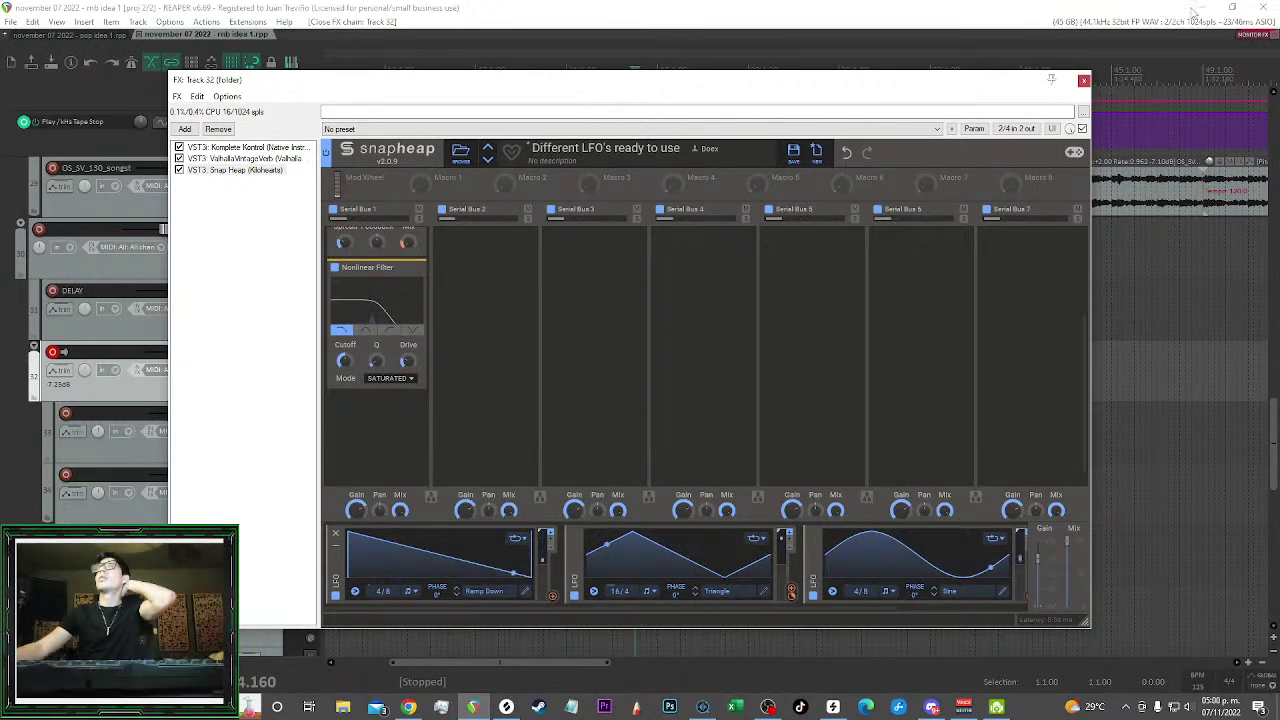
{"action": "left_click_drag", "start_coordinate": [1051, 77], "coordinate": [1073, 63]}
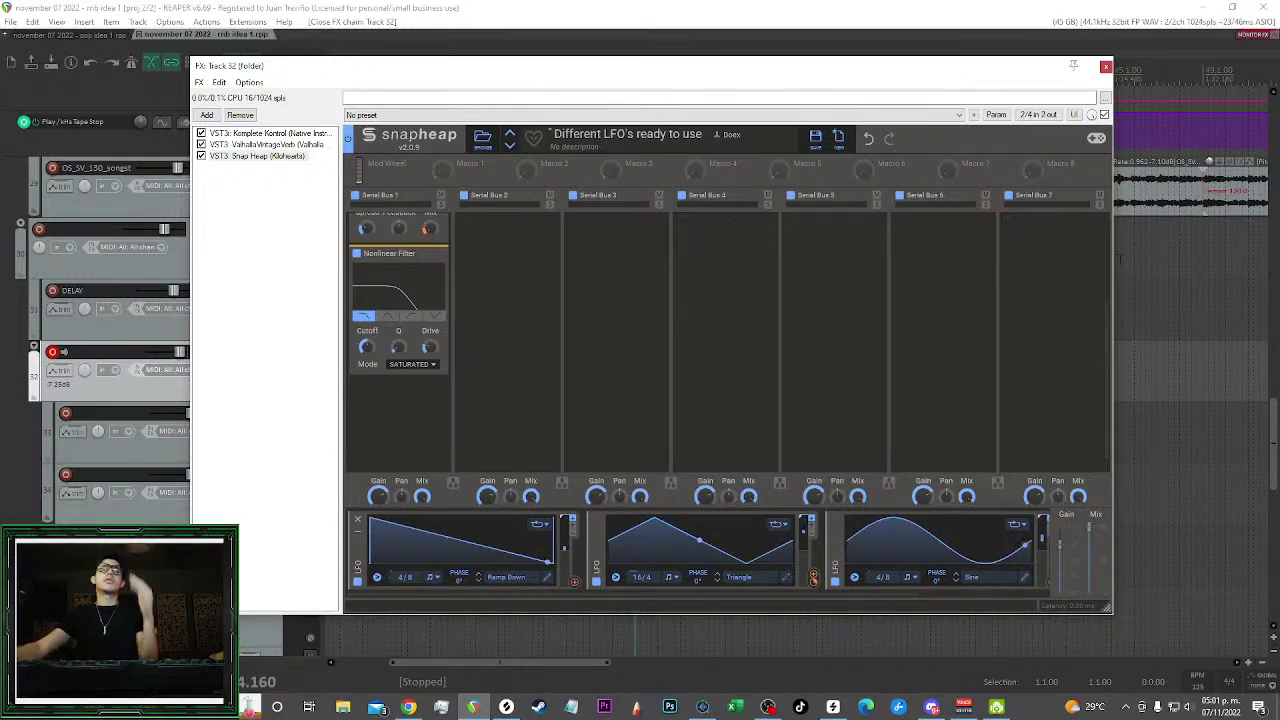
{"action": "mouse_move", "coordinate": [625, 70]}
{"action": "left_mouse_down"}
{"action": "mouse_move", "coordinate": [663, 80]}
{"action": "mouse_move", "coordinate": [626, 77]}
{"action": "left_mouse_up"}
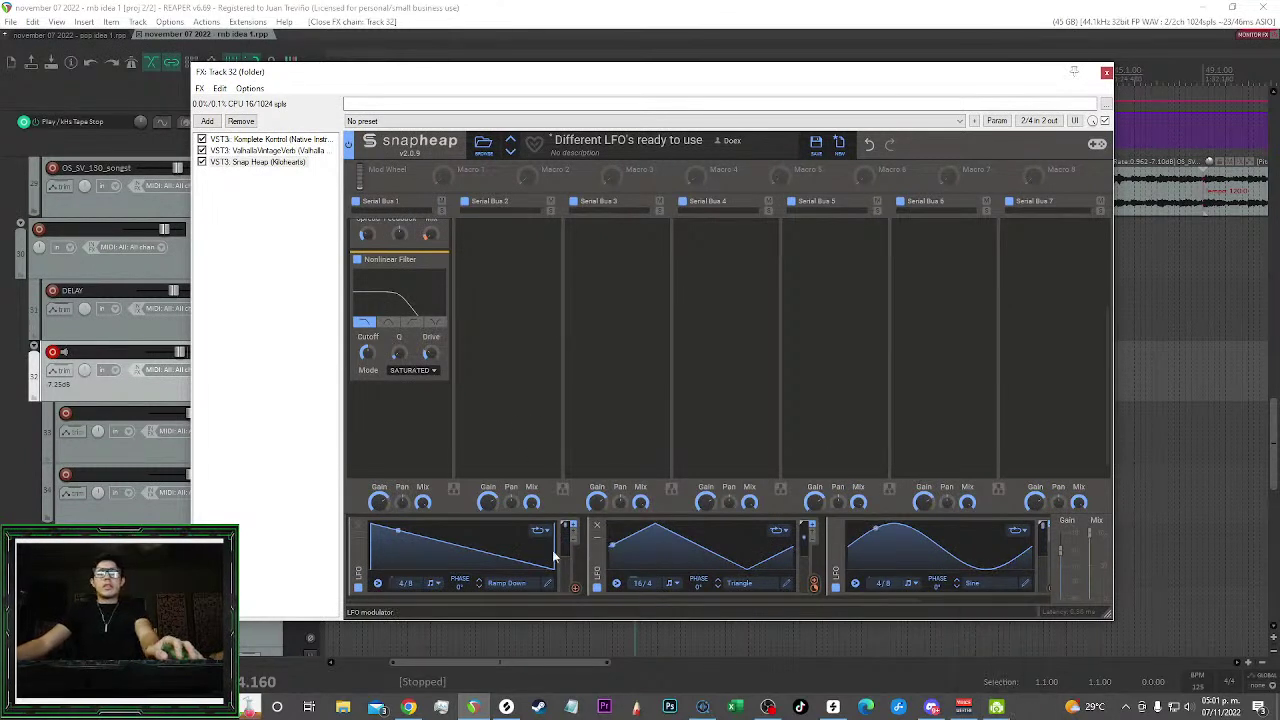
Collapse the Flanger and have the first LFO, at a 16/4 rate, modulate the Nonlinear Filter's Cutoff
{"action": "scroll", "coordinate": [513, 319], "scroll_direction": "up", "scroll_amount": 3}
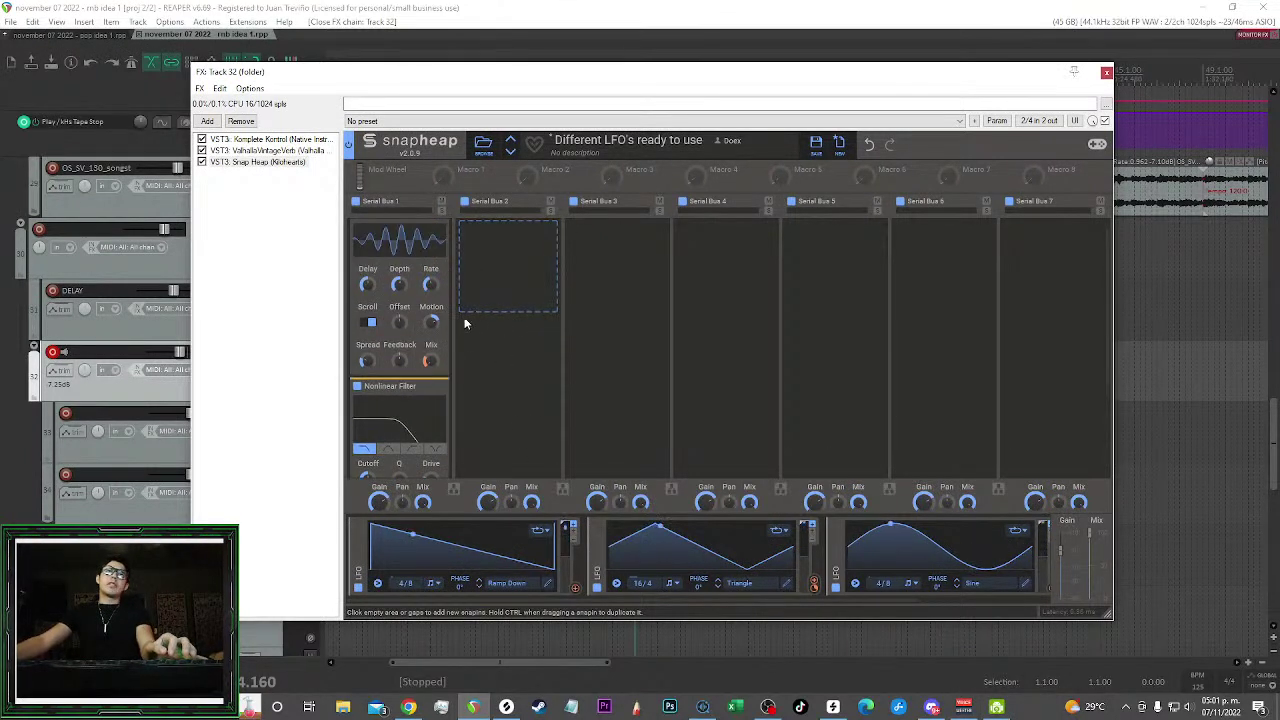
{"action": "scroll", "coordinate": [410, 225], "scroll_direction": "up", "scroll_amount": 1}
{"action": "left_click", "coordinate": [436, 234]}
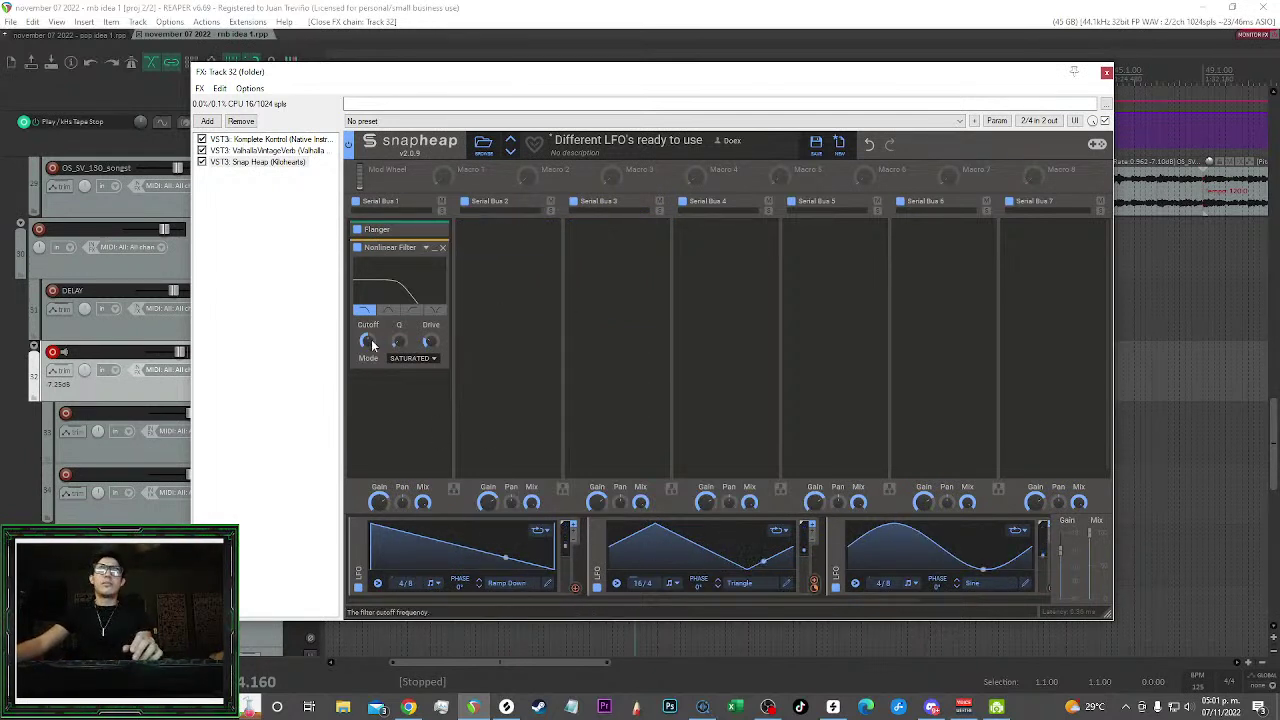
{"action": "left_click_drag", "start_coordinate": [577, 591], "coordinate": [368, 332]}
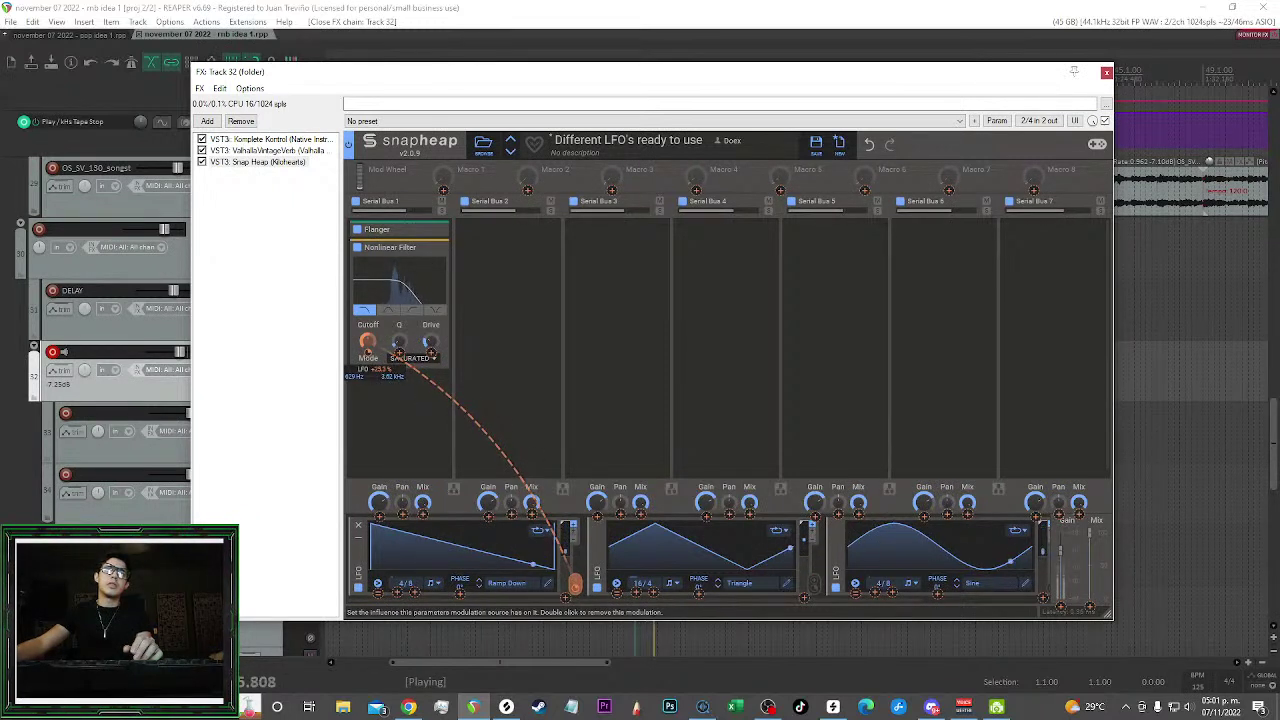
{"action": "left_click_drag", "start_coordinate": [575, 580], "coordinate": [575, 578]}
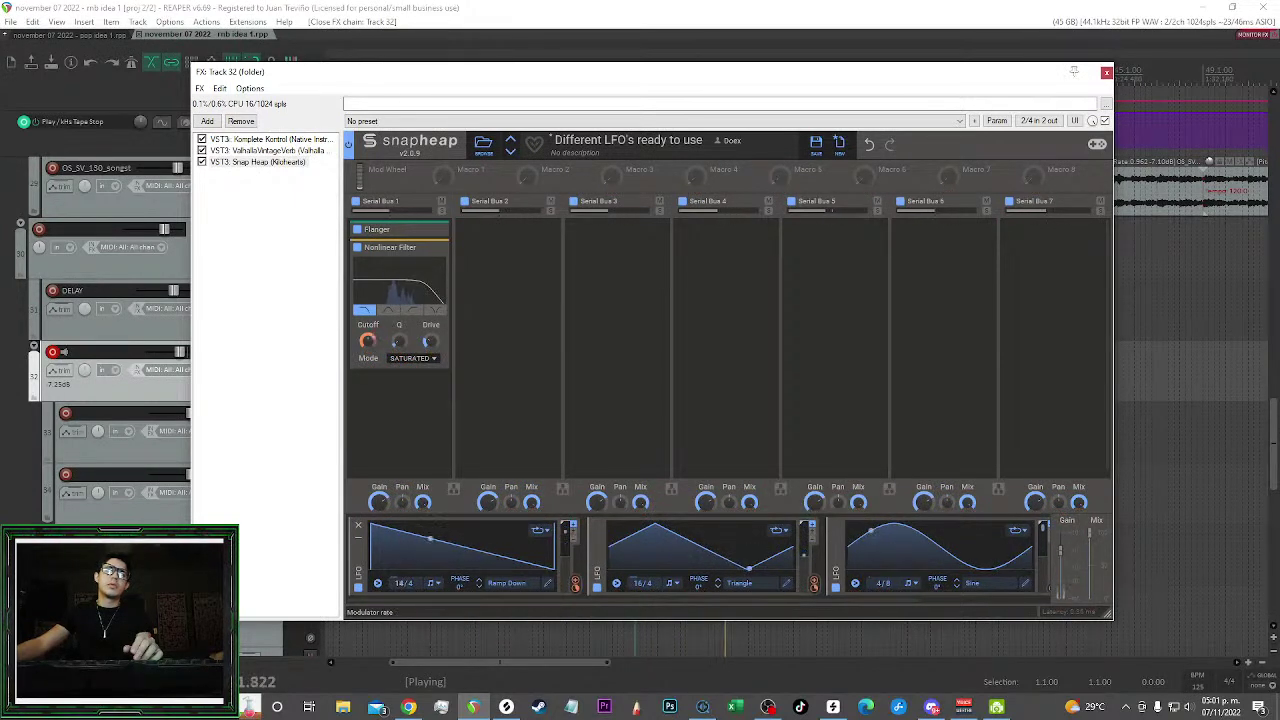
{"action": "key", "text": "space"}
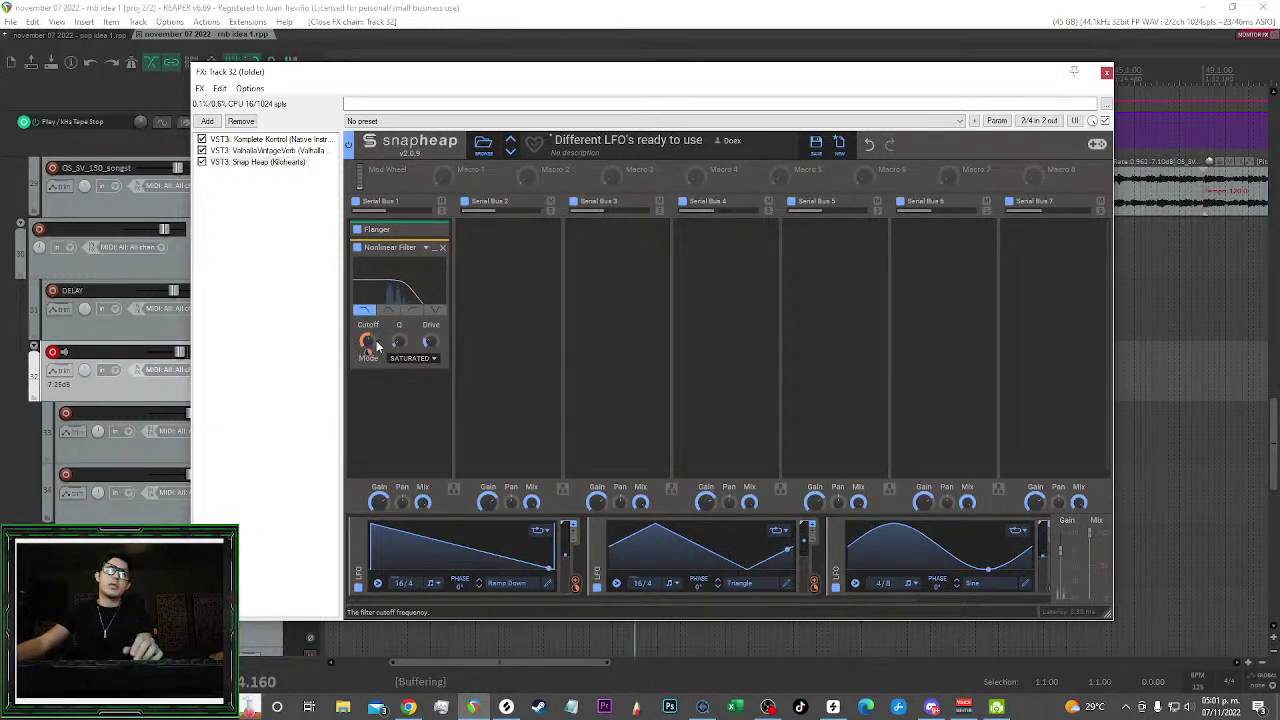
Reshape the first LFO's curve so it ramps up to a peak at about 14/4, and close the effects chain
{"action": "left_click", "coordinate": [548, 583]}
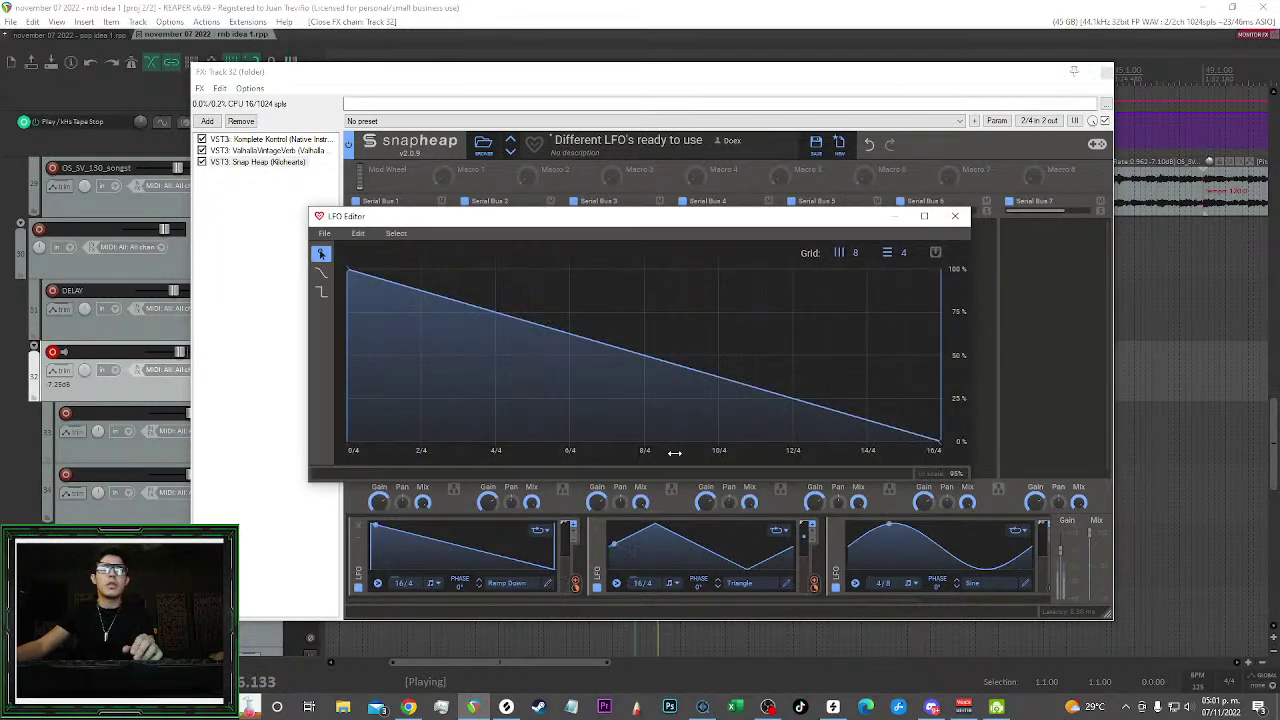
{"action": "left_click_drag", "start_coordinate": [343, 272], "coordinate": [869, 182]}
{"action": "left_click", "coordinate": [954, 216]}
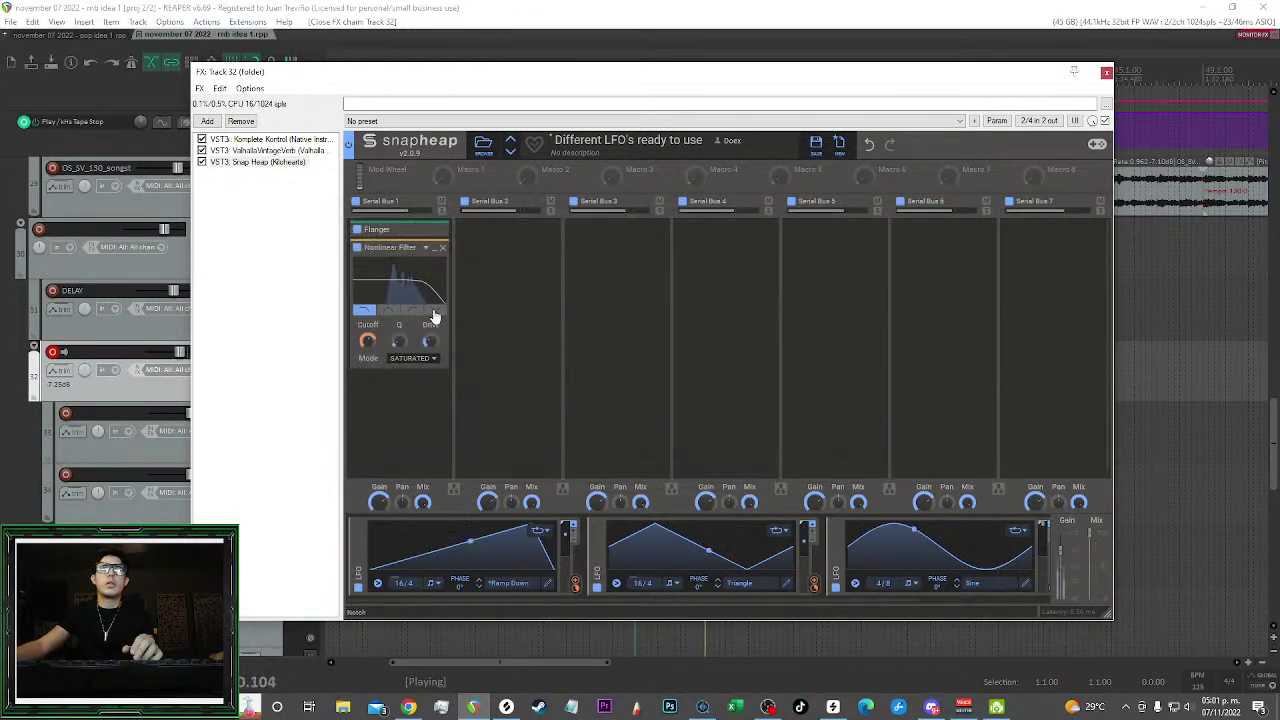
{"action": "mouse_move", "coordinate": [368, 345]}
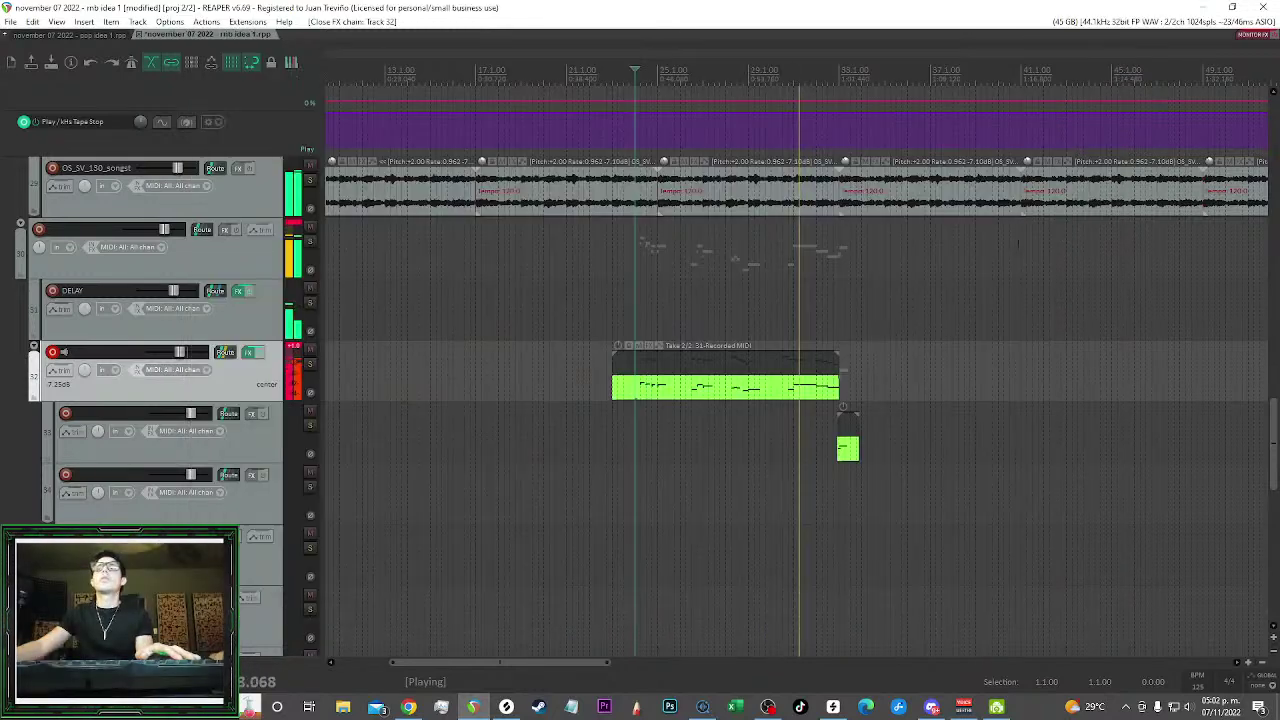
{"action": "left_click", "coordinate": [1107, 72]}
Listen to the filtered melody through bar 33 and stop playback
{"action": "scroll", "coordinate": [850, 294], "scroll_direction": "right", "scroll_amount": 2}
{"action": "right_click", "coordinate": [567, 297]}
{"action": "left_click", "coordinate": [508, 297]}
{"action": "scroll", "coordinate": [602, 293], "scroll_direction": "down", "scroll_amount": 2}
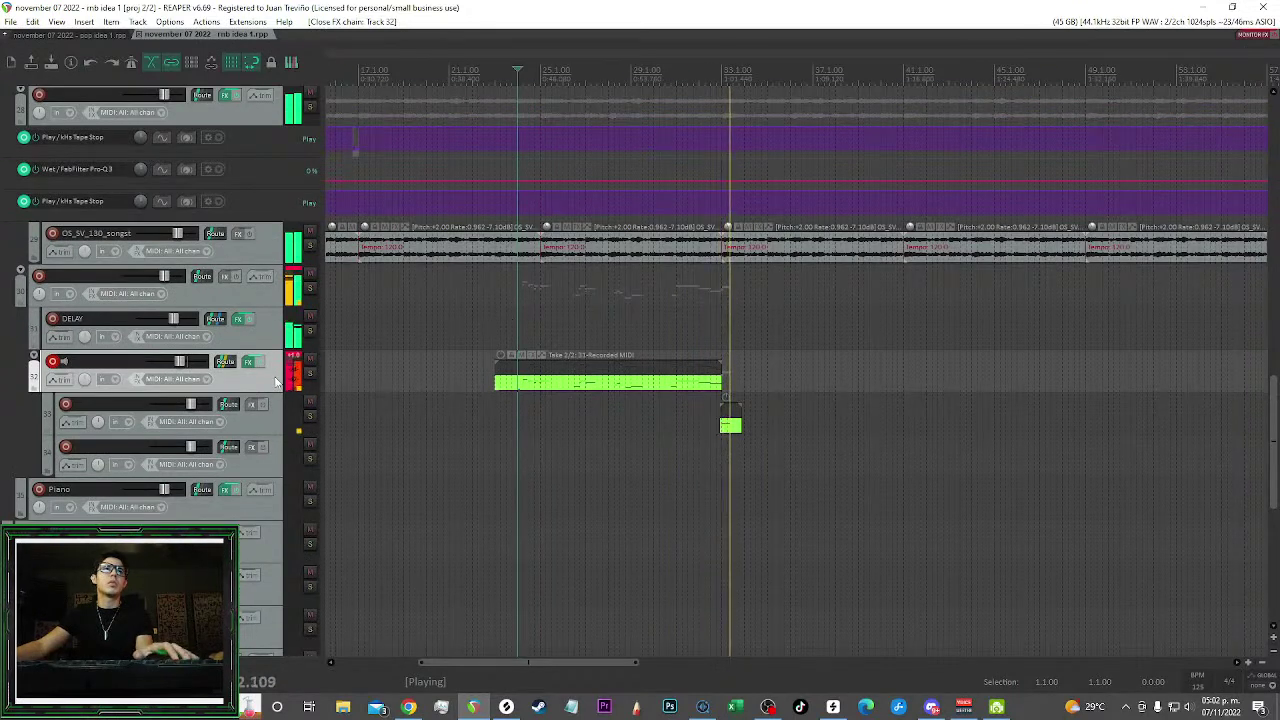
{"action": "key", "text": "space"}
Reopen track 32's effects chain and add a Stereo effect below the Nonlinear Filter on Serial Bus 1
{"action": "left_click", "coordinate": [249, 362]}
{"action": "left_click", "coordinate": [515, 253]}
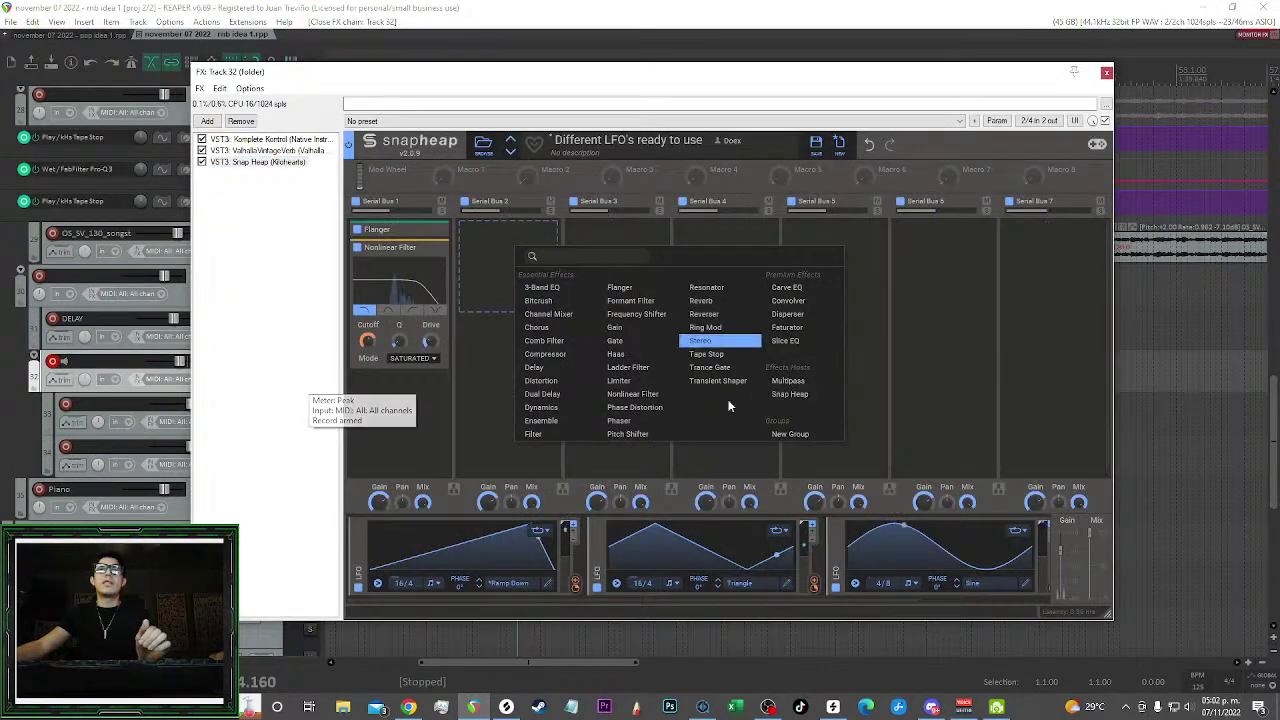
{"action": "left_click", "coordinate": [440, 425]}
{"action": "left_click", "coordinate": [420, 414]}
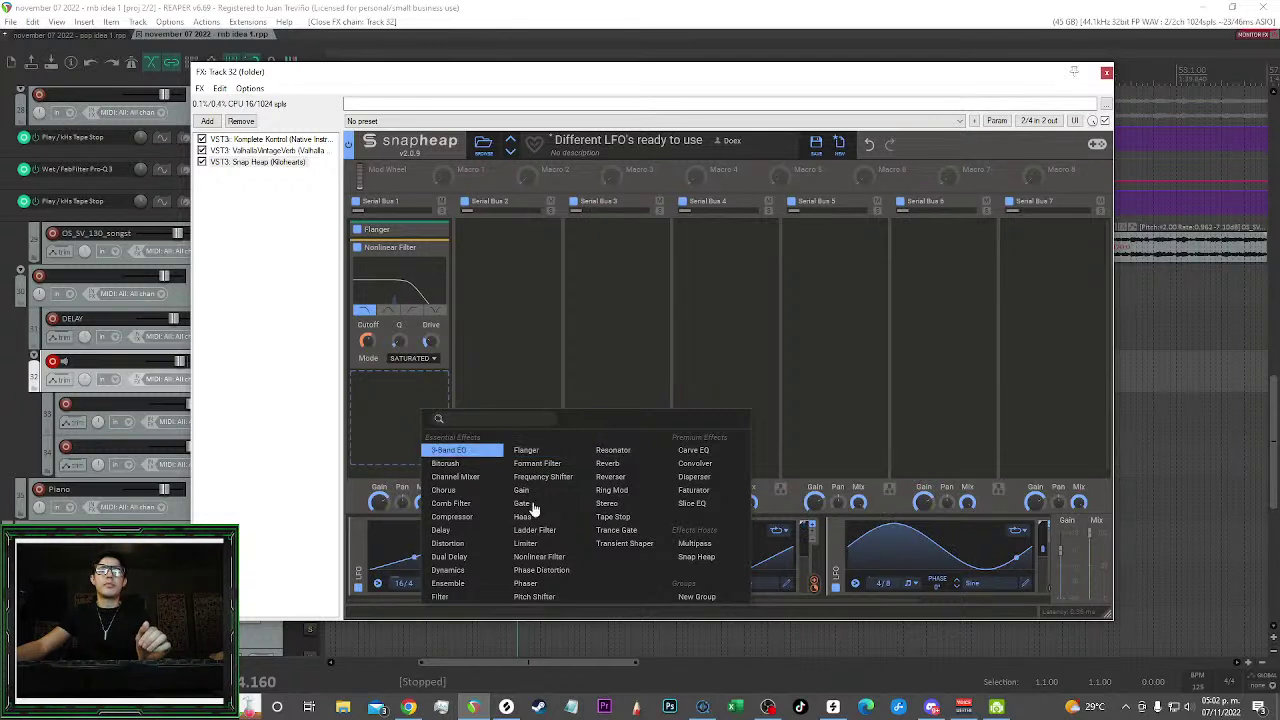
{"action": "left_click", "coordinate": [622, 509]}
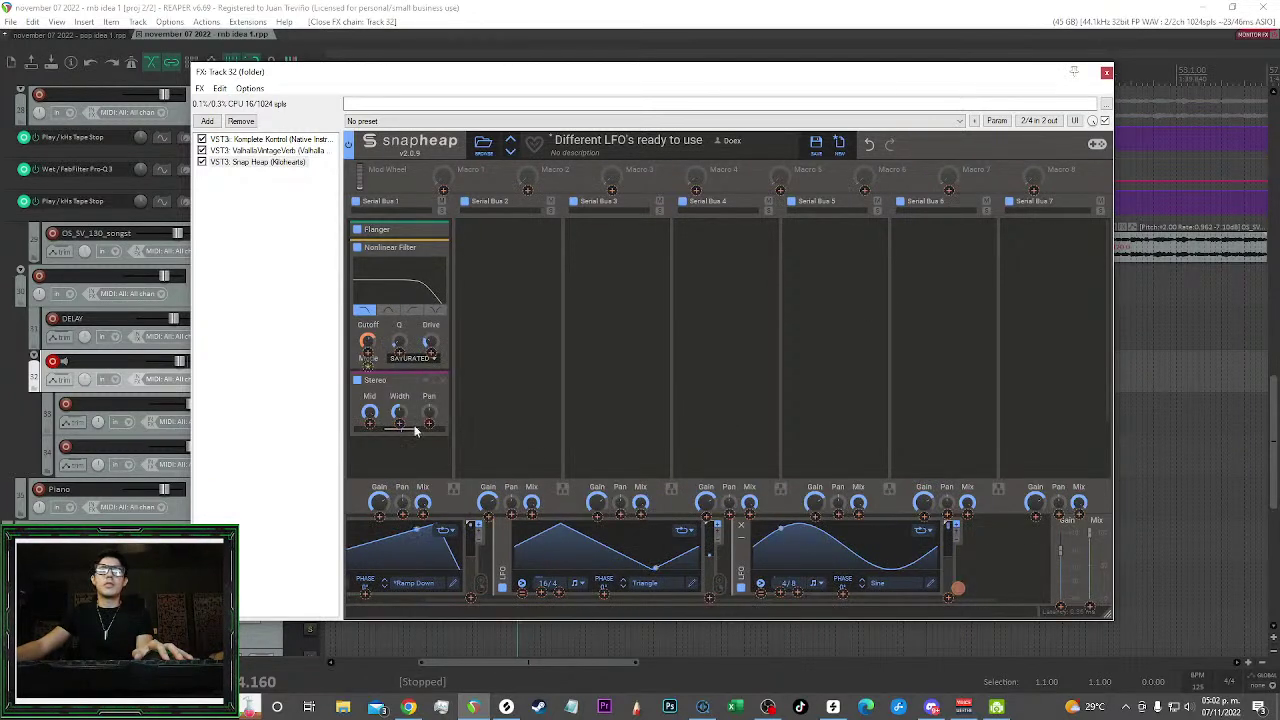
Have the third LFO modulate the Stereo effect's Pan at an 8/4 rate, audition it, and close the effects chain
{"action": "left_click_drag", "start_coordinate": [430, 424], "coordinate": [430, 398]}
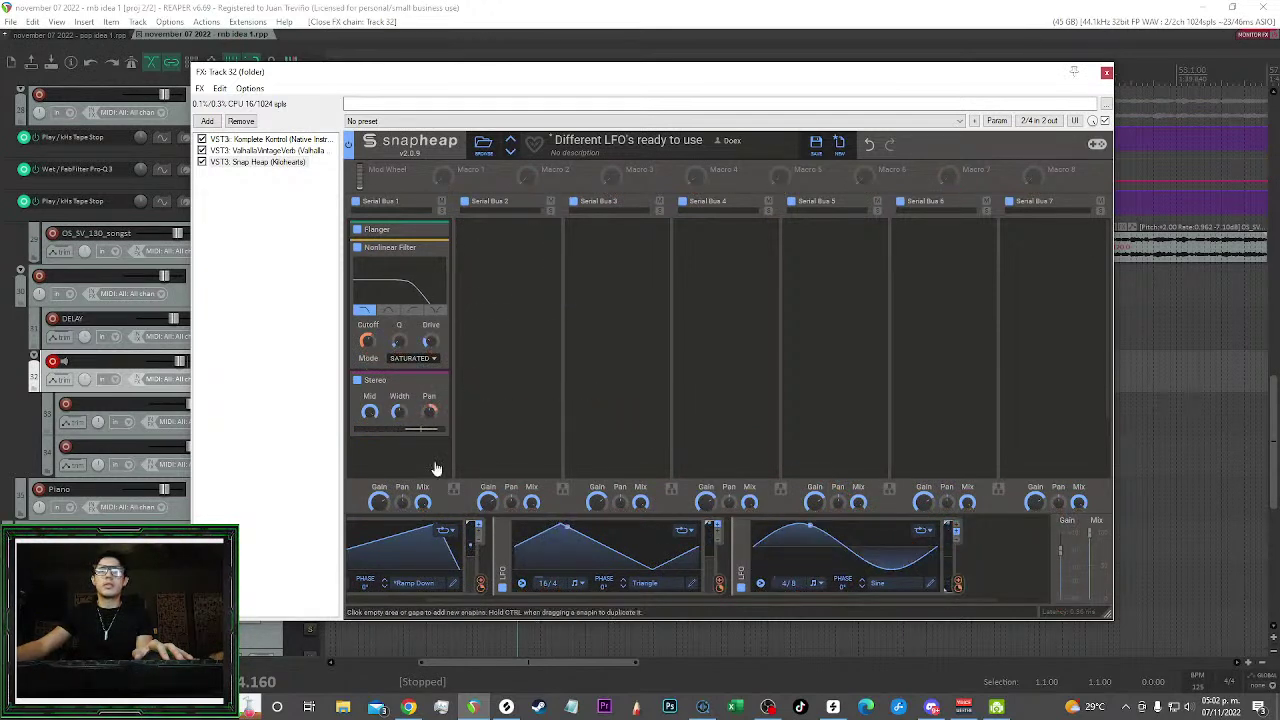
{"action": "key", "text": "space"}
{"action": "key", "text": "space"}
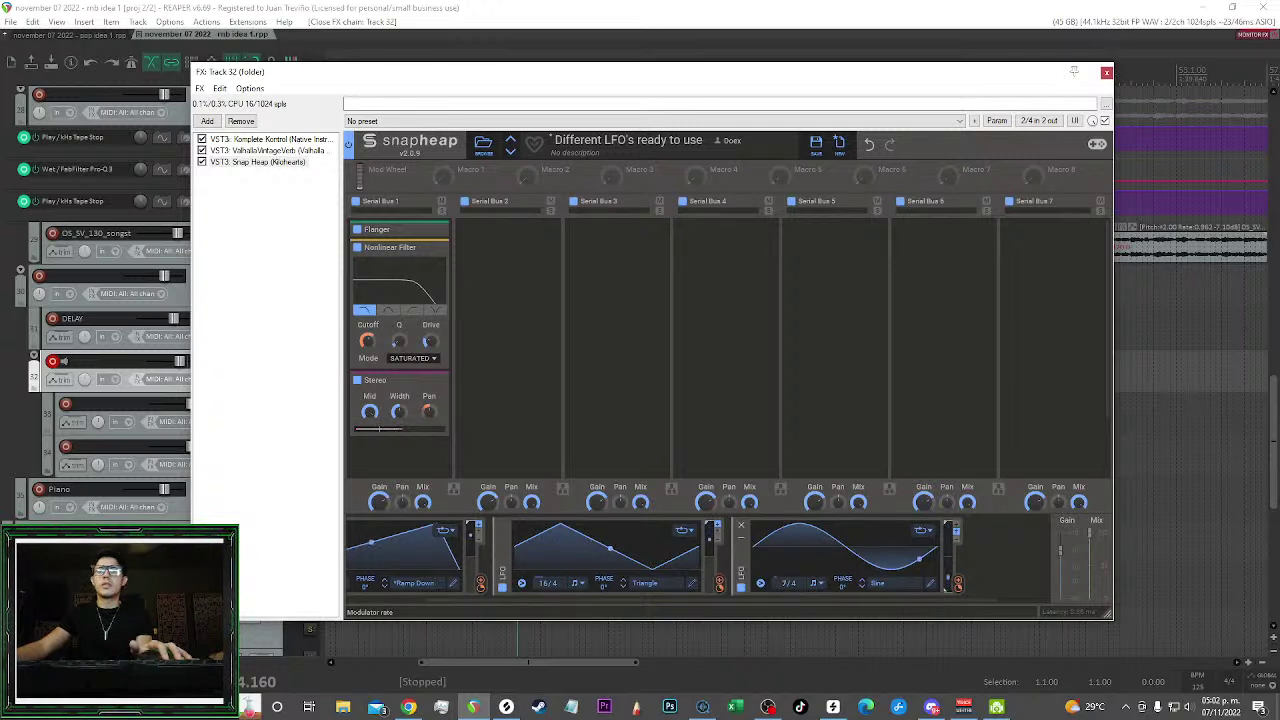
{"action": "key", "text": "space"}
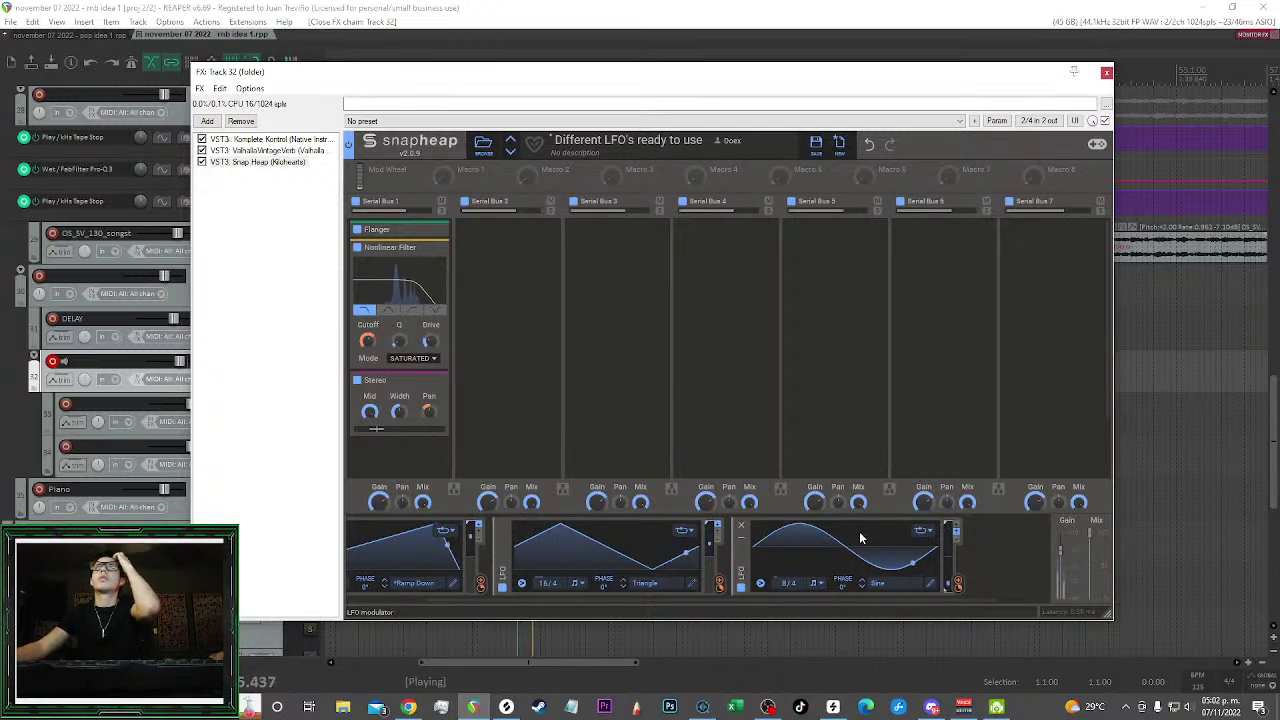
{"action": "mouse_move", "coordinate": [429, 425]}
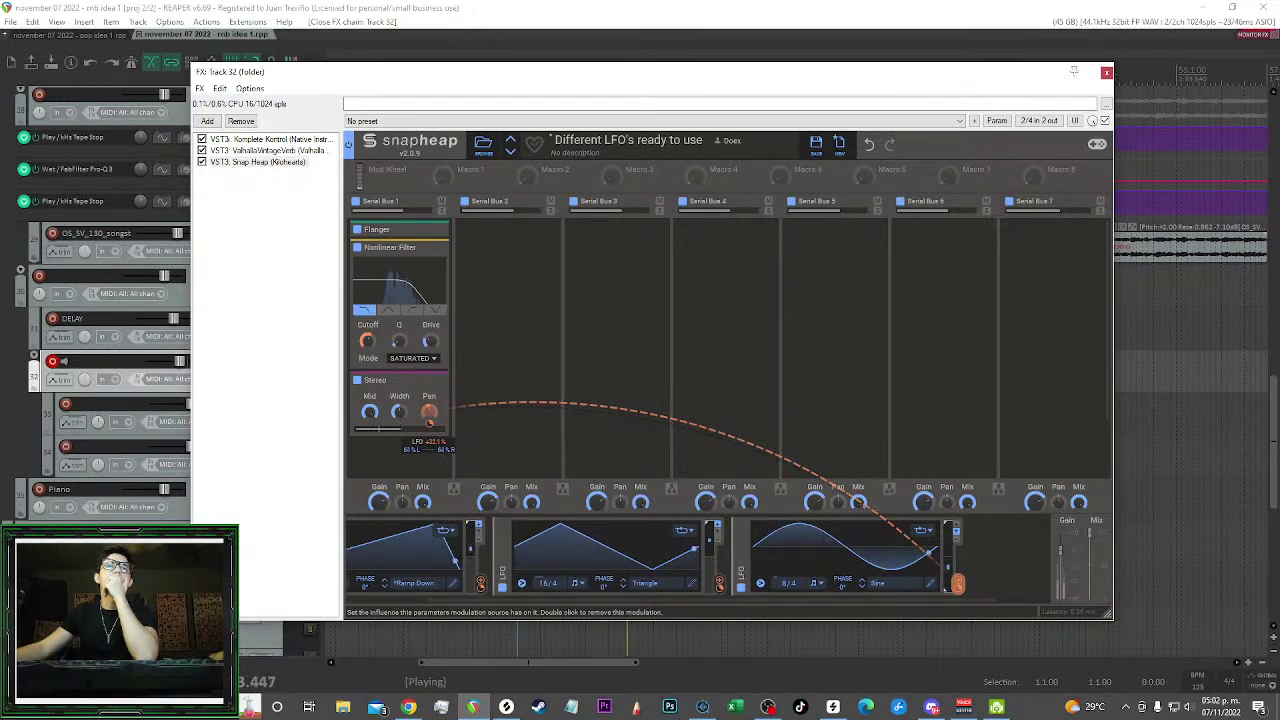
{"action": "key", "text": "space"}
{"action": "left_click", "coordinate": [1106, 73]}
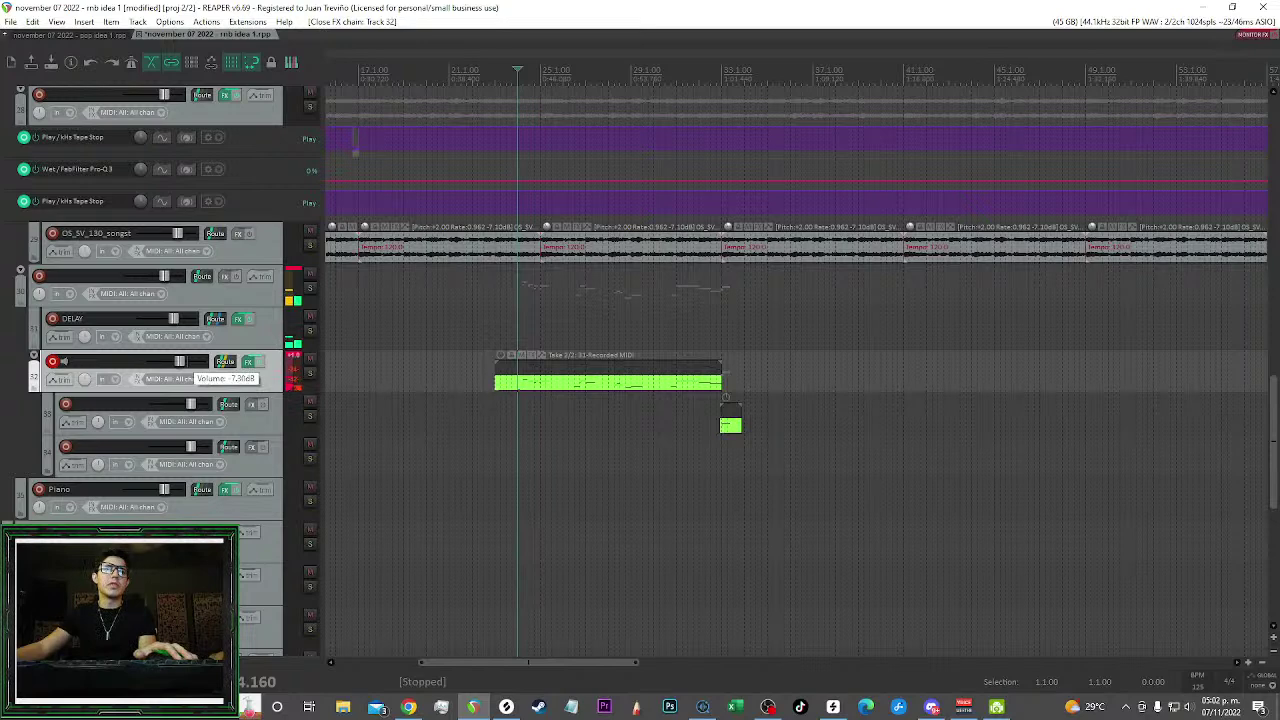
Lower track 32's volume slightly while the melody plays and save the project
{"action": "key", "text": "space"}
{"action": "scroll", "coordinate": [516, 436], "scroll_direction": "up", "scroll_amount": 2}
{"action": "key", "text": "ctrl+s"}
Reopen track 32's effects chain, reduce the third LFO's influence on the Stereo Pan, and close the chain during playback
{"action": "left_click", "coordinate": [249, 362]}
{"action": "key", "text": "space"}
{"action": "mouse_move", "coordinate": [430, 428]}
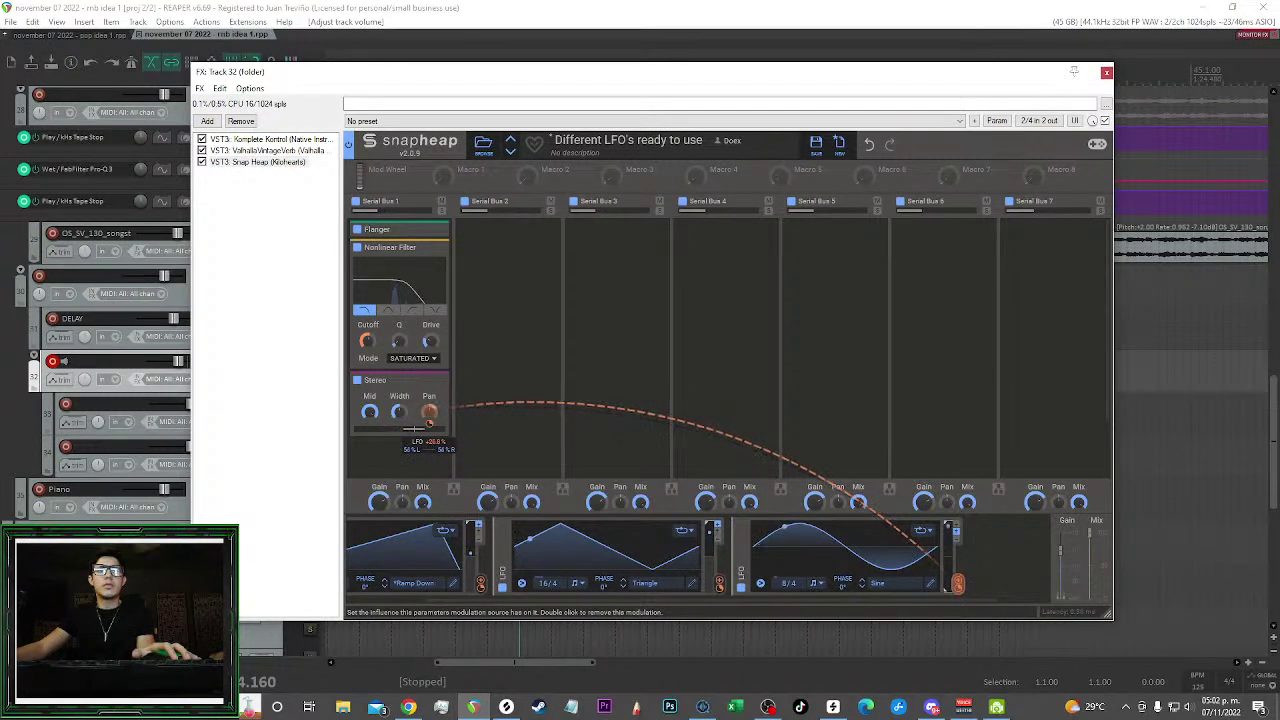
{"action": "key", "text": "space"}
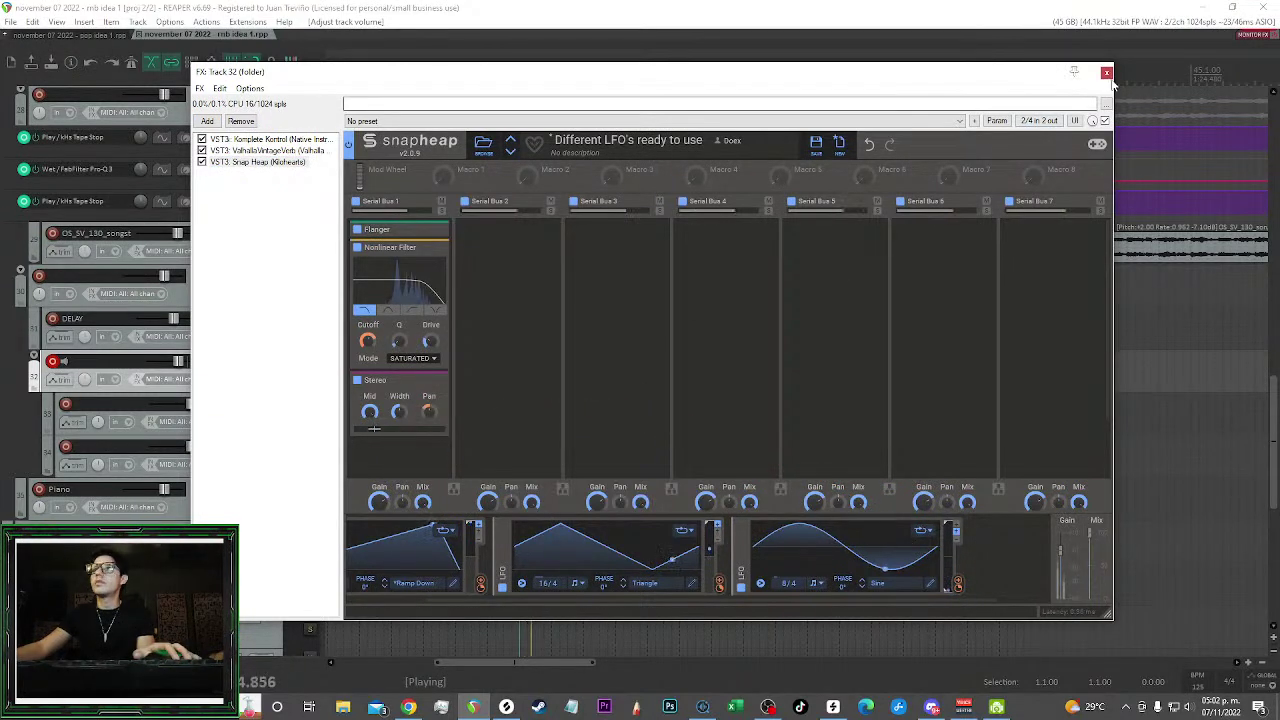
{"action": "left_click", "coordinate": [1106, 73]}
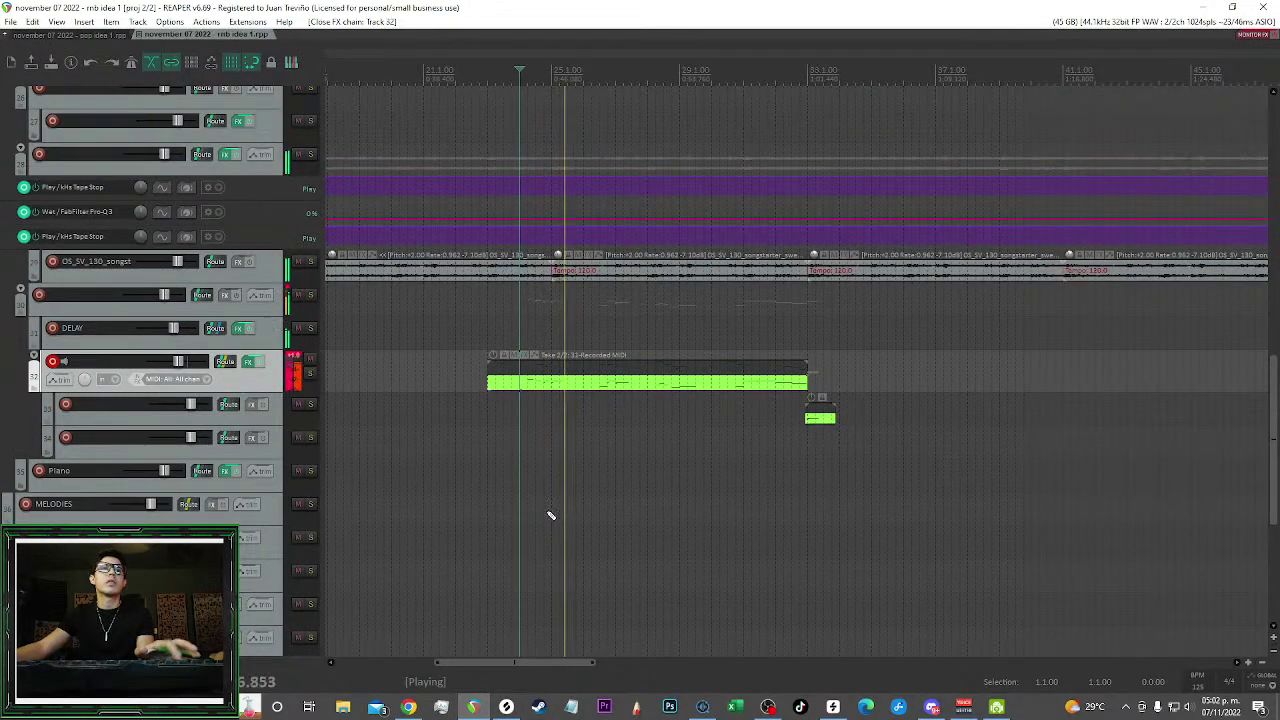
Reopen track 32's effects chain and add a fourth LFO at an 8/4 rate that modulates the Nonlinear Filter's Drive
{"action": "key", "text": "f"}
{"action": "key", "text": "space"}
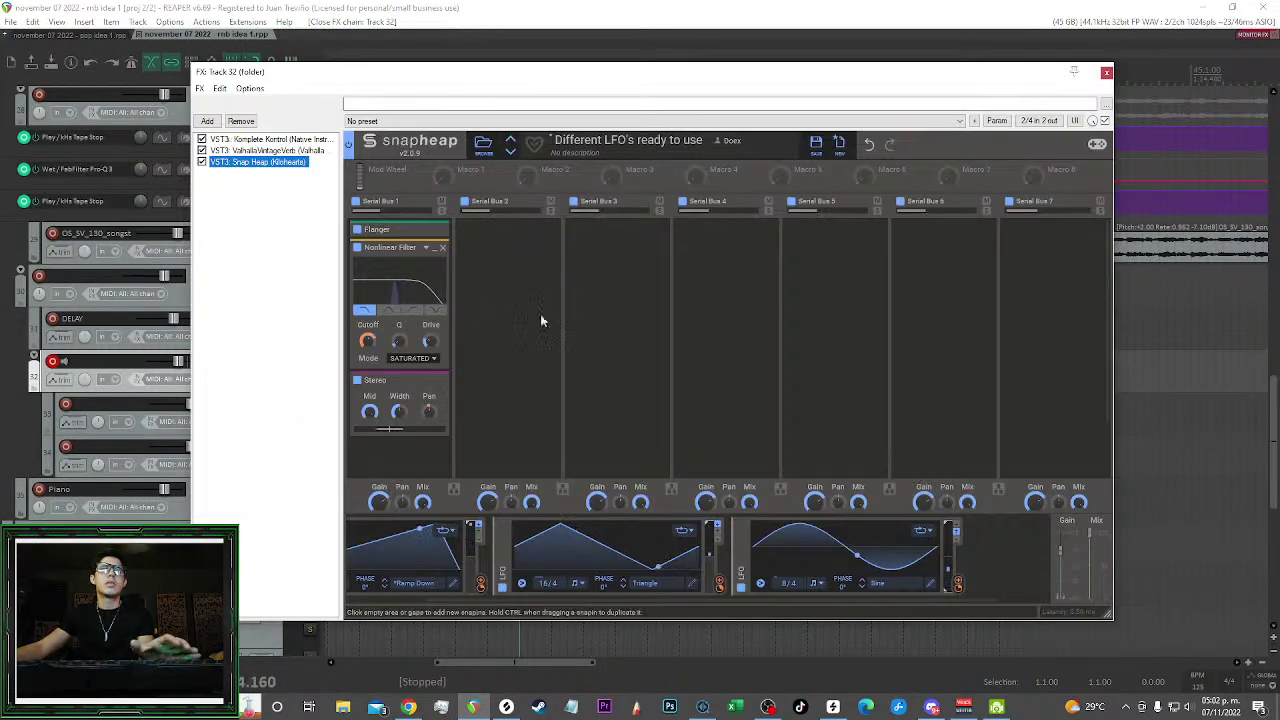
{"action": "scroll", "coordinate": [673, 565], "scroll_direction": "left", "scroll_amount": 2}
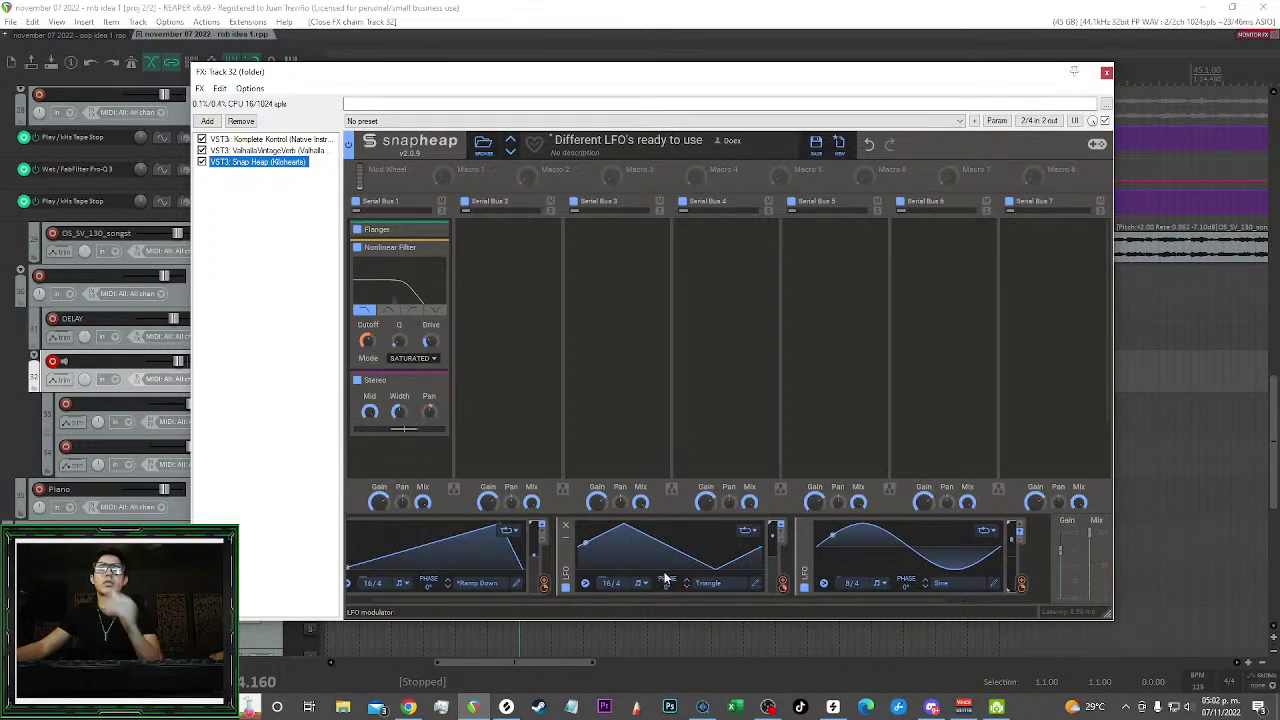
{"action": "scroll", "coordinate": [768, 572], "scroll_direction": "right", "scroll_amount": 4}
{"action": "left_click", "coordinate": [923, 543]}
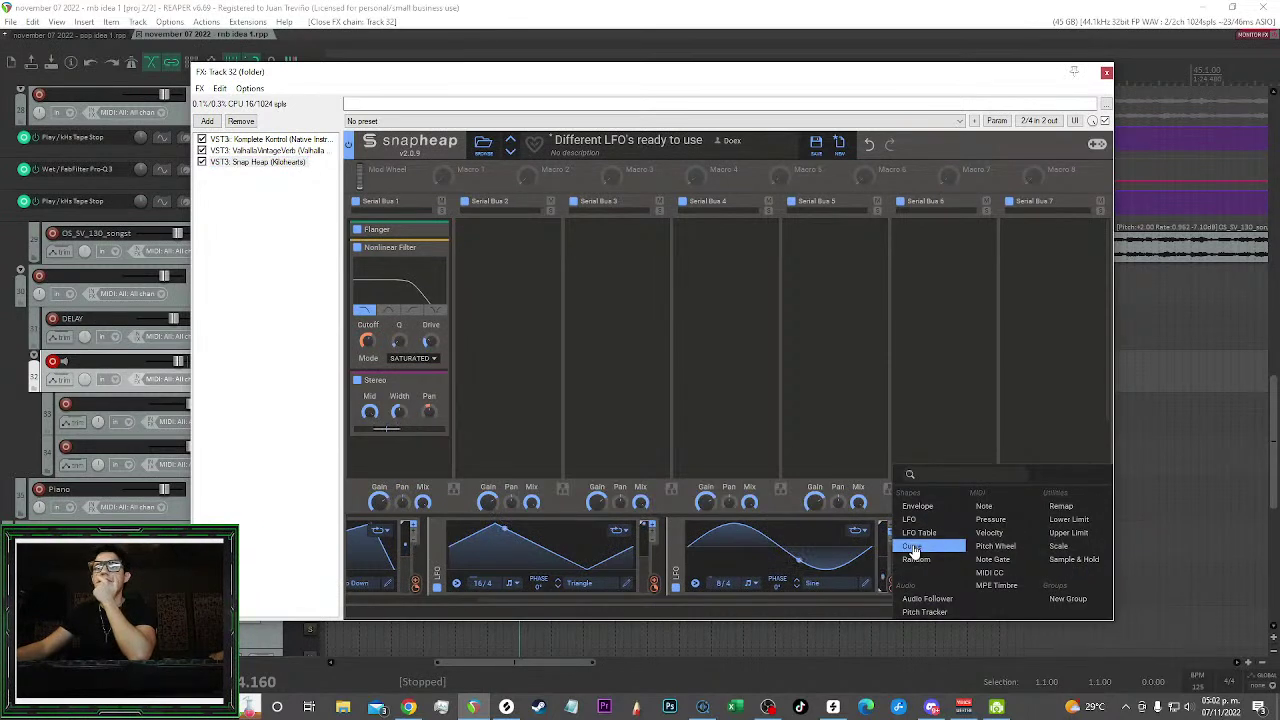
{"action": "left_click", "coordinate": [910, 520]}
{"action": "left_click_drag", "start_coordinate": [1036, 594], "coordinate": [430, 343]}
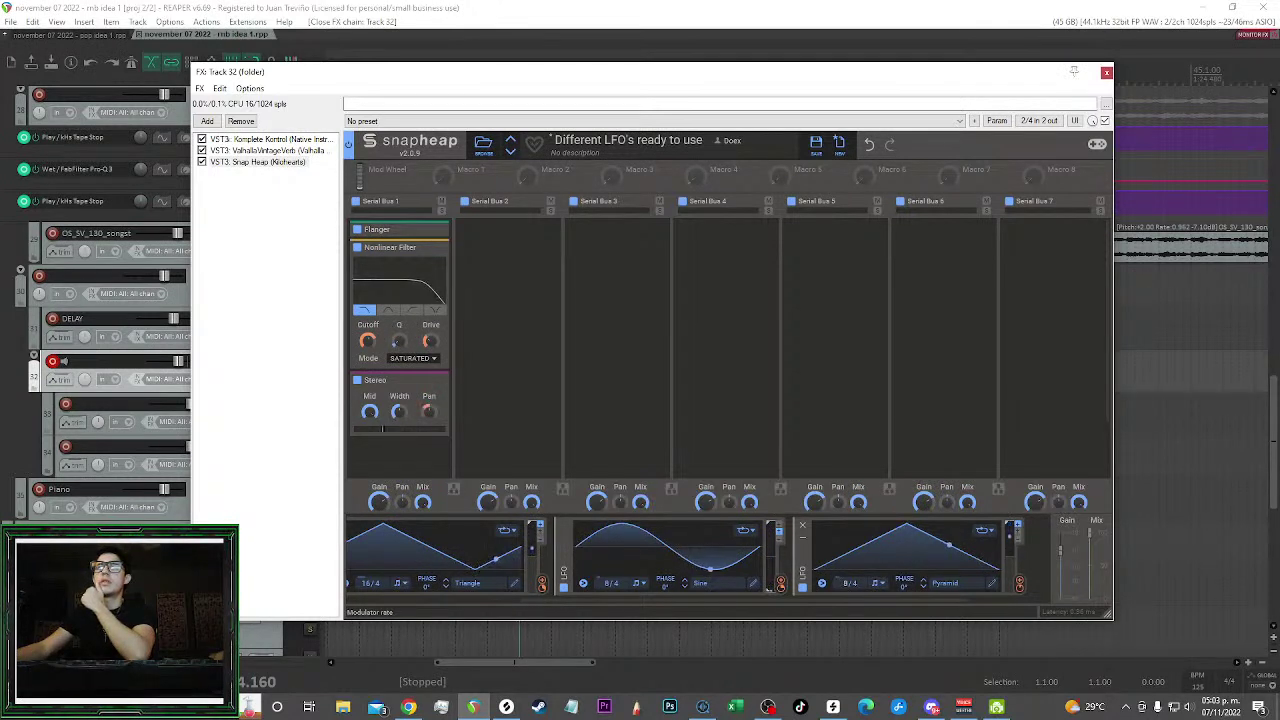
{"action": "key", "text": "space"}
{"action": "left_click_drag", "start_coordinate": [1019, 586], "coordinate": [431, 344]}
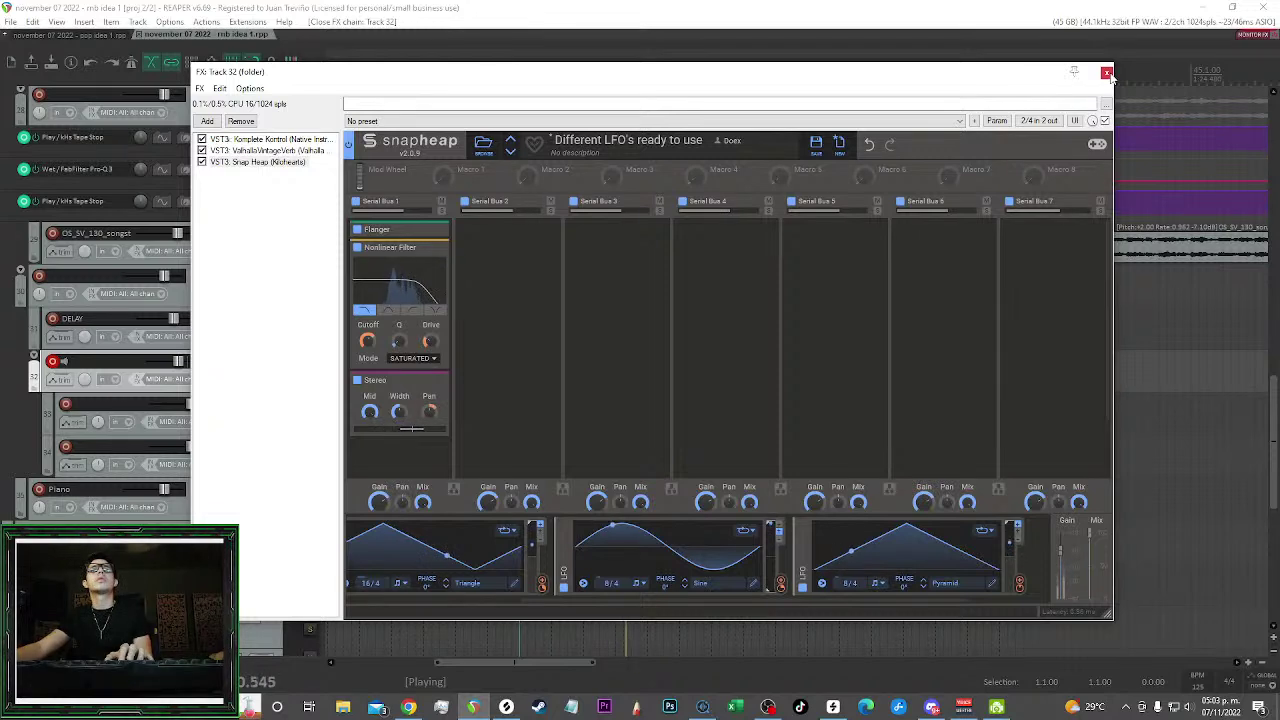
Check the LFO's influence on Drive during playback, close the effects chain, stop, and save the project
{"action": "mouse_move", "coordinate": [434, 358]}
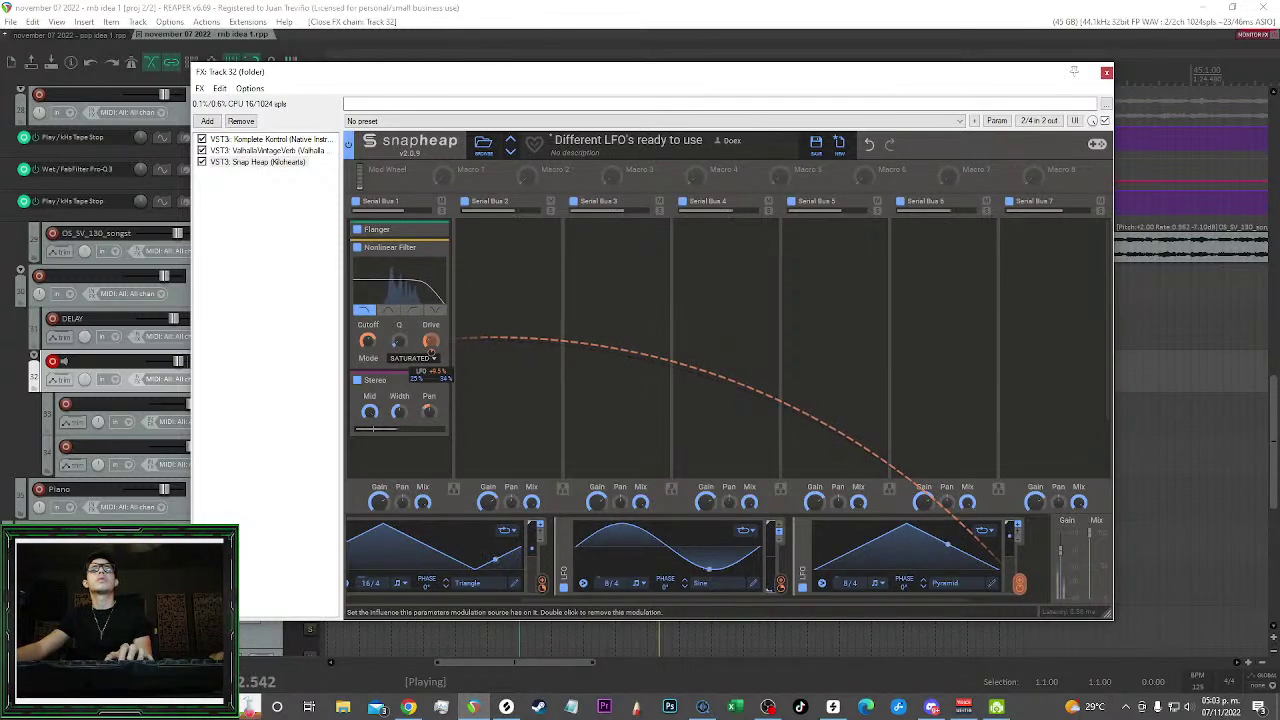
{"action": "left_click", "coordinate": [1106, 73]}
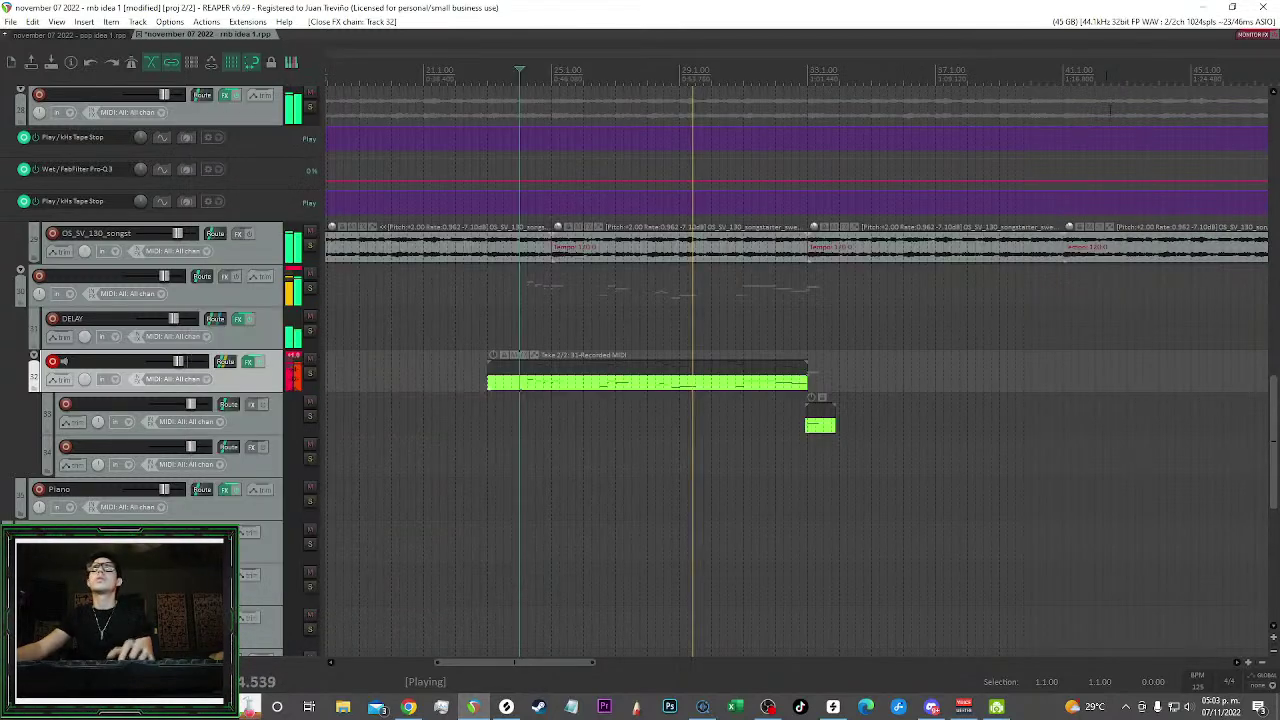
{"action": "key", "text": "space"}
{"action": "scroll", "coordinate": [876, 364], "scroll_direction": "down", "scroll_amount": 4}
{"action": "scroll", "coordinate": [888, 394], "scroll_direction": "down", "scroll_amount": 4}
{"action": "key", "text": "ctrl+s"}
{"action": "scroll", "coordinate": [843, 465], "scroll_direction": "down", "scroll_amount": 2}
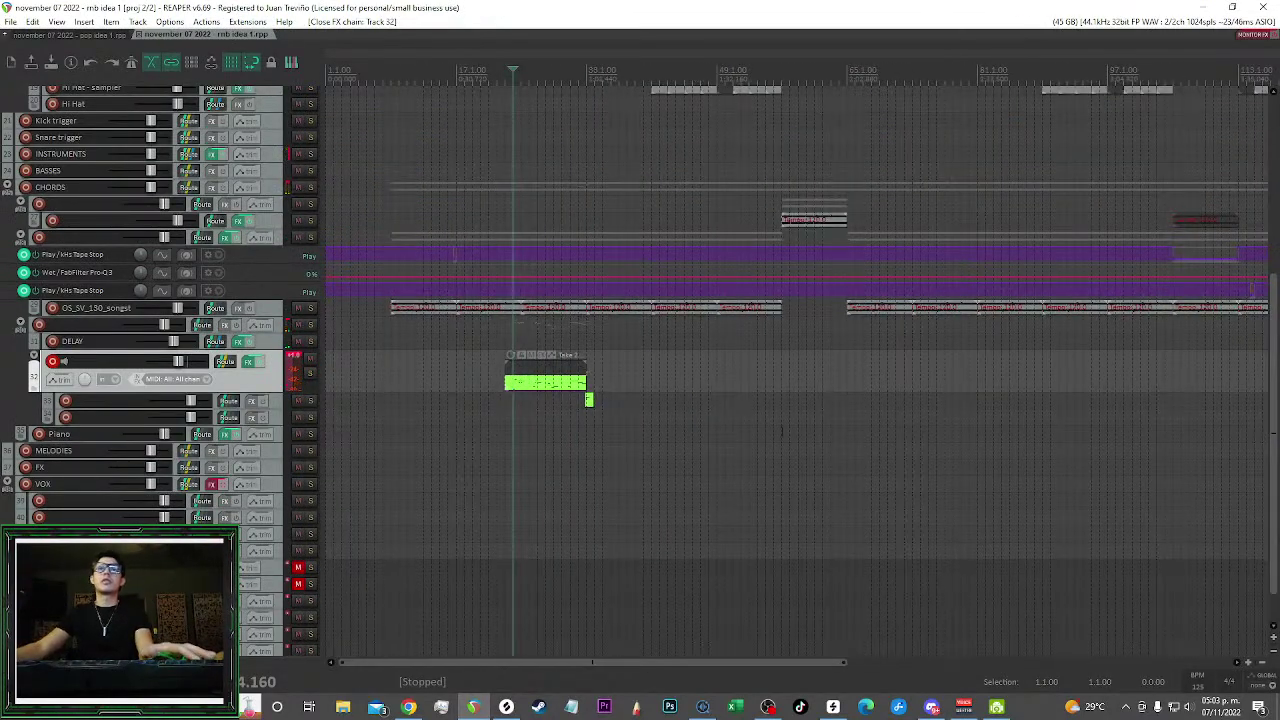
Copy the recorded MIDI melody and the short item after it to the second verse section, with the melody ending at bar 81
{"action": "left_click", "coordinate": [506, 73]}
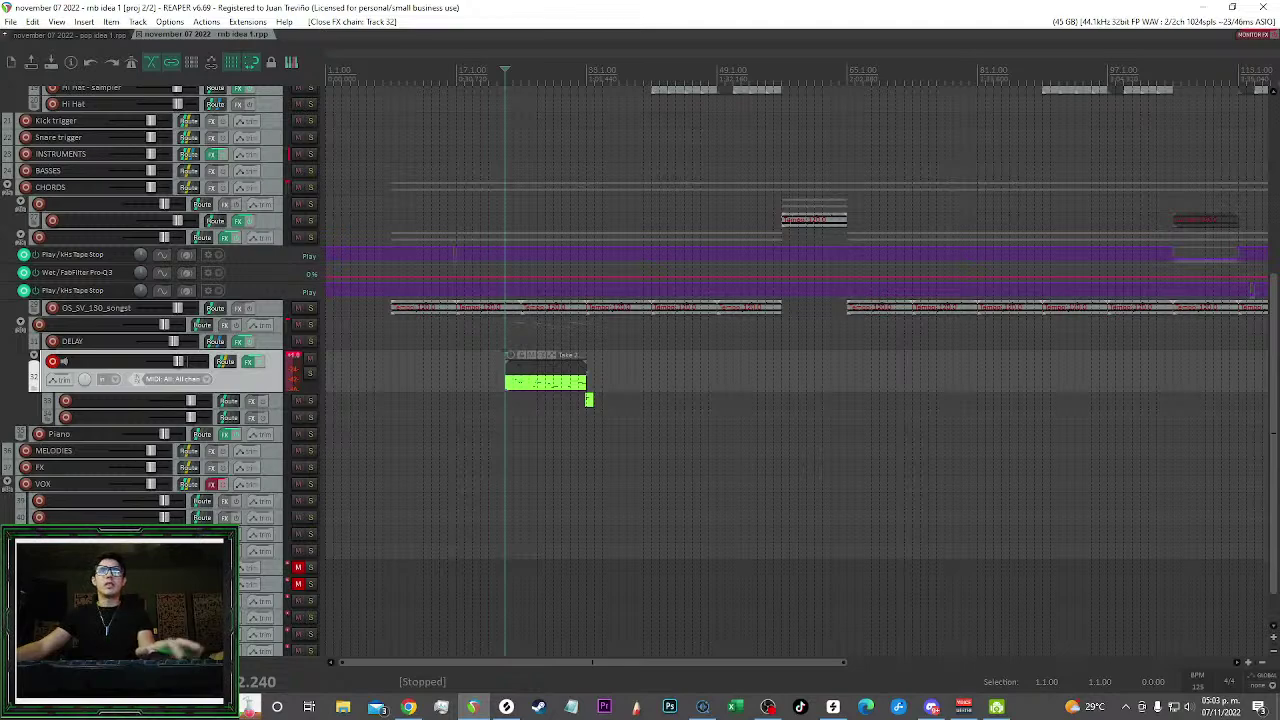
{"action": "scroll", "coordinate": [700, 420], "scroll_direction": "up", "scroll_amount": 3}
{"action": "left_click", "coordinate": [521, 73]}
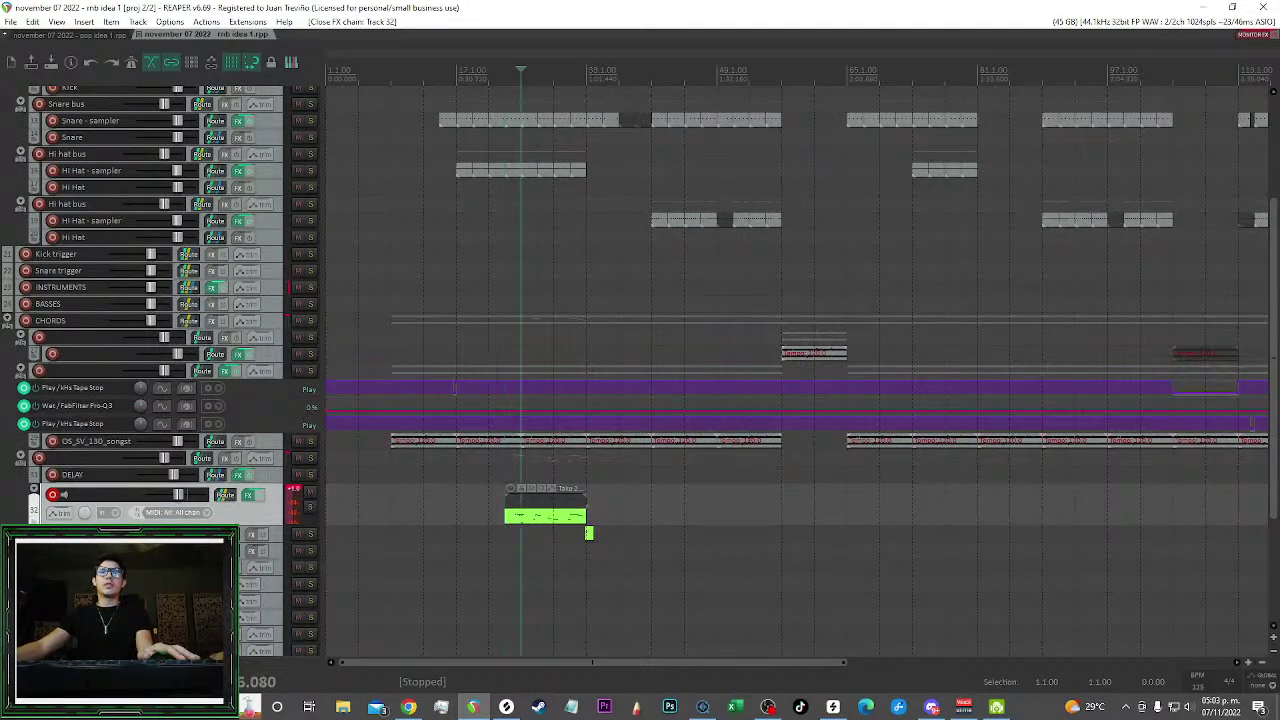
{"action": "left_click_drag", "start_coordinate": [614, 535], "coordinate": [752, 503]}
{"action": "scroll", "coordinate": [508, 511], "scroll_direction": "down", "scroll_amount": 2}
{"action": "scroll", "coordinate": [751, 498], "scroll_direction": "right", "scroll_amount": 2}
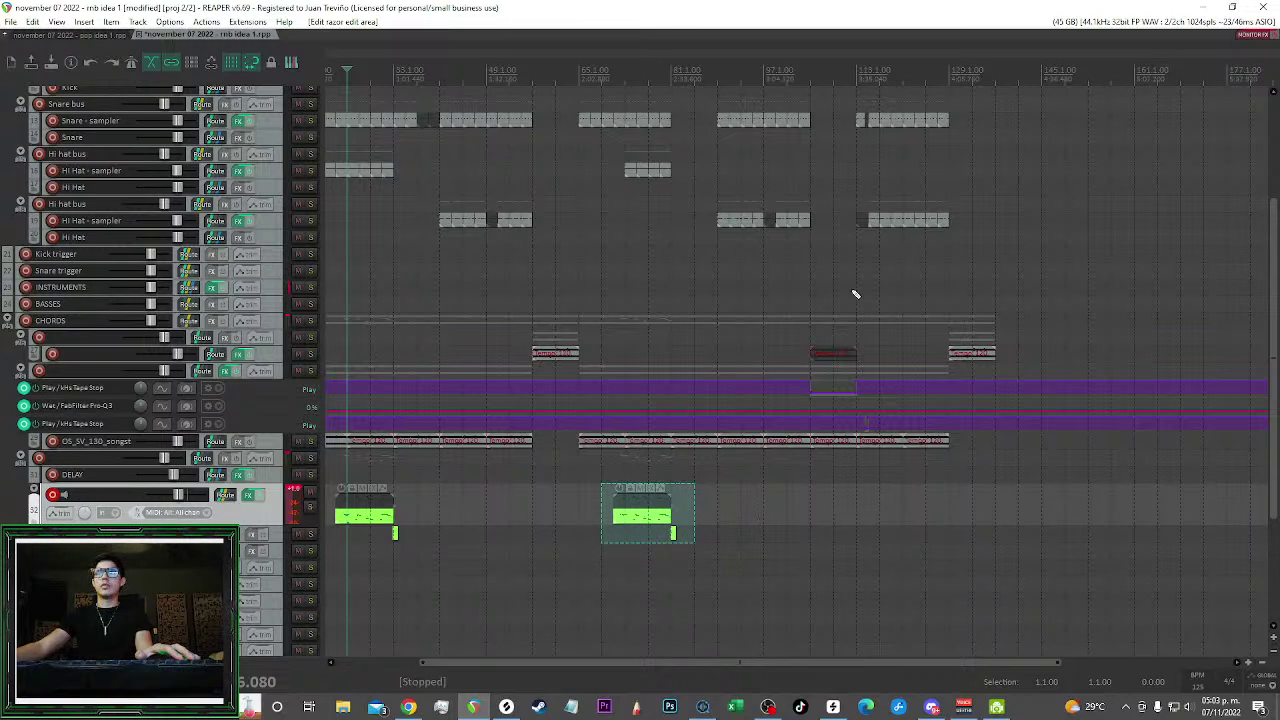
Add timeline markers named "intro" at bar 9 and "verse" at bar 17
{"action": "scroll", "coordinate": [497, 178], "scroll_direction": "up", "scroll_amount": 5}
{"action": "scroll", "coordinate": [497, 178], "scroll_direction": "left", "scroll_amount": 3}
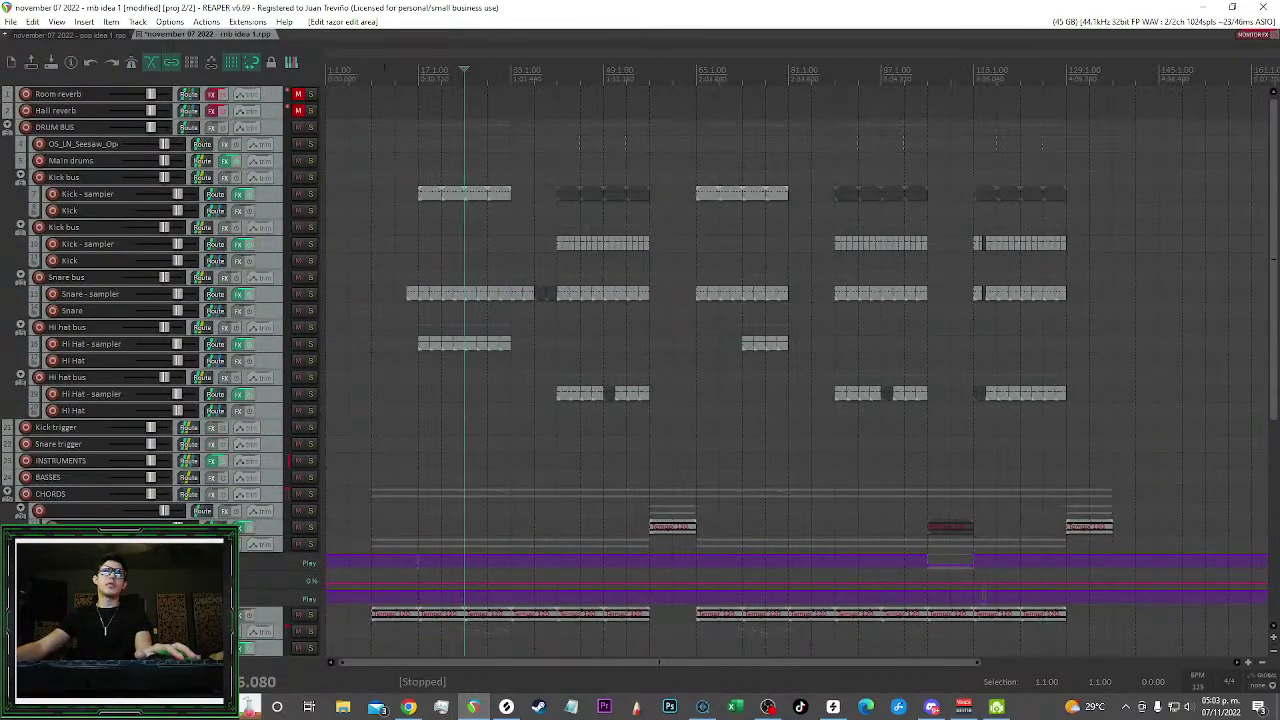
{"action": "right_click", "coordinate": [365, 73]}
{"action": "left_click", "coordinate": [420, 140]}
{"action": "type", "text": "intro"}
{"action": "key", "text": "Return"}
{"action": "right_click", "coordinate": [420, 70]}
{"action": "left_click", "coordinate": [479, 135]}
{"action": "type", "text": "verse"}
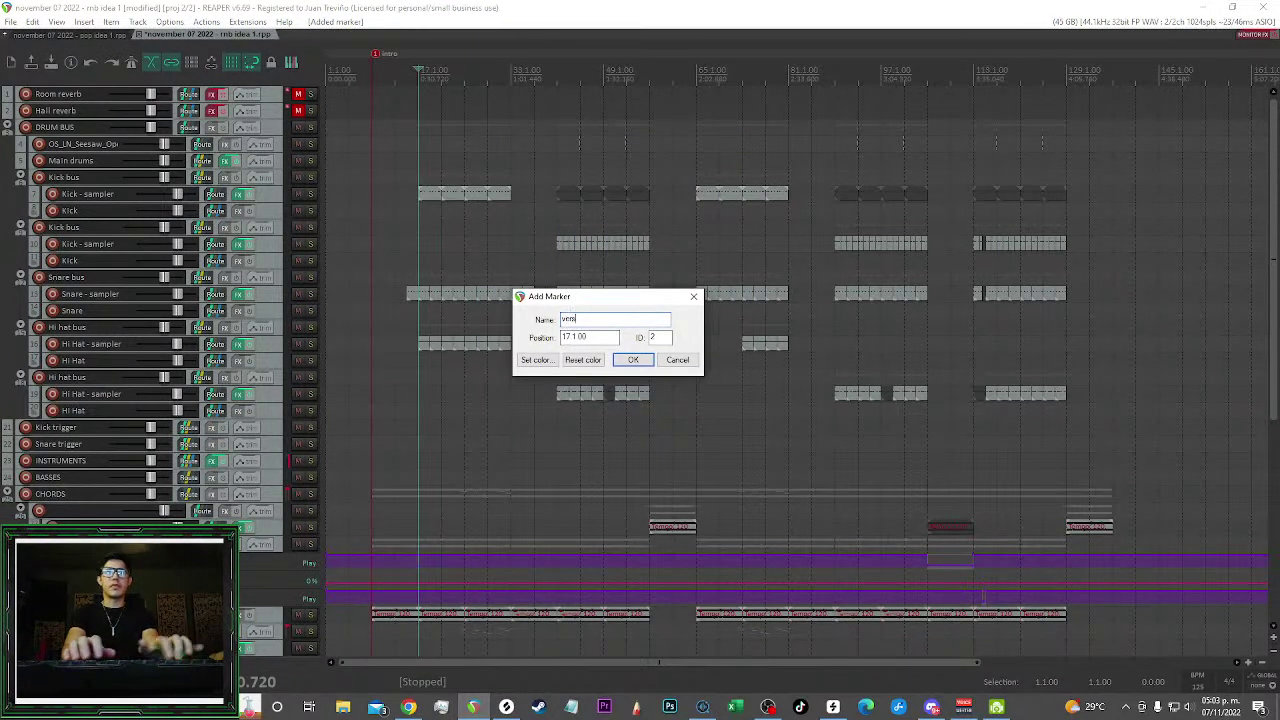
{"action": "key", "text": "Return"}
Add timeline markers named "prechorus" at bar 33 and "chorus" at bar 41
{"action": "right_click", "coordinate": [512, 70]}
{"action": "left_click", "coordinate": [572, 136]}
{"action": "type", "text": "prechorus"}
{"action": "key", "text": "Return"}
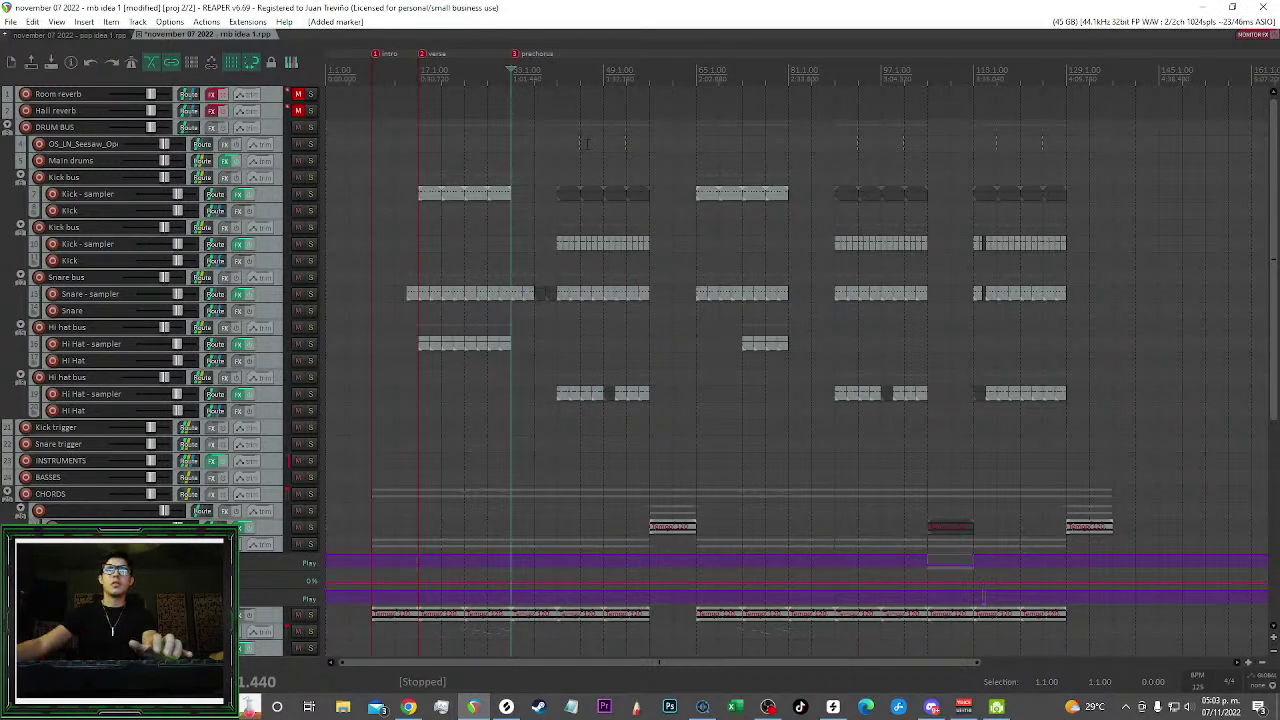
{"action": "left_click", "coordinate": [557, 68]}
{"action": "right_click", "coordinate": [558, 67]}
{"action": "left_click", "coordinate": [598, 138]}
{"action": "type", "text": "chorus"}
{"action": "key", "text": "Return"}
{"action": "key", "text": "space"}
Mark the second "verse" at bar 57 and the second "prechorus" at bar 81 on the timeline
{"action": "left_click", "coordinate": [650, 70]}
{"action": "right_click", "coordinate": [650, 70]}
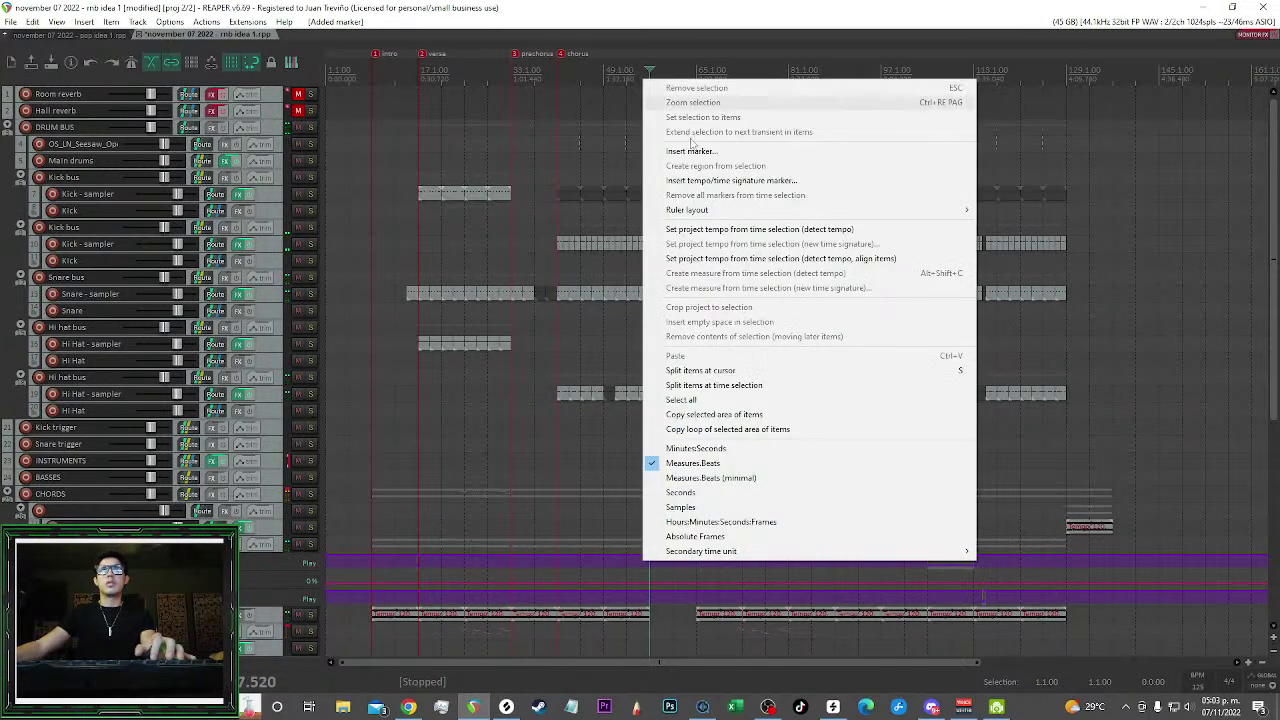
{"action": "left_click", "coordinate": [724, 146]}
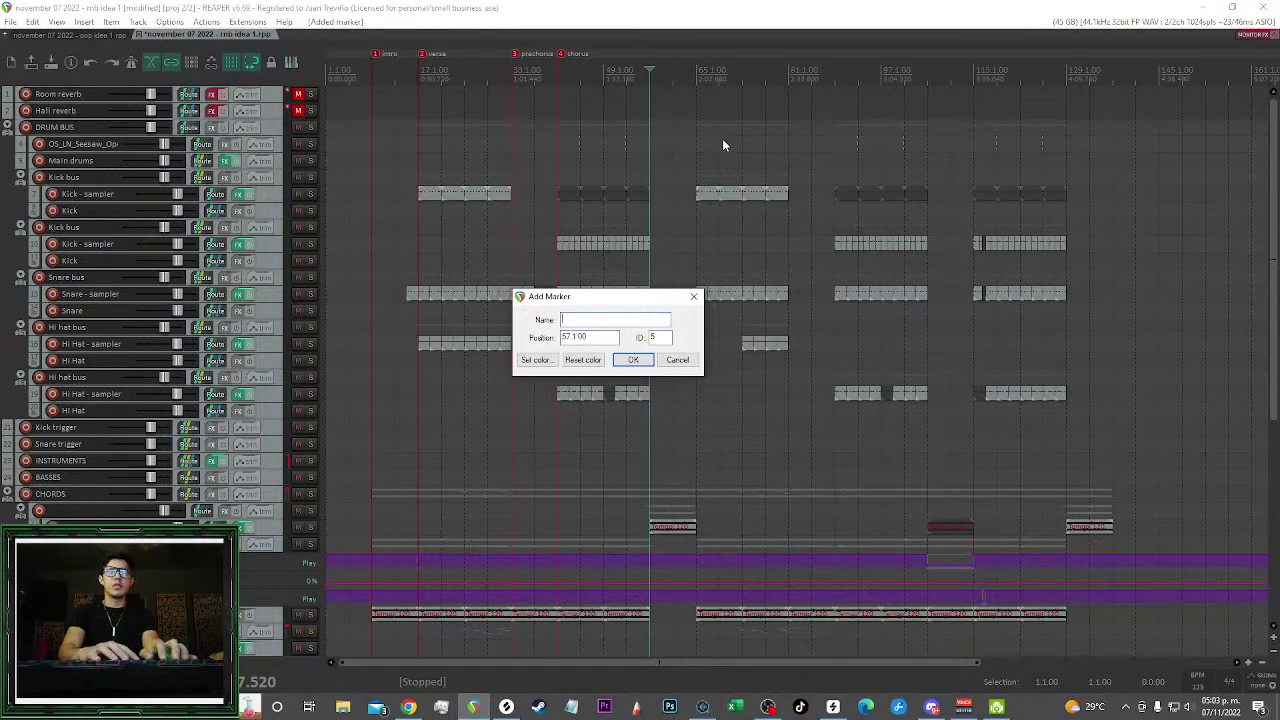
{"action": "key", "text": "Return"}
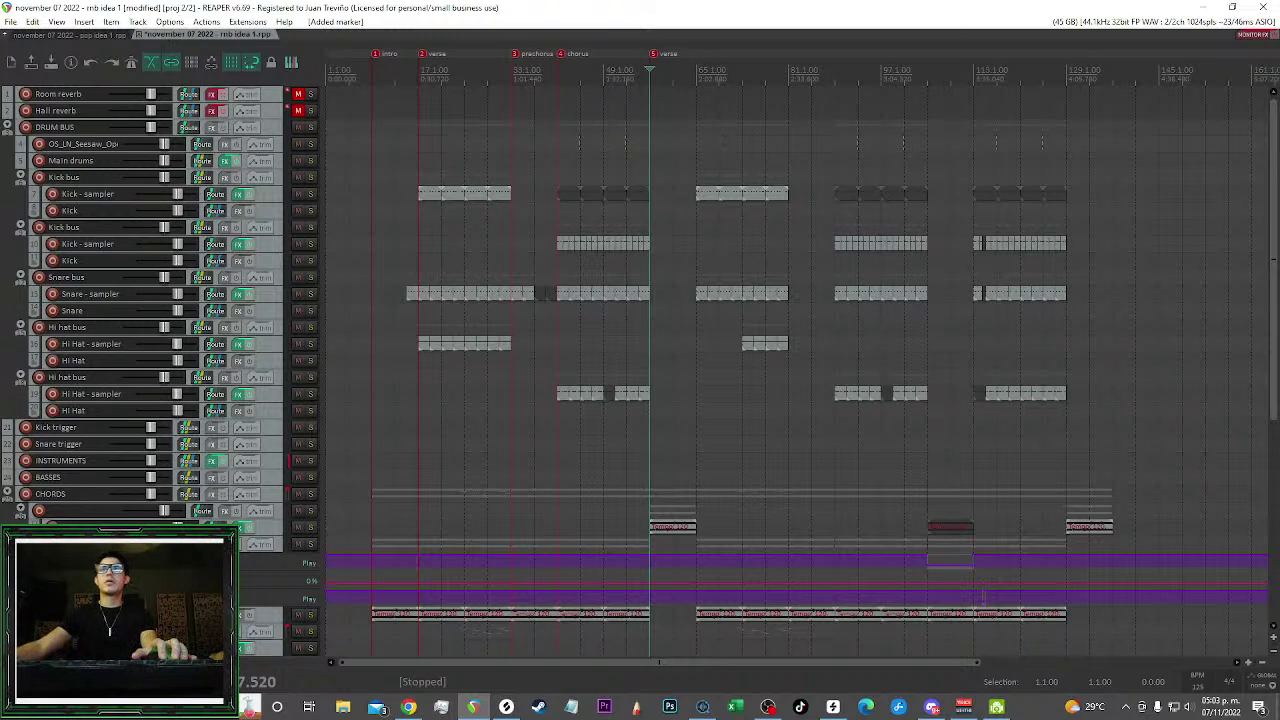
{"action": "left_click", "coordinate": [786, 70]}
{"action": "right_click", "coordinate": [786, 70]}
{"action": "left_click", "coordinate": [825, 145]}
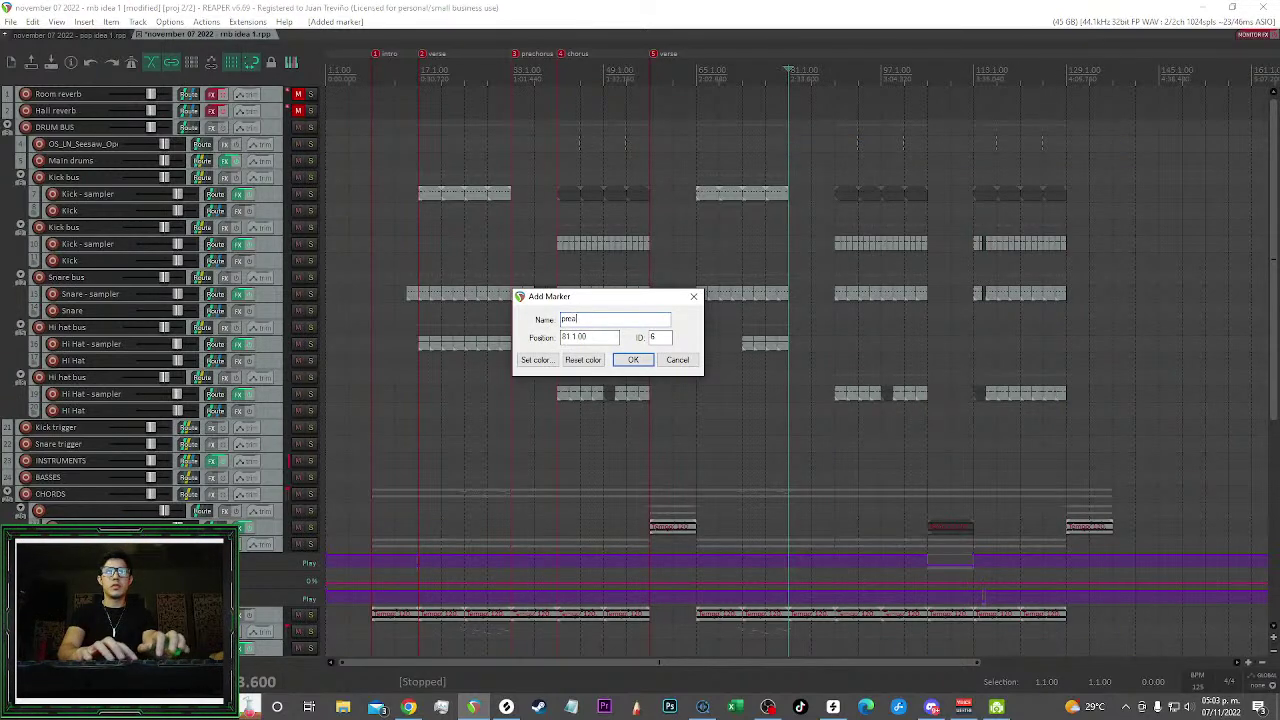
{"action": "key", "text": "Return"}
{"action": "key", "text": "space"}
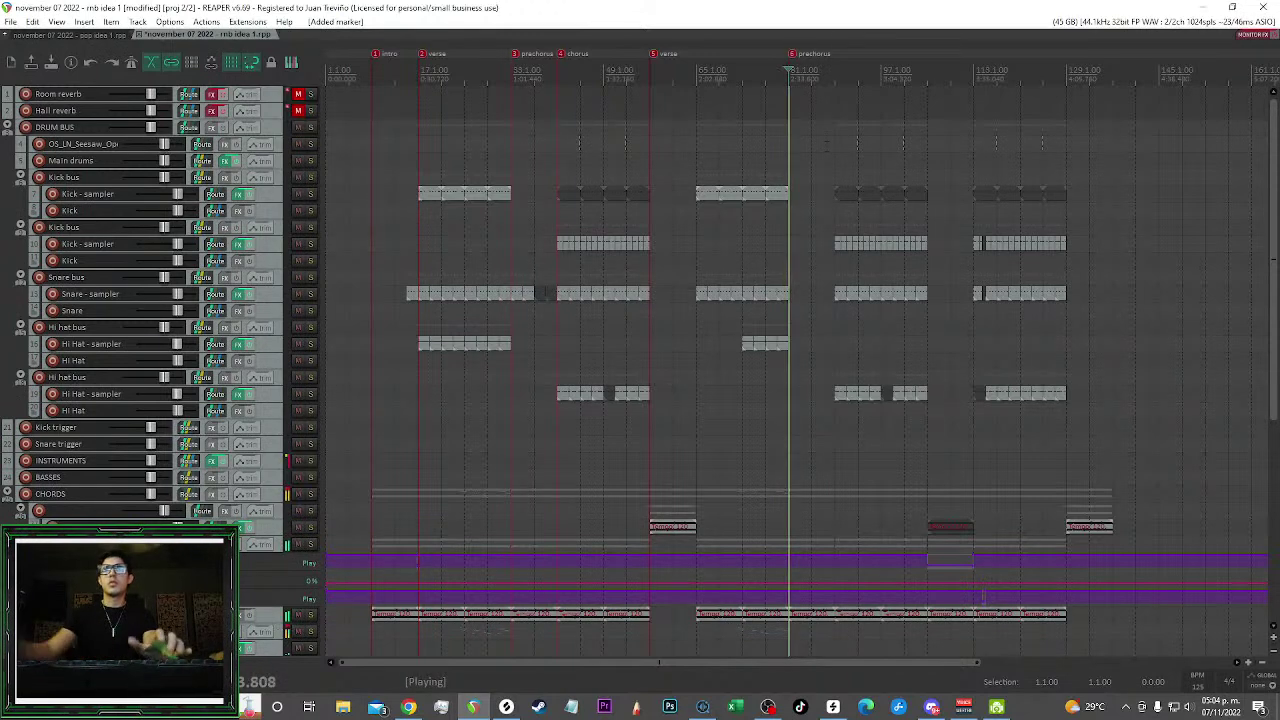
Mark the second "chorus" at bar 89 and the "bridge" at bar 105 on the timeline
{"action": "left_click", "coordinate": [835, 70]}
{"action": "right_click", "coordinate": [835, 70]}
{"action": "left_click", "coordinate": [870, 141]}
{"action": "type", "text": "chorus"}
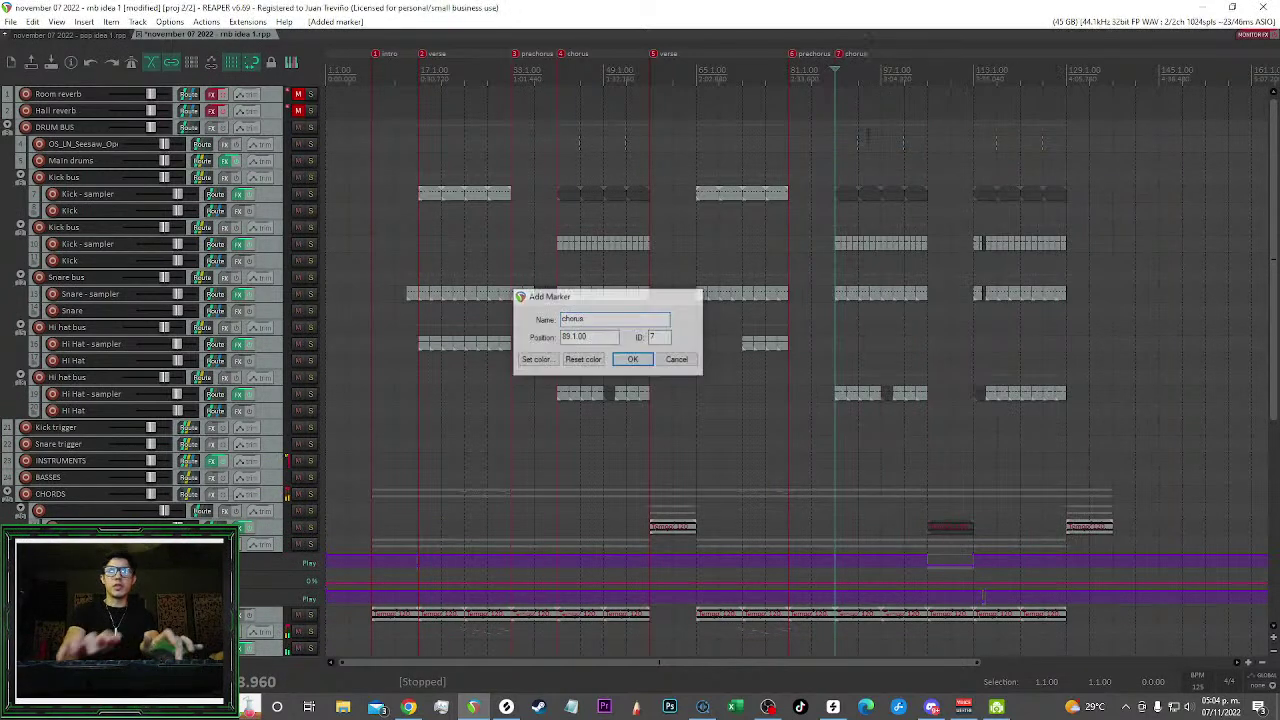
{"action": "key", "text": "Return"}
{"action": "right_click", "coordinate": [936, 73]}
{"action": "left_click", "coordinate": [932, 72]}
{"action": "right_click", "coordinate": [932, 72]}
{"action": "left_click", "coordinate": [975, 141]}
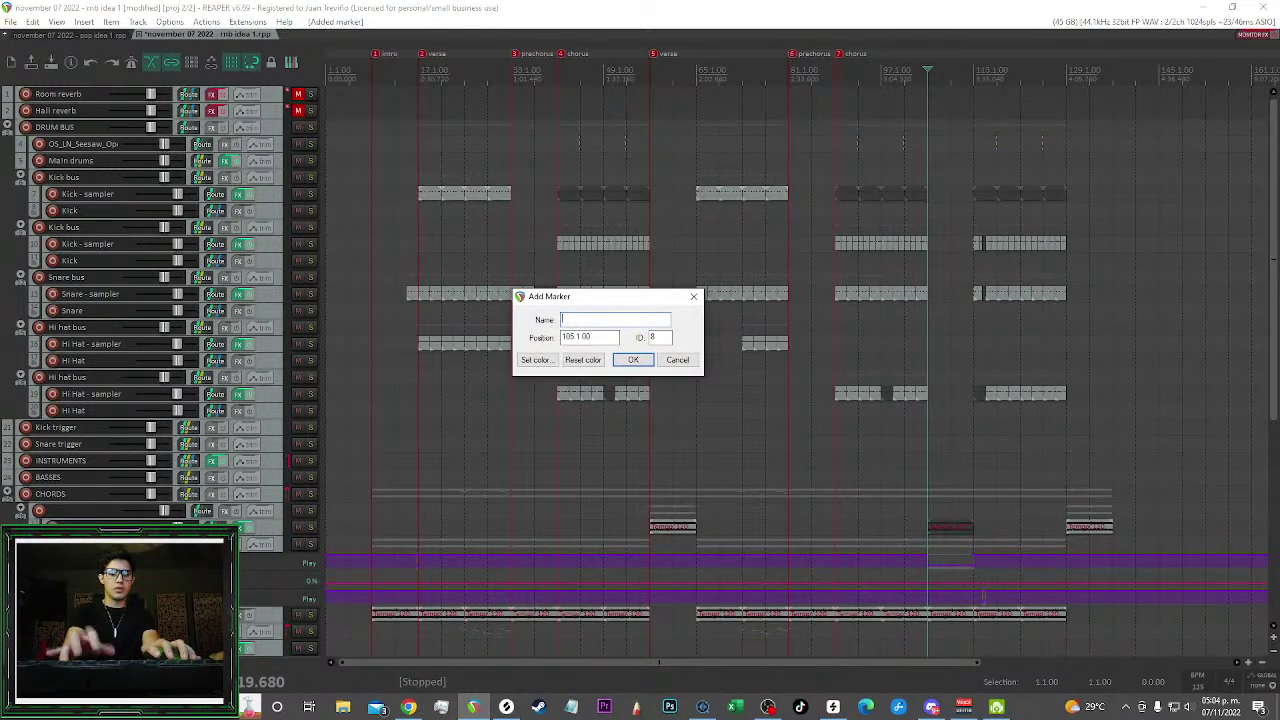
{"action": "type", "text": "bridge"}
{"action": "key", "text": "Return"}
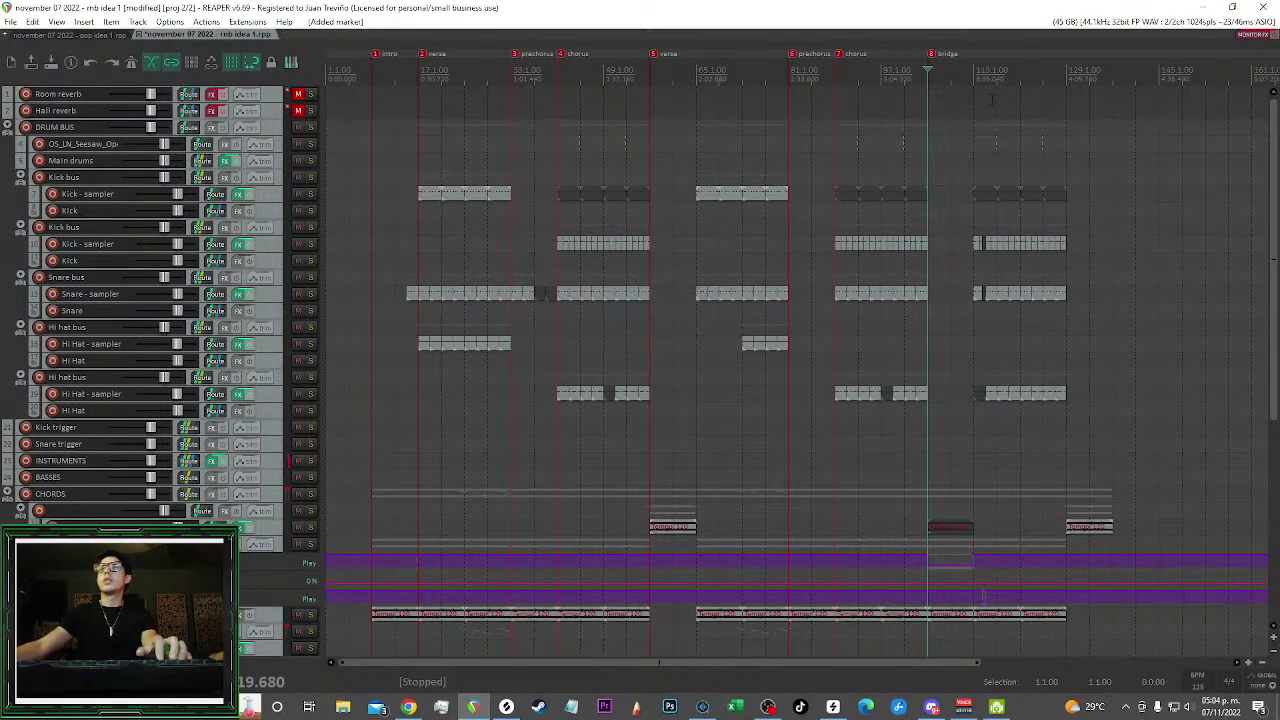
Mark the final "chorus" at bar 113 and the "outro" at bar 129 on the timeline
{"action": "right_click", "coordinate": [975, 72]}
{"action": "left_click", "coordinate": [1023, 137]}
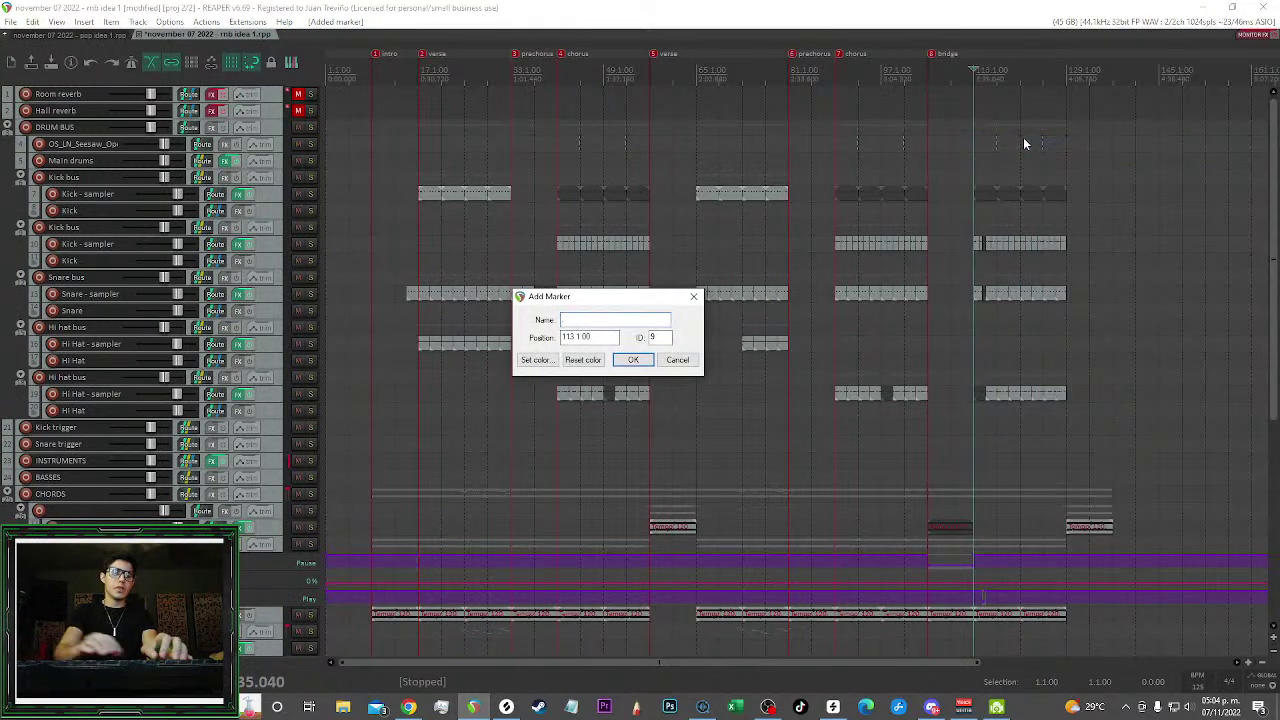
{"action": "type", "text": "chorus"}
{"action": "key", "text": "Return"}
{"action": "scroll", "coordinate": [1028, 142], "scroll_direction": "right", "scroll_amount": 3}
{"action": "left_click", "coordinate": [833, 72]}
{"action": "right_click", "coordinate": [833, 72]}
{"action": "left_click", "coordinate": [868, 146]}
{"action": "left_click", "coordinate": [869, 146]}
{"action": "type", "text": "outro"}
{"action": "key", "text": "Return"}
Play the arrangement from the intro marker and save the project
{"action": "key", "text": "space"}
{"action": "scroll", "coordinate": [925, 149], "scroll_direction": "left", "scroll_amount": 5}
{"action": "left_click", "coordinate": [374, 150]}
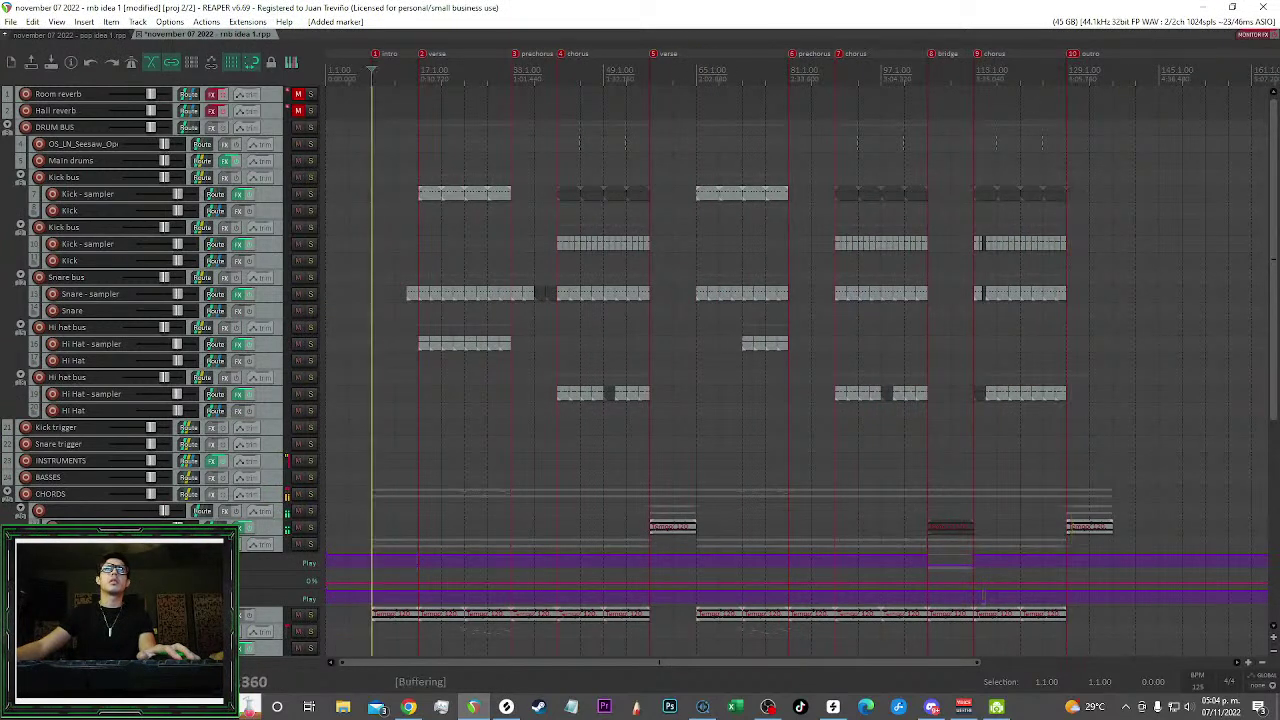
{"action": "key", "text": "ctrl+s"}
Copy the first verse's melody and the short item after it into the intro, with the melody ending at bar 17
{"action": "scroll", "coordinate": [560, 334], "scroll_direction": "down", "scroll_amount": 2}
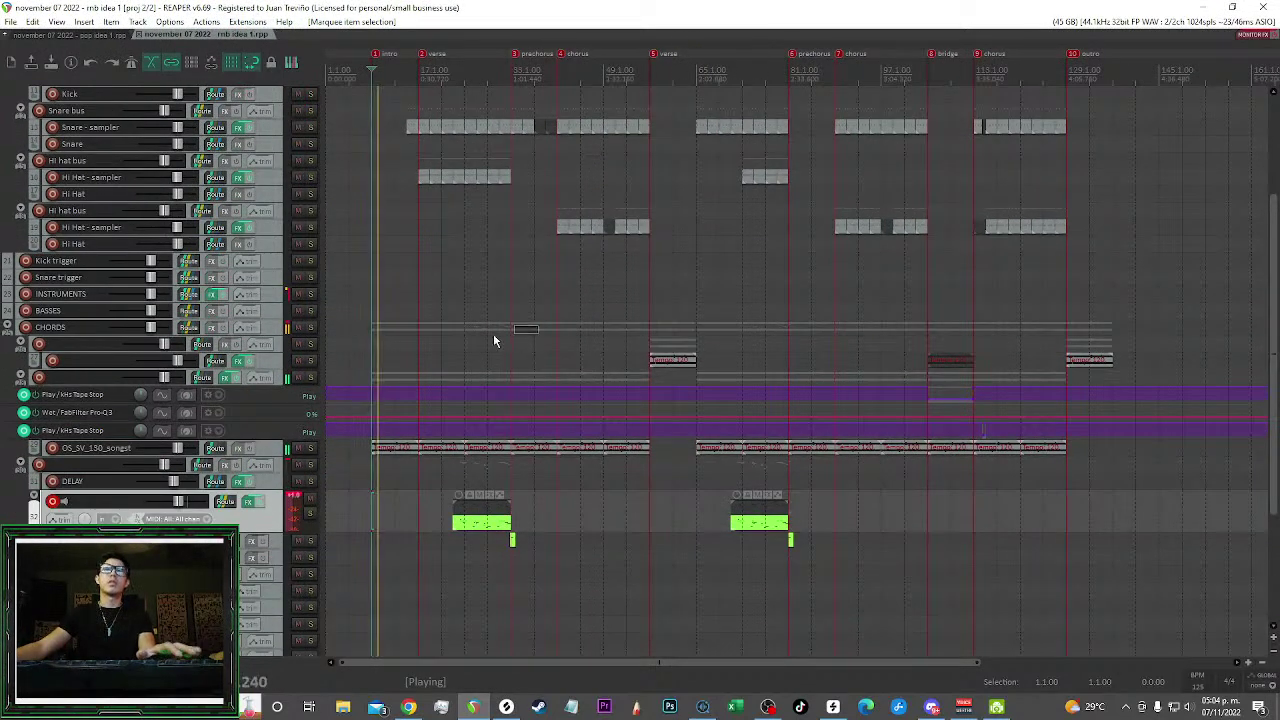
{"action": "scroll", "coordinate": [410, 460], "scroll_direction": "up", "scroll_amount": 3}
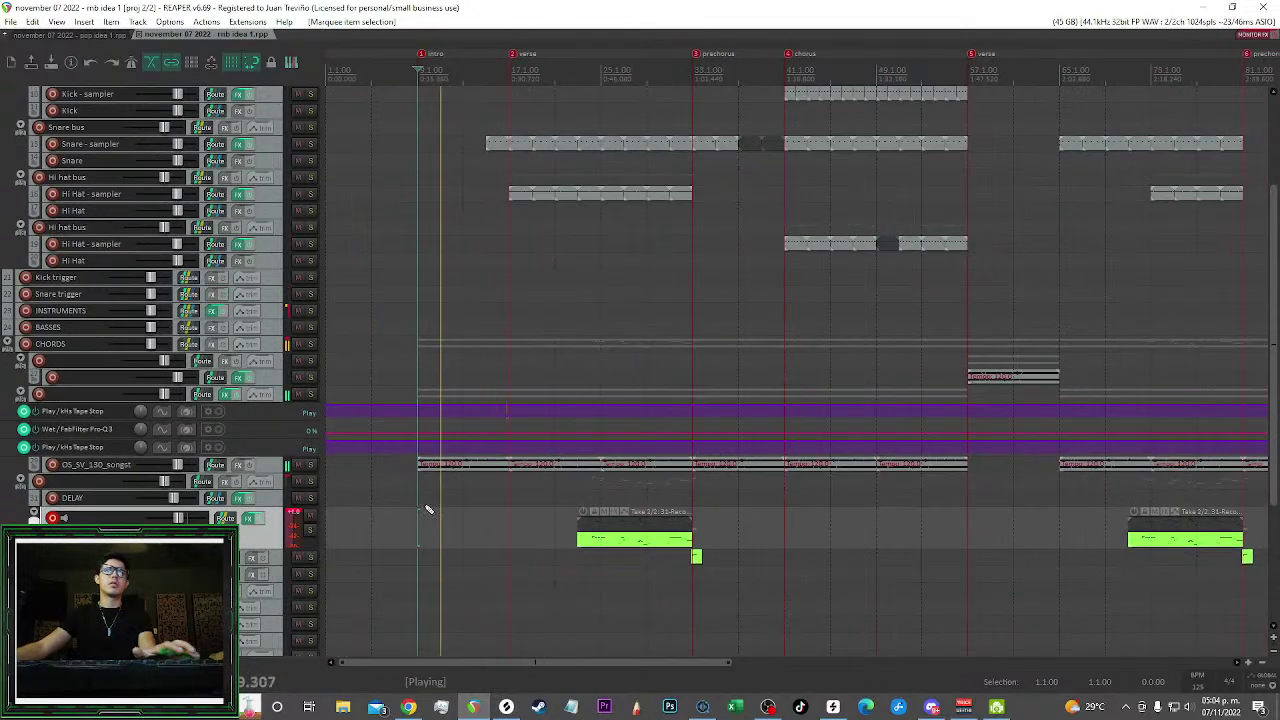
{"action": "scroll", "coordinate": [426, 508], "scroll_direction": "up", "scroll_amount": 3}
{"action": "scroll", "coordinate": [560, 330], "scroll_direction": "down", "scroll_amount": 1}
{"action": "left_click_drag", "start_coordinate": [592, 284], "coordinate": [429, 326]}
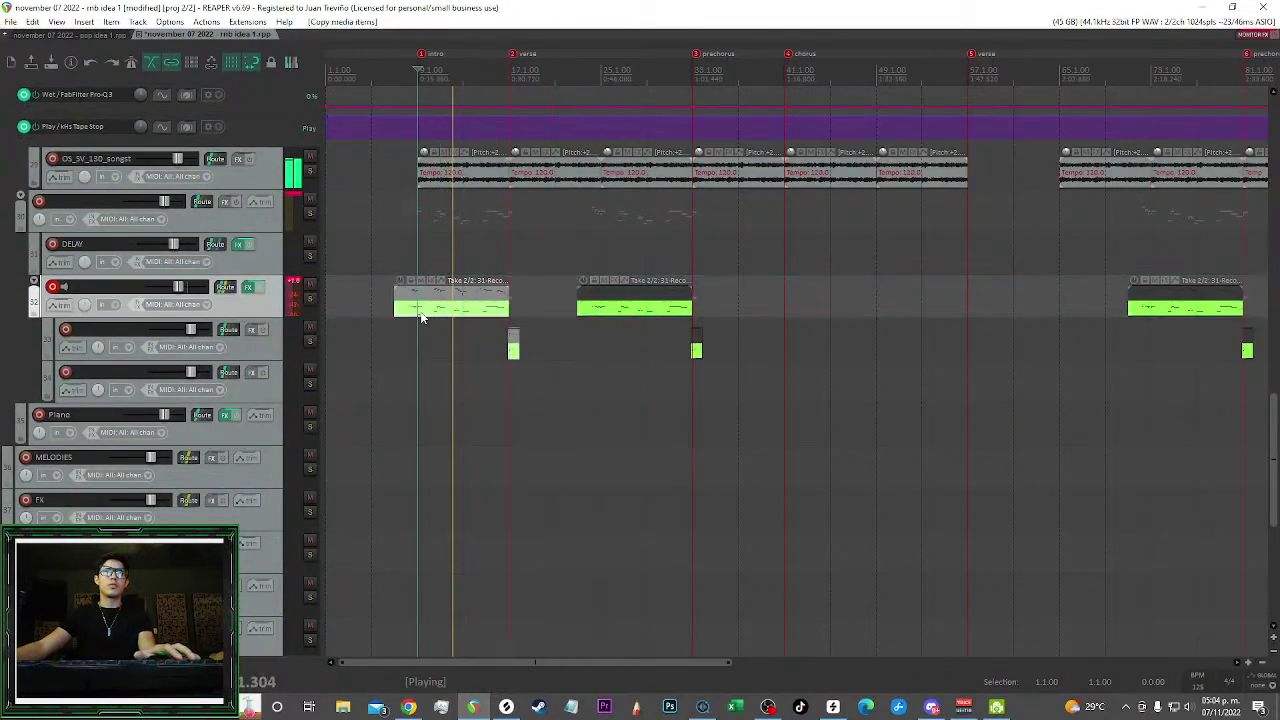
Split the intro's melody copy, keeping only the fragment from about bar 12 to bar 14, delete the short item after it, and save the project
{"action": "scroll", "coordinate": [460, 330], "scroll_direction": "up", "scroll_amount": 3}
{"action": "key", "text": "s"}
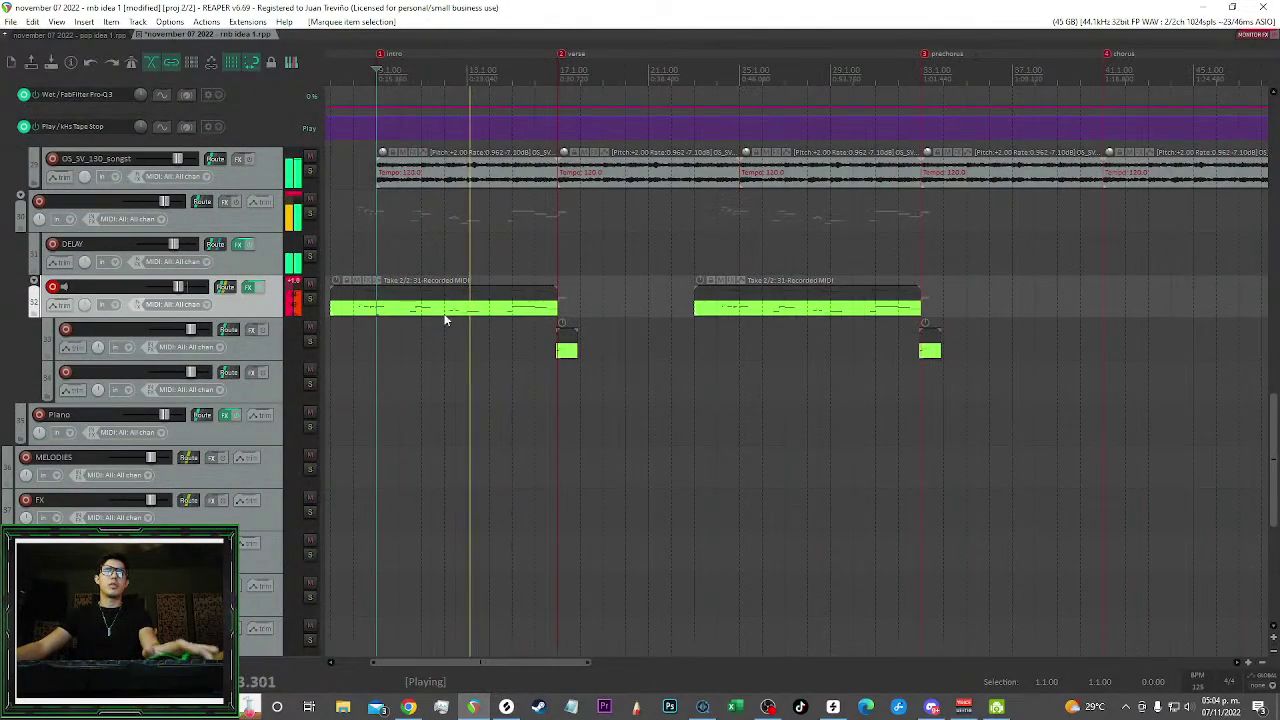
{"action": "key", "text": "s"}
{"action": "left_click_drag", "start_coordinate": [507, 292], "coordinate": [597, 374]}
{"action": "key", "text": "Delete"}
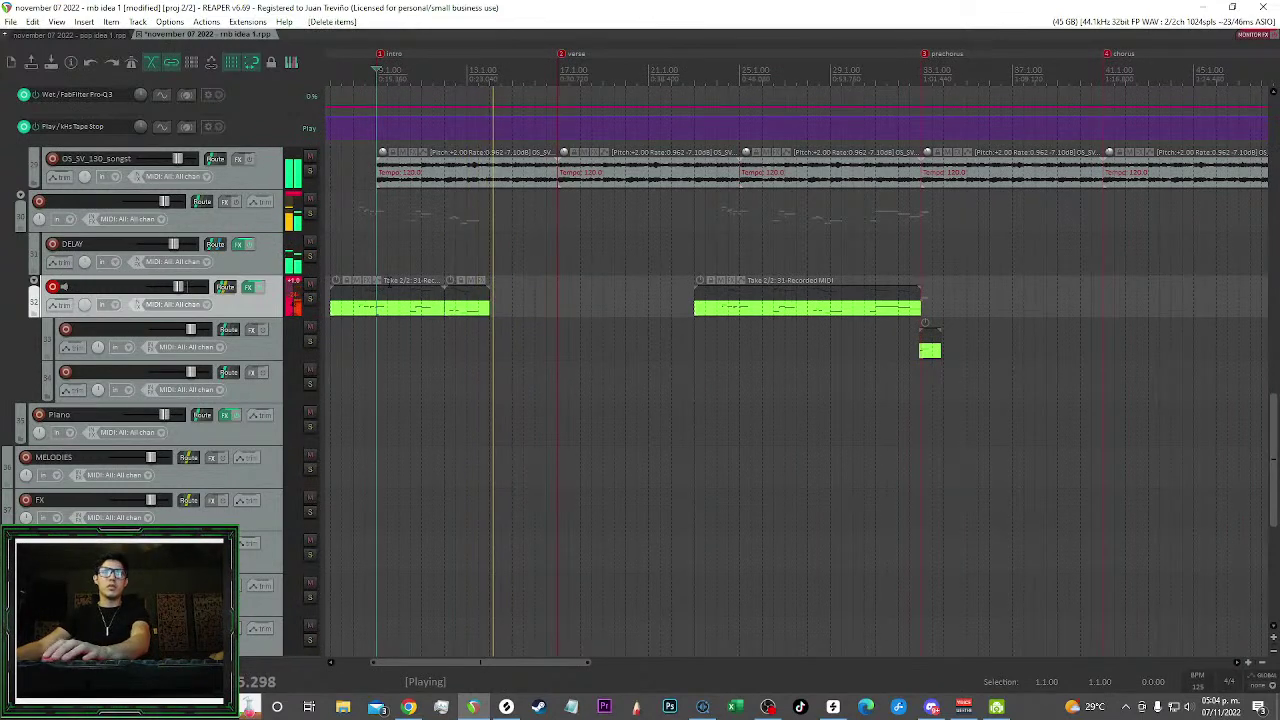
{"action": "left_click", "coordinate": [417, 298]}
{"action": "key", "text": "Delete"}
{"action": "scroll", "coordinate": [500, 386], "scroll_direction": "down", "scroll_amount": 2}
{"action": "key", "text": "ctrl+s"}
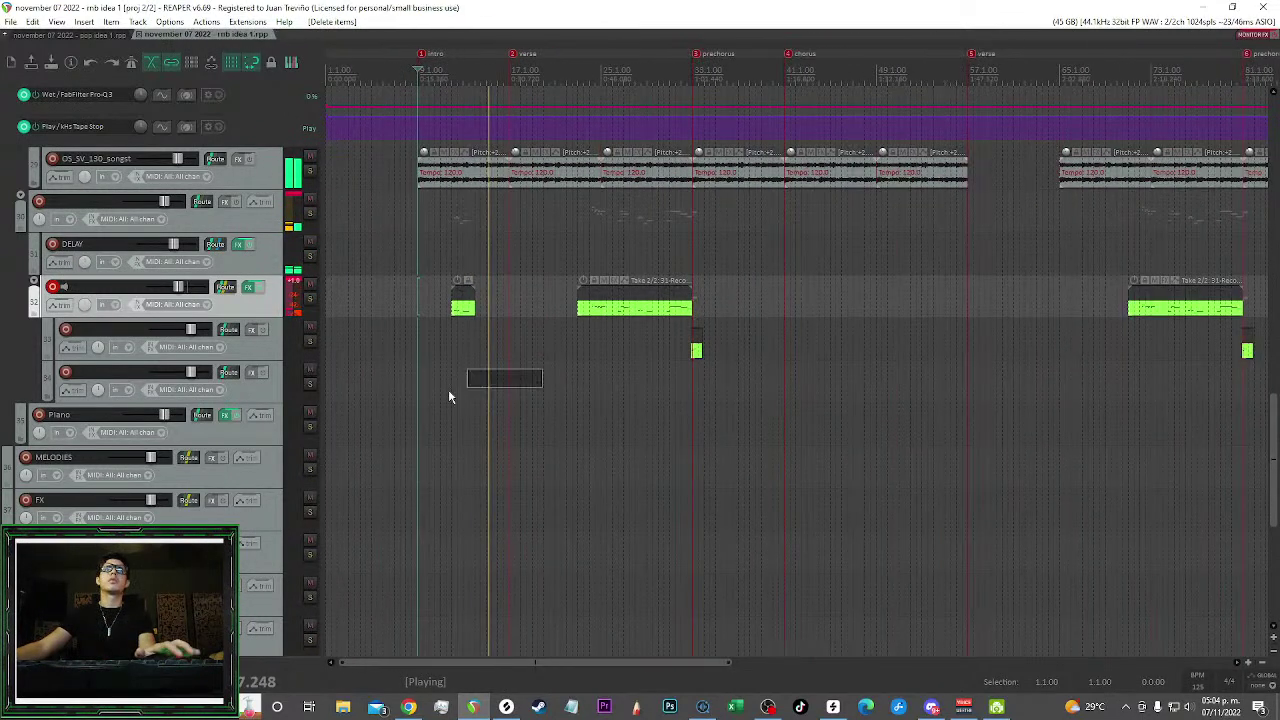
{"action": "scroll", "coordinate": [503, 397], "scroll_direction": "down", "scroll_amount": 1}
{"action": "scroll", "coordinate": [505, 398], "scroll_direction": "up", "scroll_amount": 2}
{"action": "scroll", "coordinate": [506, 398], "scroll_direction": "down", "scroll_amount": 1}
{"action": "scroll", "coordinate": [444, 423], "scroll_direction": "left", "scroll_amount": 2}
{"action": "left_click_drag", "start_coordinate": [557, 417], "coordinate": [509, 443]}
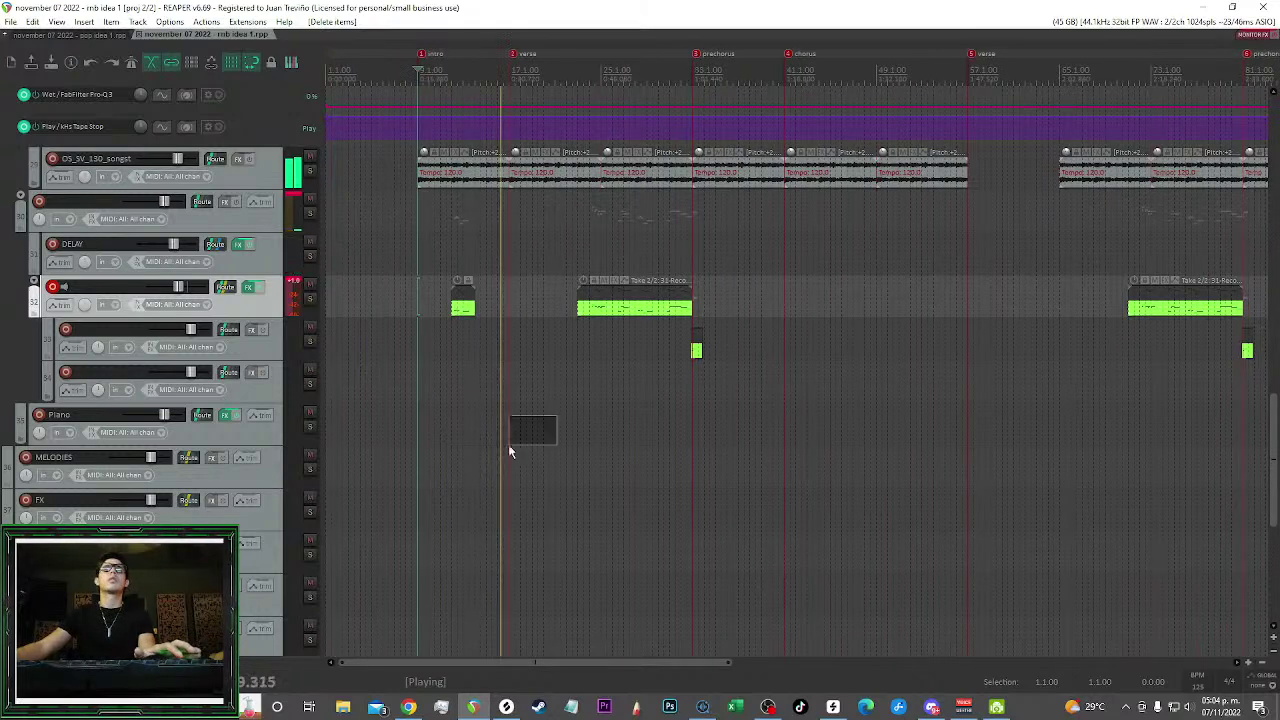
Color the lead melody folder and all of its child tracks bright green
{"action": "scroll", "coordinate": [509, 443], "scroll_direction": "down", "scroll_amount": 3}
{"action": "left_click", "coordinate": [275, 280]}
{"action": "left_click", "coordinate": [277, 371], "text": "shift"}
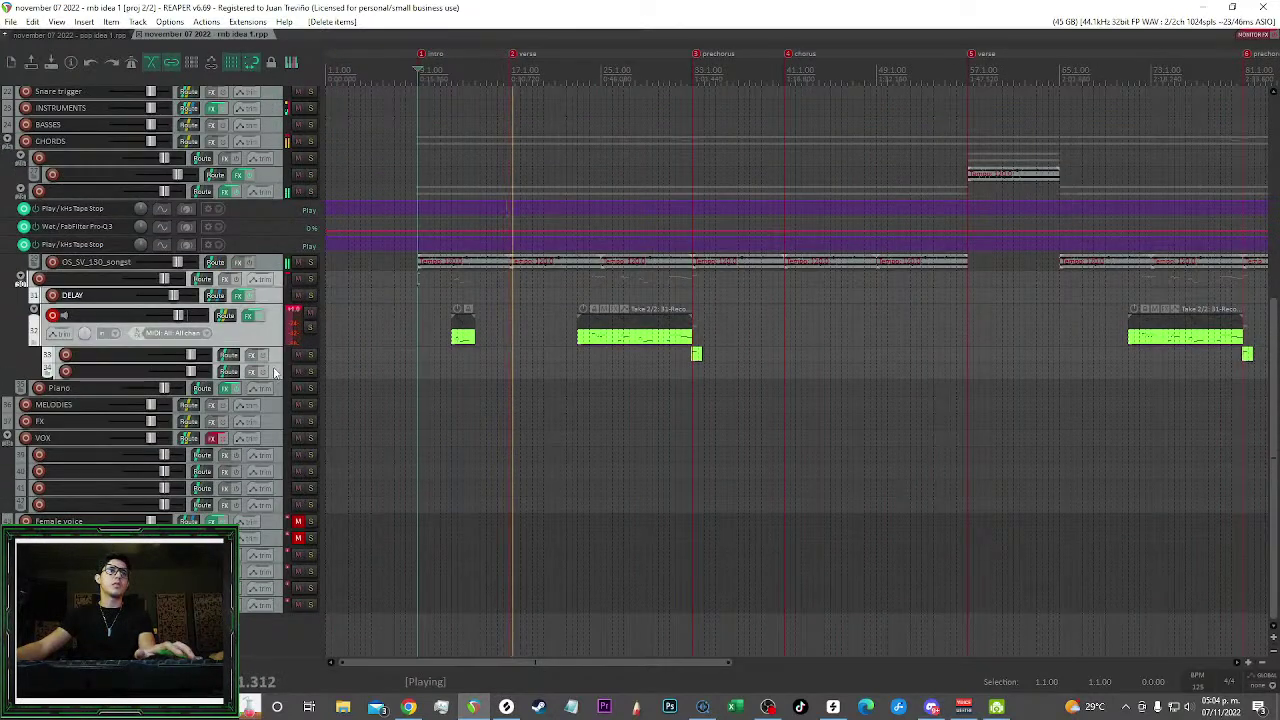
{"action": "key", "text": "shift+c"}
Rename the melody track and its parent folder as "Soft lead" and save the project
{"action": "double_click", "coordinate": [88, 316]}
{"action": "type", "text": "Soft lead"}
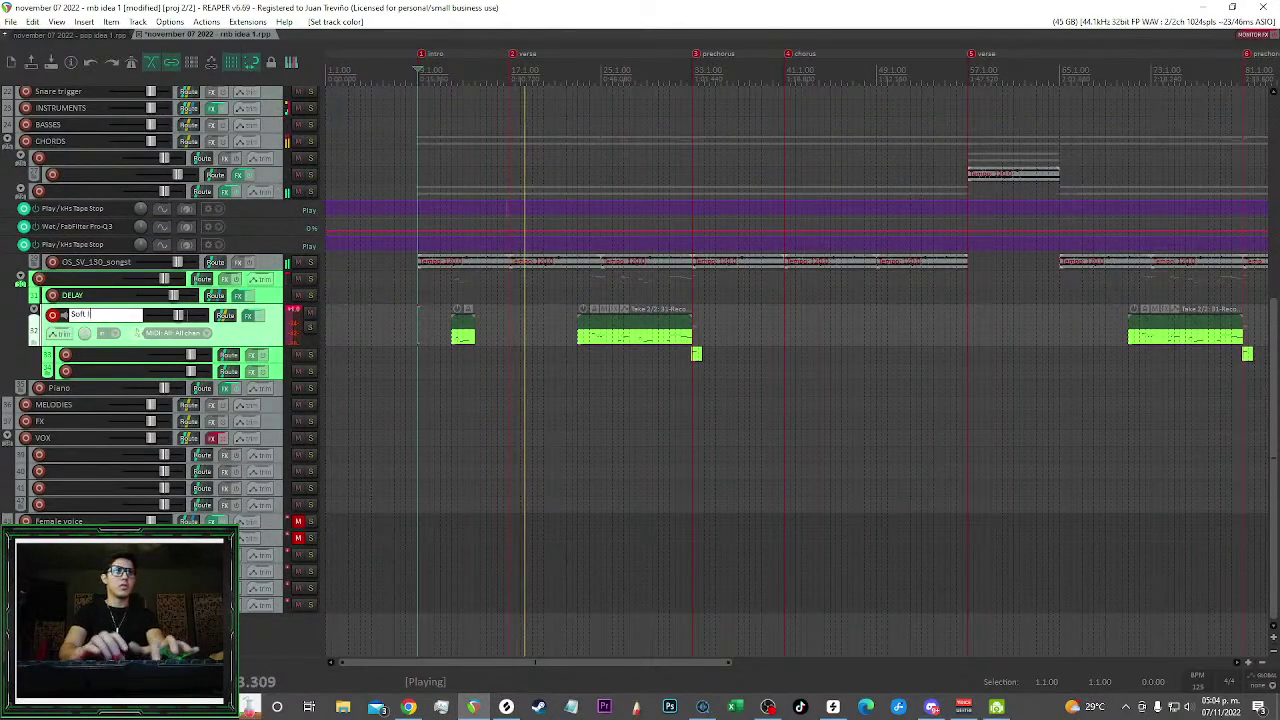
{"action": "key", "text": "Return"}
{"action": "double_click", "coordinate": [90, 316]}
{"action": "key", "text": "ctrl+c"}
{"action": "double_click", "coordinate": [97, 281]}
{"action": "key", "text": "ctrl+v"}
{"action": "key", "text": "Return"}
{"action": "key", "text": "ctrl+s"}
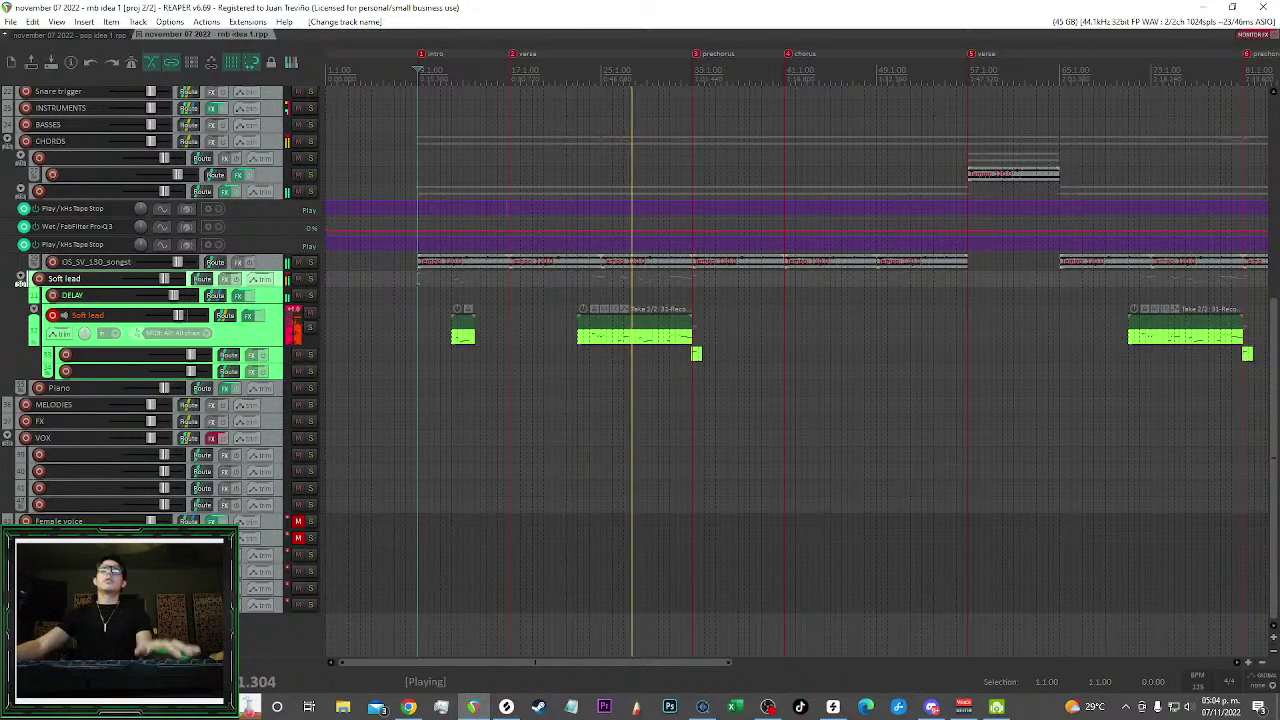
Set the Soft lead child track's volume to about -8.9 dB and save the project
{"action": "scroll", "coordinate": [706, 443], "scroll_direction": "down", "scroll_amount": 2}
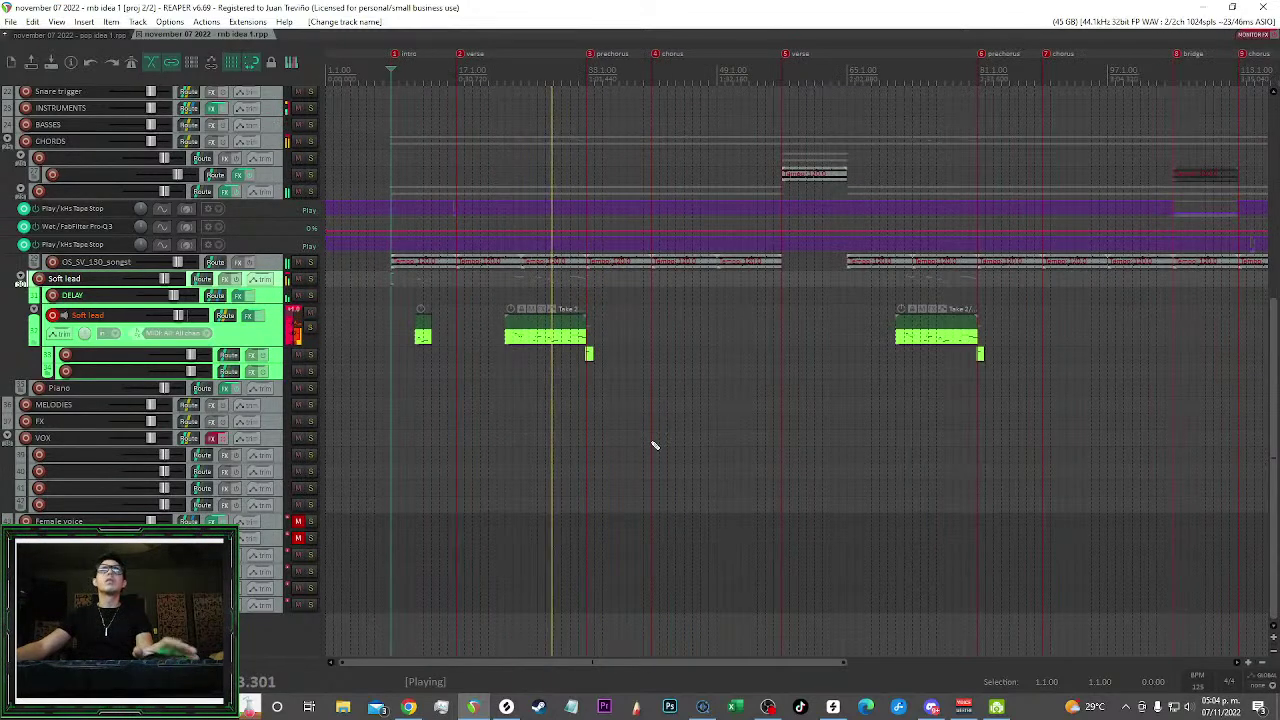
{"action": "left_click", "coordinate": [185, 316]}
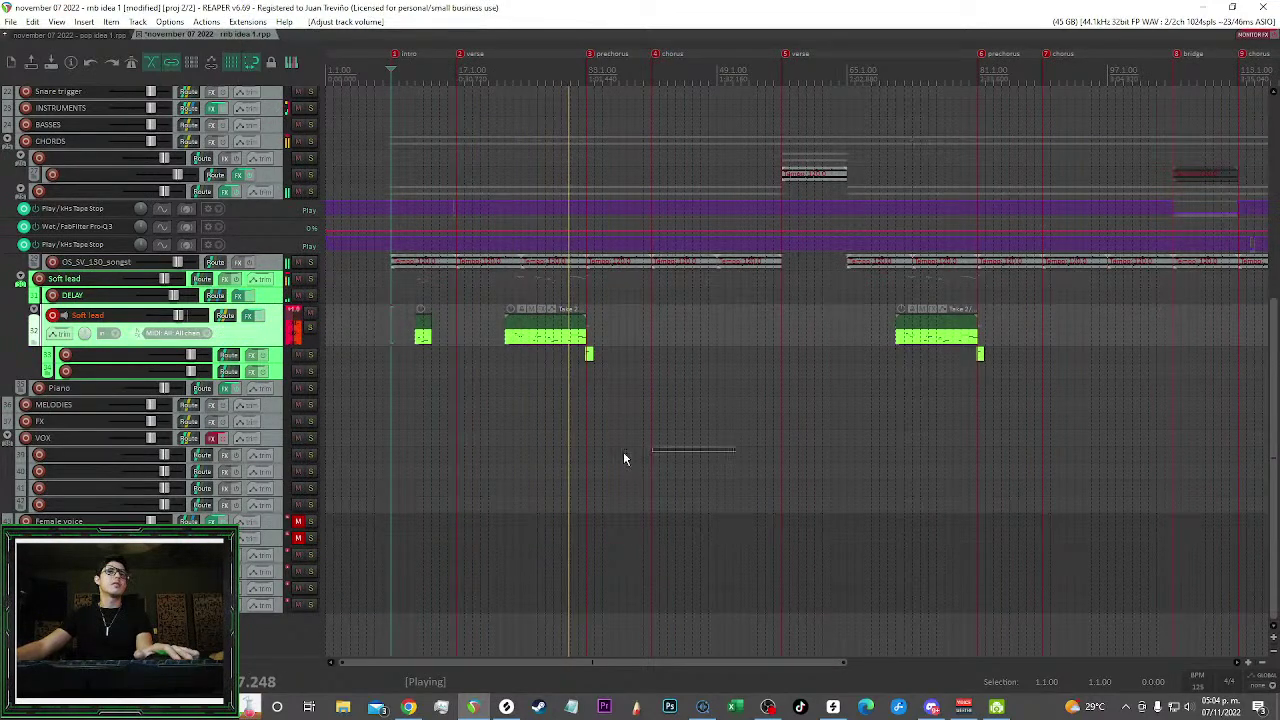
{"action": "left_click", "coordinate": [192, 330]}
{"action": "left_click", "coordinate": [183, 317]}
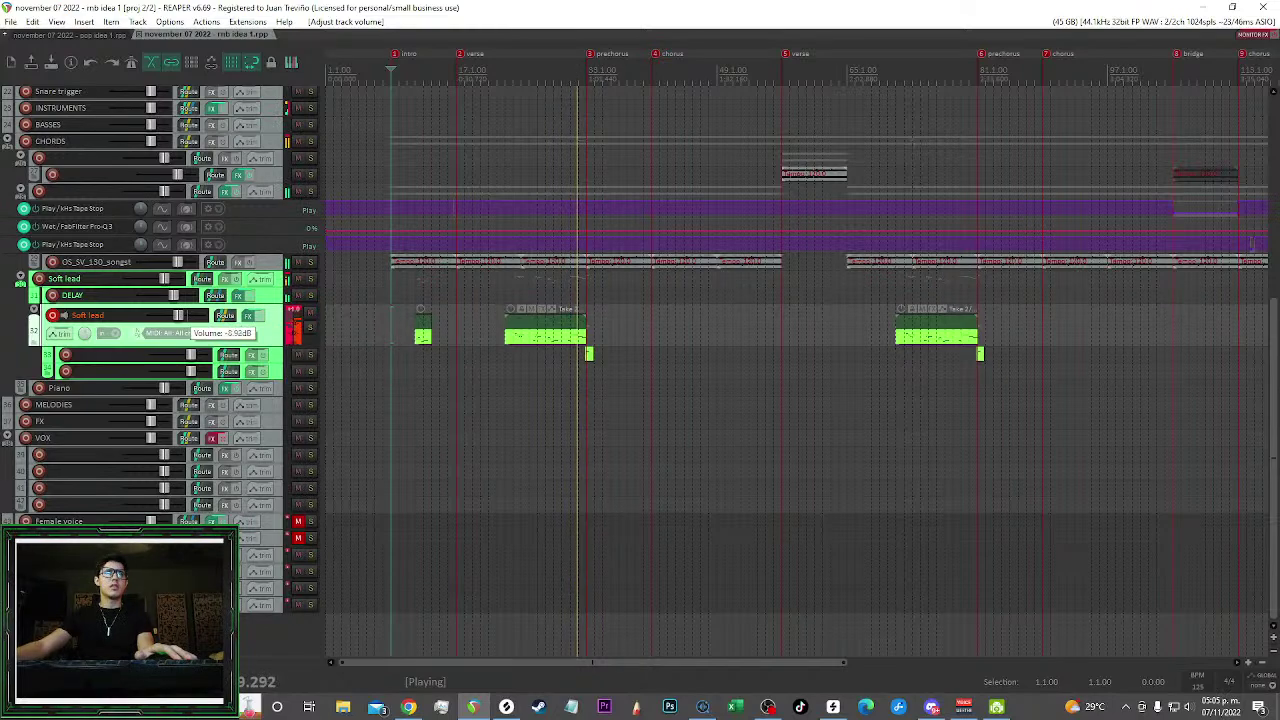
{"action": "key", "text": "ctrl+s"}
{"action": "scroll", "coordinate": [630, 477], "scroll_direction": "up", "scroll_amount": 2}
{"action": "scroll", "coordinate": [661, 469], "scroll_direction": "down", "scroll_amount": 2}
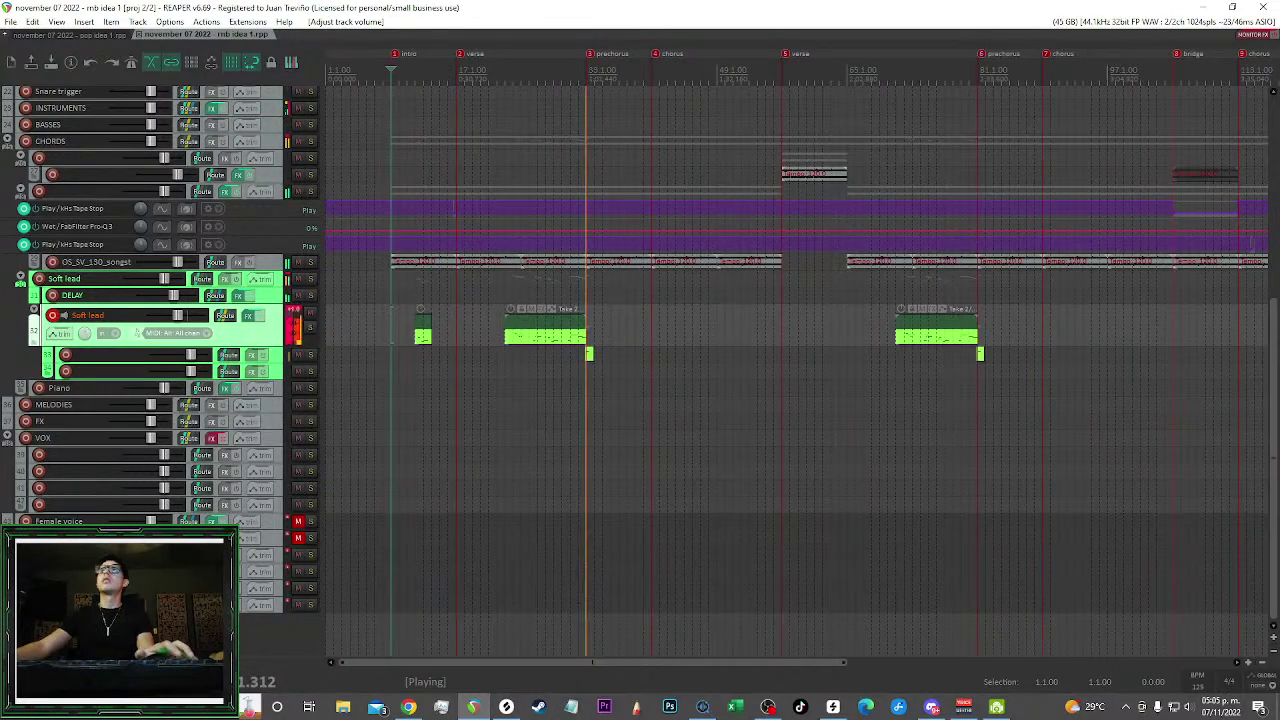
{"action": "scroll", "coordinate": [630, 440], "scroll_direction": "up", "scroll_amount": 2}
{"action": "scroll", "coordinate": [640, 440], "scroll_direction": "up", "scroll_amount": 1}
{"action": "scroll", "coordinate": [651, 435], "scroll_direction": "down", "scroll_amount": 1}
{"action": "right_click", "coordinate": [281, 140]}
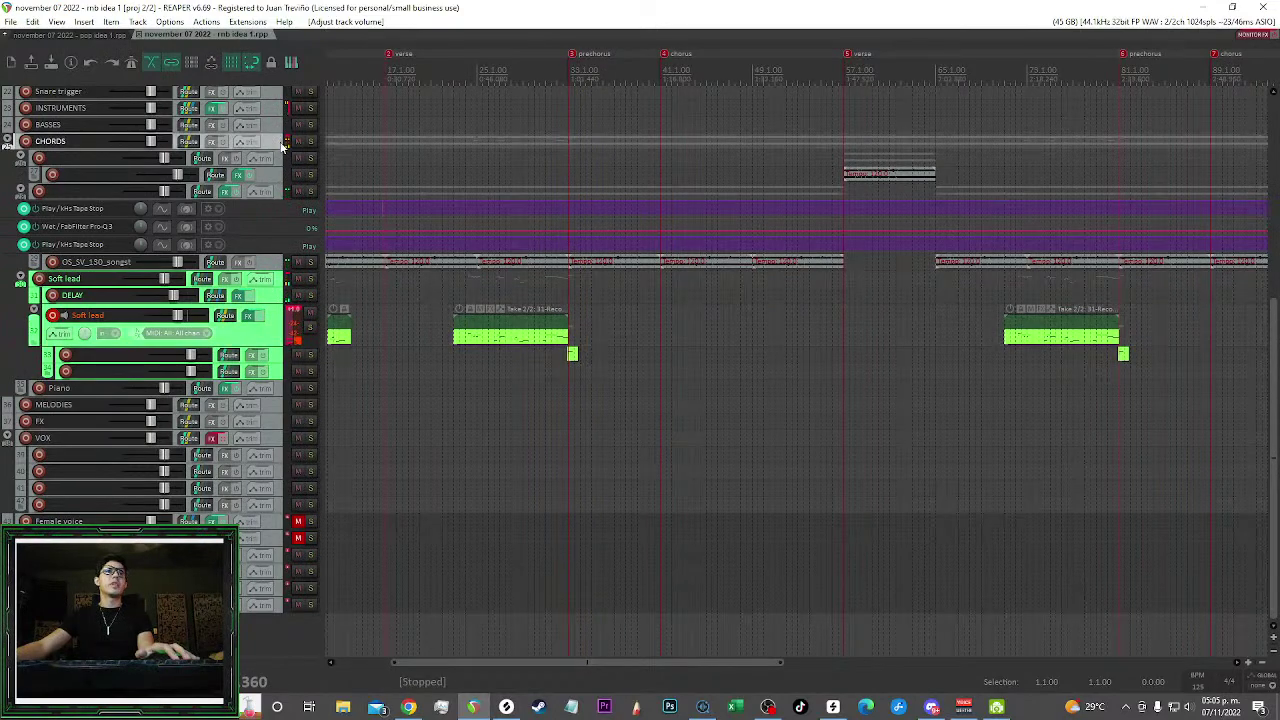
{"action": "left_click", "coordinate": [616, 123]}
Rename the first guitar track and its folder as "Low guitar", and the OS_SV_130_songst track and its folder as "guitar"
{"action": "scroll", "coordinate": [632, 130], "scroll_direction": "down", "scroll_amount": 2}
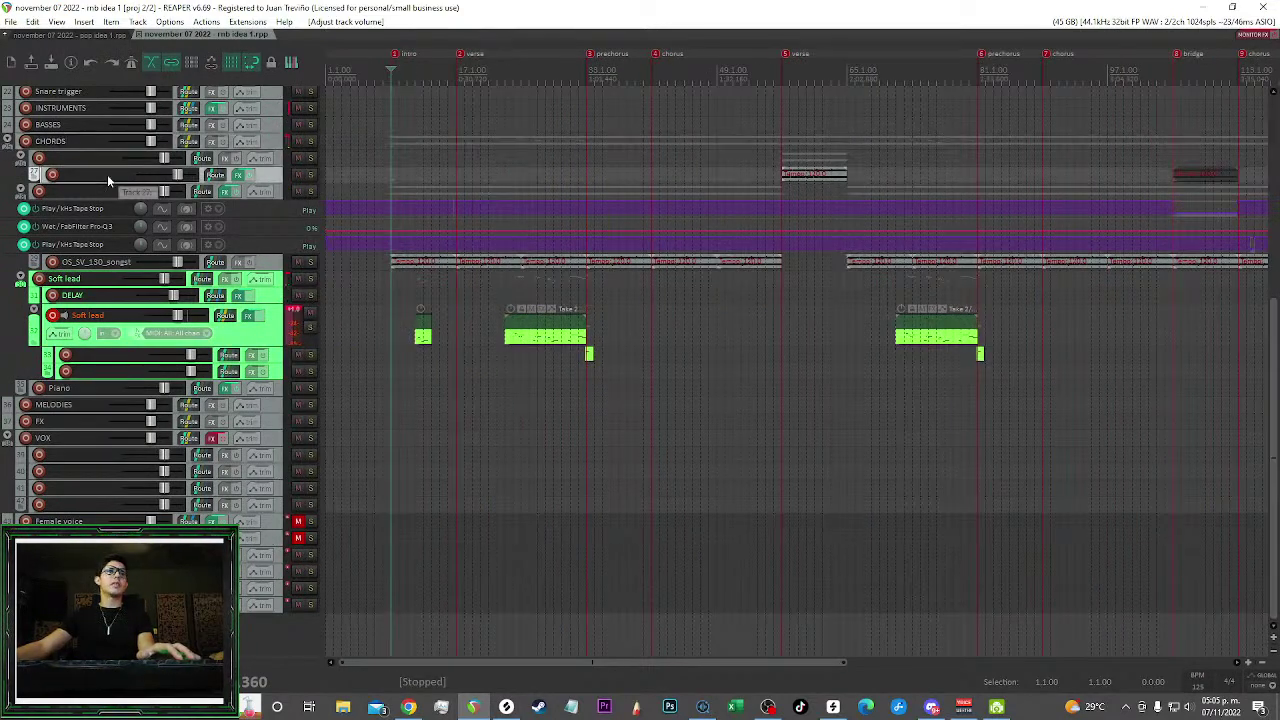
{"action": "double_click", "coordinate": [104, 174]}
{"action": "type", "text": "Low guita"}
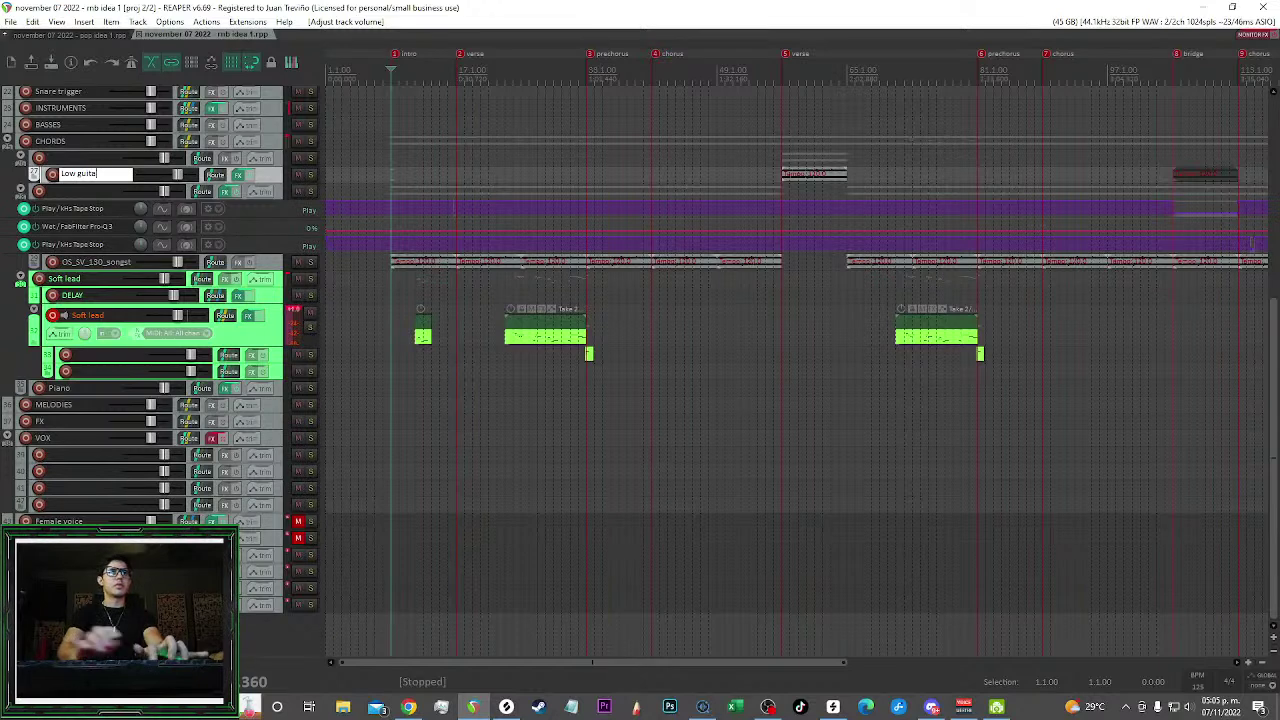
{"action": "type", "text": "r"}
{"action": "key", "text": "Return"}
{"action": "double_click", "coordinate": [84, 159]}
{"action": "key", "text": "ctrl+v"}
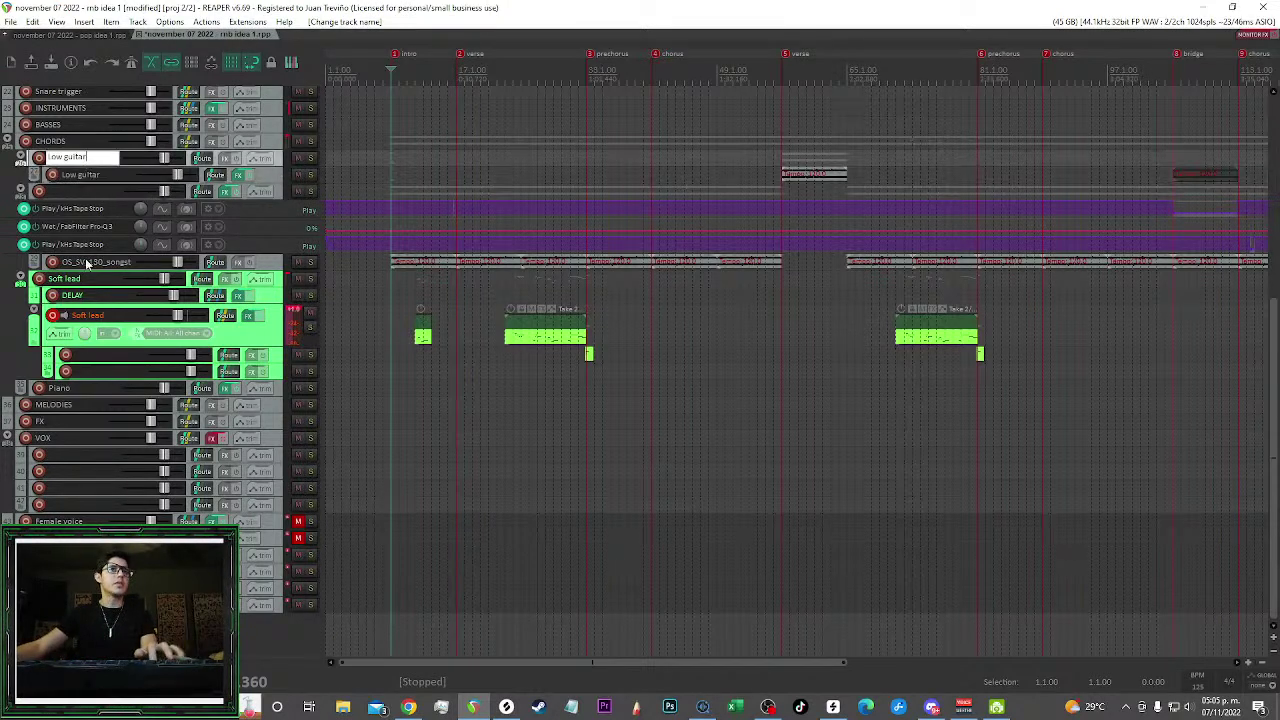
{"action": "double_click", "coordinate": [89, 262]}
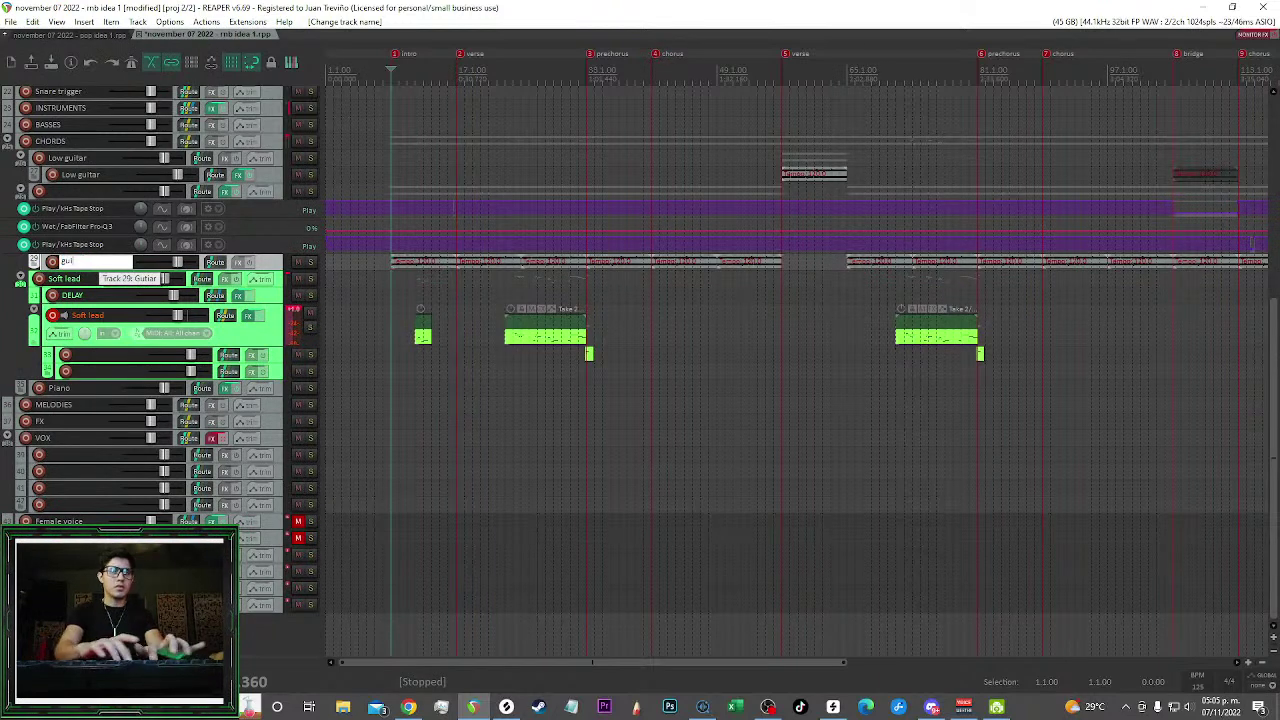
{"action": "key", "text": "Return"}
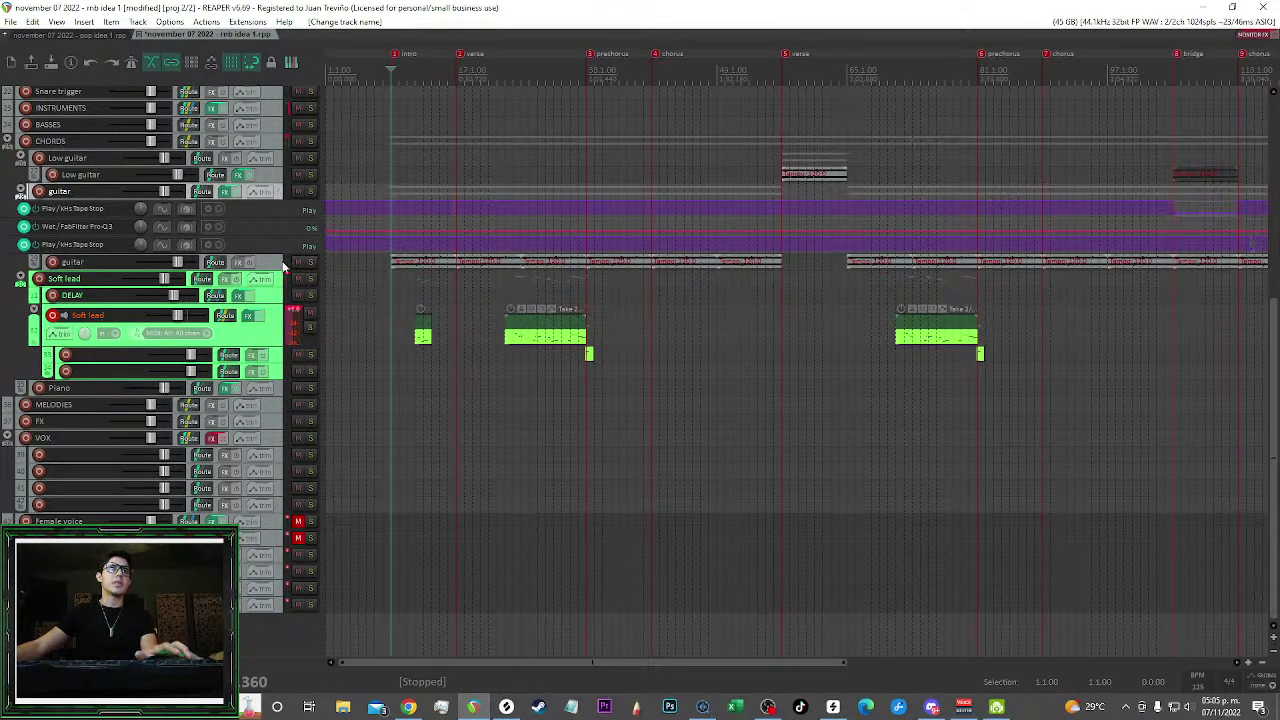
Color the Low guitar folder and its child track purple and play the arrangement from the intro
{"action": "left_click", "coordinate": [311, 174]}
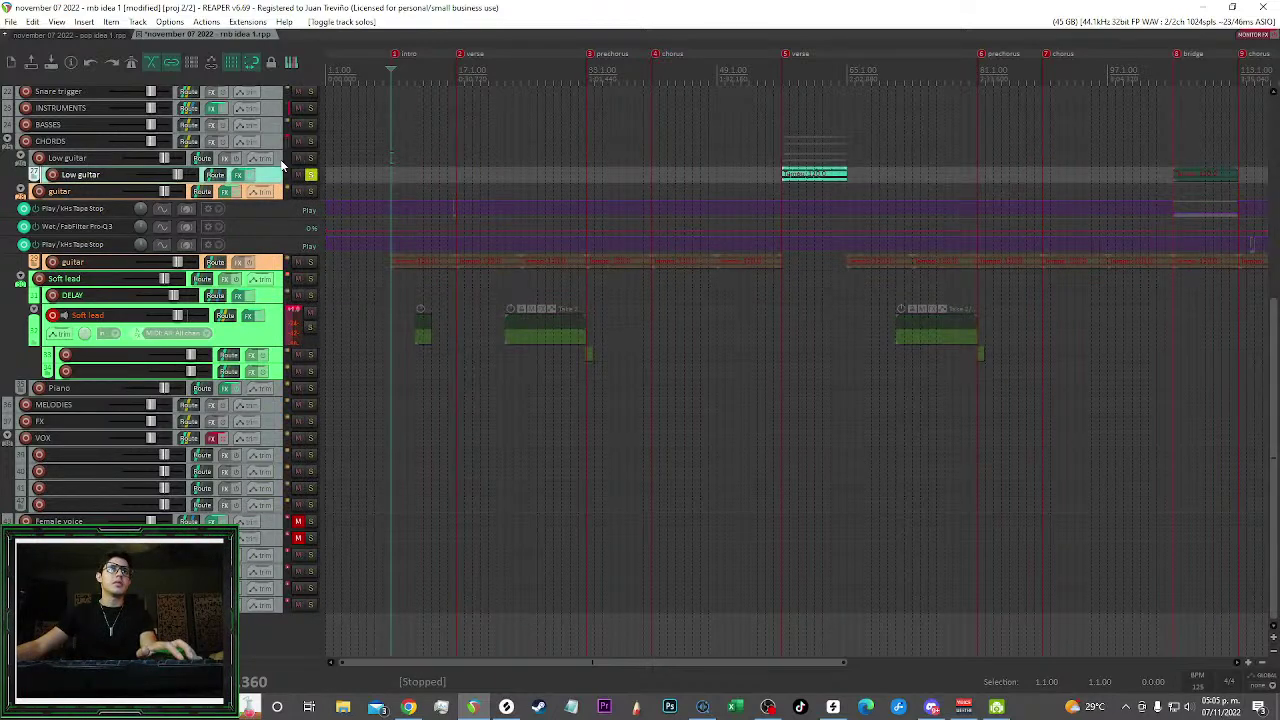
{"action": "left_click", "coordinate": [309, 174]}
{"action": "left_click", "coordinate": [284, 160]}
{"action": "left_click", "coordinate": [289, 175], "text": "shift"}
{"action": "left_click", "coordinate": [310, 174]}
{"action": "key", "text": "shift+c"}
{"action": "left_click", "coordinate": [311, 158]}
{"action": "left_click", "coordinate": [311, 158]}
{"action": "key", "text": "space"}
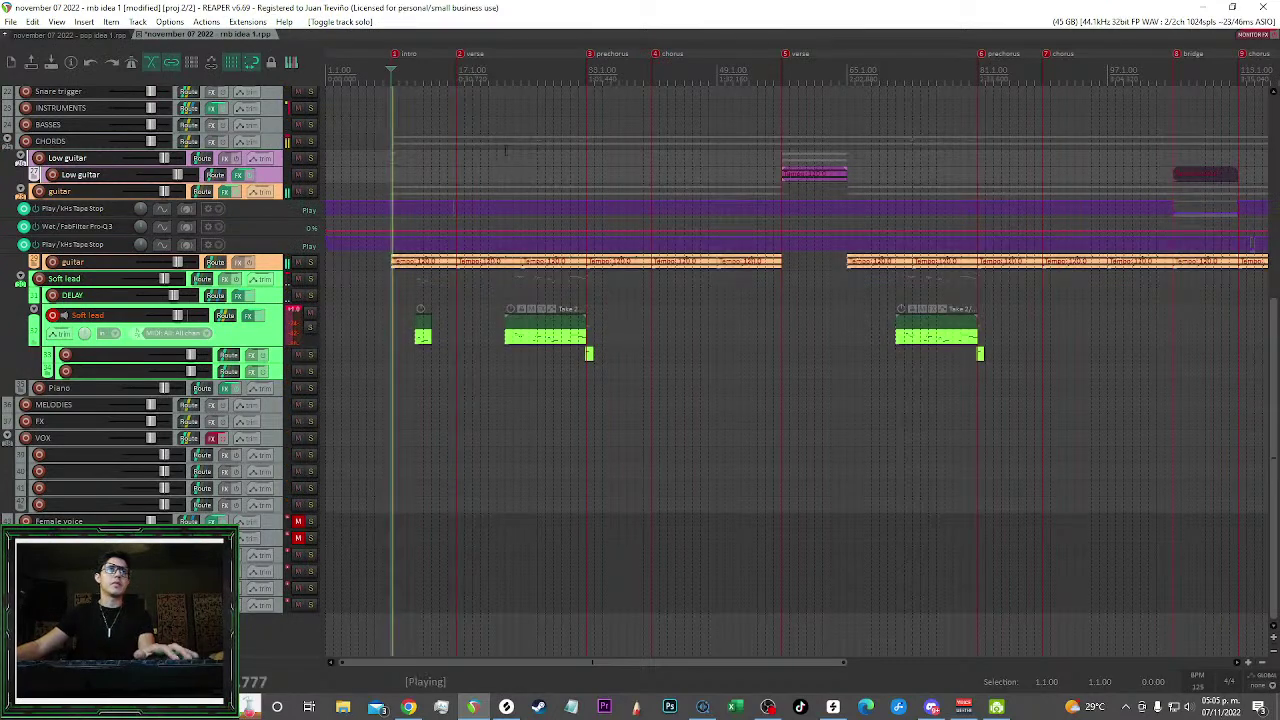
Insert a new folder with subtracks above the Low guitar folder and add Komplete Kontrol to track 27
{"action": "scroll", "coordinate": [60, 359], "scroll_direction": "up", "scroll_amount": 1}
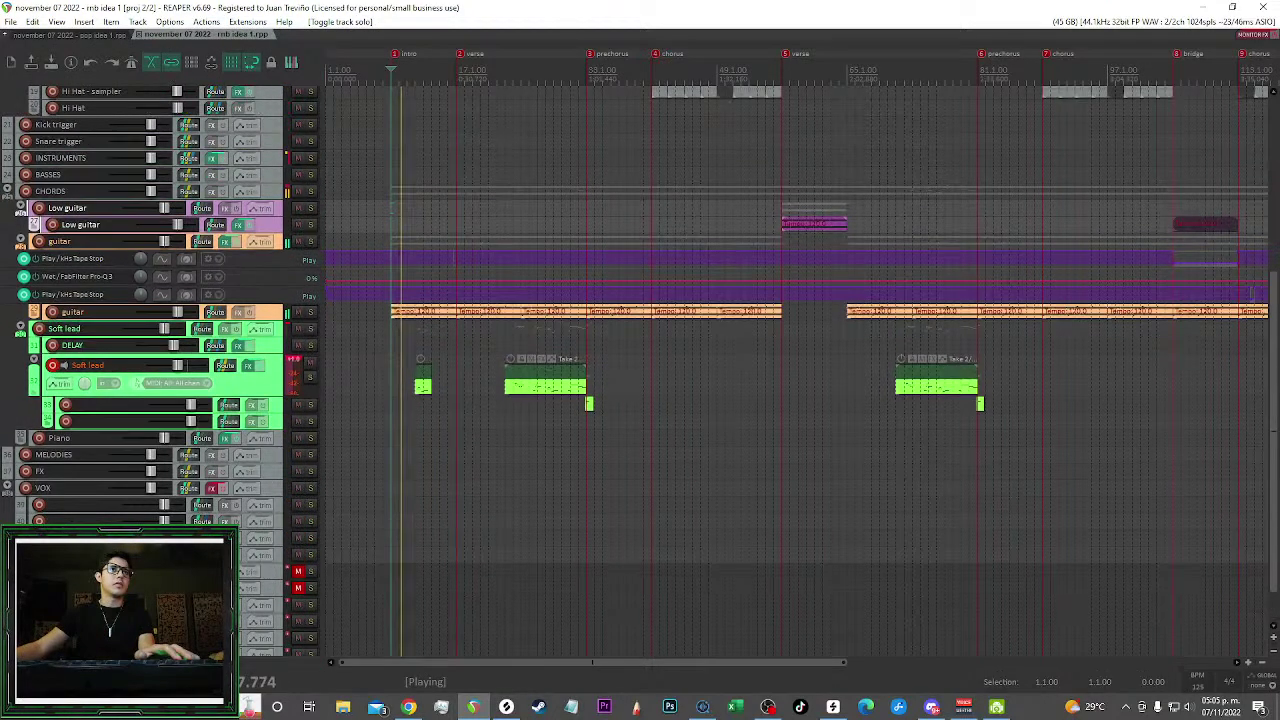
{"action": "left_click", "coordinate": [53, 365]}
{"action": "right_click", "coordinate": [268, 197]}
{"action": "mouse_move", "coordinate": [400, 260]}
{"action": "left_click", "coordinate": [553, 323]}
{"action": "left_click", "coordinate": [265, 251]}
{"action": "key", "text": "k"}
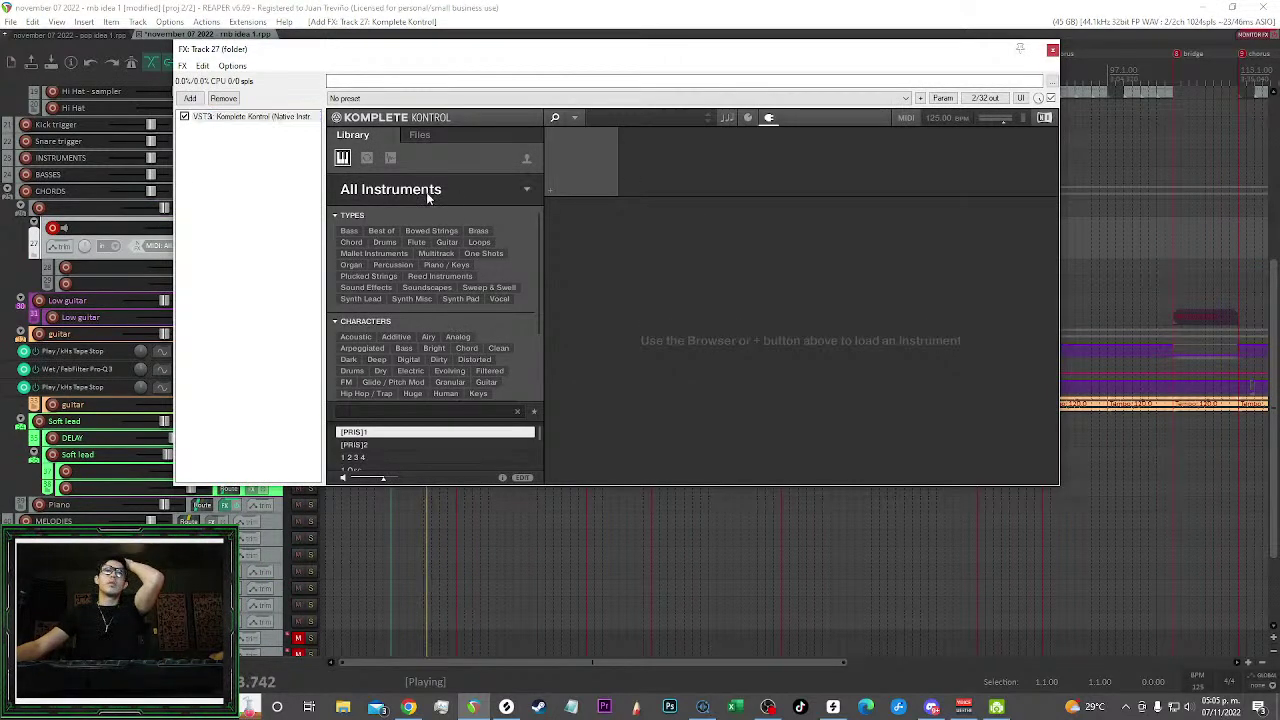
Load the Chill Vibes preset from the Piano / Keys sounds of the Ignition Keys library in Komplete Kontrol
{"action": "left_click", "coordinate": [426, 190]}
{"action": "scroll", "coordinate": [440, 395], "scroll_direction": "down", "scroll_amount": 4}
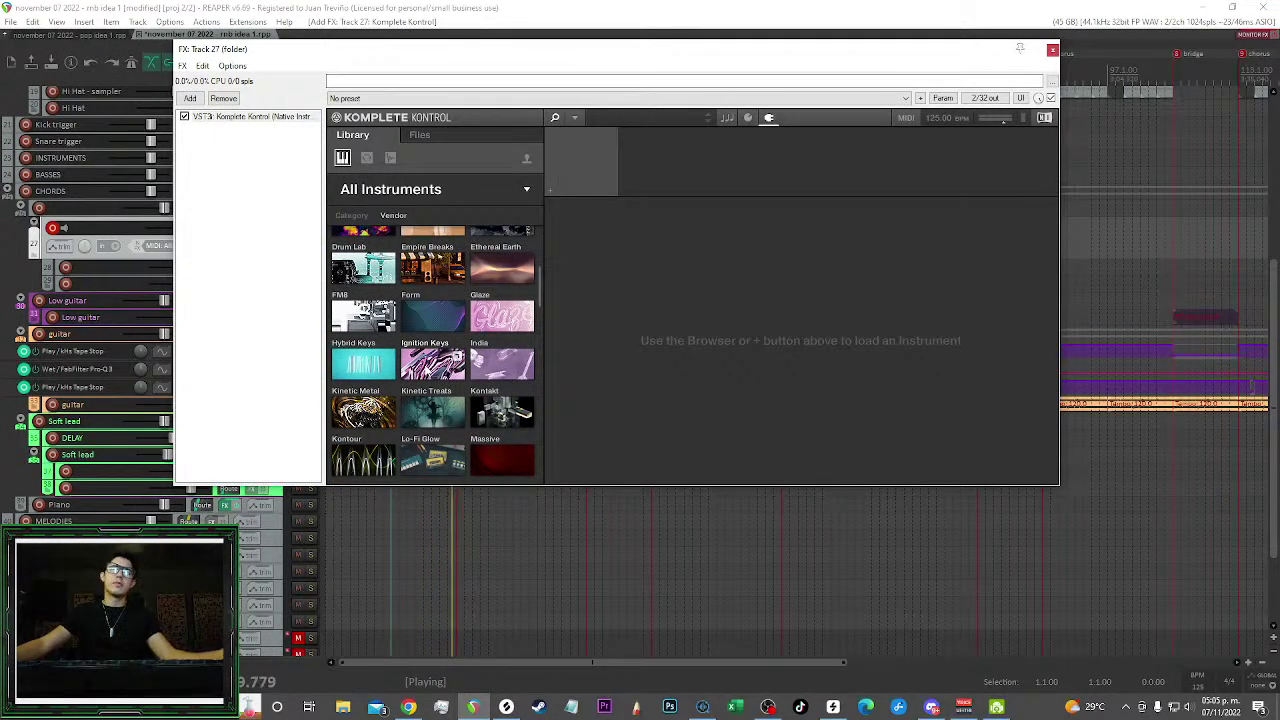
{"action": "left_click", "coordinate": [432, 362]}
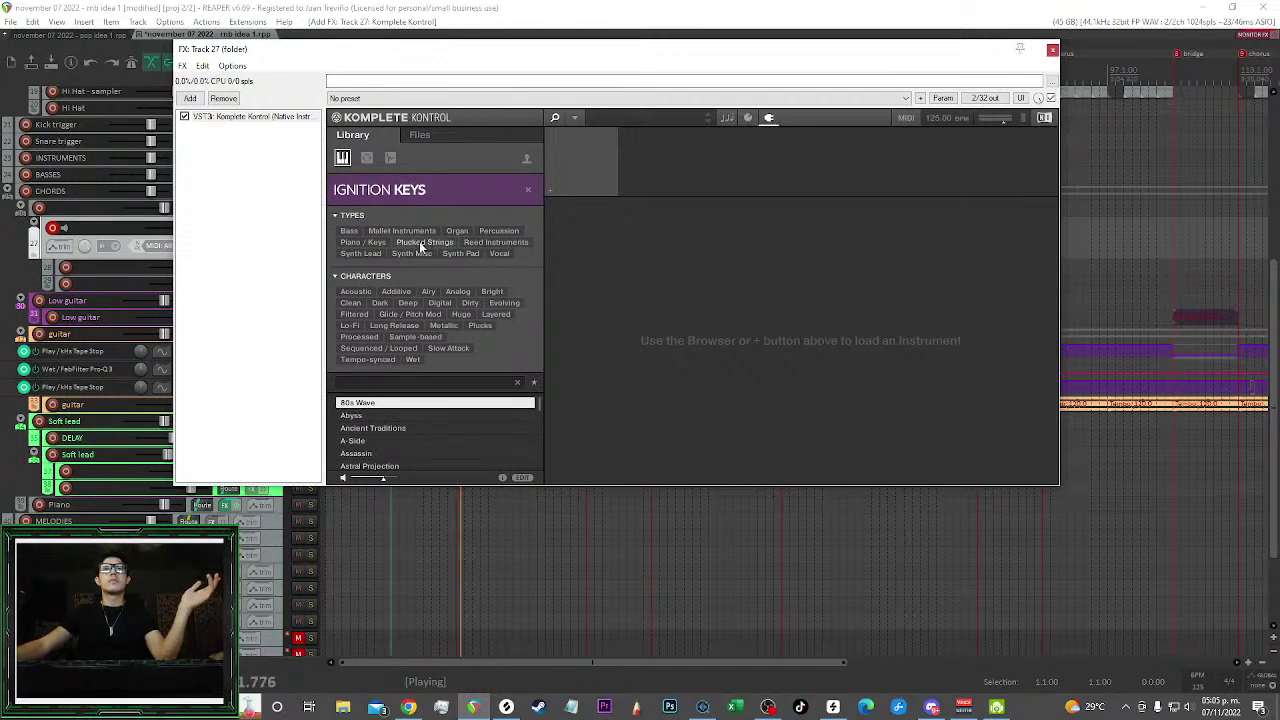
{"action": "left_click", "coordinate": [362, 242]}
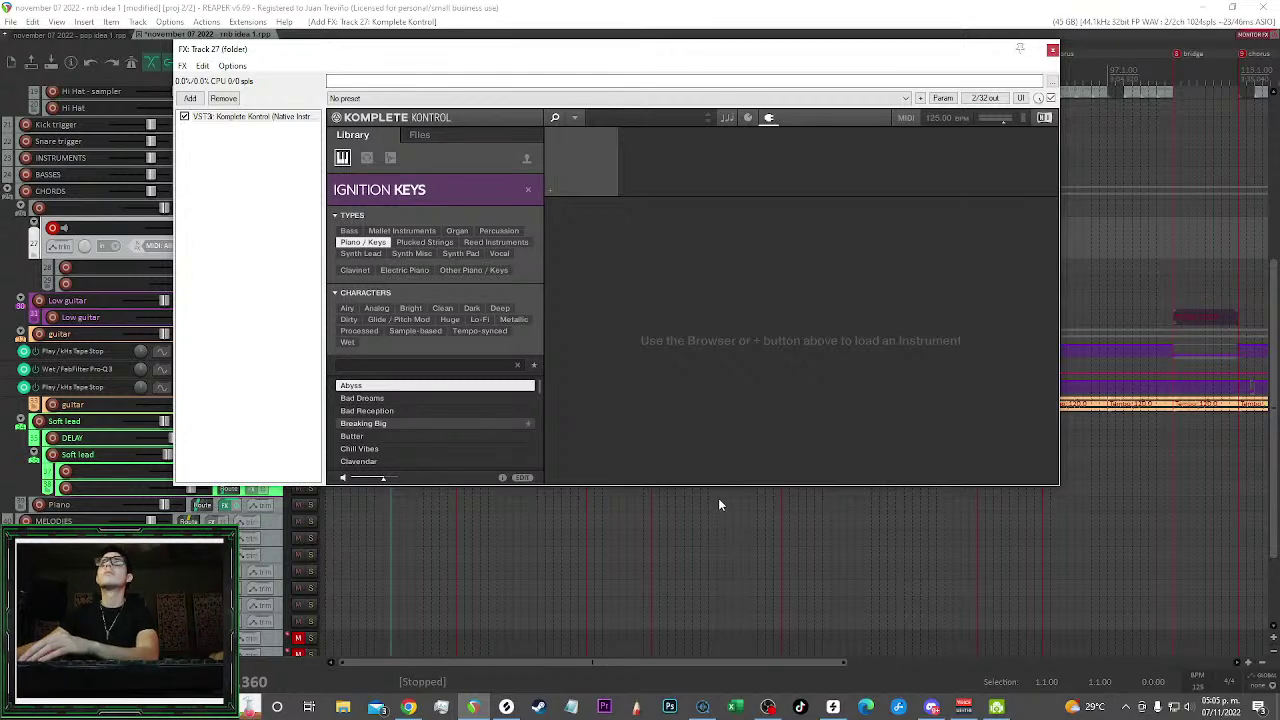
{"action": "left_click", "coordinate": [450, 432]}
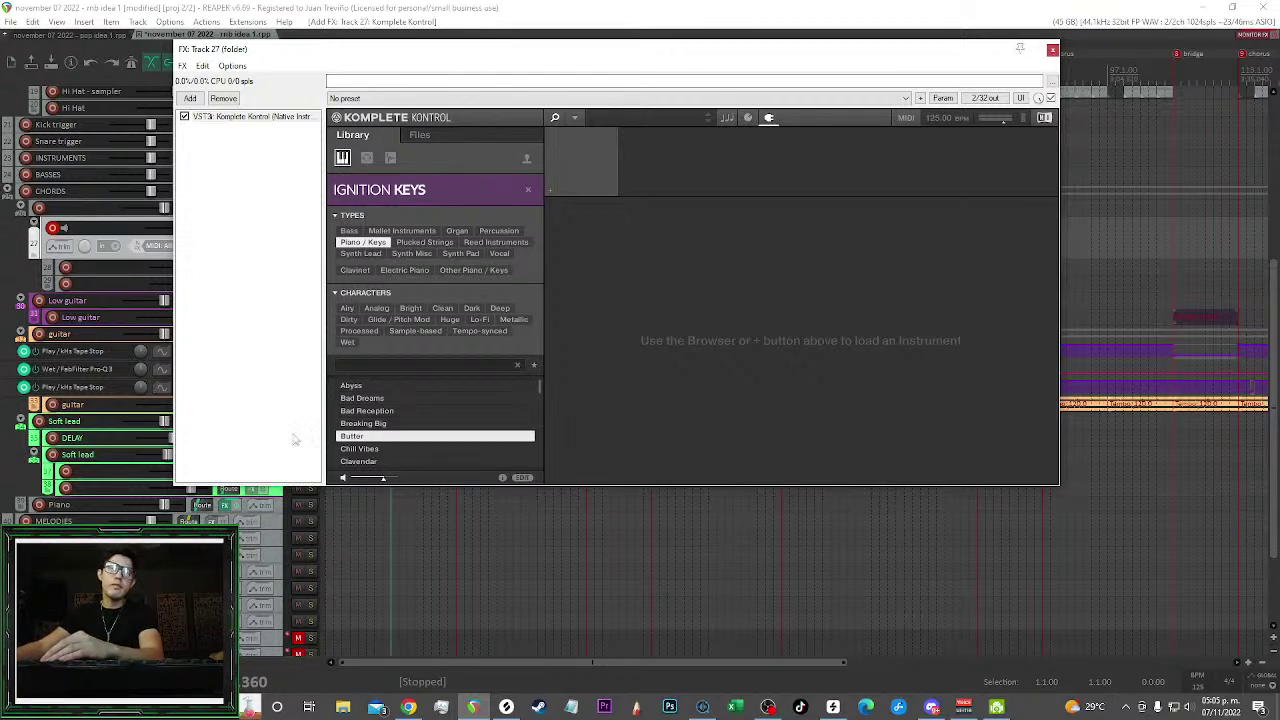
{"action": "left_click", "coordinate": [381, 450]}
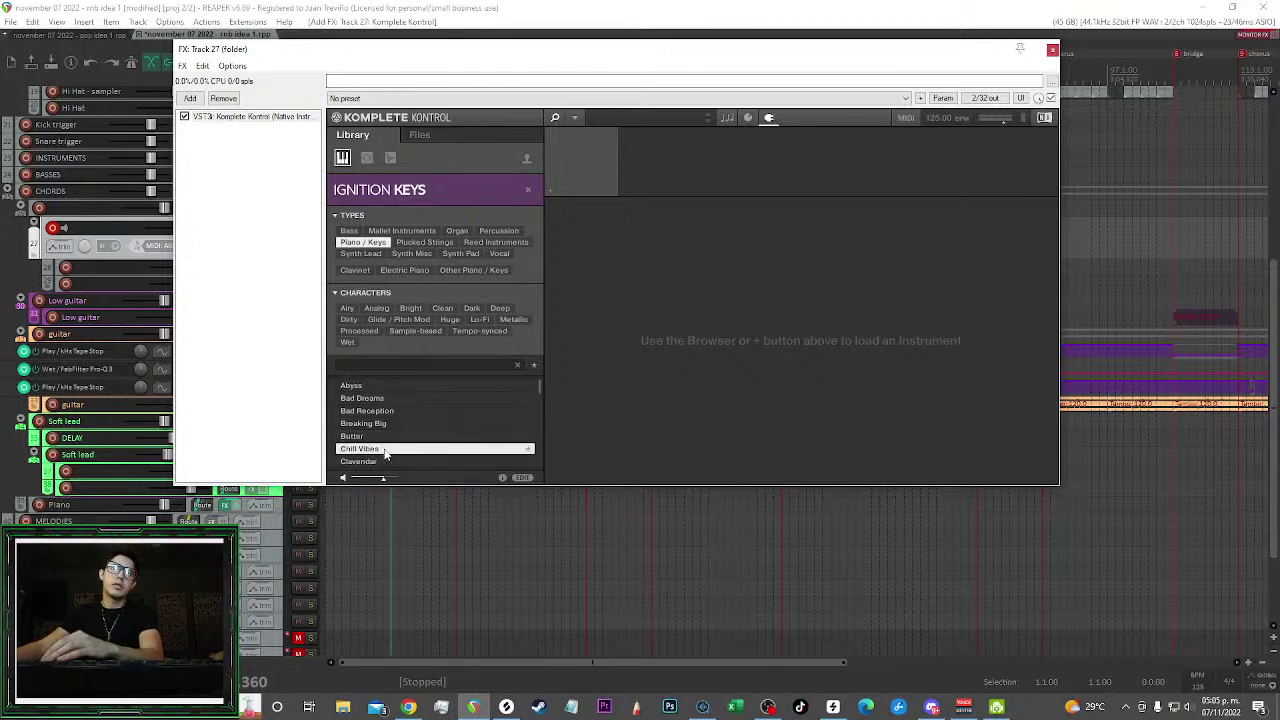
{"action": "double_click", "coordinate": [412, 449]}
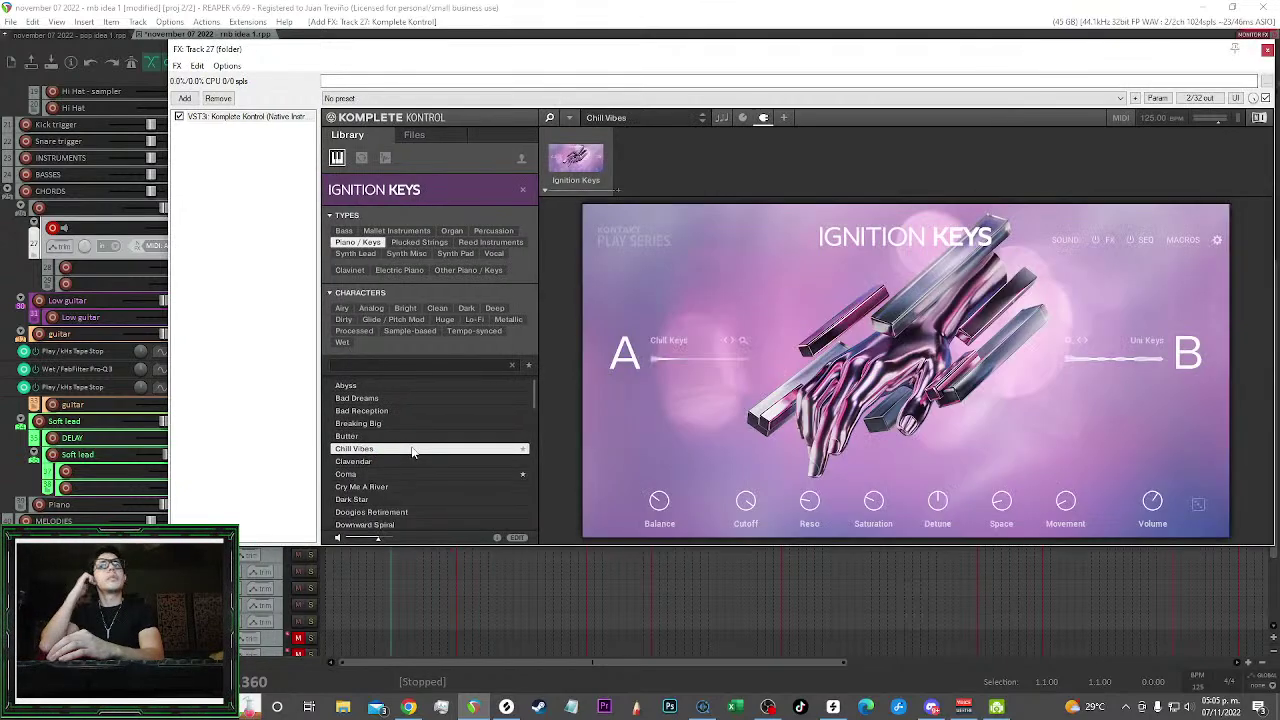
Try the kHs Chorus effect on track 27 and remove it from the effects chain
{"action": "left_click_drag", "start_coordinate": [1085, 50], "coordinate": [1084, 95]}
{"action": "left_click", "coordinate": [184, 142]}
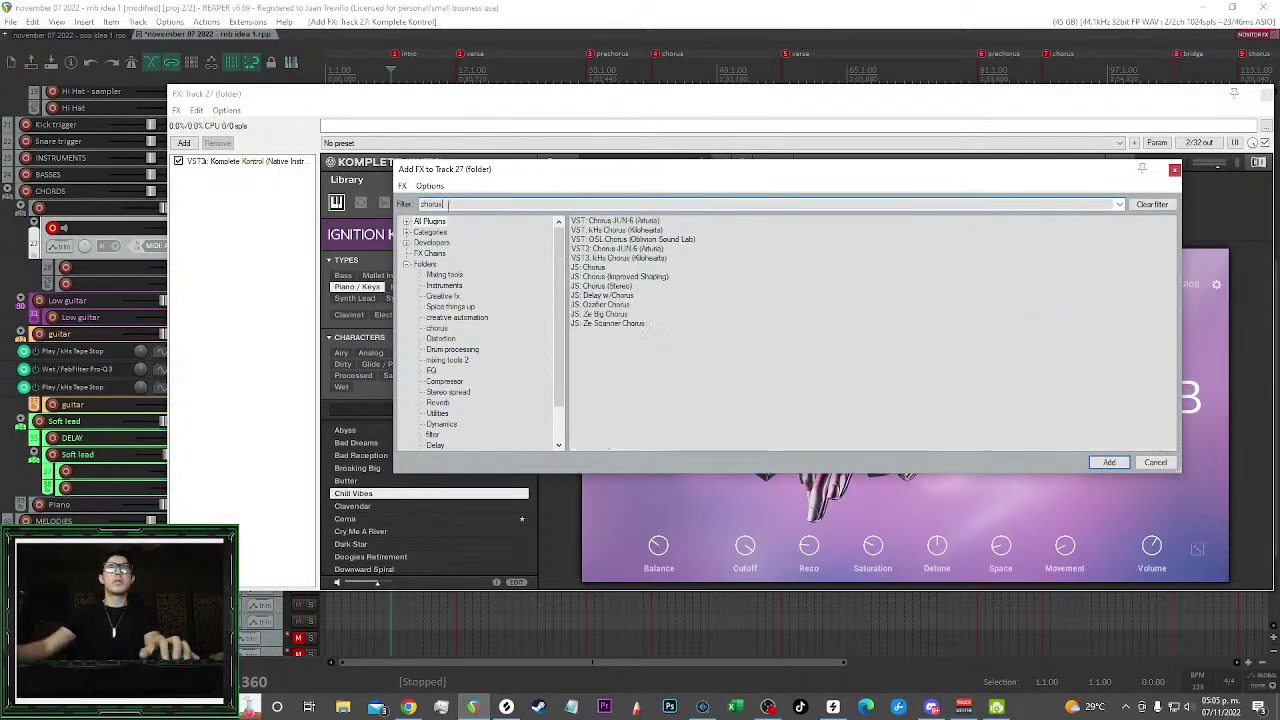
{"action": "double_click", "coordinate": [625, 258]}
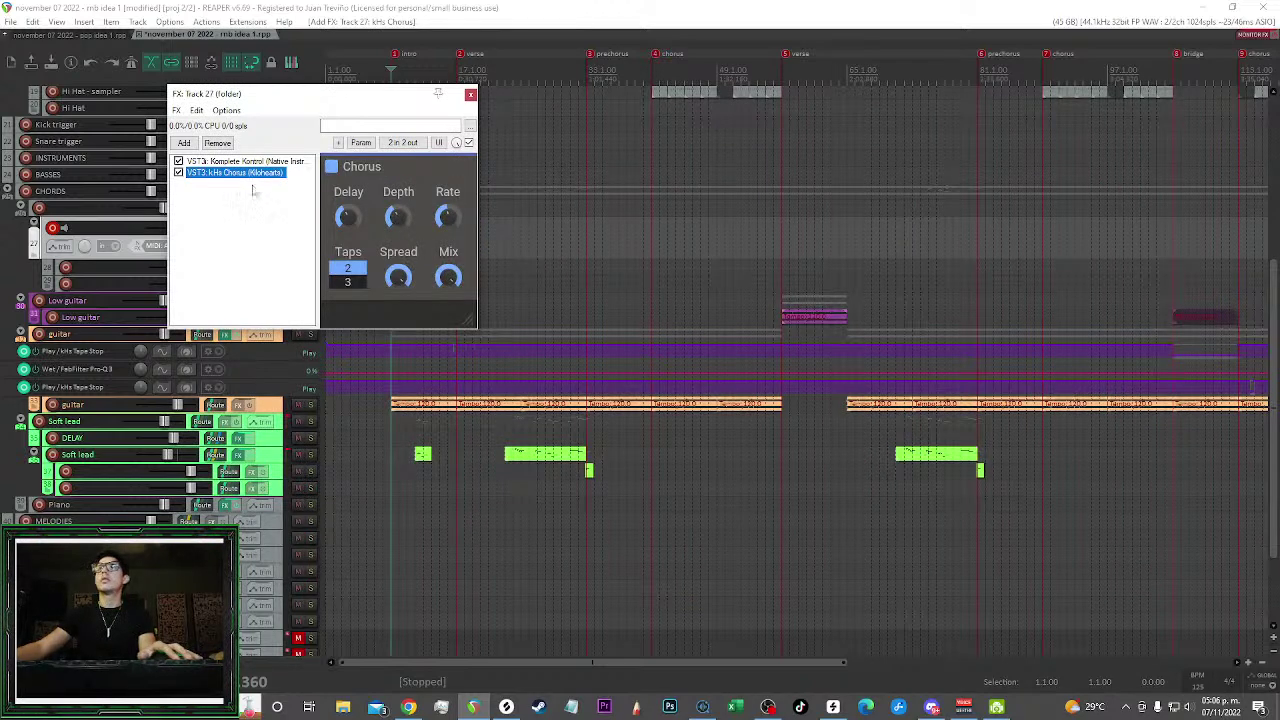
{"action": "left_click", "coordinate": [227, 144]}
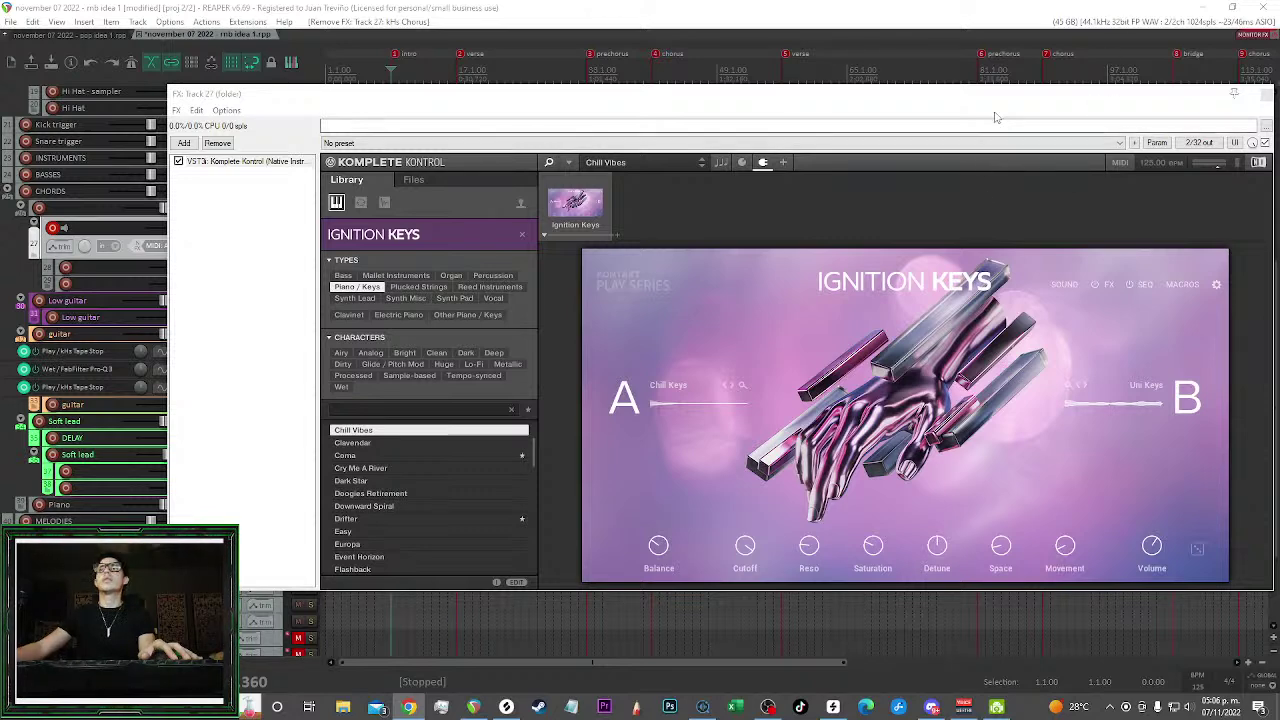
During playback, add the Arturia Chorus JUN-6 effect to track 27 and load its Deep Chorus preset
{"action": "left_click_drag", "start_coordinate": [992, 94], "coordinate": [968, 89]}
{"action": "left_click", "coordinate": [916, 632]}
{"action": "key", "text": "space"}
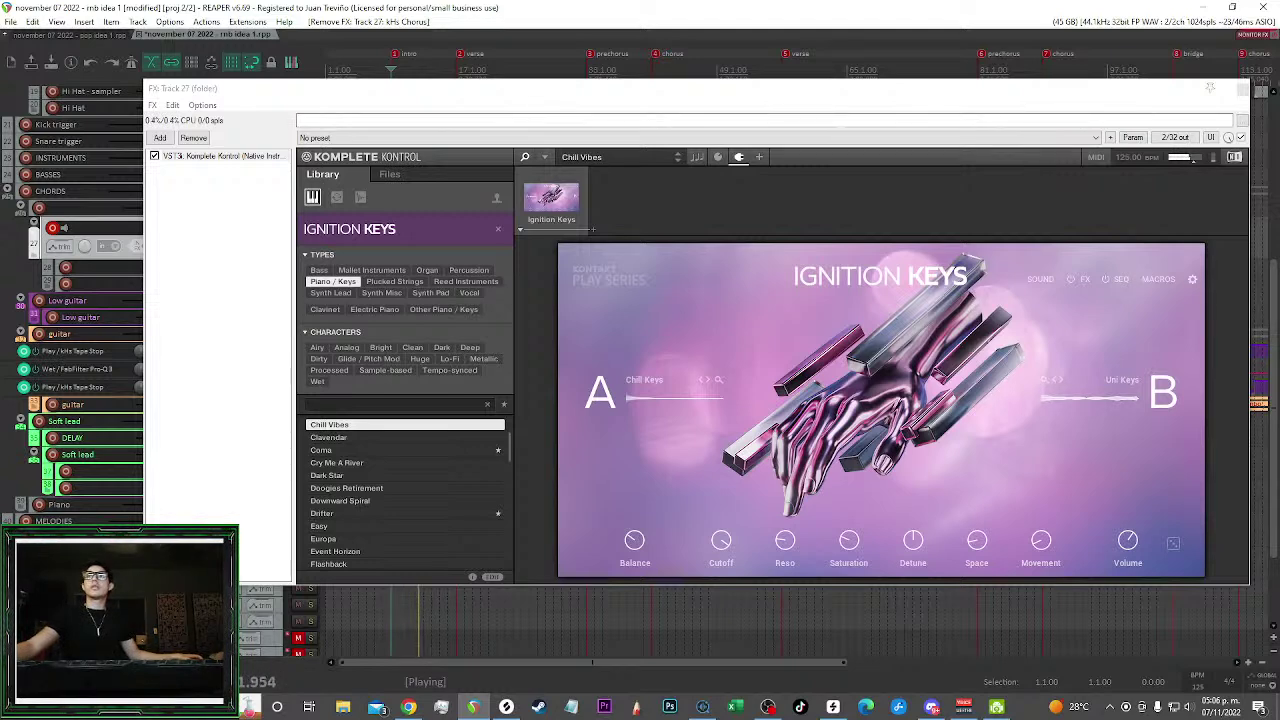
{"action": "double_click", "coordinate": [230, 222]}
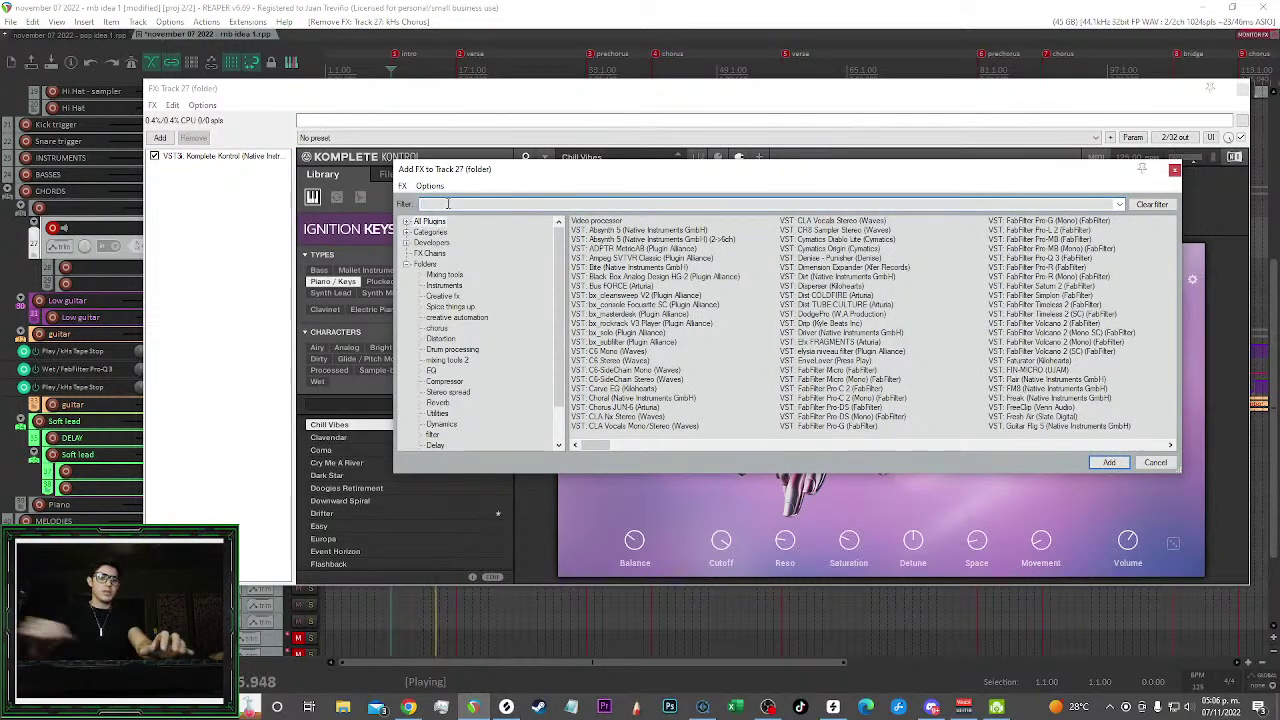
{"action": "left_click", "coordinate": [633, 239]}
{"action": "left_click", "coordinate": [635, 250]}
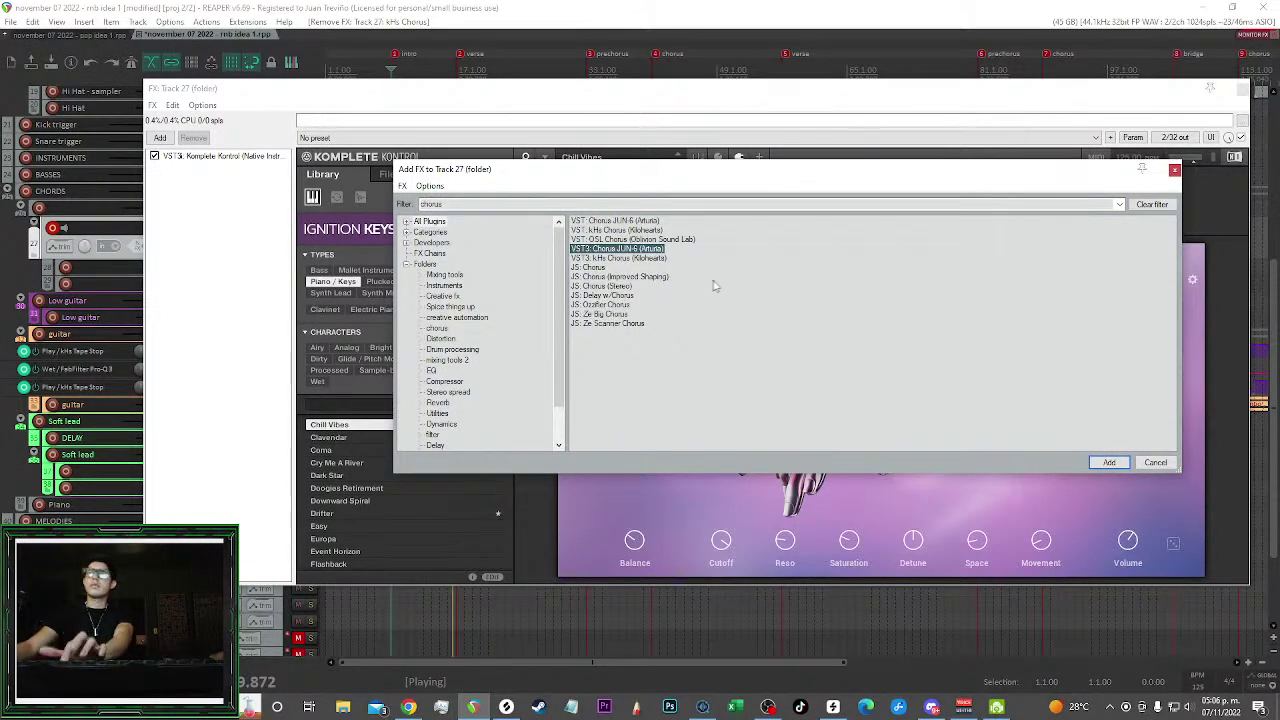
{"action": "key", "text": "Return"}
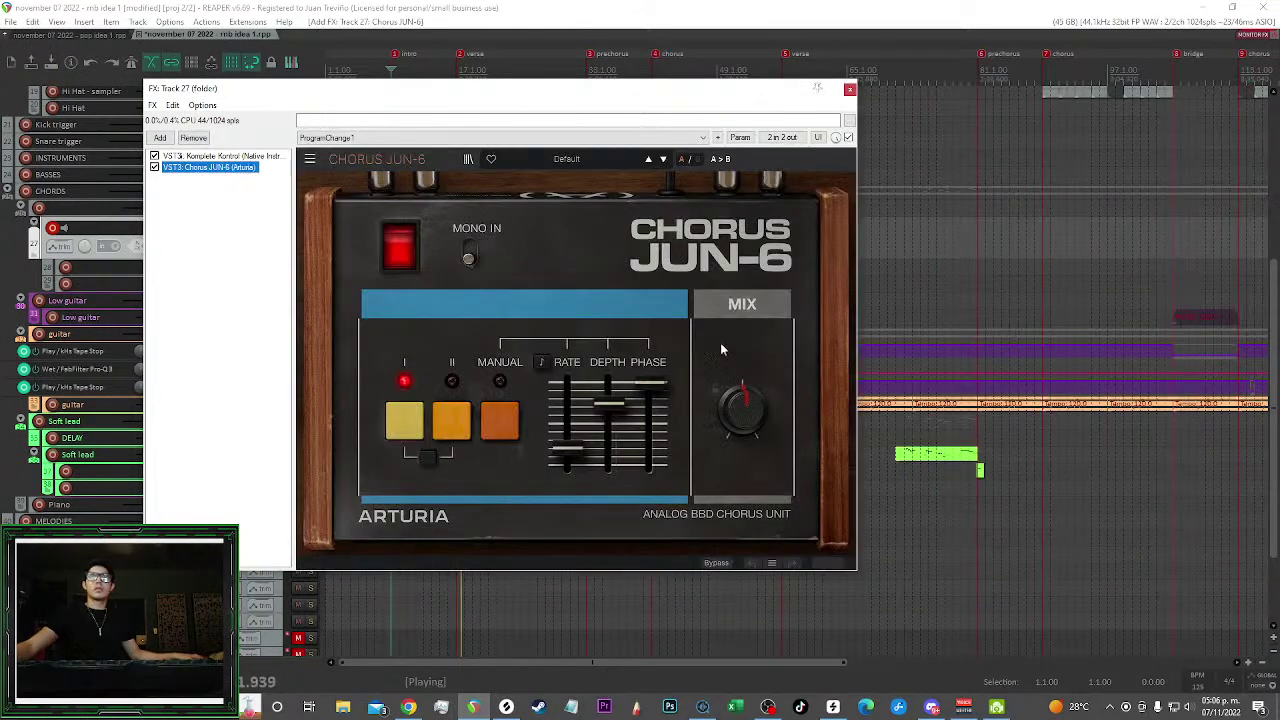
{"action": "left_click", "coordinate": [467, 159]}
{"action": "left_click", "coordinate": [545, 232]}
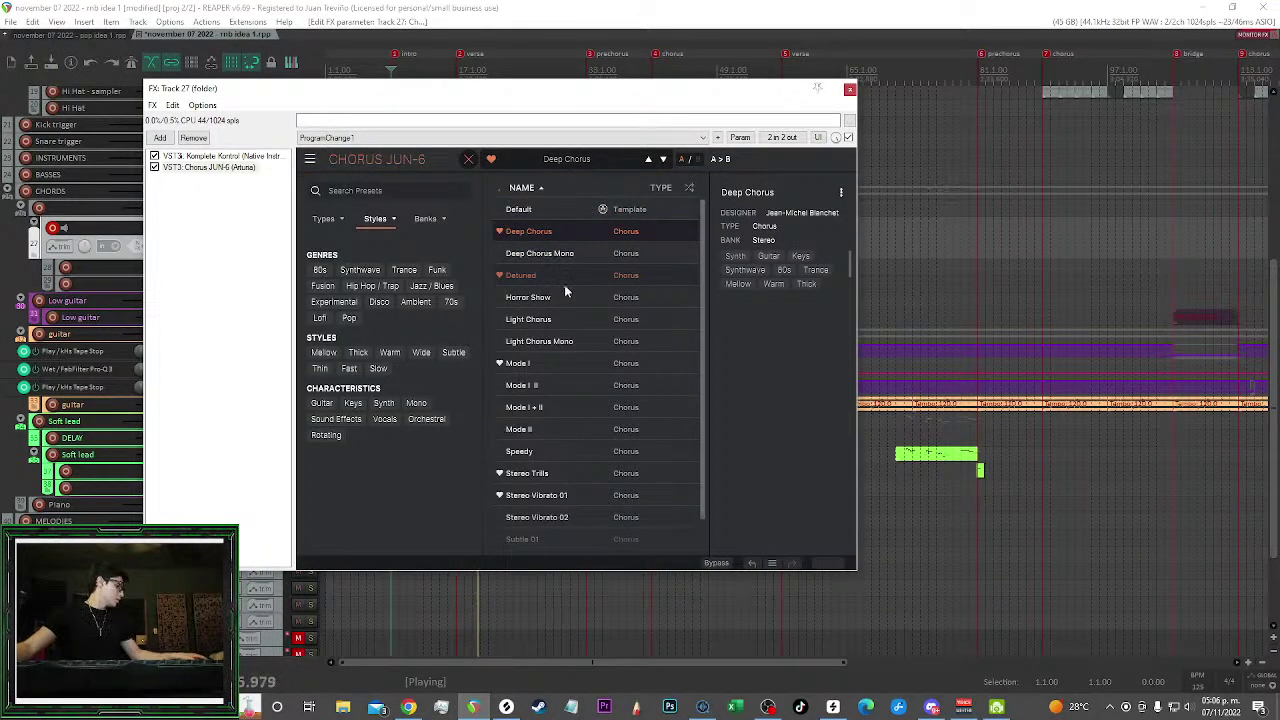
Load the Detuned preset in the Chorus JUN-6 on track 27, stop playback and save the project
{"action": "left_click", "coordinate": [556, 275]}
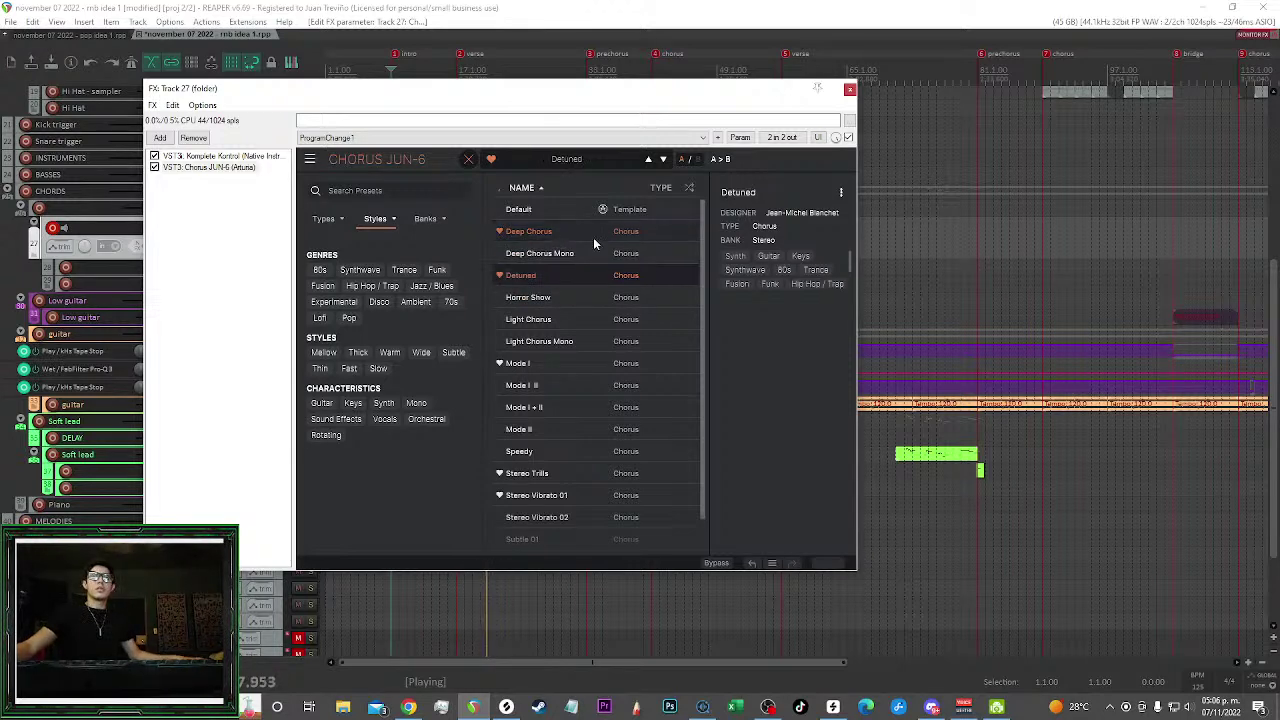
{"action": "left_click", "coordinate": [470, 160]}
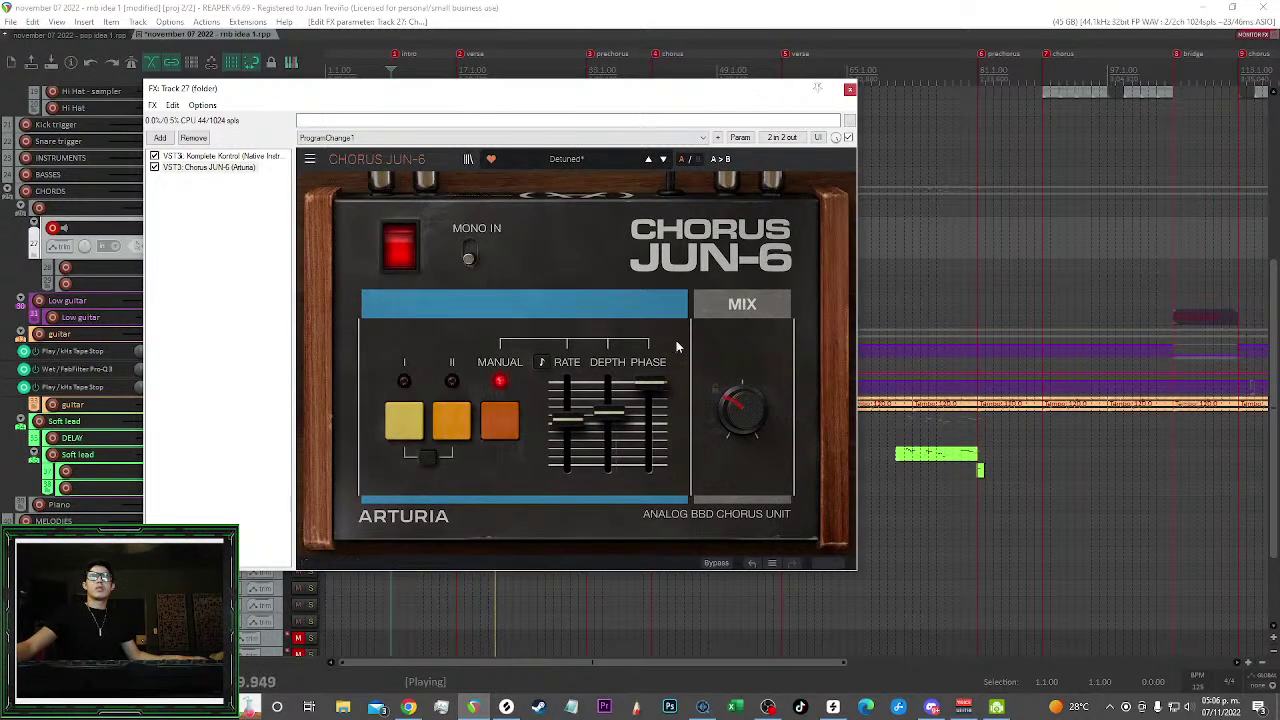
{"action": "left_click", "coordinate": [849, 89]}
{"action": "key", "text": "space"}
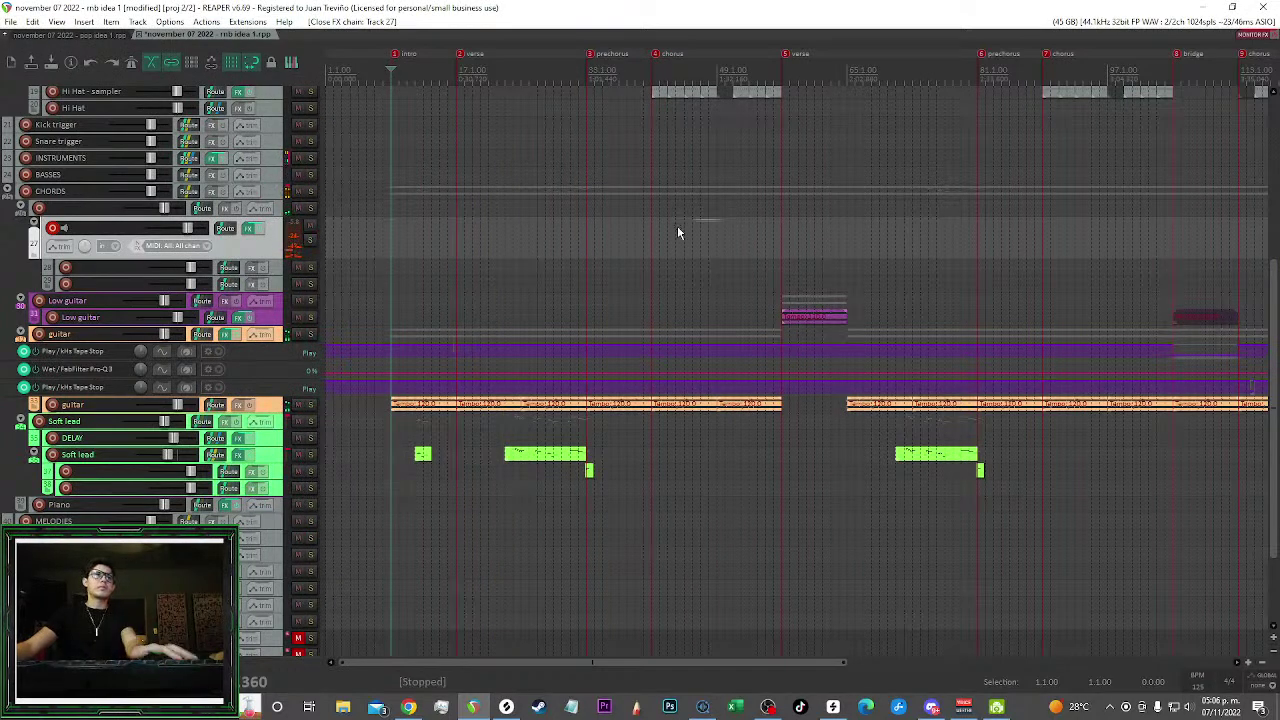
{"action": "key", "text": "ctrl+s"}
Add RC-20 Retro Color to track 27 and place it before the Chorus JUN-6 in the effects chain
{"action": "left_click", "coordinate": [250, 230]}
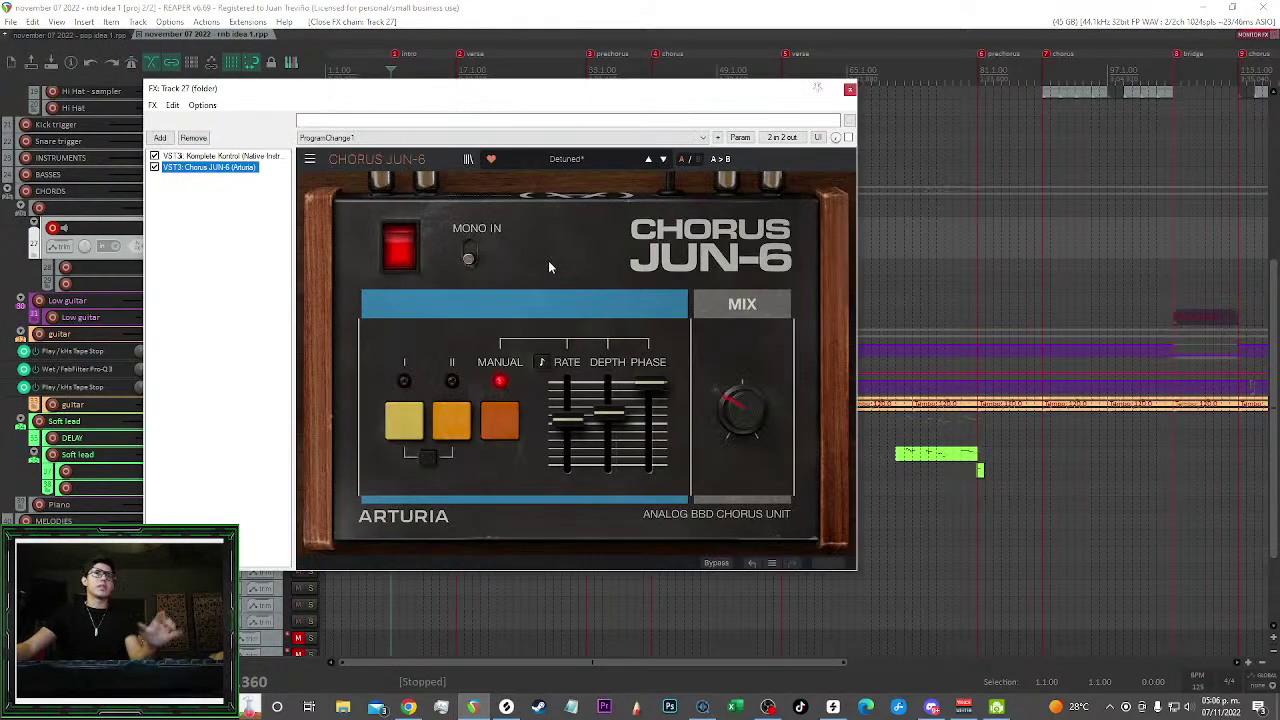
{"action": "left_click", "coordinate": [221, 217]}
{"action": "left_click_drag", "start_coordinate": [296, 94], "coordinate": [424, 89]}
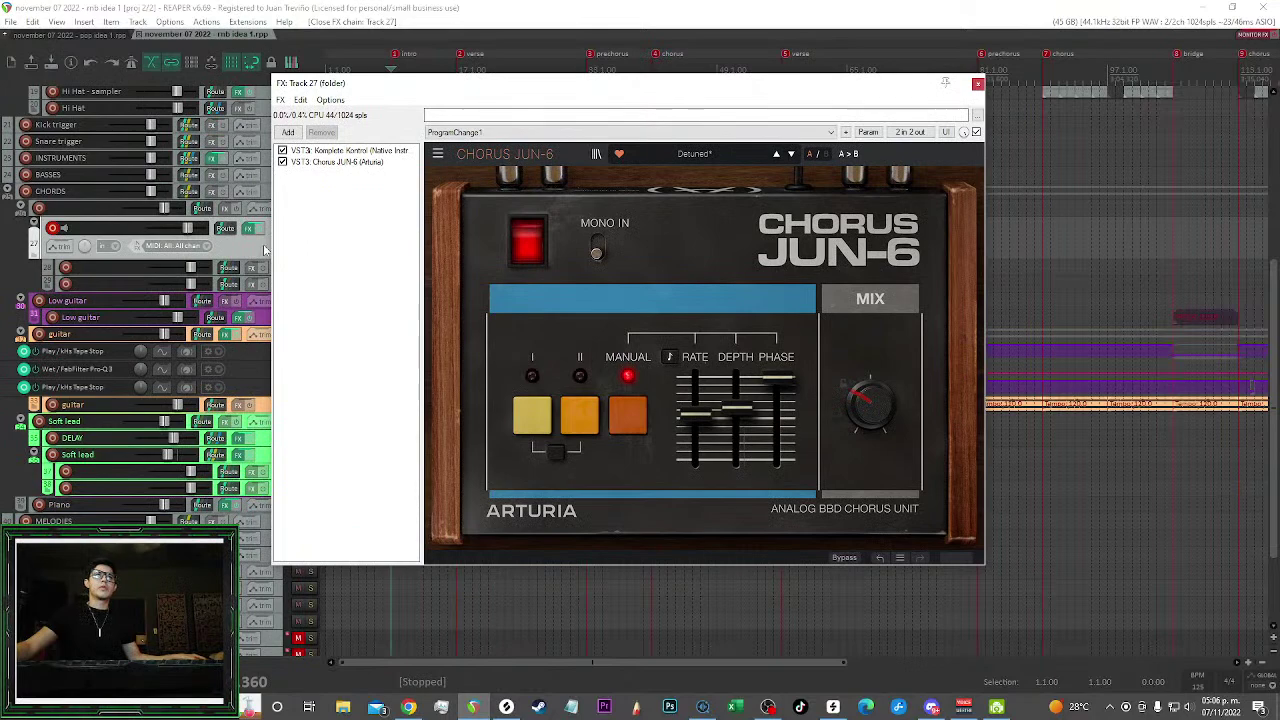
{"action": "double_click", "coordinate": [336, 236]}
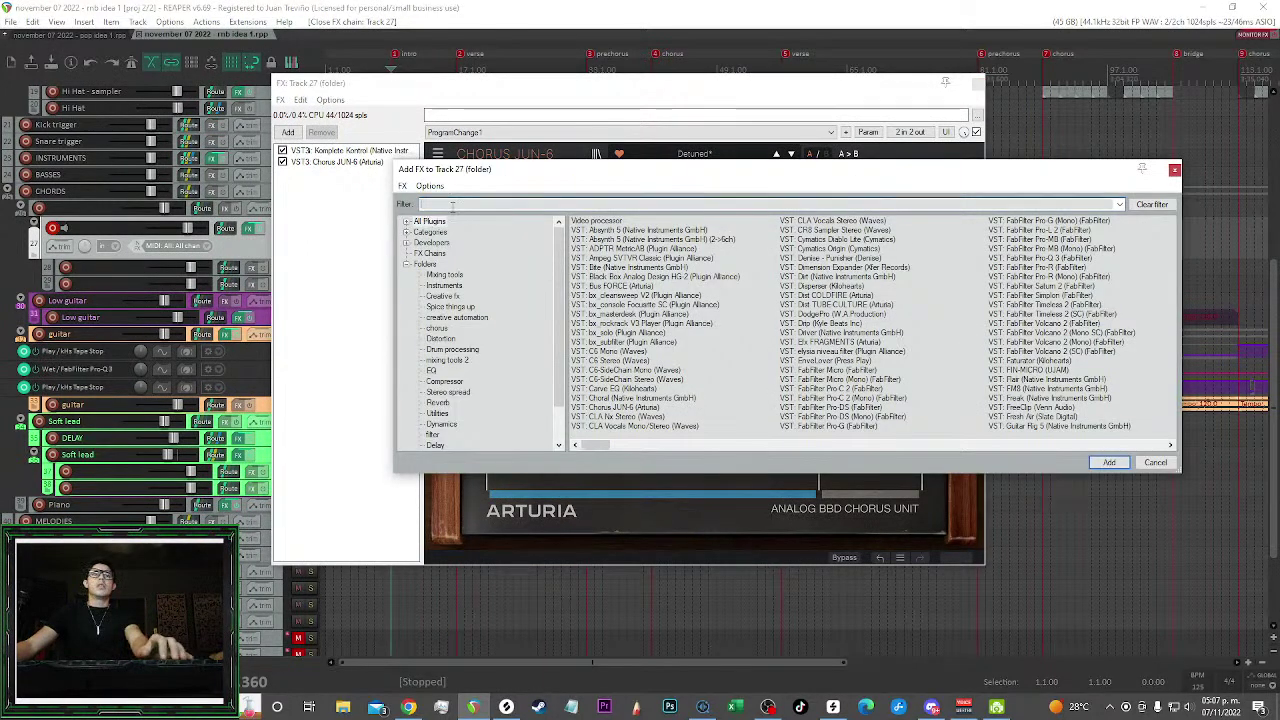
{"action": "type", "text": "rc"}
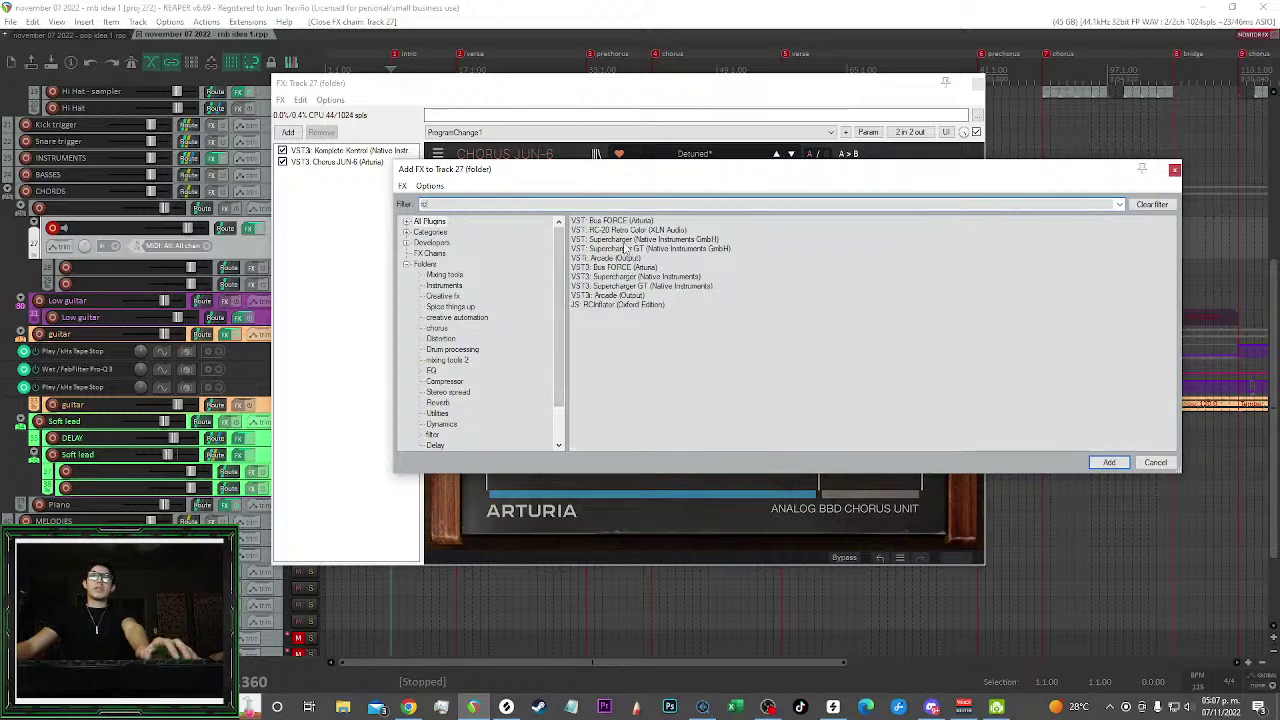
{"action": "double_click", "coordinate": [636, 230]}
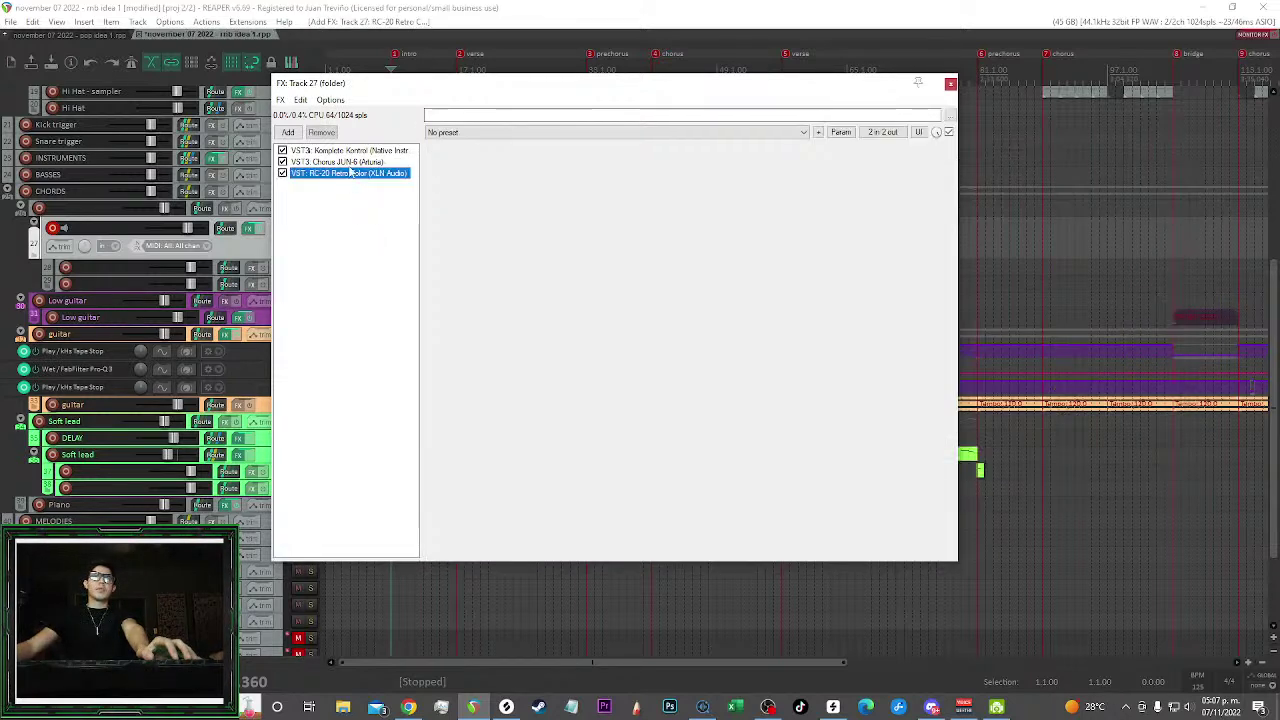
{"action": "left_click_drag", "start_coordinate": [350, 173], "coordinate": [345, 158]}
Set RC-20's Wobble to about 13% and try the plugin after the chorus before returning it ahead of the chorus
{"action": "left_click_drag", "start_coordinate": [561, 447], "coordinate": [554, 411]}
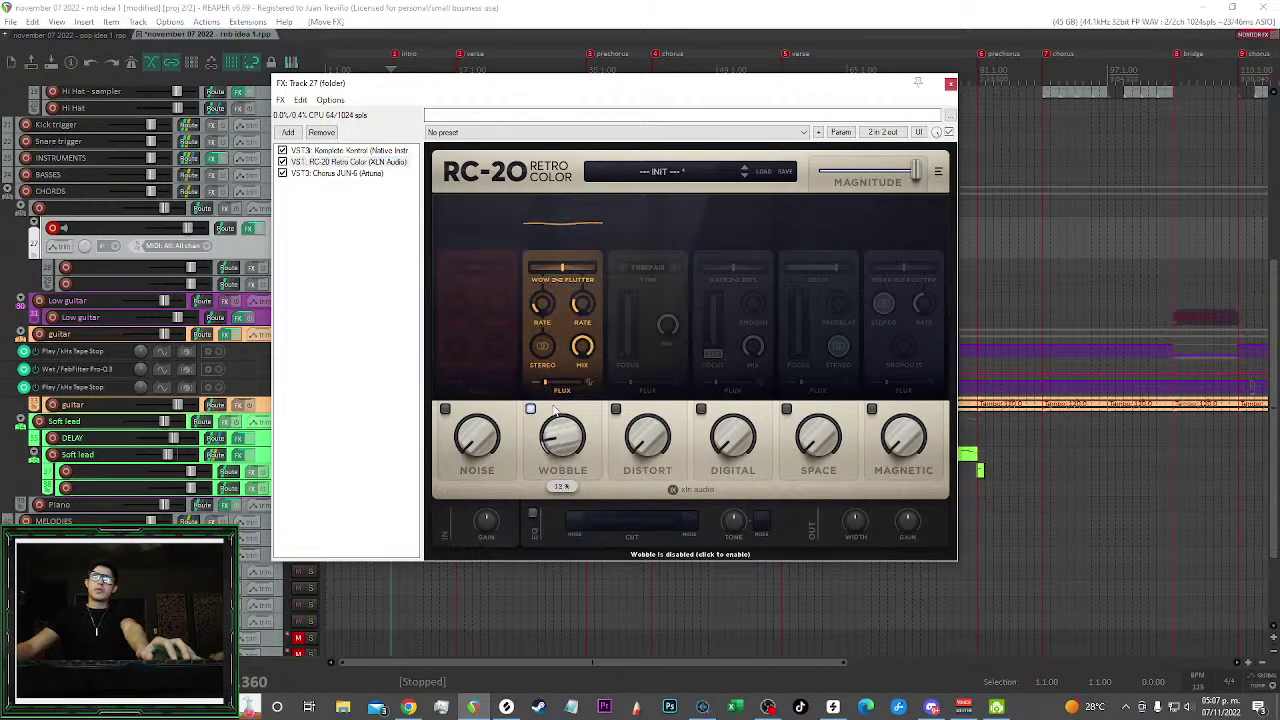
{"action": "left_click_drag", "start_coordinate": [367, 163], "coordinate": [388, 196]}
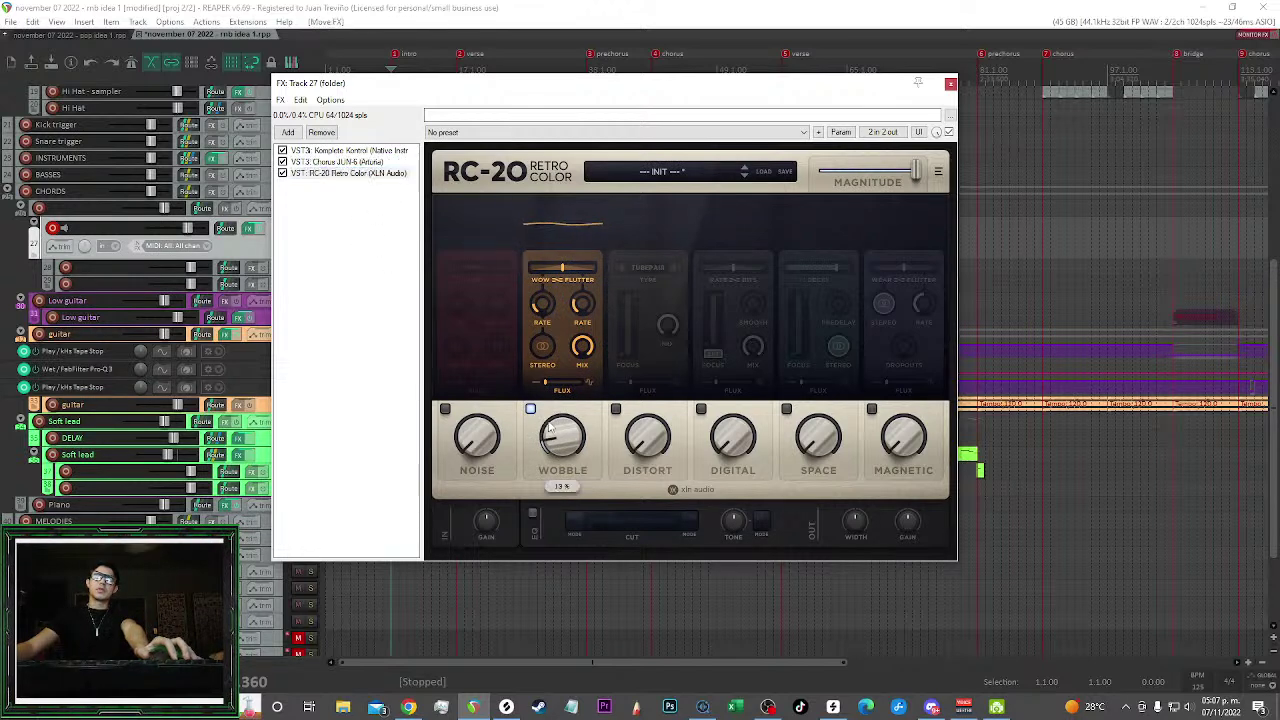
{"action": "left_click_drag", "start_coordinate": [549, 425], "coordinate": [551, 428]}
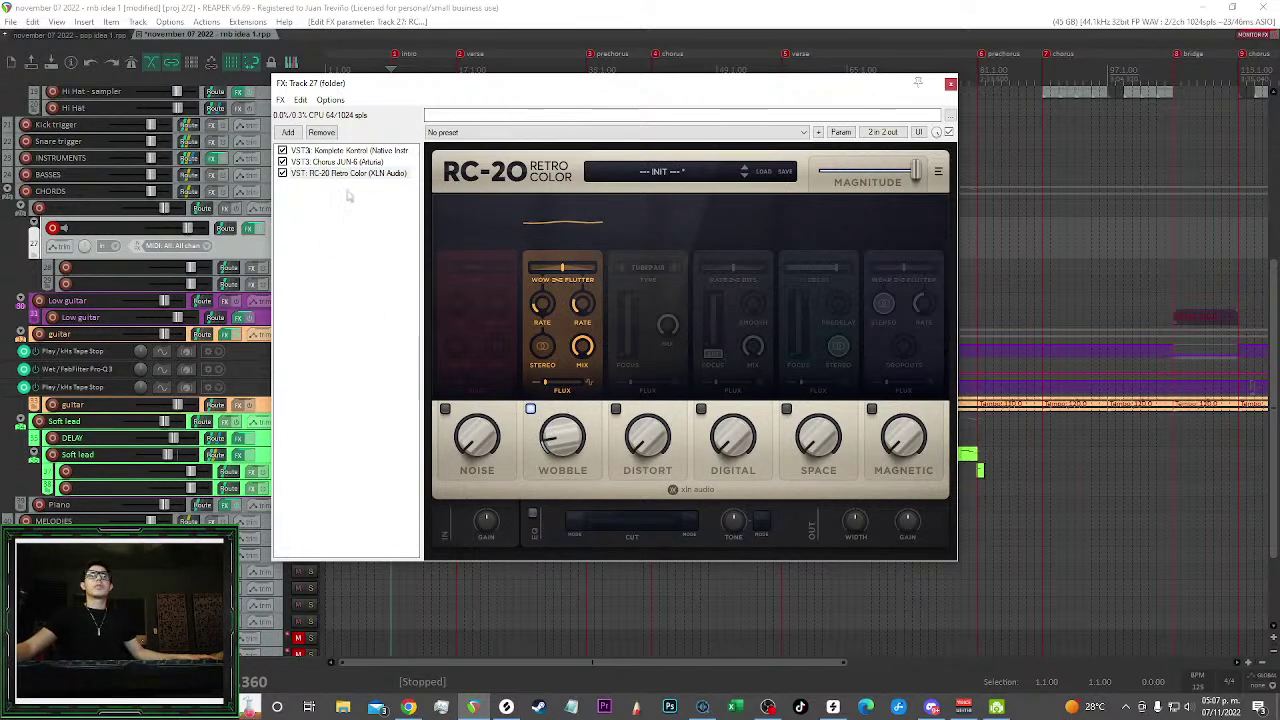
{"action": "left_click_drag", "start_coordinate": [358, 176], "coordinate": [350, 163]}
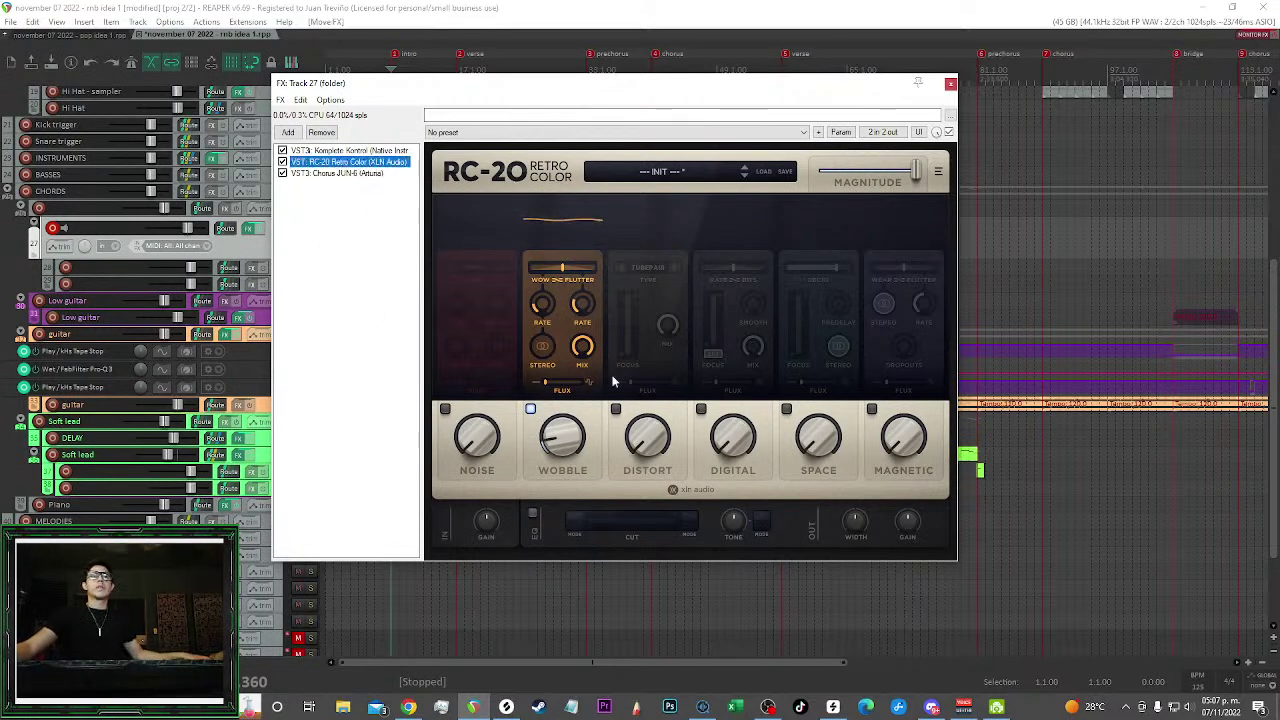
Shift RC-20's Wow and Flutter balance toward Wow and adjust the Flux of the Wobble module
{"action": "left_click", "coordinate": [548, 274]}
{"action": "left_click_drag", "start_coordinate": [540, 268], "coordinate": [542, 269]}
{"action": "left_click_drag", "start_coordinate": [546, 382], "coordinate": [556, 382]}
{"action": "mouse_move", "coordinate": [566, 447]}
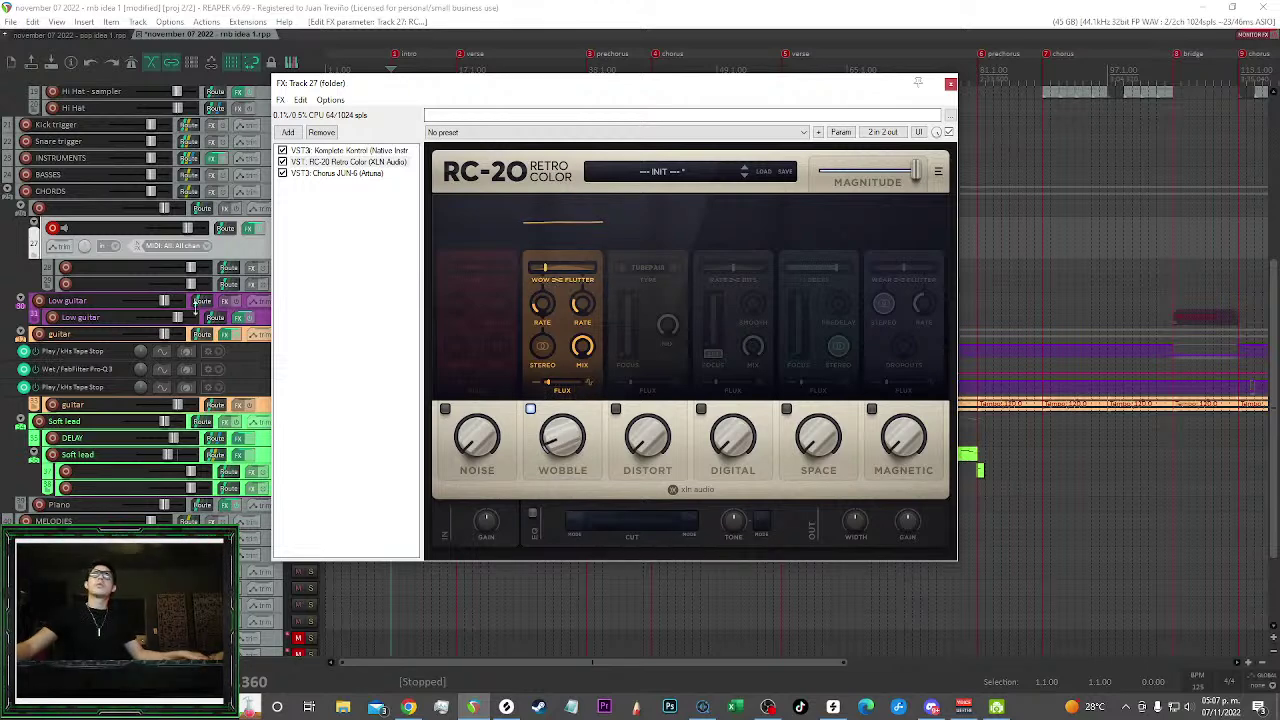
Add ValhallaVintageVerb to track 27 with Mix 34.8%, Predelay 10.07 ms, Color 1980s and LowCut 700 Hz
{"action": "left_click", "coordinate": [240, 258]}
{"action": "key", "text": "v"}
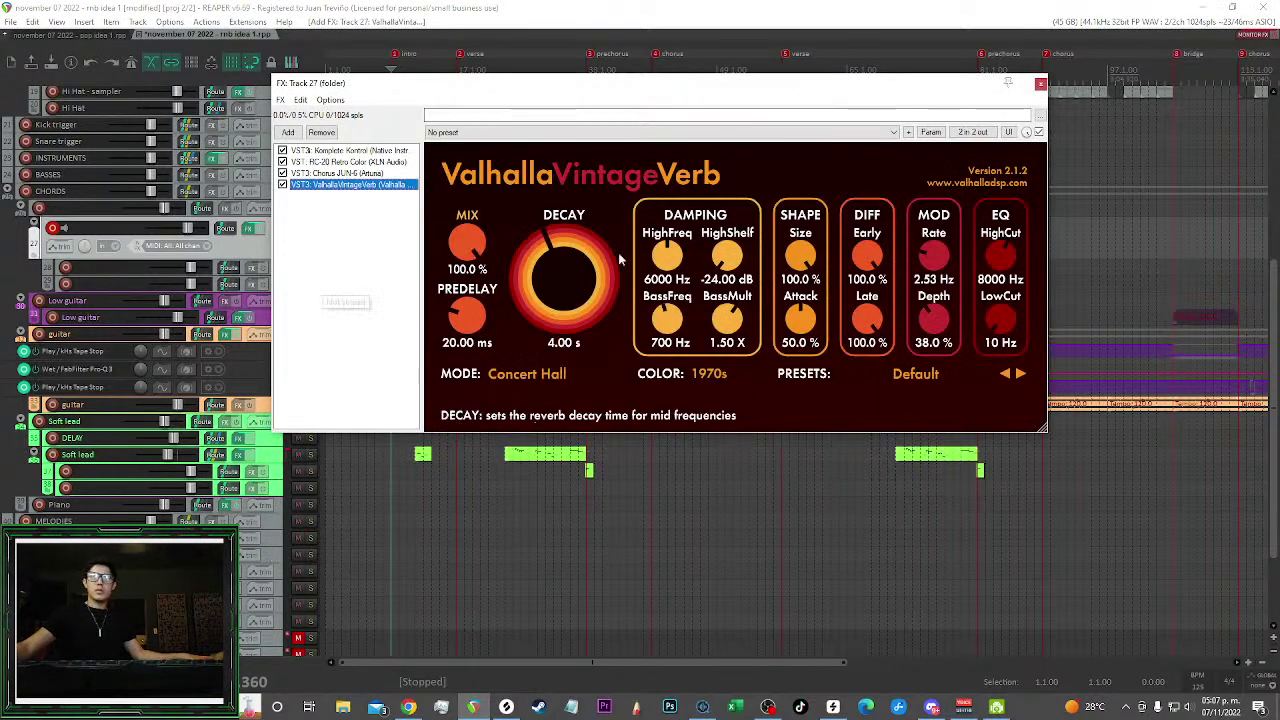
{"action": "left_click_drag", "start_coordinate": [472, 246], "coordinate": [486, 350]}
{"action": "left_click_drag", "start_coordinate": [470, 318], "coordinate": [471, 333]}
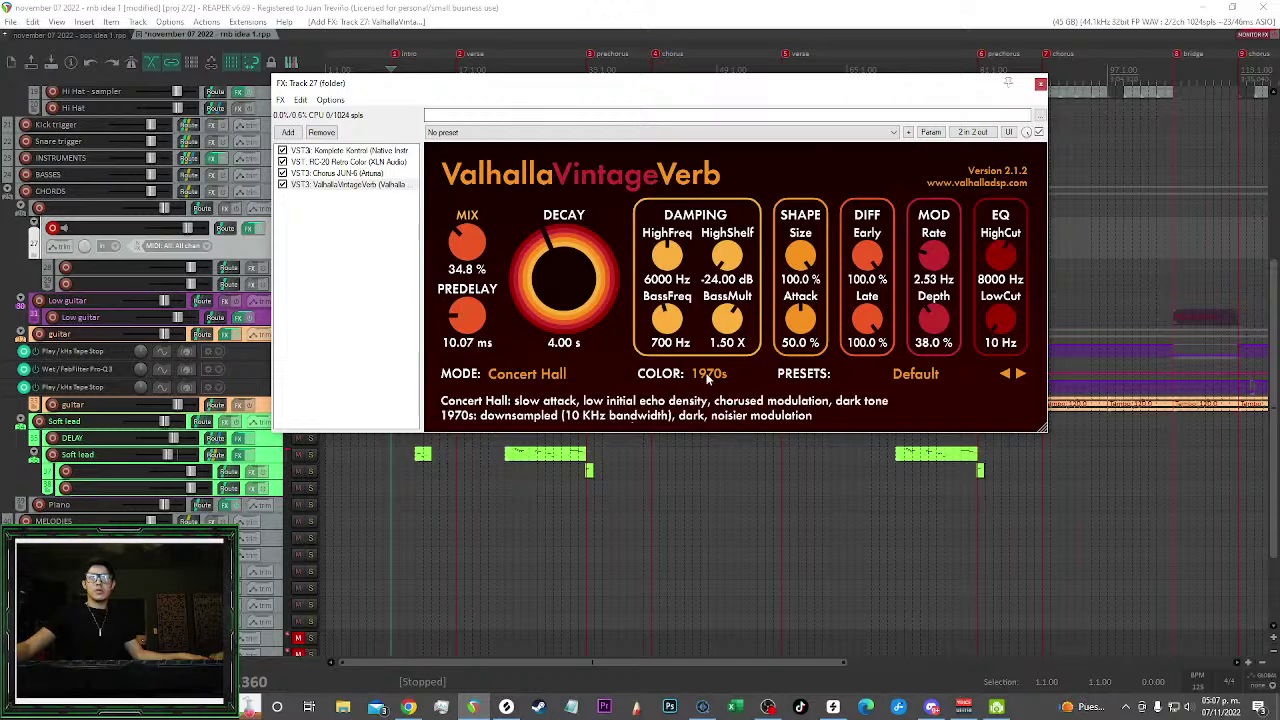
{"action": "left_click", "coordinate": [720, 412]}
{"action": "left_click_drag", "start_coordinate": [1008, 319], "coordinate": [1015, 283]}
Add FabFilter Pro-Q 3 to track 27 with a low cut near 135 Hz and a high cut near 1190 Hz, Q 1.473
{"action": "left_click", "coordinate": [245, 250]}
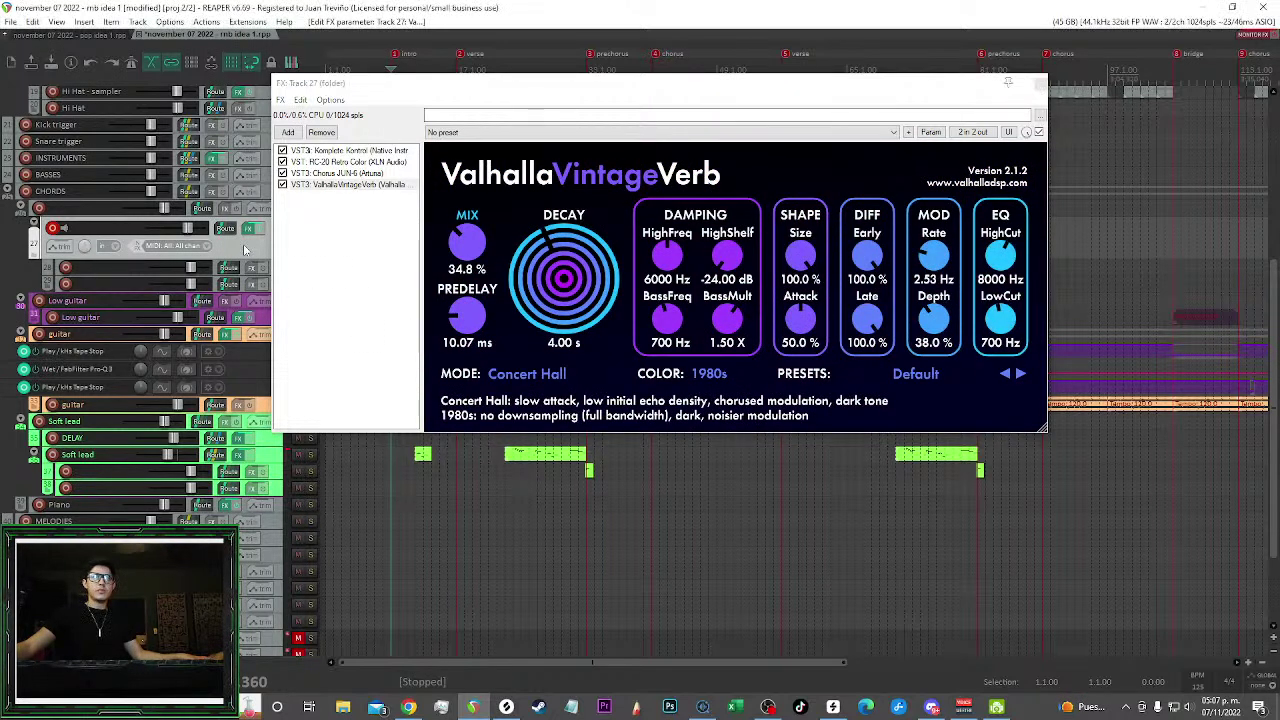
{"action": "key", "text": "q"}
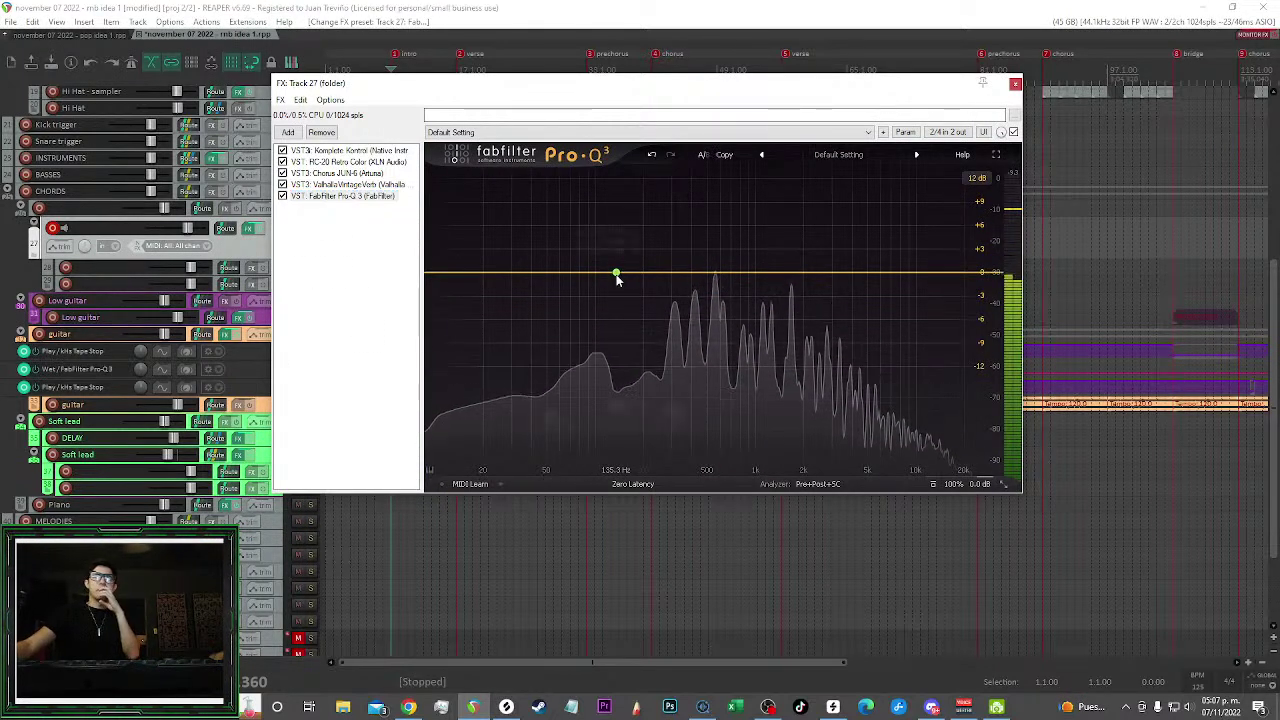
{"action": "left_click", "coordinate": [616, 273]}
{"action": "left_click", "coordinate": [586, 251]}
{"action": "left_click", "coordinate": [614, 265]}
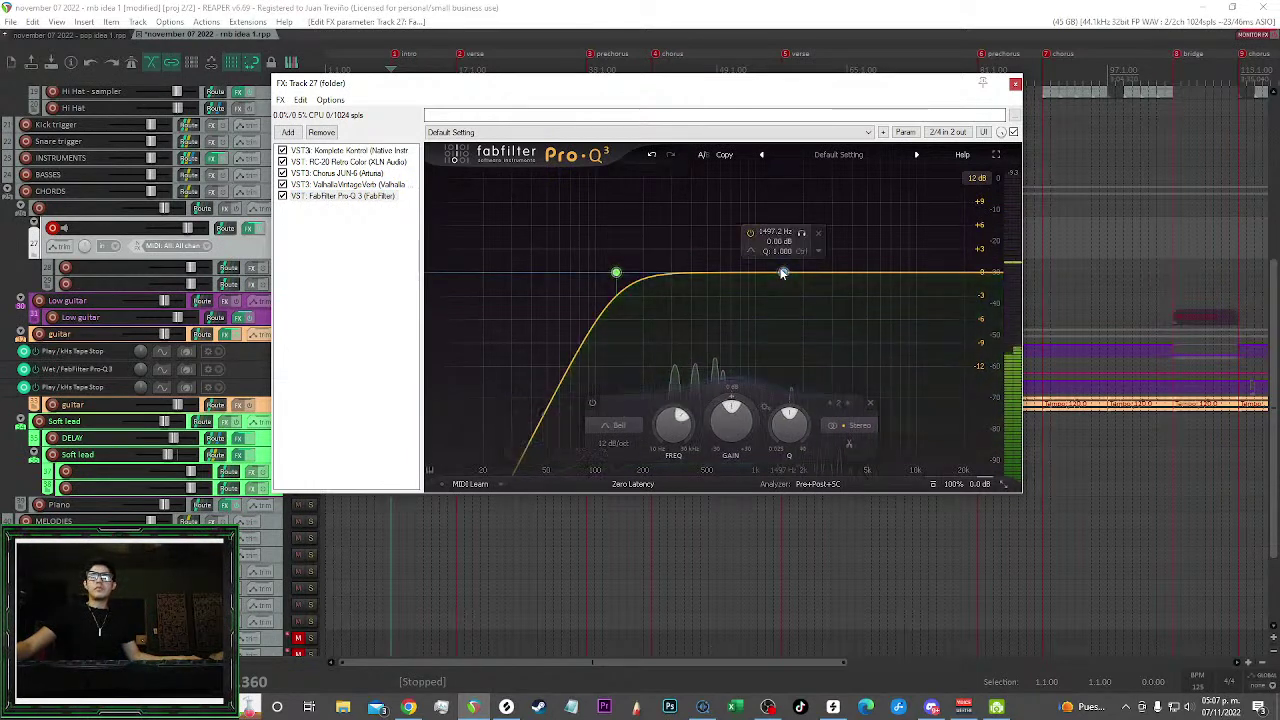
{"action": "left_click", "coordinate": [812, 266]}
{"action": "left_click_drag", "start_coordinate": [785, 273], "coordinate": [767, 250]}
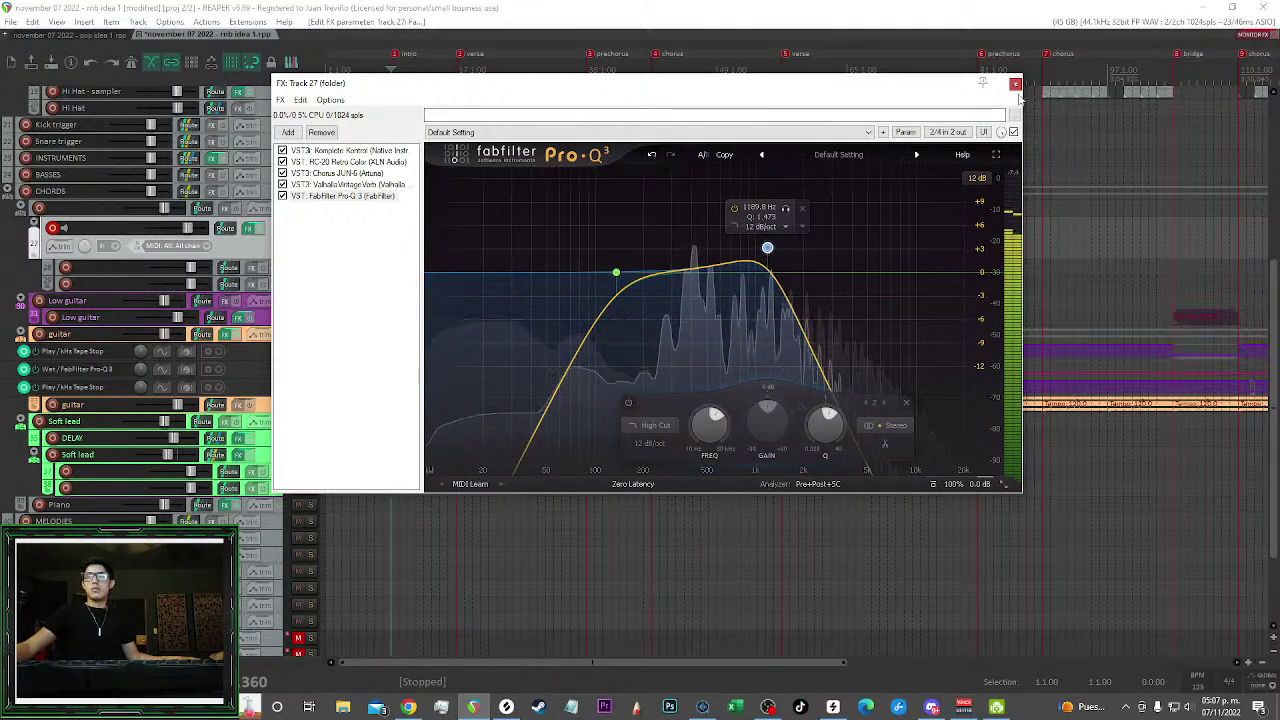
{"action": "key", "text": "Escape"}
Play the song from just before the first prechorus to perform the keys part, saving the project during playback
{"action": "key", "text": "space"}
{"action": "left_click", "coordinate": [569, 75]}
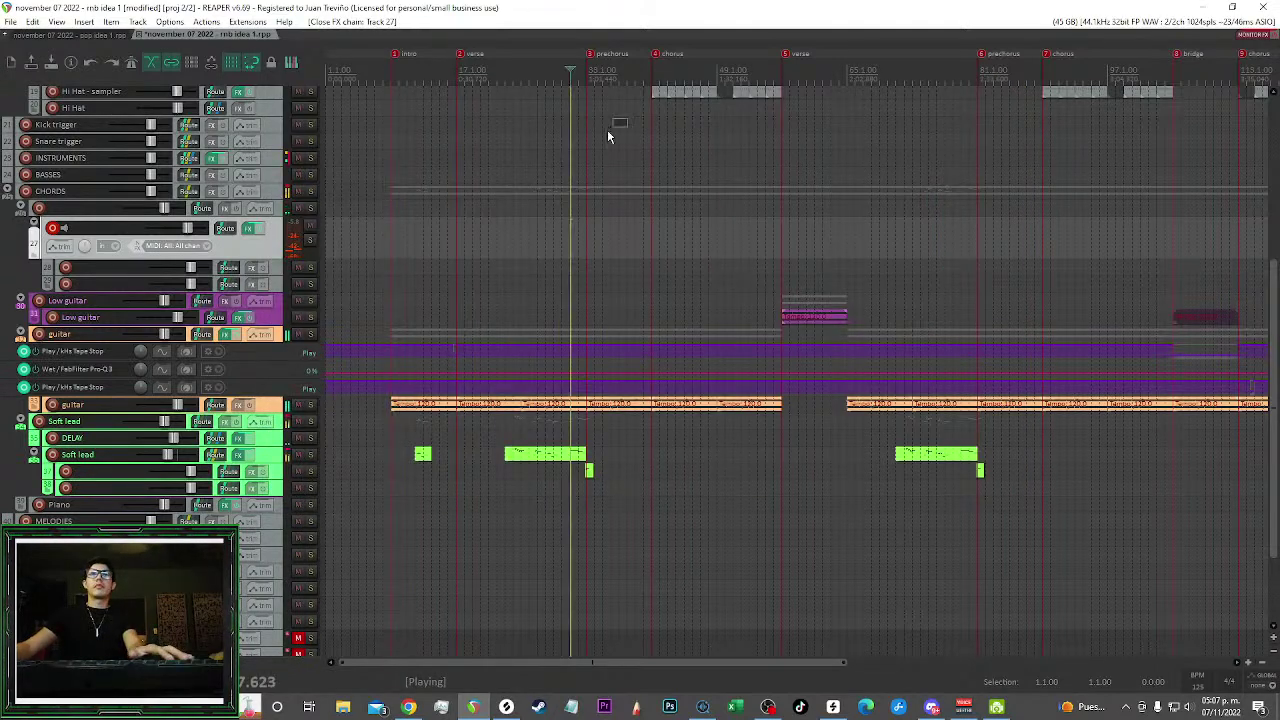
{"action": "left_click", "coordinate": [578, 75]}
{"action": "key", "text": "ctrl+s"}
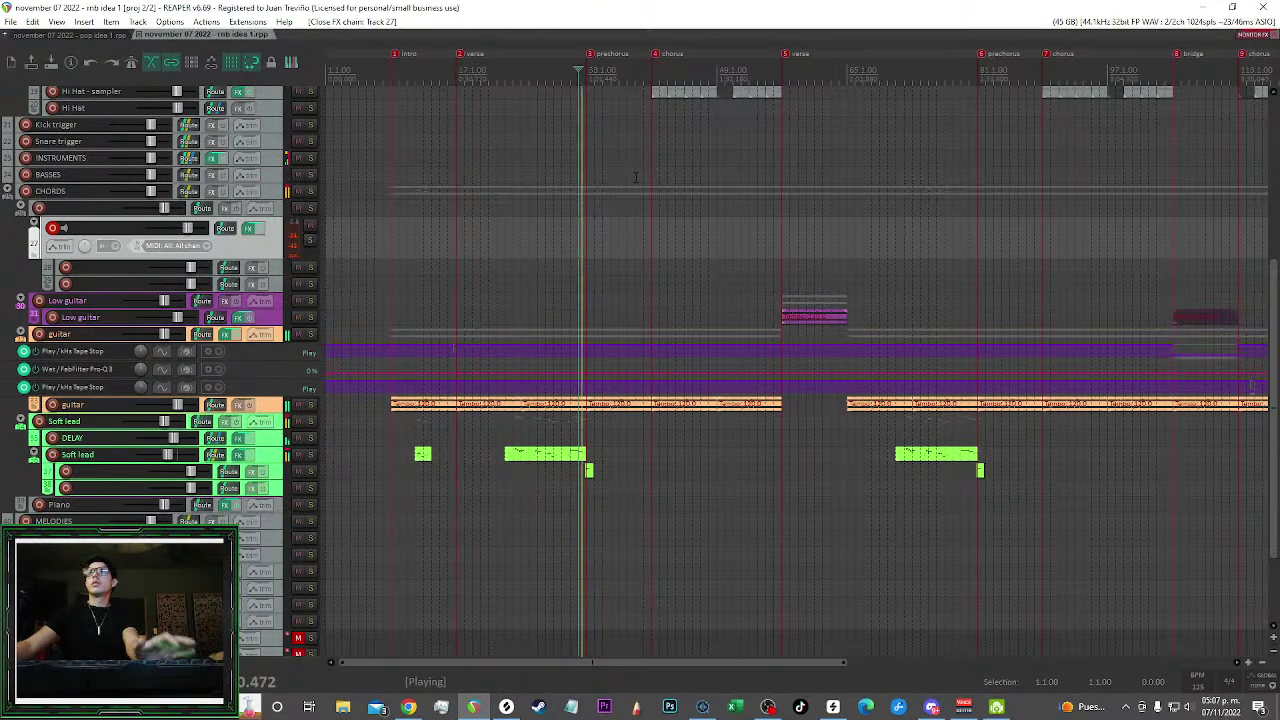
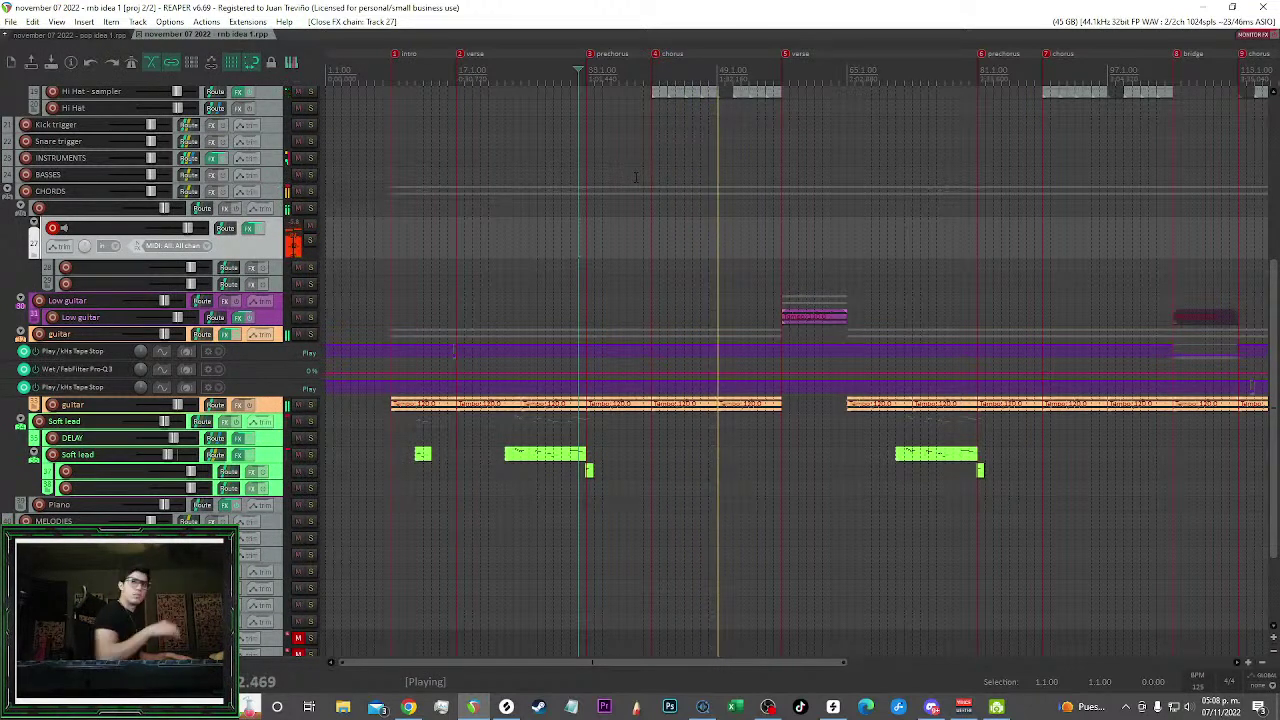
{"action": "key", "text": "space"}
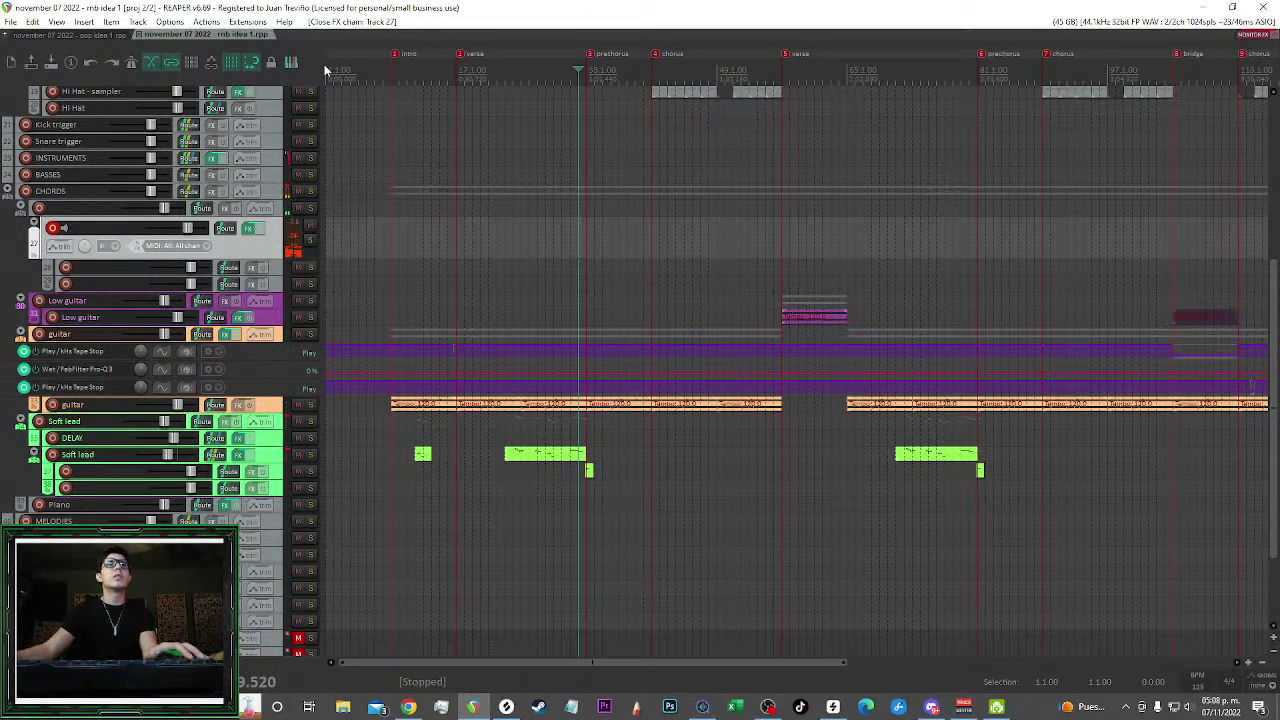
Insert the retroactively recorded MIDI on track 27 and trim away the excess, keeping bars 47 to 49
{"action": "left_click", "coordinate": [298, 64]}
{"action": "scroll", "coordinate": [638, 362], "scroll_direction": "up", "scroll_amount": 5}
{"action": "left_click", "coordinate": [951, 297]}
{"action": "key", "text": "s"}
{"action": "key", "text": "Delete"}
Quantize the notes of the recorded MIDI item and extend their ends to the grid, then close the MIDI editor
{"action": "double_click", "coordinate": [905, 240]}
{"action": "scroll", "coordinate": [129, 194], "scroll_direction": "up", "scroll_amount": 3}
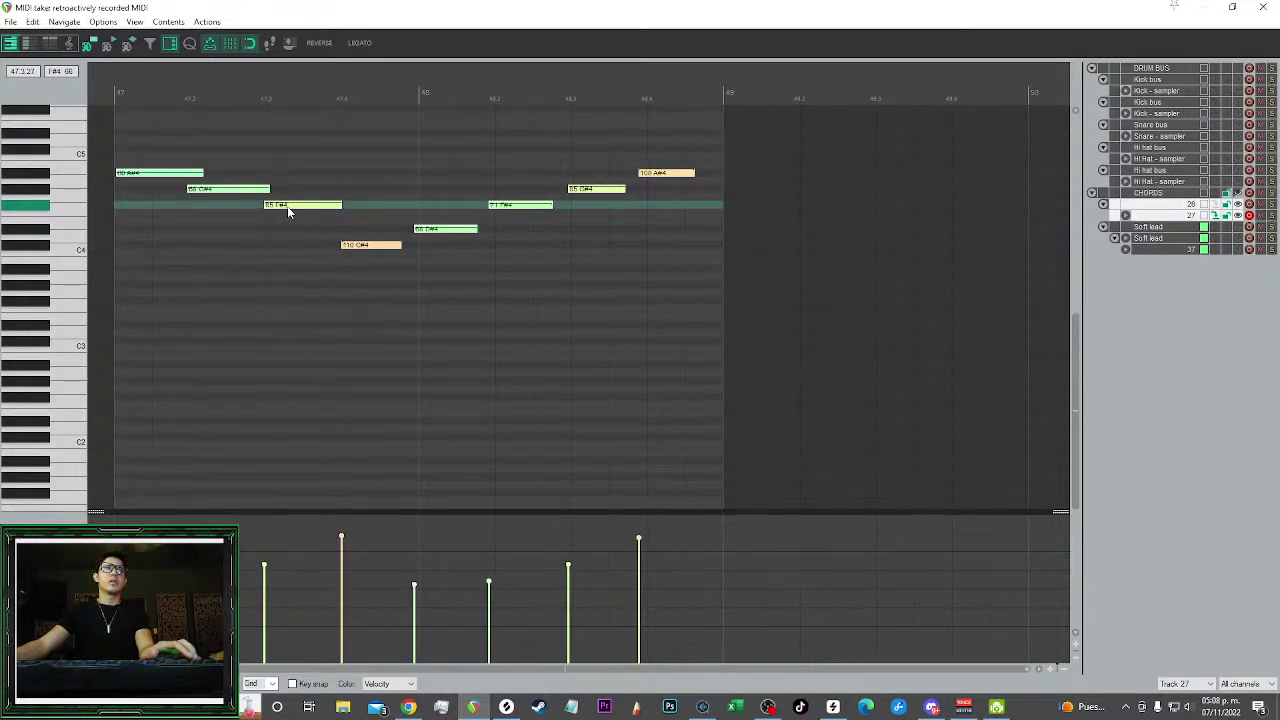
{"action": "key", "text": "q"}
{"action": "key", "text": "Return"}
{"action": "left_click_drag", "start_coordinate": [794, 250], "coordinate": [646, 187]}
{"action": "scroll", "coordinate": [643, 363], "scroll_direction": "down", "scroll_amount": 3}
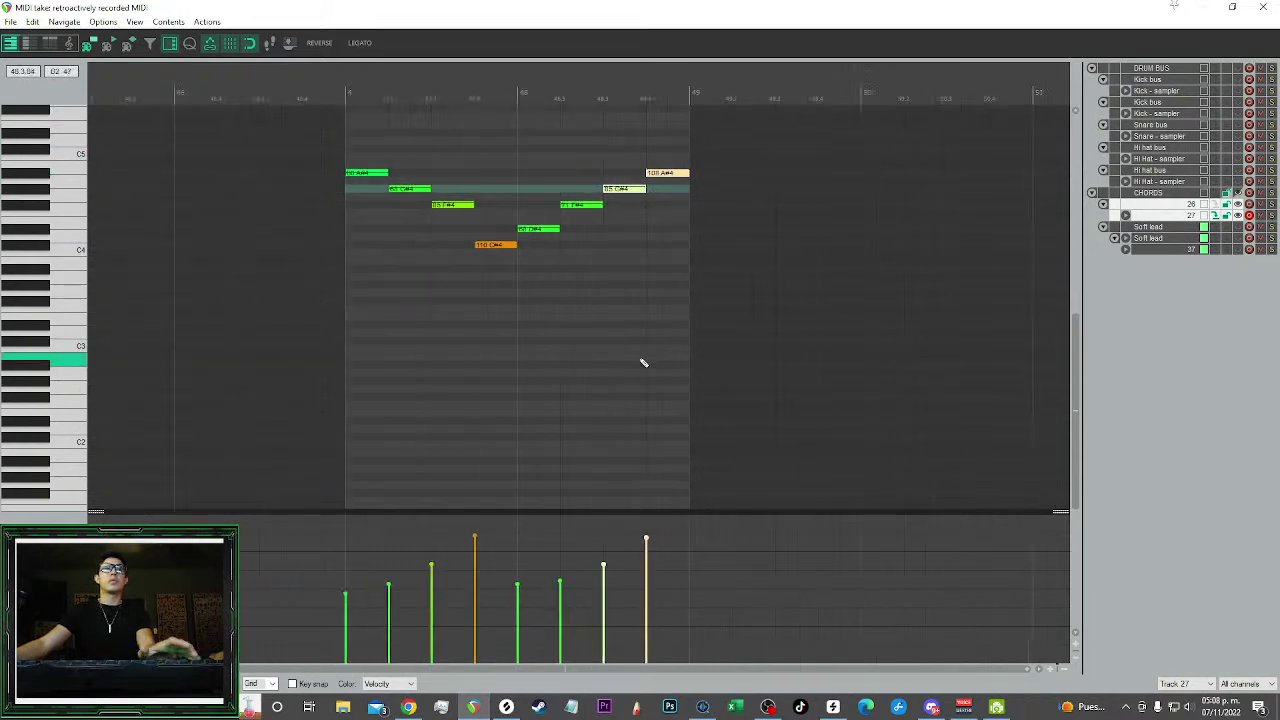
{"action": "left_click", "coordinate": [306, 92]}
{"action": "left_click", "coordinate": [1263, 7]}
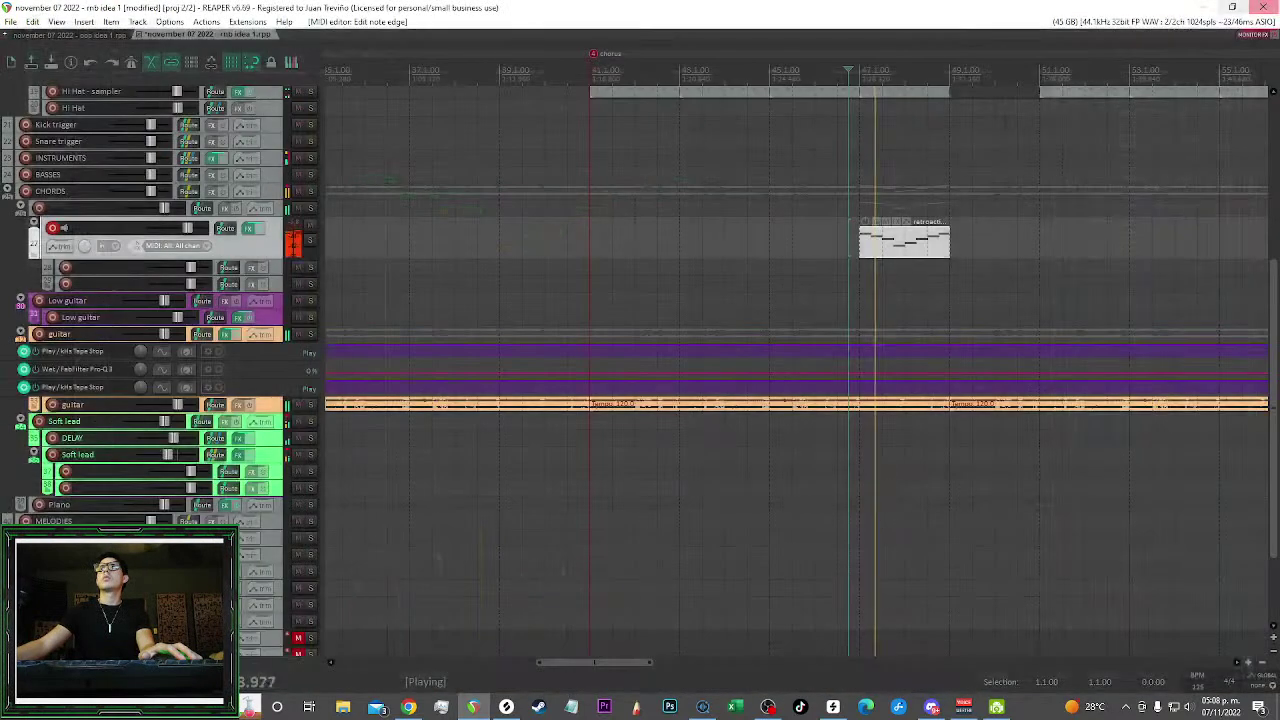
Lower track 27's volume to about -1.4 dB while playing the recorded melody in the chorus
{"action": "scroll", "coordinate": [985, 268], "scroll_direction": "up", "scroll_amount": 2}
{"action": "scroll", "coordinate": [985, 268], "scroll_direction": "right", "scroll_amount": 3}
{"action": "left_click", "coordinate": [985, 268]}
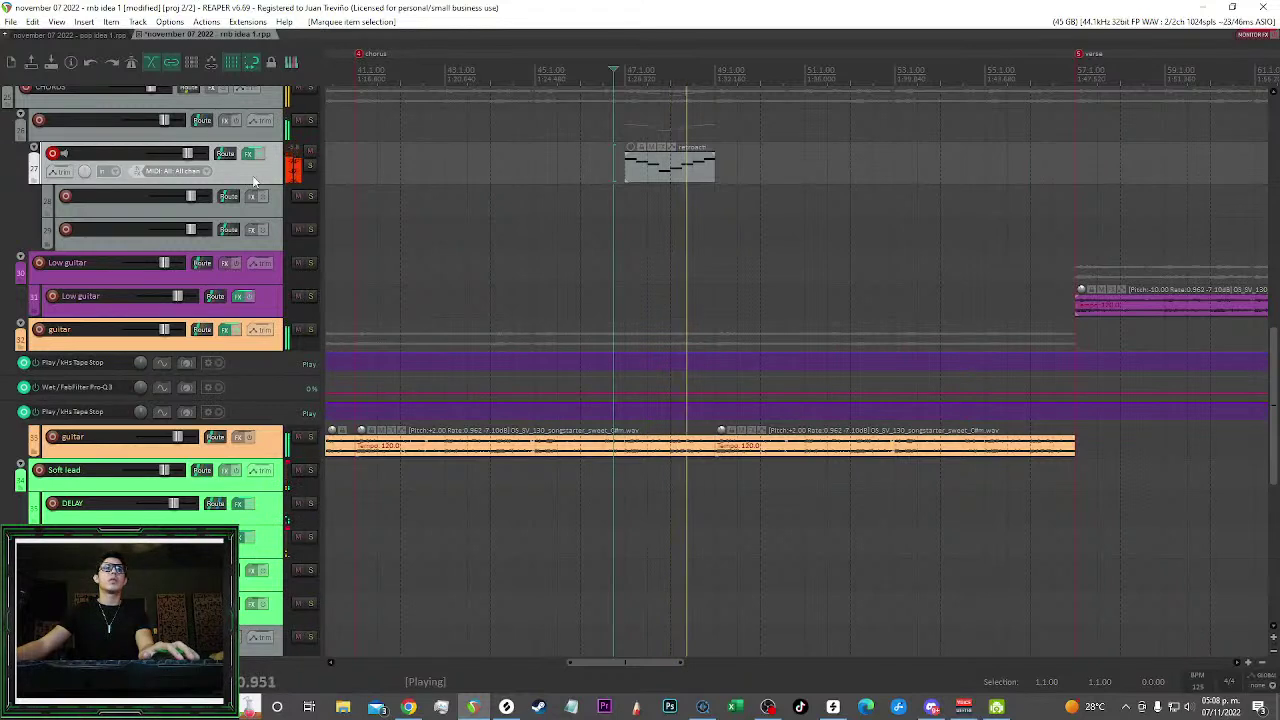
{"action": "left_click_drag", "start_coordinate": [189, 154], "coordinate": [187, 154]}
{"action": "scroll", "coordinate": [649, 210], "scroll_direction": "up", "scroll_amount": 2}
{"action": "left_click_drag", "start_coordinate": [768, 249], "coordinate": [692, 222]}
{"action": "left_click_drag", "start_coordinate": [818, 208], "coordinate": [673, 162]}
{"action": "left_click", "coordinate": [621, 165]}
{"action": "left_click_drag", "start_coordinate": [187, 154], "coordinate": [185, 154]}
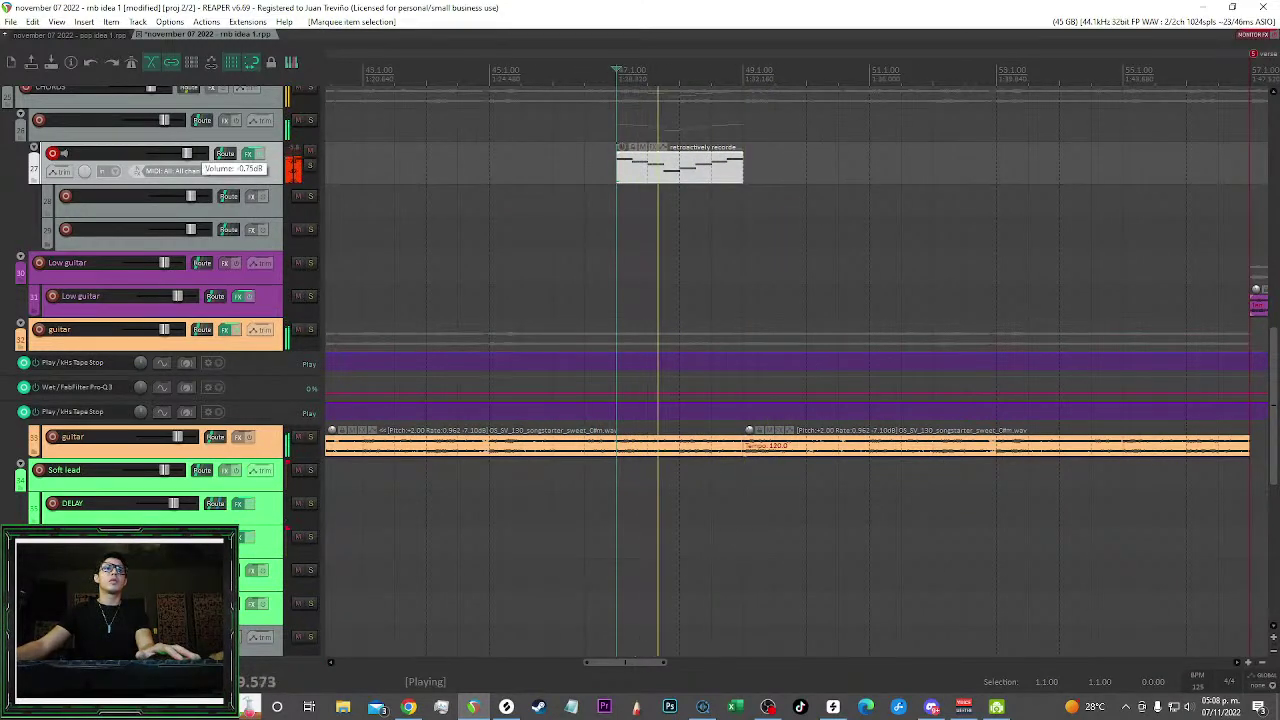
{"action": "left_click", "coordinate": [777, 267]}
{"action": "scroll", "coordinate": [777, 267], "scroll_direction": "up", "scroll_amount": 2}
{"action": "scroll", "coordinate": [886, 283], "scroll_direction": "up", "scroll_amount": 3}
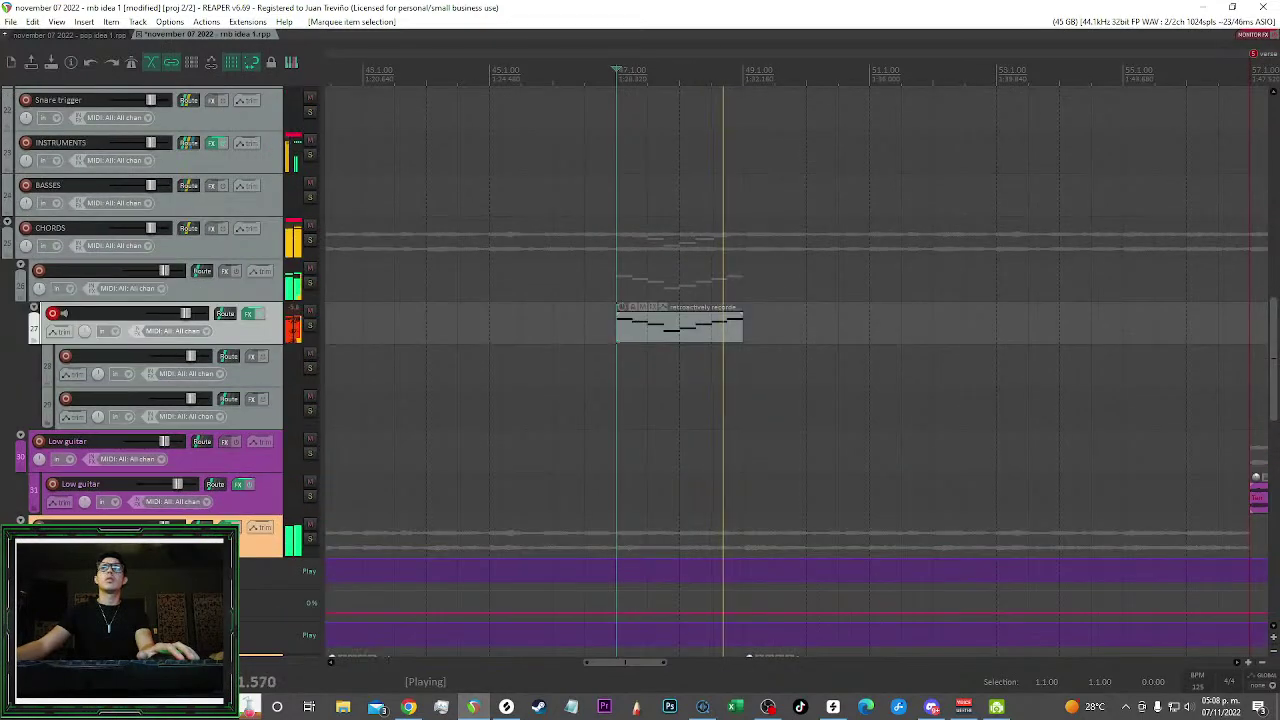
{"action": "scroll", "coordinate": [946, 289], "scroll_direction": "down", "scroll_amount": 2}
Add a second Pro-Q 3 to track 27 directly after Komplete Kontrol and load its Filter low and high pass preset
{"action": "key", "text": "space"}
{"action": "key", "text": "space"}
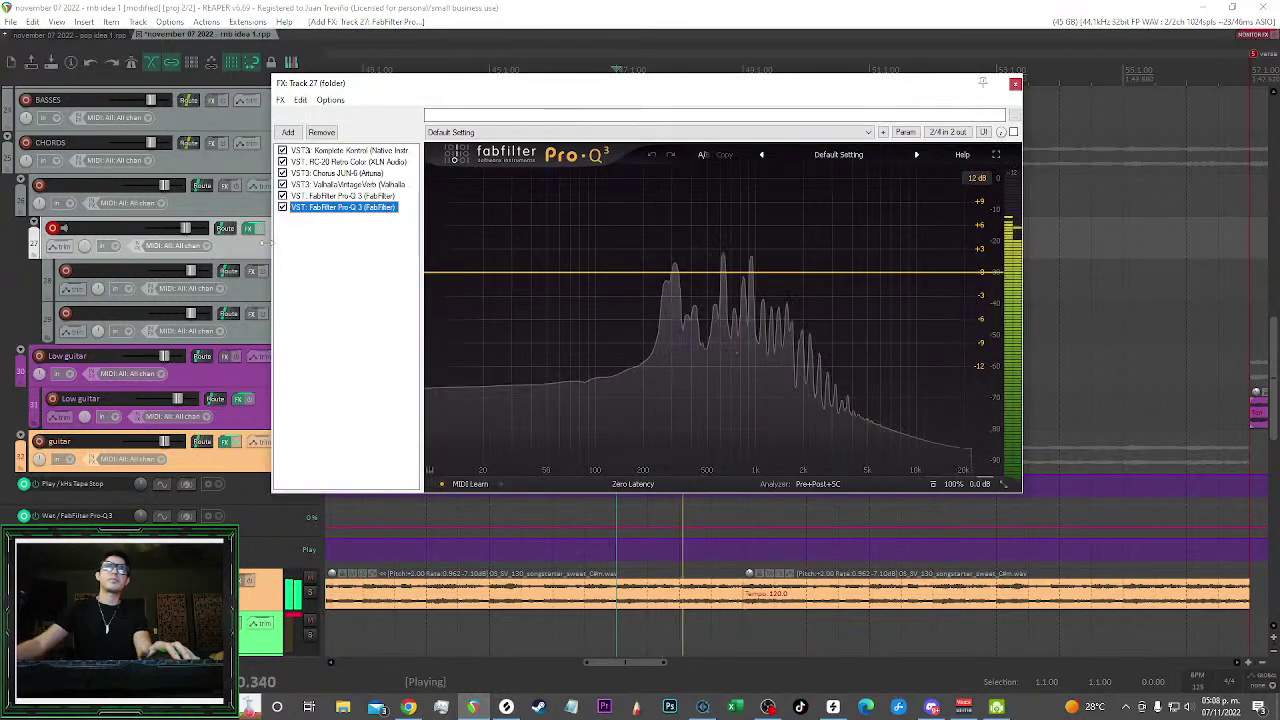
{"action": "left_click", "coordinate": [248, 228]}
{"action": "left_click_drag", "start_coordinate": [343, 195], "coordinate": [343, 162]}
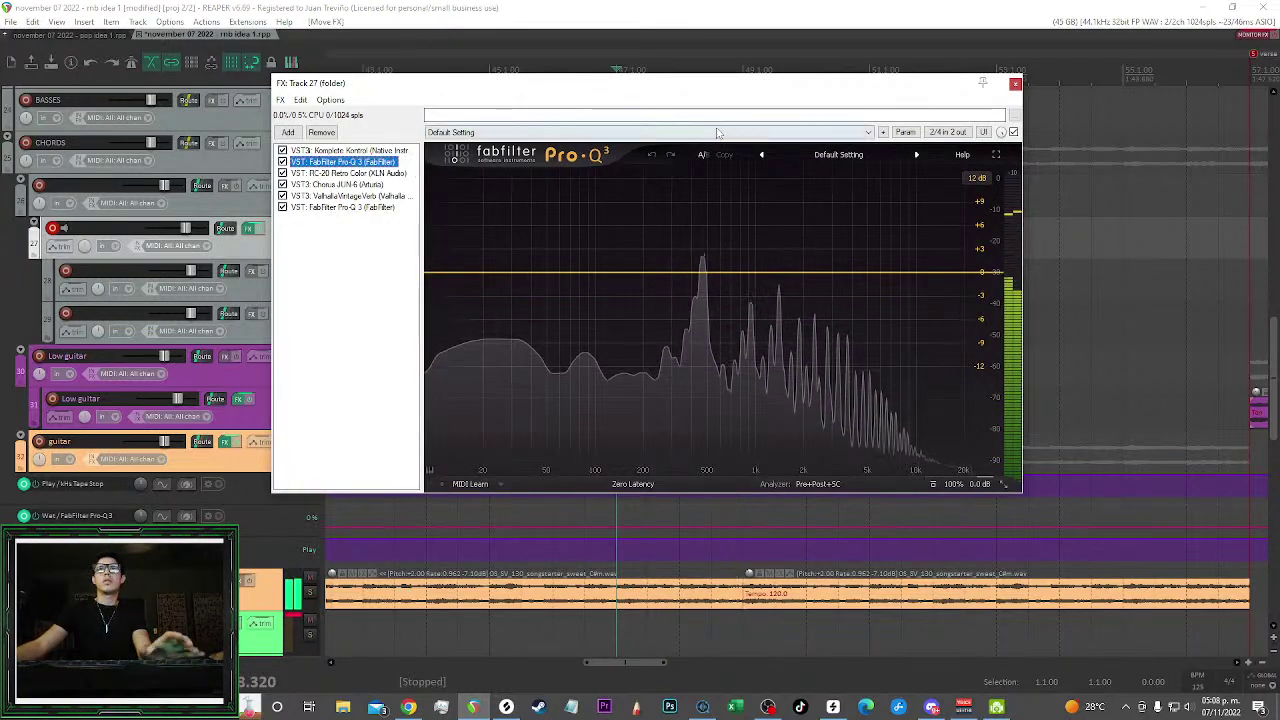
{"action": "left_click", "coordinate": [545, 132]}
{"action": "left_click", "coordinate": [545, 201]}
Show the Band 2 Frequency automation envelope of the new Pro-Q 3's high cut on track 27
{"action": "left_click", "coordinate": [991, 272]}
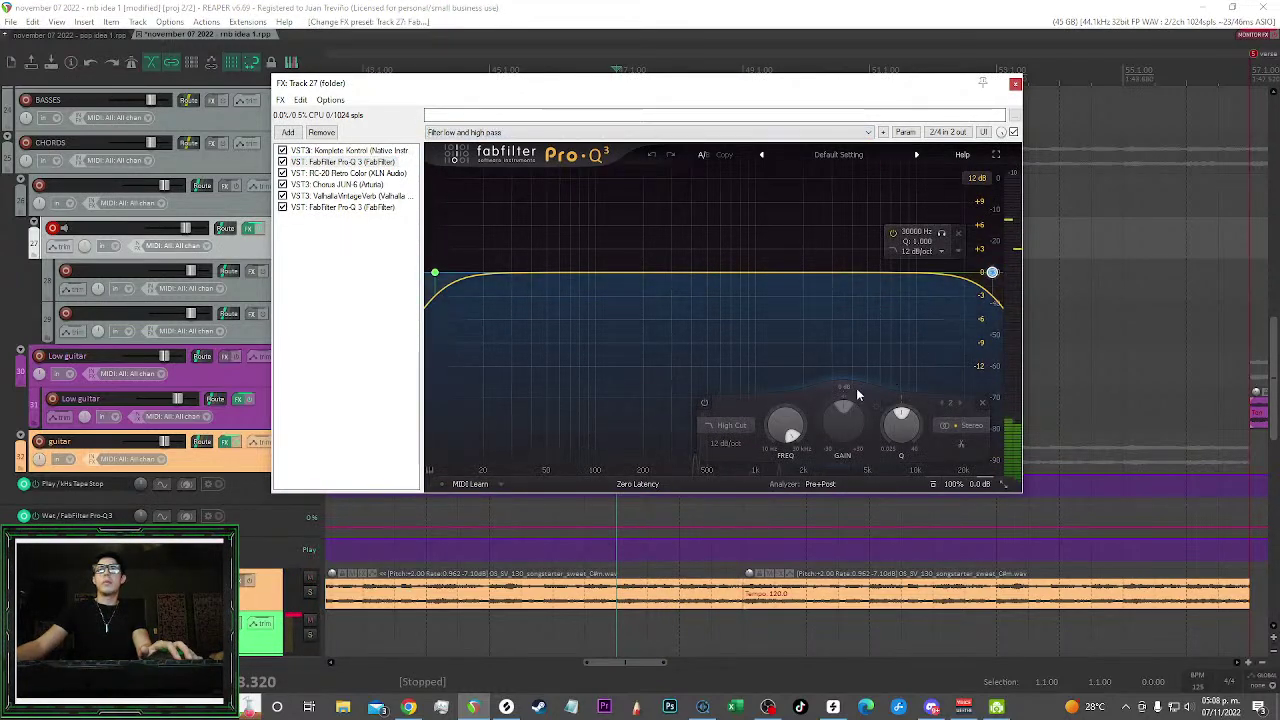
{"action": "left_click", "coordinate": [906, 133]}
{"action": "left_click", "coordinate": [937, 177]}
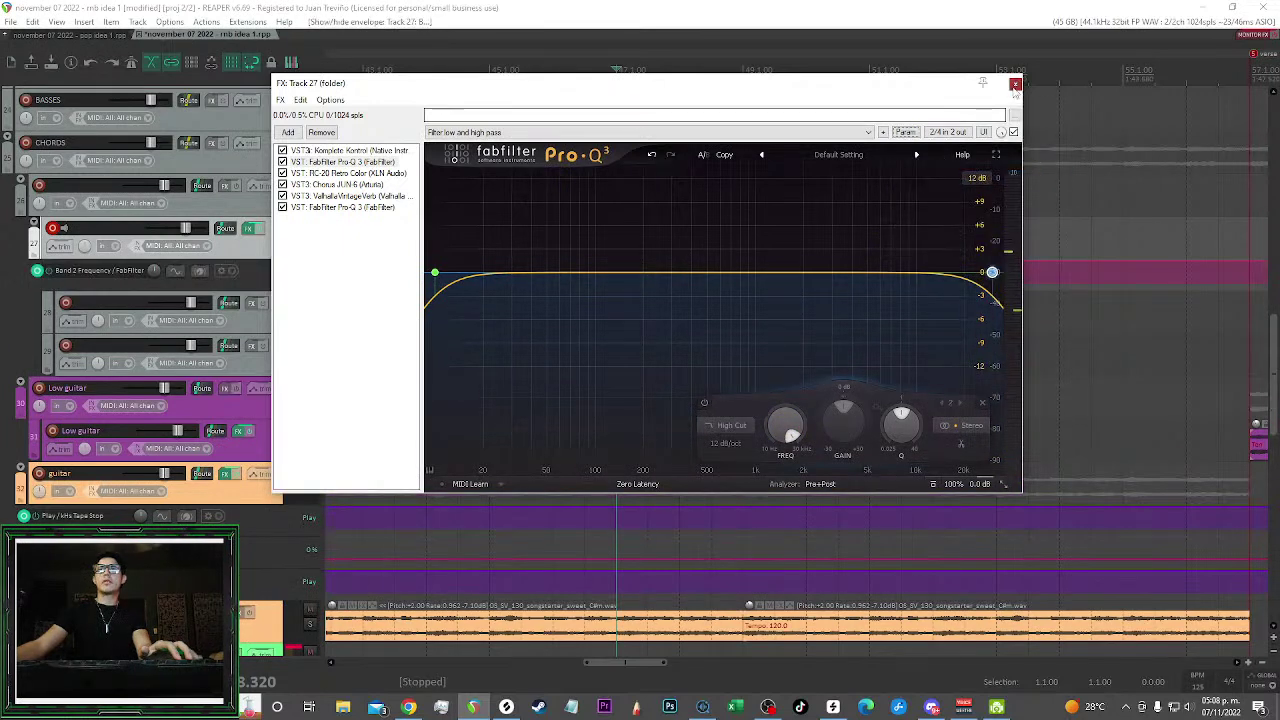
{"action": "left_click", "coordinate": [1015, 84]}
Shape the Band 2 Frequency envelope to dip at bar 47 and rise until bar 49, and play it back
{"action": "scroll", "coordinate": [672, 234], "scroll_direction": "up", "scroll_amount": 5}
{"action": "left_click_drag", "start_coordinate": [494, 227], "coordinate": [883, 217]}
{"action": "key", "text": "Escape"}
{"action": "left_click_drag", "start_coordinate": [573, 211], "coordinate": [556, 218]}
{"action": "left_click", "coordinate": [249, 123]}
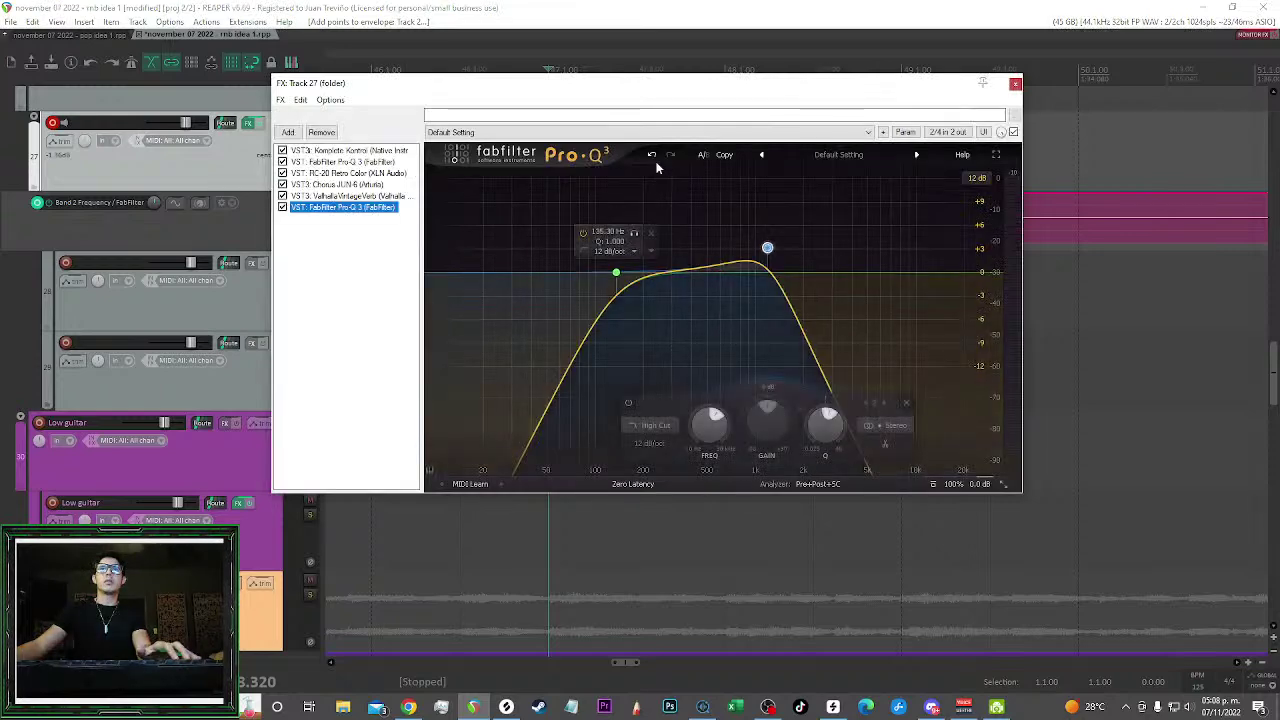
{"action": "left_click_drag", "start_coordinate": [669, 93], "coordinate": [692, 0]}
{"action": "key", "text": "space"}
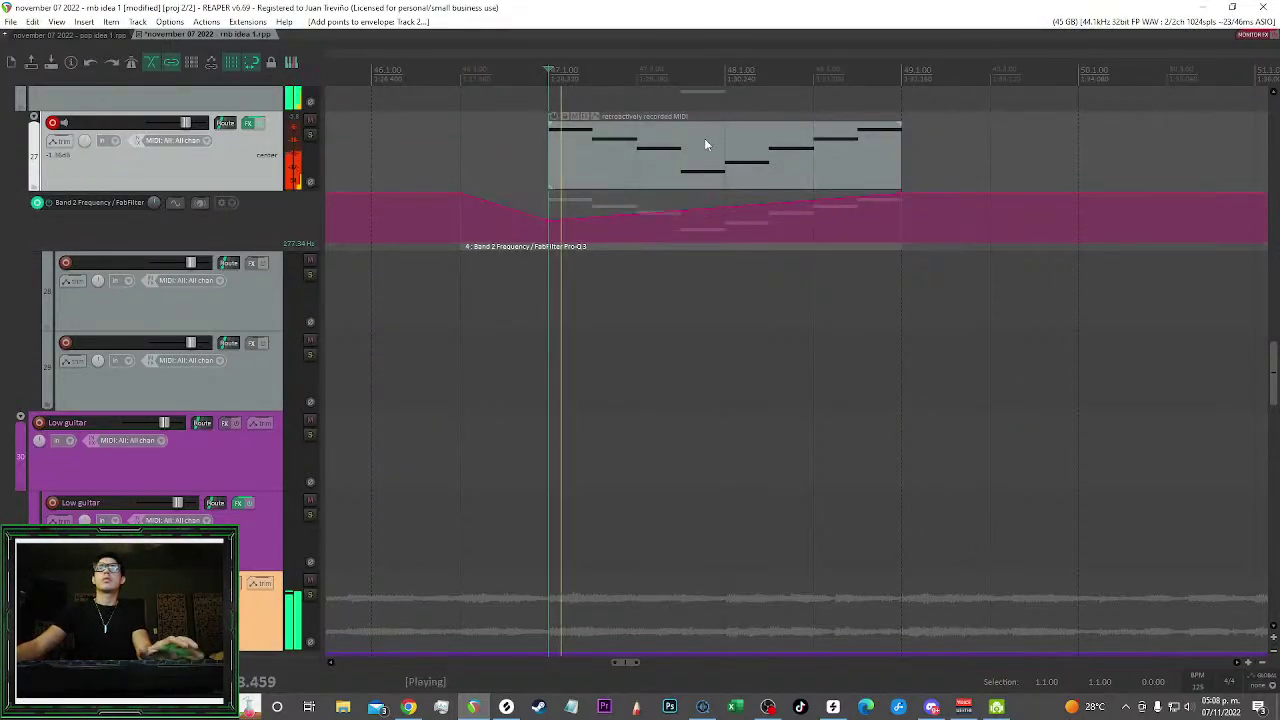
Bow the rising section of track 27's Band 2 Frequency envelope downward between bars 47 and 49, with an added point at 48.3
{"action": "left_click_drag", "start_coordinate": [720, 205], "coordinate": [720, 211]}
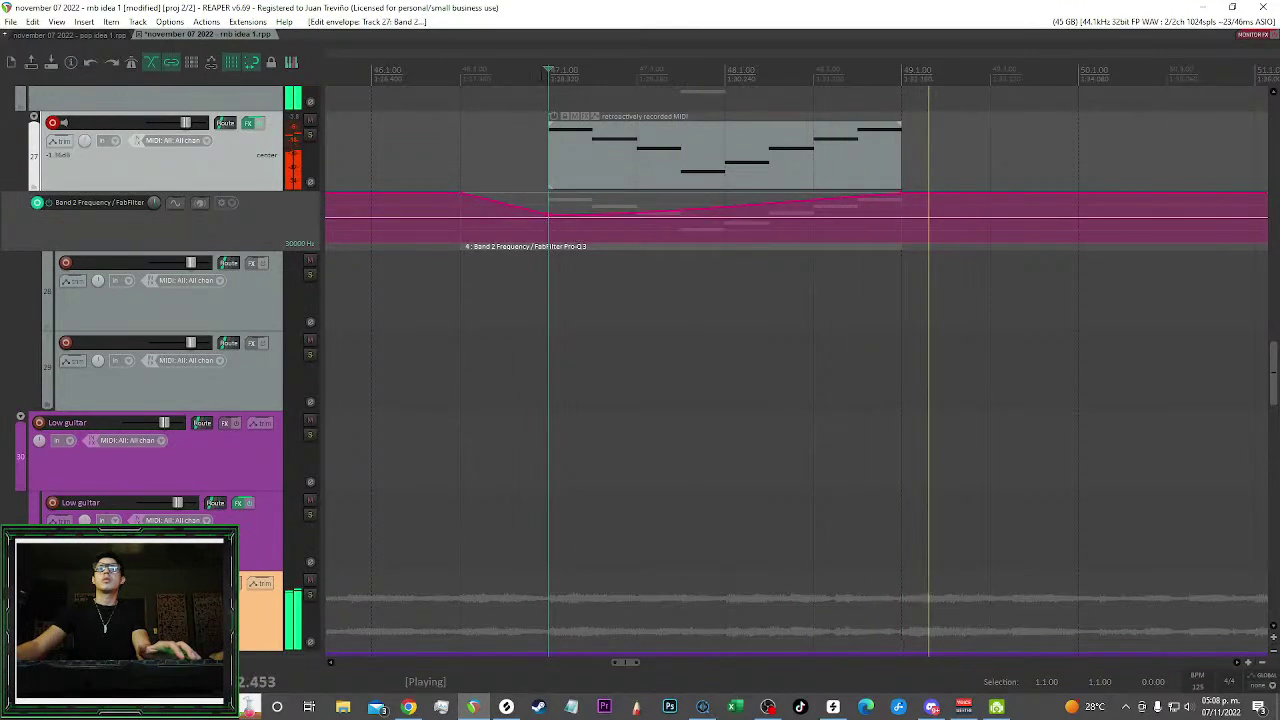
{"action": "scroll", "coordinate": [720, 166], "scroll_direction": "down", "scroll_amount": 1}
{"action": "scroll", "coordinate": [737, 163], "scroll_direction": "up", "scroll_amount": 3}
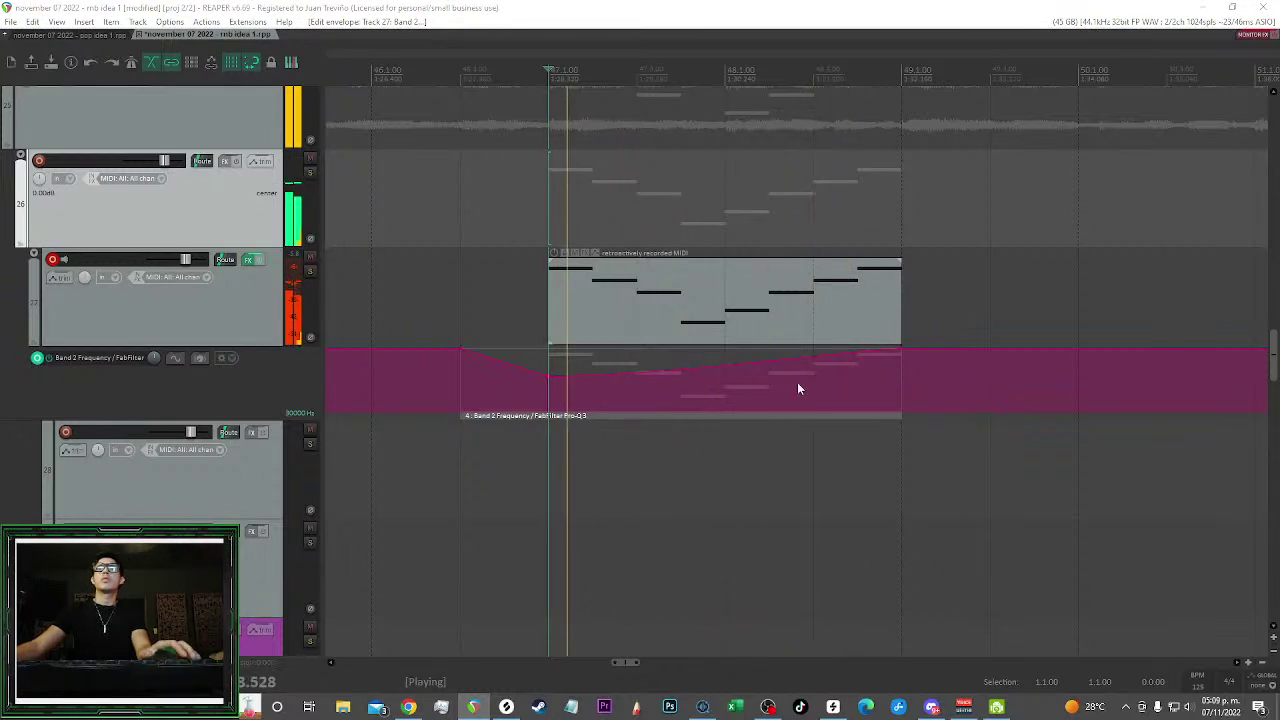
{"action": "left_click_drag", "start_coordinate": [740, 368], "coordinate": [820, 368]}
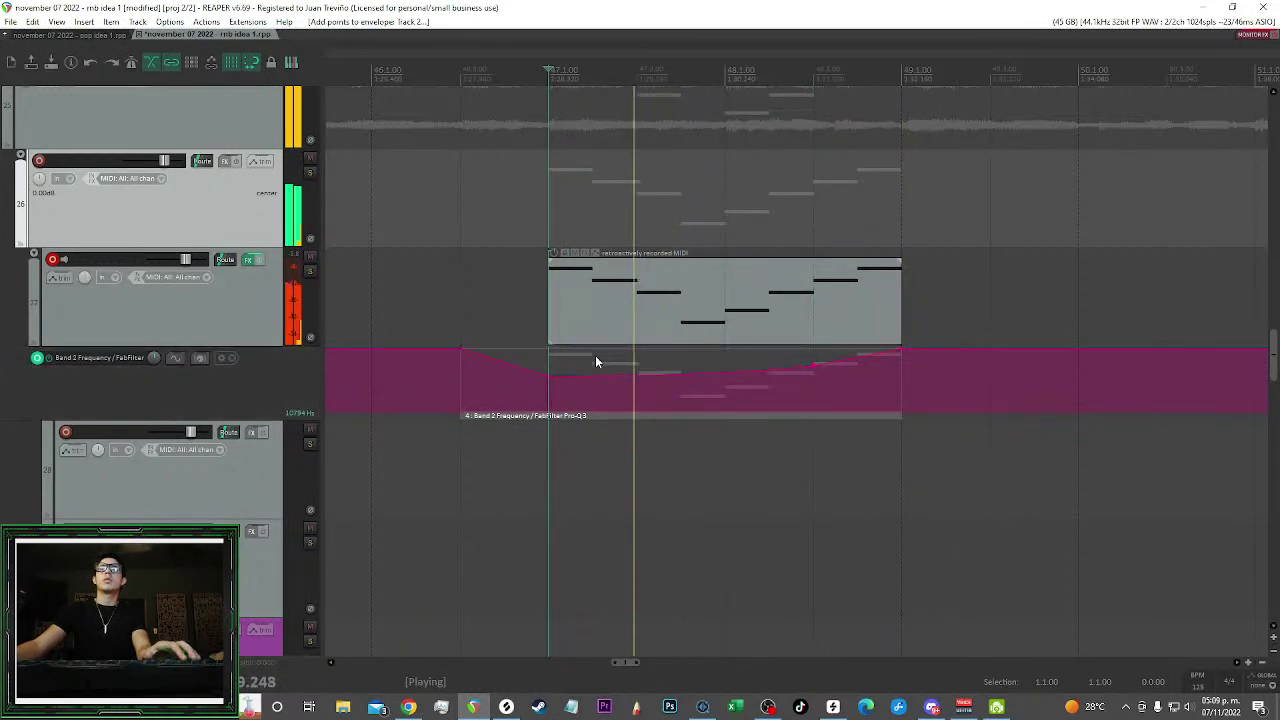
{"action": "left_click", "coordinate": [551, 374]}
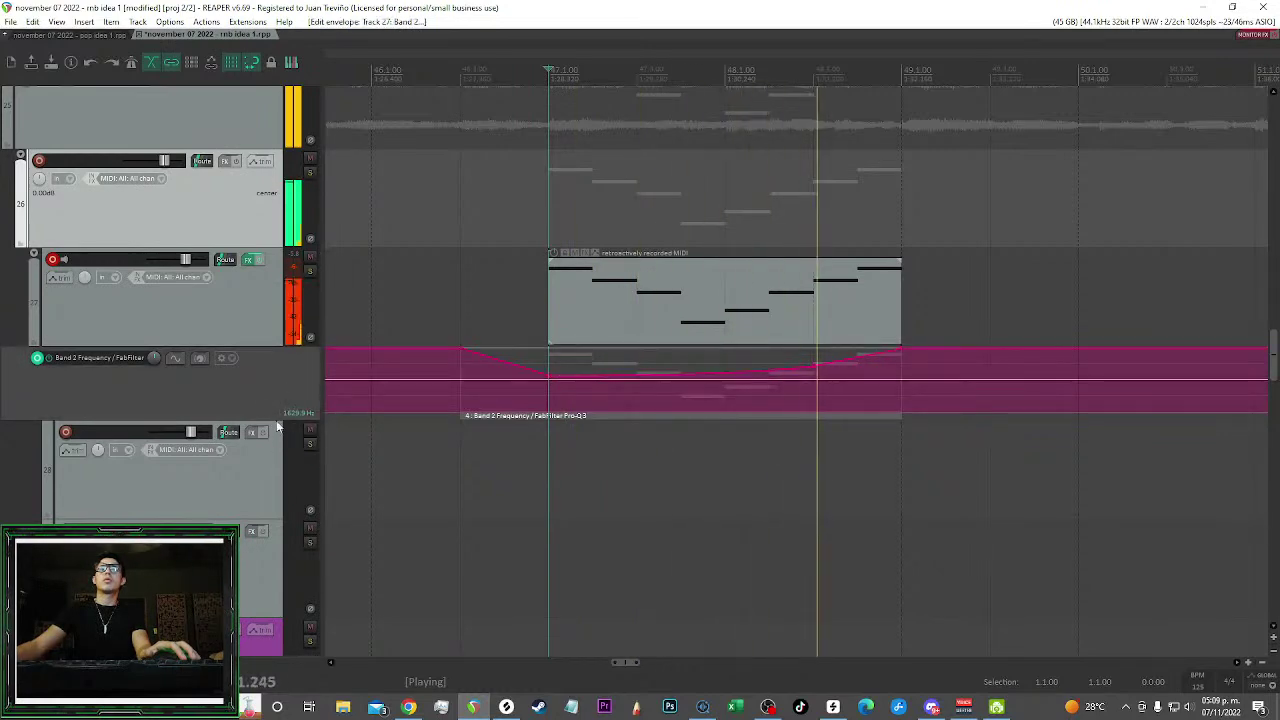
Enlarge the Band 2 Frequency lane and raise the envelope's low point at bar 47 to about 2796 Hz
{"action": "left_click_drag", "start_coordinate": [274, 420], "coordinate": [284, 656]}
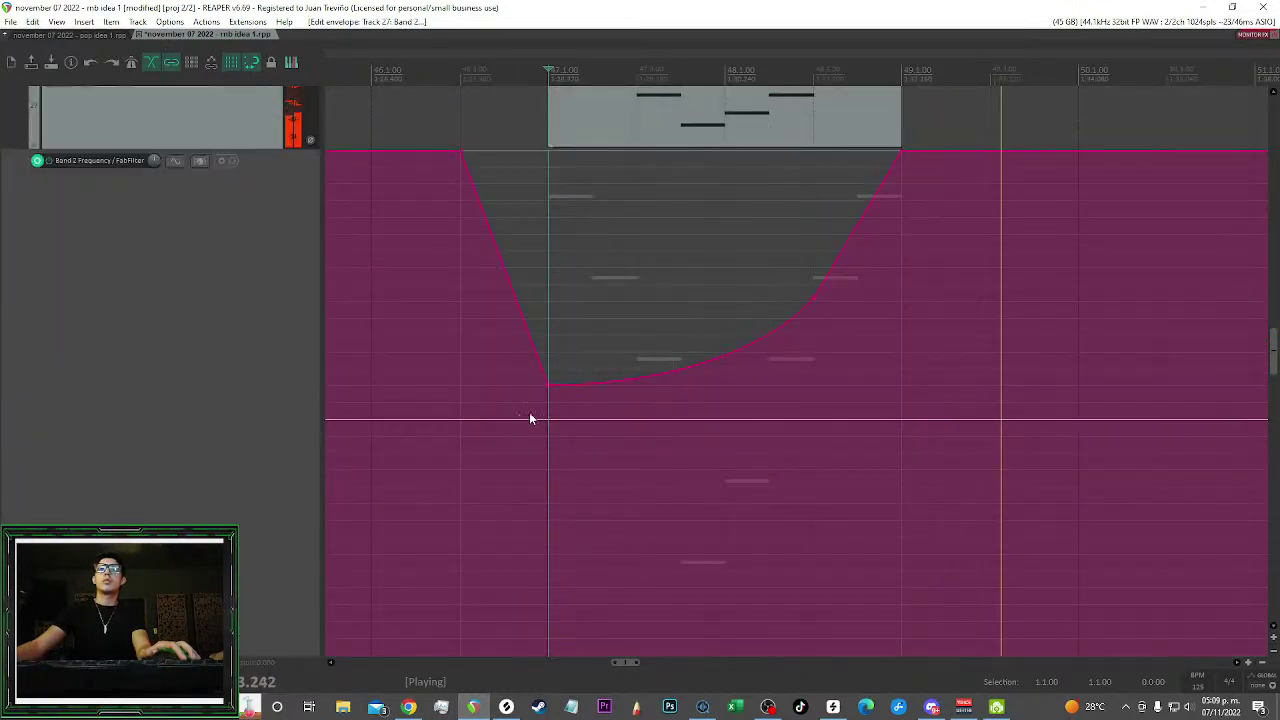
{"action": "mouse_move", "coordinate": [550, 385]}
{"action": "left_mouse_down"}
{"action": "mouse_move", "coordinate": [560, 372]}
{"action": "mouse_move", "coordinate": [549, 362]}
{"action": "left_mouse_up"}
{"action": "left_click_drag", "start_coordinate": [705, 351], "coordinate": [688, 347]}
{"action": "left_click_drag", "start_coordinate": [549, 362], "coordinate": [550, 349]}
{"action": "scroll", "coordinate": [1046, 121], "scroll_direction": "down", "scroll_amount": 5}
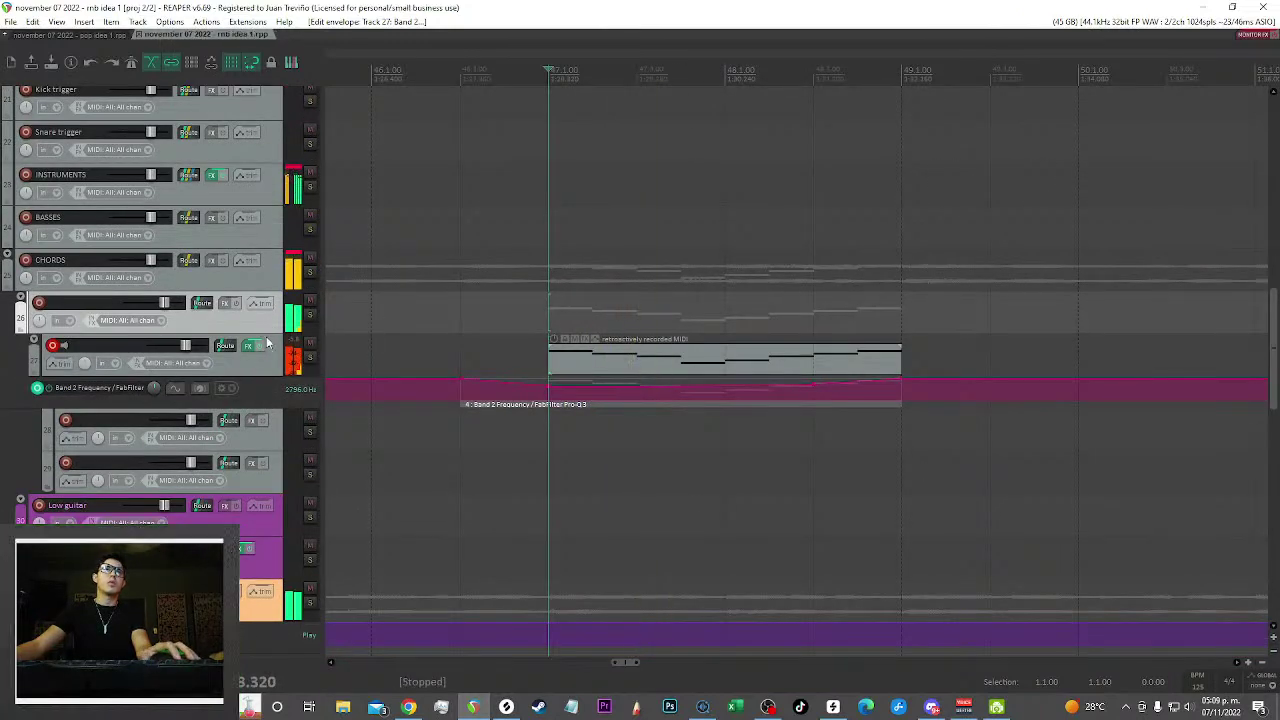
Add another ValhallaVintageVerb to track 27 and show its Mix automation envelope
{"action": "left_click", "coordinate": [278, 342]}
{"action": "key", "text": "v"}
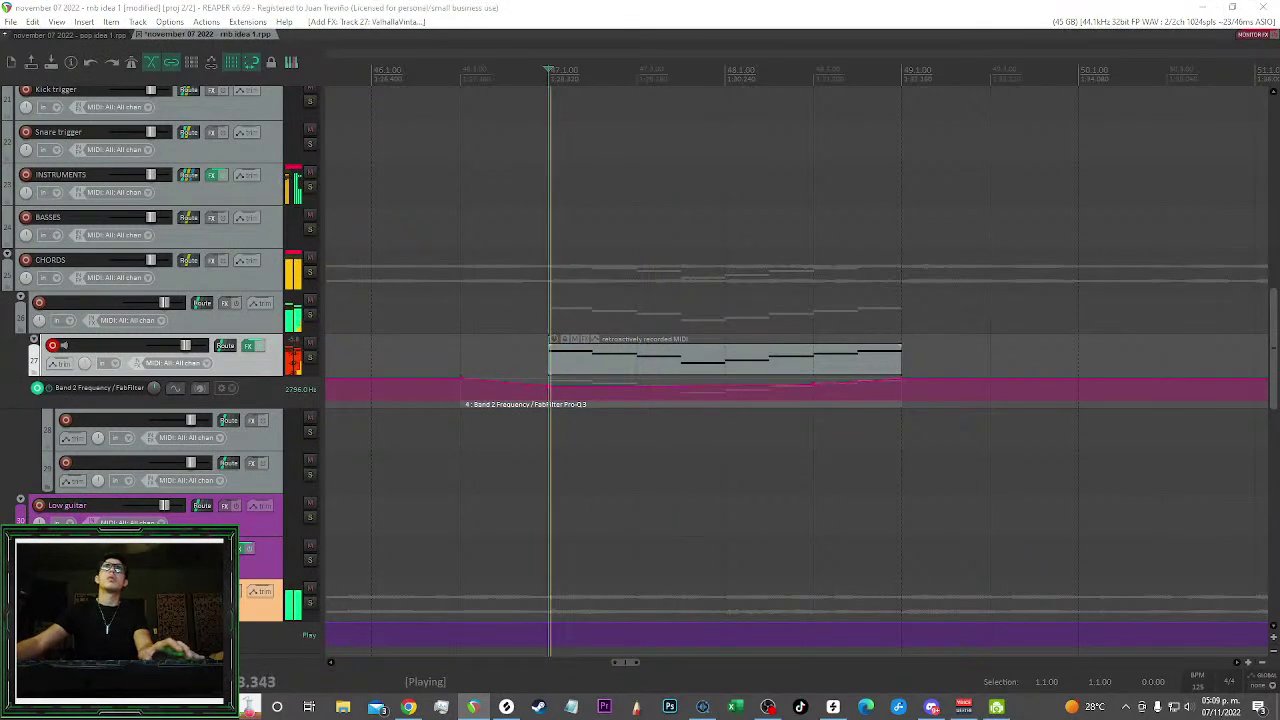
{"action": "key", "text": "e"}
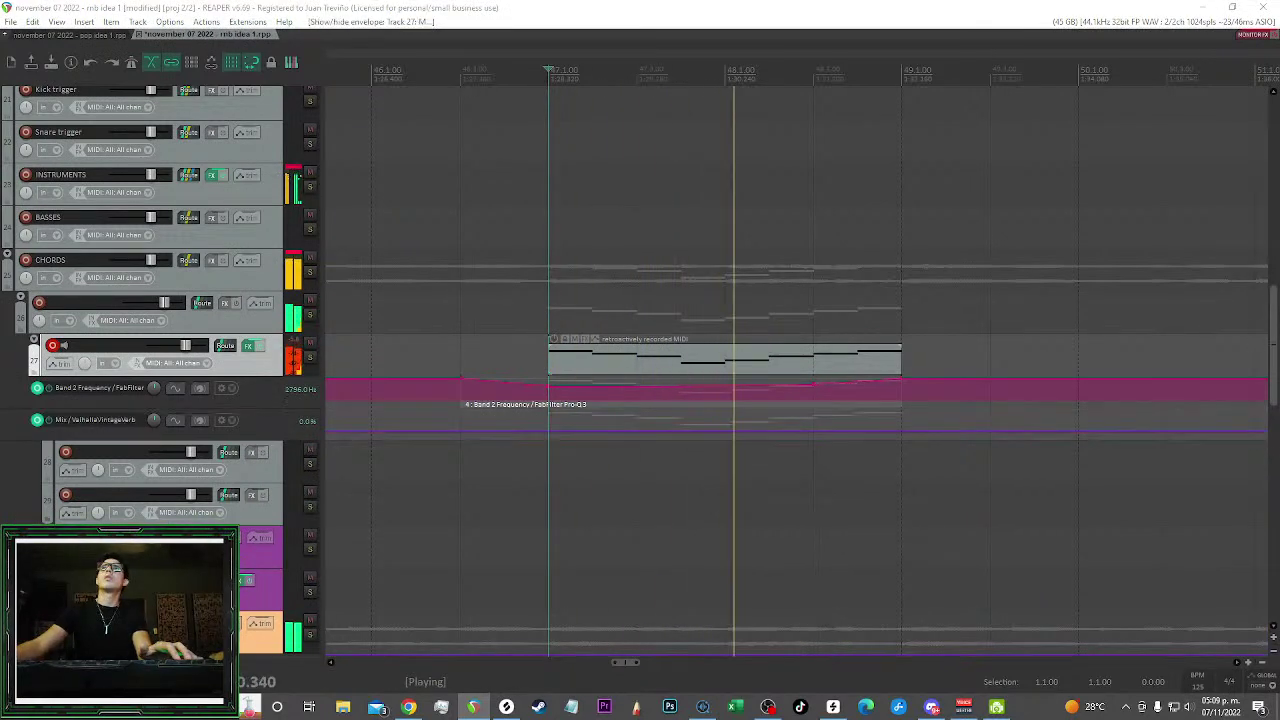
Shape the ValhallaVintageVerb Mix envelope to rise from 46.3, peak around halfway at bar 47, and curve down to zero by bar 49
{"action": "scroll", "coordinate": [963, 229], "scroll_direction": "up", "scroll_amount": 2}
{"action": "left_click", "coordinate": [444, 436]}
{"action": "left_click_drag", "start_coordinate": [446, 436], "coordinate": [892, 398]}
{"action": "left_click_drag", "start_coordinate": [551, 438], "coordinate": [551, 420]}
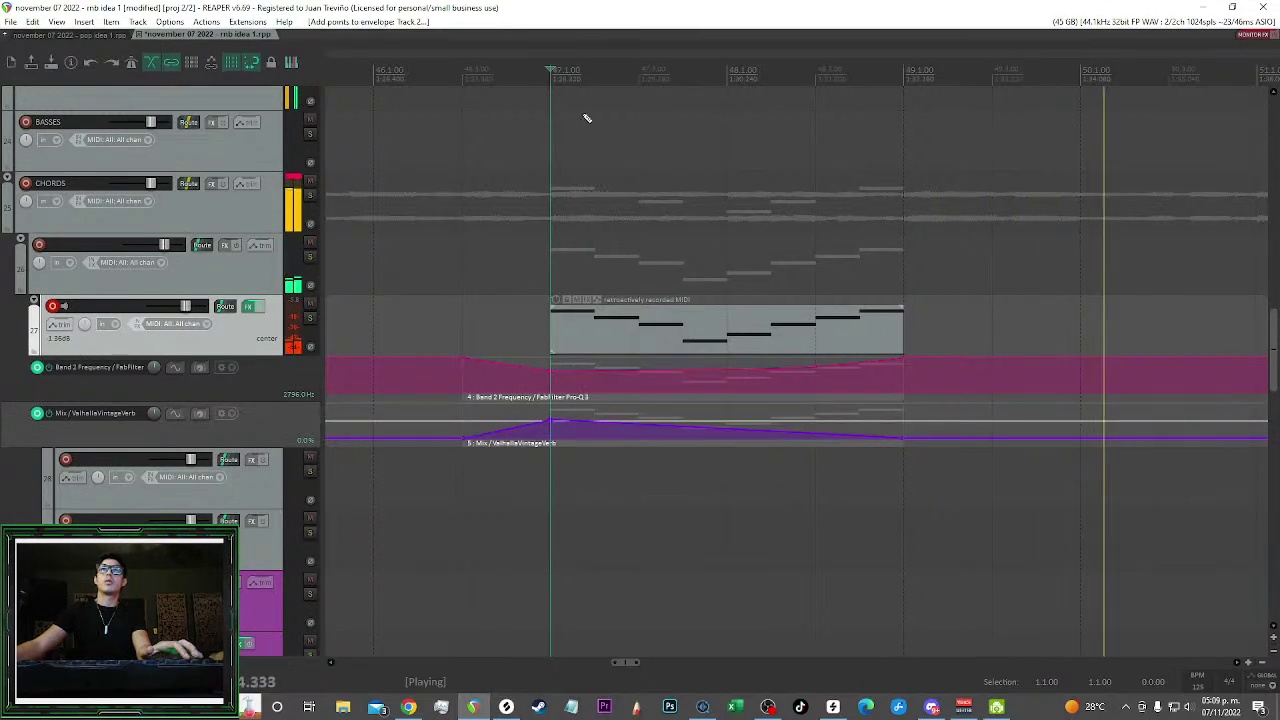
{"action": "scroll", "coordinate": [560, 62], "scroll_direction": "up", "scroll_amount": 2}
{"action": "left_click", "coordinate": [574, 58]}
{"action": "scroll", "coordinate": [745, 422], "scroll_direction": "up", "scroll_amount": 2}
{"action": "left_click_drag", "start_coordinate": [718, 466], "coordinate": [729, 462]}
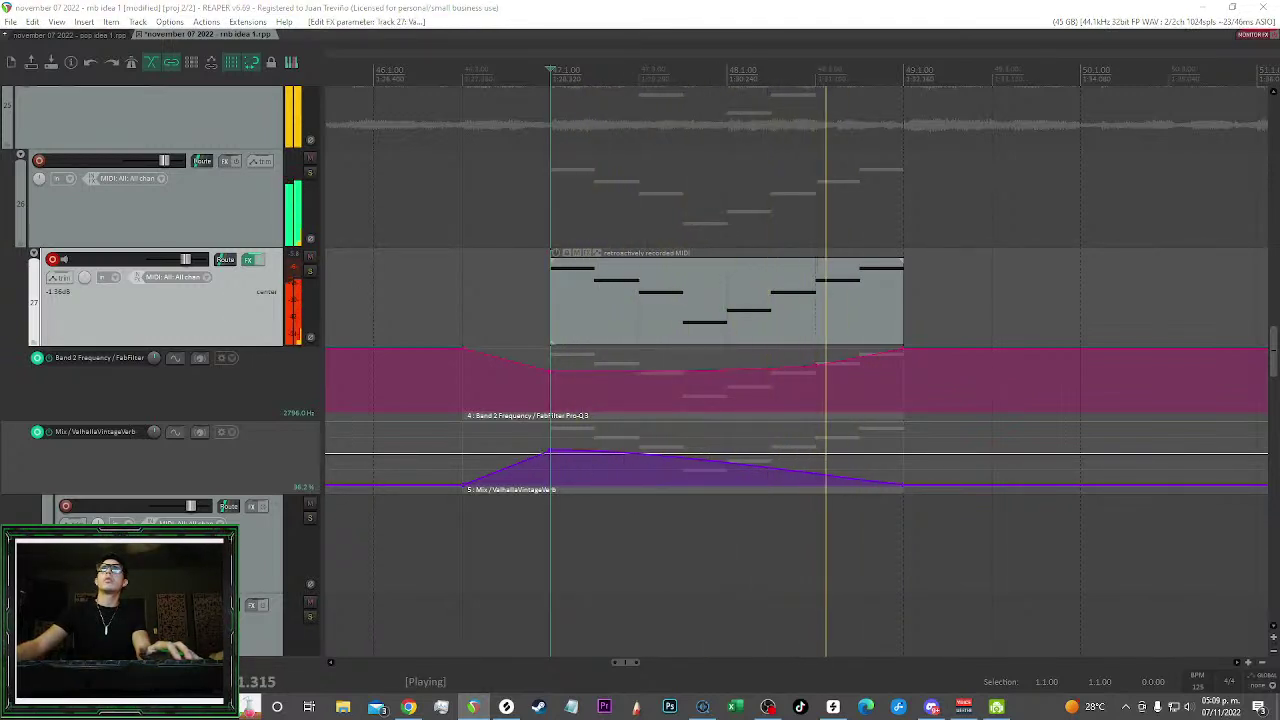
Play the chorus melody around bar 47 to check its filter and reverb automation in the arrangement
{"action": "scroll", "coordinate": [940, 300], "scroll_direction": "down", "scroll_amount": 2}
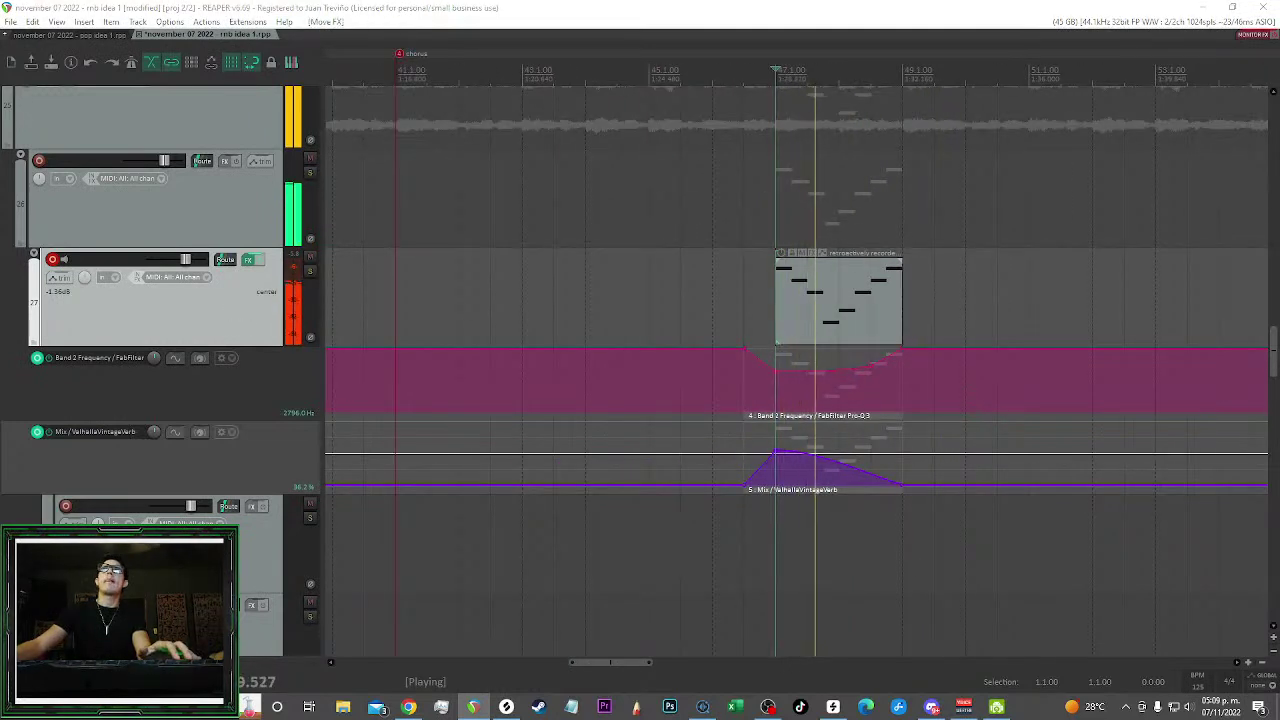
{"action": "scroll", "coordinate": [1013, 231], "scroll_direction": "down", "scroll_amount": 2}
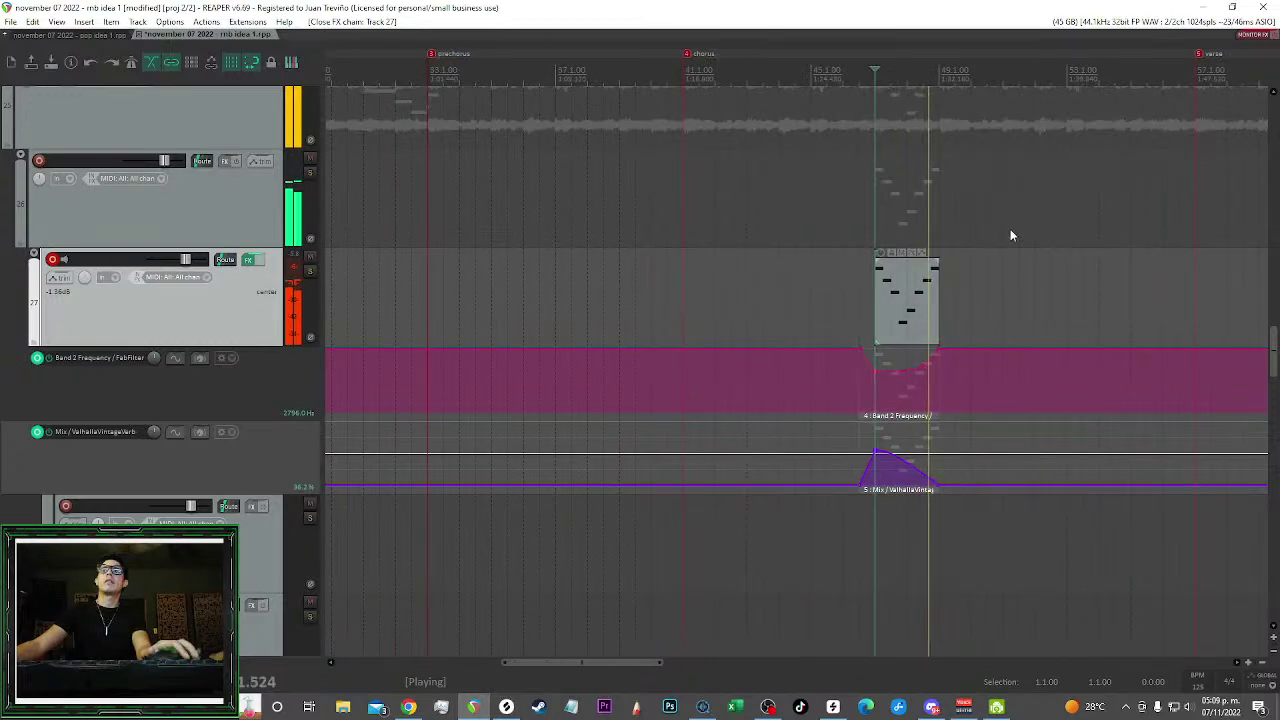
{"action": "scroll", "coordinate": [1013, 231], "scroll_direction": "right", "scroll_amount": 3}
{"action": "scroll", "coordinate": [900, 280], "scroll_direction": "down", "scroll_amount": 3}
{"action": "key", "text": "space"}
{"action": "left_click_drag", "start_coordinate": [771, 332], "coordinate": [653, 340]}
{"action": "key", "text": "space"}
{"action": "scroll", "coordinate": [653, 340], "scroll_direction": "up", "scroll_amount": 2}
{"action": "left_click", "coordinate": [643, 200]}
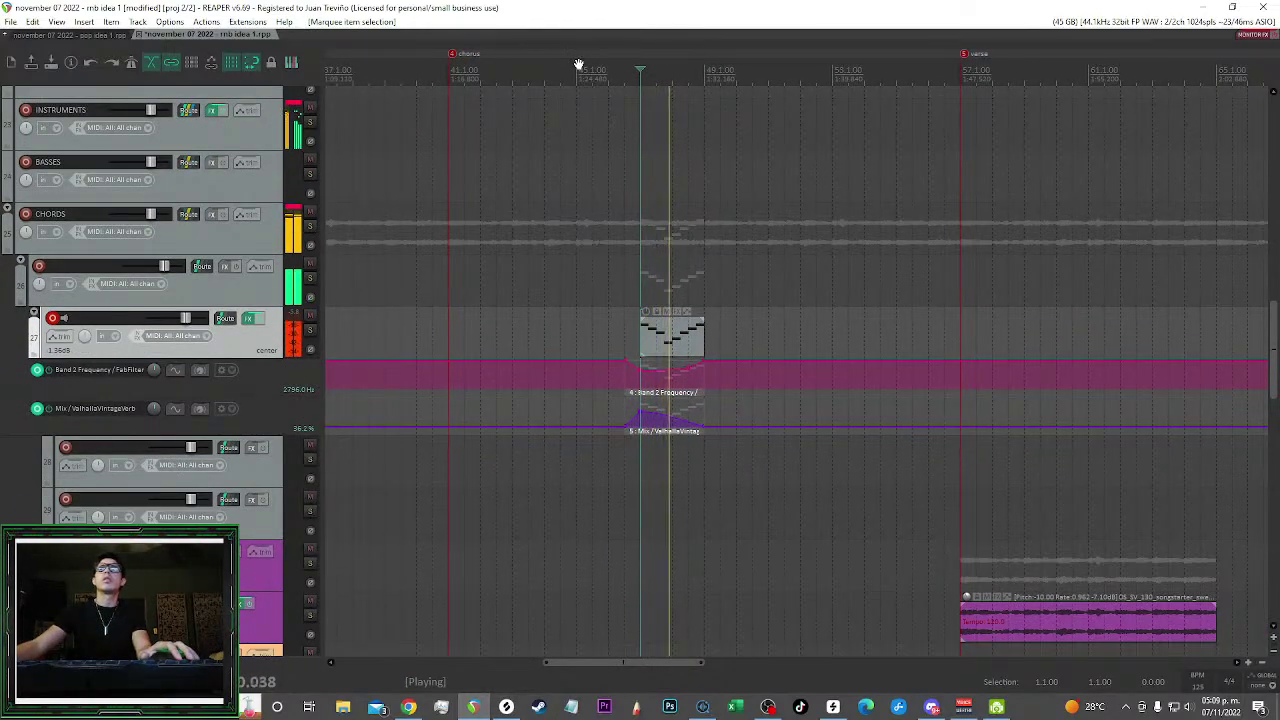
Transpose the notes of track 27's melody item at bar 47 upward and audition it
{"action": "scroll", "coordinate": [729, 299], "scroll_direction": "up", "scroll_amount": 3}
{"action": "left_click_drag", "start_coordinate": [779, 318], "coordinate": [618, 328]}
{"action": "key", "text": "shift+Up"}
{"action": "key", "text": "space"}
{"action": "key", "text": "space"}
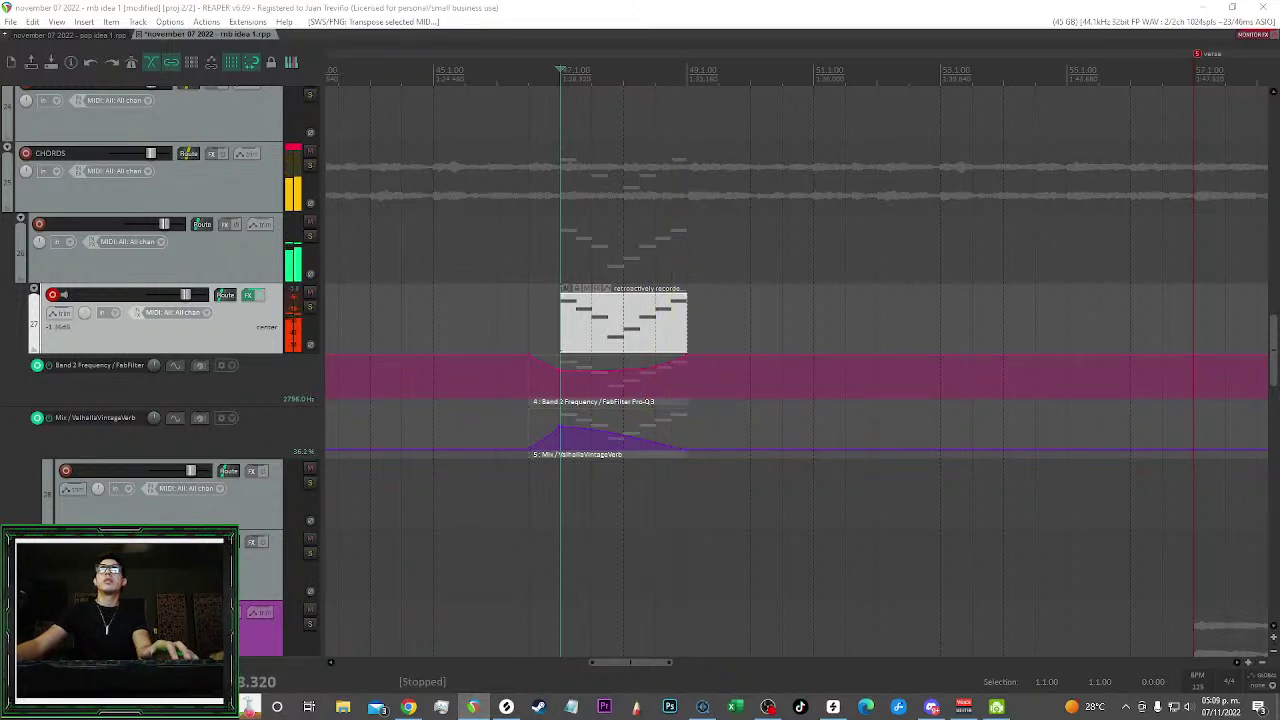
{"action": "key", "text": "space"}
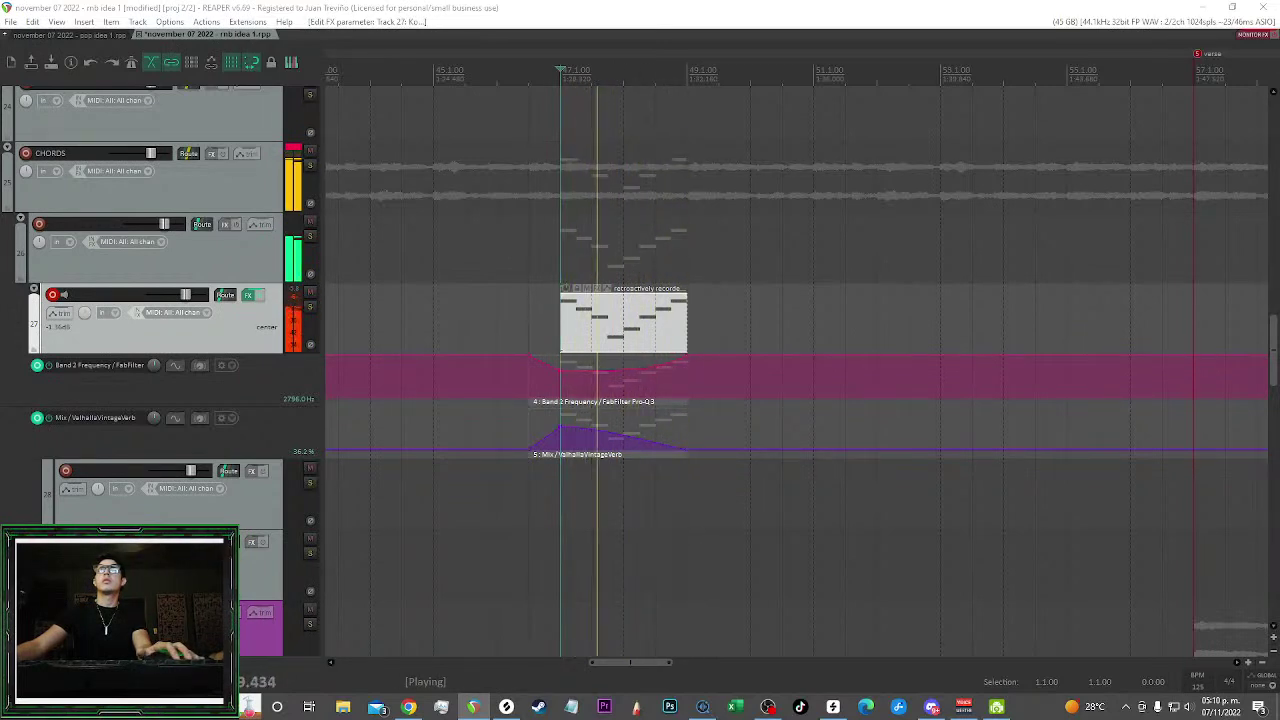
{"action": "key", "text": "space"}
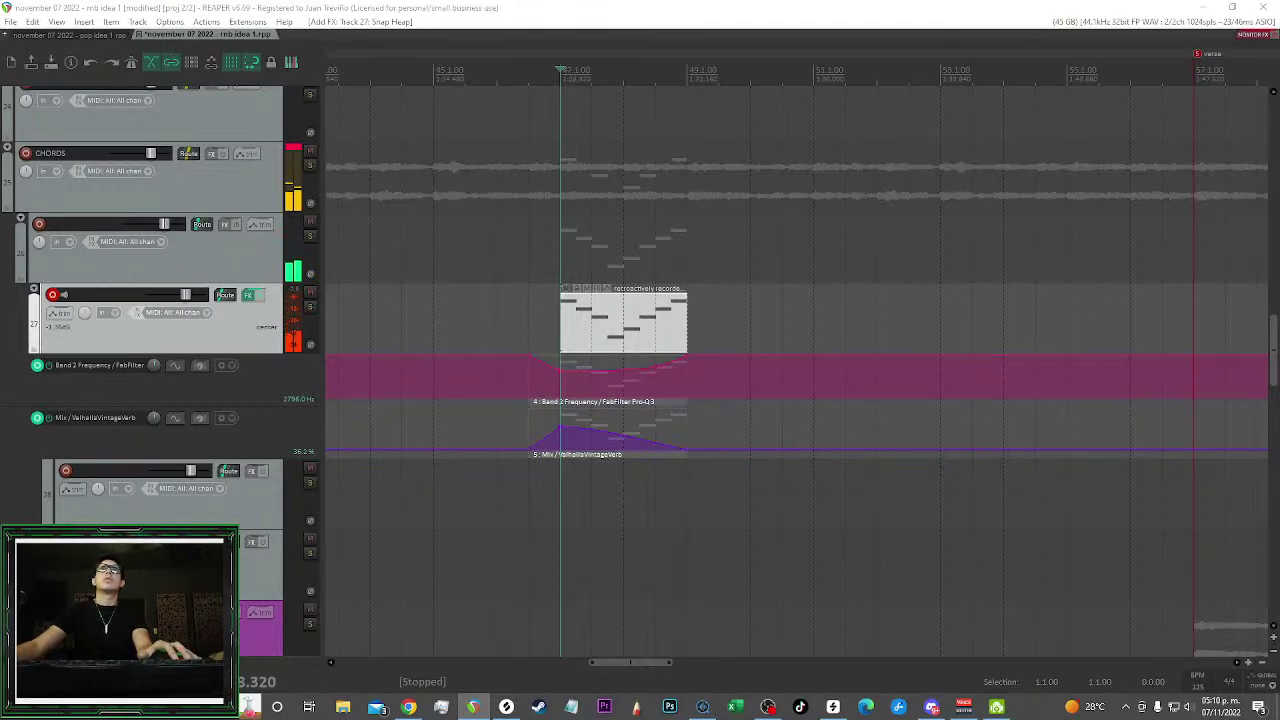
Load the Filter with Note envelope preset in track 27's Snap Heap from the Doex presets folder
{"action": "key", "text": "f"}
{"action": "left_click_drag", "start_coordinate": [692, 193], "coordinate": [623, 17]}
{"action": "left_click", "coordinate": [567, 184]}
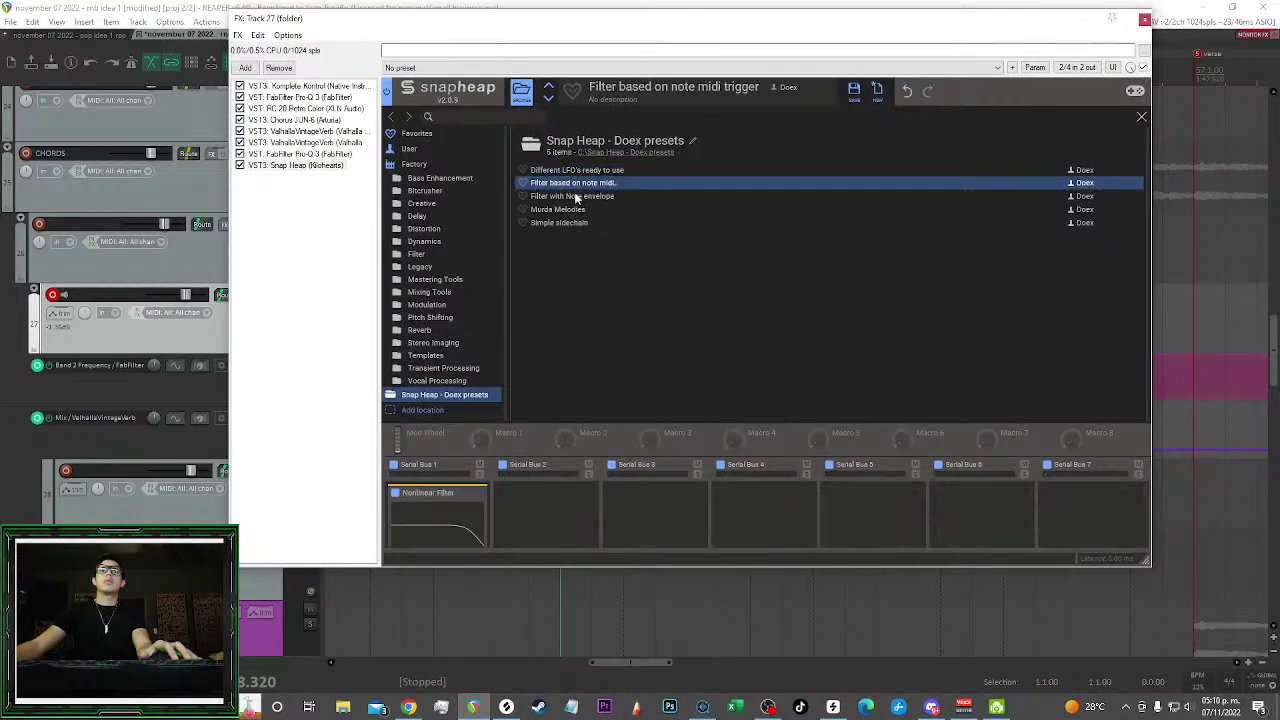
{"action": "left_click", "coordinate": [574, 195]}
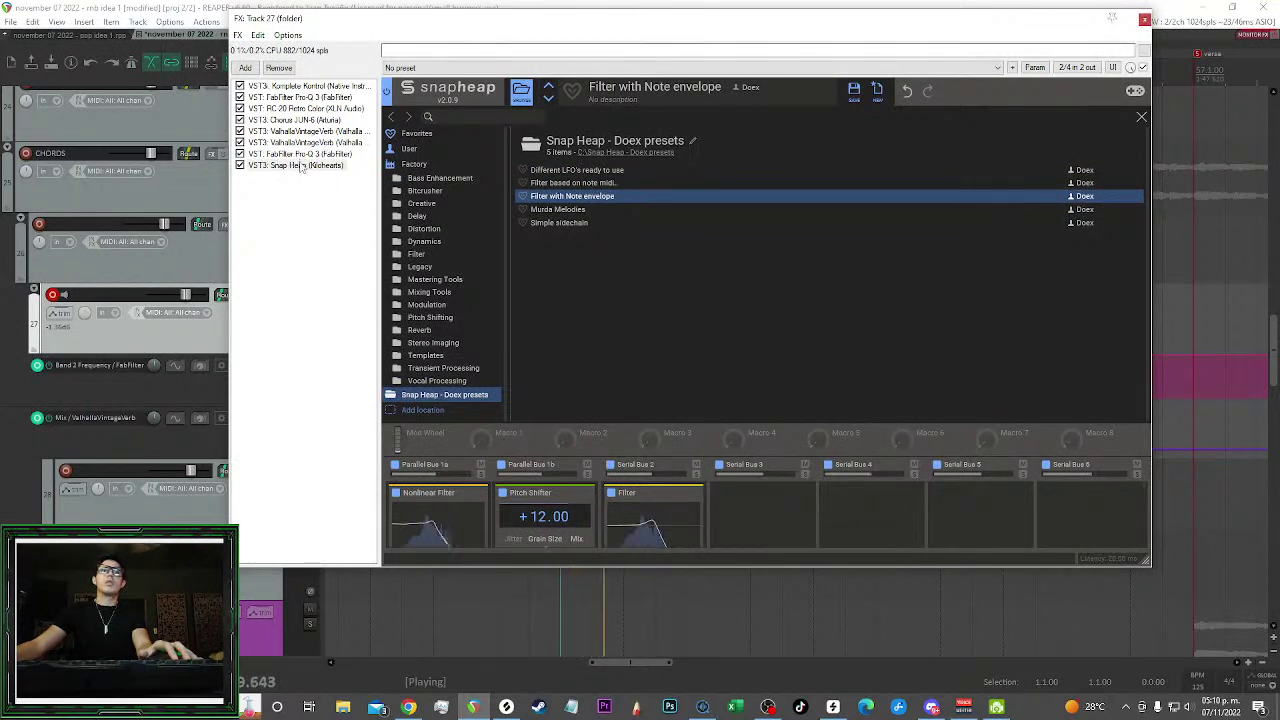
Move Snap Heap up track 27's effect chain, ahead of the first Pro-Q 3, and close the chain
{"action": "left_click_drag", "start_coordinate": [288, 97], "coordinate": [297, 104]}
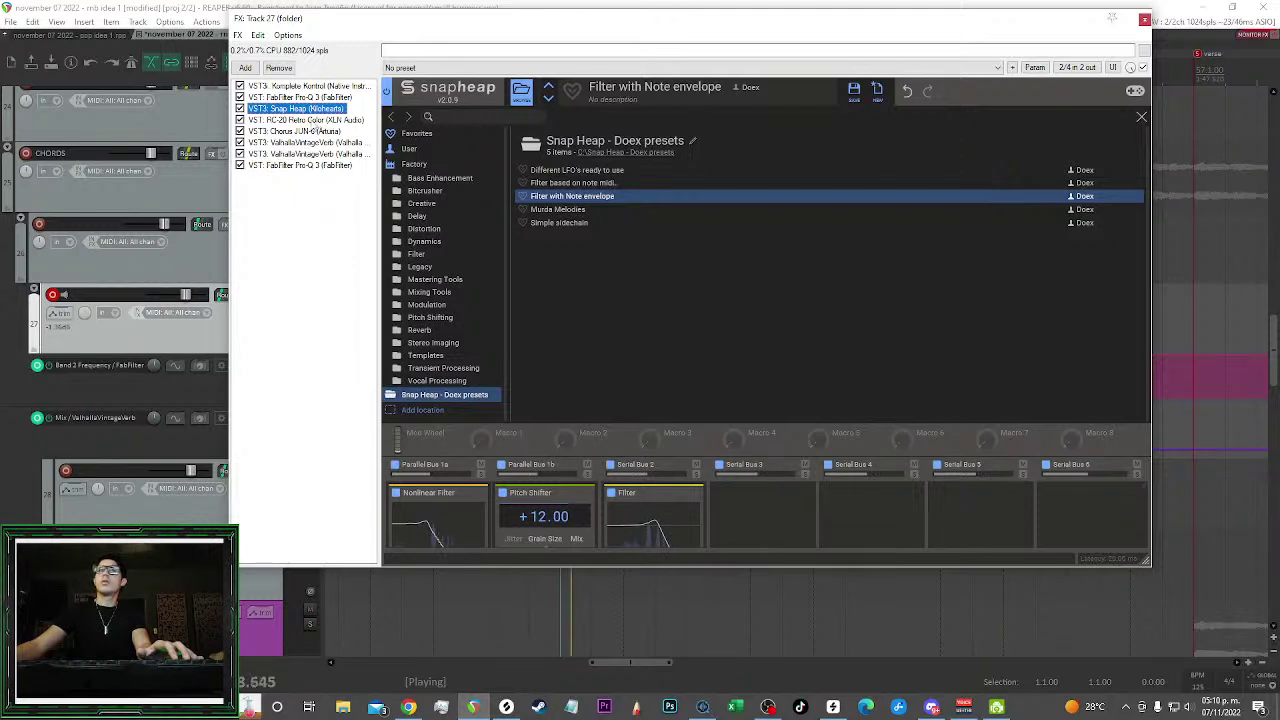
{"action": "left_click_drag", "start_coordinate": [309, 108], "coordinate": [315, 97]}
{"action": "left_click", "coordinate": [1144, 19]}
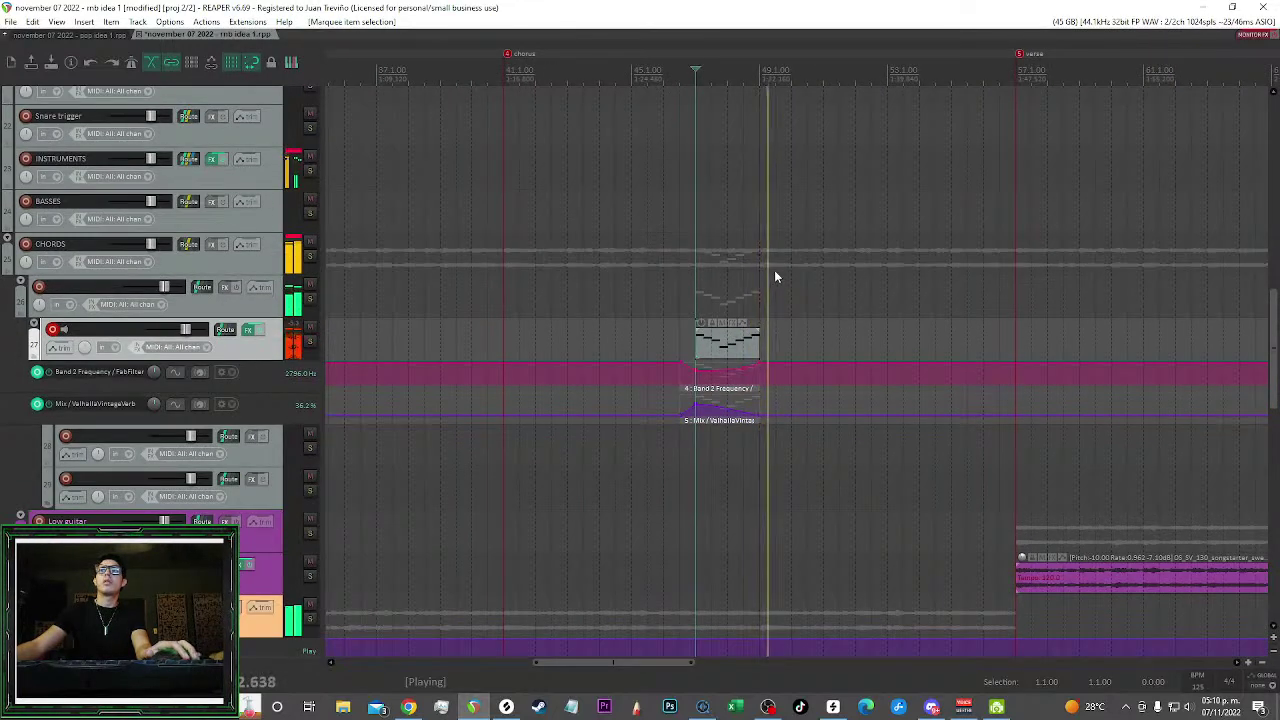
Lower track 27's volume to about -2.9 dB during playback
{"action": "key", "text": "ctrl+z"}
{"action": "left_click_drag", "start_coordinate": [187, 328], "coordinate": [185, 328]}
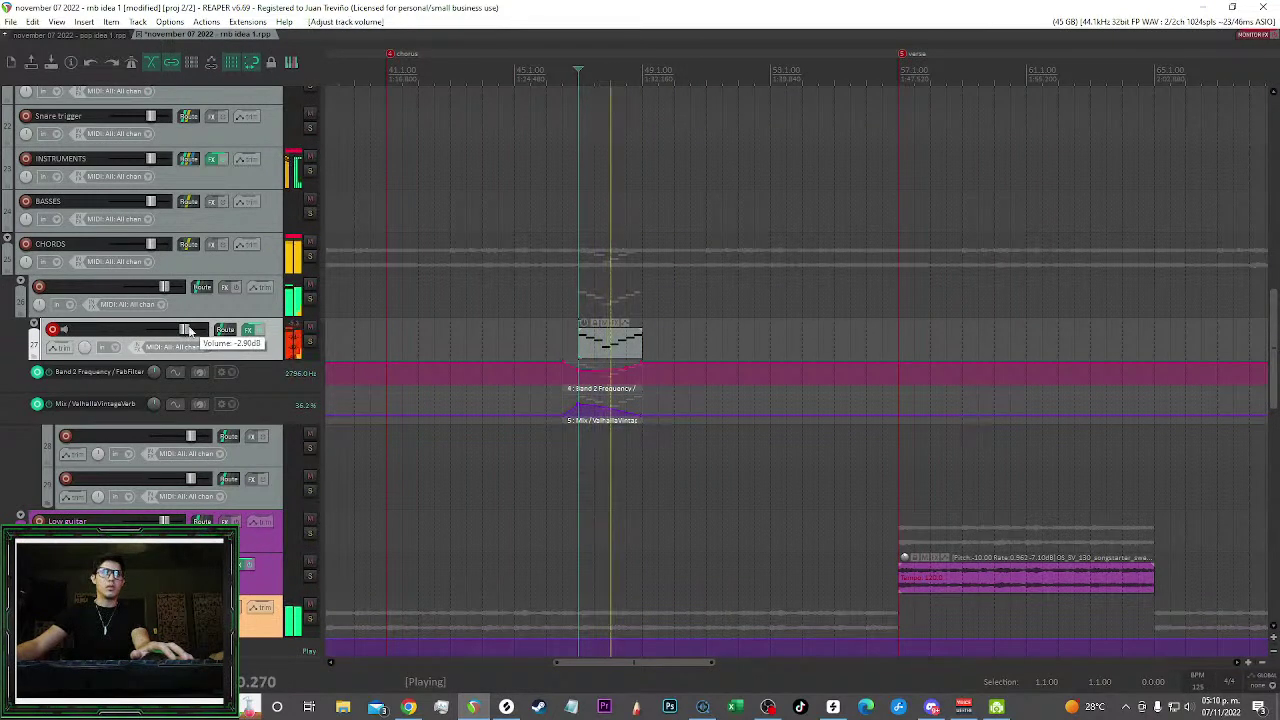
{"action": "scroll", "coordinate": [733, 262], "scroll_direction": "down", "scroll_amount": 4}
Play the chorus from bar 47 and examine how the melody sits against the rest of the arrangement
{"action": "scroll", "coordinate": [740, 268], "scroll_direction": "down", "scroll_amount": 2}
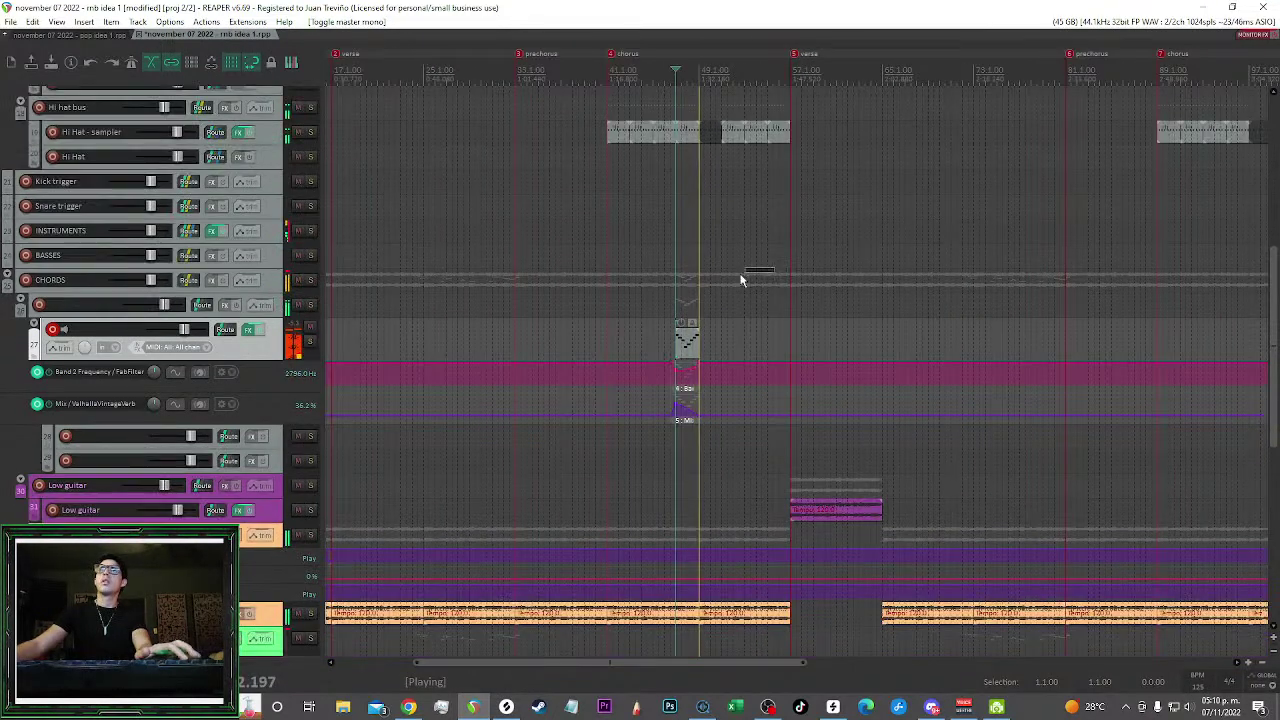
{"action": "scroll", "coordinate": [746, 277], "scroll_direction": "down", "scroll_amount": 2}
{"action": "scroll", "coordinate": [724, 280], "scroll_direction": "down", "scroll_amount": 1}
{"action": "right_click", "coordinate": [716, 283]}
{"action": "left_click", "coordinate": [658, 283]}
{"action": "scroll", "coordinate": [724, 384], "scroll_direction": "up", "scroll_amount": 2}
{"action": "key", "text": "space"}
{"action": "key", "text": "space"}
{"action": "scroll", "coordinate": [709, 322], "scroll_direction": "up", "scroll_amount": 2}
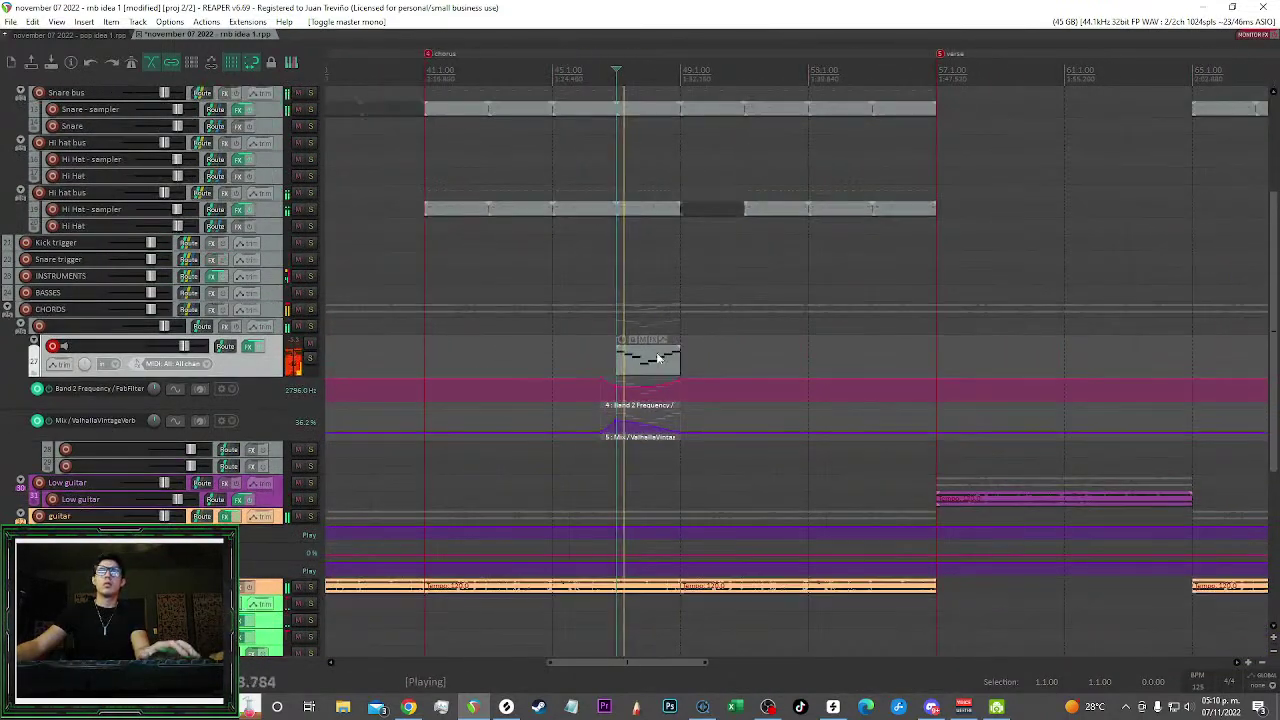
{"action": "scroll", "coordinate": [722, 335], "scroll_direction": "down", "scroll_amount": 2}
{"action": "scroll", "coordinate": [726, 325], "scroll_direction": "up", "scroll_amount": 2}
{"action": "scroll", "coordinate": [737, 300], "scroll_direction": "down", "scroll_amount": 5}
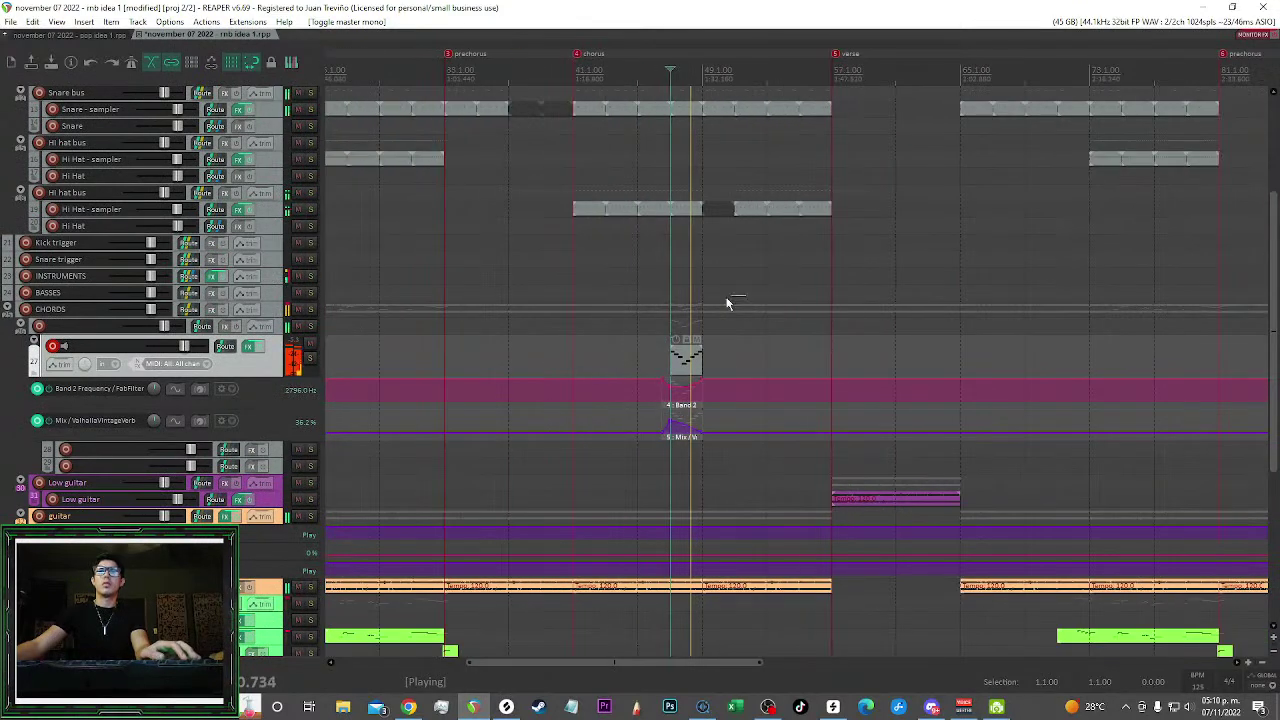
Copy track 27's first chorus section, including its envelopes, to the other two choruses and save the project
{"action": "left_click_drag", "start_coordinate": [557, 438], "coordinate": [651, 335]}
{"action": "scroll", "coordinate": [651, 336], "scroll_direction": "down", "scroll_amount": 2}
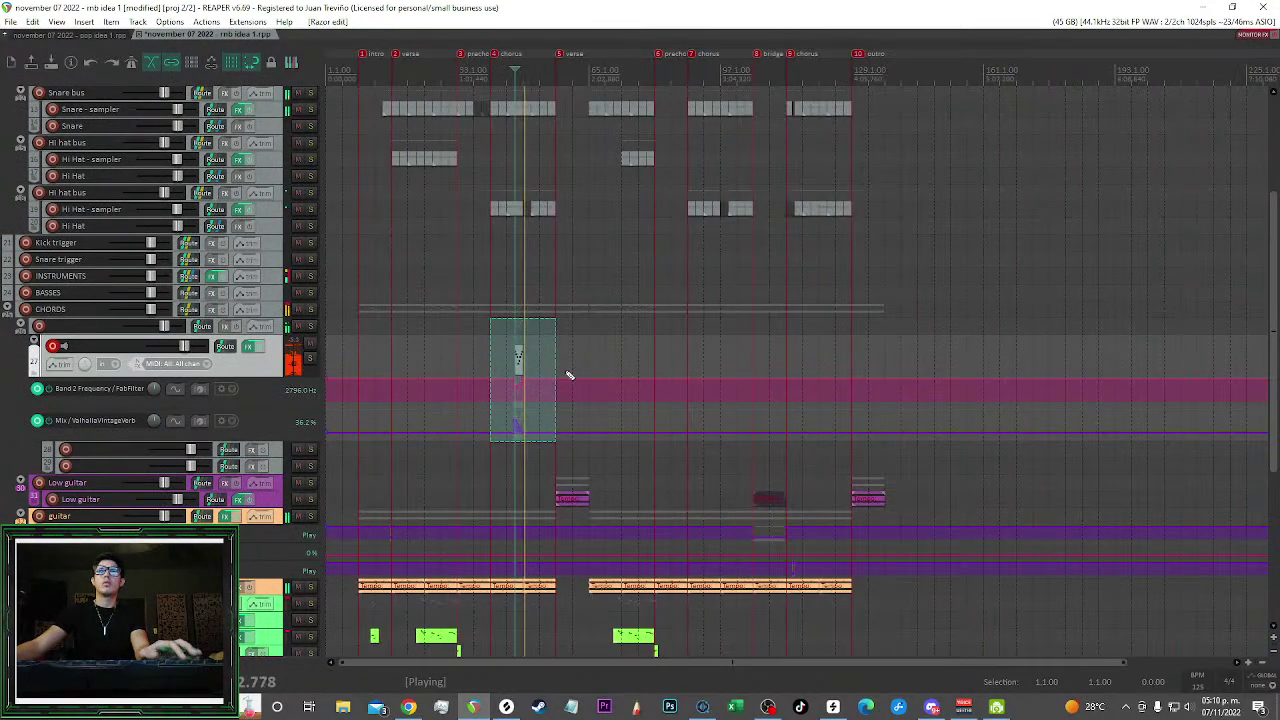
{"action": "left_click_drag", "start_coordinate": [549, 368], "coordinate": [746, 364]}
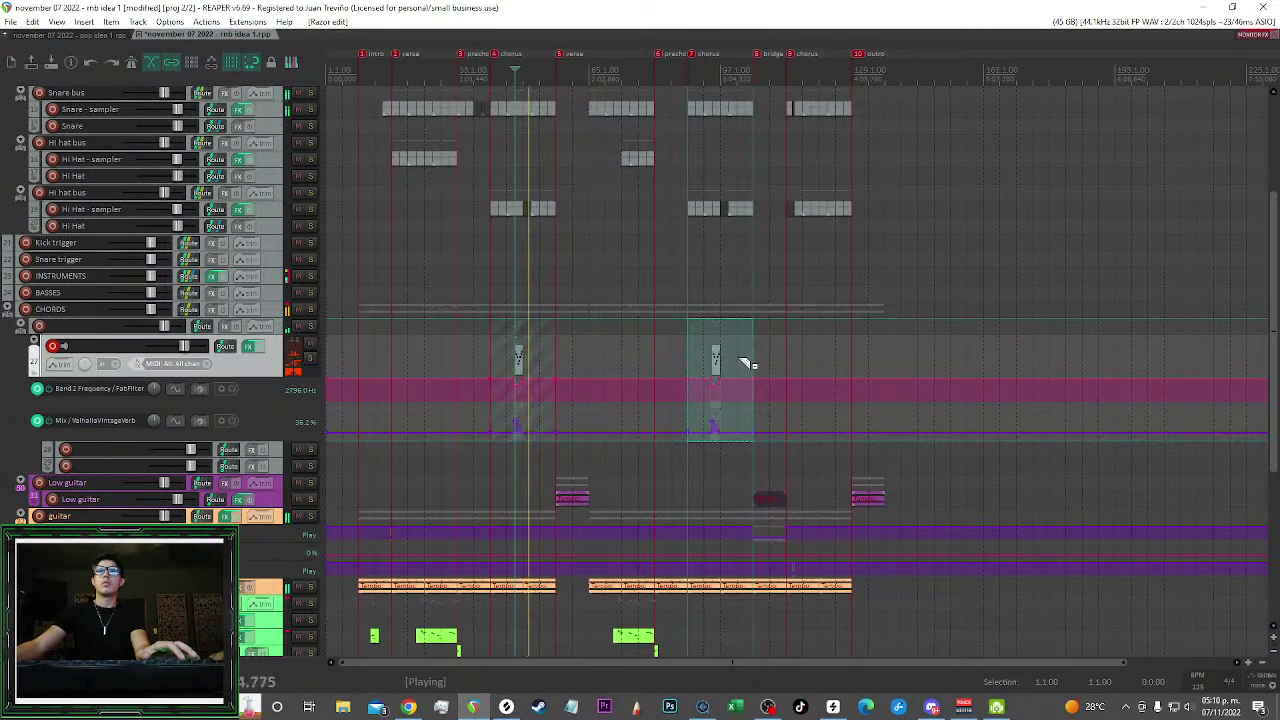
{"action": "scroll", "coordinate": [746, 364], "scroll_direction": "up", "scroll_amount": 2}
{"action": "left_click_drag", "start_coordinate": [696, 358], "coordinate": [795, 328]}
{"action": "scroll", "coordinate": [795, 328], "scroll_direction": "left", "scroll_amount": 1}
{"action": "left_click", "coordinate": [795, 328]}
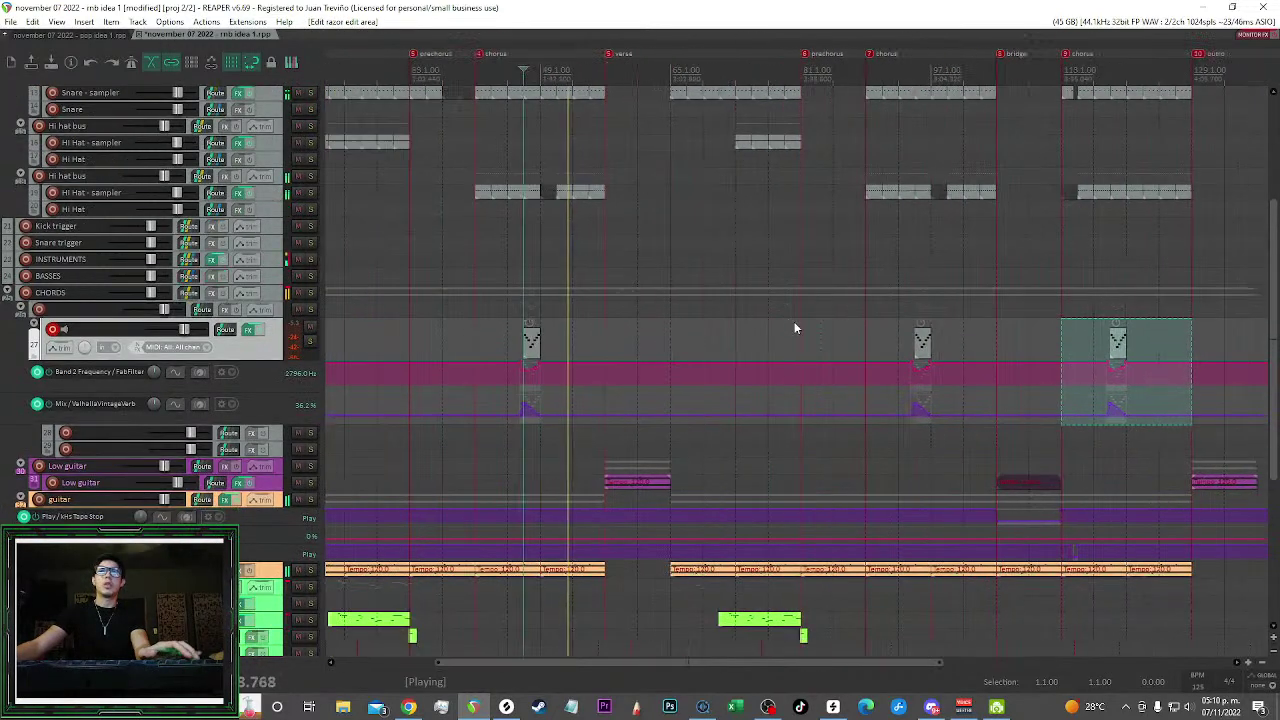
{"action": "key", "text": "ctrl+s"}
Insert the Tracks ready for instruments to play template below CHORDS and disarm the previous melody track
{"action": "right_click", "coordinate": [271, 294]}
{"action": "mouse_move", "coordinate": [437, 339]}
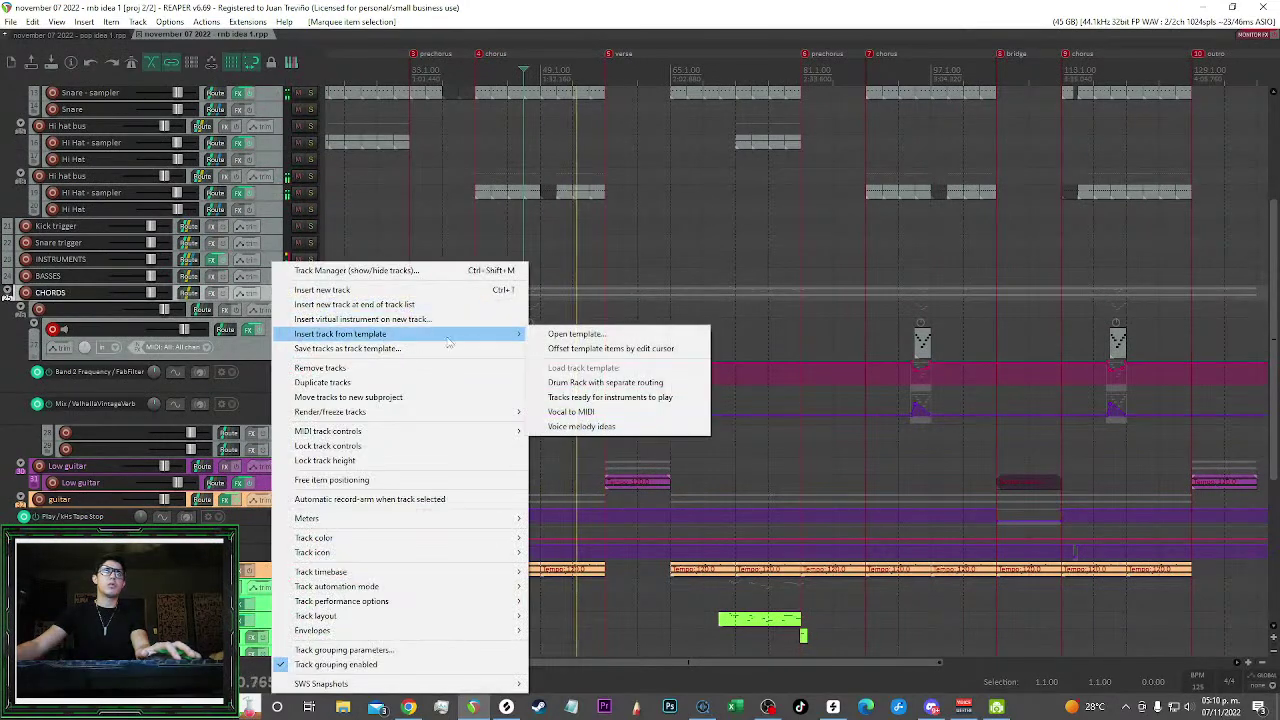
{"action": "left_click", "coordinate": [610, 397]}
{"action": "left_click", "coordinate": [53, 424]}
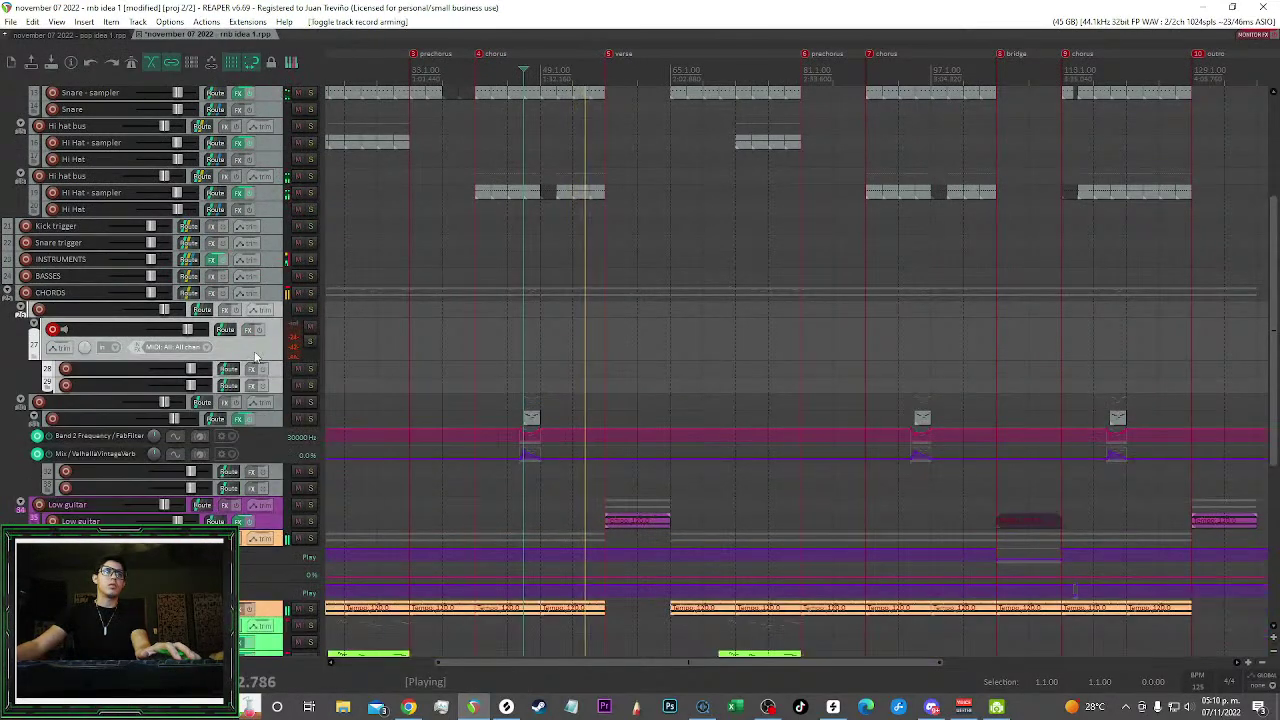
Add Komplete Kontrol to the new track 27 and load the Atmospheric preset from Hybrid Keys
{"action": "key", "text": "k"}
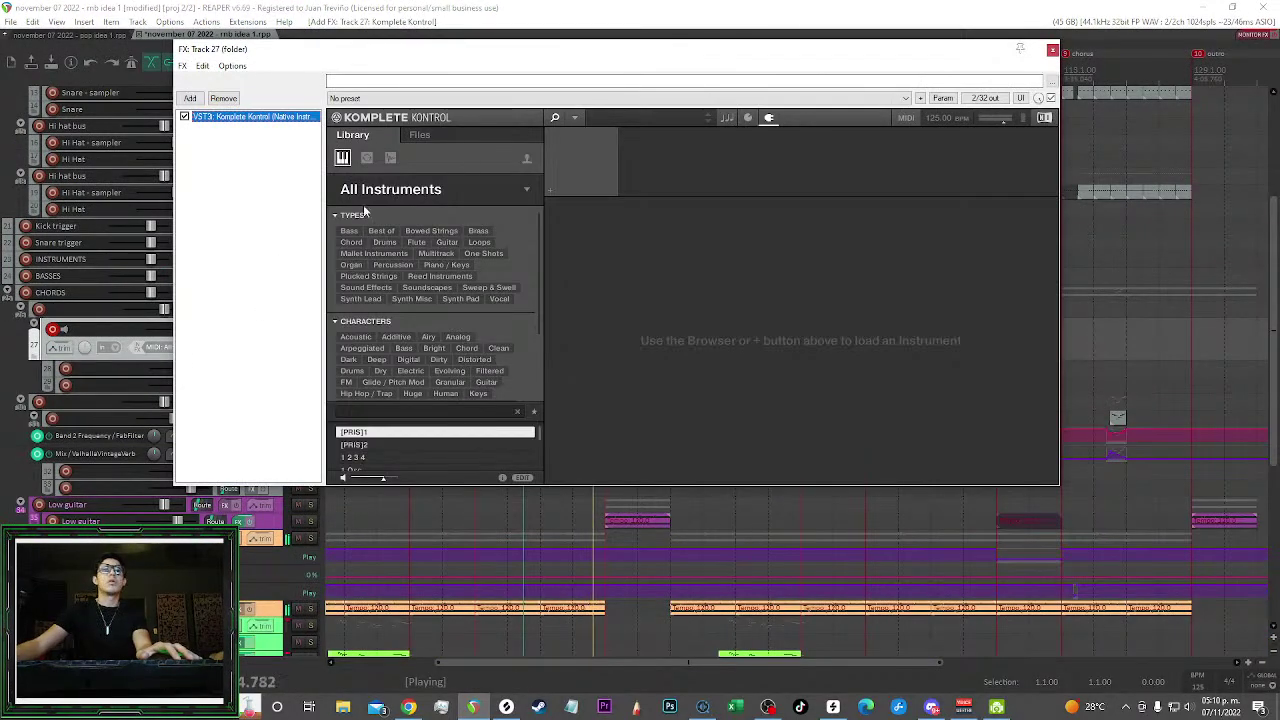
{"action": "left_click", "coordinate": [372, 194]}
{"action": "scroll", "coordinate": [449, 345], "scroll_direction": "down", "scroll_amount": 5}
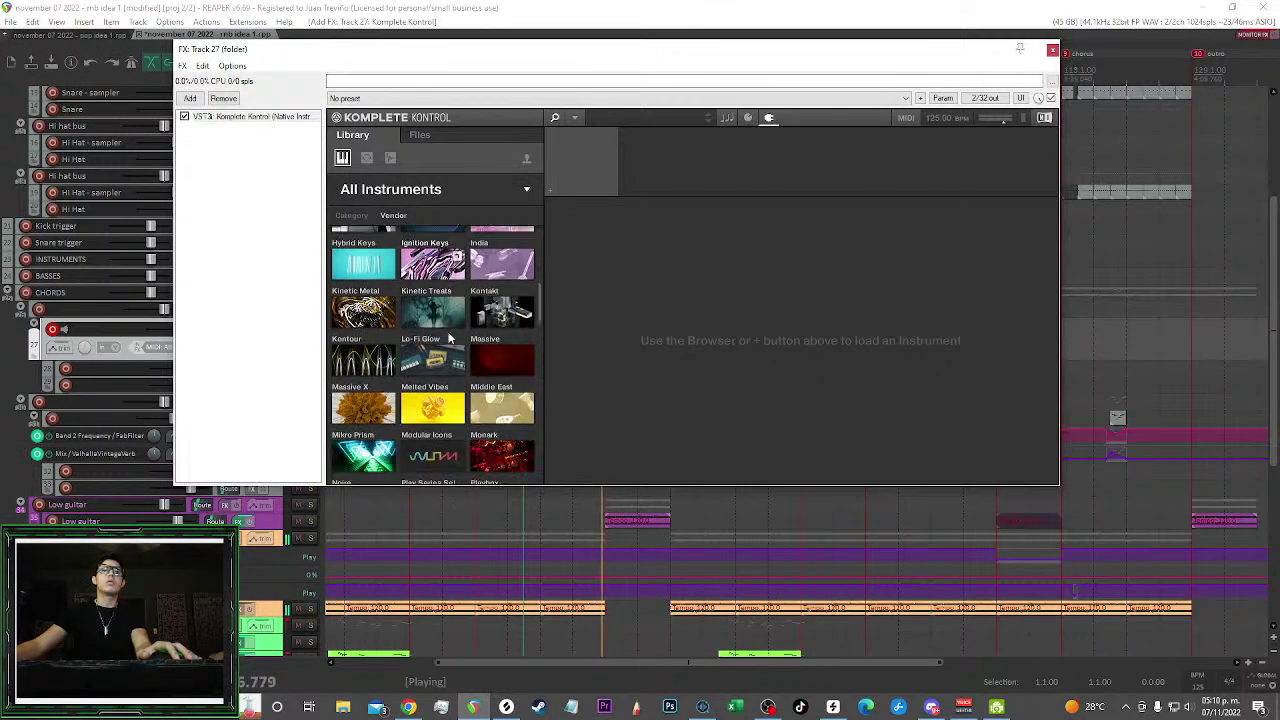
{"action": "left_click", "coordinate": [364, 268]}
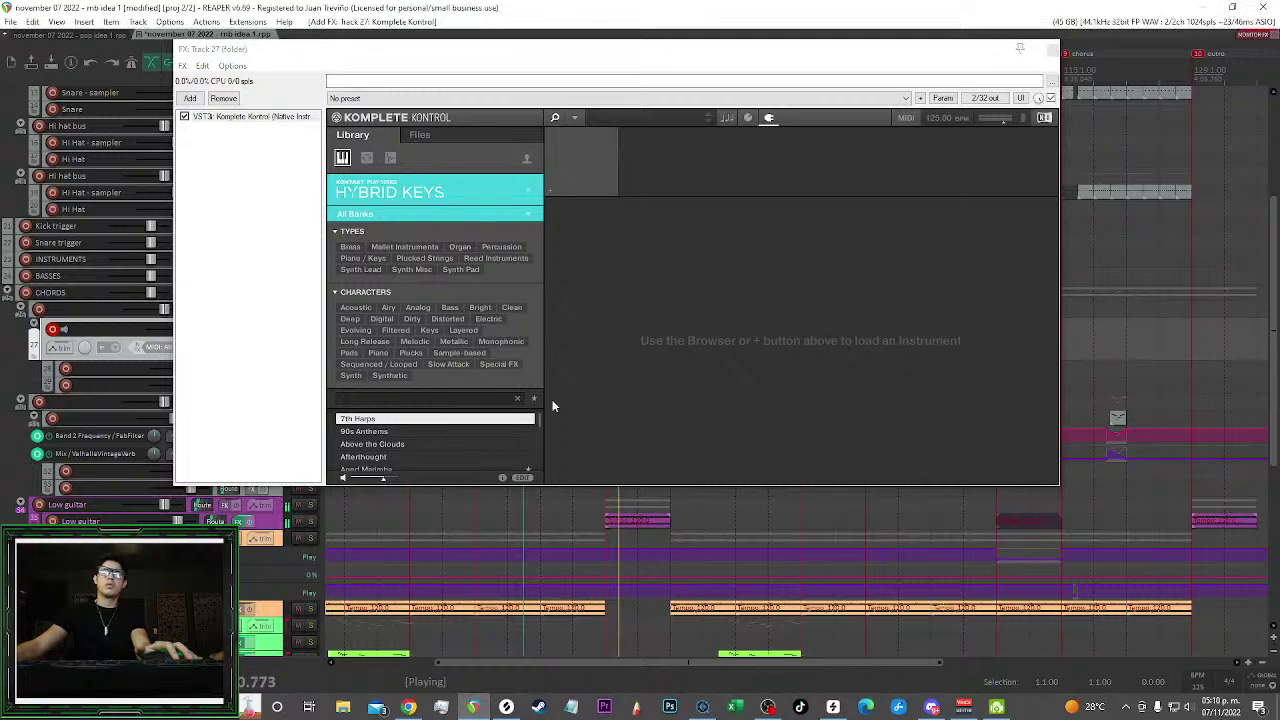
{"action": "left_click", "coordinate": [381, 443]}
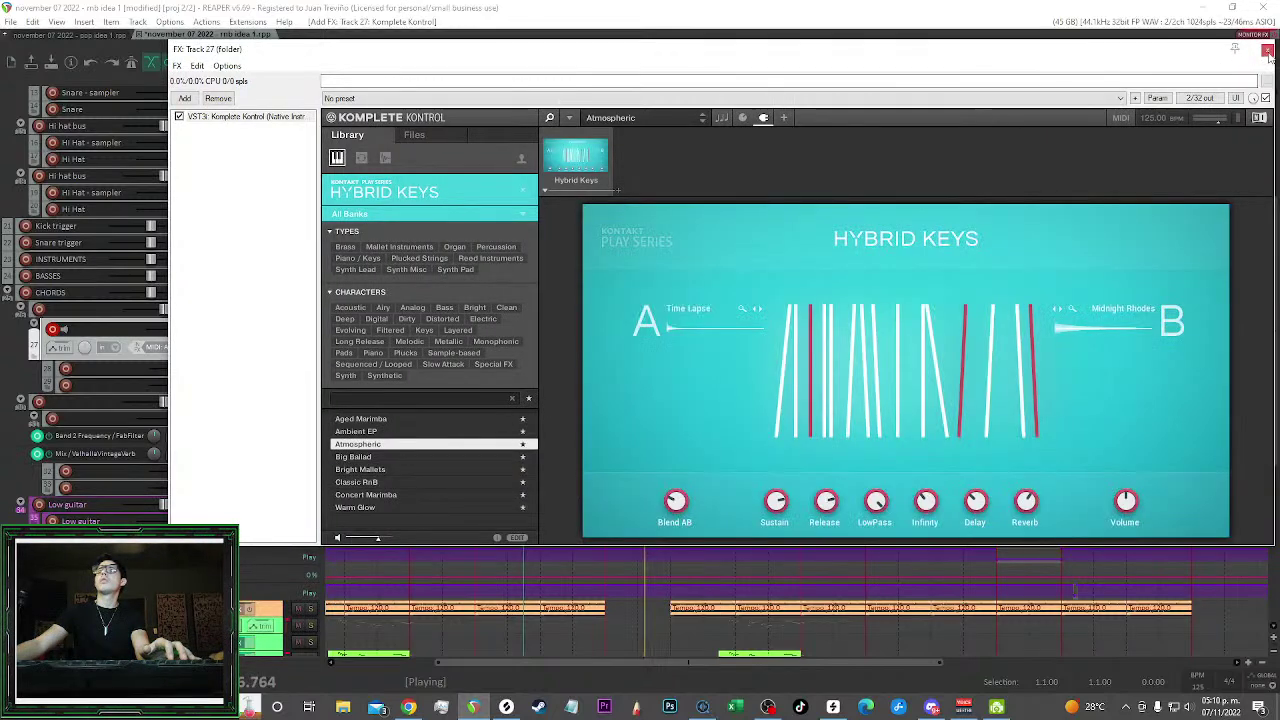
{"action": "left_click", "coordinate": [1267, 50]}
Record a Hybrid Keys take on track 27 starting at bar 31, two bars before the first prechorus
{"action": "double_click", "coordinate": [463, 69]}
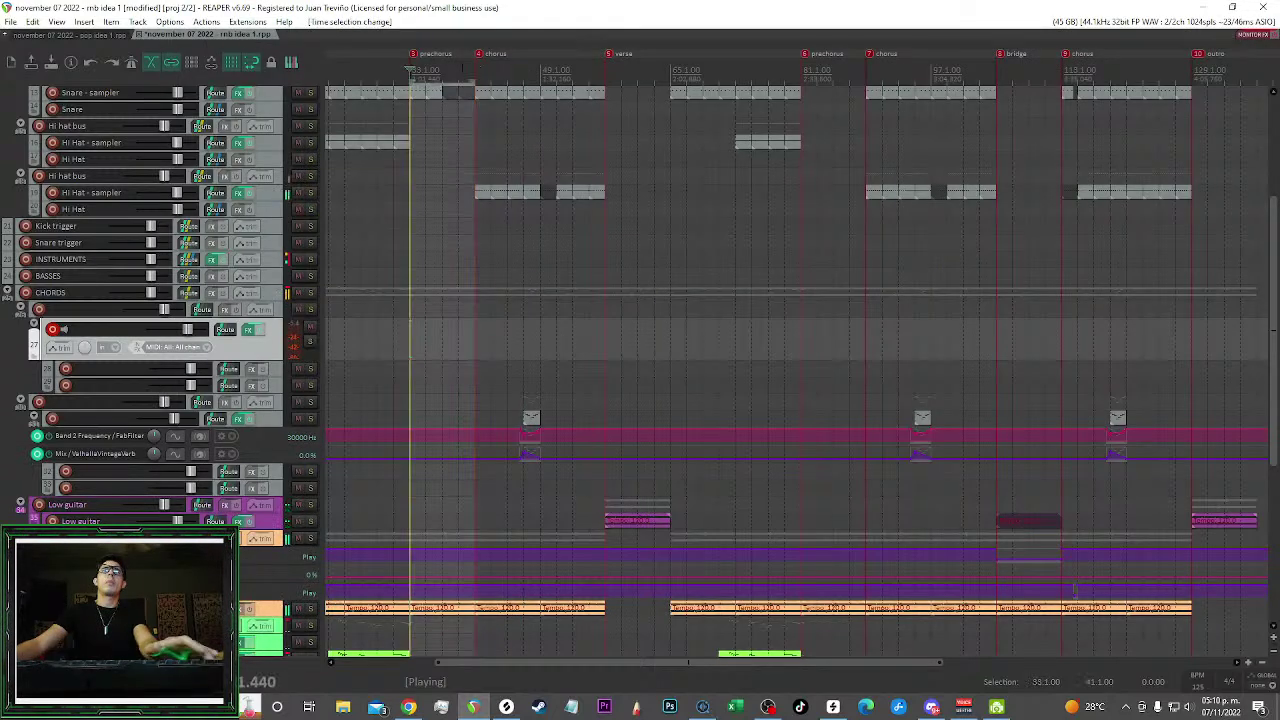
{"action": "key", "text": "Escape"}
{"action": "left_click", "coordinate": [459, 75]}
{"action": "left_click", "coordinate": [394, 76]}
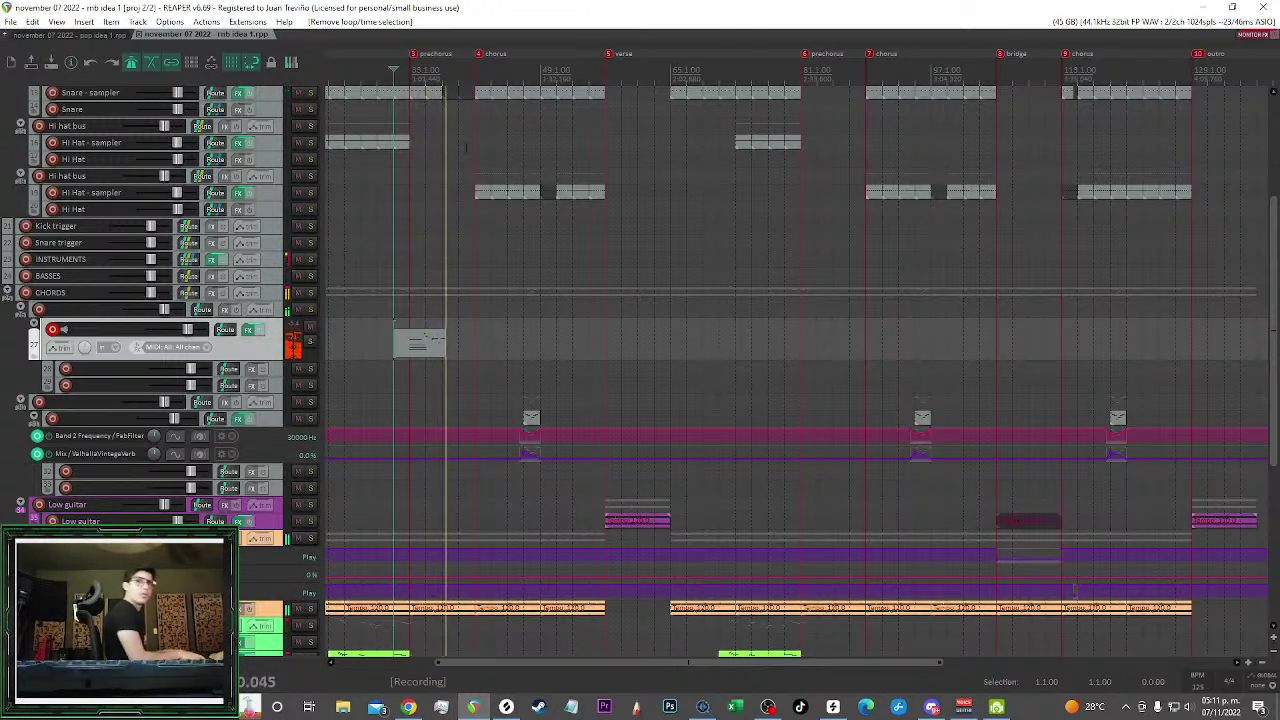
{"action": "key", "text": "space"}
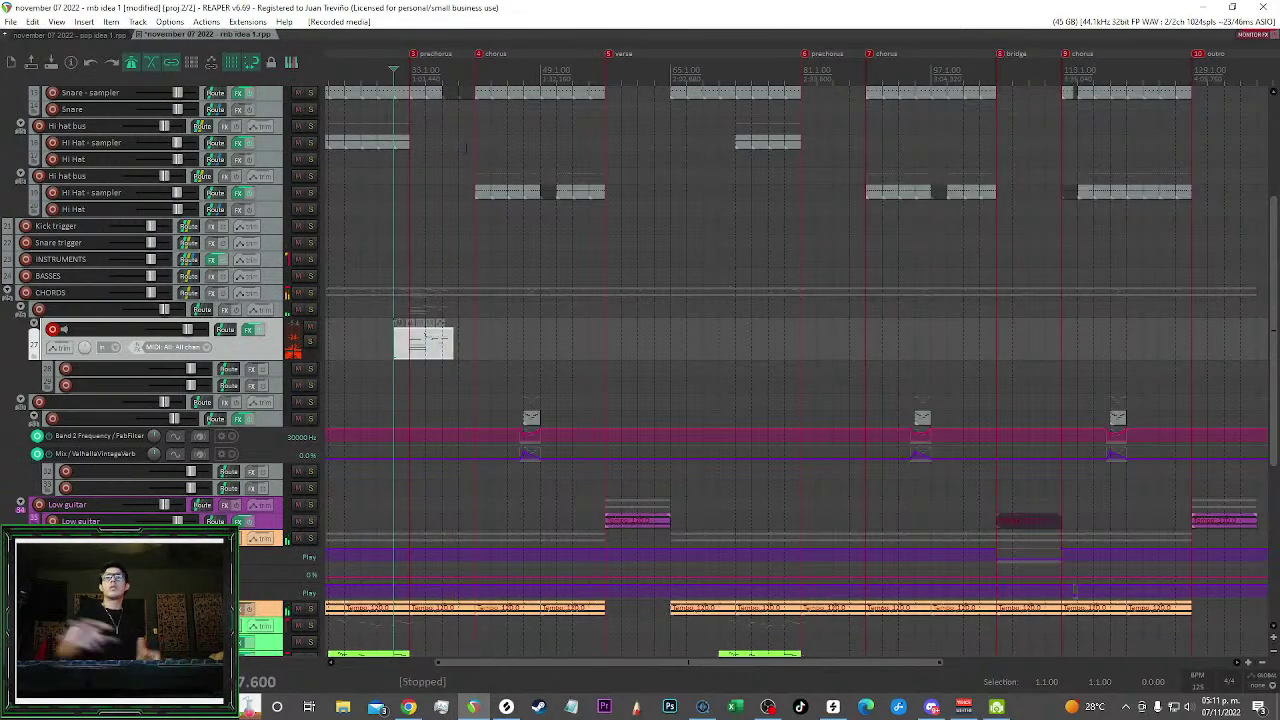
Play back the recorded take on track 27 and open it in the MIDI editor at the notes around bar 35
{"action": "key", "text": "space"}
{"action": "scroll", "coordinate": [503, 343], "scroll_direction": "up", "scroll_amount": 3}
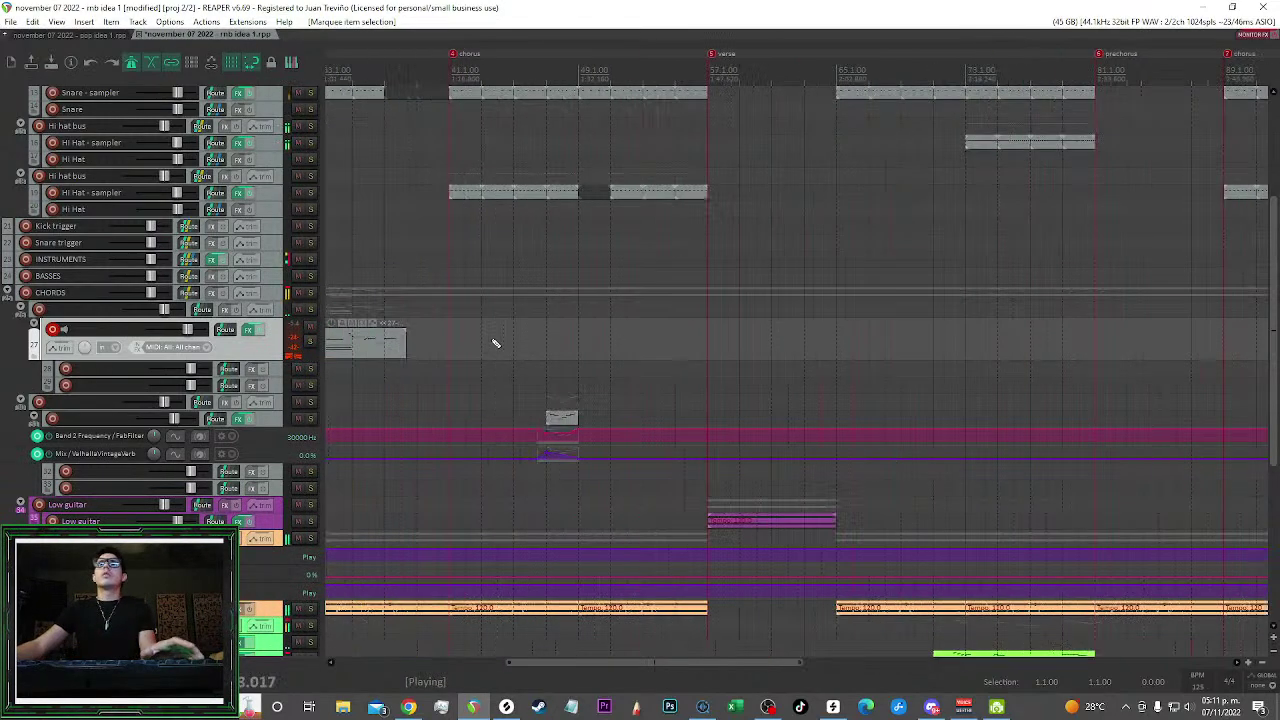
{"action": "scroll", "coordinate": [620, 368], "scroll_direction": "up", "scroll_amount": 3}
{"action": "left_click", "coordinate": [612, 333]}
{"action": "double_click", "coordinate": [612, 333]}
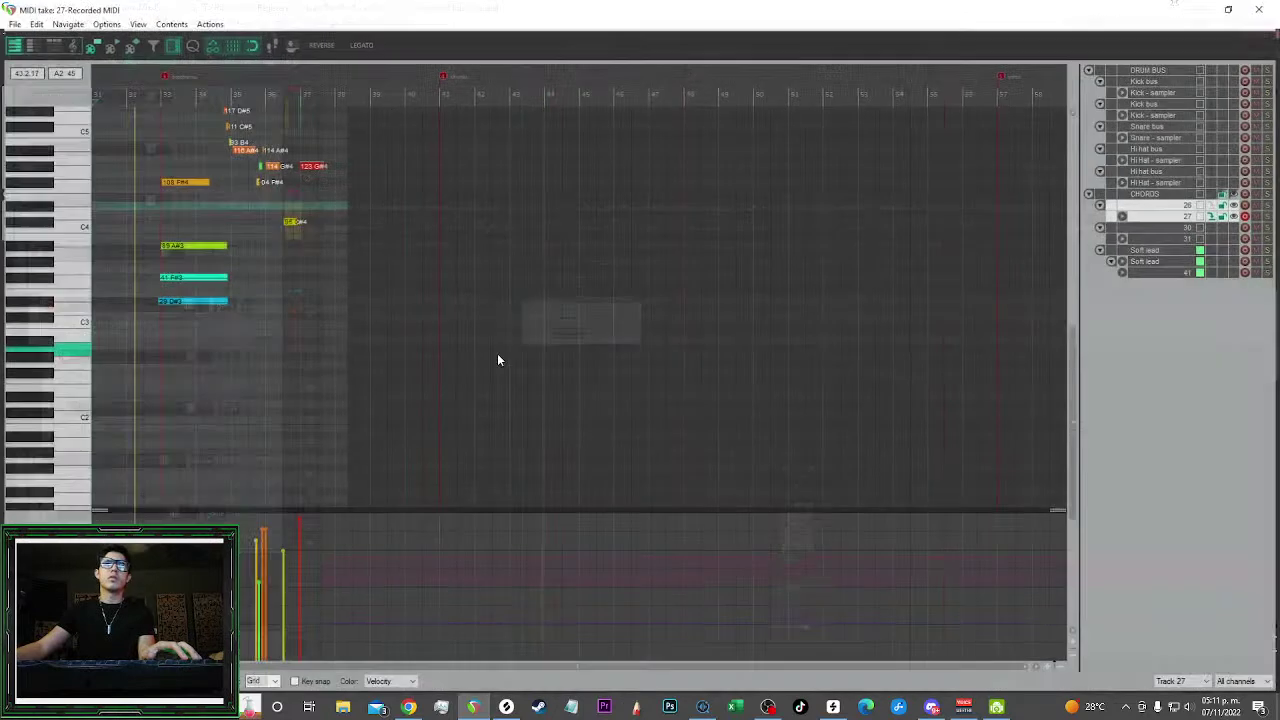
{"action": "scroll", "coordinate": [294, 377], "scroll_direction": "up", "scroll_amount": 4}
{"action": "scroll", "coordinate": [444, 392], "scroll_direction": "up", "scroll_amount": 3}
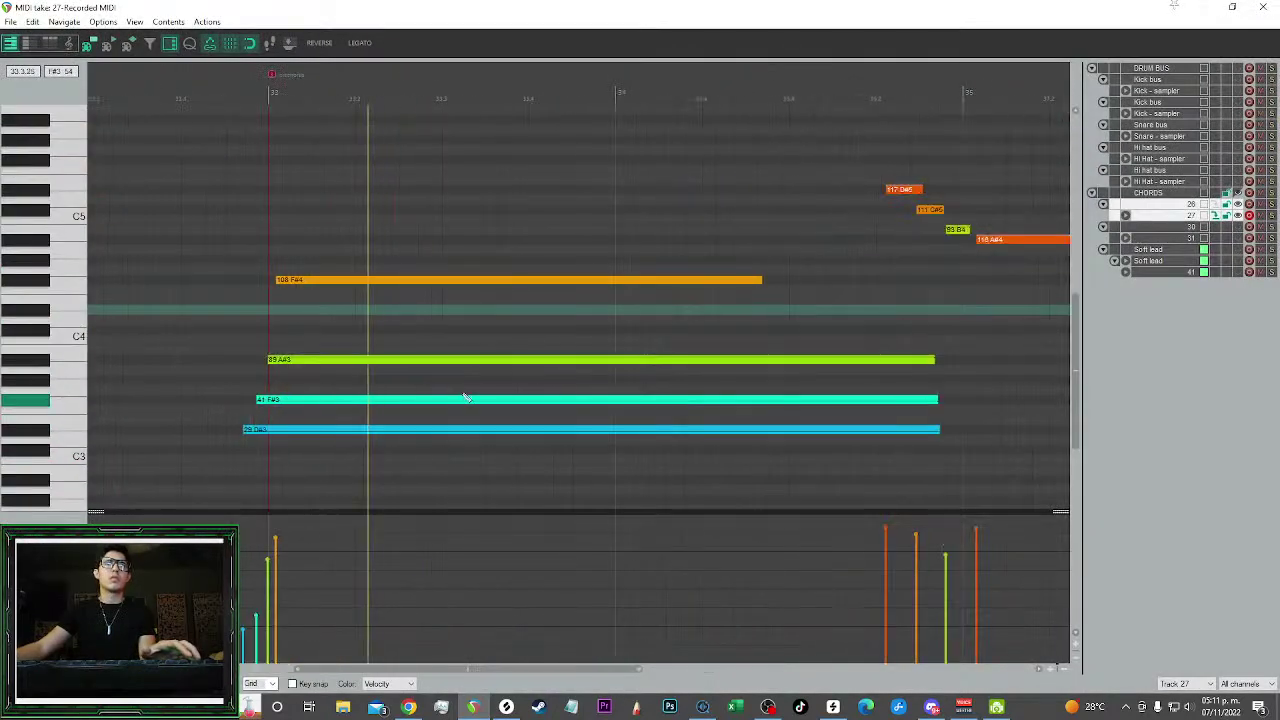
{"action": "scroll", "coordinate": [429, 334], "scroll_direction": "right", "scroll_amount": 4}
{"action": "scroll", "coordinate": [421, 337], "scroll_direction": "up", "scroll_amount": 2}
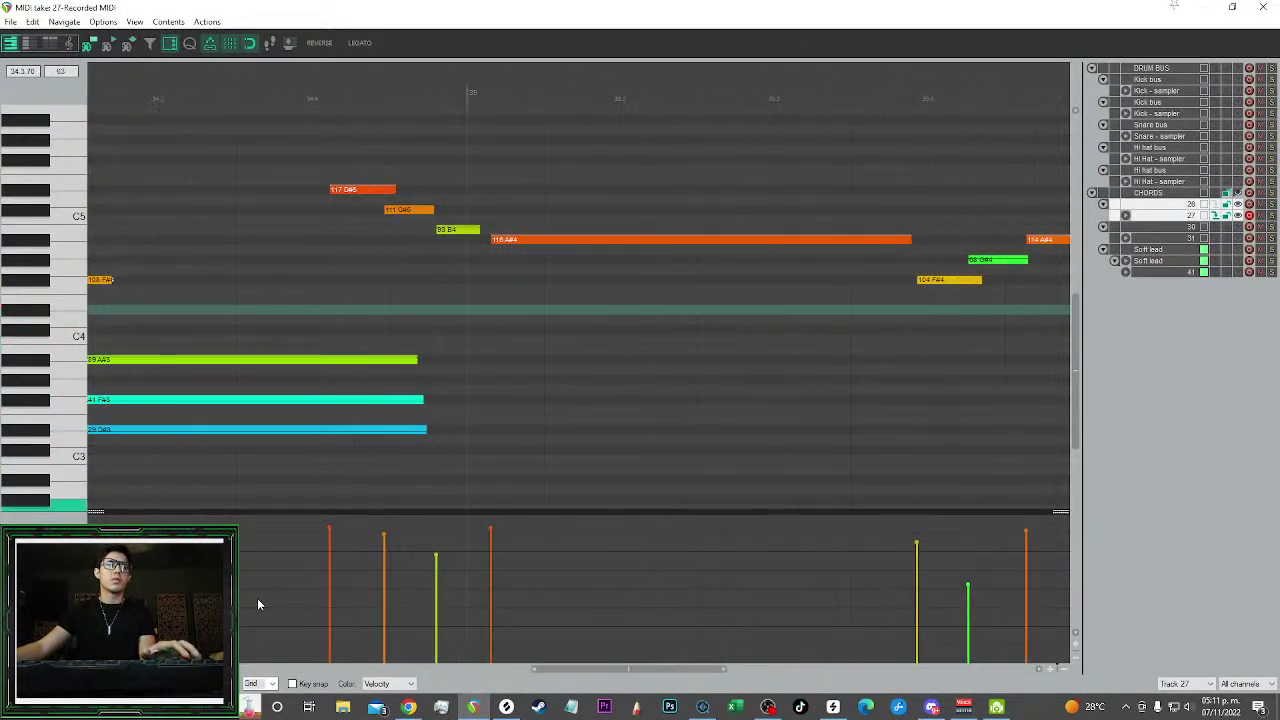
{"action": "key", "text": "space"}
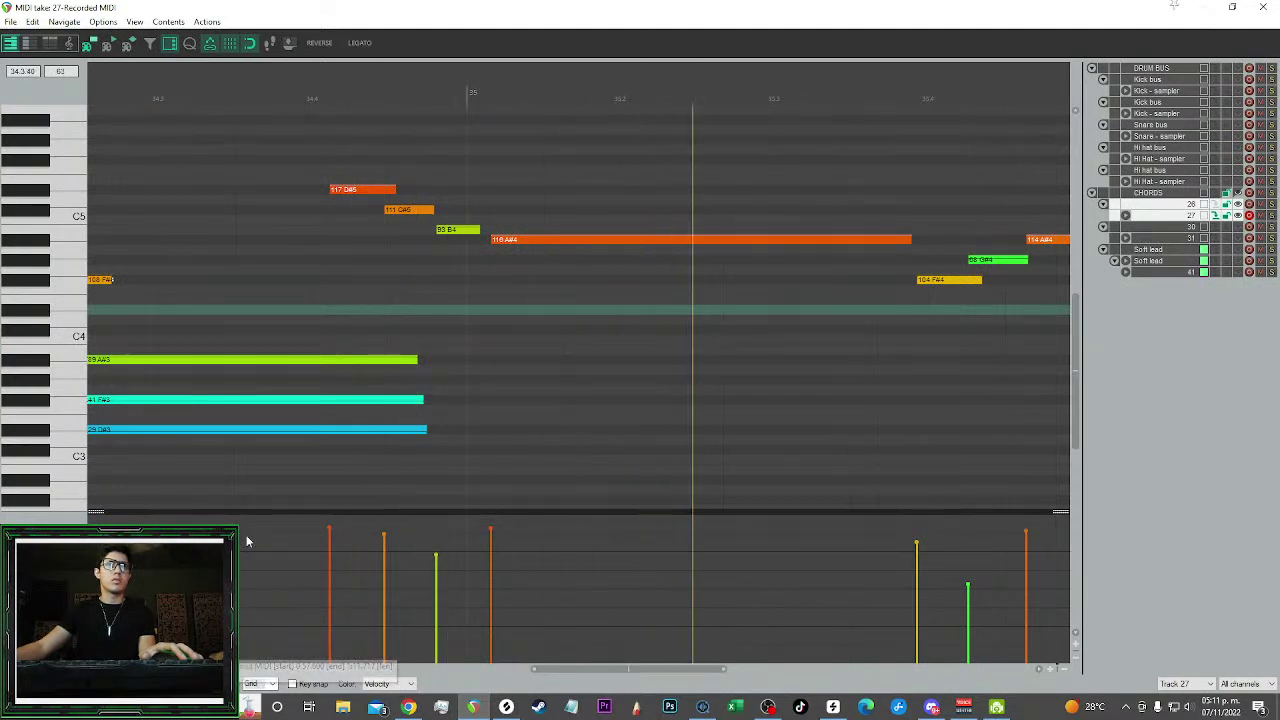
Shift the D#5, C#5 and B4 run before bar 35 earlier and quantize its notes to the grid at 100% strength
{"action": "left_click_drag", "start_coordinate": [347, 191], "coordinate": [329, 192]}
{"action": "left_click_drag", "start_coordinate": [453, 265], "coordinate": [421, 217]}
{"action": "key", "text": "q"}
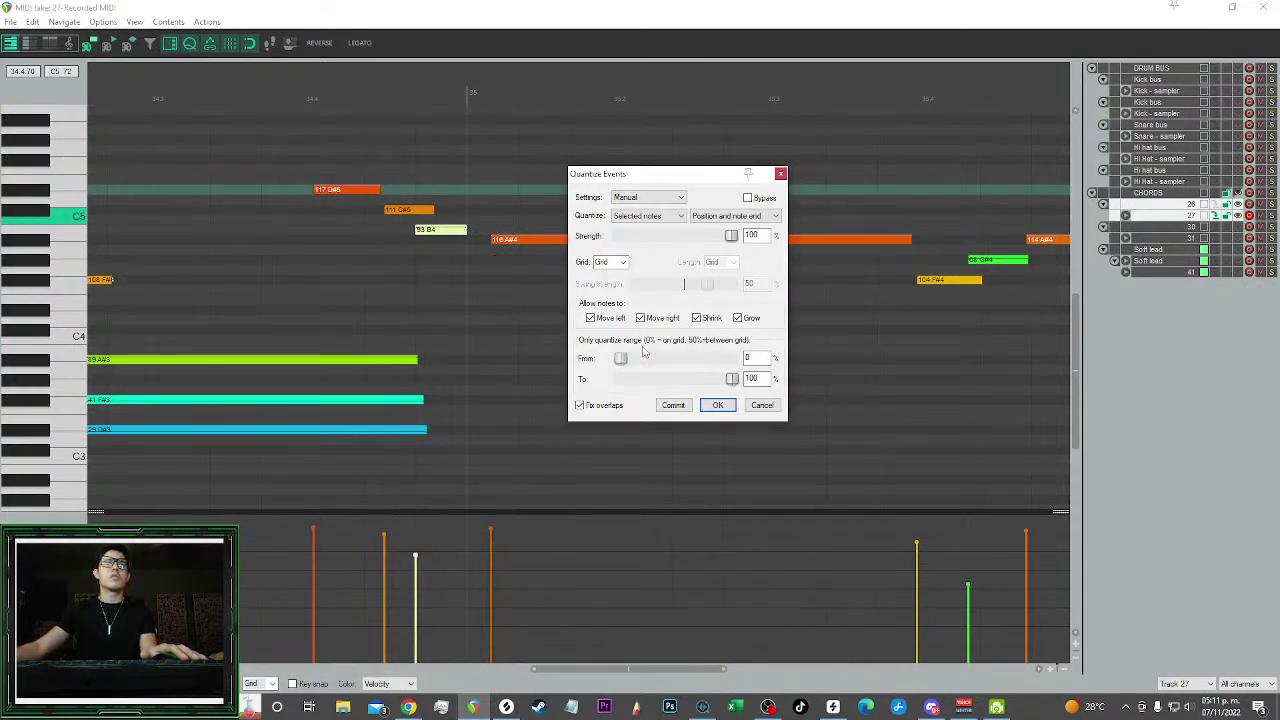
{"action": "left_click", "coordinate": [718, 405]}
{"action": "left_click", "coordinate": [408, 211]}
{"action": "key", "text": "q"}
{"action": "key", "text": "Return"}
Humanize the D#5, C#5 and B4 run with 8% timing and 18% velocity
{"action": "left_click_drag", "start_coordinate": [449, 274], "coordinate": [303, 128]}
{"action": "key", "text": "h"}
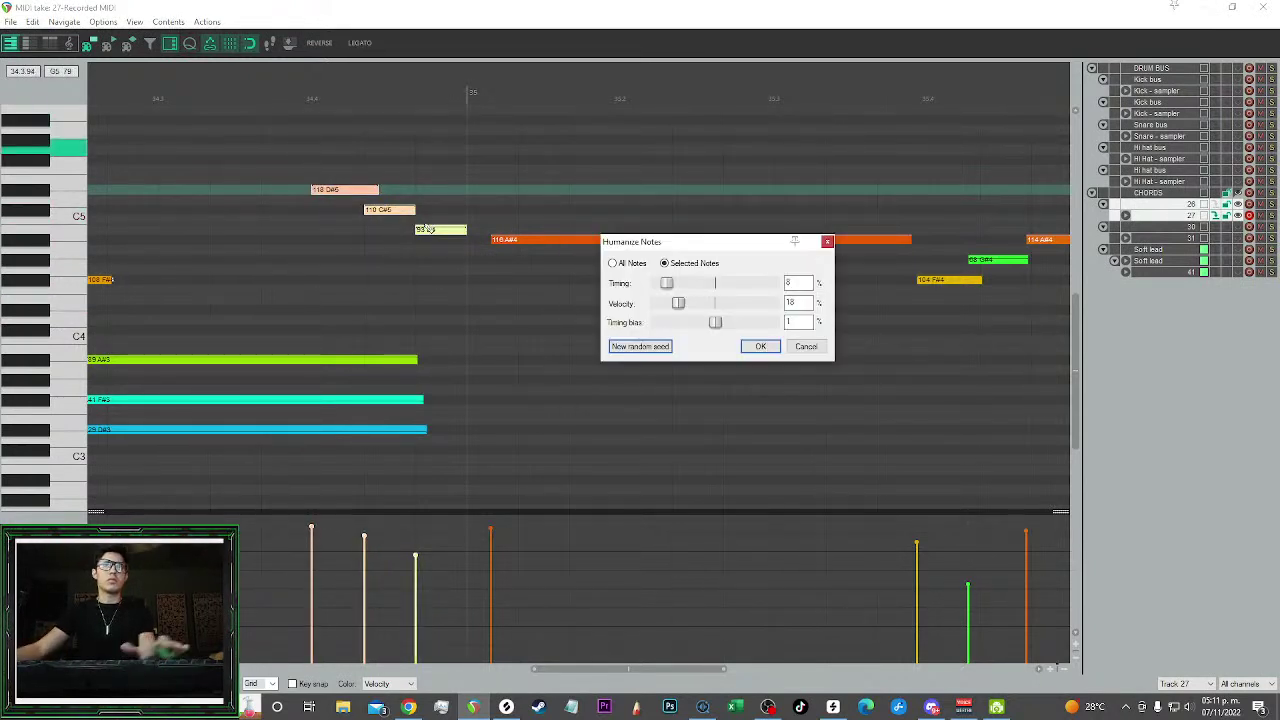
{"action": "left_click", "coordinate": [761, 346]}
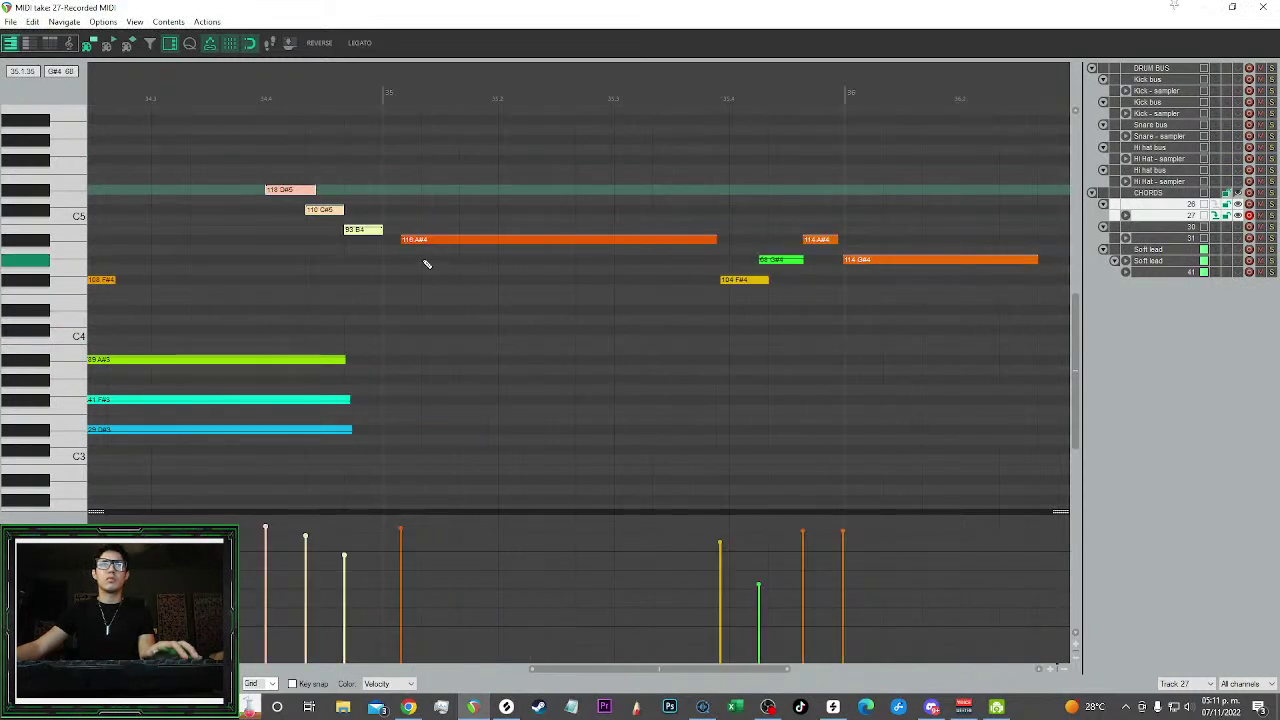
Move the long A#4 note to the start of bar 35 and humanize it
{"action": "left_click_drag", "start_coordinate": [404, 241], "coordinate": [392, 246]}
{"action": "left_click", "coordinate": [391, 242]}
{"action": "key", "text": "h"}
{"action": "left_click", "coordinate": [759, 346]}
Humanize the remaining melody notes, from the pickup before bar 36 through the last note at bar 37
{"action": "scroll", "coordinate": [775, 318], "scroll_direction": "down", "scroll_amount": 2}
{"action": "left_click_drag", "start_coordinate": [668, 331], "coordinate": [517, 194]}
{"action": "key", "text": "h"}
{"action": "key", "text": "Return"}
{"action": "left_click_drag", "start_coordinate": [666, 334], "coordinate": [531, 174]}
{"action": "key", "text": "h"}
{"action": "key", "text": "Return"}
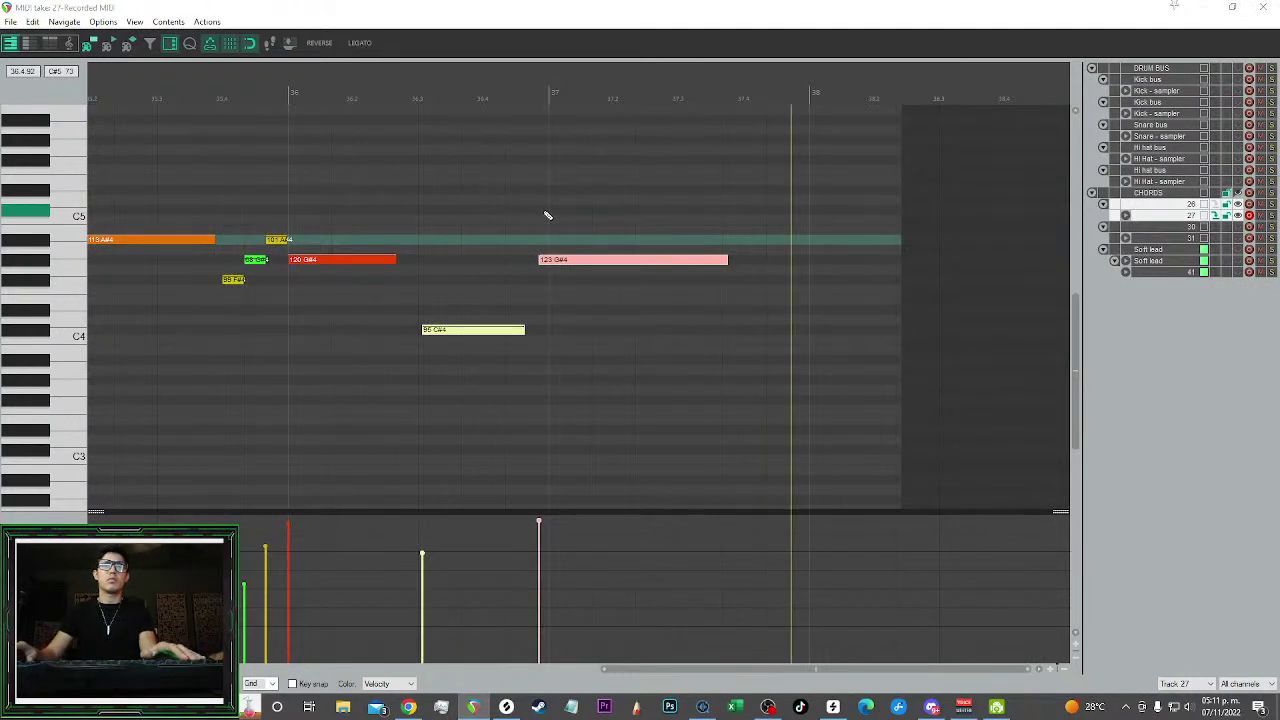
{"action": "key", "text": "h"}
{"action": "key", "text": "Return"}
Lengthen the C#4 note in bar 36 to just before bar 37 and humanize the phrase's ending again
{"action": "left_click_drag", "start_coordinate": [691, 409], "coordinate": [504, 196]}
{"action": "left_click_drag", "start_coordinate": [505, 330], "coordinate": [541, 333]}
{"action": "left_click_drag", "start_coordinate": [656, 392], "coordinate": [506, 211]}
{"action": "key", "text": "h"}
{"action": "key", "text": "Return"}
{"action": "left_click", "coordinate": [498, 231]}
Play through the phrase and lower its final G#4 note at bar 37 to F#4
{"action": "scroll", "coordinate": [471, 225], "scroll_direction": "down", "scroll_amount": 3}
{"action": "scroll", "coordinate": [540, 218], "scroll_direction": "left", "scroll_amount": 2}
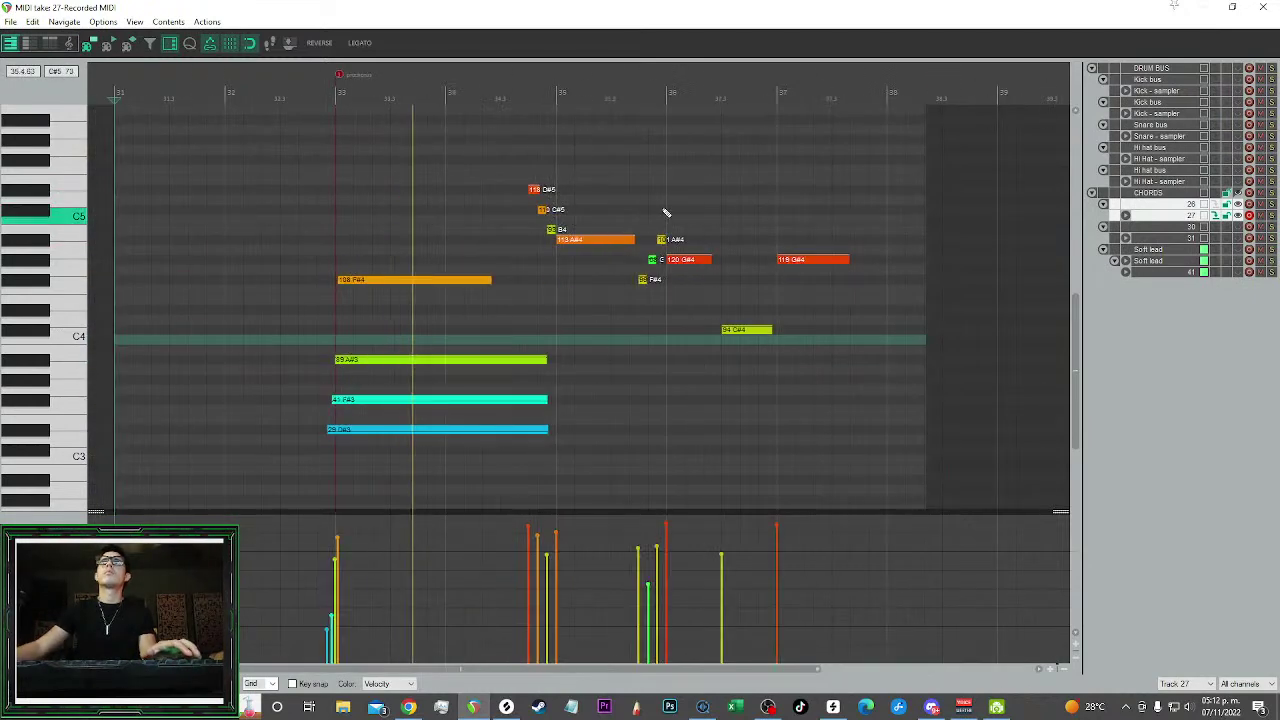
{"action": "scroll", "coordinate": [690, 186], "scroll_direction": "right", "scroll_amount": 1}
{"action": "scroll", "coordinate": [412, 345], "scroll_direction": "up", "scroll_amount": 2}
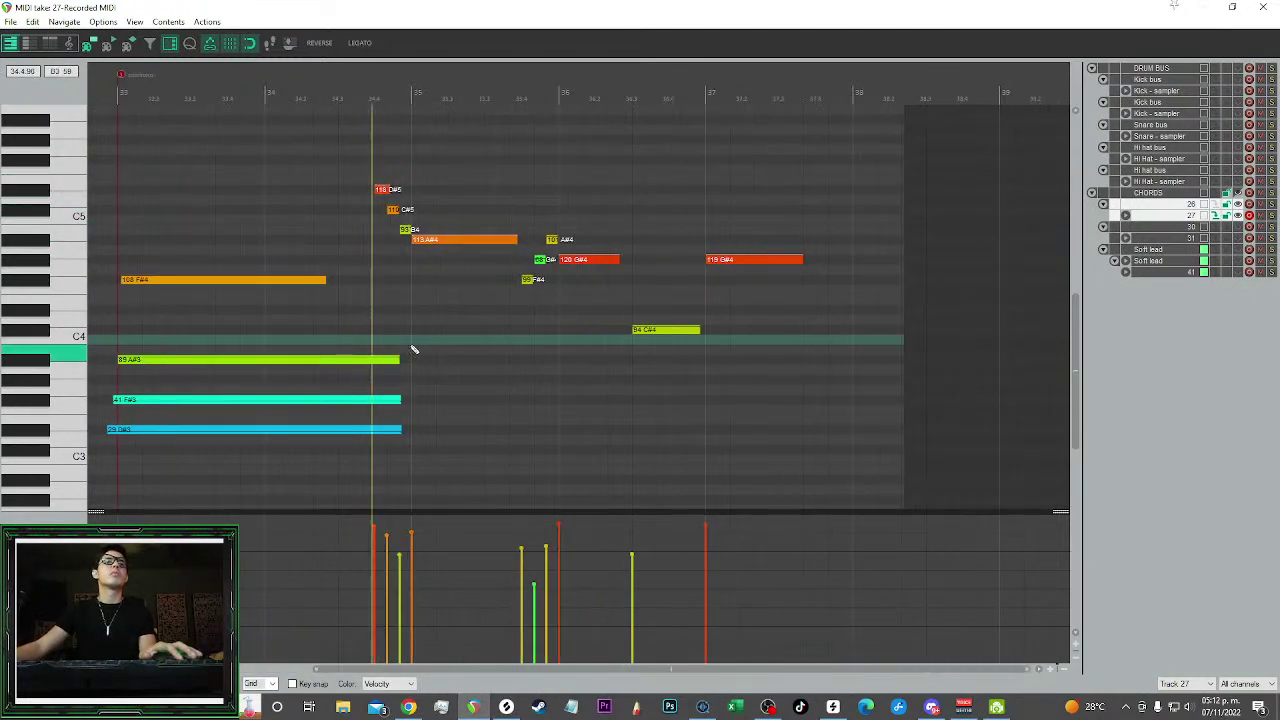
{"action": "scroll", "coordinate": [385, 370], "scroll_direction": "down", "scroll_amount": 4}
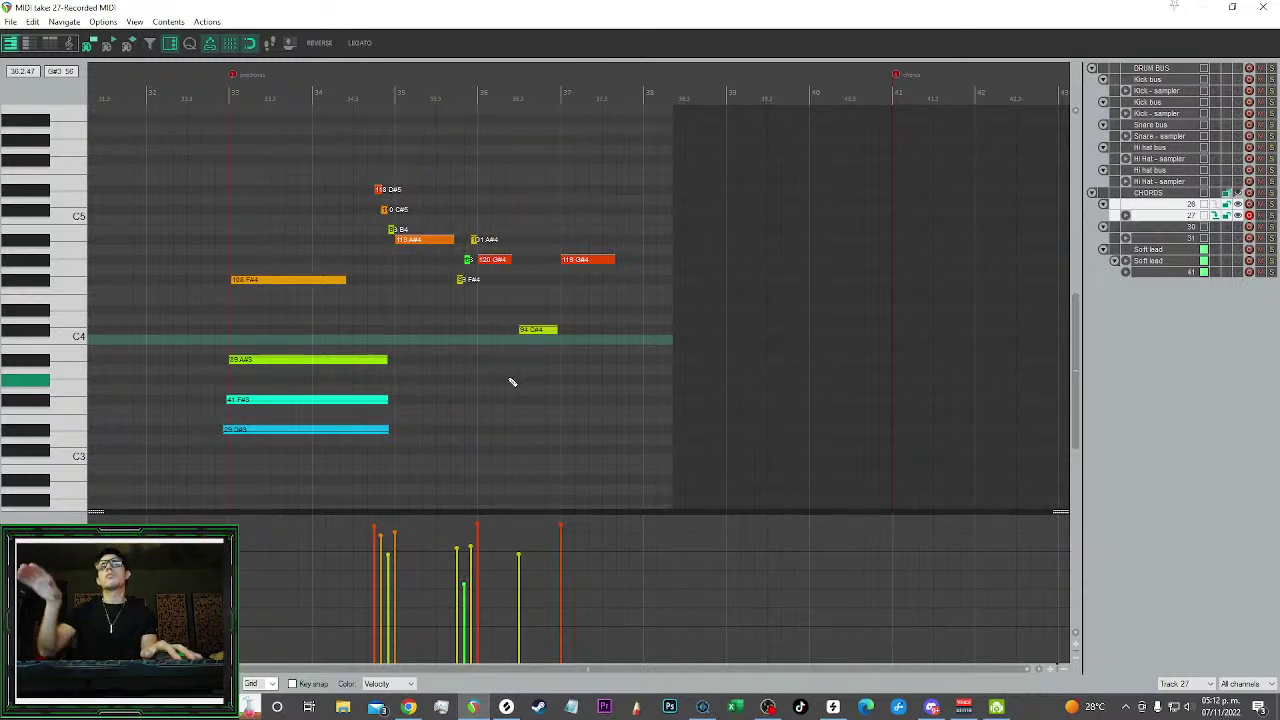
{"action": "scroll", "coordinate": [563, 140], "scroll_direction": "up", "scroll_amount": 2}
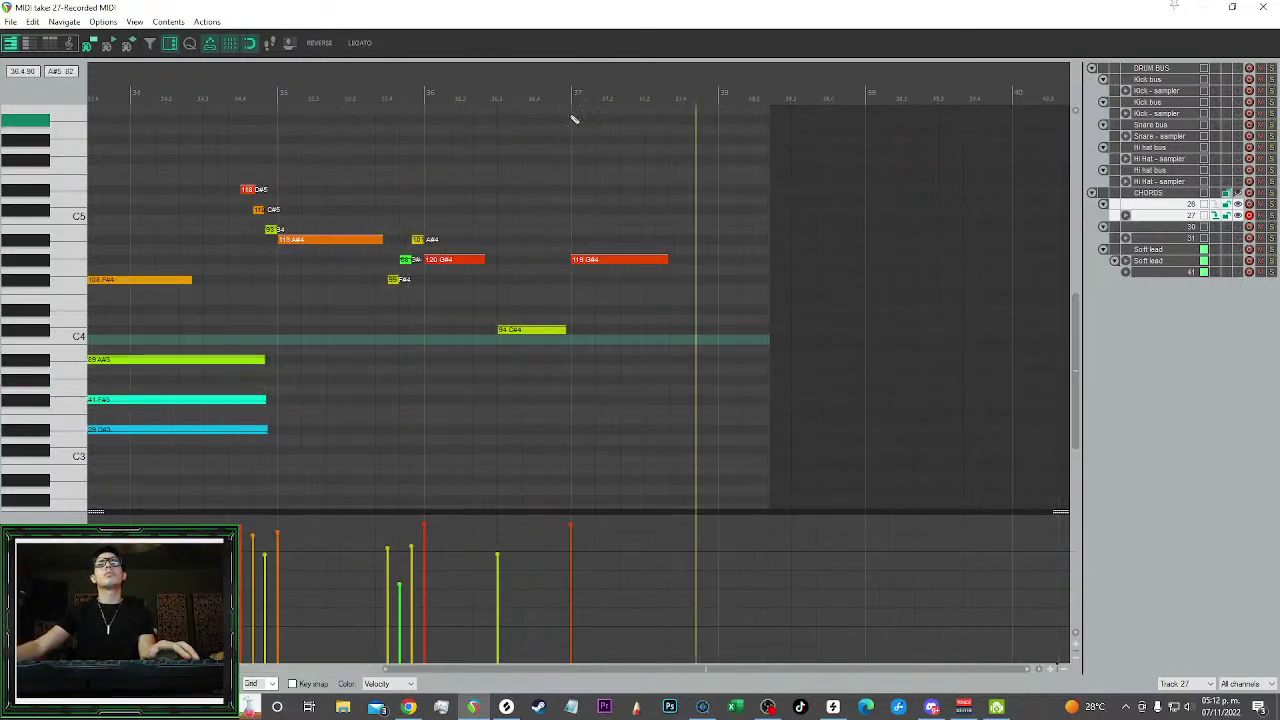
{"action": "scroll", "coordinate": [598, 160], "scroll_direction": "up", "scroll_amount": 2}
{"action": "left_click_drag", "start_coordinate": [617, 188], "coordinate": [624, 311]}
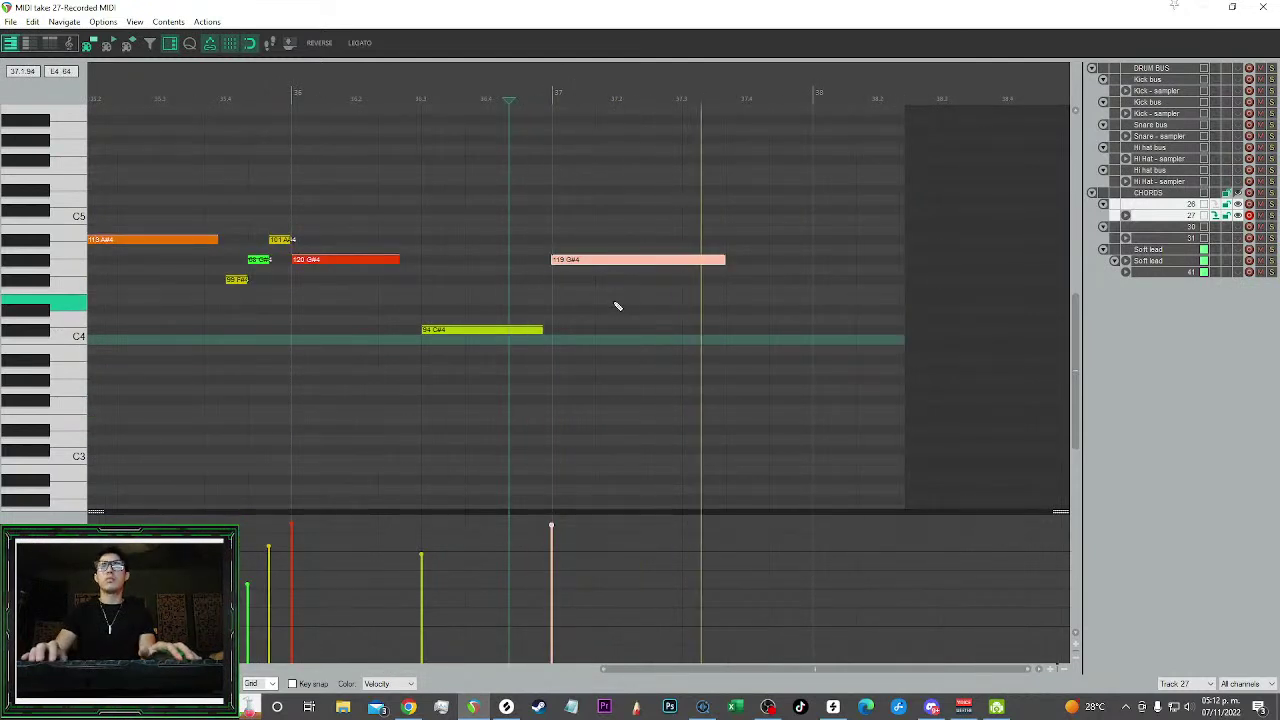
{"action": "key", "text": "Down"}
{"action": "key", "text": "Down"}
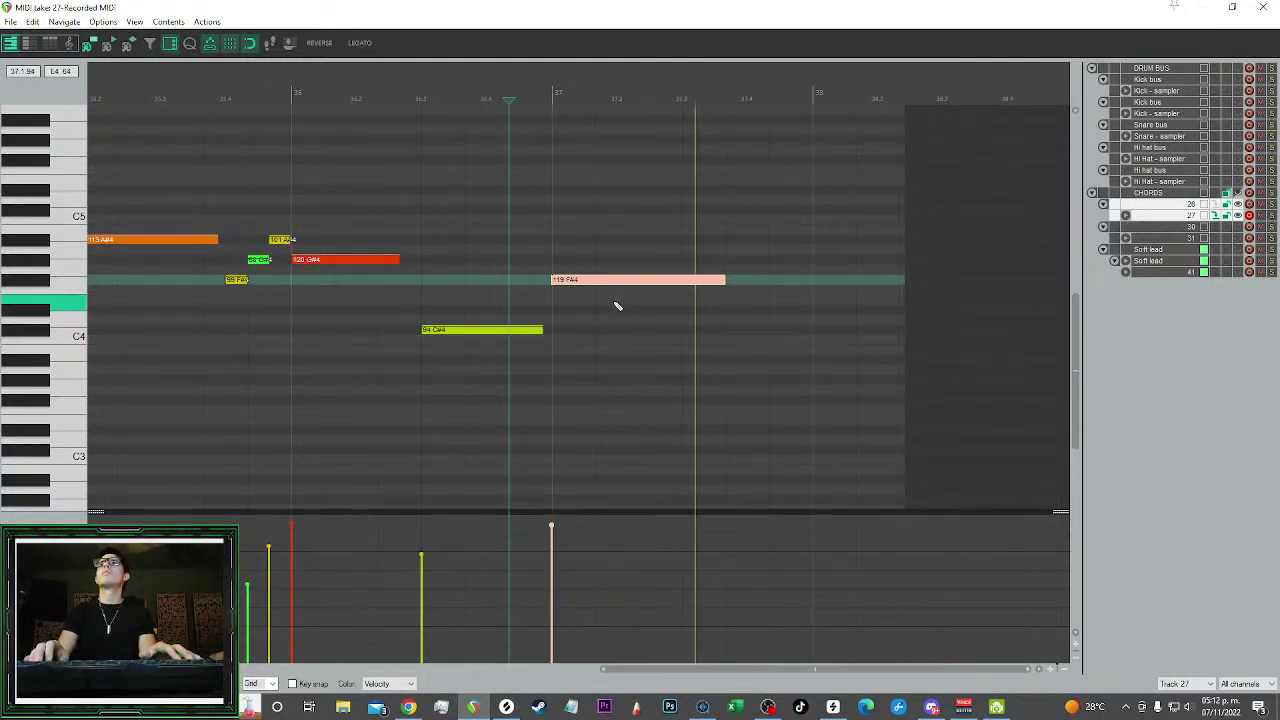
Copy the recorded item to track 28 four bars later and cut away its portion before about bar 38.3
{"action": "left_click", "coordinate": [1262, 7]}
{"action": "left_click_drag", "start_coordinate": [636, 317], "coordinate": [731, 367]}
{"action": "scroll", "coordinate": [633, 350], "scroll_direction": "up", "scroll_amount": 2}
{"action": "scroll", "coordinate": [661, 372], "scroll_direction": "up", "scroll_amount": 2}
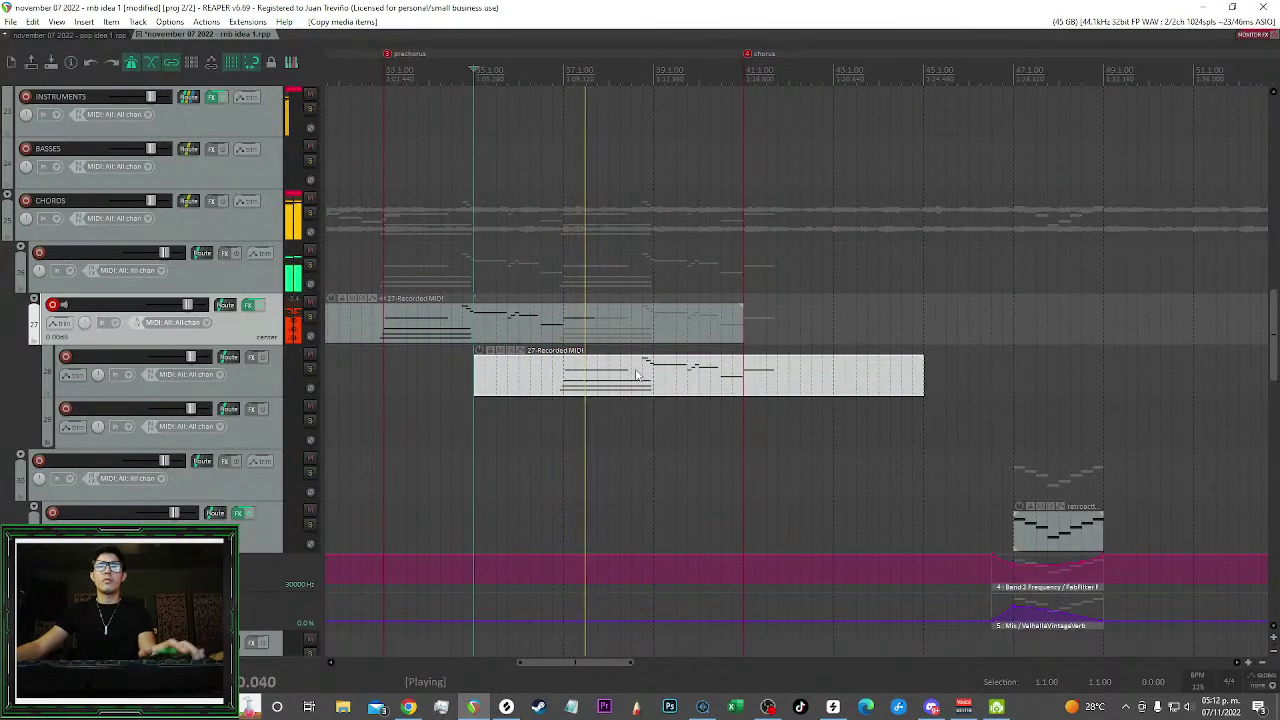
{"action": "key", "text": "s"}
{"action": "key", "text": "Delete"}
Delete the leftover chord notes and the D#5, C#5 and B4 run from the track 28 copy
{"action": "double_click", "coordinate": [676, 379]}
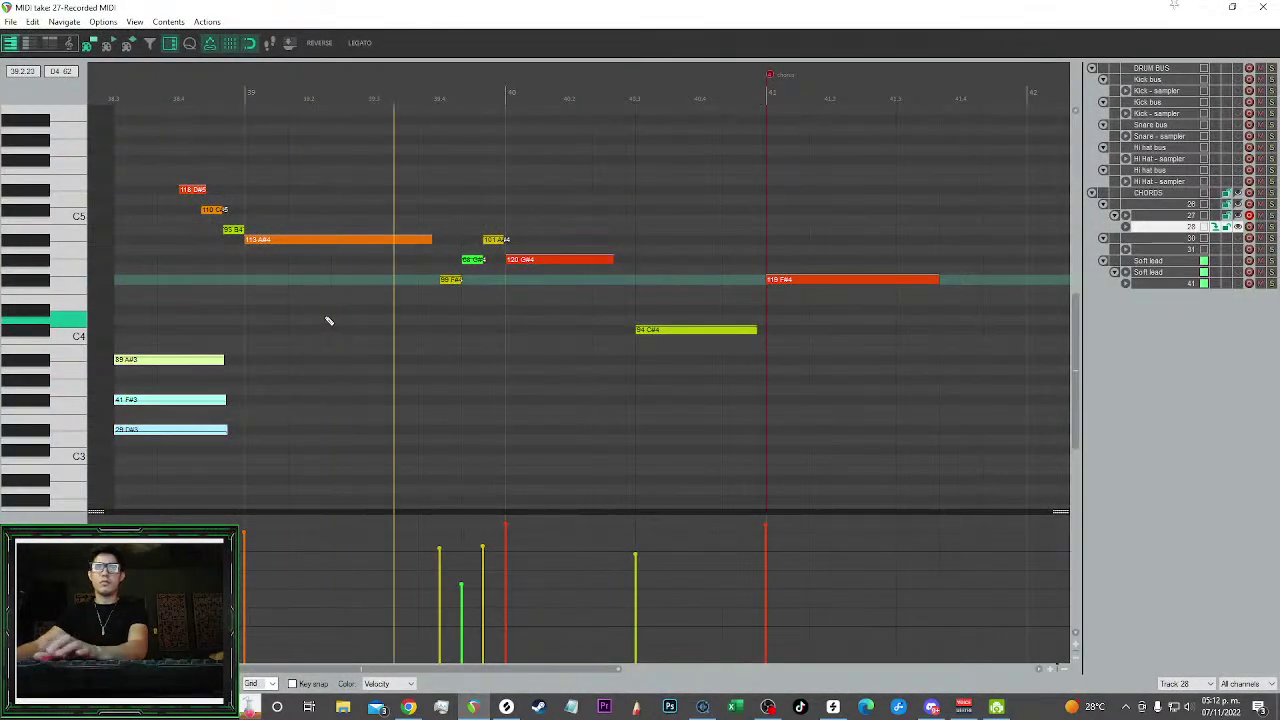
{"action": "key", "text": "Delete"}
{"action": "left_click", "coordinate": [389, 240]}
{"action": "left_click", "coordinate": [268, 306]}
{"action": "left_click_drag", "start_coordinate": [231, 279], "coordinate": [203, 177]}
{"action": "key", "text": "Delete"}
Copy the F#4, G#4 and A#4 pickup notes before bar 40 to lead into bar 39
{"action": "left_click_drag", "start_coordinate": [504, 336], "coordinate": [451, 226]}
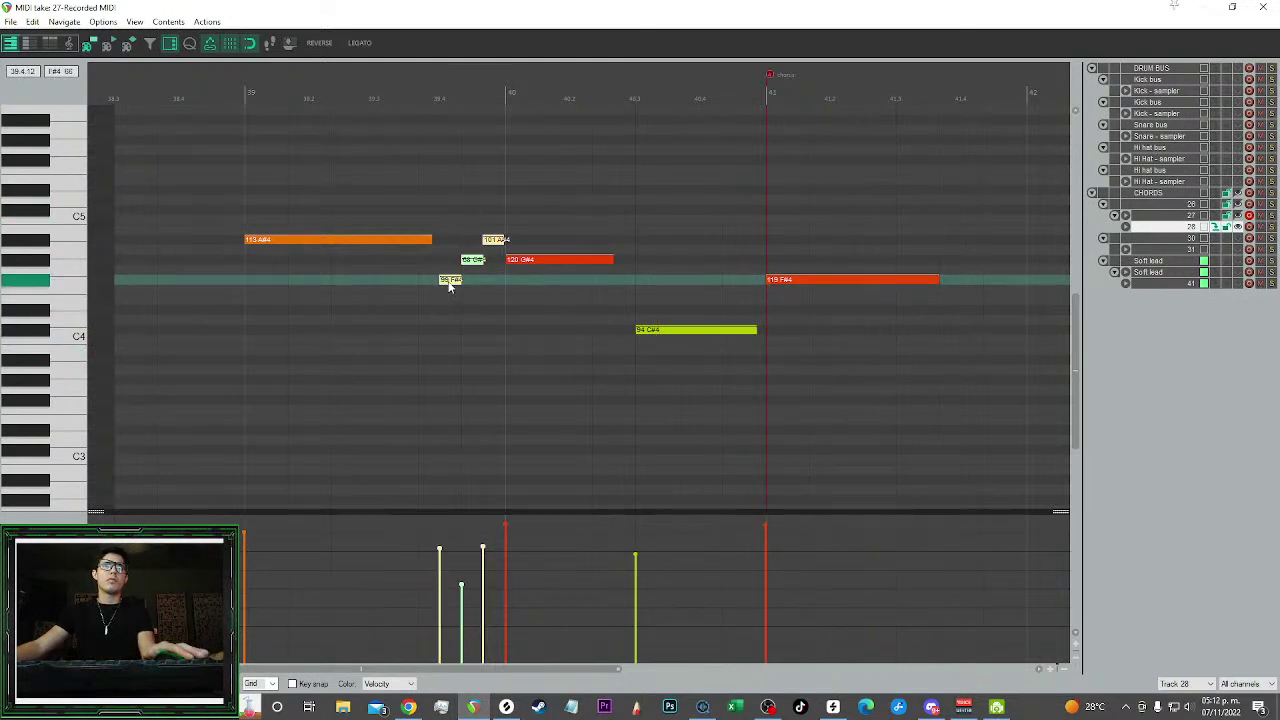
{"action": "left_click_drag", "start_coordinate": [450, 284], "coordinate": [184, 289]}
{"action": "left_click", "coordinate": [108, 89]}
{"action": "scroll", "coordinate": [220, 186], "scroll_direction": "up", "scroll_amount": 2}
{"action": "scroll", "coordinate": [143, 243], "scroll_direction": "up", "scroll_amount": 2}
{"action": "scroll", "coordinate": [285, 258], "scroll_direction": "left", "scroll_amount": 2}
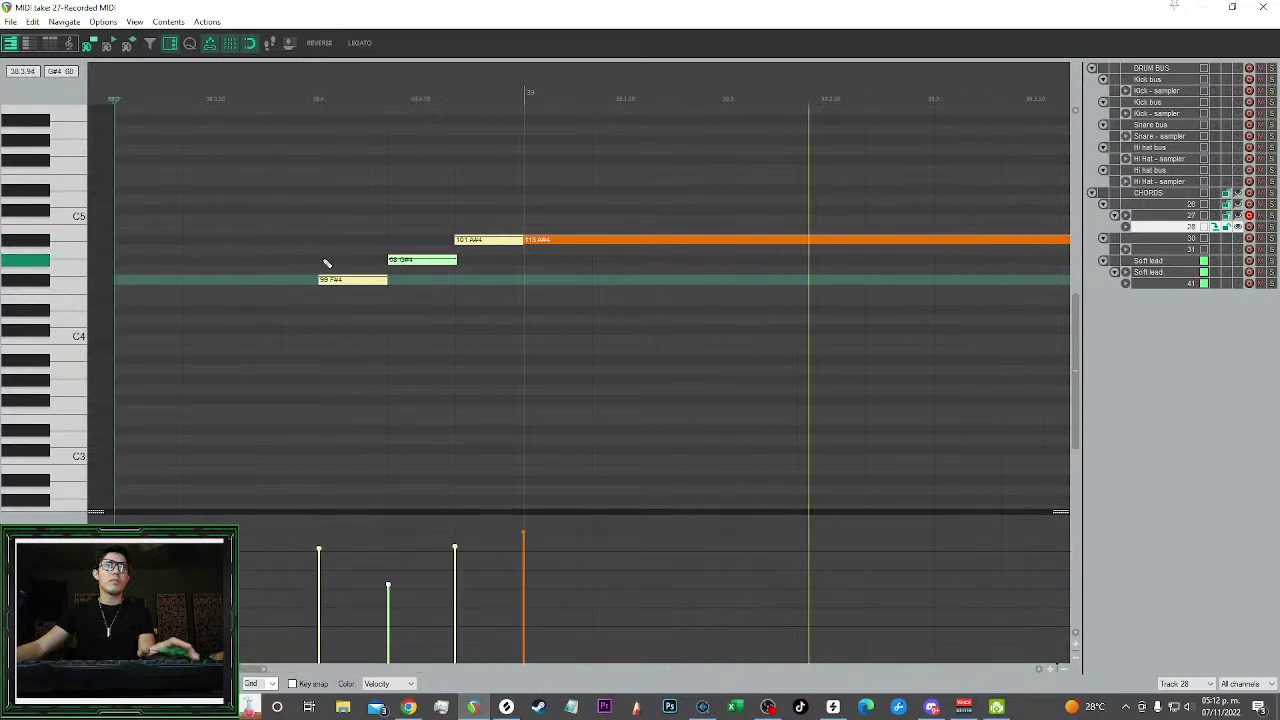
{"action": "scroll", "coordinate": [563, 303], "scroll_direction": "down", "scroll_amount": 2}
{"action": "scroll", "coordinate": [472, 271], "scroll_direction": "down", "scroll_amount": 2}
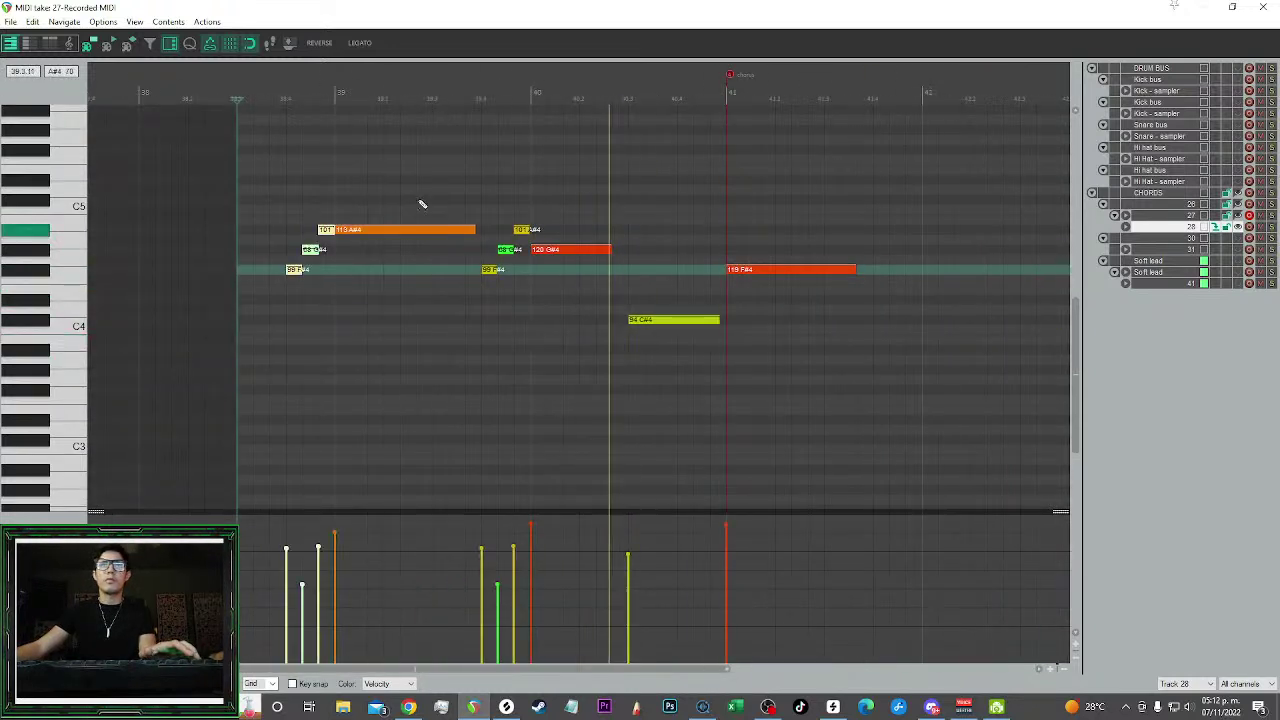
Lower the long A#4 note at bar 39 to G#4 and delete the F#4 note at bar 41
{"action": "scroll", "coordinate": [352, 137], "scroll_direction": "up", "scroll_amount": 2}
{"action": "left_click_drag", "start_coordinate": [497, 232], "coordinate": [497, 252]}
{"action": "scroll", "coordinate": [515, 187], "scroll_direction": "down", "scroll_amount": 2}
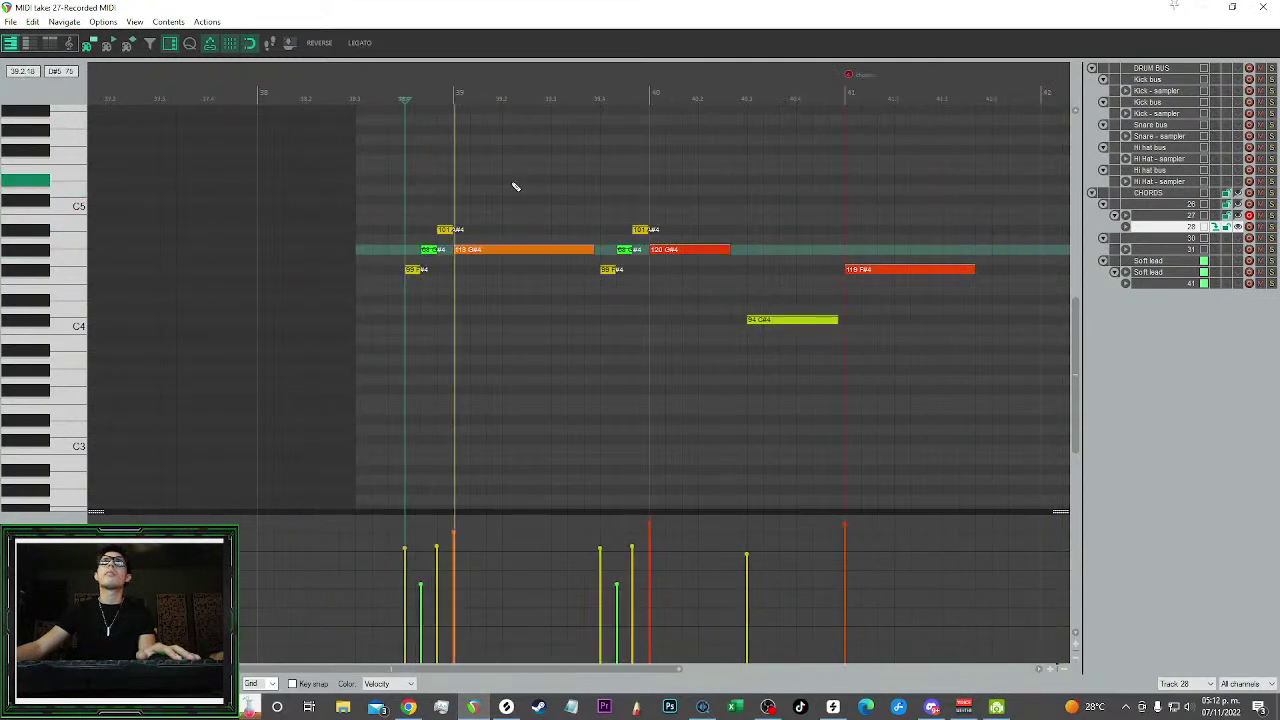
{"action": "scroll", "coordinate": [820, 228], "scroll_direction": "up", "scroll_amount": 2}
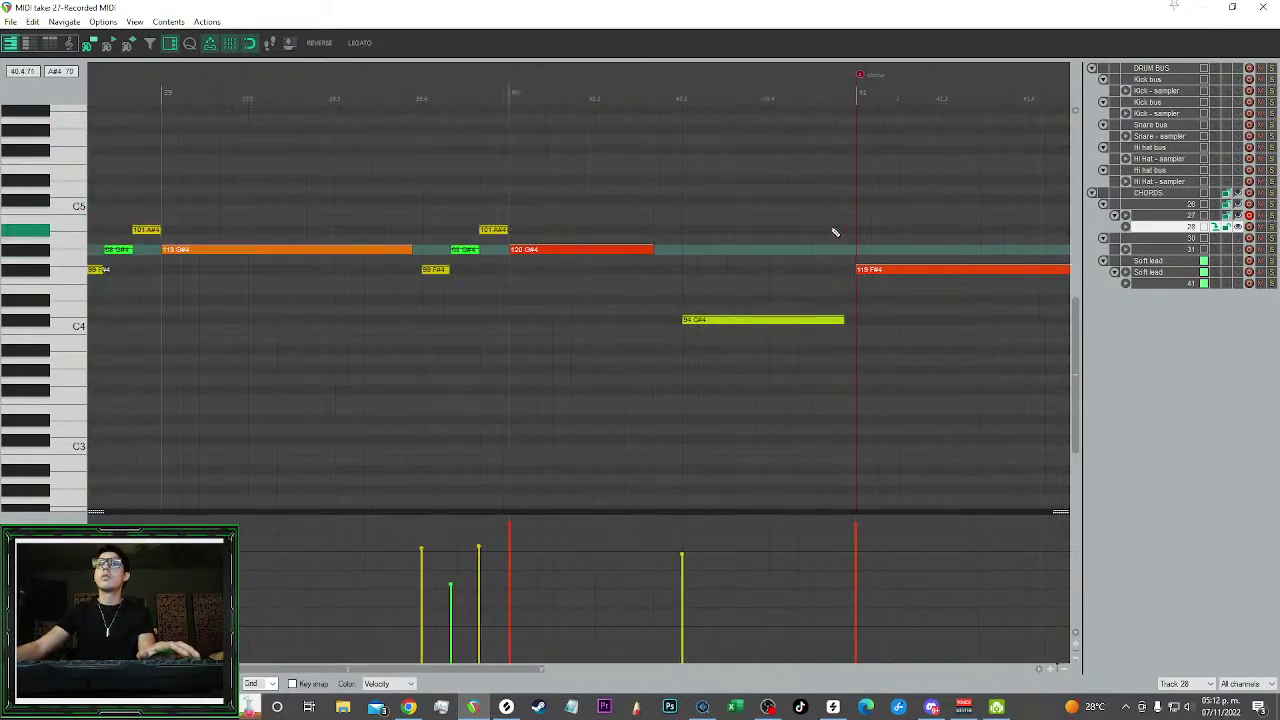
{"action": "left_click_drag", "start_coordinate": [950, 331], "coordinate": [902, 245]}
{"action": "key", "text": "Delete"}
Raise the C#4 note in bar 40 to D#4
{"action": "left_click_drag", "start_coordinate": [763, 353], "coordinate": [741, 276]}
{"action": "key", "text": "space"}
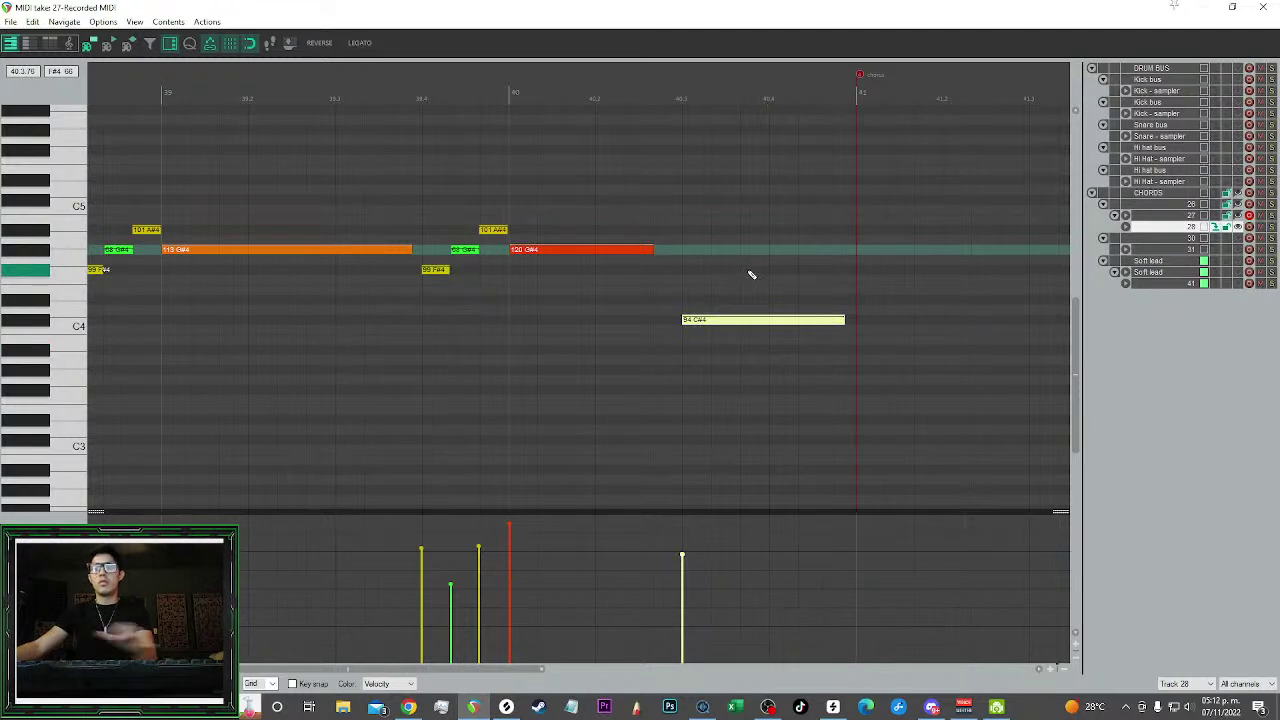
{"action": "key", "text": "Up"}
{"action": "key", "text": "Up"}
{"action": "key", "text": "Up"}
{"action": "key", "text": "Up"}
{"action": "key", "text": "Down"}
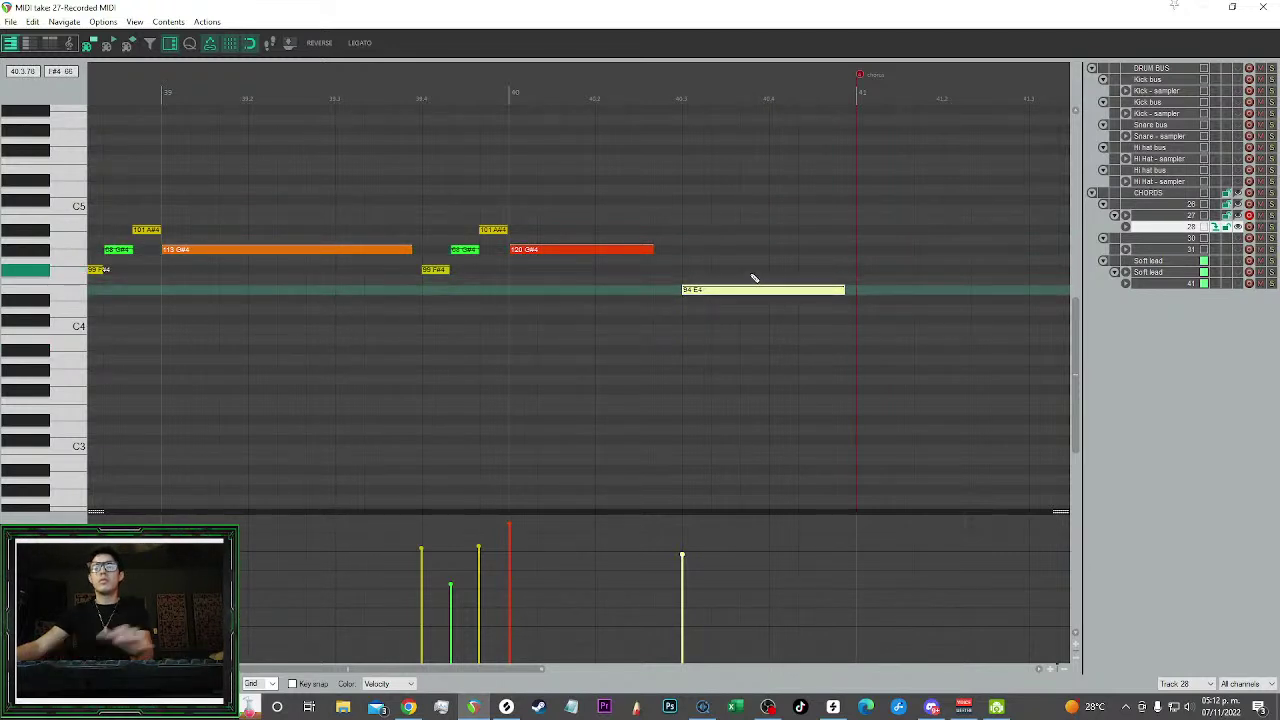
{"action": "key", "text": "Down"}
{"action": "scroll", "coordinate": [840, 214], "scroll_direction": "down", "scroll_amount": 2}
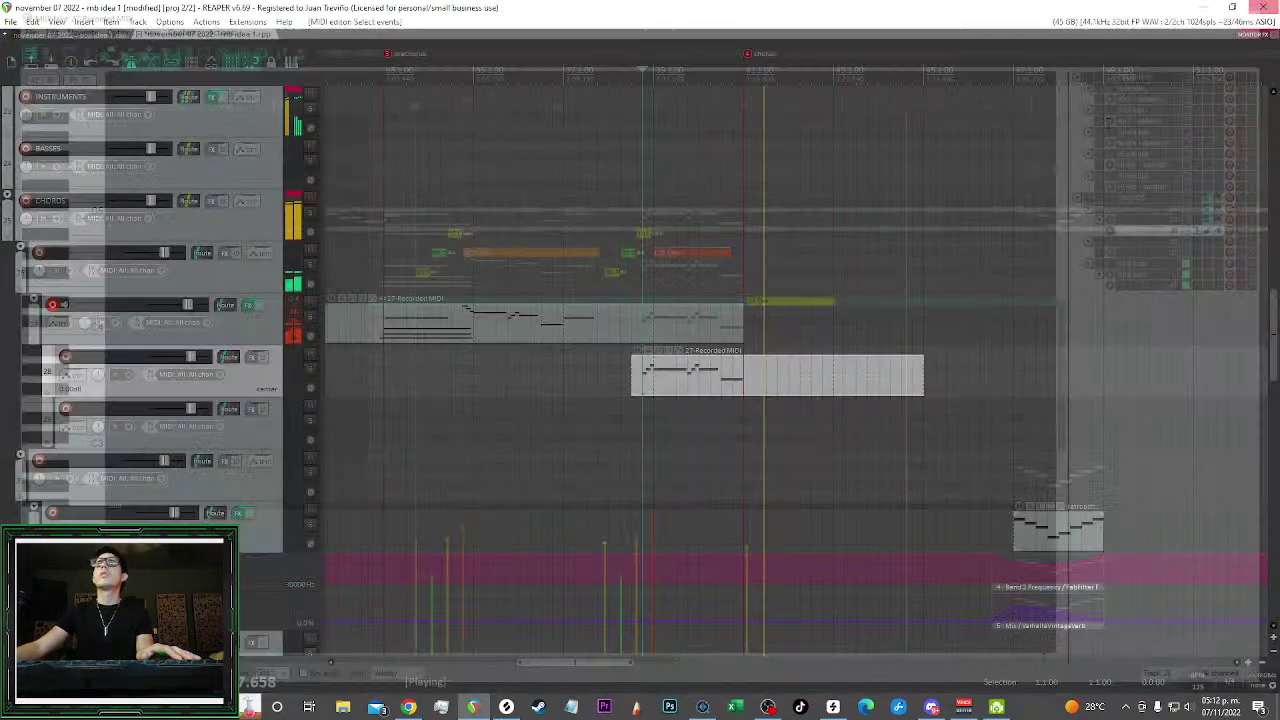
Split the track 28 item just after the chorus begins and delete its empty tail
{"action": "scroll", "coordinate": [815, 420], "scroll_direction": "down", "scroll_amount": 3}
{"action": "left_click", "coordinate": [835, 430]}
{"action": "scroll", "coordinate": [835, 420], "scroll_direction": "up", "scroll_amount": 3}
{"action": "key", "text": "s"}
{"action": "left_click", "coordinate": [858, 383]}
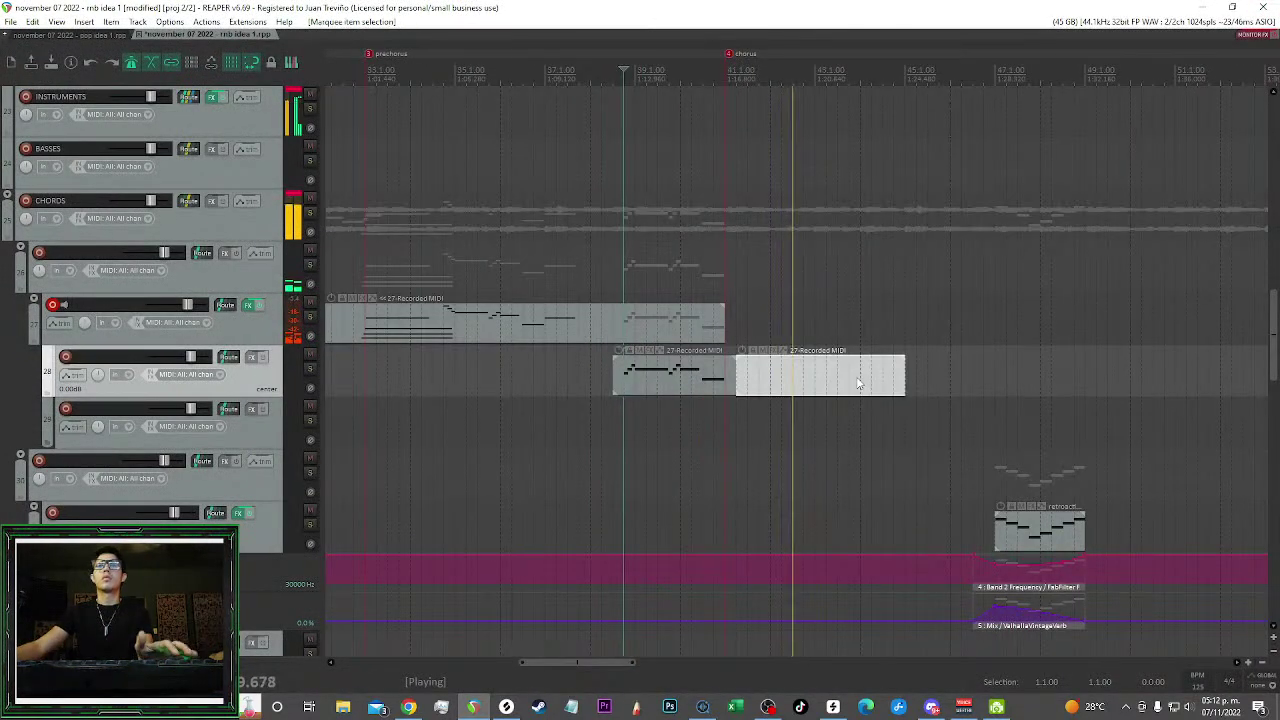
{"action": "key", "text": "Delete"}
Move the two prechorus items down to tracks 28 and 29 and copy them to the second prechorus
{"action": "scroll", "coordinate": [857, 343], "scroll_direction": "down", "scroll_amount": 3}
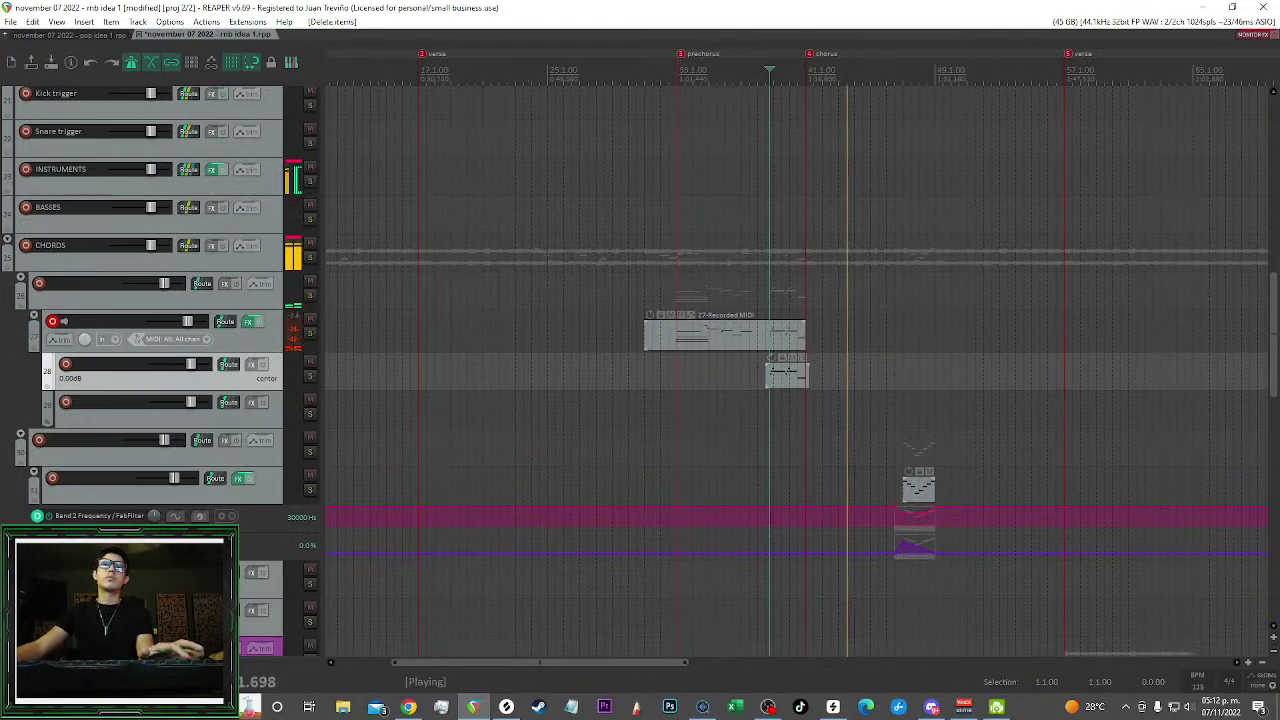
{"action": "scroll", "coordinate": [900, 334], "scroll_direction": "down", "scroll_amount": 2}
{"action": "scroll", "coordinate": [860, 331], "scroll_direction": "down", "scroll_amount": 2}
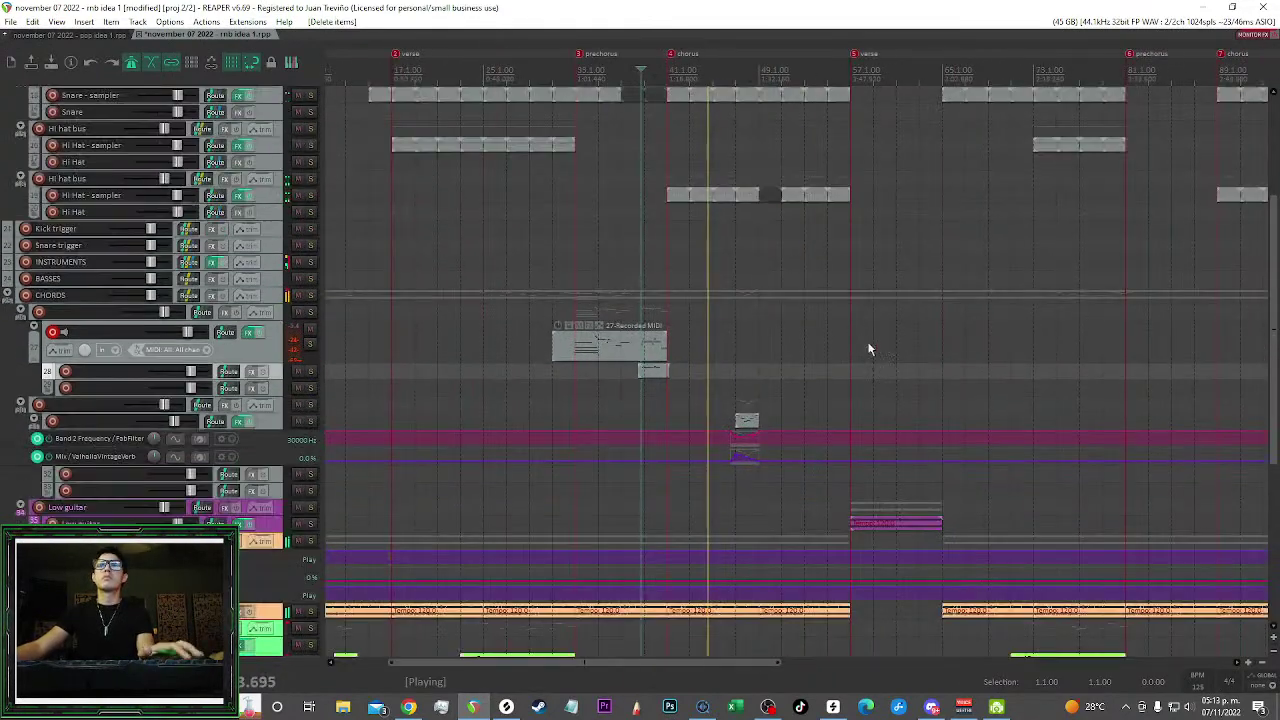
{"action": "scroll", "coordinate": [650, 345], "scroll_direction": "down", "scroll_amount": 2}
{"action": "left_click", "coordinate": [487, 72]}
{"action": "mouse_move", "coordinate": [690, 304]}
{"action": "left_mouse_down"}
{"action": "mouse_move", "coordinate": [497, 380]}
{"action": "mouse_move", "coordinate": [537, 372]}
{"action": "mouse_move", "coordinate": [568, 339]}
{"action": "mouse_move", "coordinate": [469, 304]}
{"action": "mouse_move", "coordinate": [466, 342]}
{"action": "mouse_move", "coordinate": [612, 330]}
{"action": "mouse_move", "coordinate": [672, 345]}
{"action": "mouse_move", "coordinate": [772, 340]}
{"action": "left_mouse_up"}
{"action": "scroll", "coordinate": [560, 370], "scroll_direction": "up", "scroll_amount": 2}
{"action": "scroll", "coordinate": [550, 342], "scroll_direction": "up", "scroll_amount": 2}
{"action": "scroll", "coordinate": [566, 340], "scroll_direction": "down", "scroll_amount": 3}
{"action": "scroll", "coordinate": [469, 304], "scroll_direction": "down", "scroll_amount": 2}
Try the copied prechorus items in the bridge and remove them from there
{"action": "key", "text": "8"}
{"action": "scroll", "coordinate": [819, 340], "scroll_direction": "up", "scroll_amount": 2}
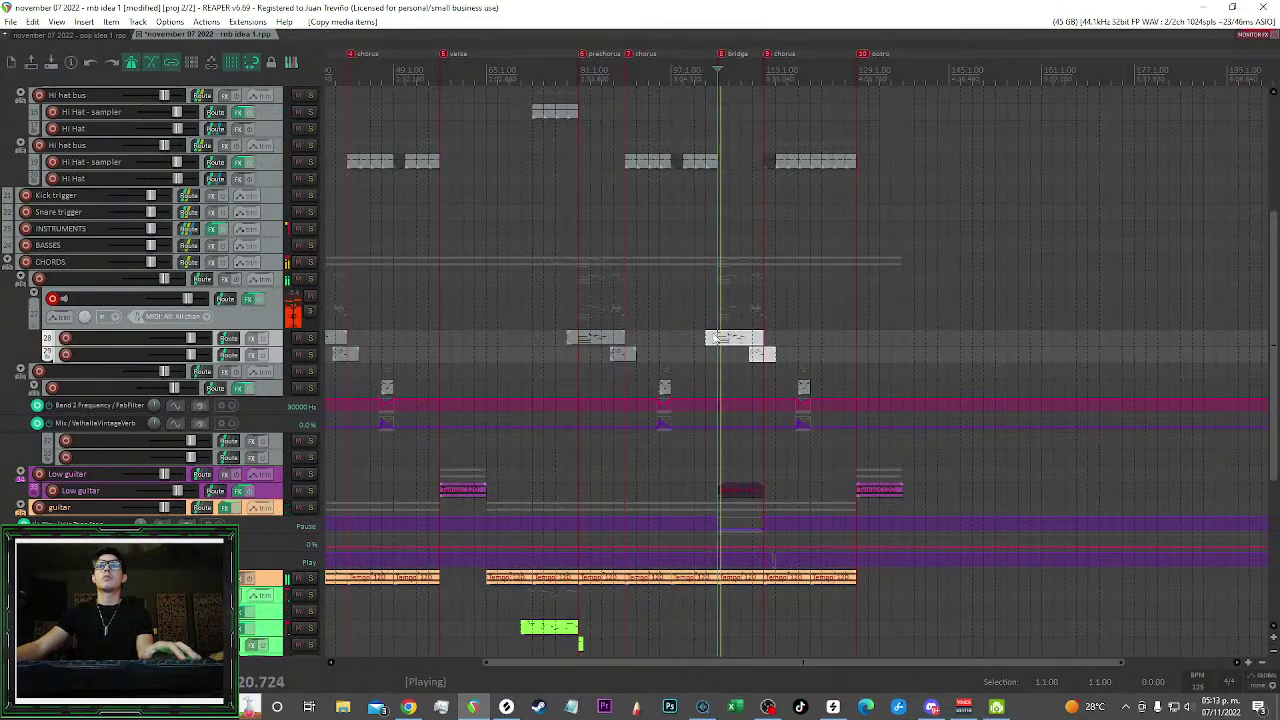
{"action": "key", "text": "ctrl+z"}
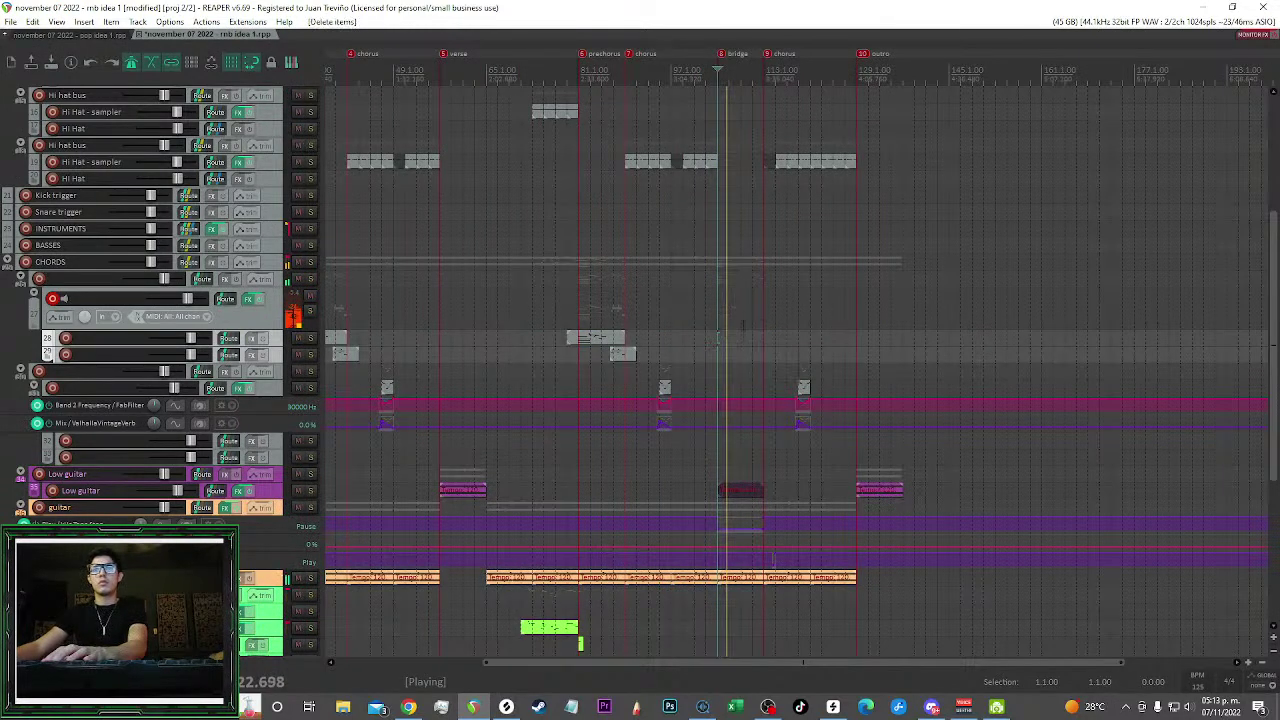
Disarm track 27 and delete the Play / kHs Tape Stop automation item over the bridge on the guitar bus
{"action": "scroll", "coordinate": [755, 323], "scroll_direction": "down", "scroll_amount": 2}
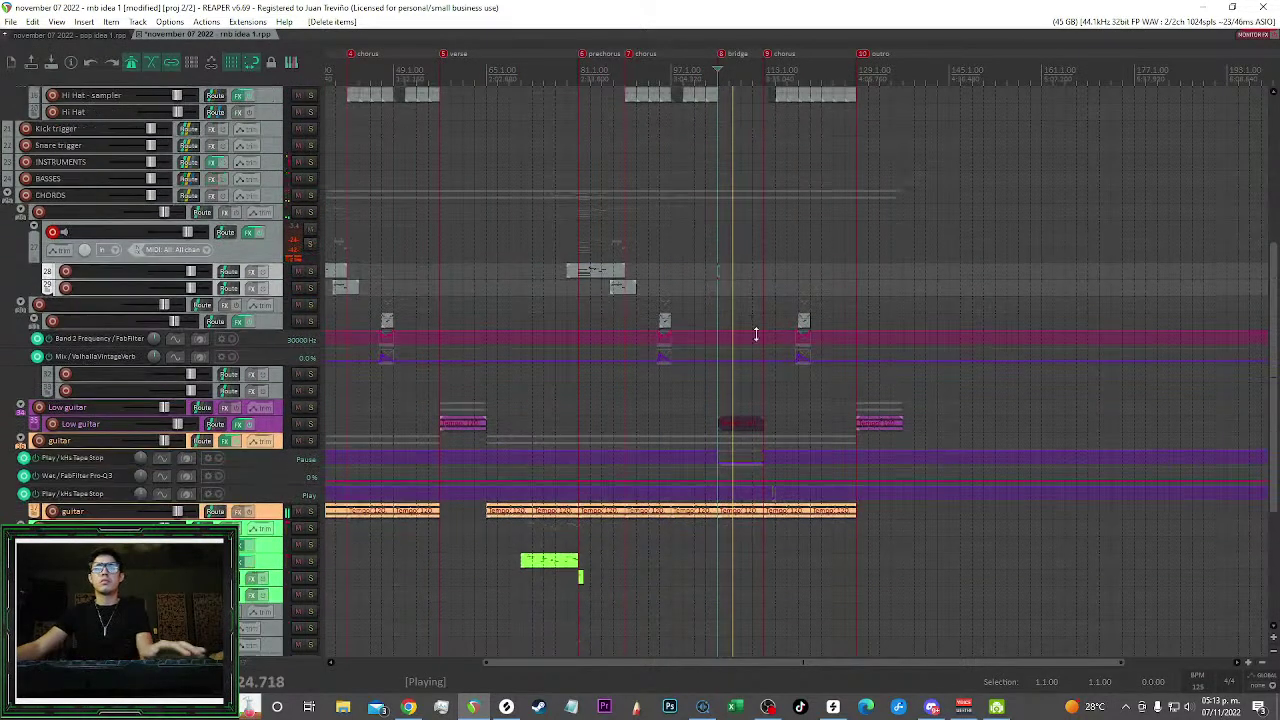
{"action": "left_click", "coordinate": [55, 231]}
{"action": "left_click", "coordinate": [746, 424]}
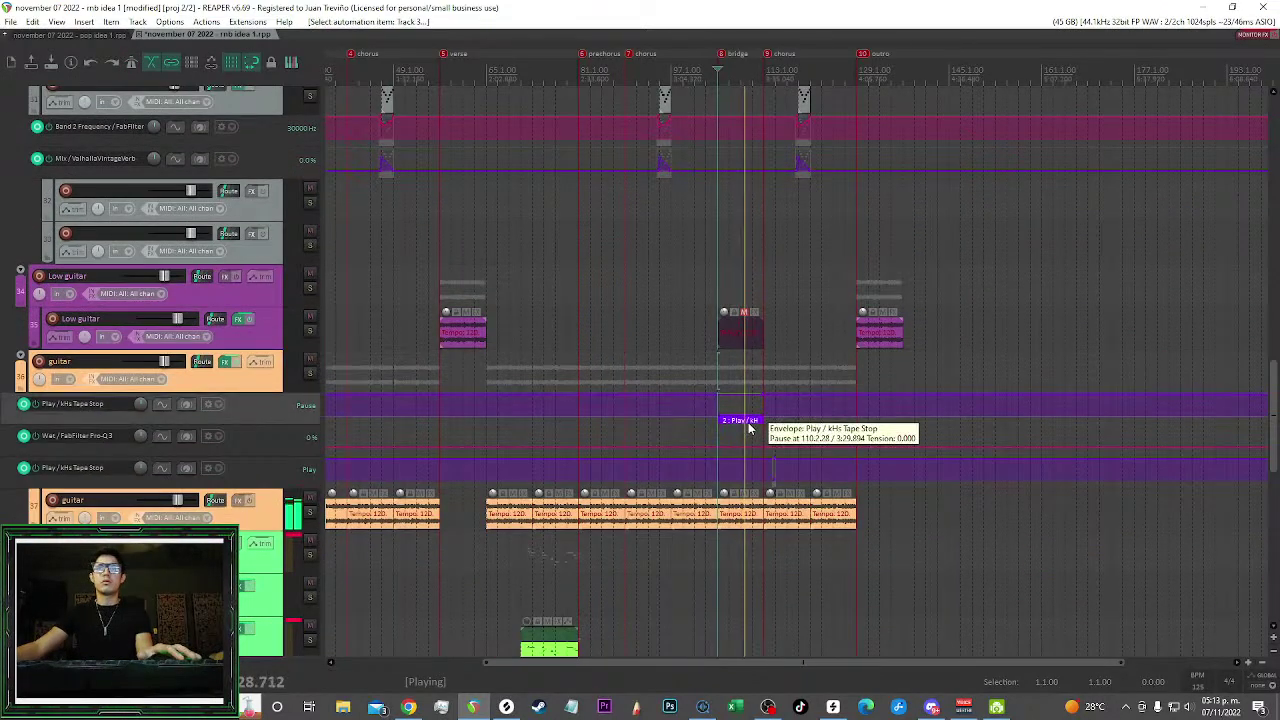
{"action": "scroll", "coordinate": [712, 150], "scroll_direction": "up", "scroll_amount": 2}
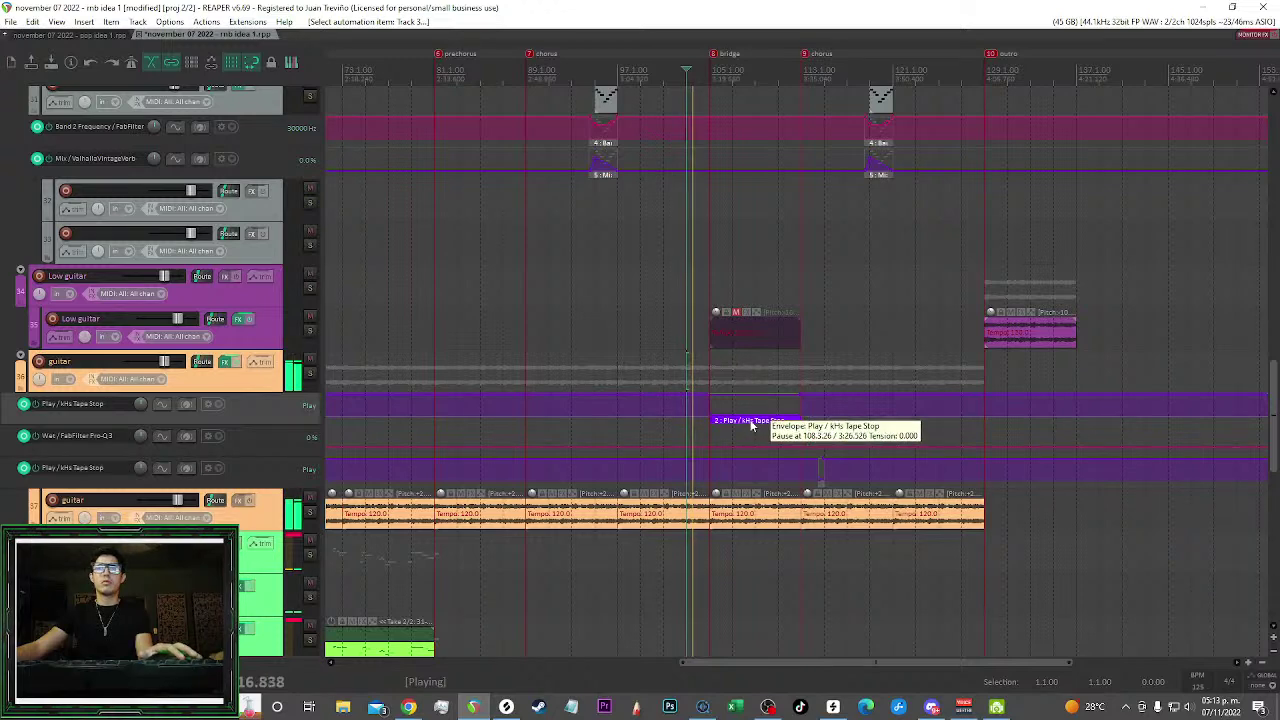
{"action": "key", "text": "Delete"}
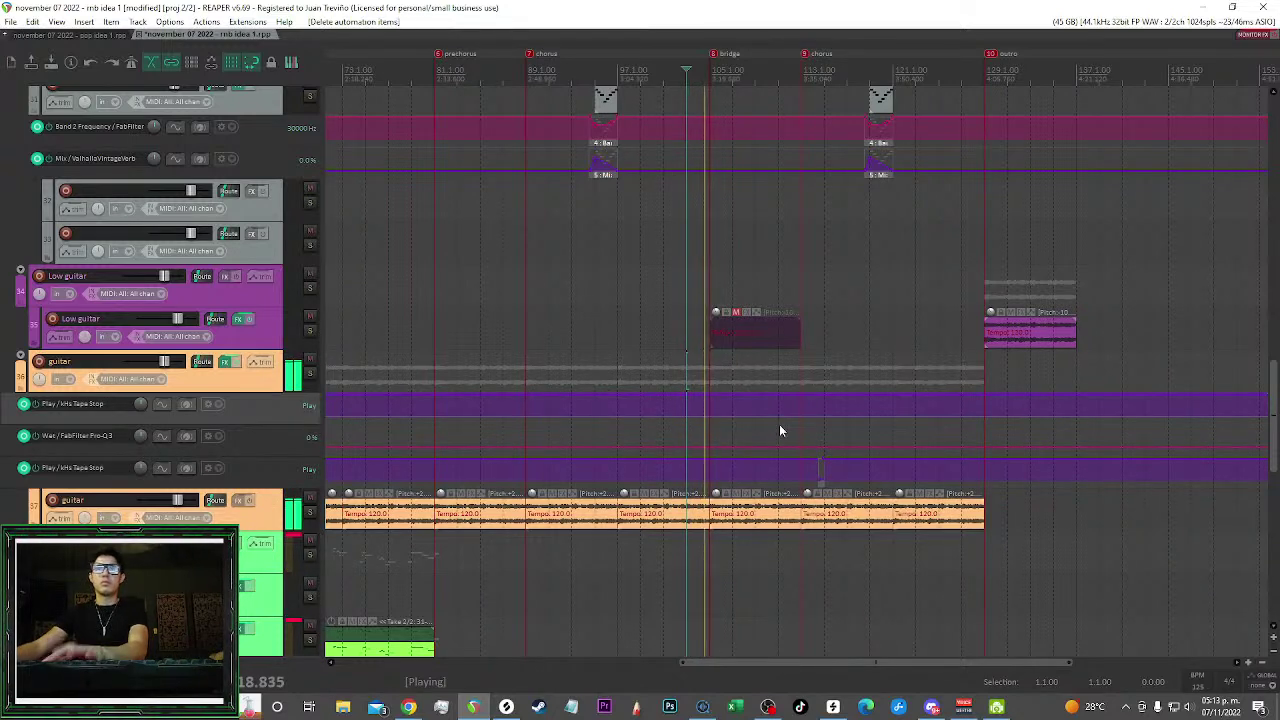
Automate the guitar bus's Wet / FabFilter Pro-Q 3 envelope over the bridge, ramping it up from bar 111 to the chorus
{"action": "scroll", "coordinate": [786, 414], "scroll_direction": "up", "scroll_amount": 2}
{"action": "mouse_move", "coordinate": [722, 413]}
{"action": "left_mouse_down"}
{"action": "mouse_move", "coordinate": [787, 413]}
{"action": "mouse_move", "coordinate": [779, 257]}
{"action": "mouse_move", "coordinate": [774, 266]}
{"action": "left_mouse_up"}
{"action": "scroll", "coordinate": [767, 375], "scroll_direction": "up", "scroll_amount": 4}
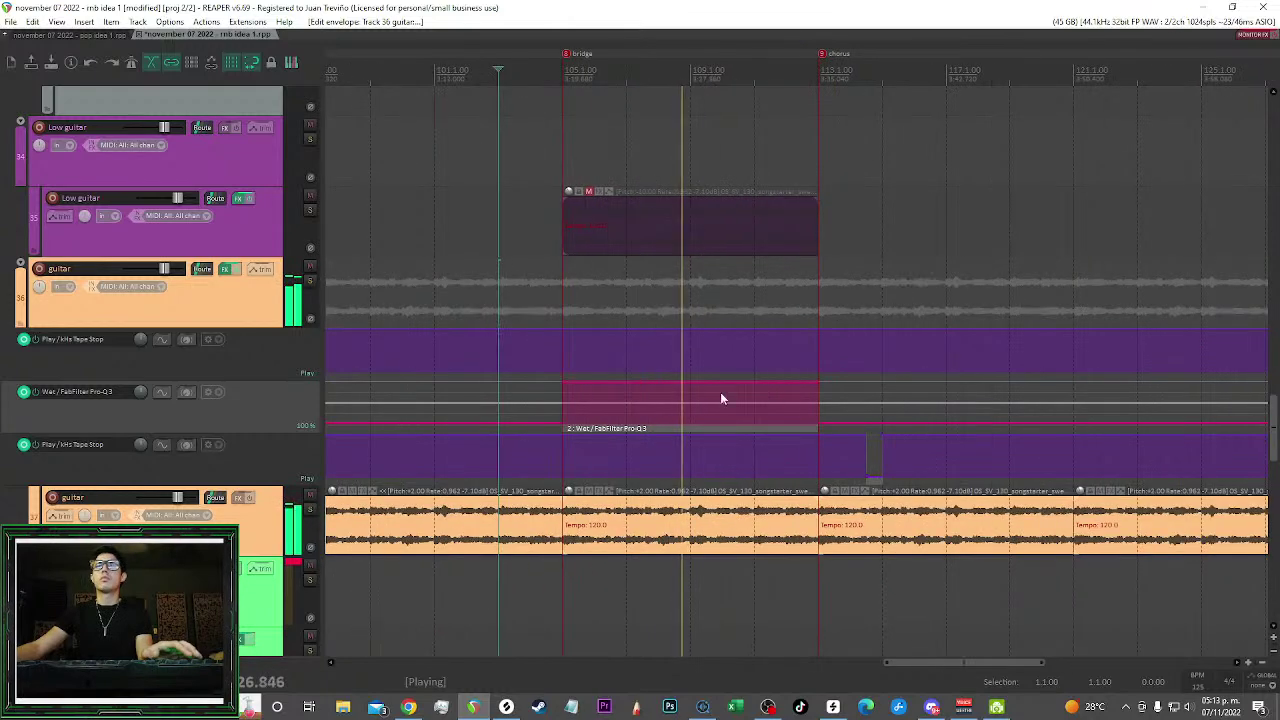
{"action": "mouse_move", "coordinate": [699, 395]}
{"action": "left_mouse_down"}
{"action": "mouse_move", "coordinate": [725, 503]}
{"action": "mouse_move", "coordinate": [570, 414]}
{"action": "mouse_move", "coordinate": [591, 522]}
{"action": "left_mouse_up"}
{"action": "left_click_drag", "start_coordinate": [752, 420], "coordinate": [760, 434]}
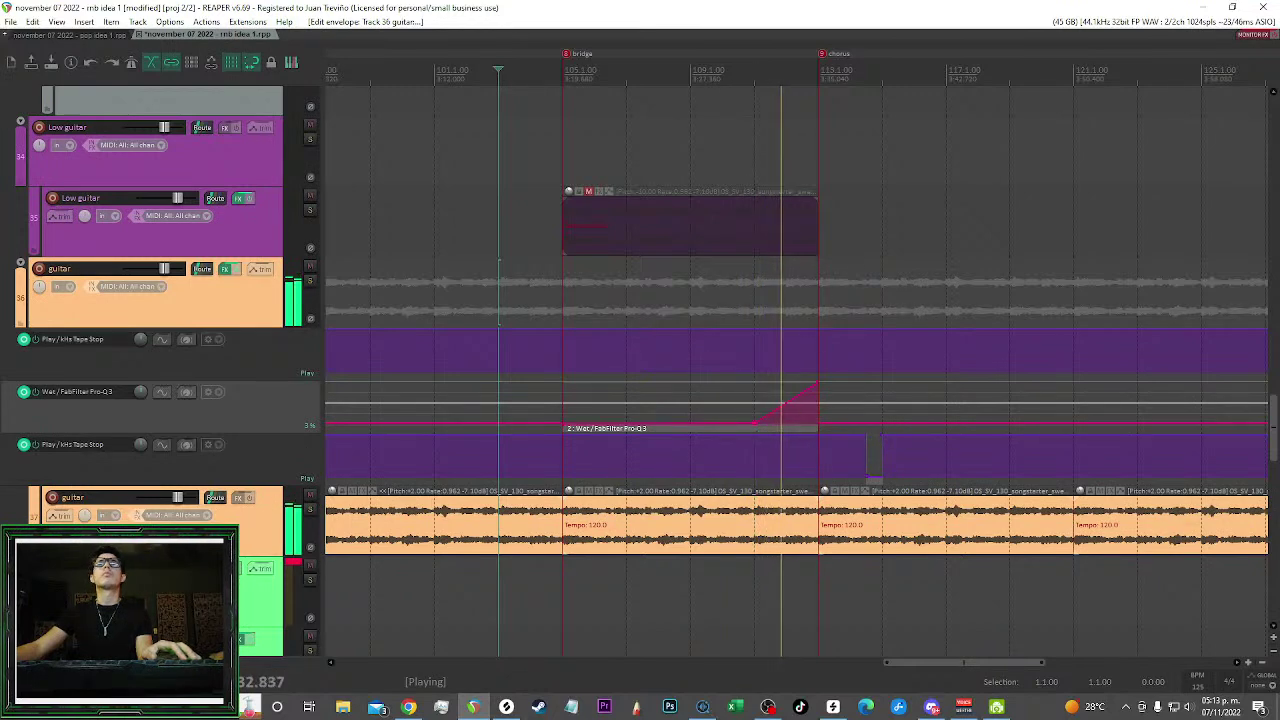
{"action": "scroll", "coordinate": [866, 208], "scroll_direction": "up", "scroll_amount": 2}
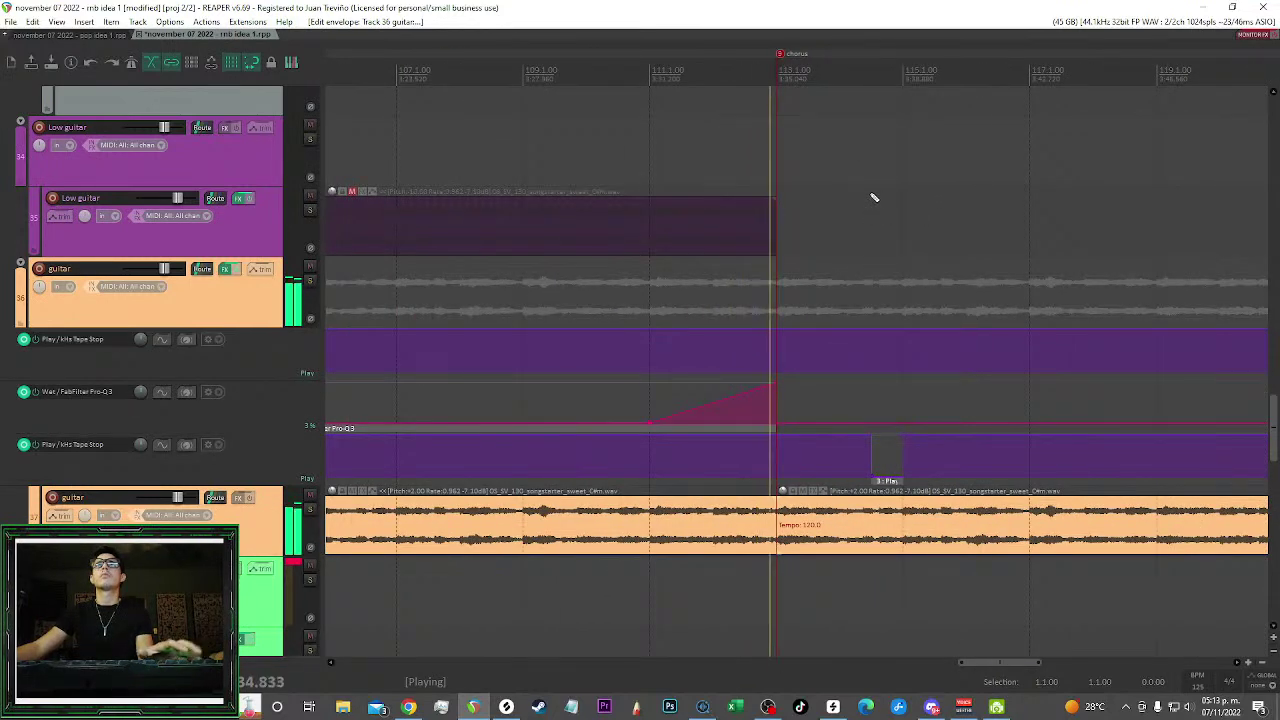
Play the arrangement from the start and review the sections through the first prechorus
{"action": "scroll", "coordinate": [878, 197], "scroll_direction": "down", "scroll_amount": 2}
{"action": "scroll", "coordinate": [903, 197], "scroll_direction": "down", "scroll_amount": 4}
{"action": "scroll", "coordinate": [836, 241], "scroll_direction": "down", "scroll_amount": 3}
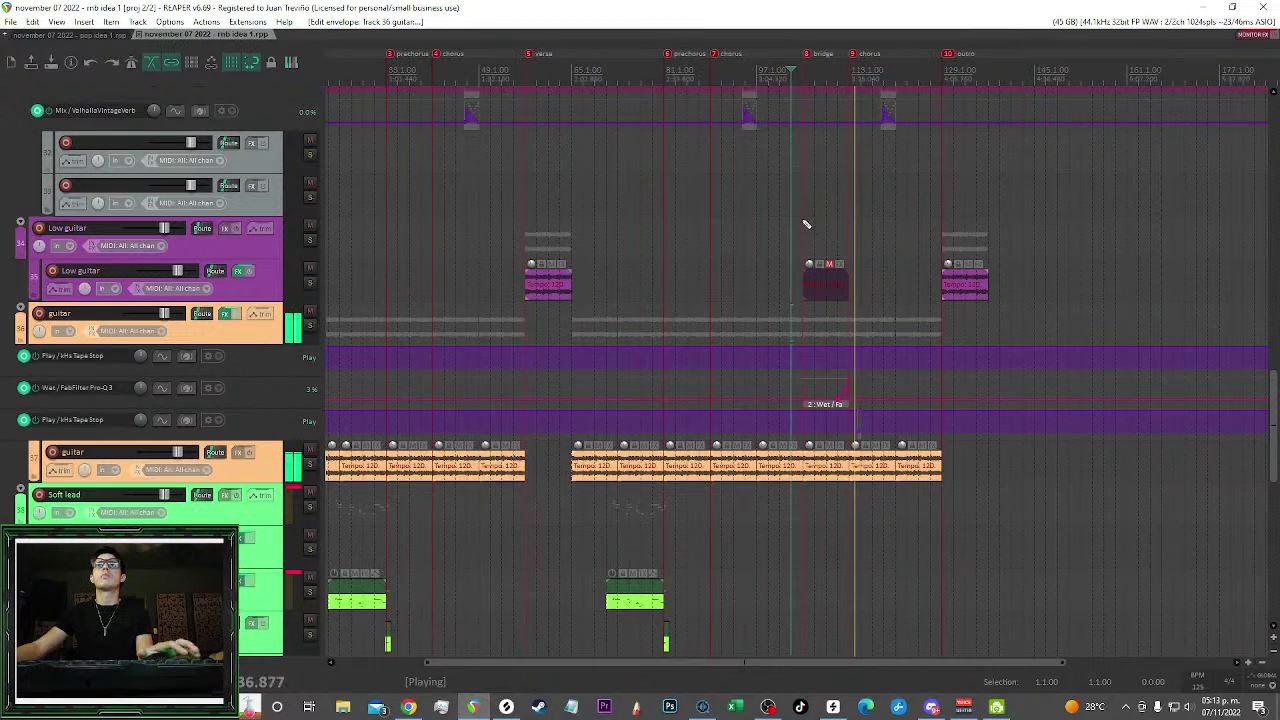
{"action": "scroll", "coordinate": [790, 230], "scroll_direction": "down", "scroll_amount": 3}
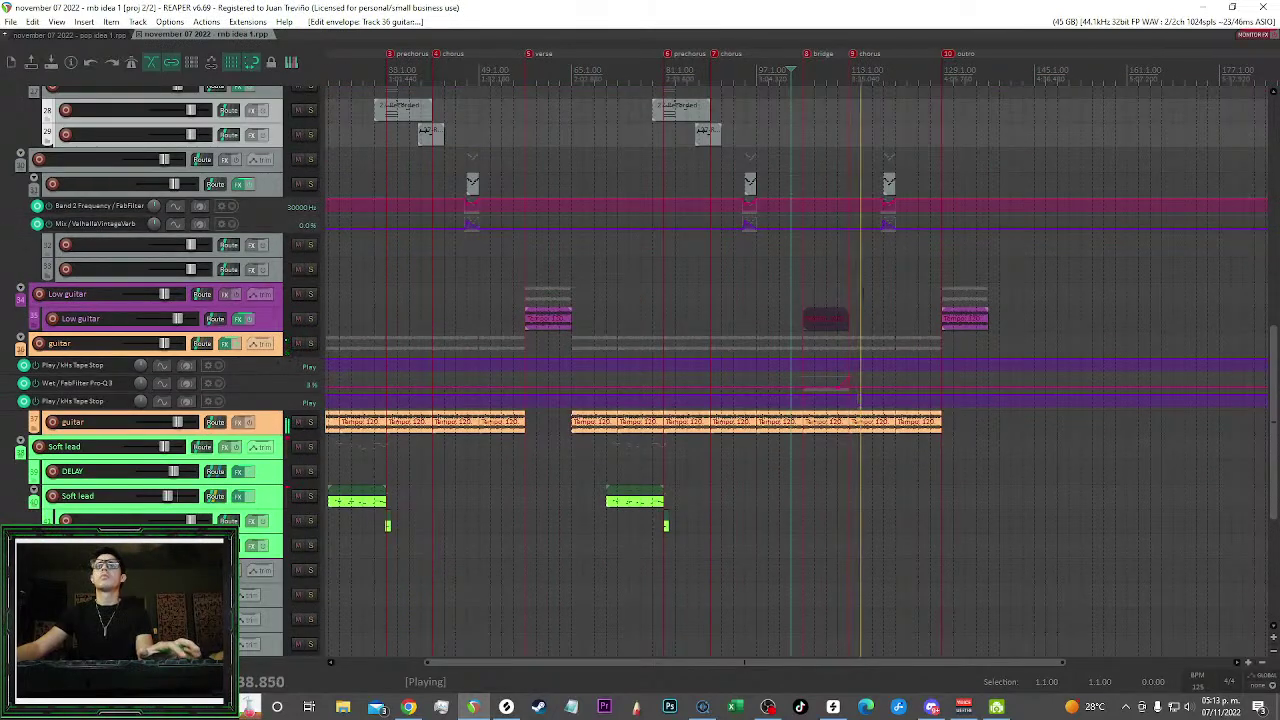
{"action": "scroll", "coordinate": [862, 291], "scroll_direction": "down", "scroll_amount": 3}
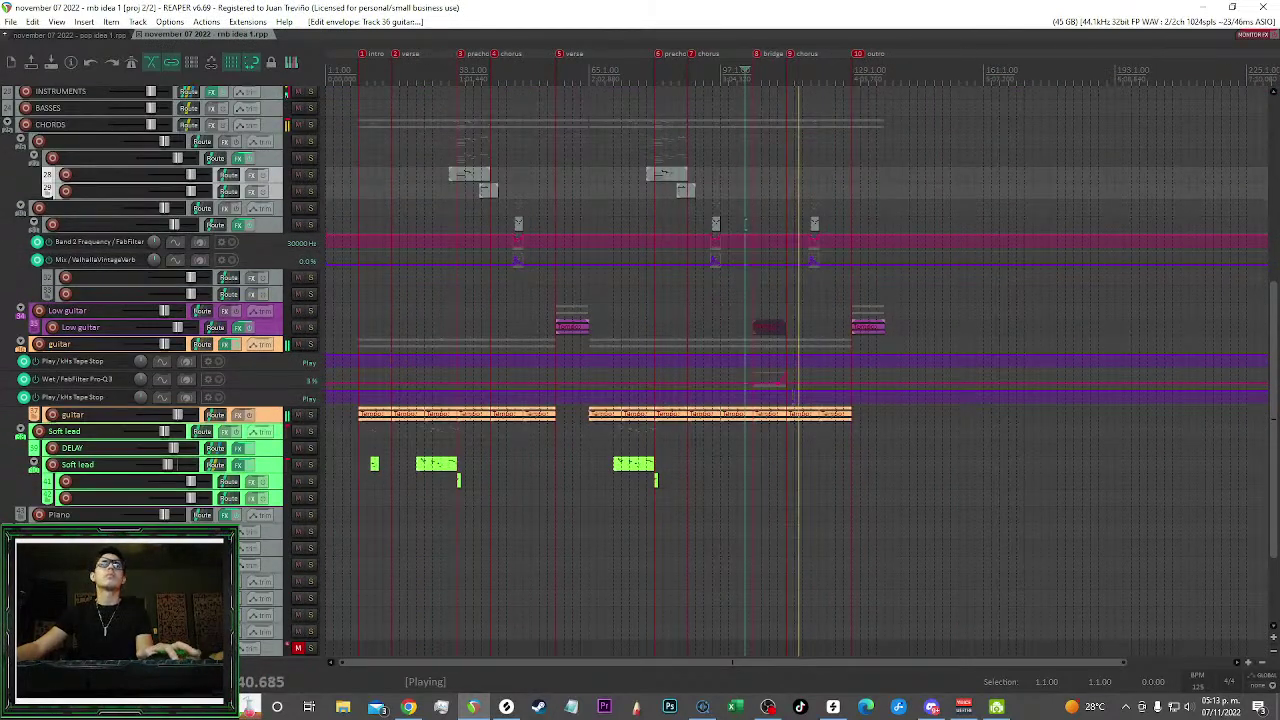
{"action": "key", "text": "Home"}
{"action": "scroll", "coordinate": [392, 150], "scroll_direction": "up", "scroll_amount": 2}
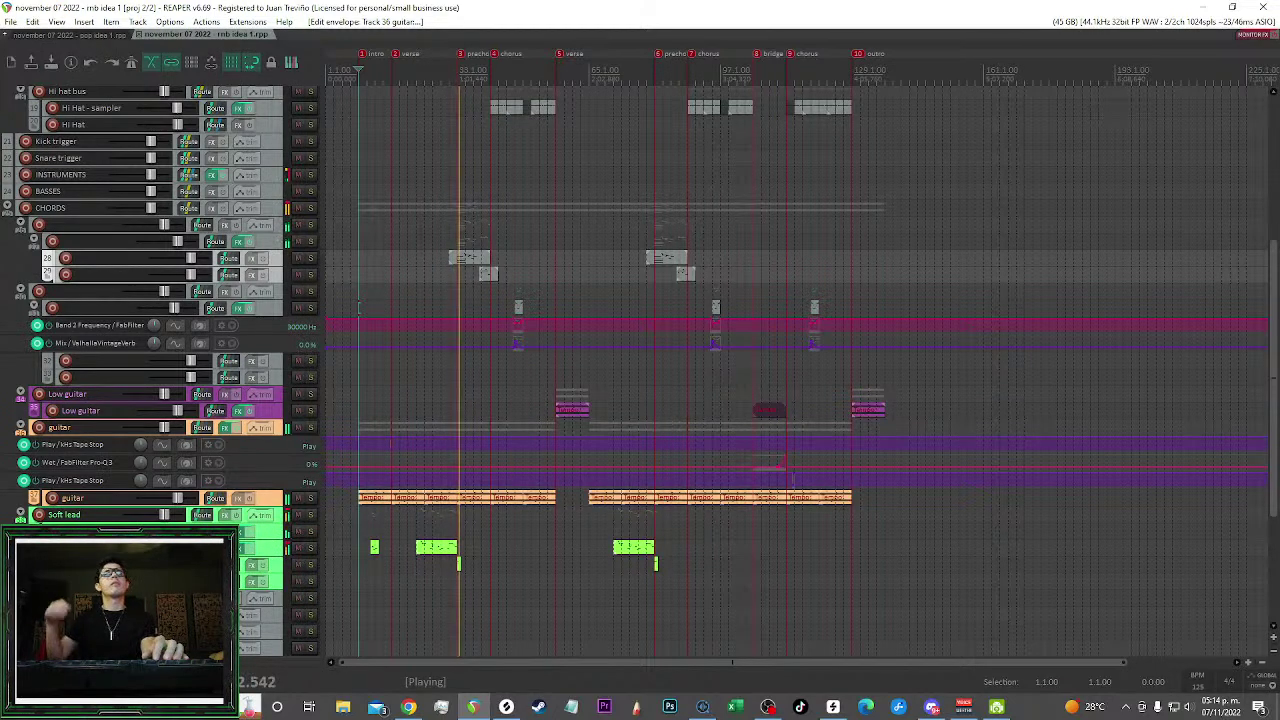
{"action": "scroll", "coordinate": [494, 245], "scroll_direction": "up", "scroll_amount": 2}
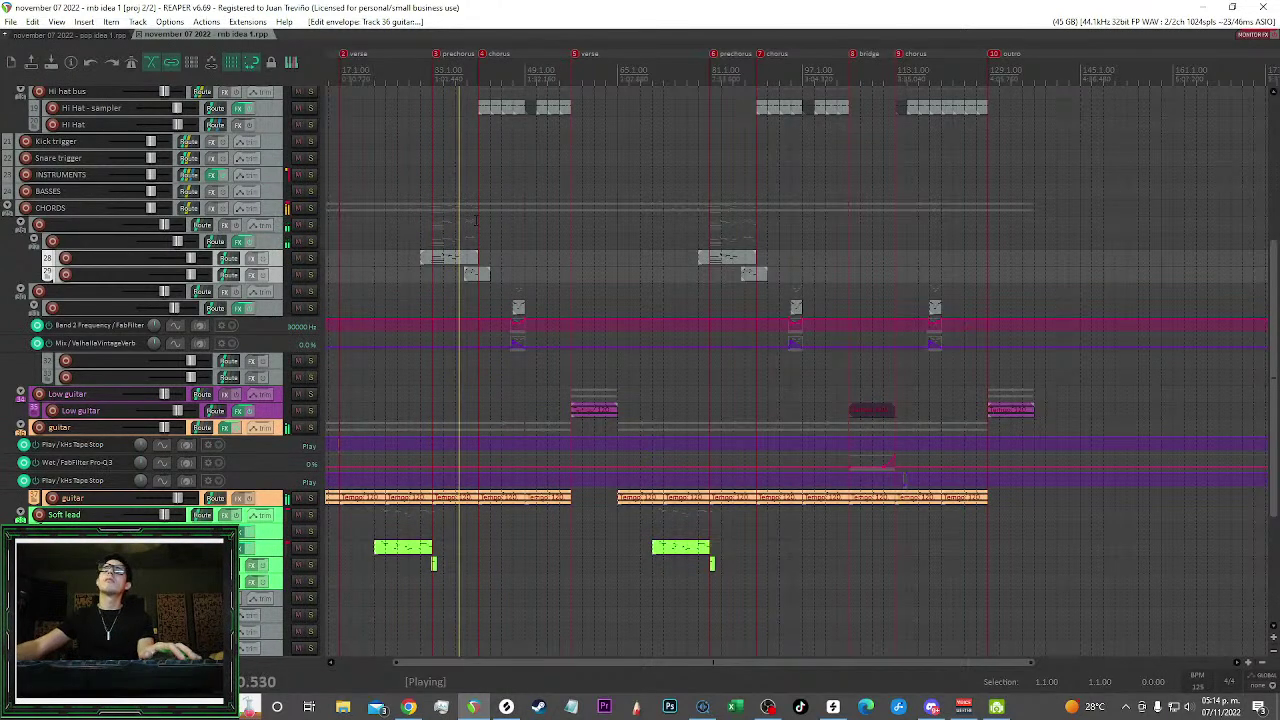
Open track 28's first prechorus item for MIDI editing and raise the F#4 note at bar 37 to G#4
{"action": "scroll", "coordinate": [500, 195], "scroll_direction": "up", "scroll_amount": 6}
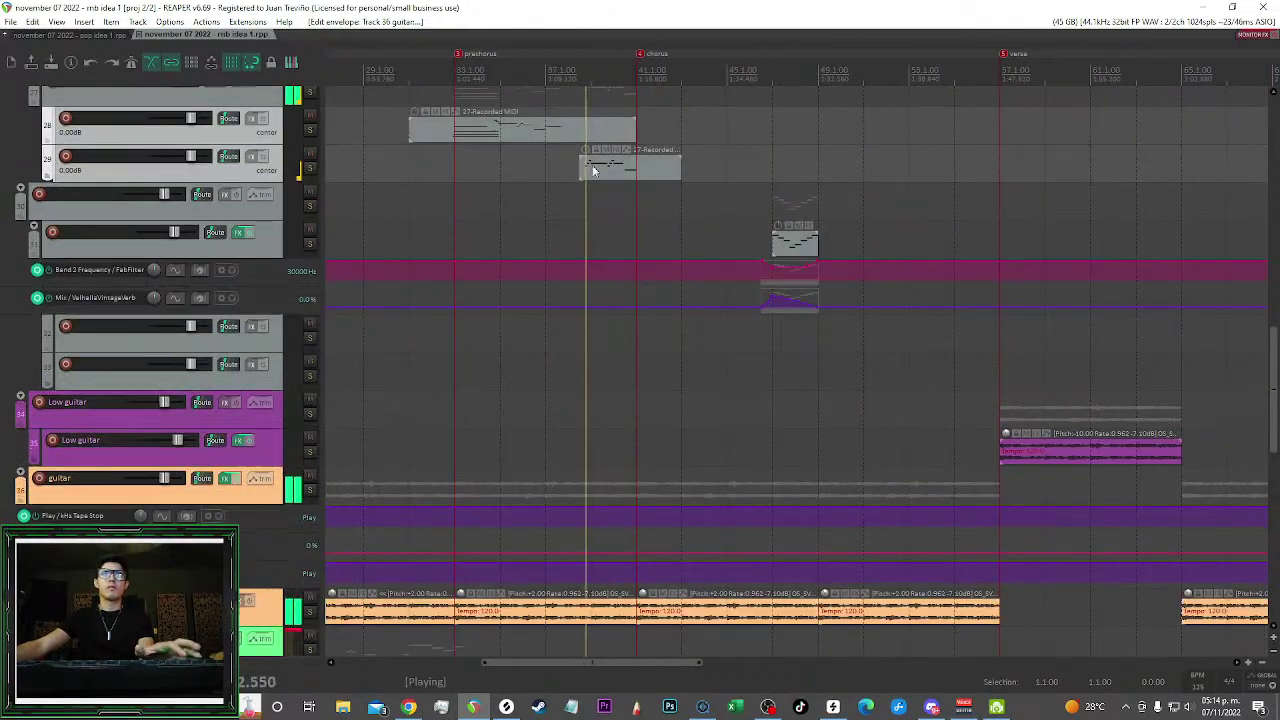
{"action": "scroll", "coordinate": [594, 126], "scroll_direction": "up", "scroll_amount": 2}
{"action": "scroll", "coordinate": [600, 143], "scroll_direction": "up", "scroll_amount": 2}
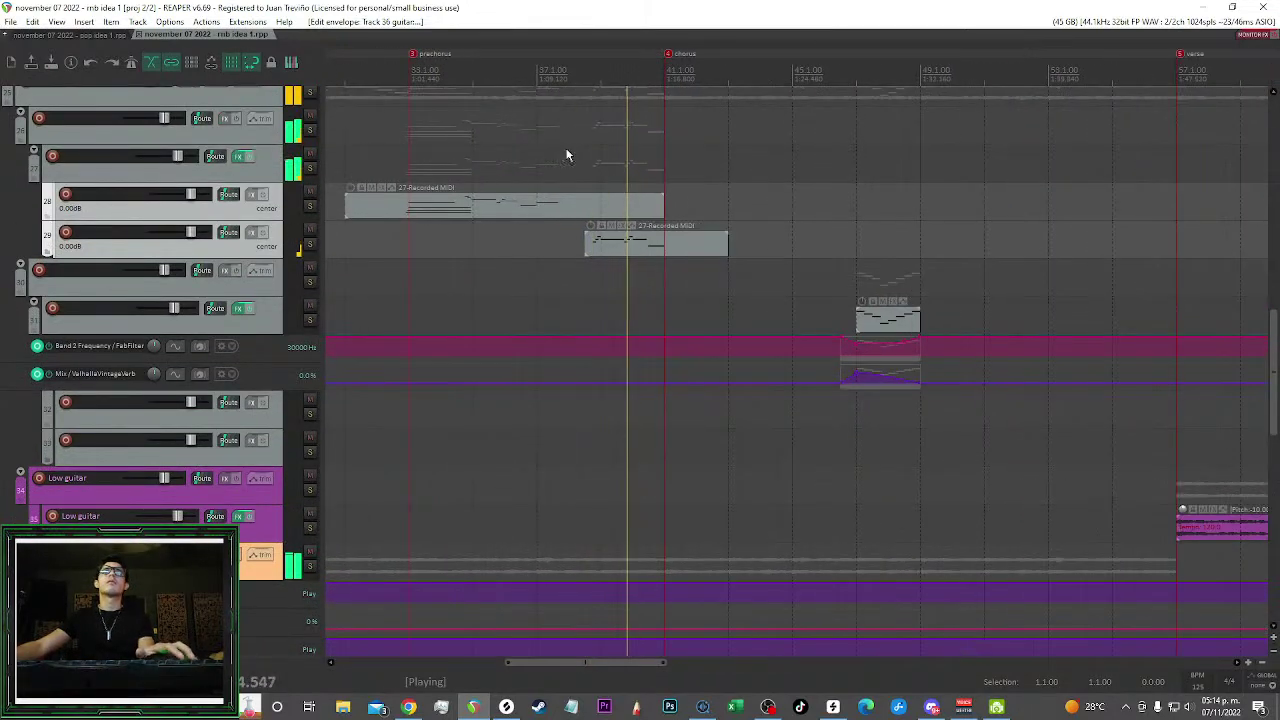
{"action": "scroll", "coordinate": [646, 157], "scroll_direction": "down", "scroll_amount": 3}
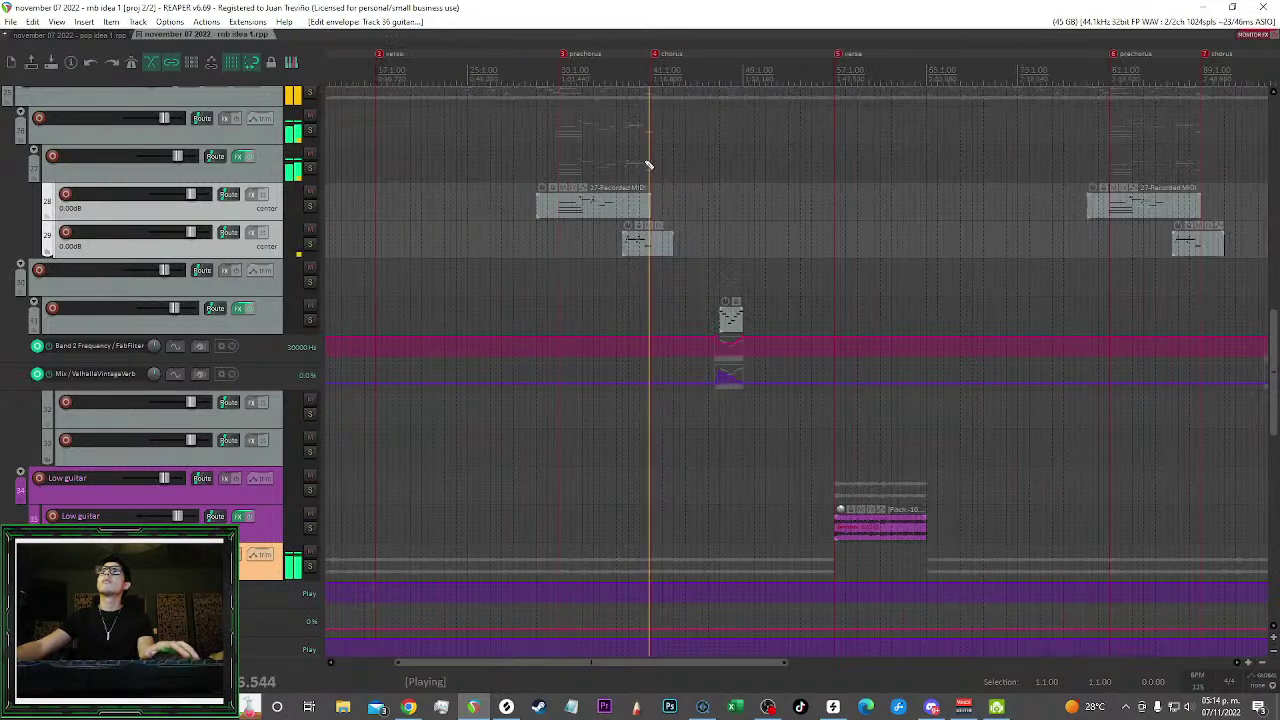
{"action": "scroll", "coordinate": [646, 168], "scroll_direction": "up", "scroll_amount": 2}
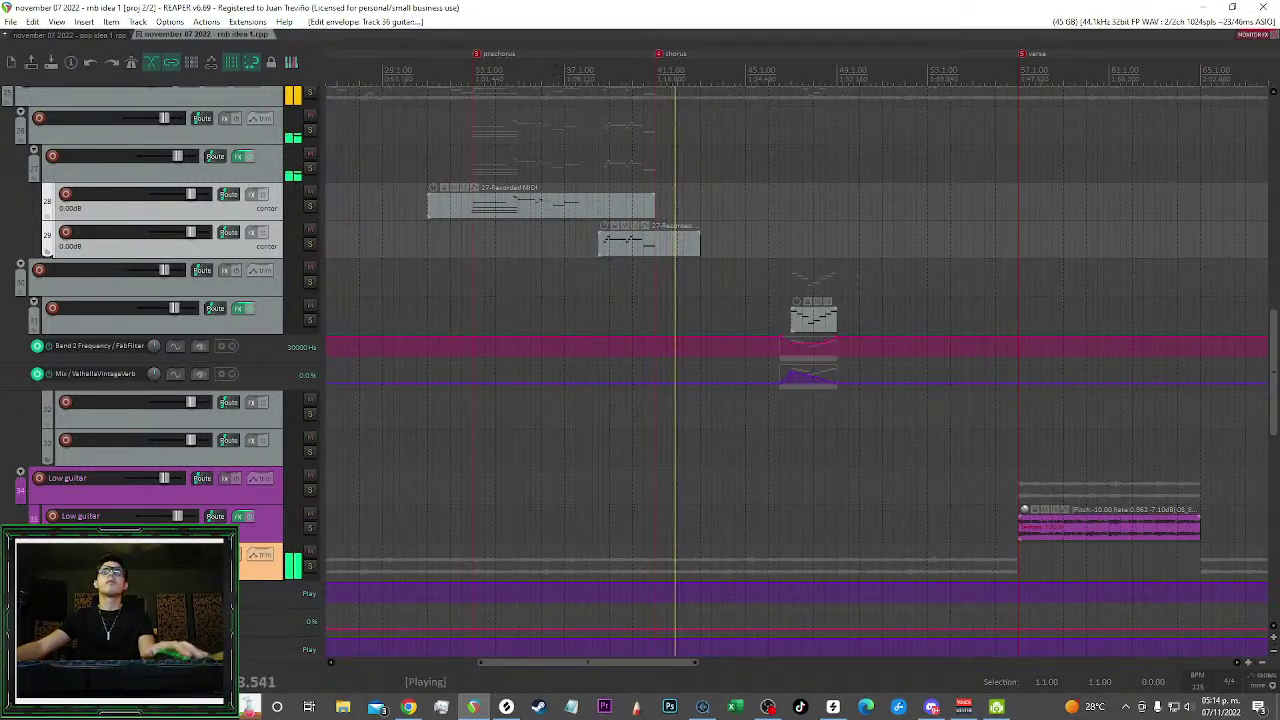
{"action": "scroll", "coordinate": [590, 170], "scroll_direction": "up", "scroll_amount": 2}
{"action": "double_click", "coordinate": [578, 205]}
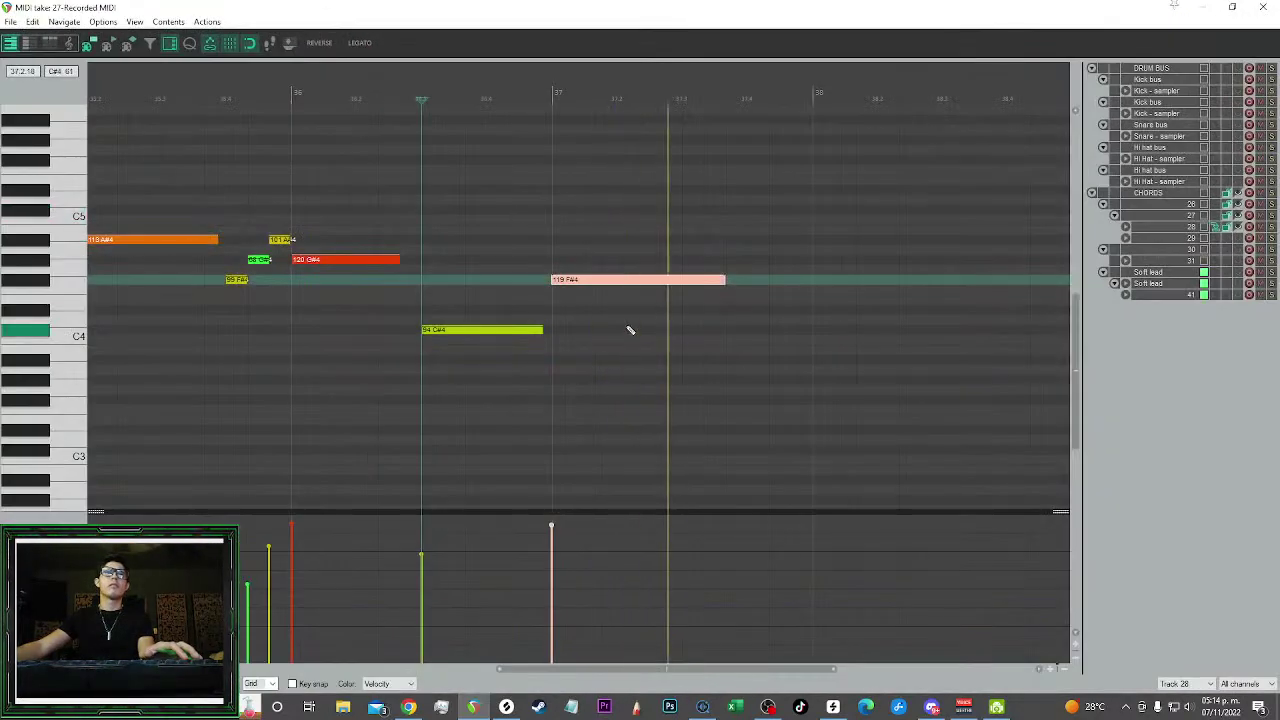
{"action": "key", "text": "Up"}
{"action": "key", "text": "Up"}
{"action": "key", "text": "space"}
Play the edited prechorus phrase from the end of bar 34 and close the MIDI editor
{"action": "scroll", "coordinate": [629, 329], "scroll_direction": "down", "scroll_amount": 2}
{"action": "left_click", "coordinate": [701, 177]}
{"action": "left_click", "coordinate": [246, 92]}
{"action": "key", "text": "space"}
{"action": "key", "text": "space"}
{"action": "key", "text": "space"}
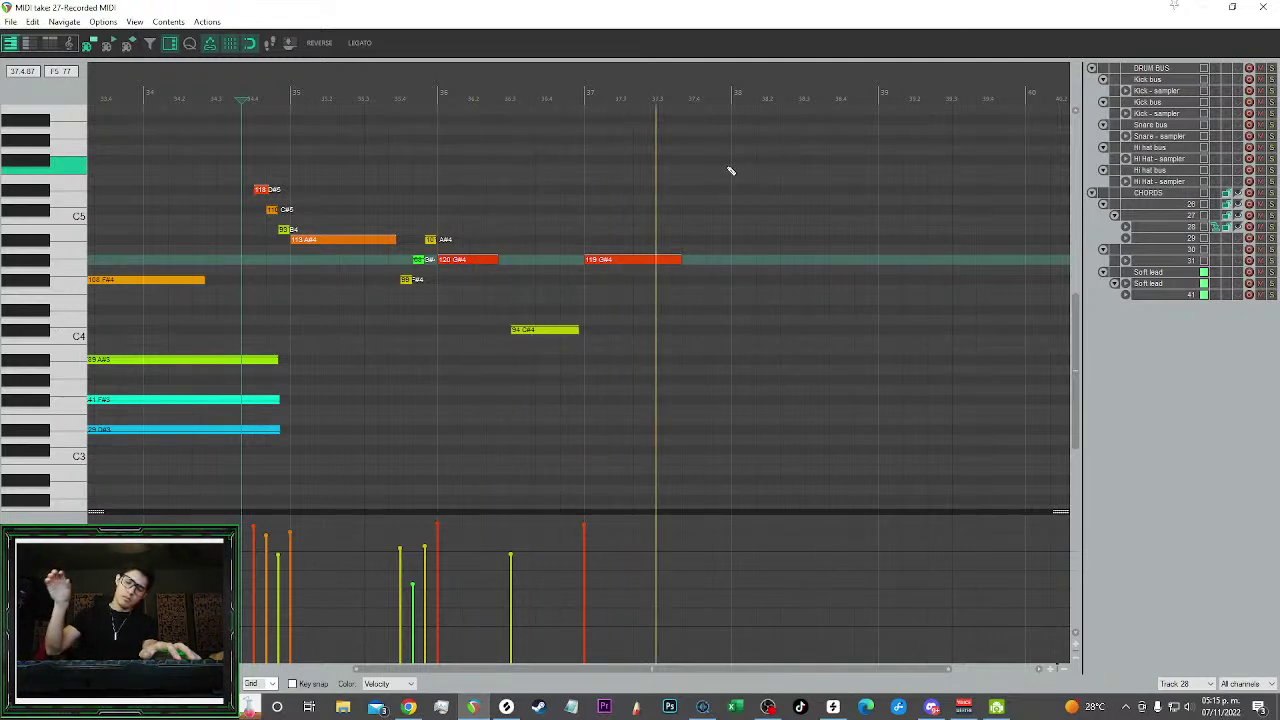
{"action": "left_click", "coordinate": [1263, 7]}
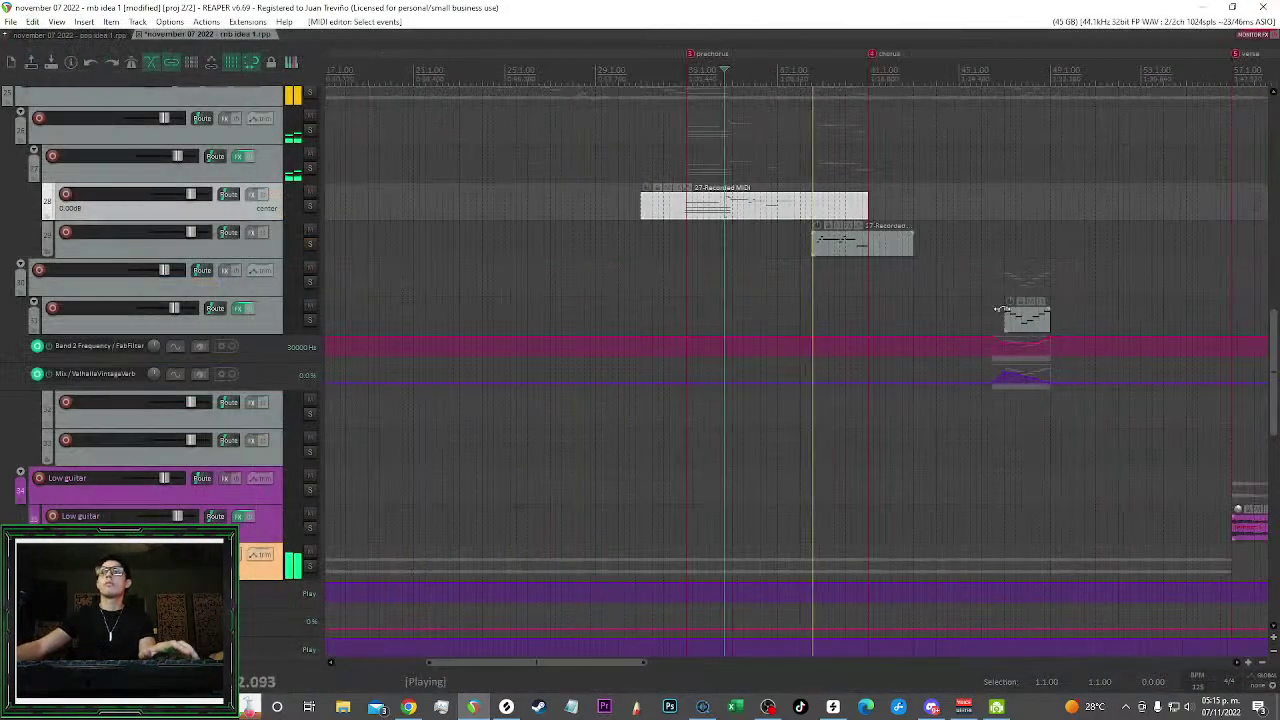
Raise the matching F#4 note at bar 85 to G#4 in track 28's second prechorus item
{"action": "scroll", "coordinate": [995, 244], "scroll_direction": "right", "scroll_amount": 3}
{"action": "scroll", "coordinate": [995, 244], "scroll_direction": "down", "scroll_amount": 5}
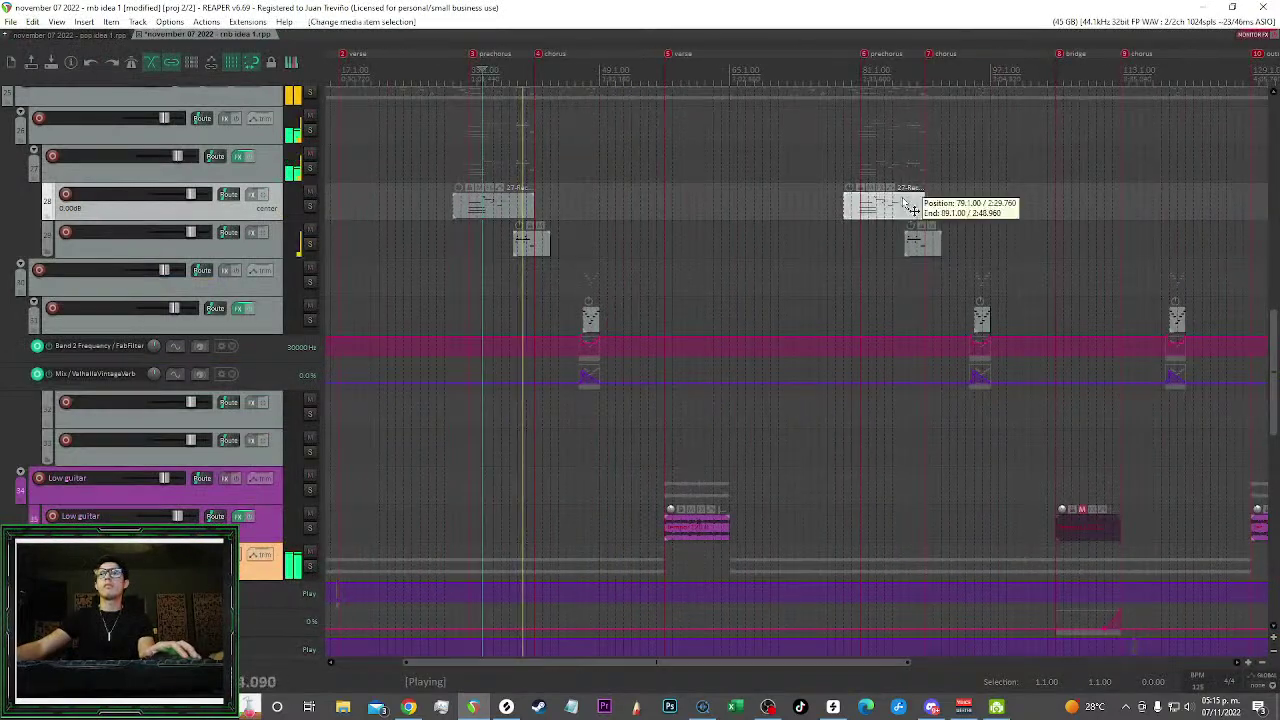
{"action": "double_click", "coordinate": [878, 205]}
{"action": "scroll", "coordinate": [853, 275], "scroll_direction": "down", "scroll_amount": 5}
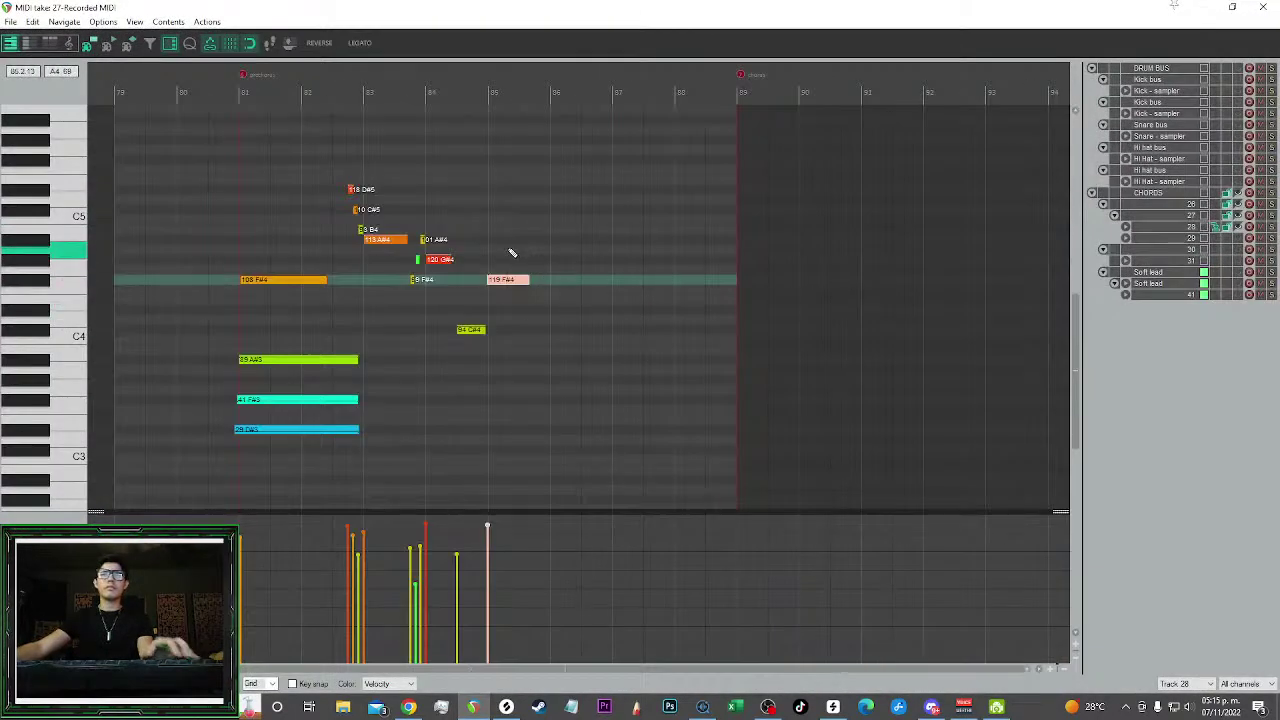
{"action": "key", "text": "Up"}
{"action": "key", "text": "Up"}
{"action": "left_click", "coordinate": [1262, 7]}
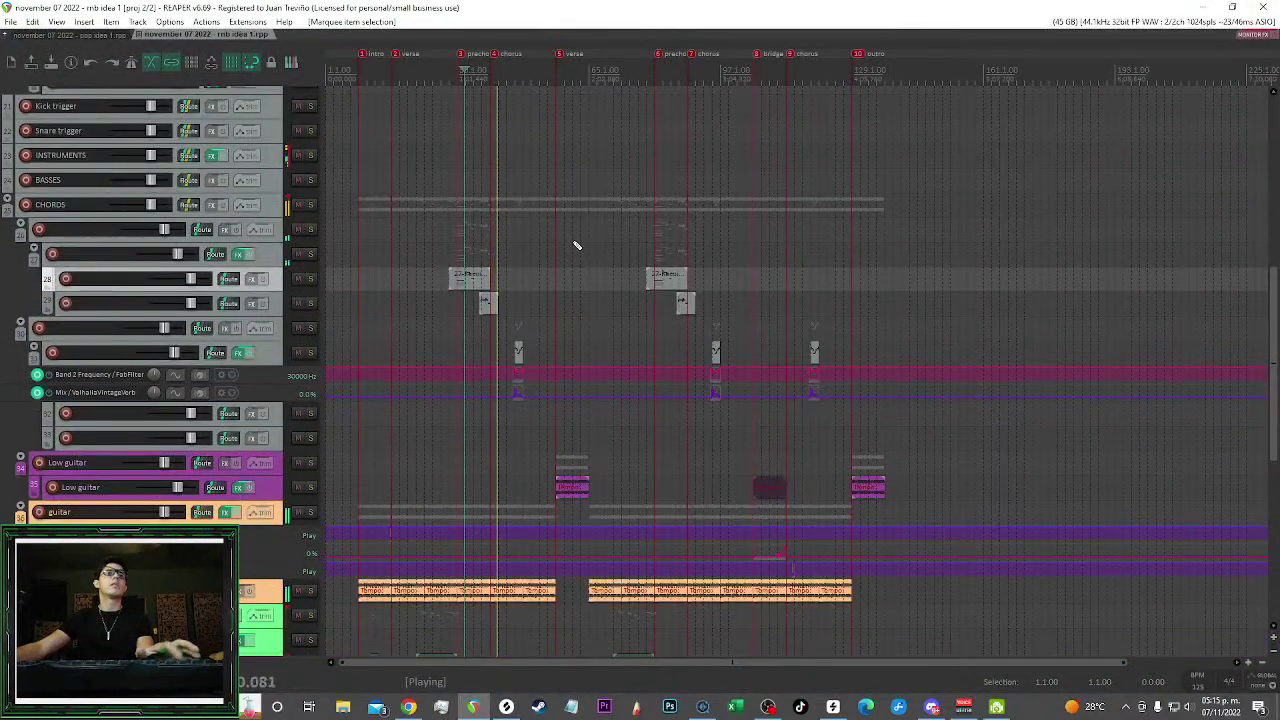
Select tracks 26 through 29 and color them mint green
{"action": "scroll", "coordinate": [585, 260], "scroll_direction": "up", "scroll_amount": 3}
{"action": "left_click", "coordinate": [281, 231]}
{"action": "left_click", "coordinate": [281, 302], "text": "shift"}
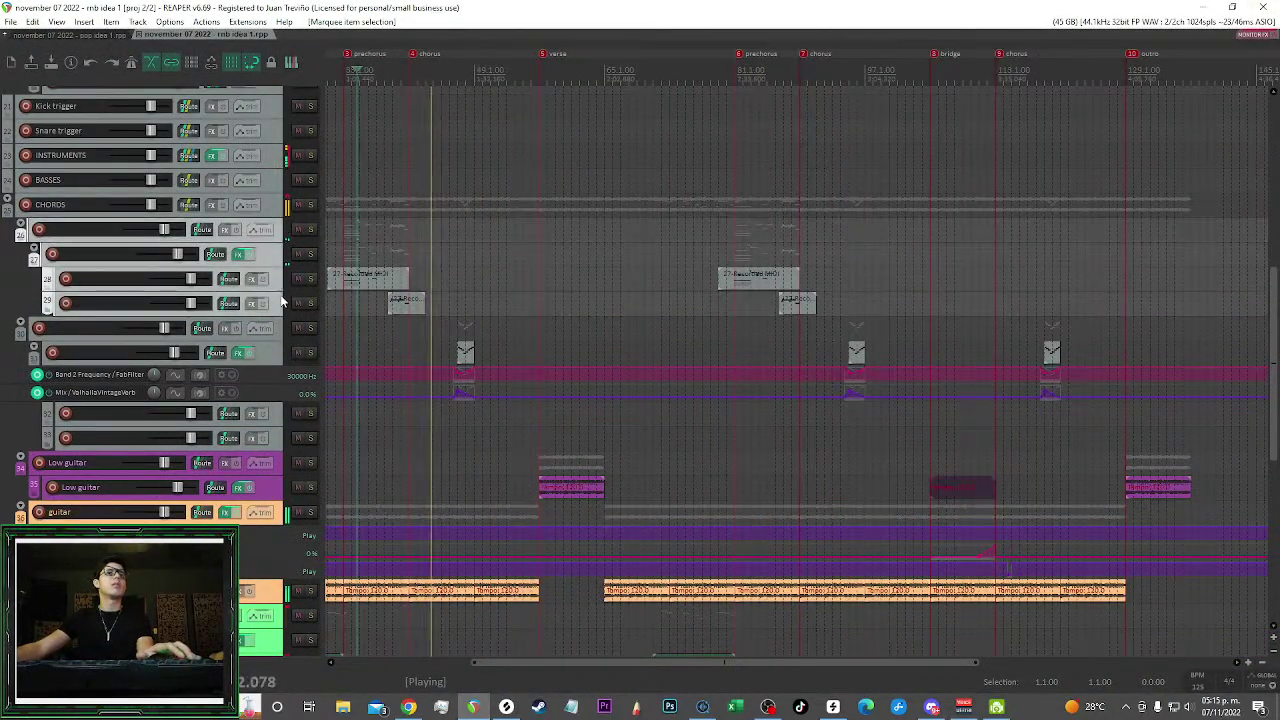
{"action": "key", "text": "shift+c"}
Open track 31's chorus MIDI item at bar 47 and delete its G#4 note at beat 47.2
{"action": "scroll", "coordinate": [477, 254], "scroll_direction": "up", "scroll_amount": 3}
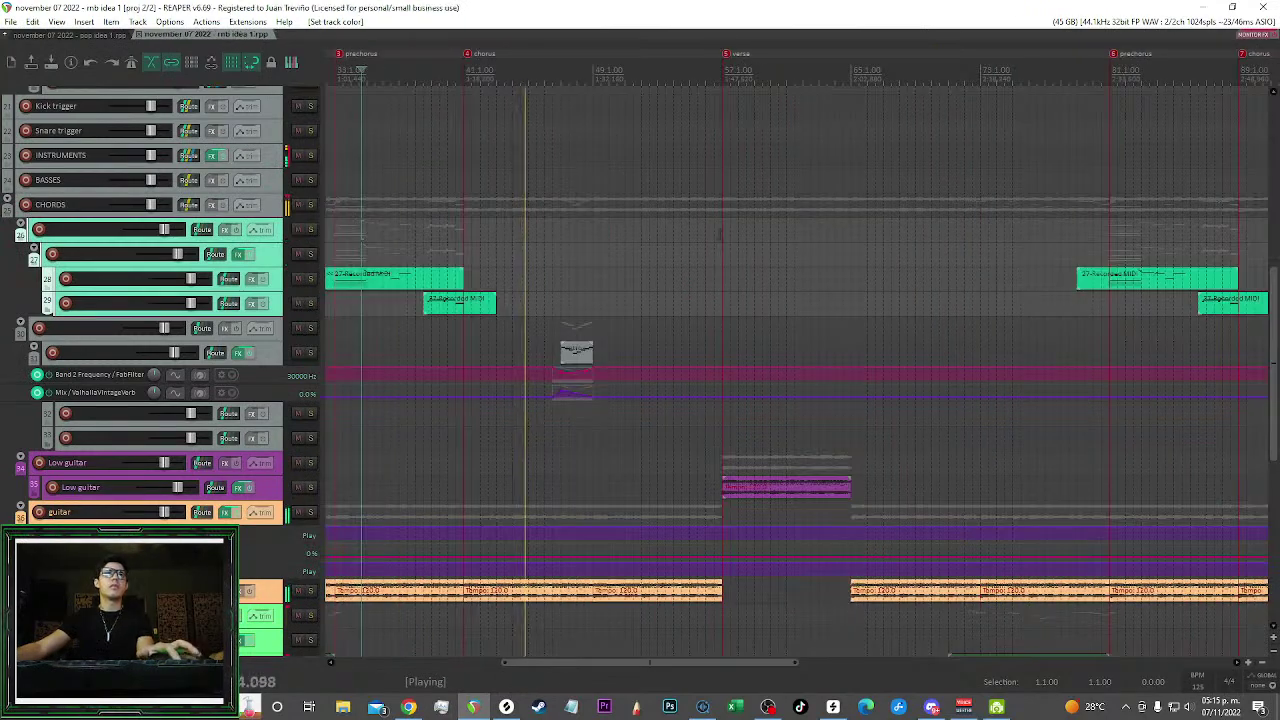
{"action": "scroll", "coordinate": [625, 261], "scroll_direction": "up", "scroll_amount": 3}
{"action": "scroll", "coordinate": [600, 252], "scroll_direction": "up", "scroll_amount": 2}
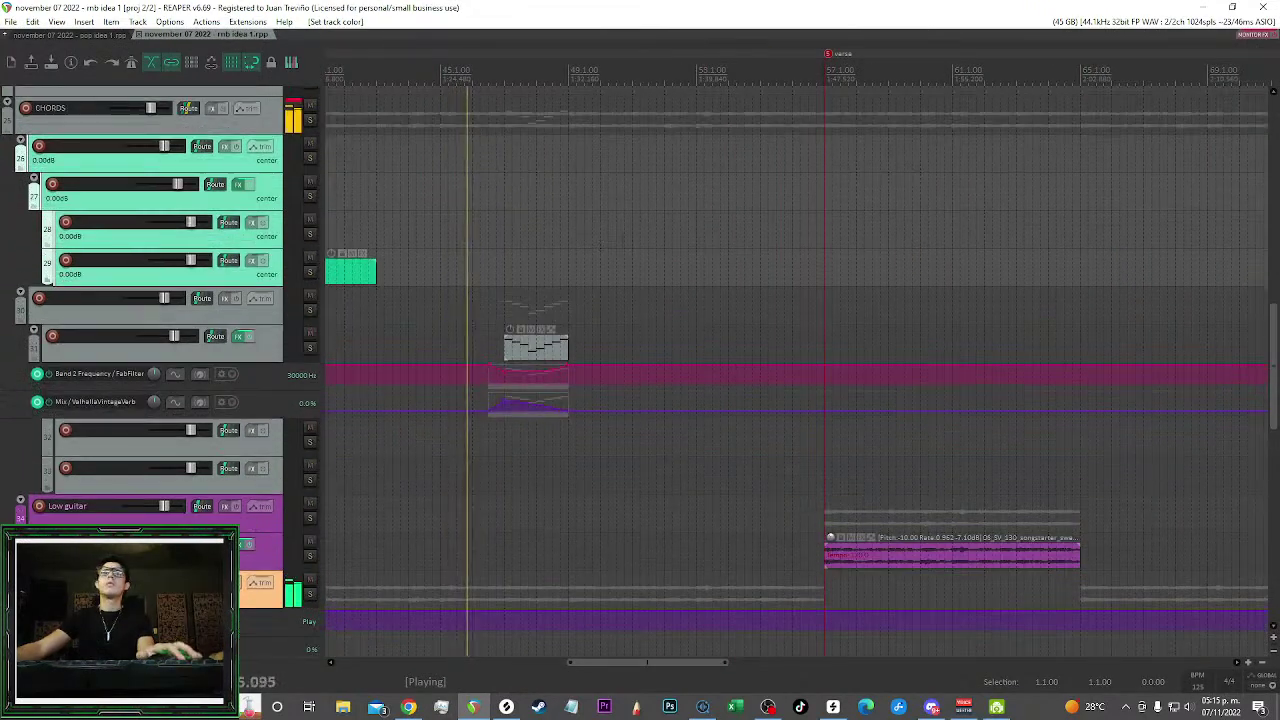
{"action": "scroll", "coordinate": [590, 300], "scroll_direction": "up", "scroll_amount": 2}
{"action": "double_click", "coordinate": [509, 347]}
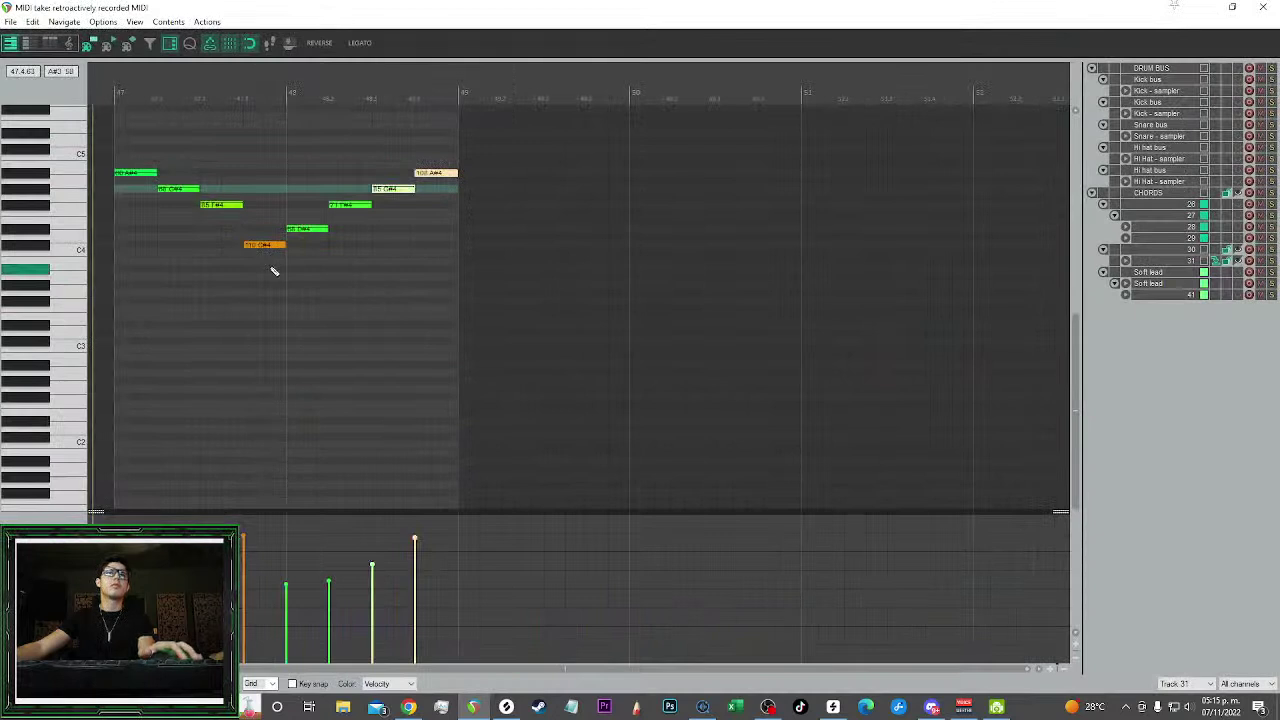
{"action": "scroll", "coordinate": [237, 283], "scroll_direction": "up", "scroll_amount": 2}
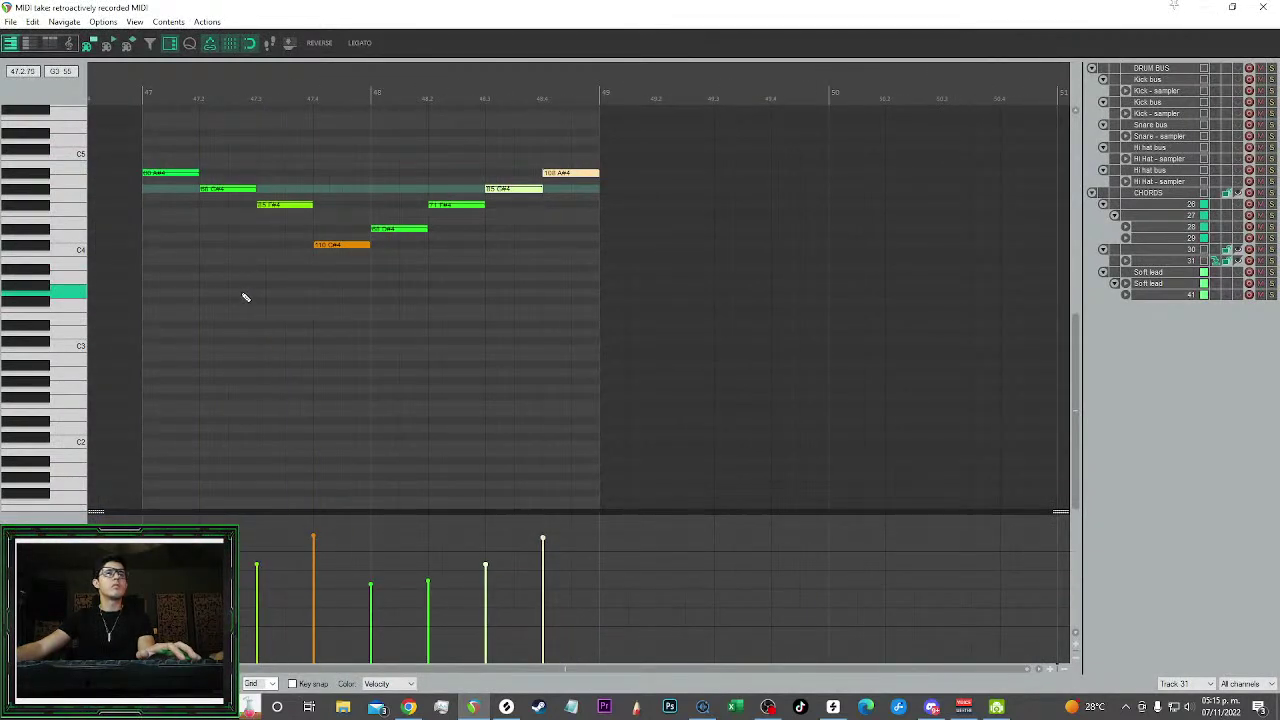
{"action": "left_click", "coordinate": [246, 294]}
{"action": "left_click", "coordinate": [228, 189]}
{"action": "key", "text": "Delete"}
{"action": "key", "text": "space"}
Delete the C#4 note at beat 47.4, the F#4 at 48.2 and the A#4 at 48.4
{"action": "left_click", "coordinate": [343, 245]}
{"action": "key", "text": "Delete"}
{"action": "left_click", "coordinate": [457, 205]}
{"action": "key", "text": "Delete"}
{"action": "left_click", "coordinate": [571, 173]}
{"action": "key", "text": "Delete"}
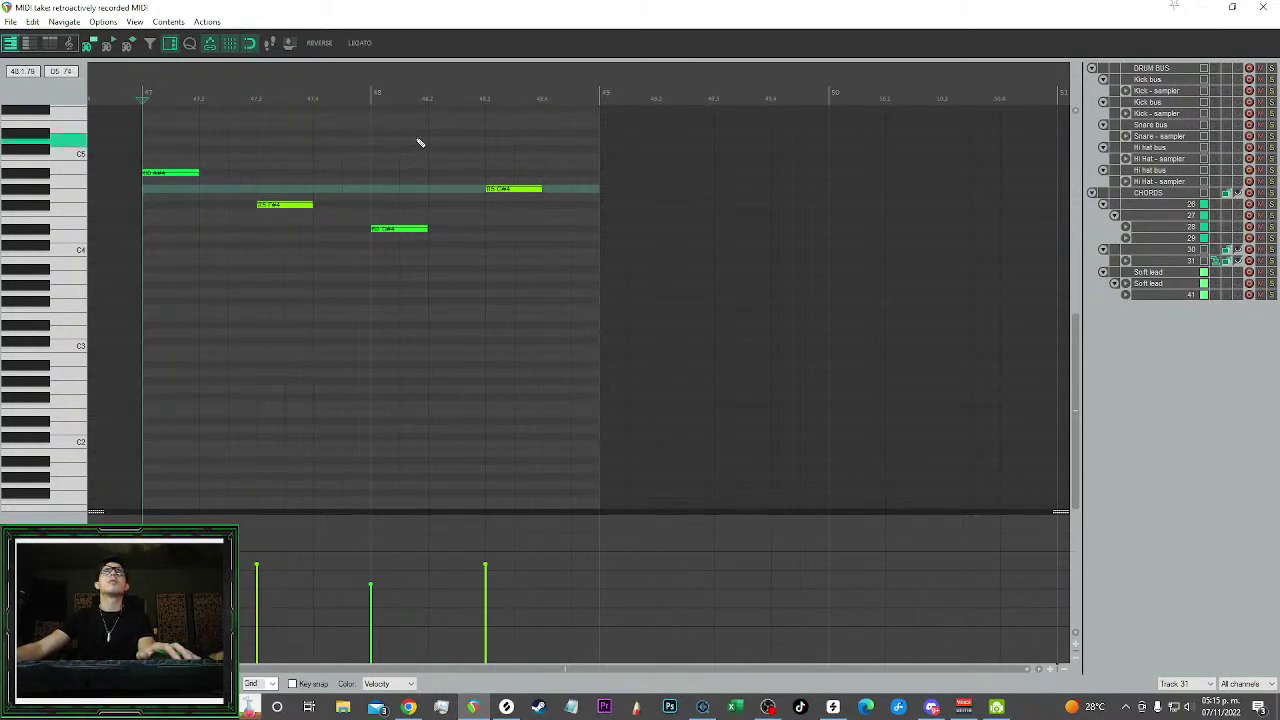
Raise the G#4 note at beat 48.3 to A#4 and the F#4 at beat 47.3 to G#4
{"action": "key", "text": "ctrl+a"}
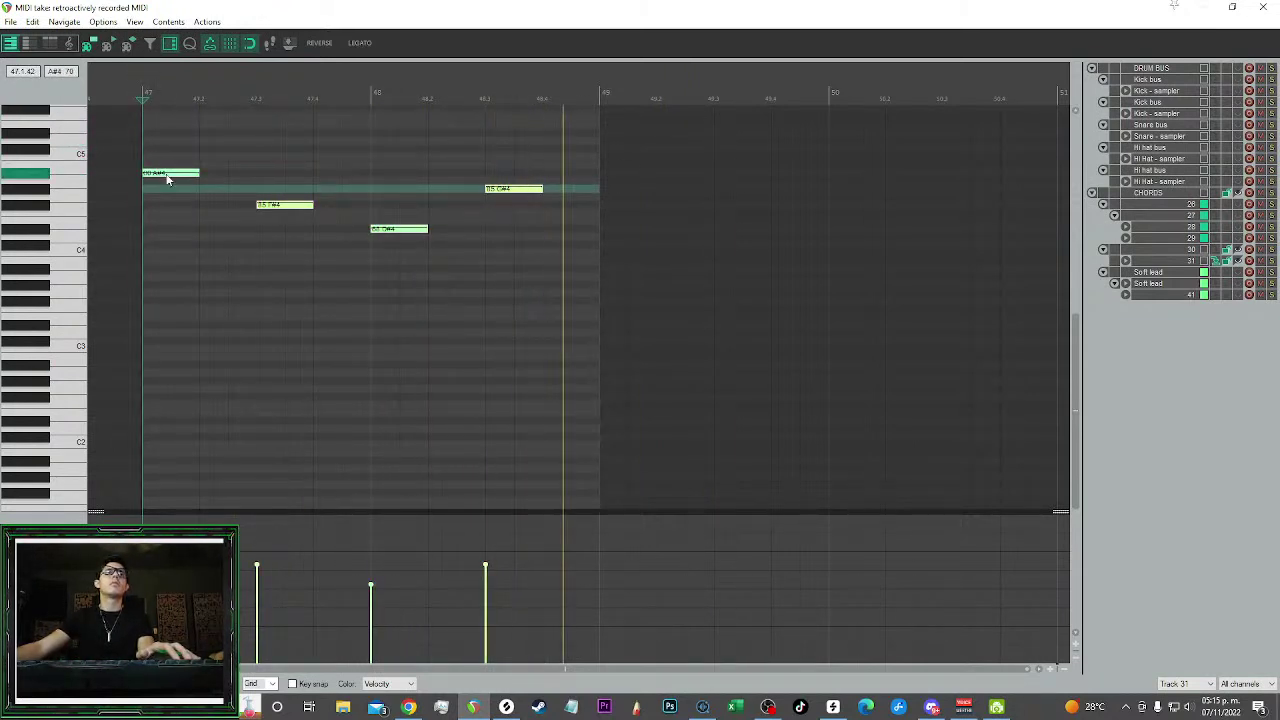
{"action": "left_click_drag", "start_coordinate": [514, 189], "coordinate": [519, 177]}
{"action": "left_click", "coordinate": [538, 305]}
{"action": "key", "text": "space"}
{"action": "left_click", "coordinate": [302, 205]}
{"action": "key", "text": "Up"}
{"action": "key", "text": "Up"}
{"action": "left_click", "coordinate": [392, 161]}
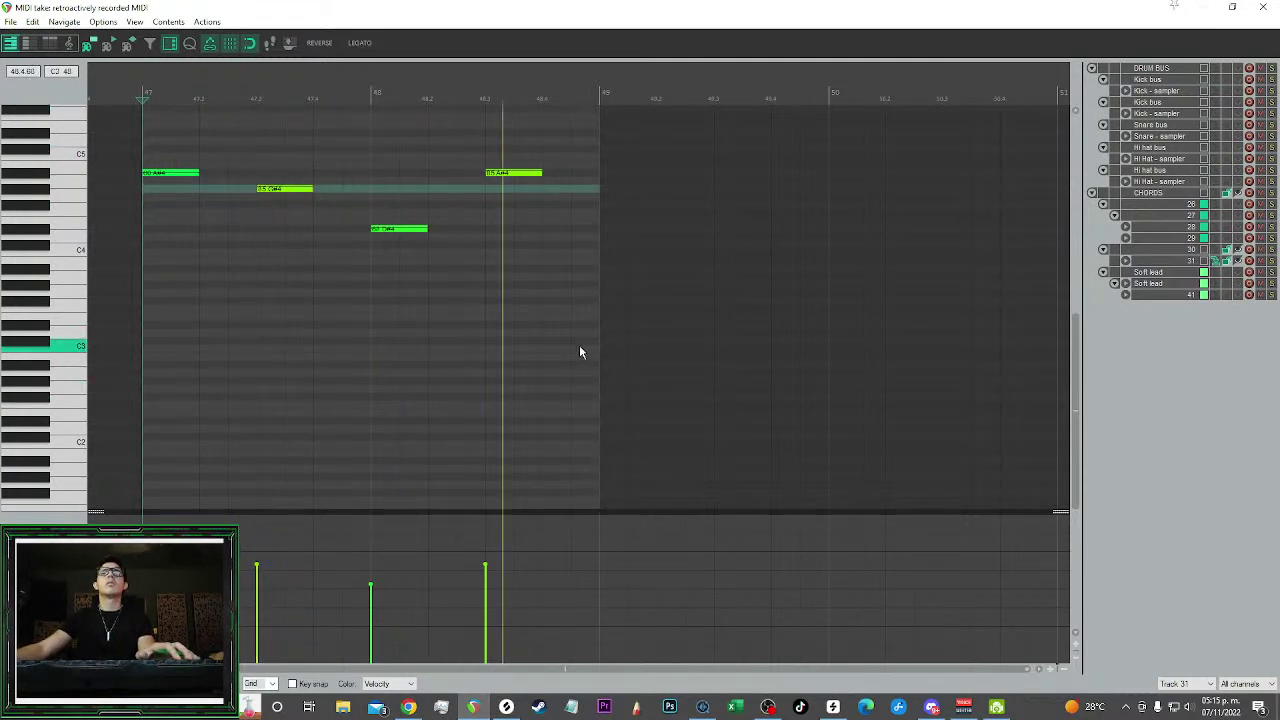
Try shifting all four notes half a beat later and adding a G#4 at beat 47.2, and undo the changes
{"action": "left_click_drag", "start_coordinate": [583, 349], "coordinate": [127, 109]}
{"action": "left_click_drag", "start_coordinate": [177, 180], "coordinate": [206, 178]}
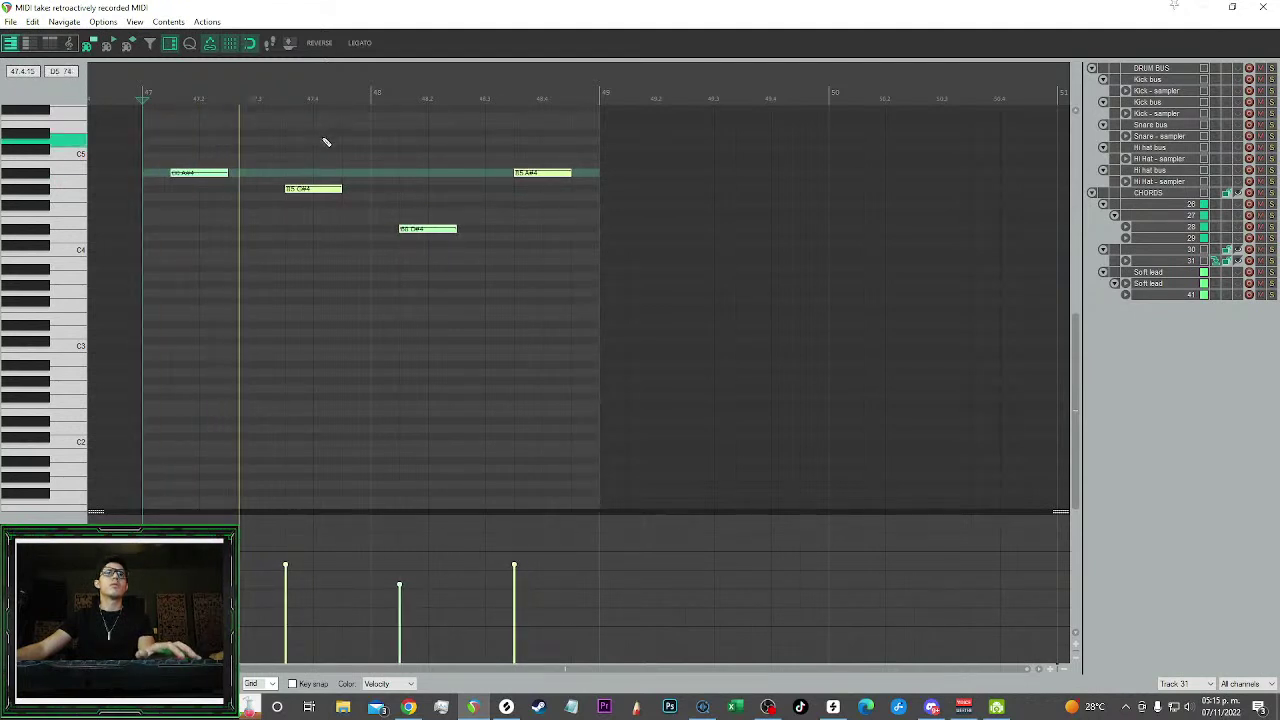
{"action": "left_click_drag", "start_coordinate": [743, 288], "coordinate": [237, 92]}
{"action": "left_click", "coordinate": [350, 256]}
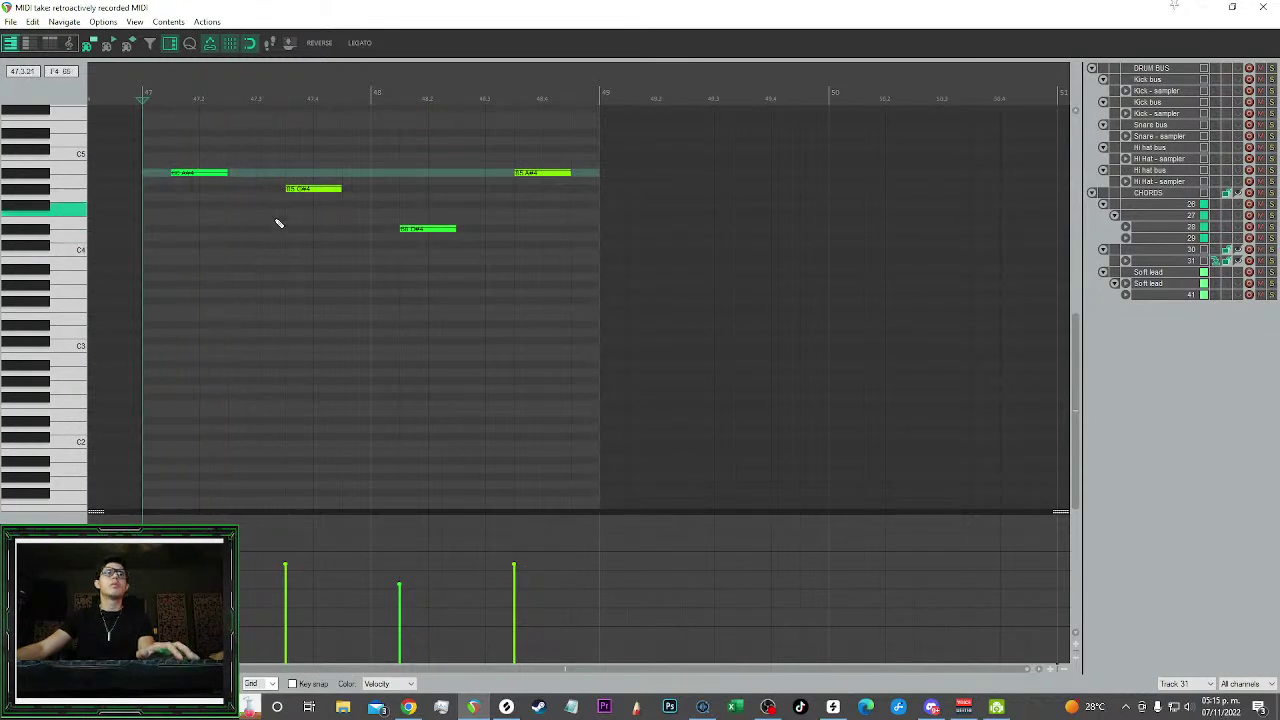
{"action": "mouse_move", "coordinate": [228, 175]}
{"action": "left_mouse_down"}
{"action": "mouse_move", "coordinate": [257, 175]}
{"action": "mouse_move", "coordinate": [229, 177]}
{"action": "mouse_move", "coordinate": [229, 191]}
{"action": "left_mouse_up"}
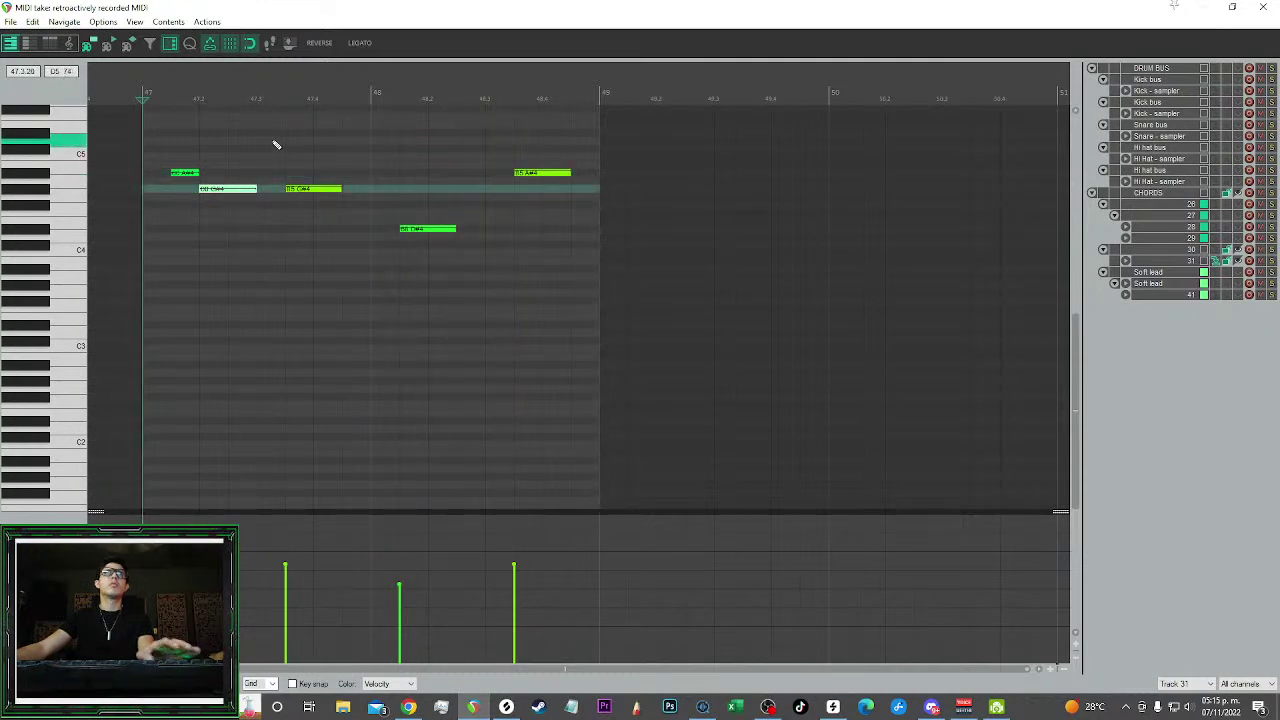
{"action": "key", "text": "ctrl+z"}
{"action": "key", "text": "ctrl+z"}
{"action": "key", "text": "ctrl+z"}
{"action": "key", "text": "ctrl+z"}
{"action": "key", "text": "ctrl+z"}
{"action": "key", "text": "space"}
Shift the four notes to beats 47.2, 47.4, 48.2 and 48.4 and play them back
{"action": "left_click_drag", "start_coordinate": [626, 338], "coordinate": [210, 174]}
{"action": "key", "text": "space"}
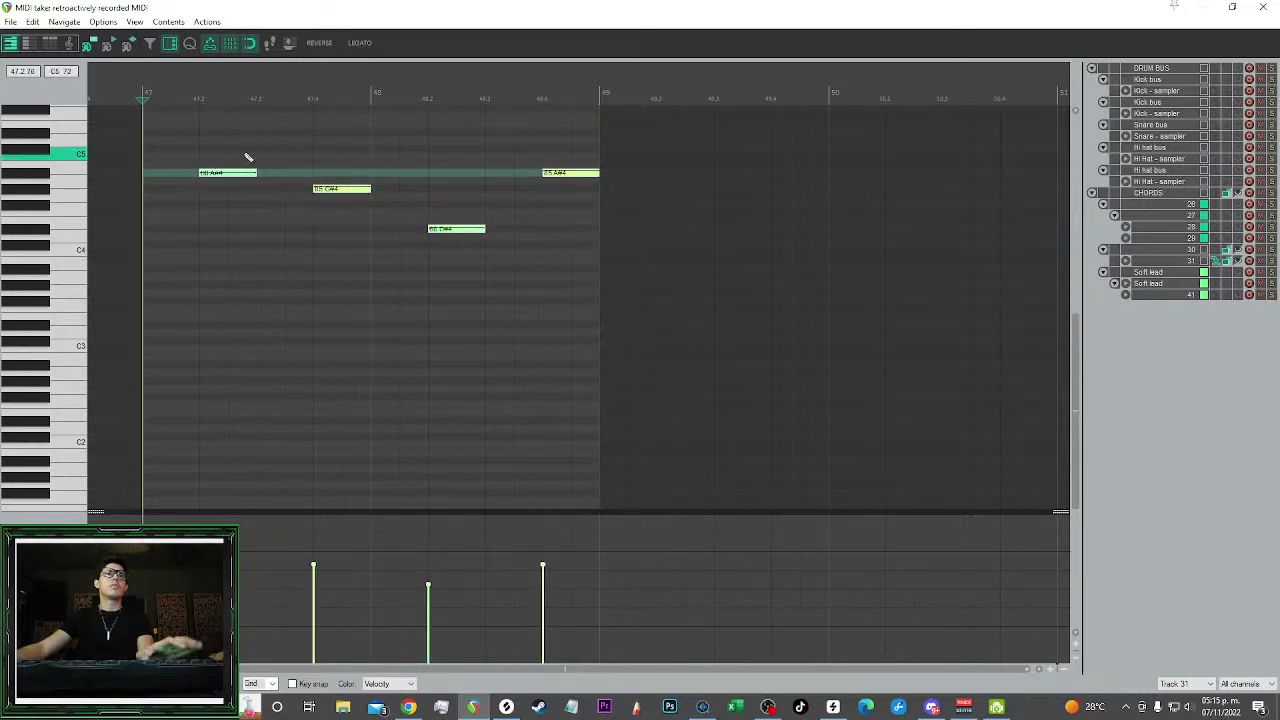
{"action": "scroll", "coordinate": [250, 157], "scroll_direction": "down", "scroll_amount": 1}
{"action": "scroll", "coordinate": [325, 152], "scroll_direction": "up", "scroll_amount": 2}
{"action": "left_click", "coordinate": [437, 163]}
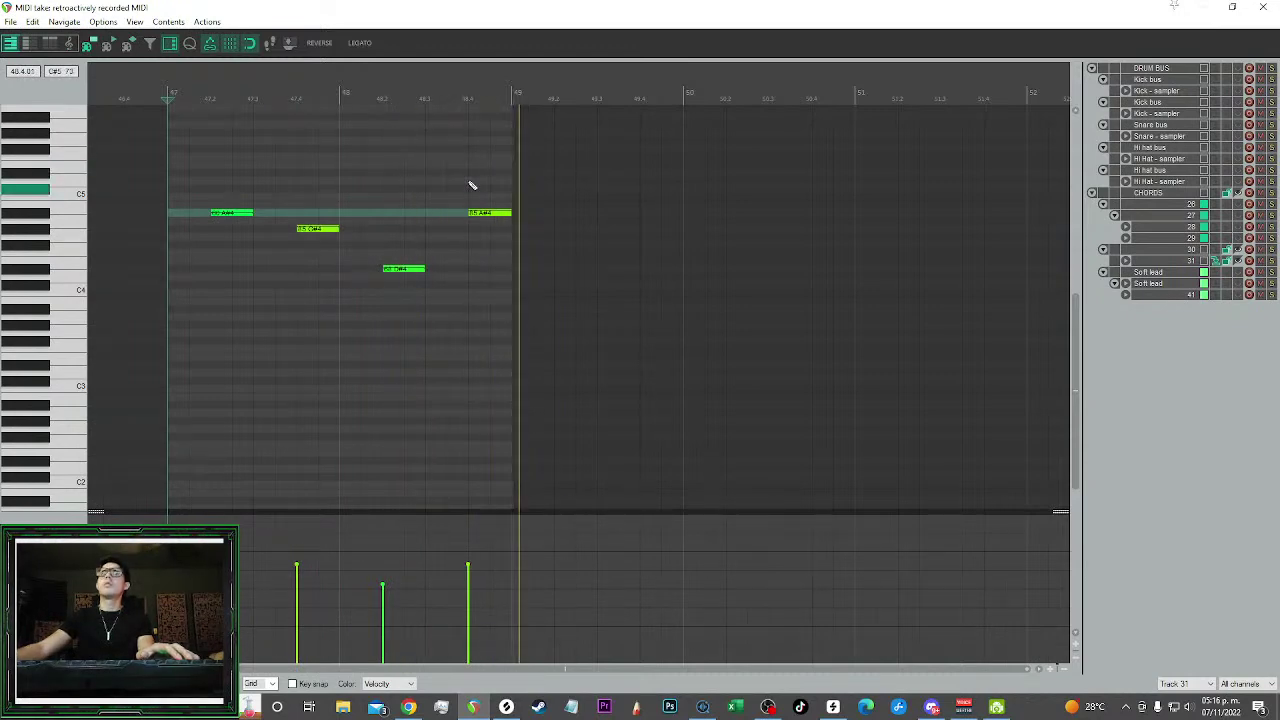
Replace the fill clips in the second and final choruses with copies of the edited first-chorus fill
{"action": "left_click", "coordinate": [1263, 7]}
{"action": "scroll", "coordinate": [975, 287], "scroll_direction": "down", "scroll_amount": 3}
{"action": "left_click", "coordinate": [935, 289]}
{"action": "scroll", "coordinate": [931, 289], "scroll_direction": "right", "scroll_amount": 2}
{"action": "scroll", "coordinate": [931, 289], "scroll_direction": "down", "scroll_amount": 8}
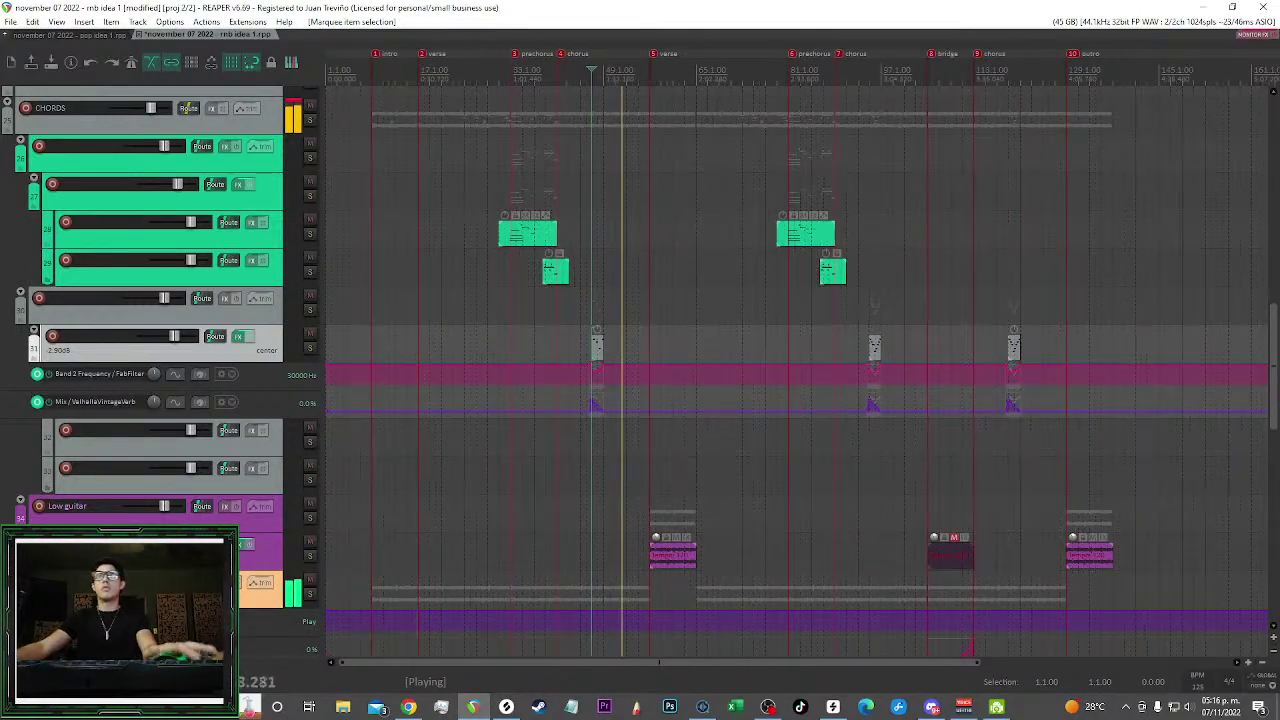
{"action": "key", "text": "Delete"}
{"action": "left_click_drag", "start_coordinate": [643, 351], "coordinate": [565, 351]}
{"action": "left_click_drag", "start_coordinate": [617, 346], "coordinate": [897, 342]}
{"action": "mouse_move", "coordinate": [900, 342]}
{"action": "left_mouse_down"}
{"action": "mouse_move", "coordinate": [1063, 340]}
{"action": "mouse_move", "coordinate": [1040, 338]}
{"action": "left_mouse_up"}
{"action": "left_click", "coordinate": [1014, 217]}
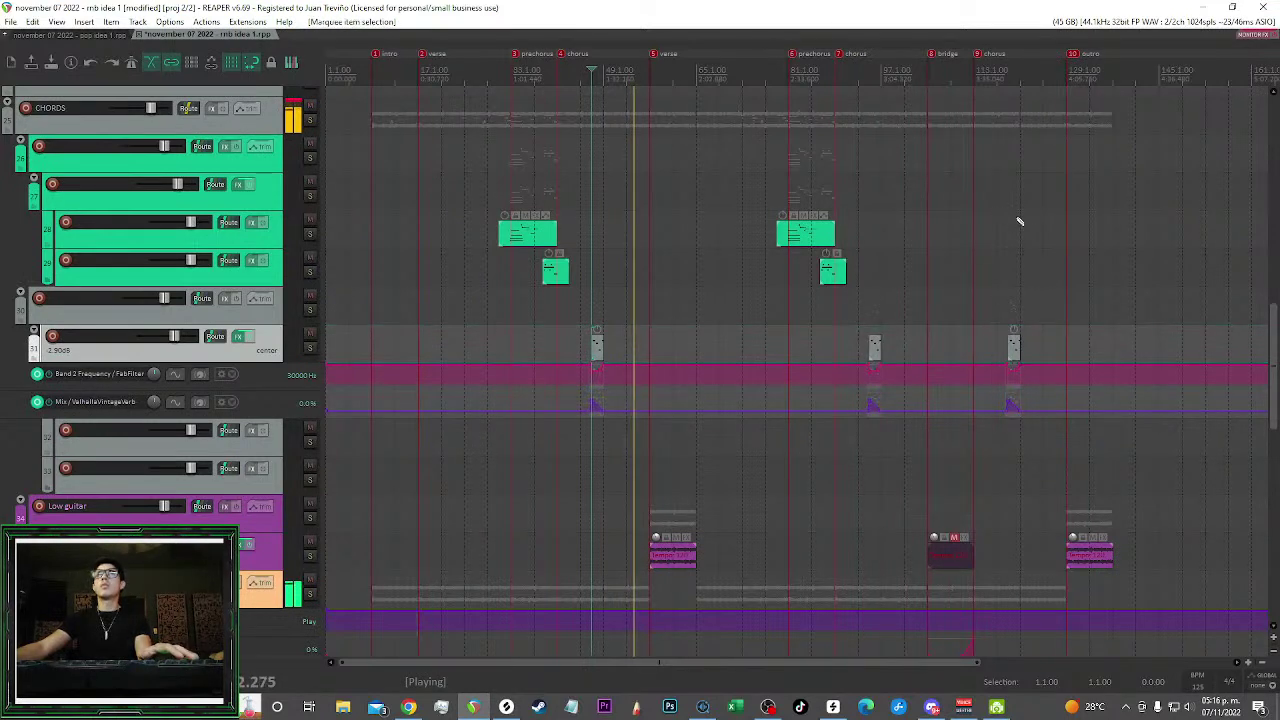
{"action": "scroll", "coordinate": [633, 295], "scroll_direction": "up", "scroll_amount": 1}
{"action": "scroll", "coordinate": [643, 280], "scroll_direction": "down", "scroll_amount": 1}
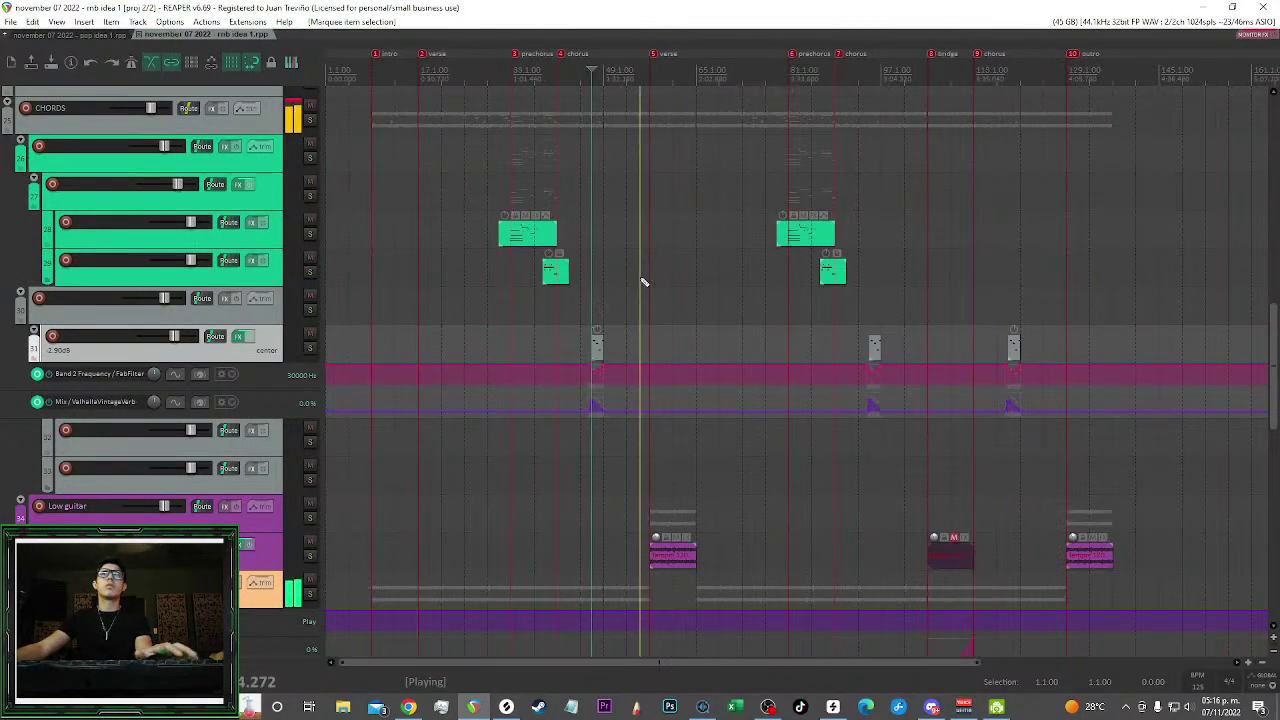
Trim the first half of all four notes in the first-chorus fill, then shift them one beat earlier
{"action": "scroll", "coordinate": [643, 280], "scroll_direction": "up", "scroll_amount": 2}
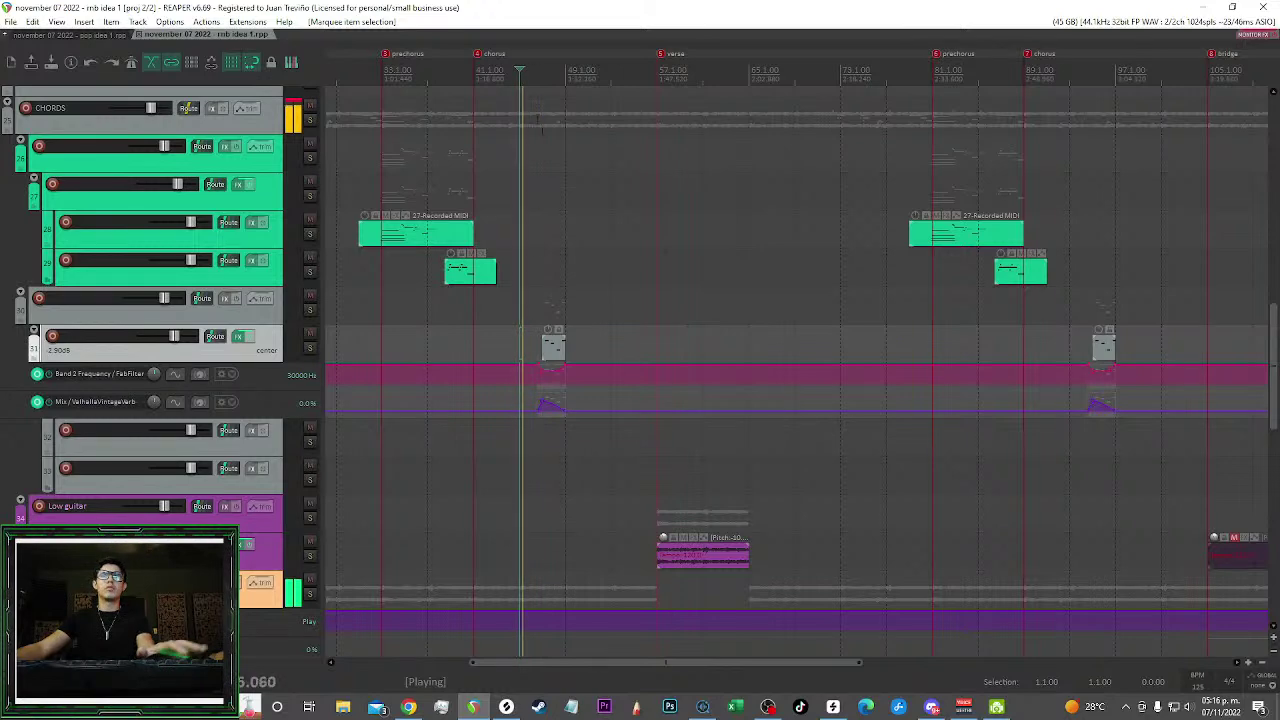
{"action": "double_click", "coordinate": [557, 347]}
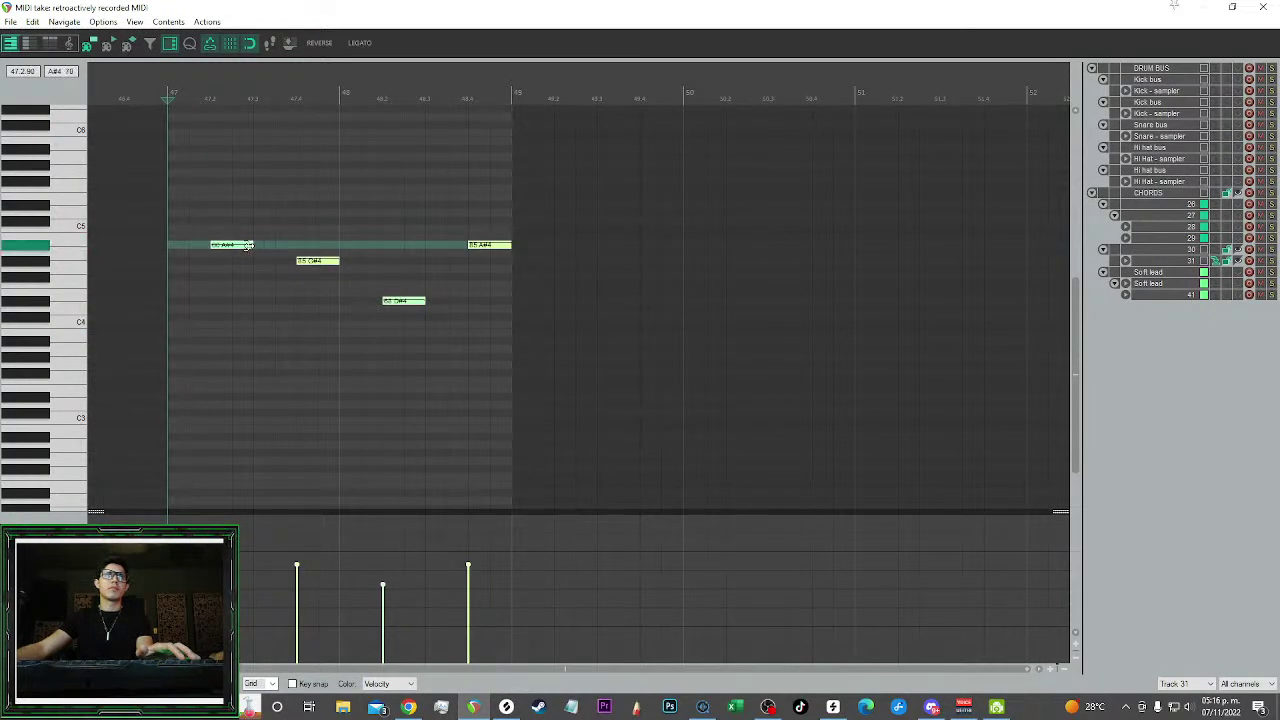
{"action": "left_click_drag", "start_coordinate": [221, 250], "coordinate": [243, 248]}
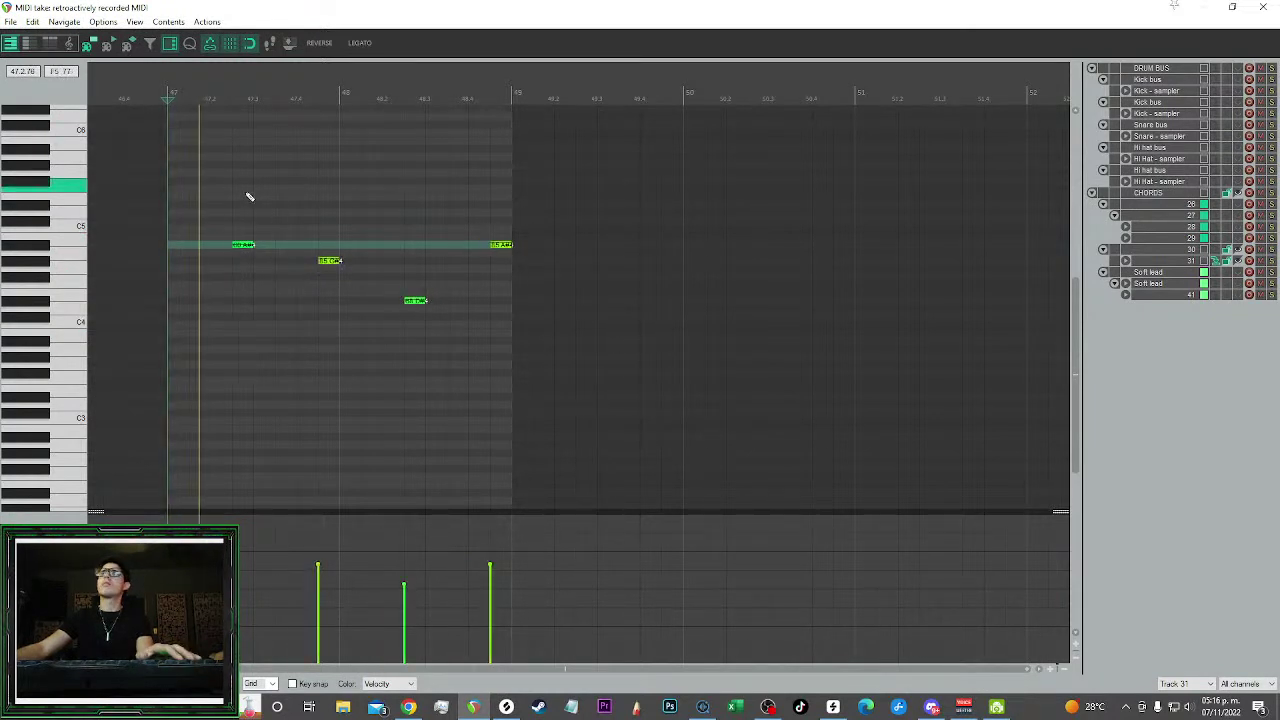
{"action": "left_click_drag", "start_coordinate": [691, 366], "coordinate": [94, 80]}
{"action": "left_click_drag", "start_coordinate": [240, 250], "coordinate": [197, 245]}
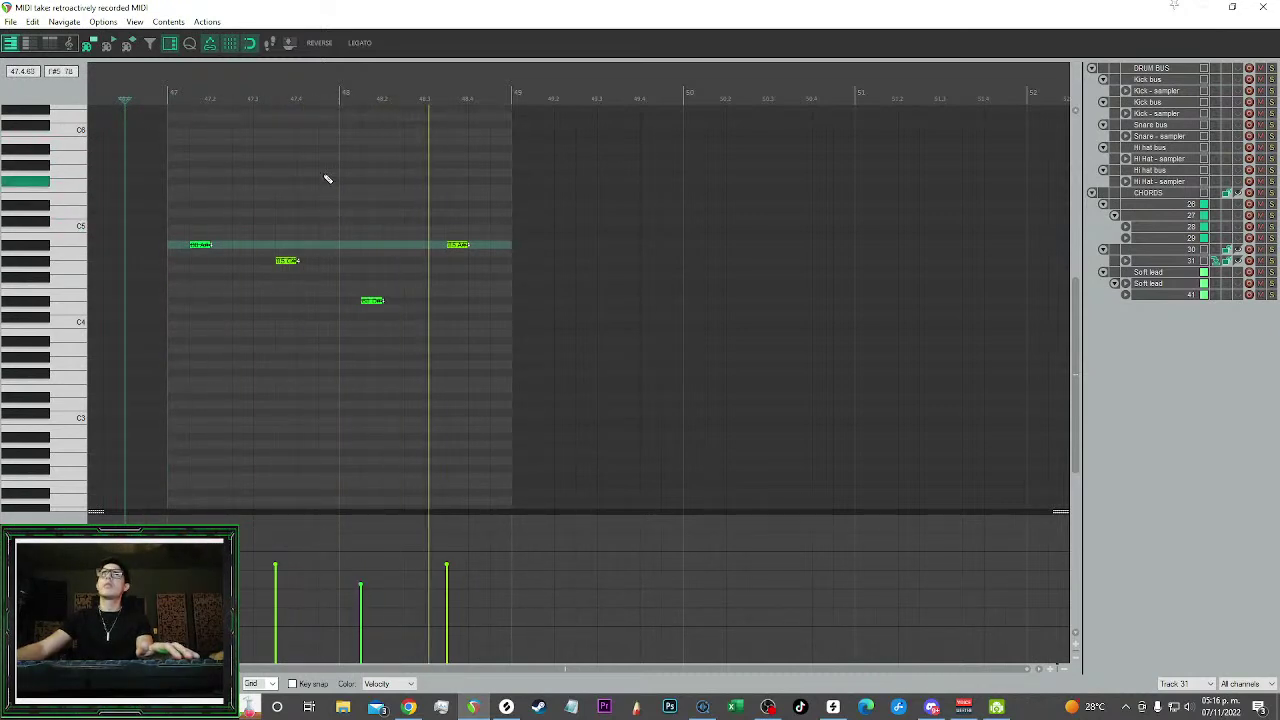
{"action": "left_click", "coordinate": [1263, 7]}
{"action": "scroll", "coordinate": [1206, 54], "scroll_direction": "down", "scroll_amount": 2}
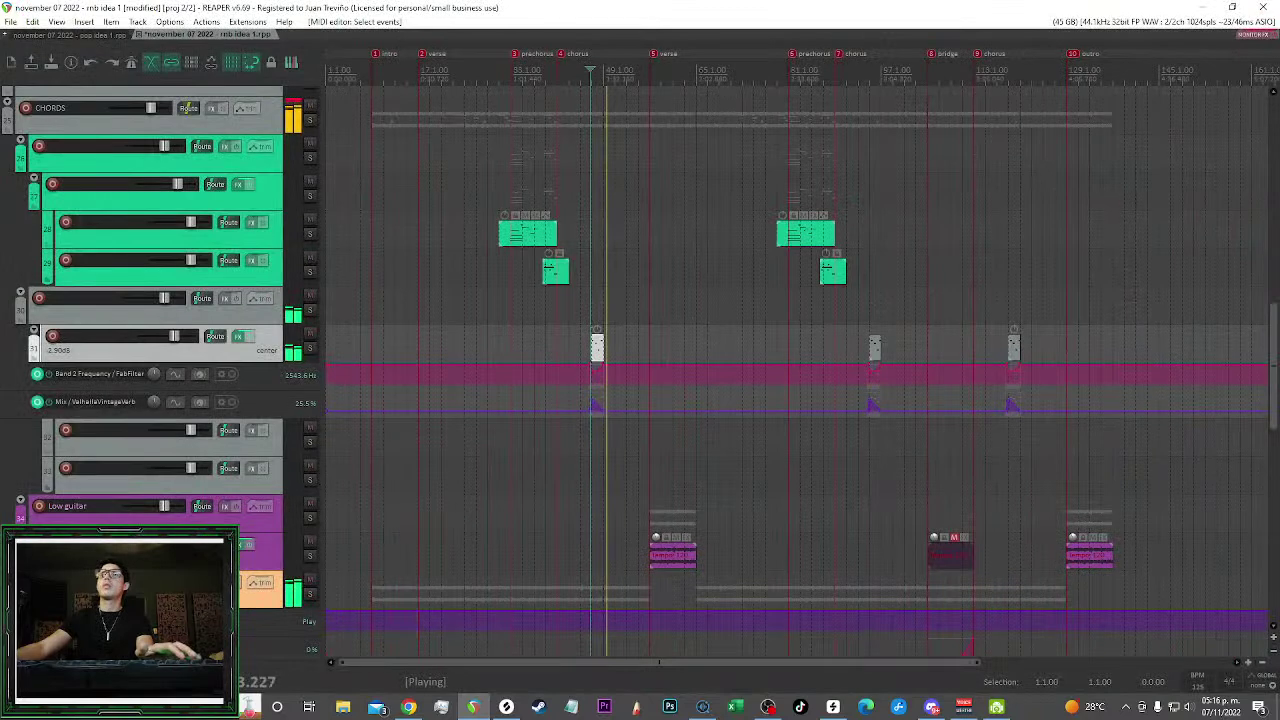
Play back the fills in the first and second choruses and save the project
{"action": "left_click", "coordinate": [868, 60]}
{"action": "scroll", "coordinate": [920, 130], "scroll_direction": "up", "scroll_amount": 1}
{"action": "left_click_drag", "start_coordinate": [956, 171], "coordinate": [941, 202]}
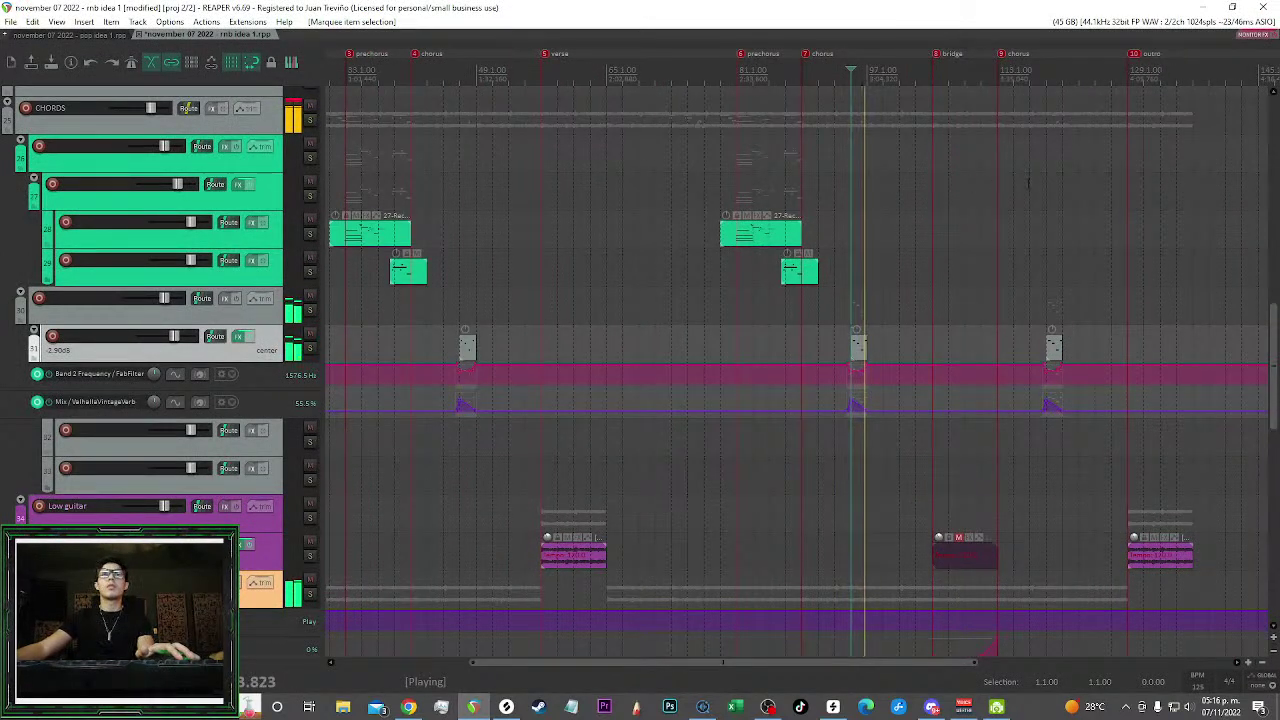
{"action": "left_click", "coordinate": [444, 70]}
{"action": "key", "text": "ctrl+s"}
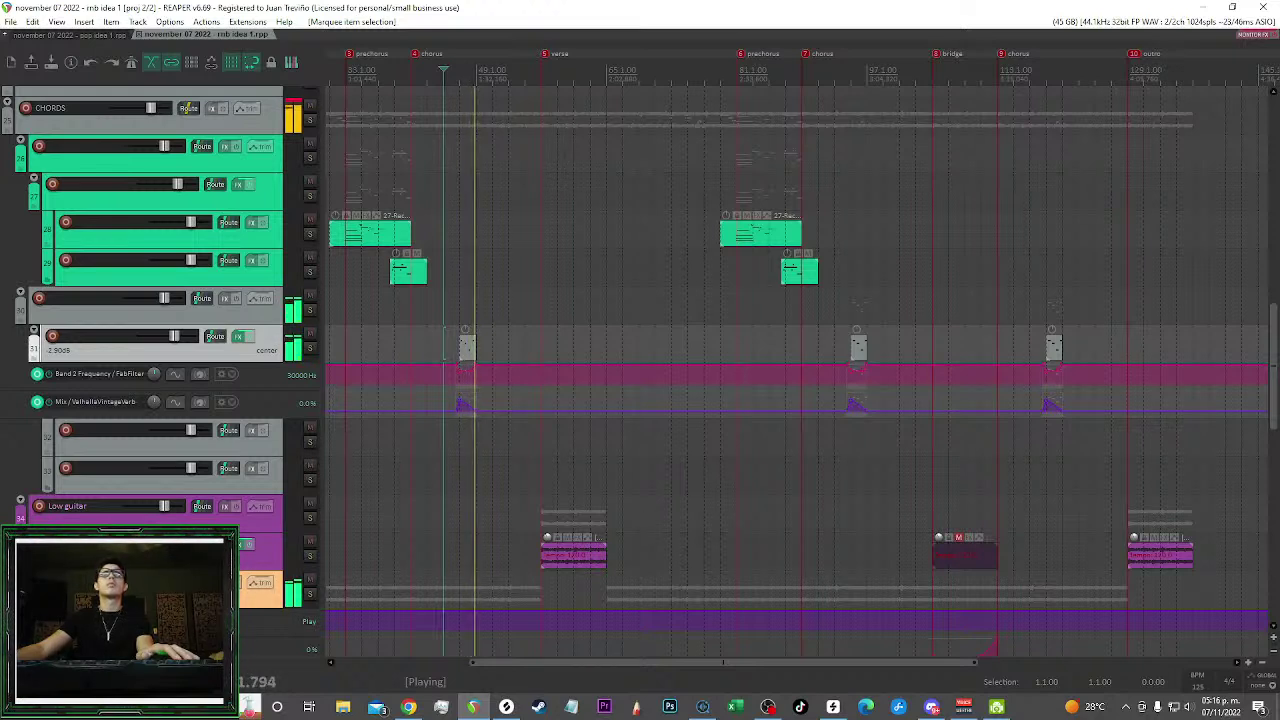
{"action": "left_click", "coordinate": [849, 345]}
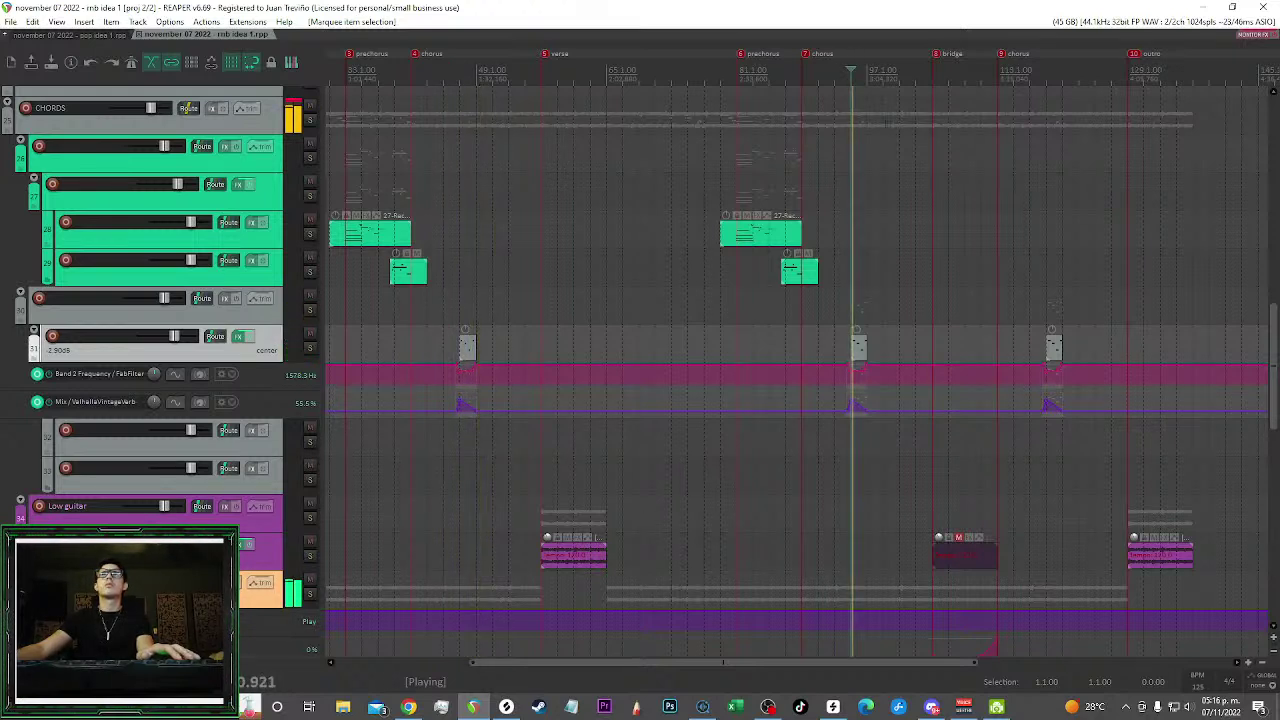
{"action": "scroll", "coordinate": [937, 212], "scroll_direction": "up", "scroll_amount": 2}
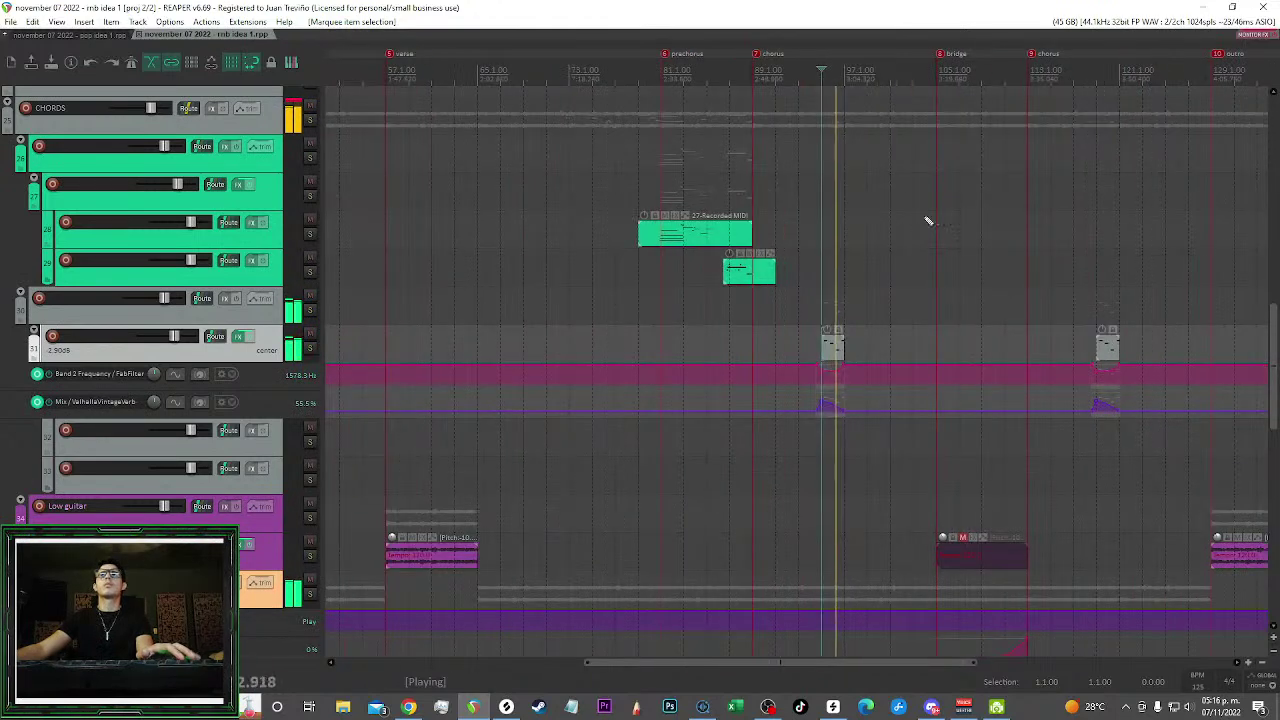
Copy the second and final chorus fills to track 33 and move the fills of all three choruses to track 32
{"action": "scroll", "coordinate": [937, 212], "scroll_direction": "down", "scroll_amount": 3}
{"action": "left_click_drag", "start_coordinate": [814, 329], "coordinate": [1067, 351]}
{"action": "left_click_drag", "start_coordinate": [870, 347], "coordinate": [872, 470]}
{"action": "left_click", "coordinate": [676, 421]}
{"action": "mouse_move", "coordinate": [556, 341]}
{"action": "left_mouse_down"}
{"action": "mouse_move", "coordinate": [641, 352]}
{"action": "mouse_move", "coordinate": [1035, 340]}
{"action": "mouse_move", "coordinate": [572, 348]}
{"action": "left_mouse_up"}
{"action": "left_click_drag", "start_coordinate": [667, 346], "coordinate": [672, 438]}
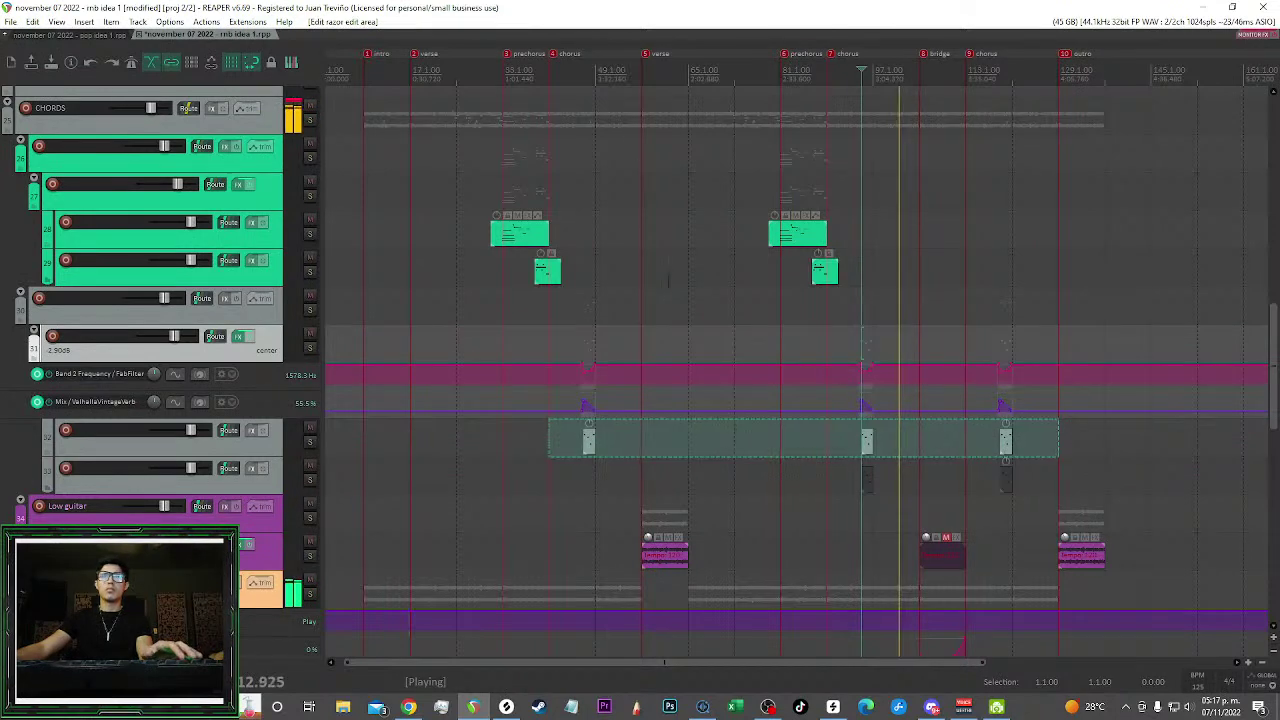
{"action": "left_click", "coordinate": [637, 286]}
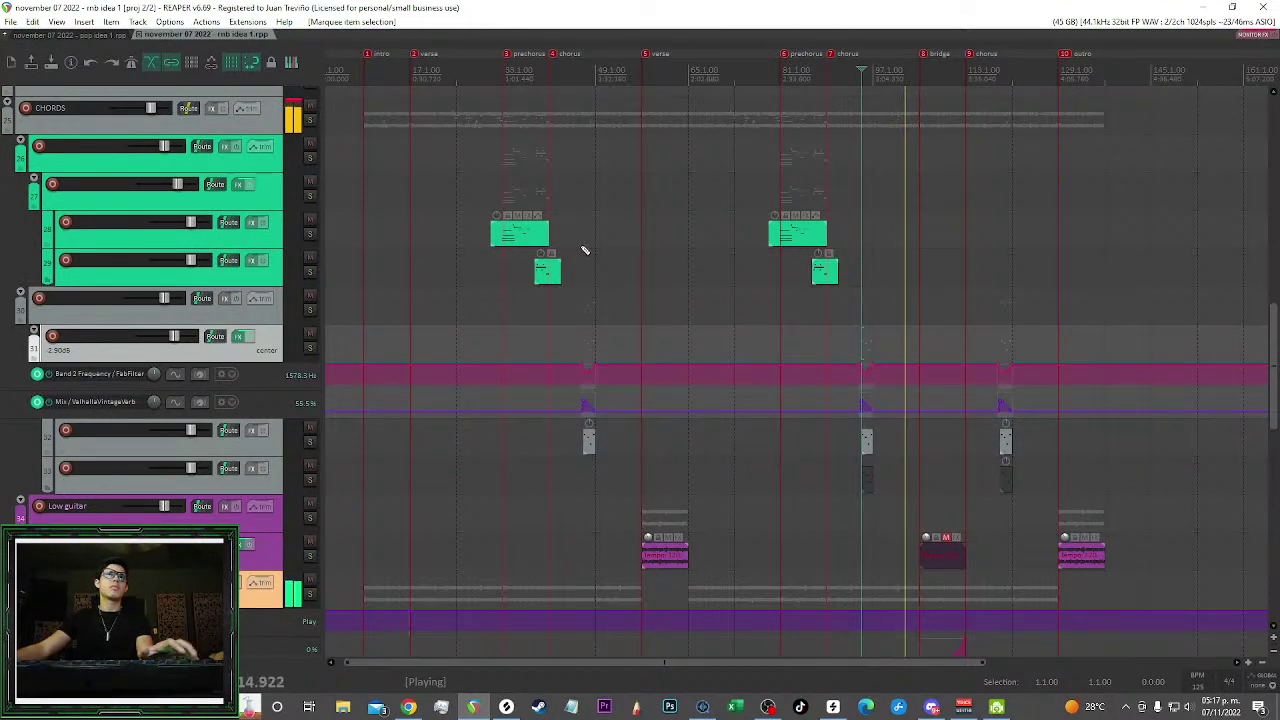
Give tracks 30 to 33 one shared pale green colour and save the project
{"action": "scroll", "coordinate": [550, 228], "scroll_direction": "down", "scroll_amount": 5}
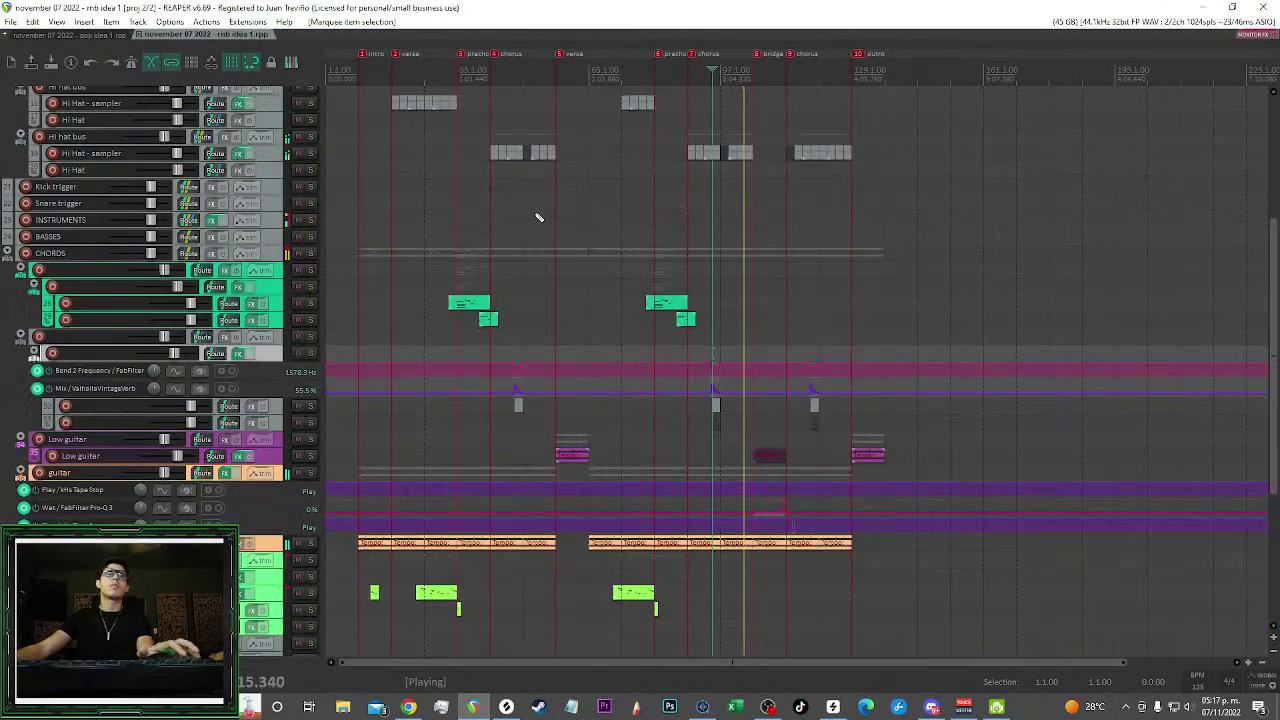
{"action": "left_click", "coordinate": [290, 253]}
{"action": "scroll", "coordinate": [566, 286], "scroll_direction": "up", "scroll_amount": 2}
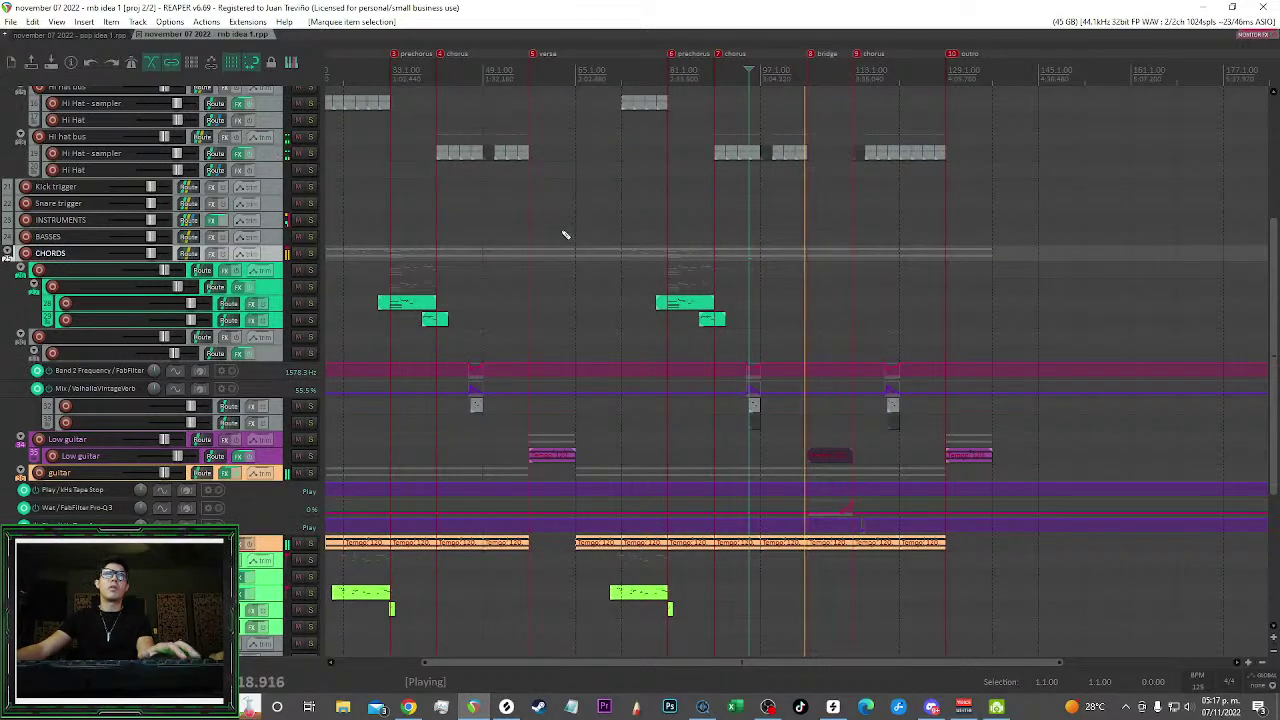
{"action": "left_click", "coordinate": [289, 338]}
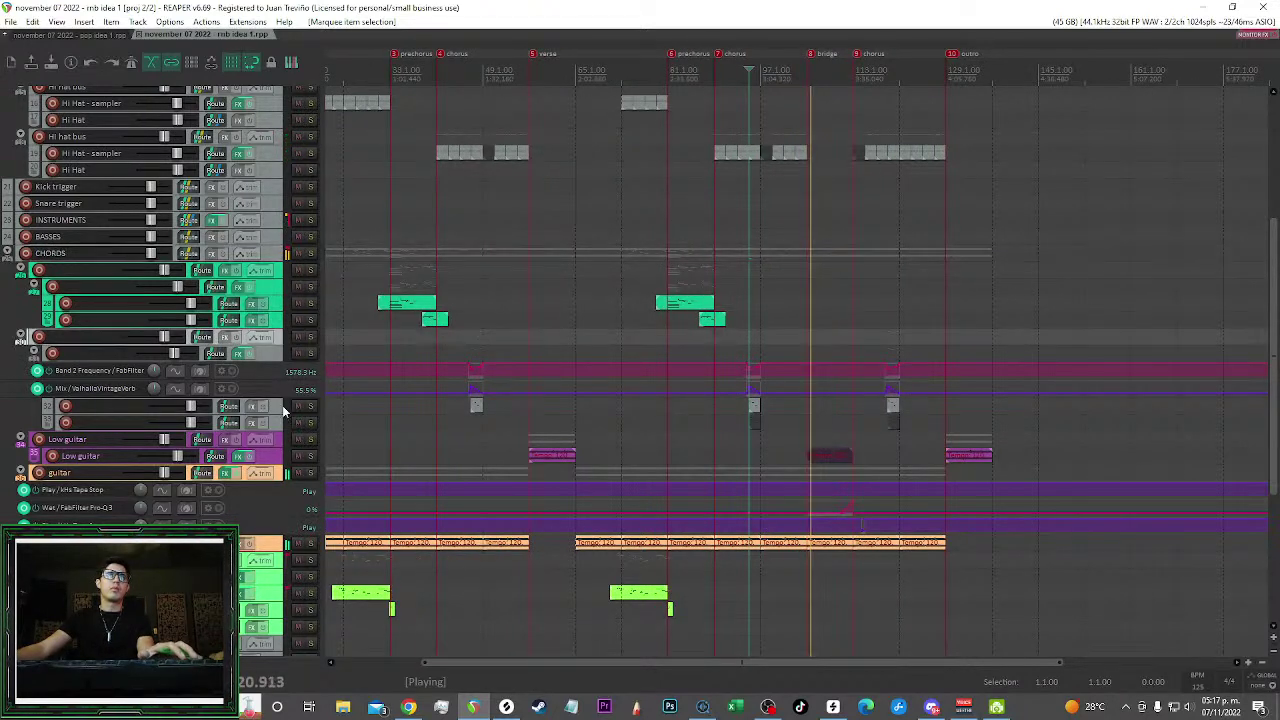
{"action": "left_click", "coordinate": [285, 422], "text": "shift"}
{"action": "key", "text": "shift+c"}
{"action": "scroll", "coordinate": [672, 288], "scroll_direction": "left", "scroll_amount": 2}
{"action": "key", "text": "ctrl+s"}
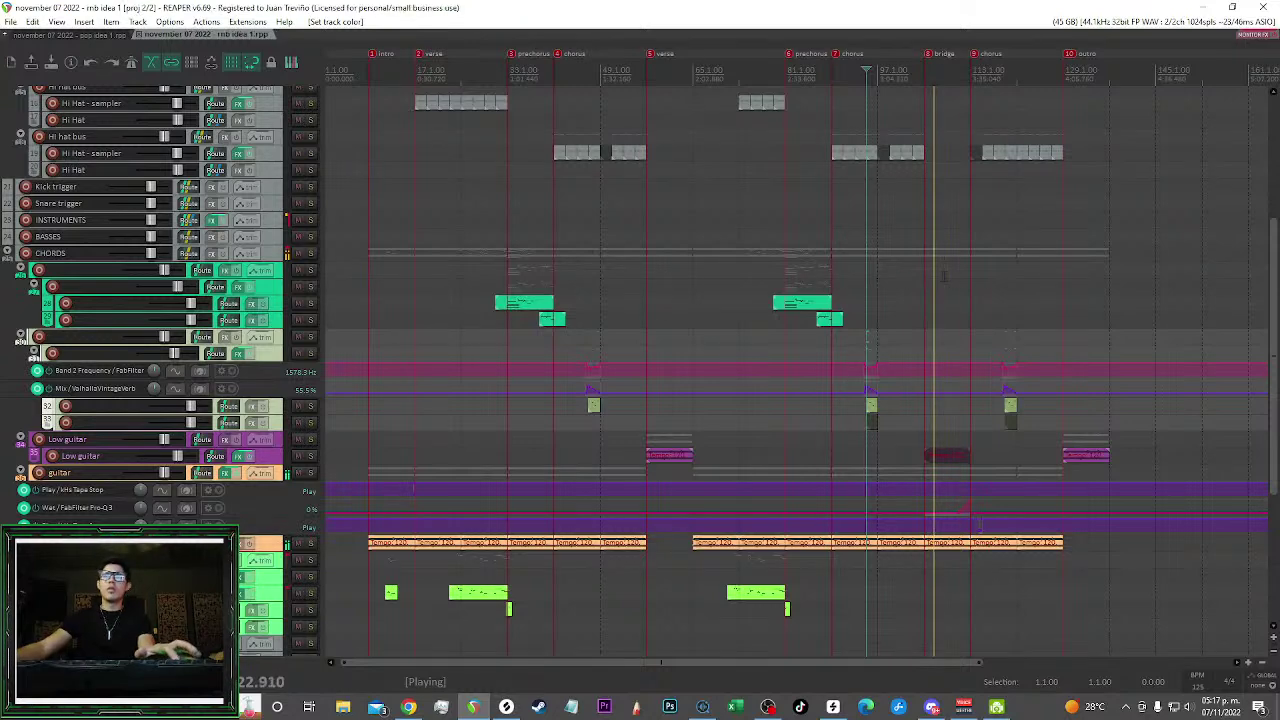
Examine the prechorus chord clips and the drum tracks across the arrangement while the song plays
{"action": "scroll", "coordinate": [909, 291], "scroll_direction": "up", "scroll_amount": 2}
{"action": "left_click_drag", "start_coordinate": [893, 326], "coordinate": [762, 290]}
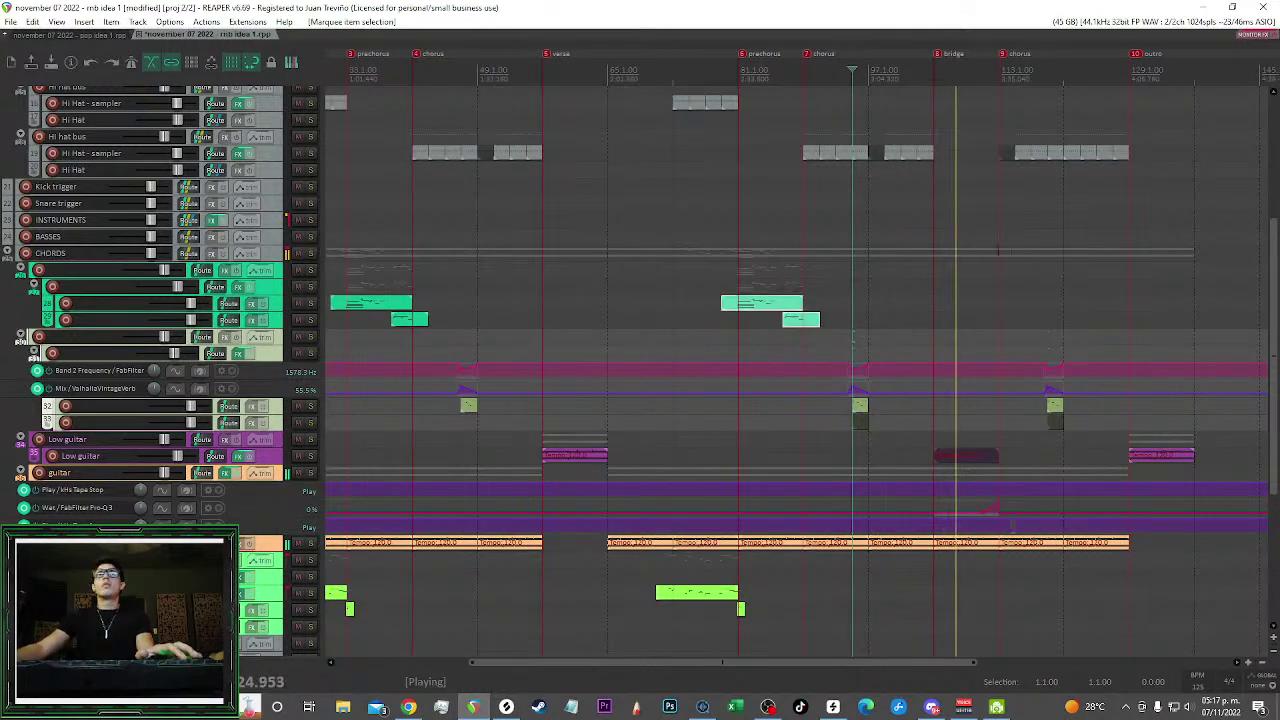
{"action": "scroll", "coordinate": [975, 246], "scroll_direction": "right", "scroll_amount": 2}
{"action": "left_click_drag", "start_coordinate": [975, 246], "coordinate": [921, 252]}
{"action": "scroll", "coordinate": [726, 250], "scroll_direction": "left", "scroll_amount": 6}
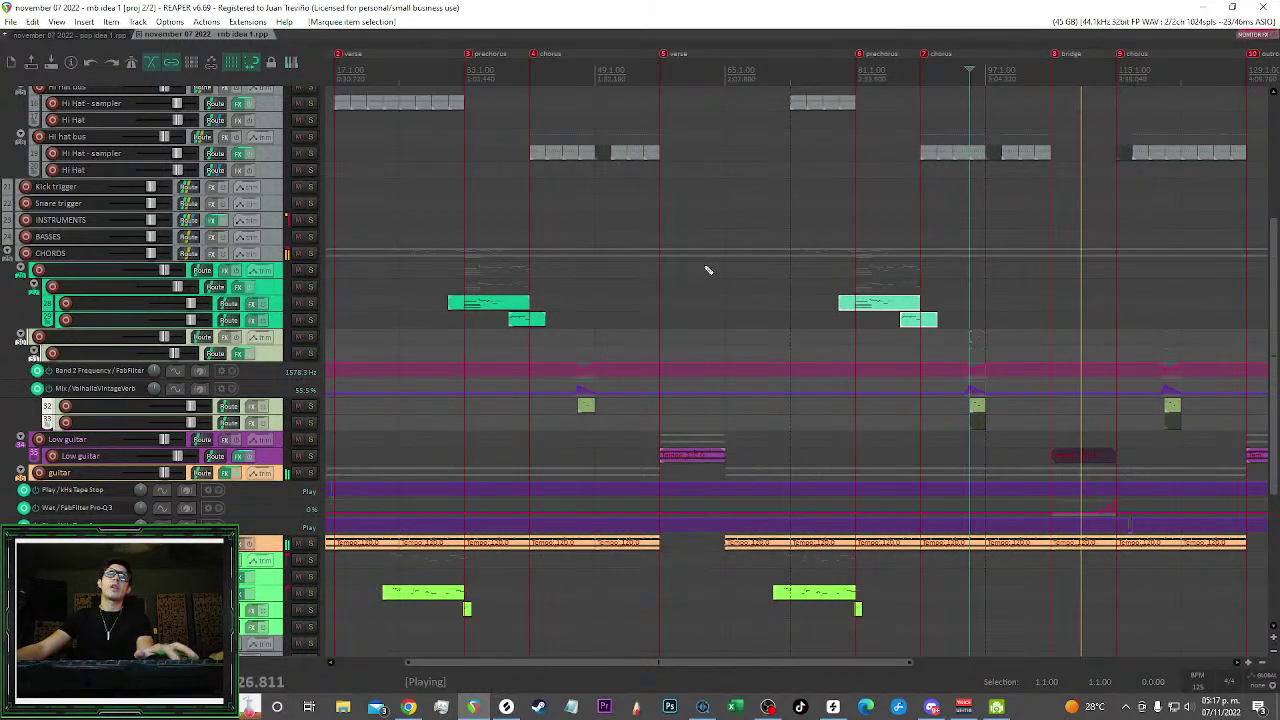
{"action": "scroll", "coordinate": [706, 269], "scroll_direction": "up", "scroll_amount": 3}
{"action": "scroll", "coordinate": [730, 225], "scroll_direction": "up", "scroll_amount": 2}
{"action": "scroll", "coordinate": [730, 225], "scroll_direction": "down", "scroll_amount": 3}
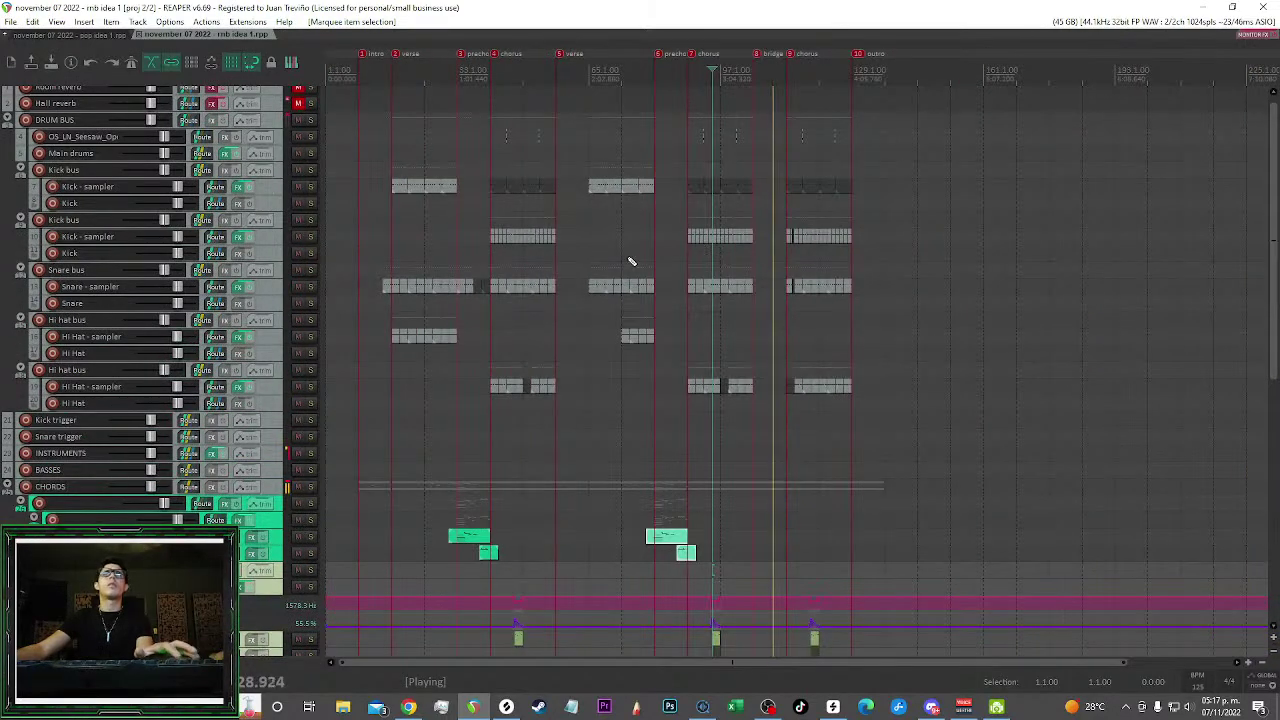
{"action": "left_click", "coordinate": [617, 254]}
{"action": "scroll", "coordinate": [532, 264], "scroll_direction": "up", "scroll_amount": 3}
{"action": "scroll", "coordinate": [532, 264], "scroll_direction": "down", "scroll_amount": 3}
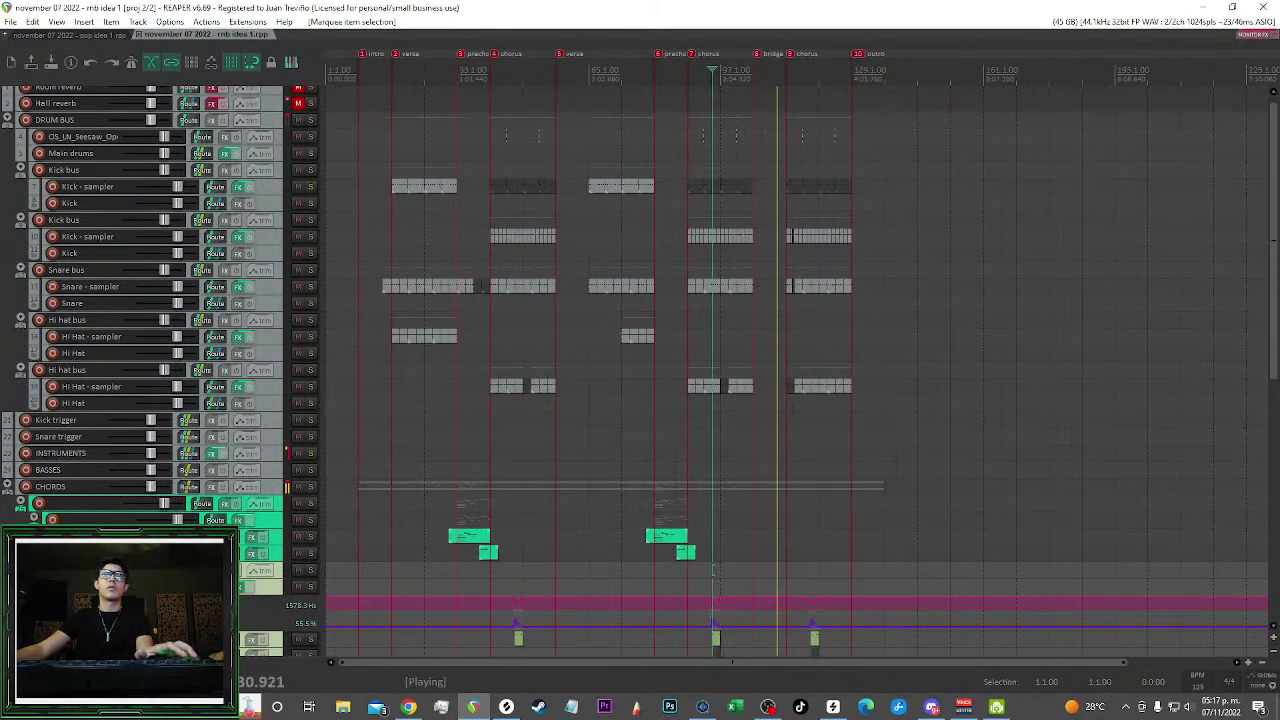
Copy the intro's Soft lead clip into the bridge, play it back and save the project
{"action": "scroll", "coordinate": [532, 264], "scroll_direction": "down", "scroll_amount": 2}
{"action": "scroll", "coordinate": [845, 546], "scroll_direction": "down", "scroll_amount": 5}
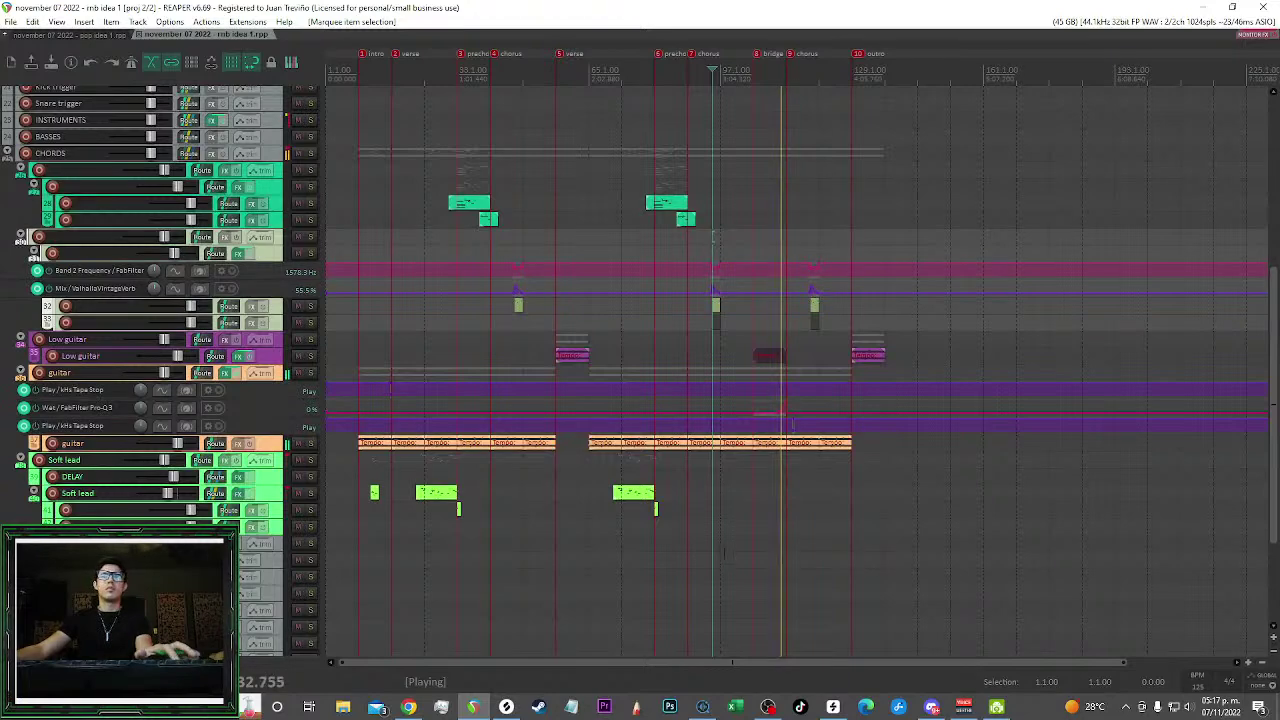
{"action": "left_click_drag", "start_coordinate": [393, 500], "coordinate": [763, 497]}
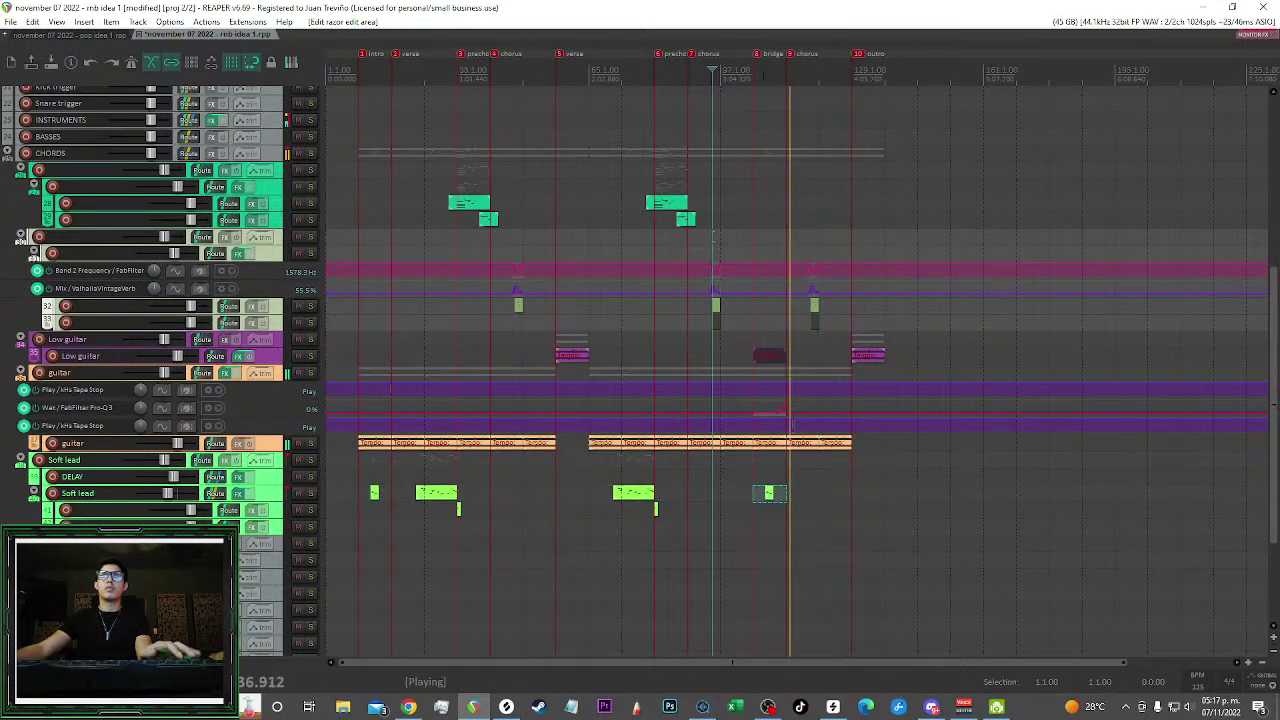
{"action": "left_click", "coordinate": [760, 75]}
{"action": "scroll", "coordinate": [775, 80], "scroll_direction": "up", "scroll_amount": 3}
{"action": "left_click", "coordinate": [760, 75]}
{"action": "scroll", "coordinate": [722, 325], "scroll_direction": "down", "scroll_amount": 3}
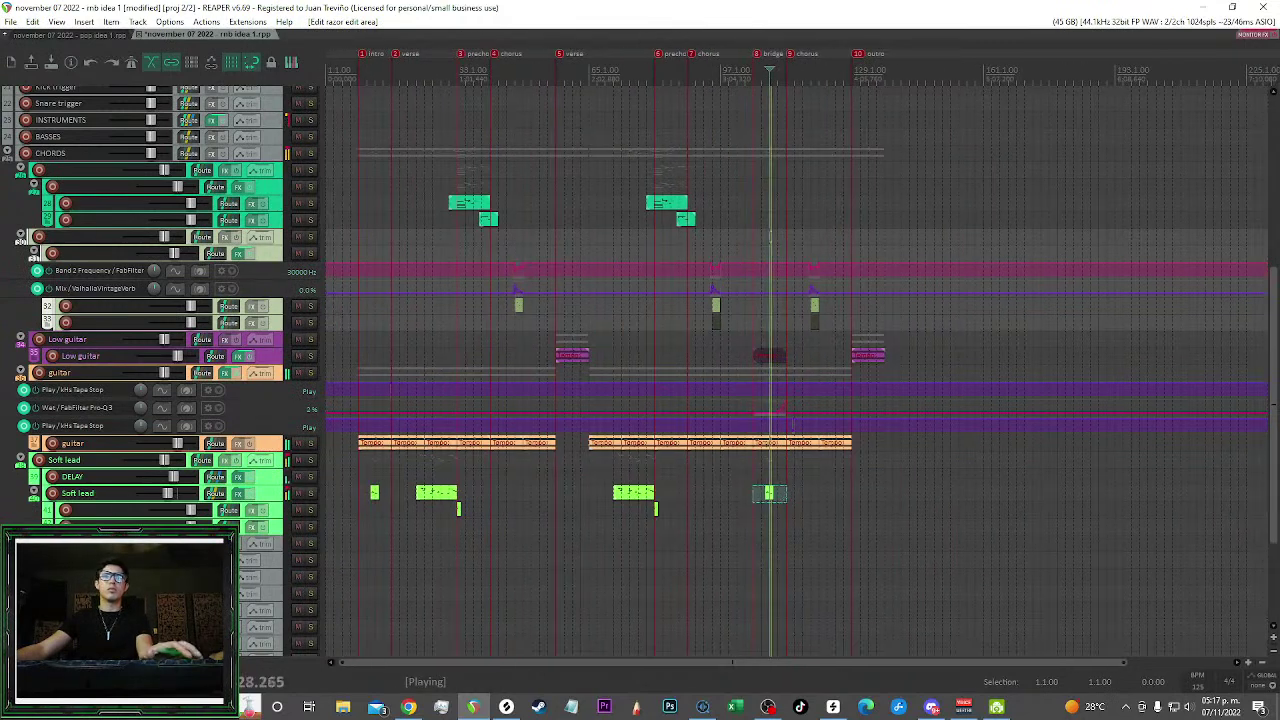
{"action": "scroll", "coordinate": [816, 266], "scroll_direction": "up", "scroll_amount": 3}
{"action": "key", "text": "ctrl+s"}
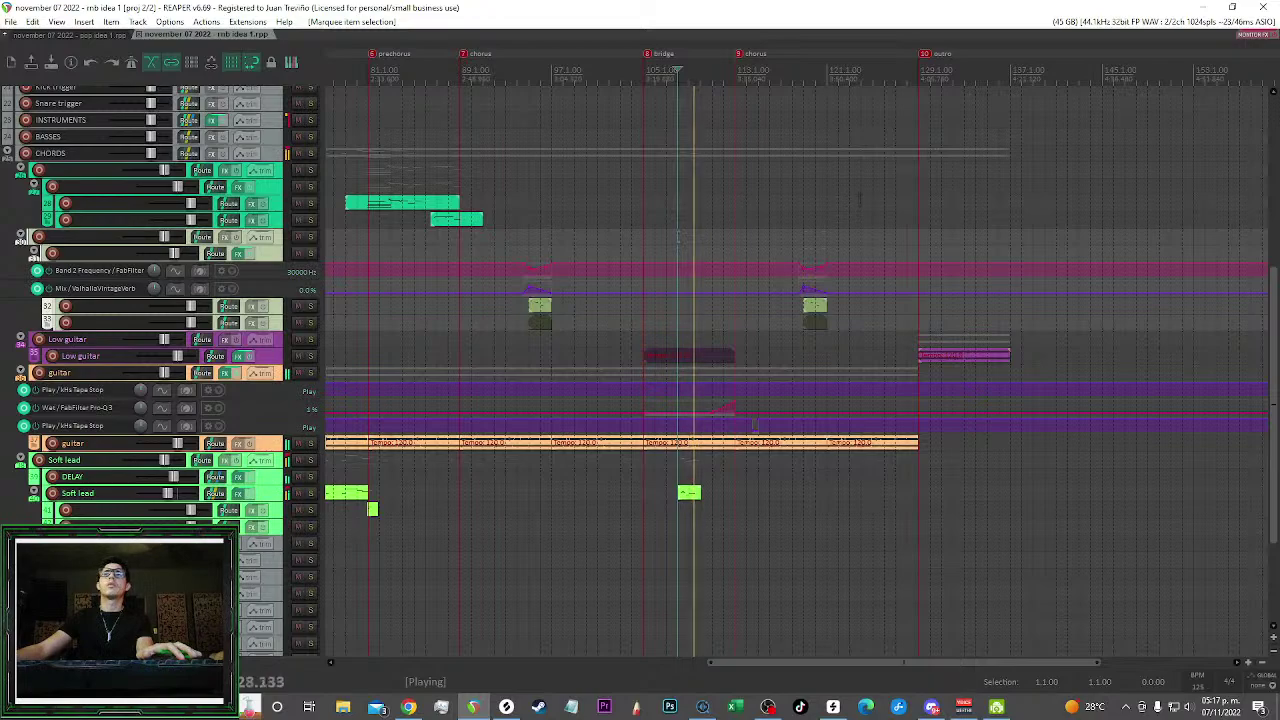
Look over the drum and chord tracks, then play the arrangement from the intro marker
{"action": "scroll", "coordinate": [780, 209], "scroll_direction": "down", "scroll_amount": 1}
{"action": "scroll", "coordinate": [770, 200], "scroll_direction": "down", "scroll_amount": 1}
{"action": "scroll", "coordinate": [790, 180], "scroll_direction": "down", "scroll_amount": 1}
{"action": "scroll", "coordinate": [814, 166], "scroll_direction": "up", "scroll_amount": 5}
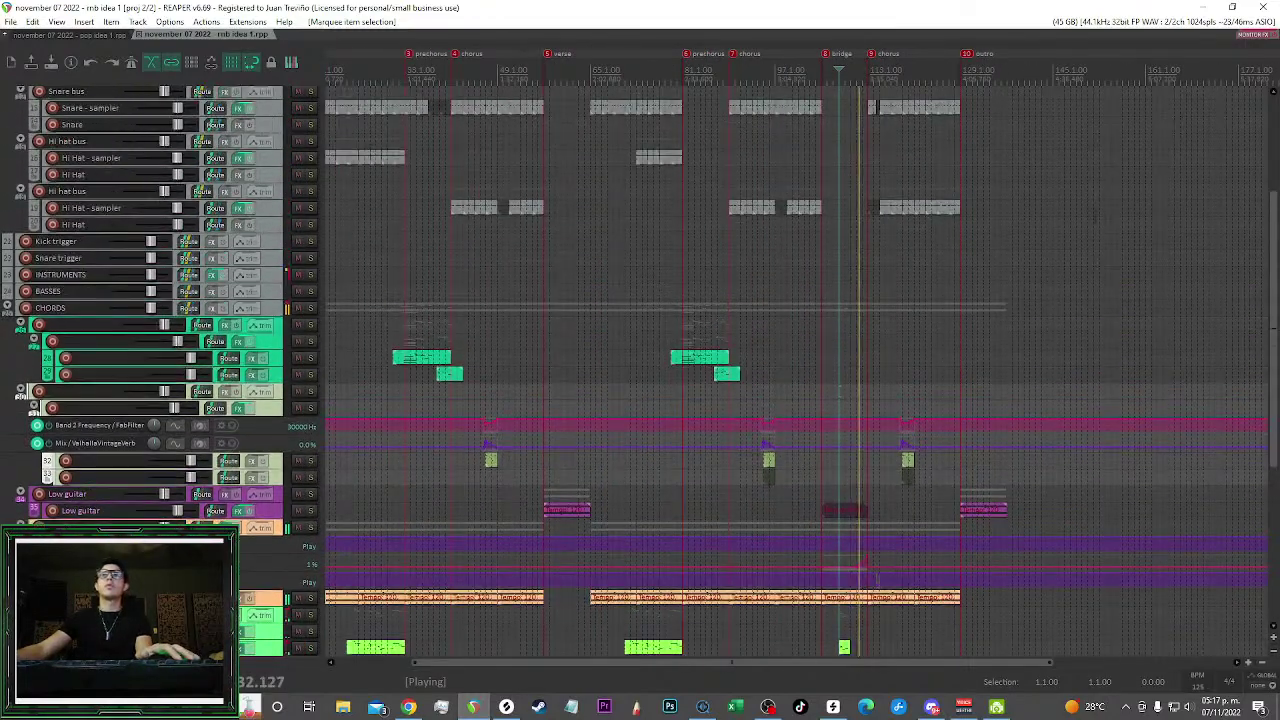
{"action": "scroll", "coordinate": [1030, 220], "scroll_direction": "up", "scroll_amount": 5}
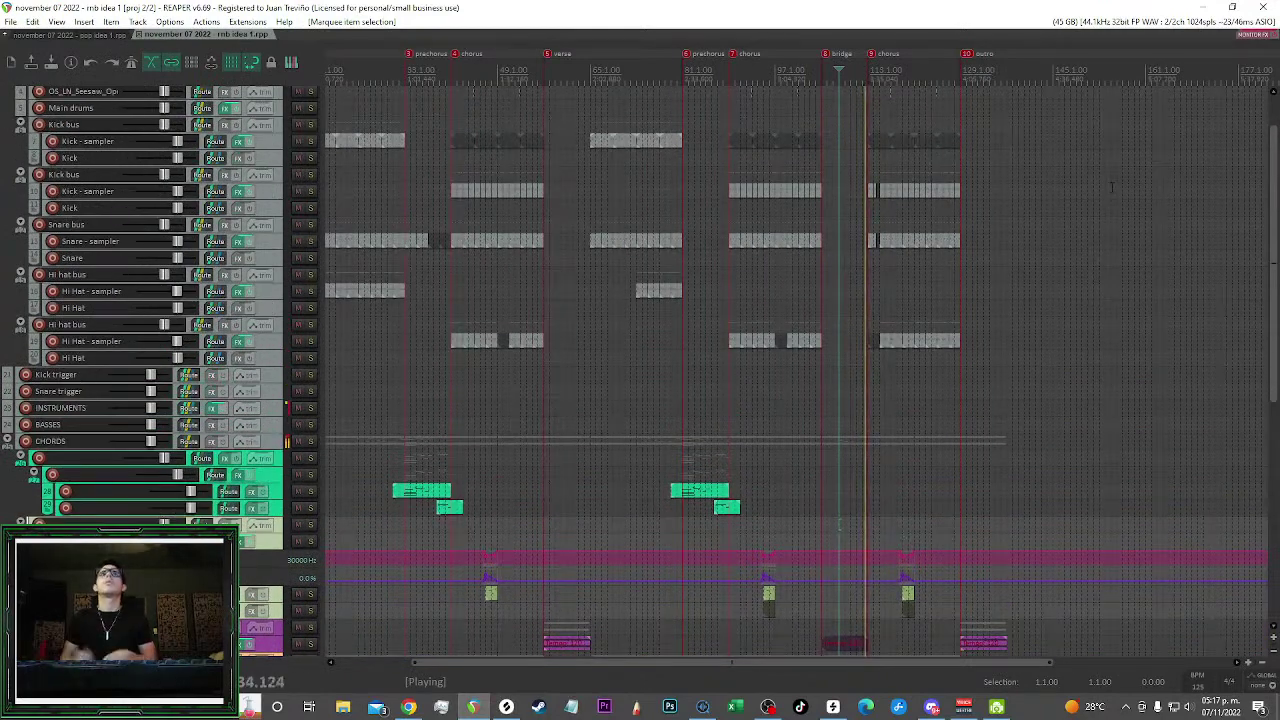
{"action": "scroll", "coordinate": [707, 197], "scroll_direction": "left", "scroll_amount": 2}
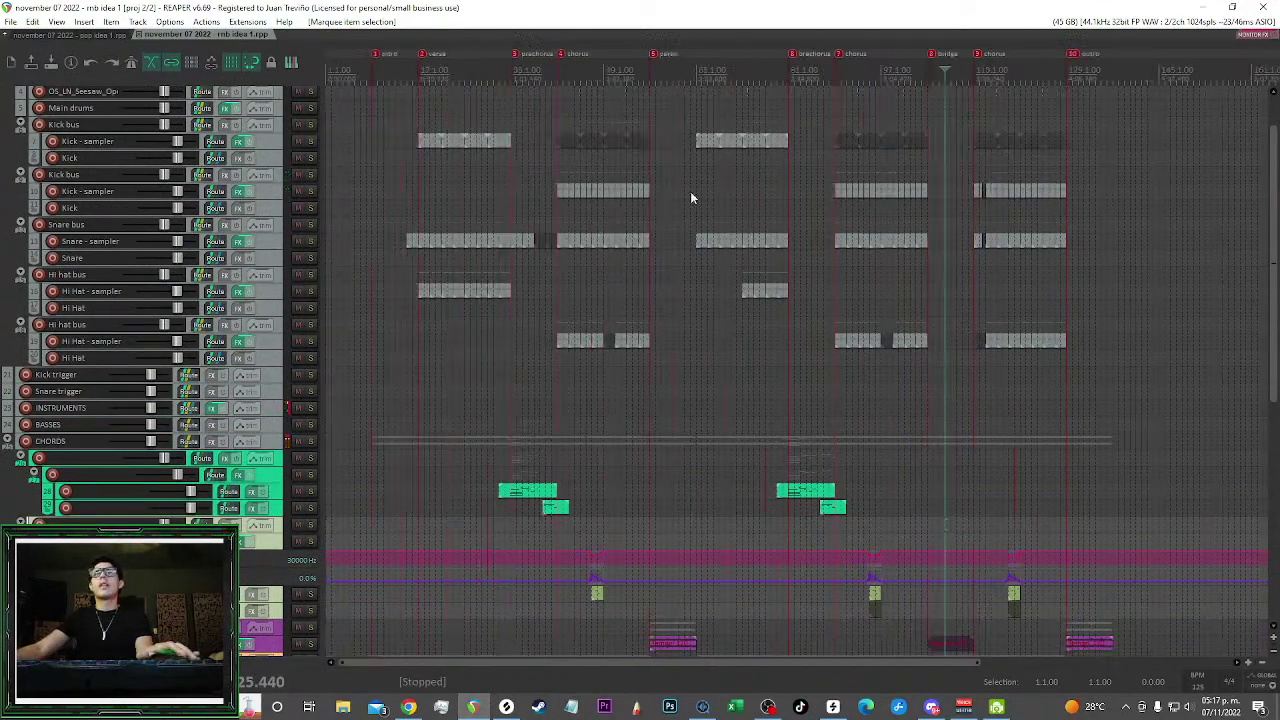
{"action": "scroll", "coordinate": [642, 175], "scroll_direction": "down", "scroll_amount": 2}
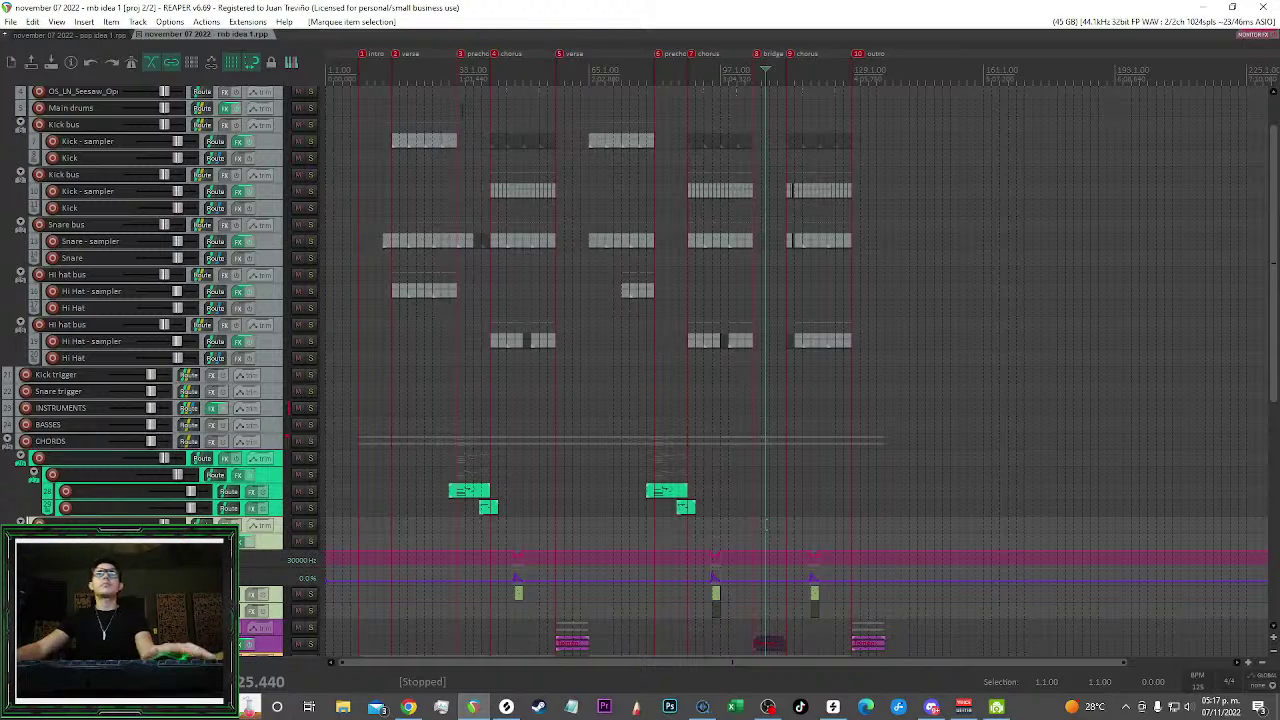
{"action": "key", "text": "1"}
{"action": "scroll", "coordinate": [453, 150], "scroll_direction": "down", "scroll_amount": 1}
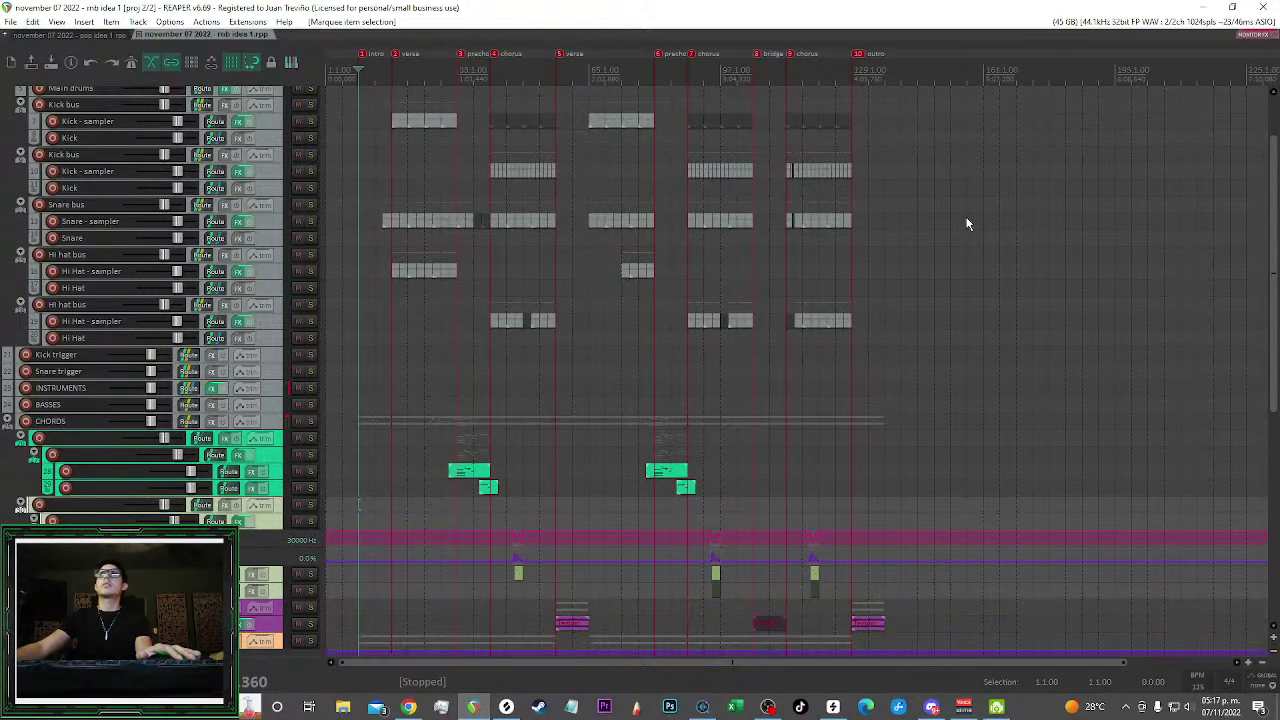
{"action": "scroll", "coordinate": [1180, 264], "scroll_direction": "up", "scroll_amount": 4}
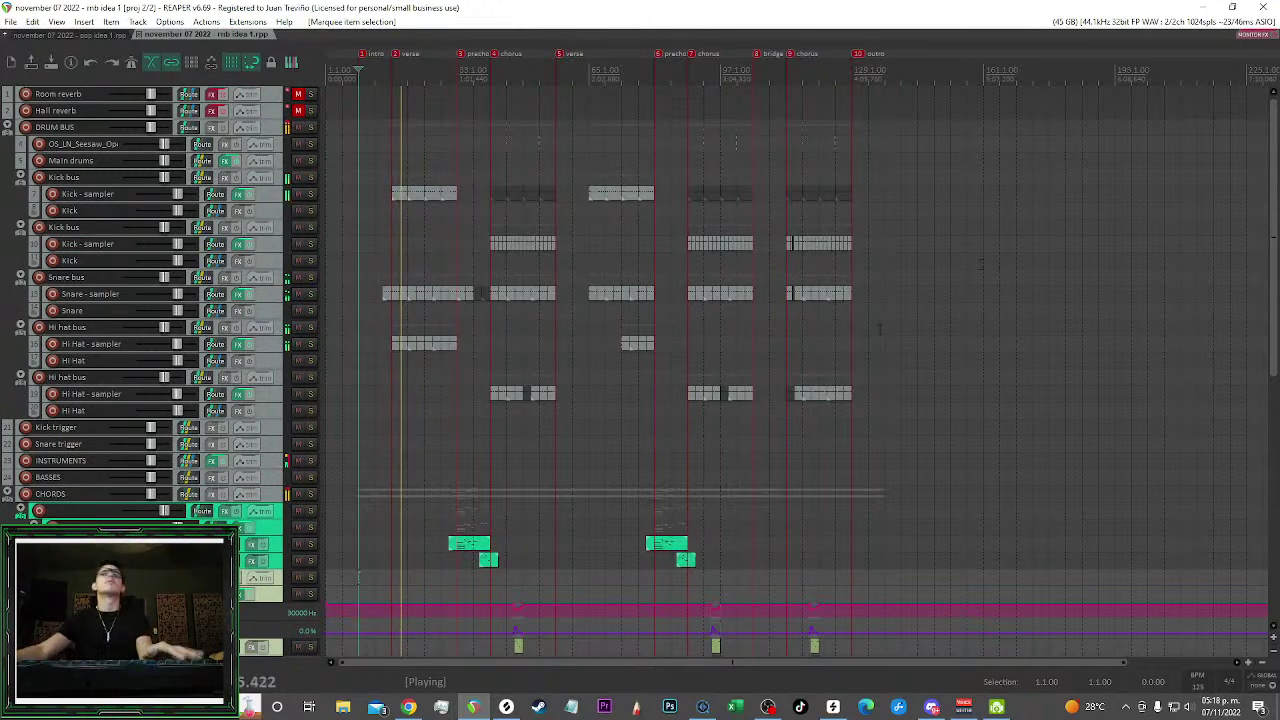
{"action": "scroll", "coordinate": [1011, 418], "scroll_direction": "down", "scroll_amount": 1}
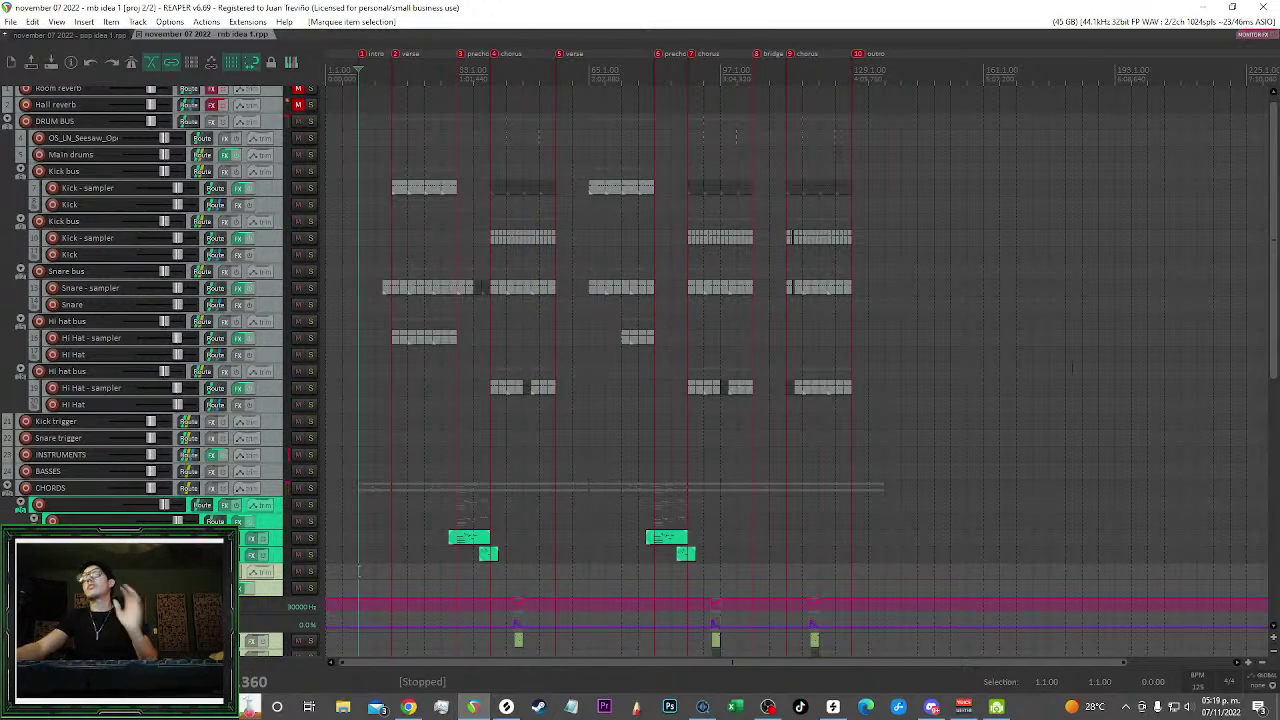
Move the edit cursor to the start of the first verse
{"action": "left_click_drag", "start_coordinate": [1277, 238], "coordinate": [1235, 185]}
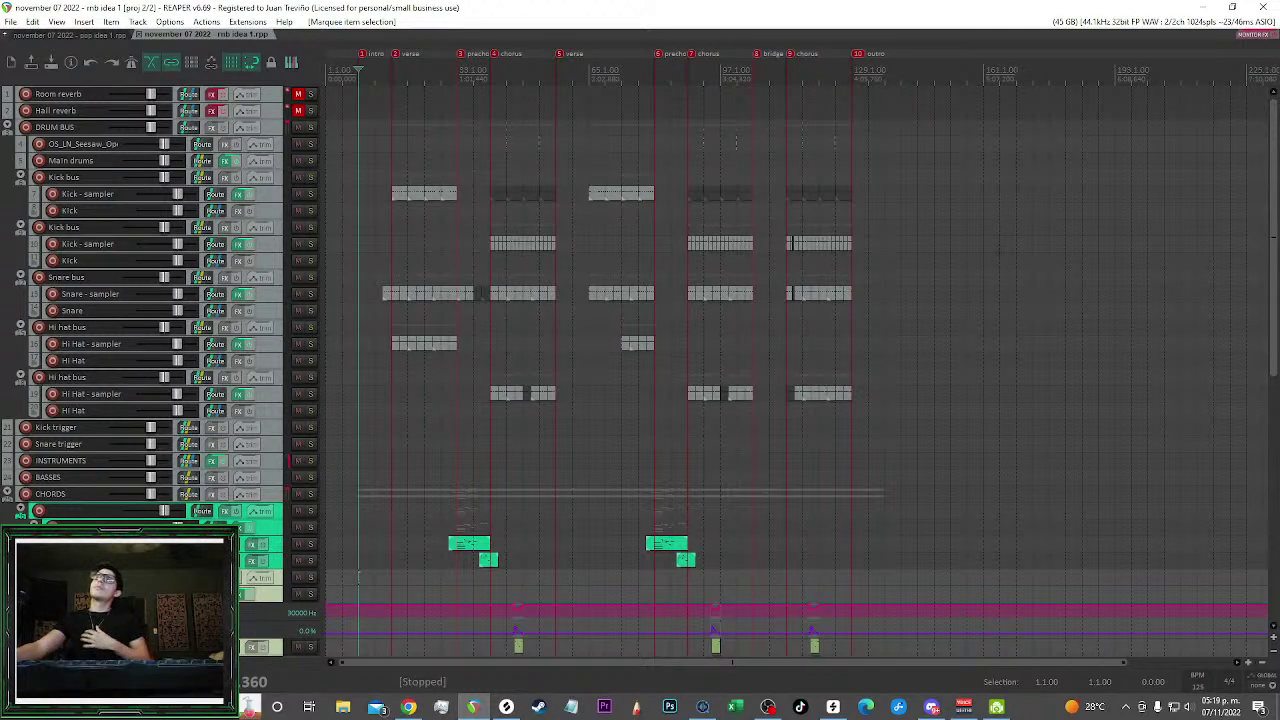
{"action": "left_click", "coordinate": [392, 575]}
{"action": "left_click", "coordinate": [359, 576]}
{"action": "left_click", "coordinate": [375, 575]}
{"action": "left_click", "coordinate": [392, 575]}
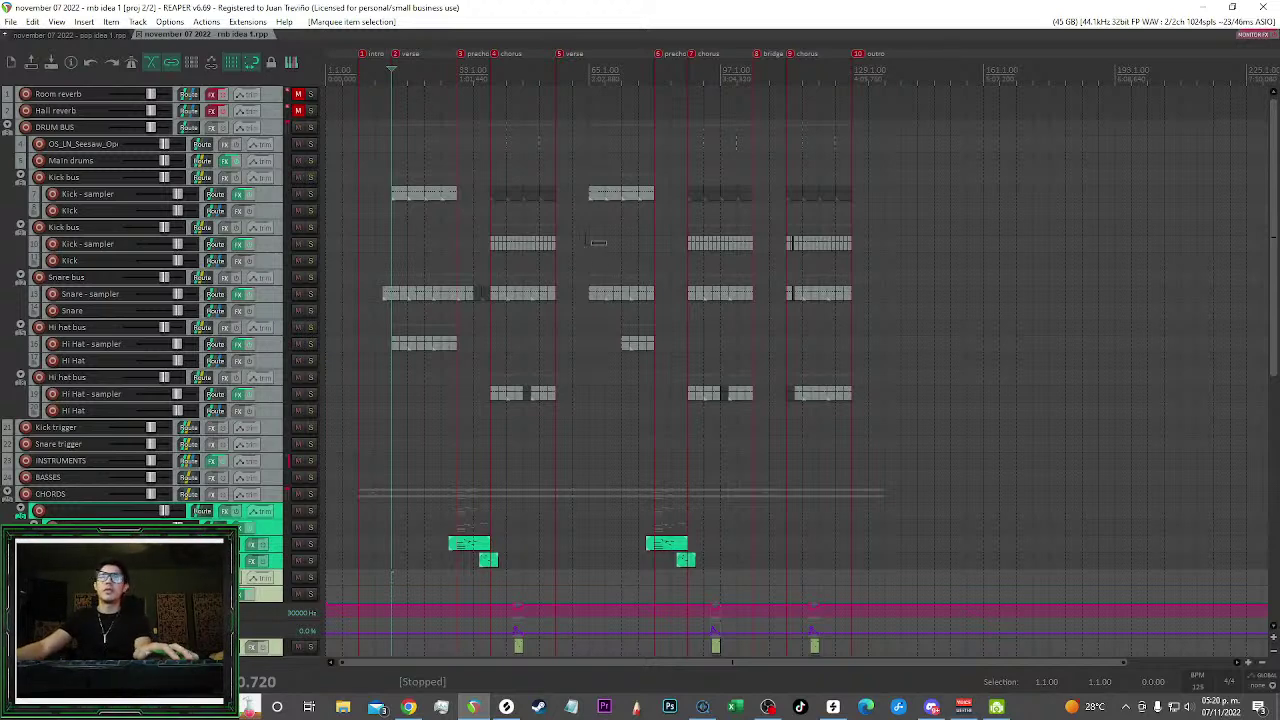
Play the arrangement from the last bars of the first chorus through the second verse
{"action": "left_click_drag", "start_coordinate": [555, 63], "coordinate": [589, 65]}
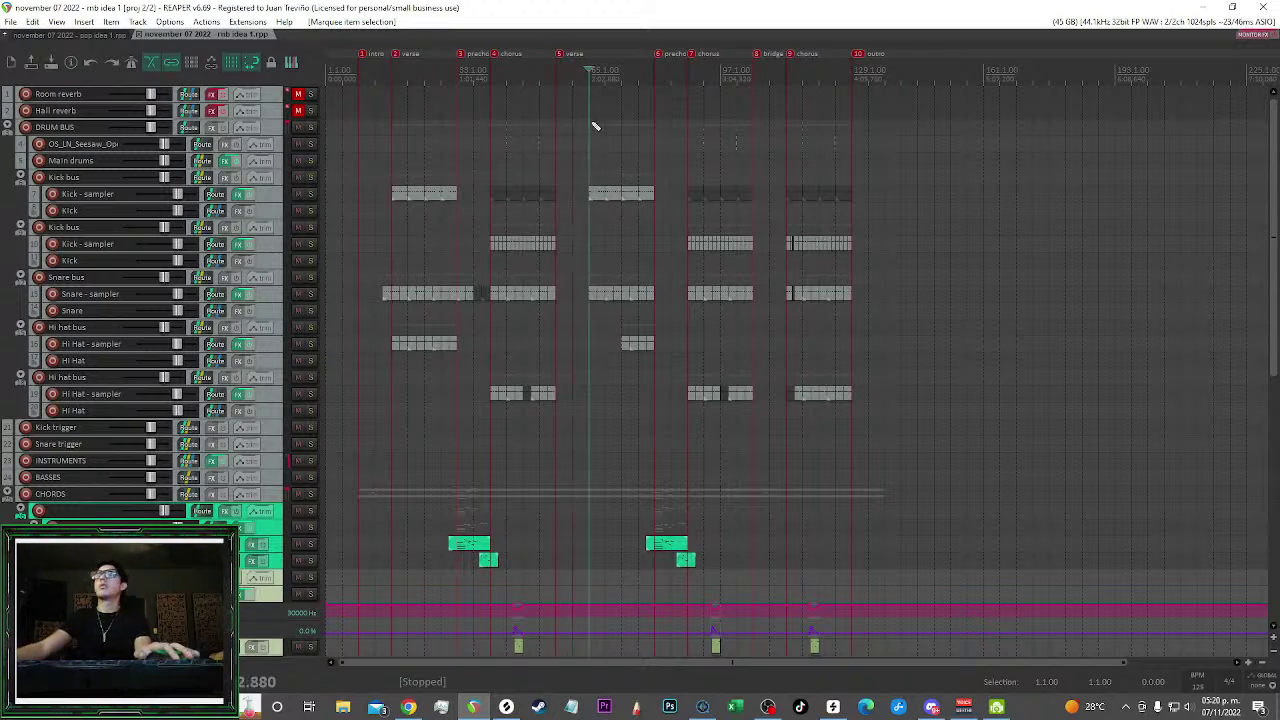
{"action": "scroll", "coordinate": [593, 133], "scroll_direction": "up", "scroll_amount": 3}
{"action": "scroll", "coordinate": [654, 142], "scroll_direction": "up", "scroll_amount": 2}
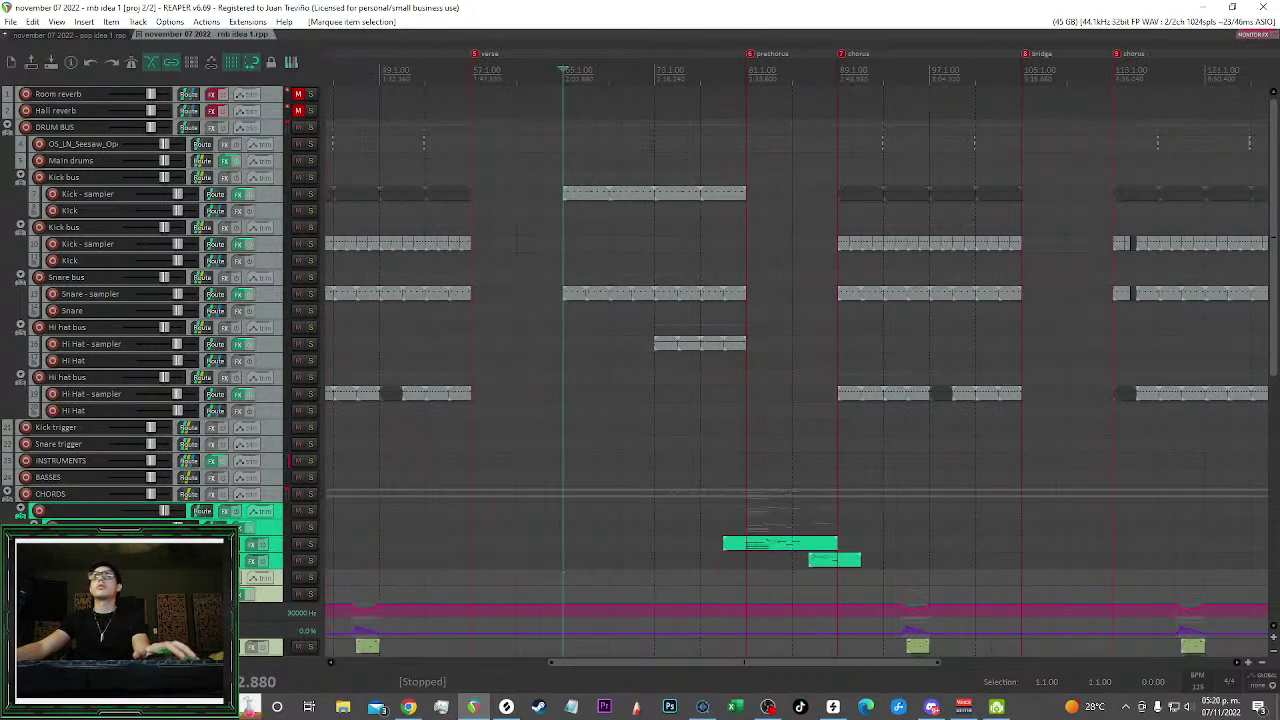
{"action": "left_click", "coordinate": [449, 72]}
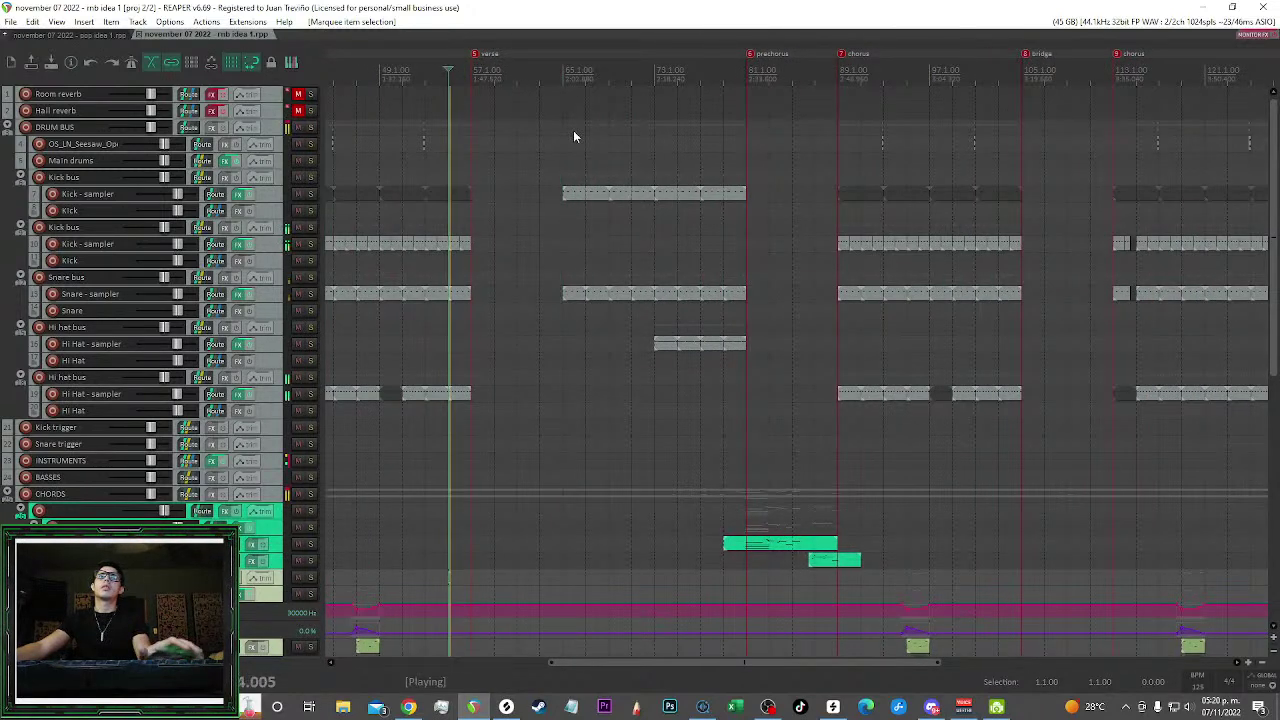
{"action": "scroll", "coordinate": [590, 138], "scroll_direction": "left", "scroll_amount": 2}
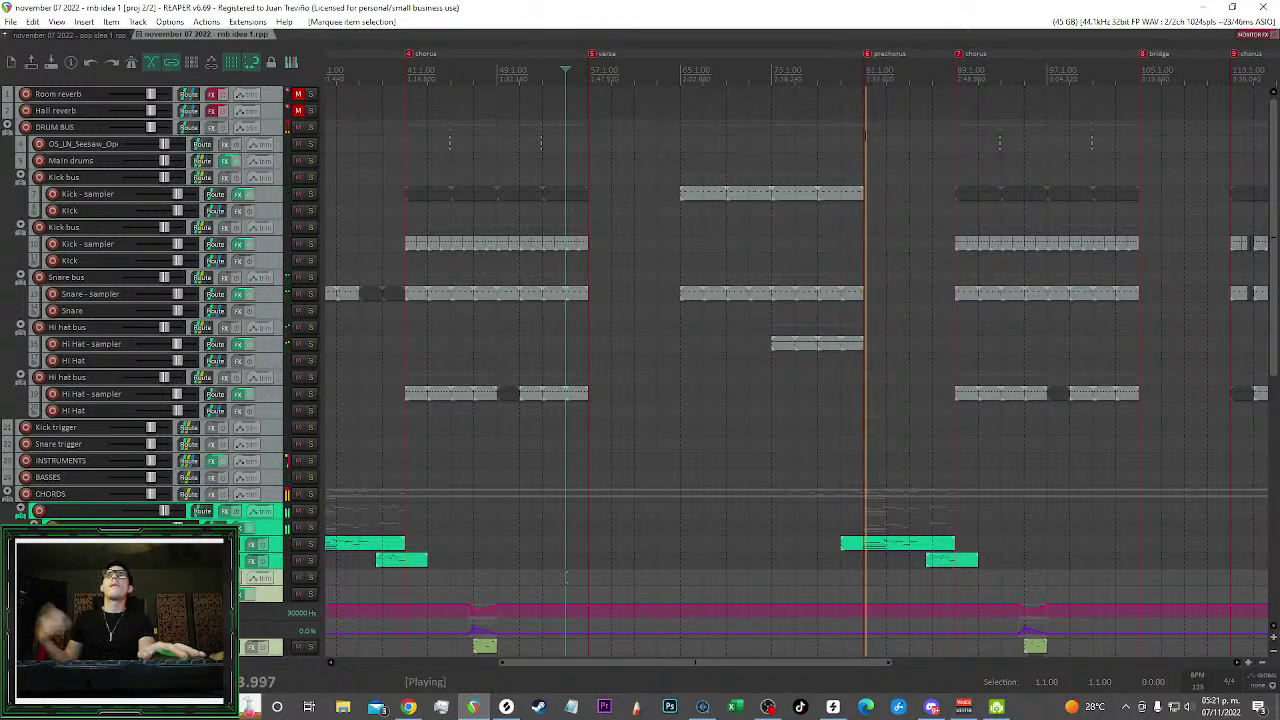
Review the drum, chord and lead tracks as playback runs from the second prechorus through the chorus to the bridge
{"action": "scroll", "coordinate": [866, 146], "scroll_direction": "down", "scroll_amount": 3}
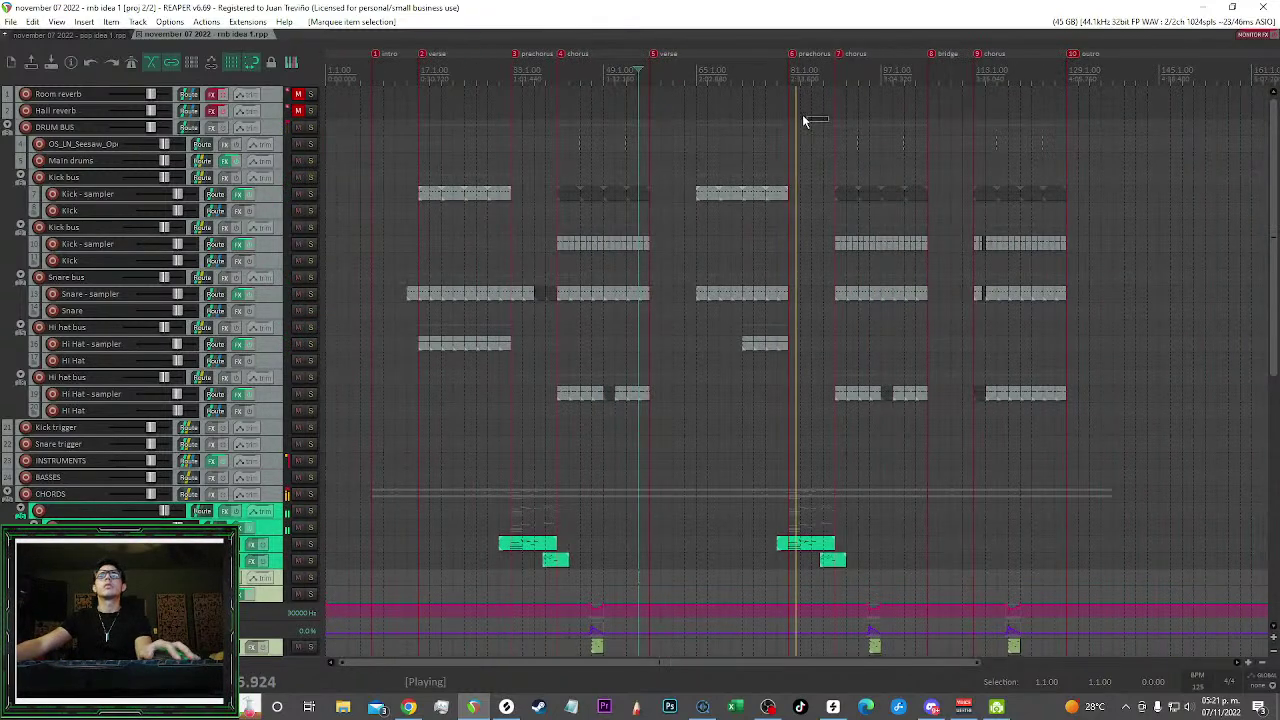
{"action": "scroll", "coordinate": [800, 122], "scroll_direction": "down", "scroll_amount": 1}
{"action": "scroll", "coordinate": [765, 145], "scroll_direction": "right", "scroll_amount": 2}
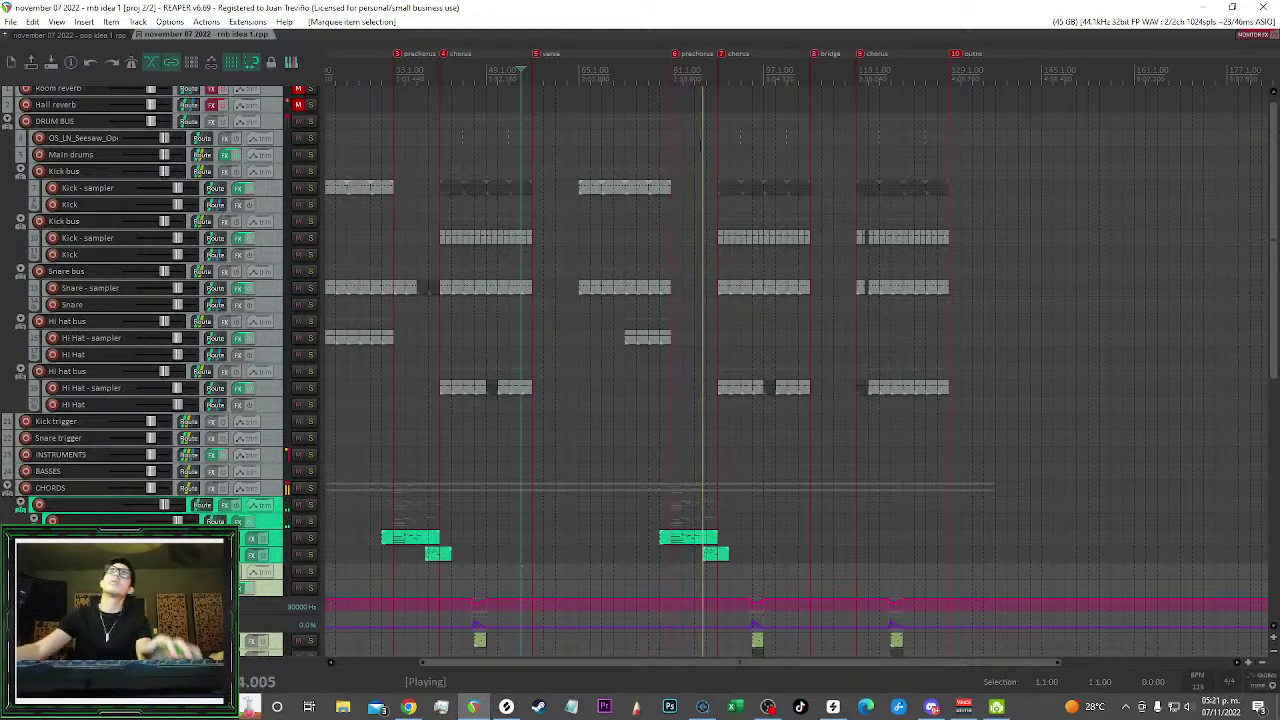
{"action": "scroll", "coordinate": [800, 370], "scroll_direction": "down", "scroll_amount": 3}
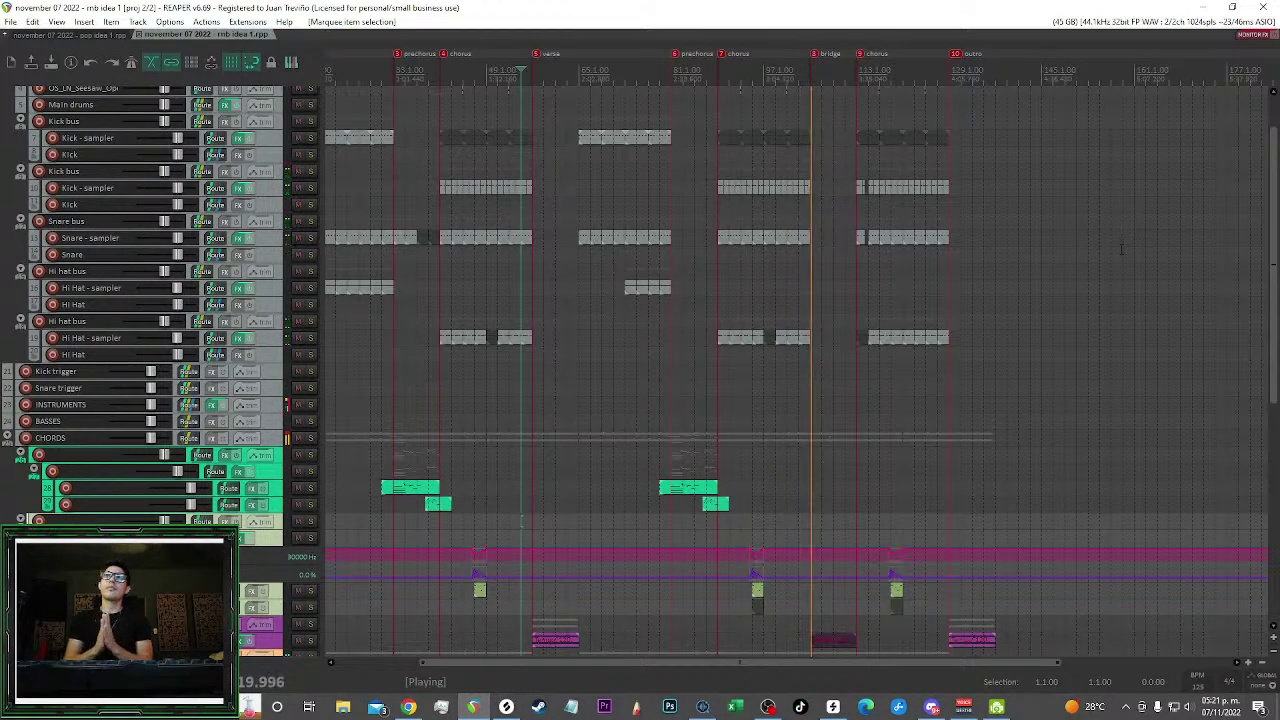
{"action": "left_click", "coordinate": [771, 708]}
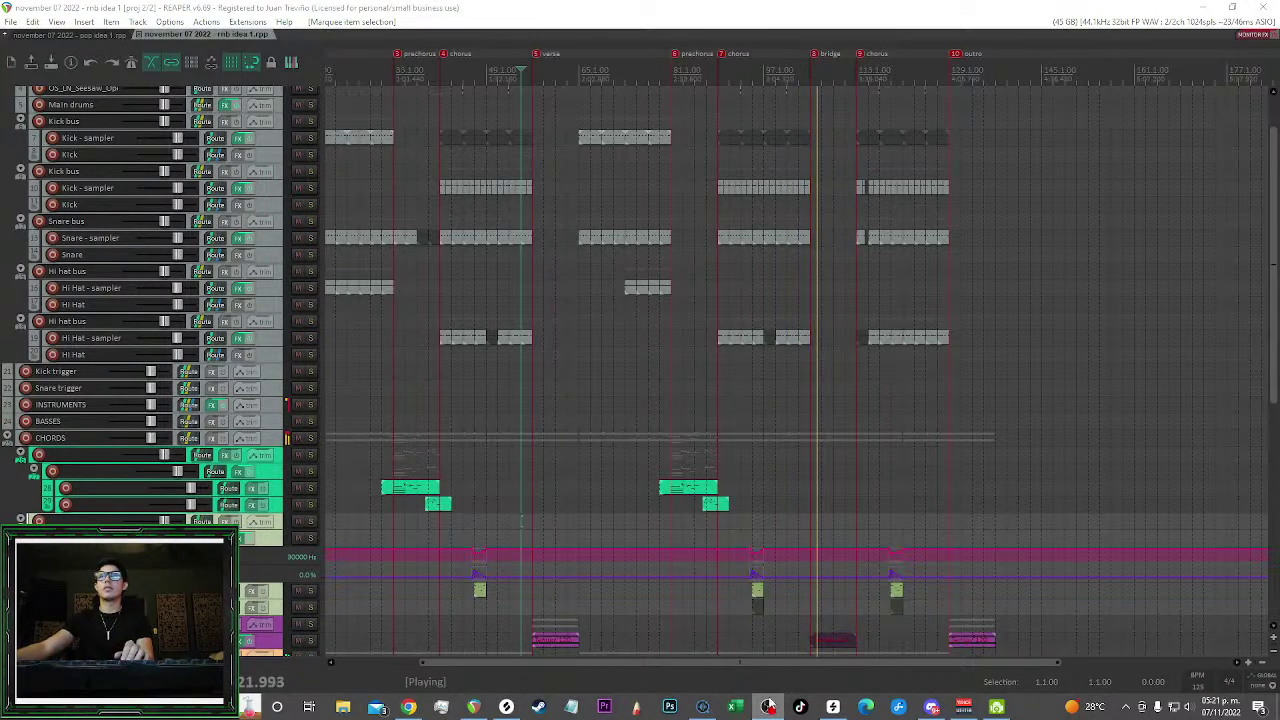